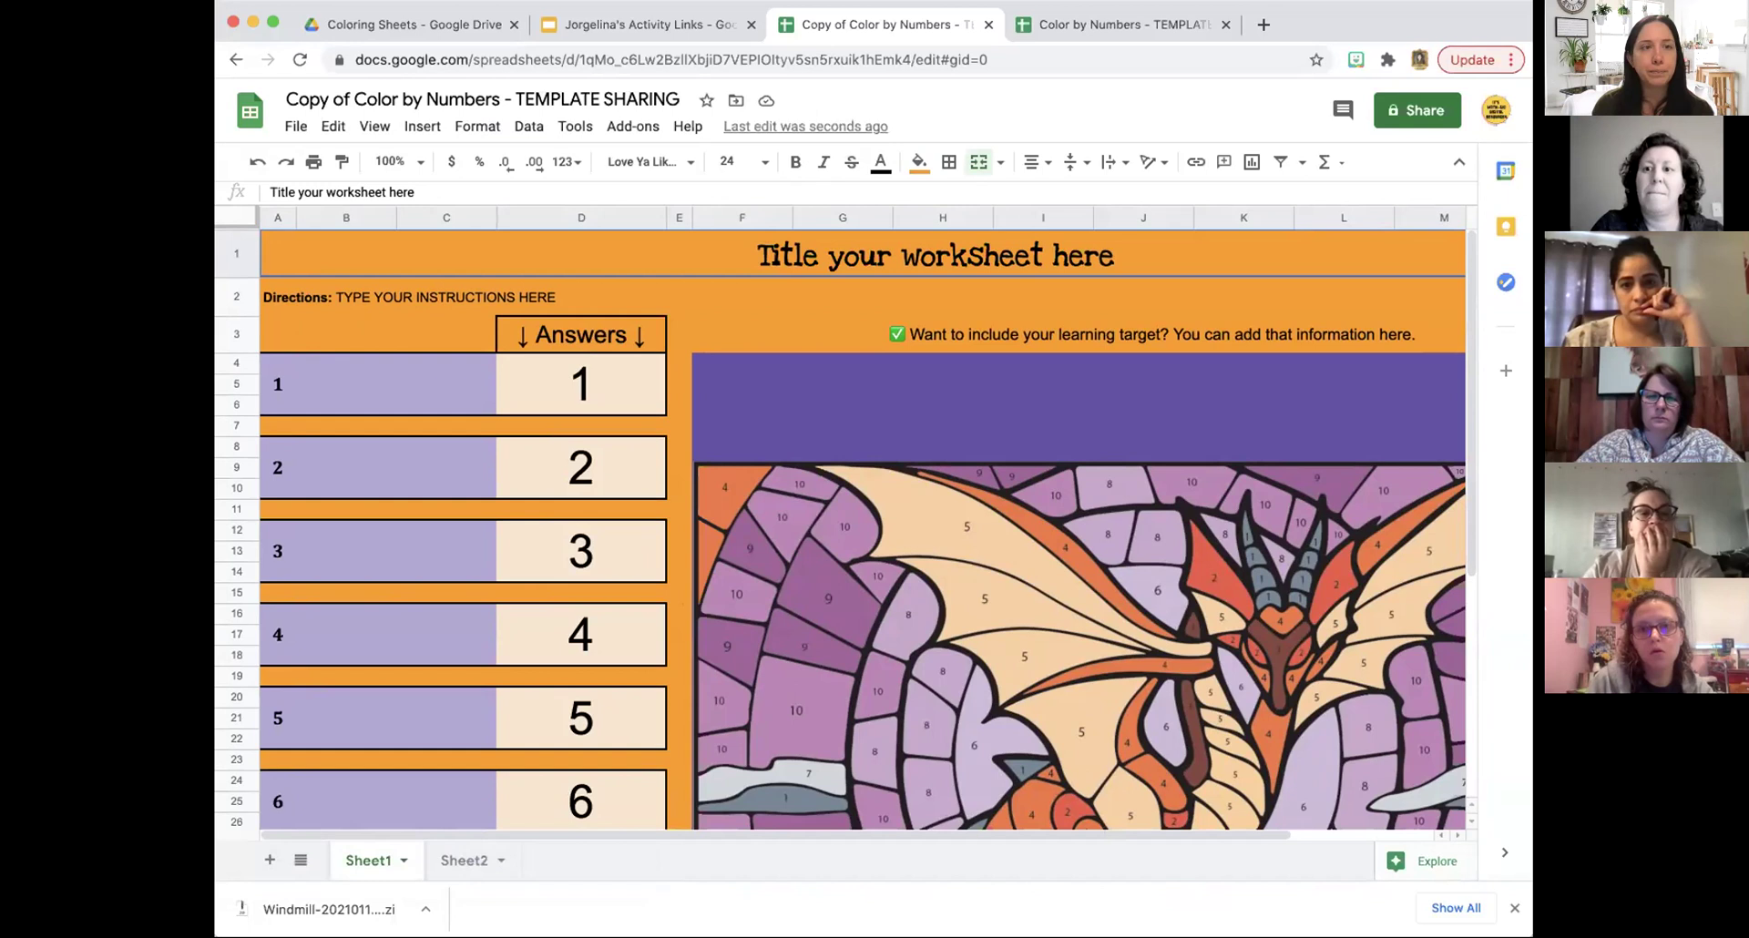
# Clear all ten answers in the Answers column, working from problem 10 up to problem 1.
pyautogui.click(271, 23)
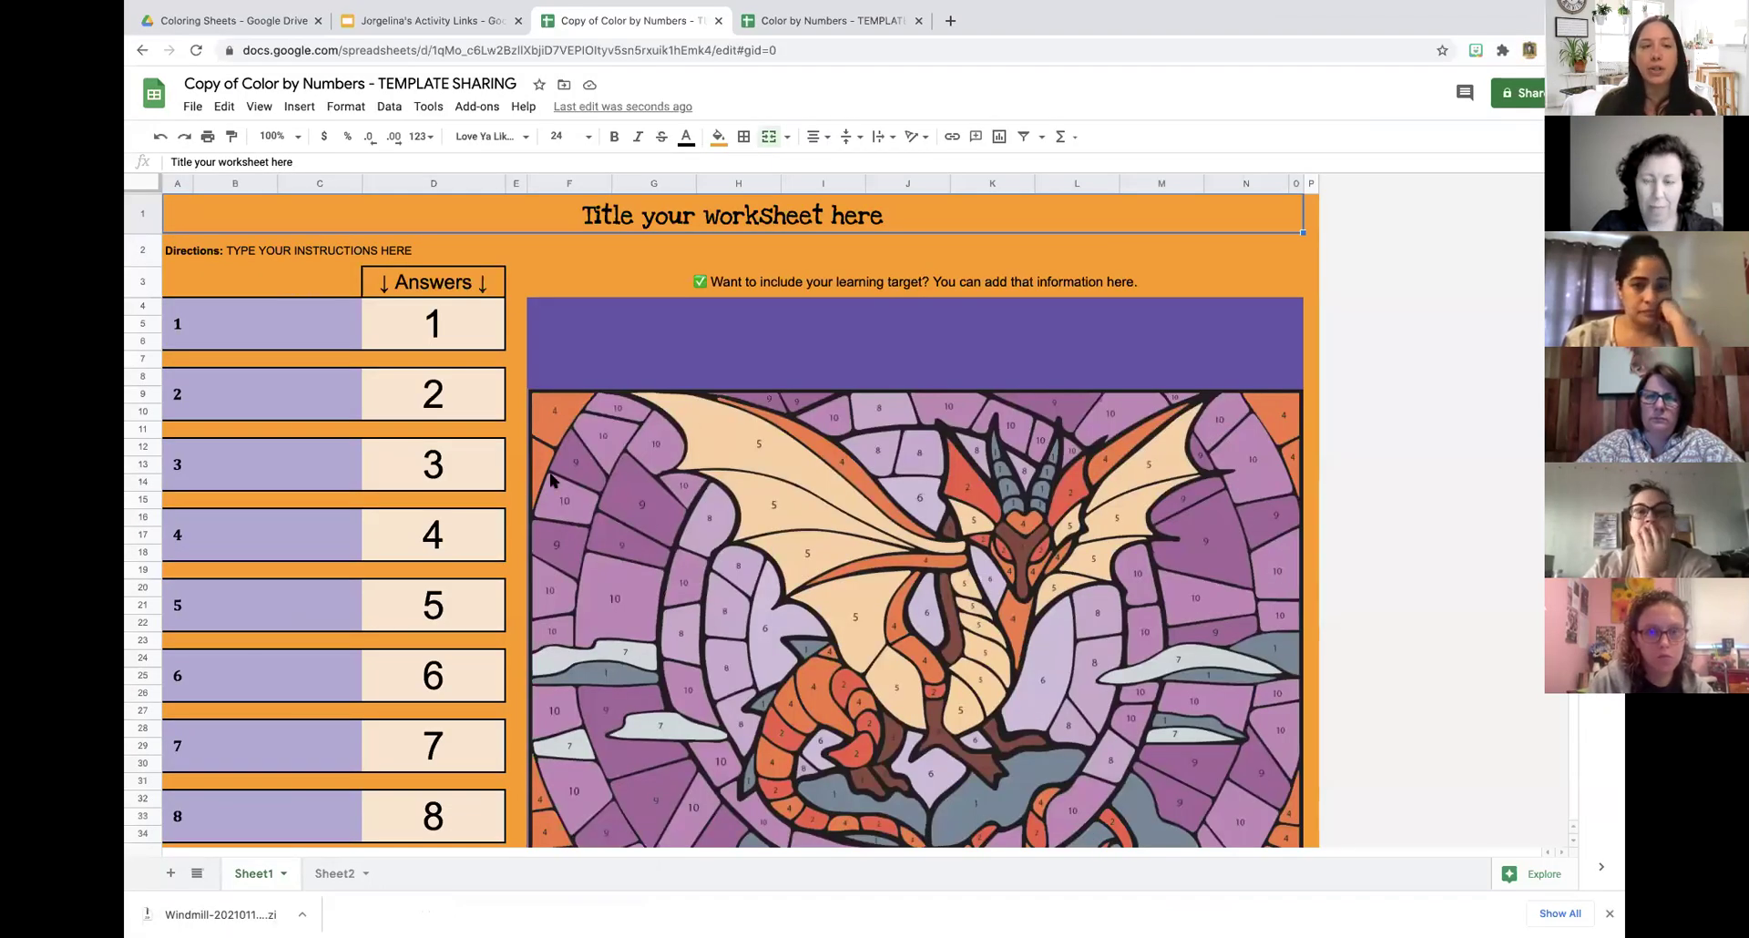
pyautogui.scroll(-5, 422, 616)
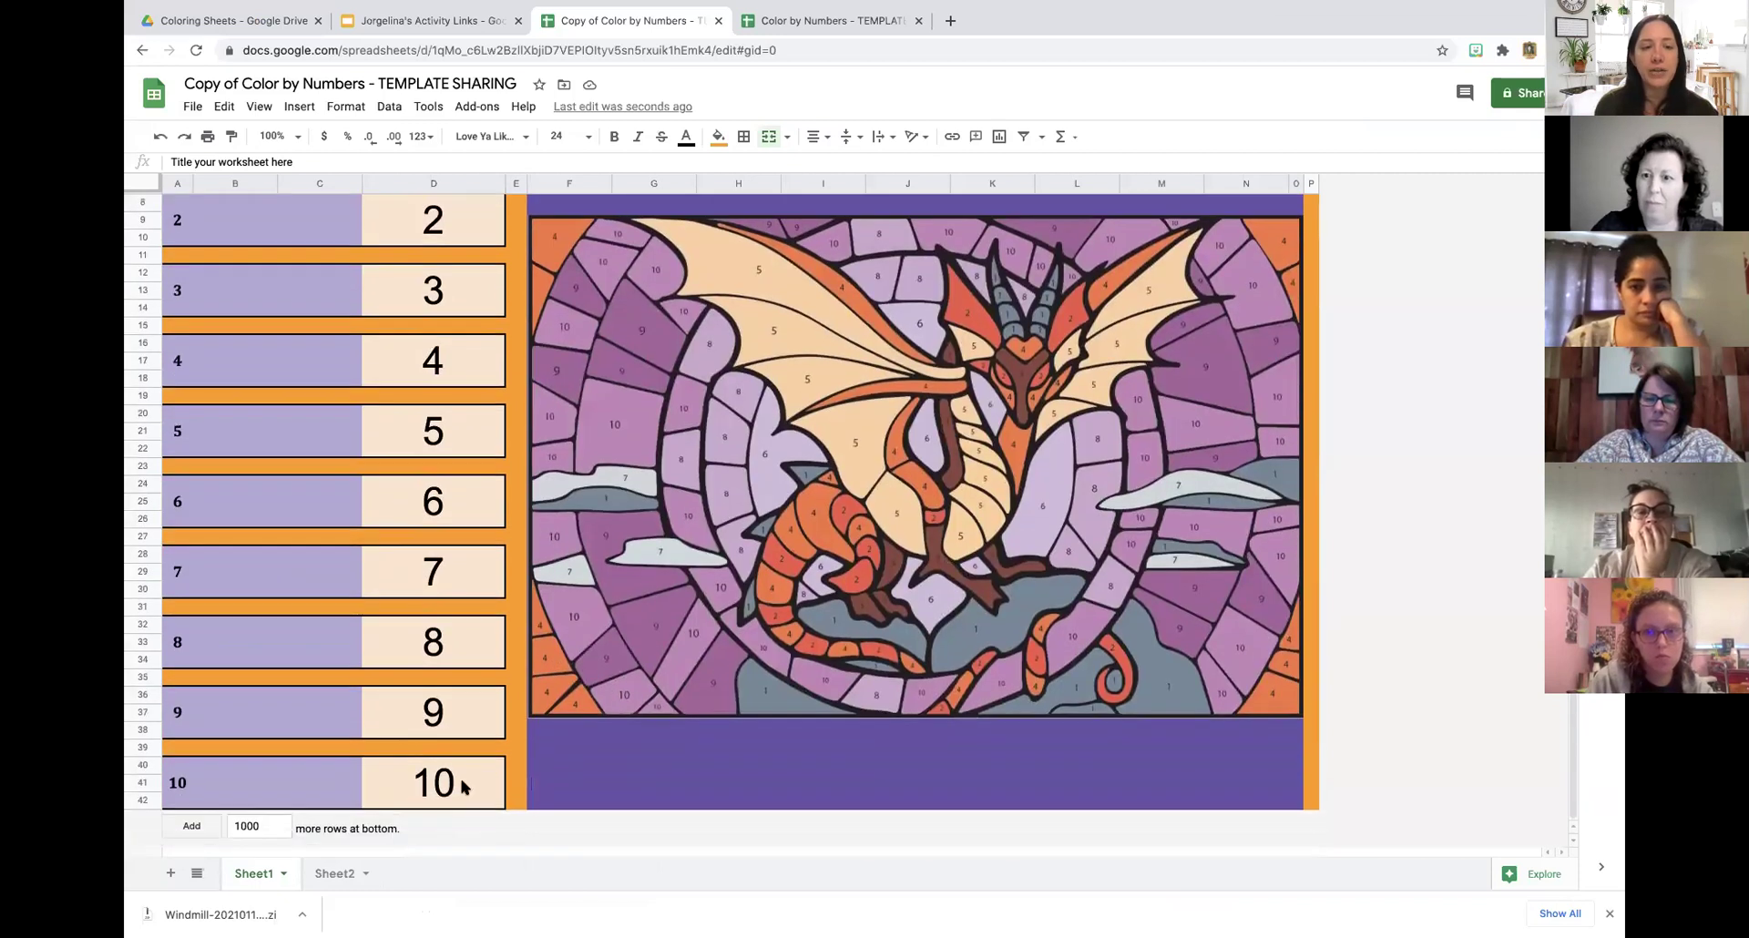
pyautogui.click(465, 789)
pyautogui.press('Delete')
pyautogui.press('Up')
pyautogui.press('Up')
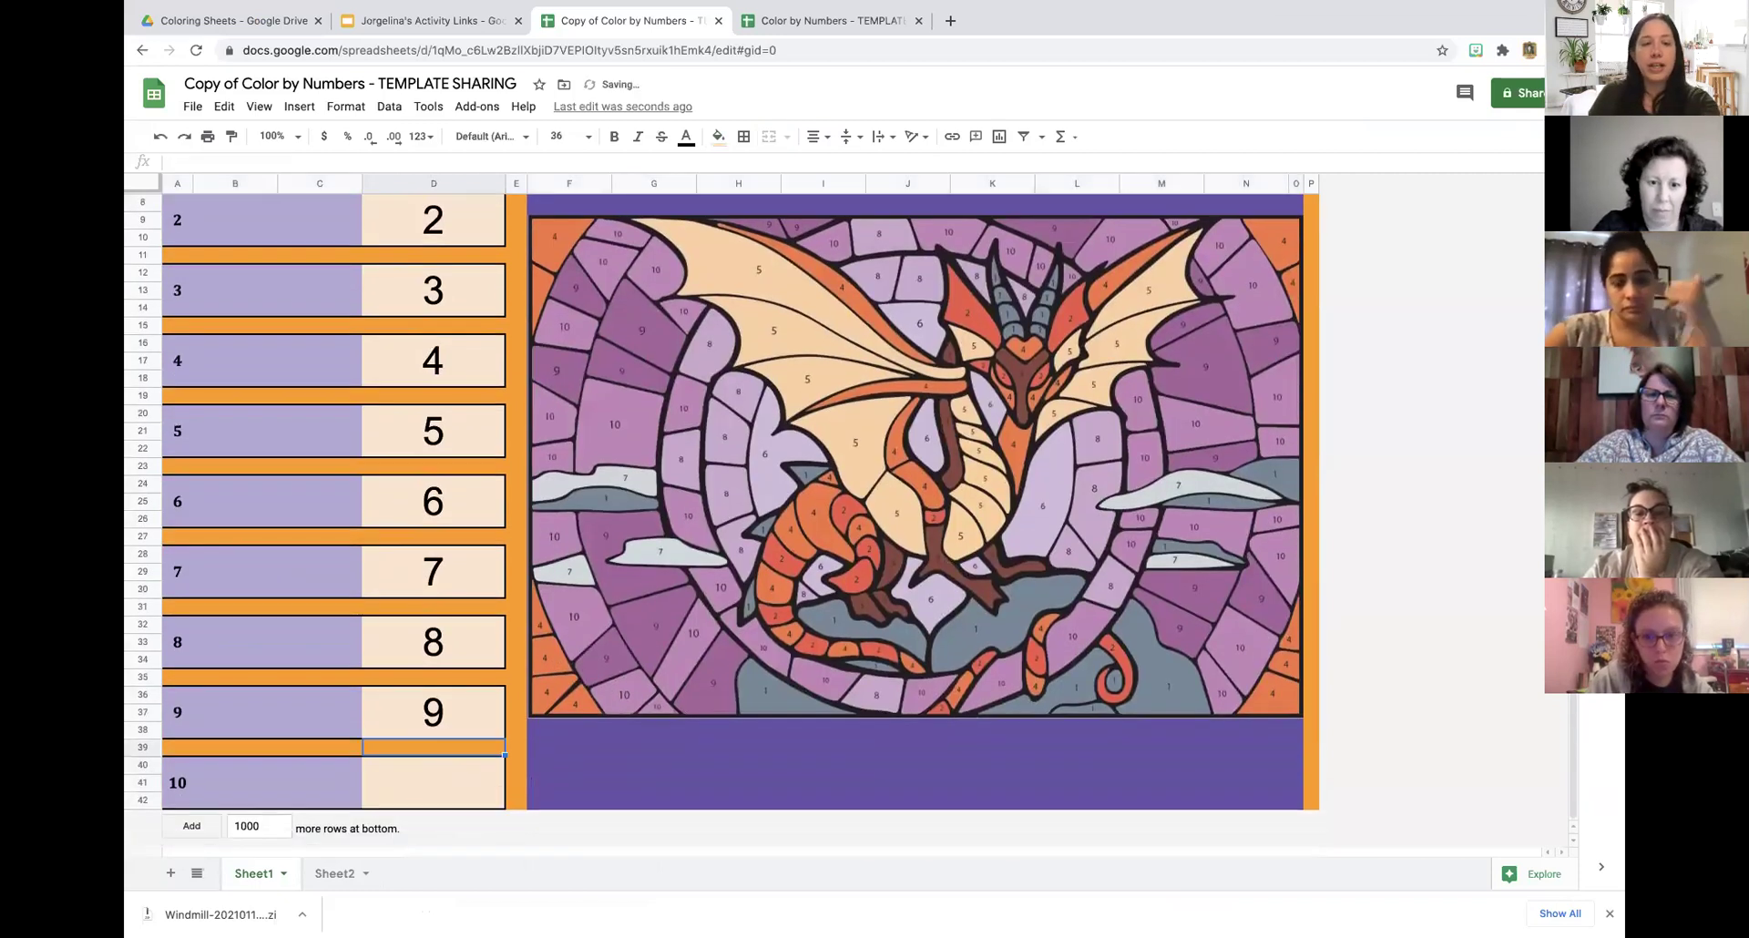
pyautogui.press('Delete')
pyautogui.press('Up')
pyautogui.press('Up')
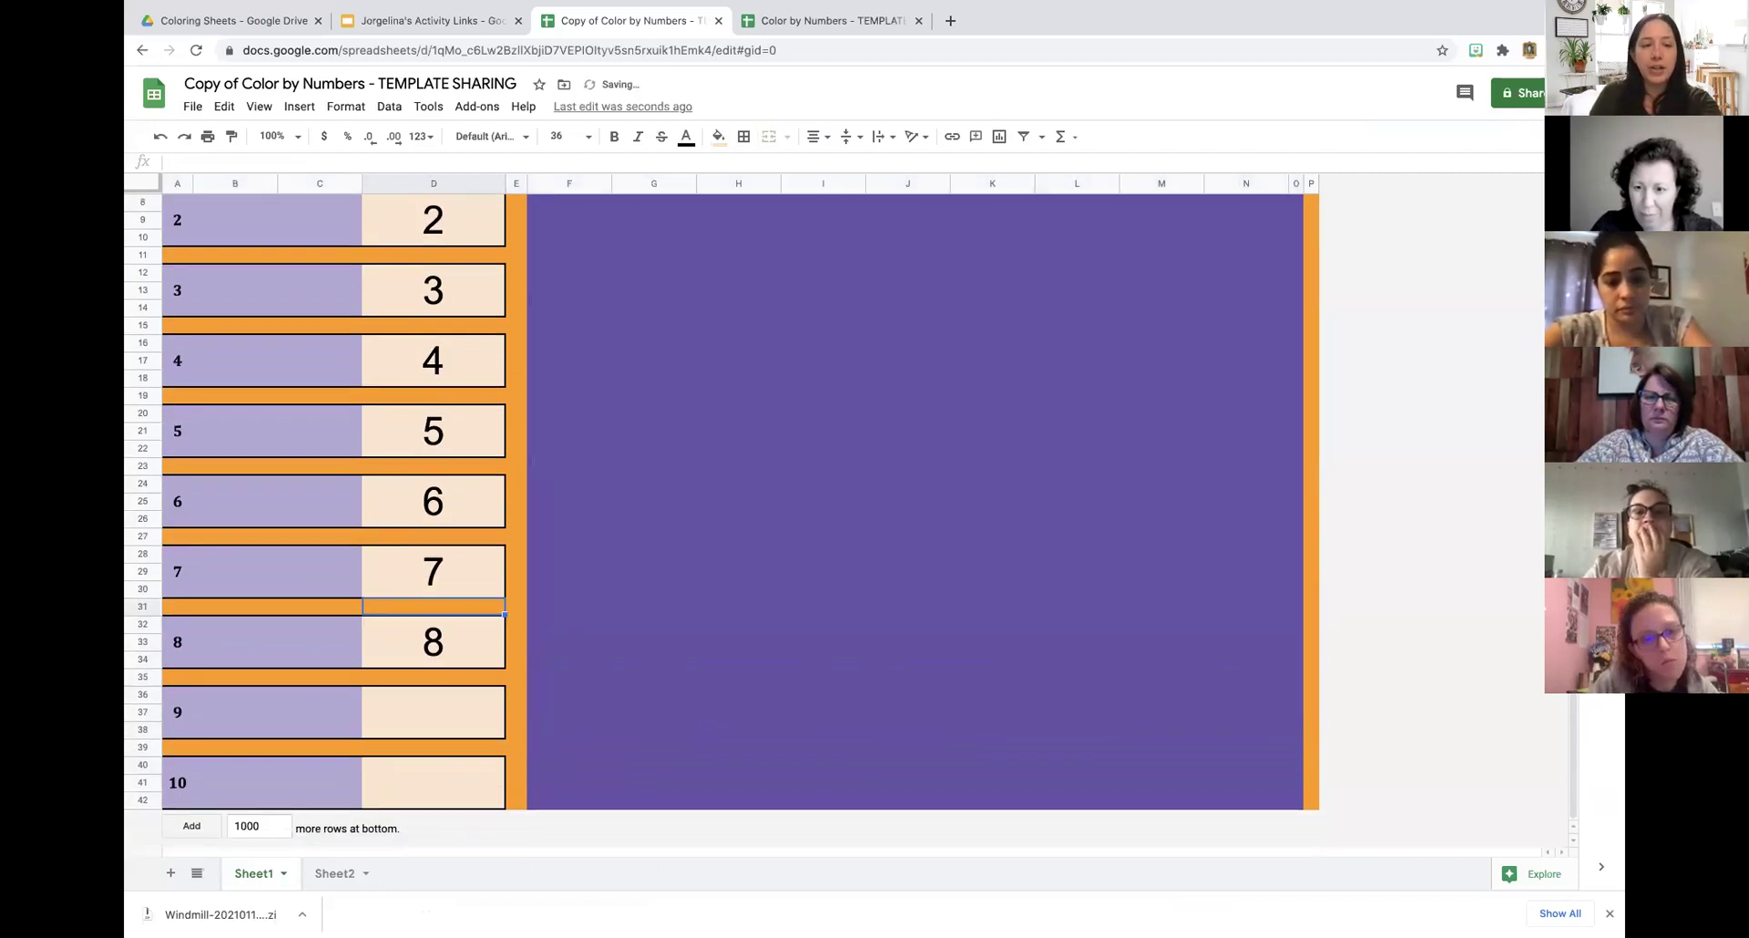
pyautogui.press('Delete')
pyautogui.press('Up')
pyautogui.press('Up')
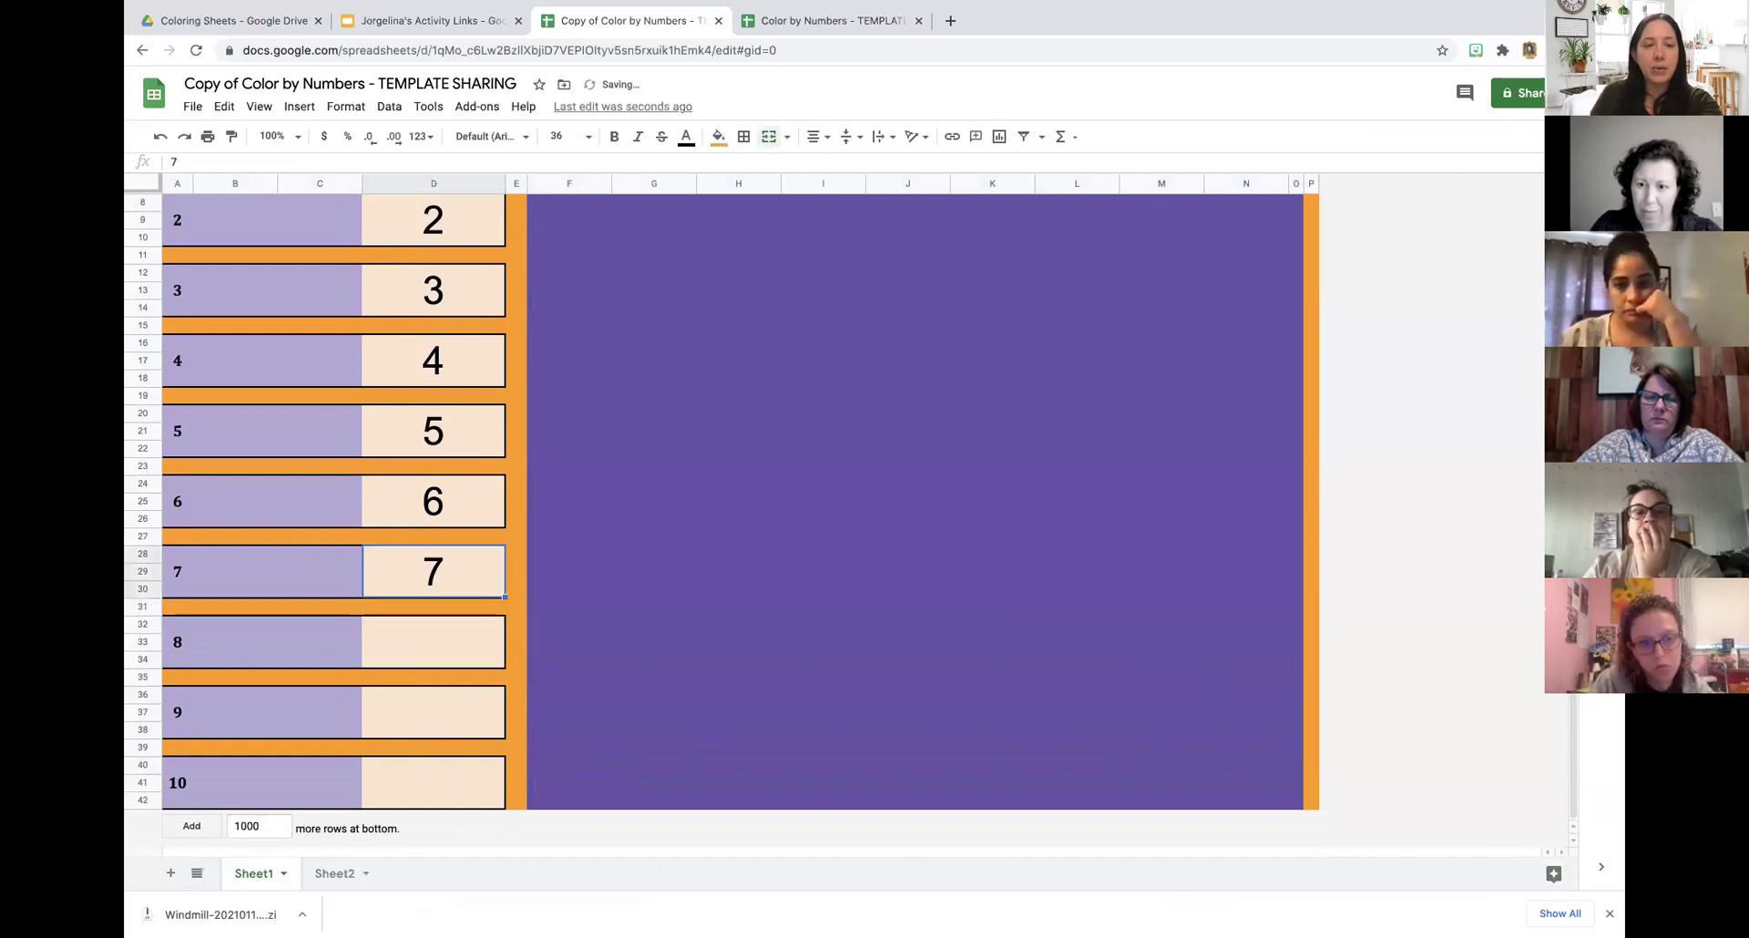
pyautogui.press('Delete')
pyautogui.press('Up')
pyautogui.press('Up')
pyautogui.press('Delete')
pyautogui.press('Up')
pyautogui.press('Up')
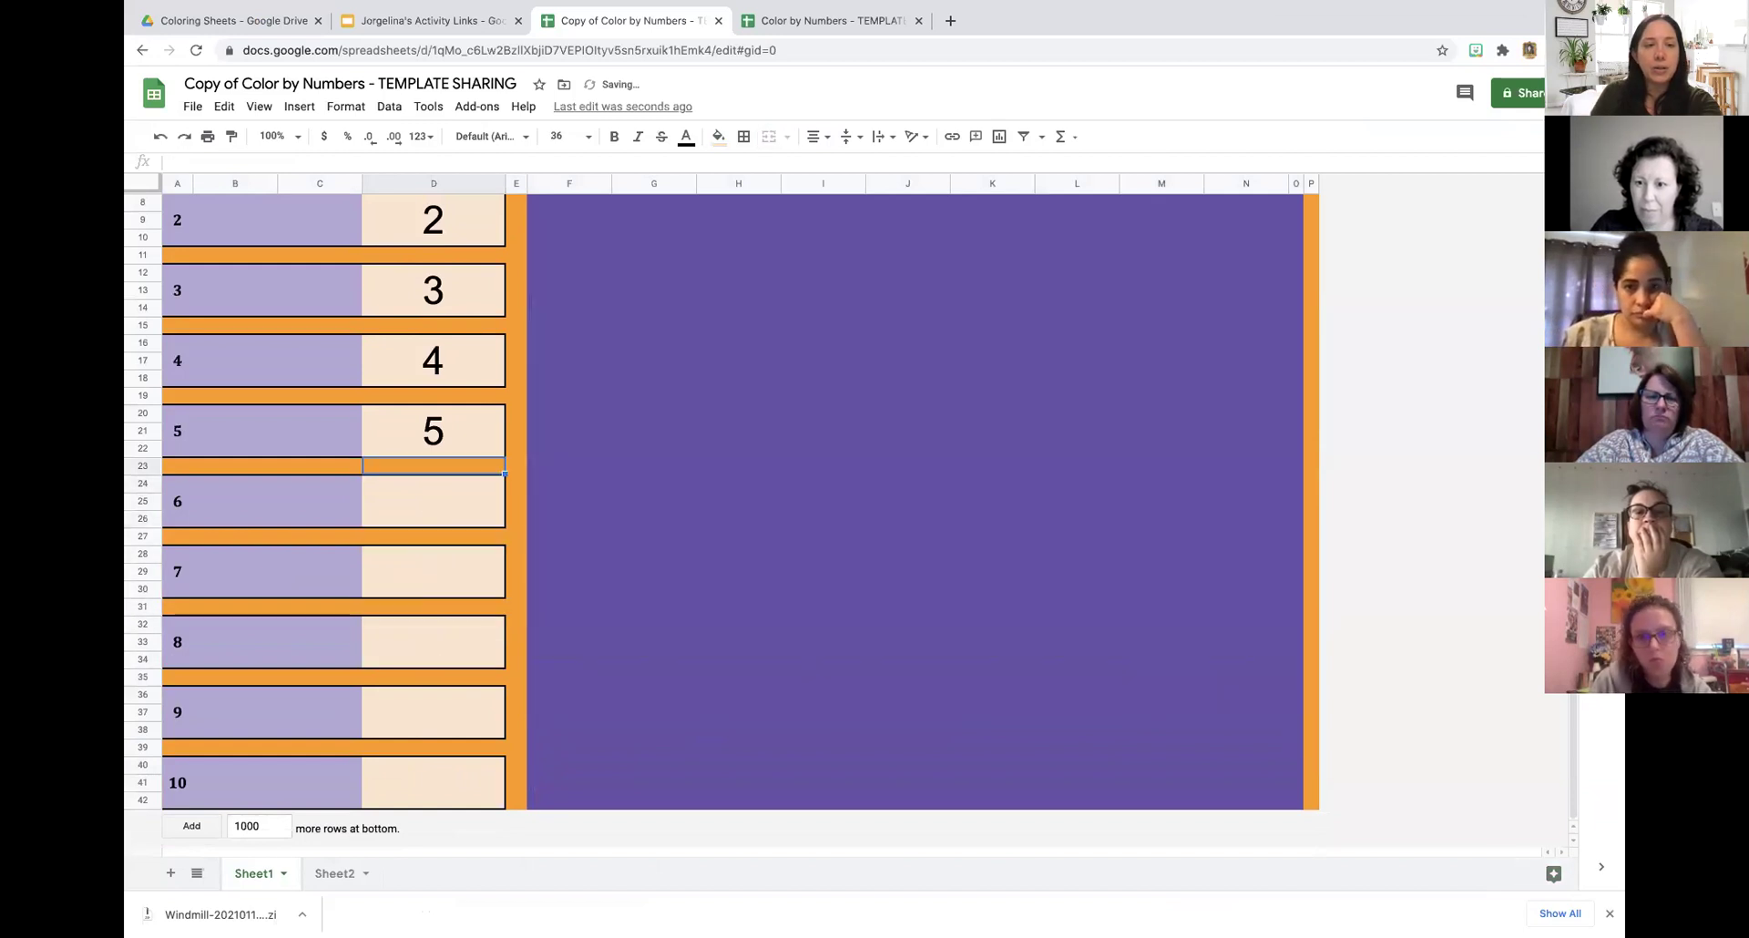
pyautogui.press('Delete')
pyautogui.press('Up')
pyautogui.press('Up')
pyautogui.press('Delete')
pyautogui.press('Up')
pyautogui.press('Up')
pyautogui.press('Delete')
pyautogui.press('Up')
pyautogui.press('Up')
pyautogui.press('Delete')
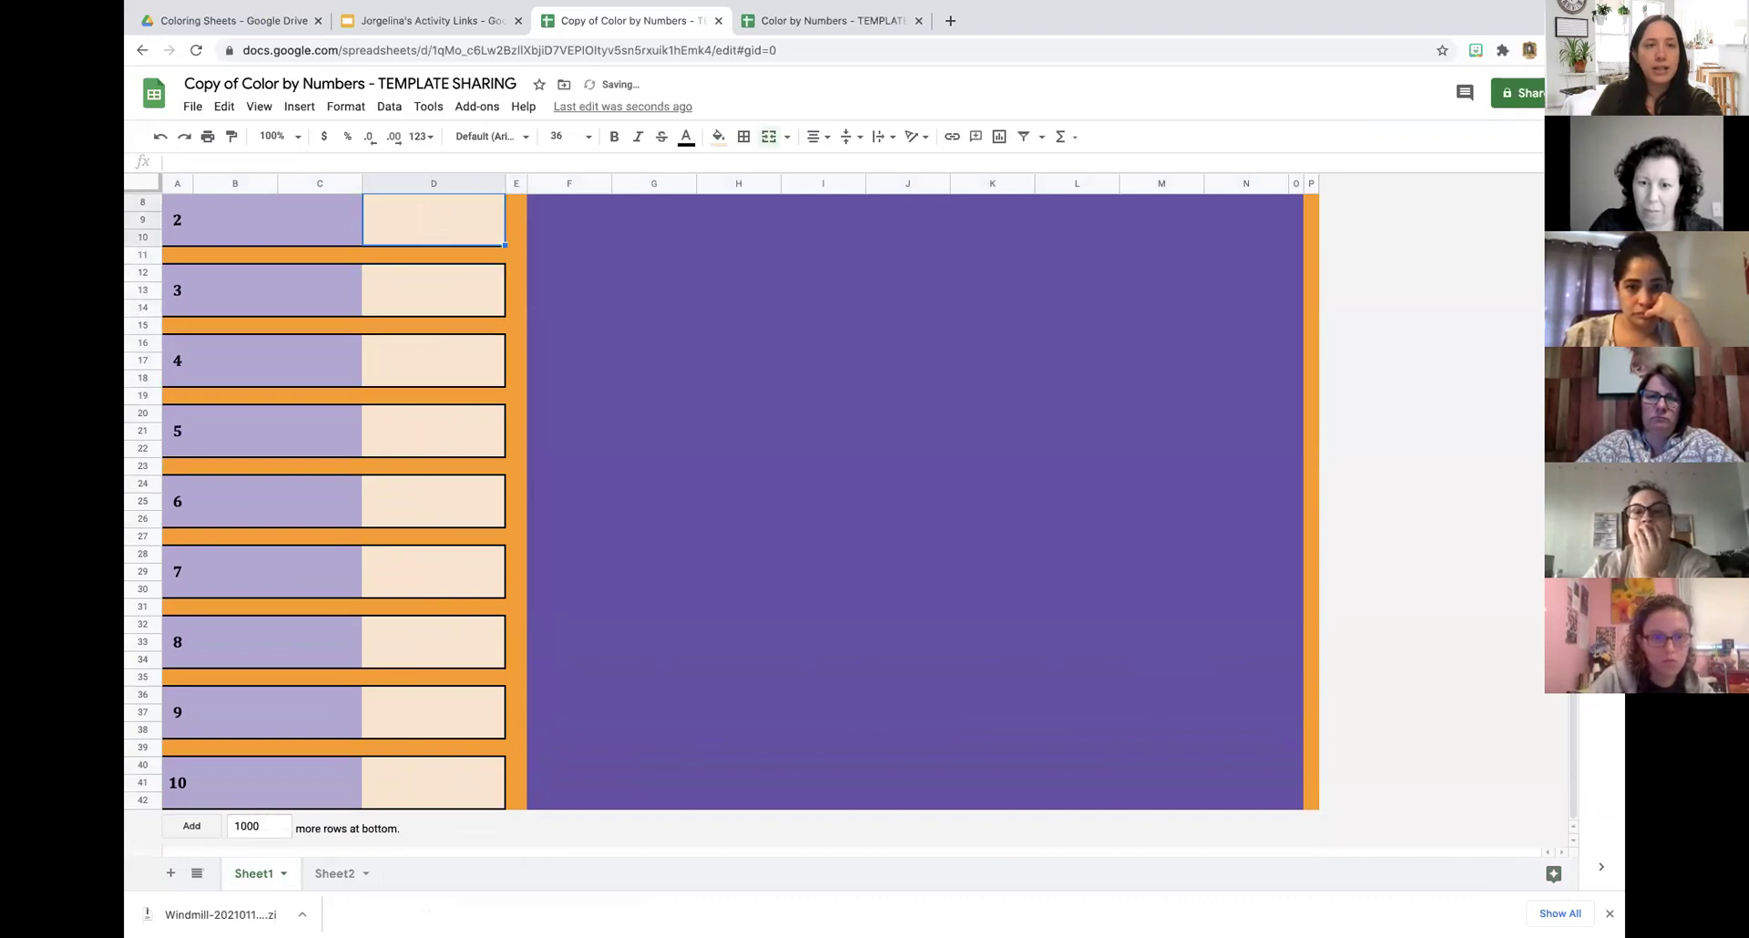
pyautogui.press('Up')
pyautogui.press('Up')
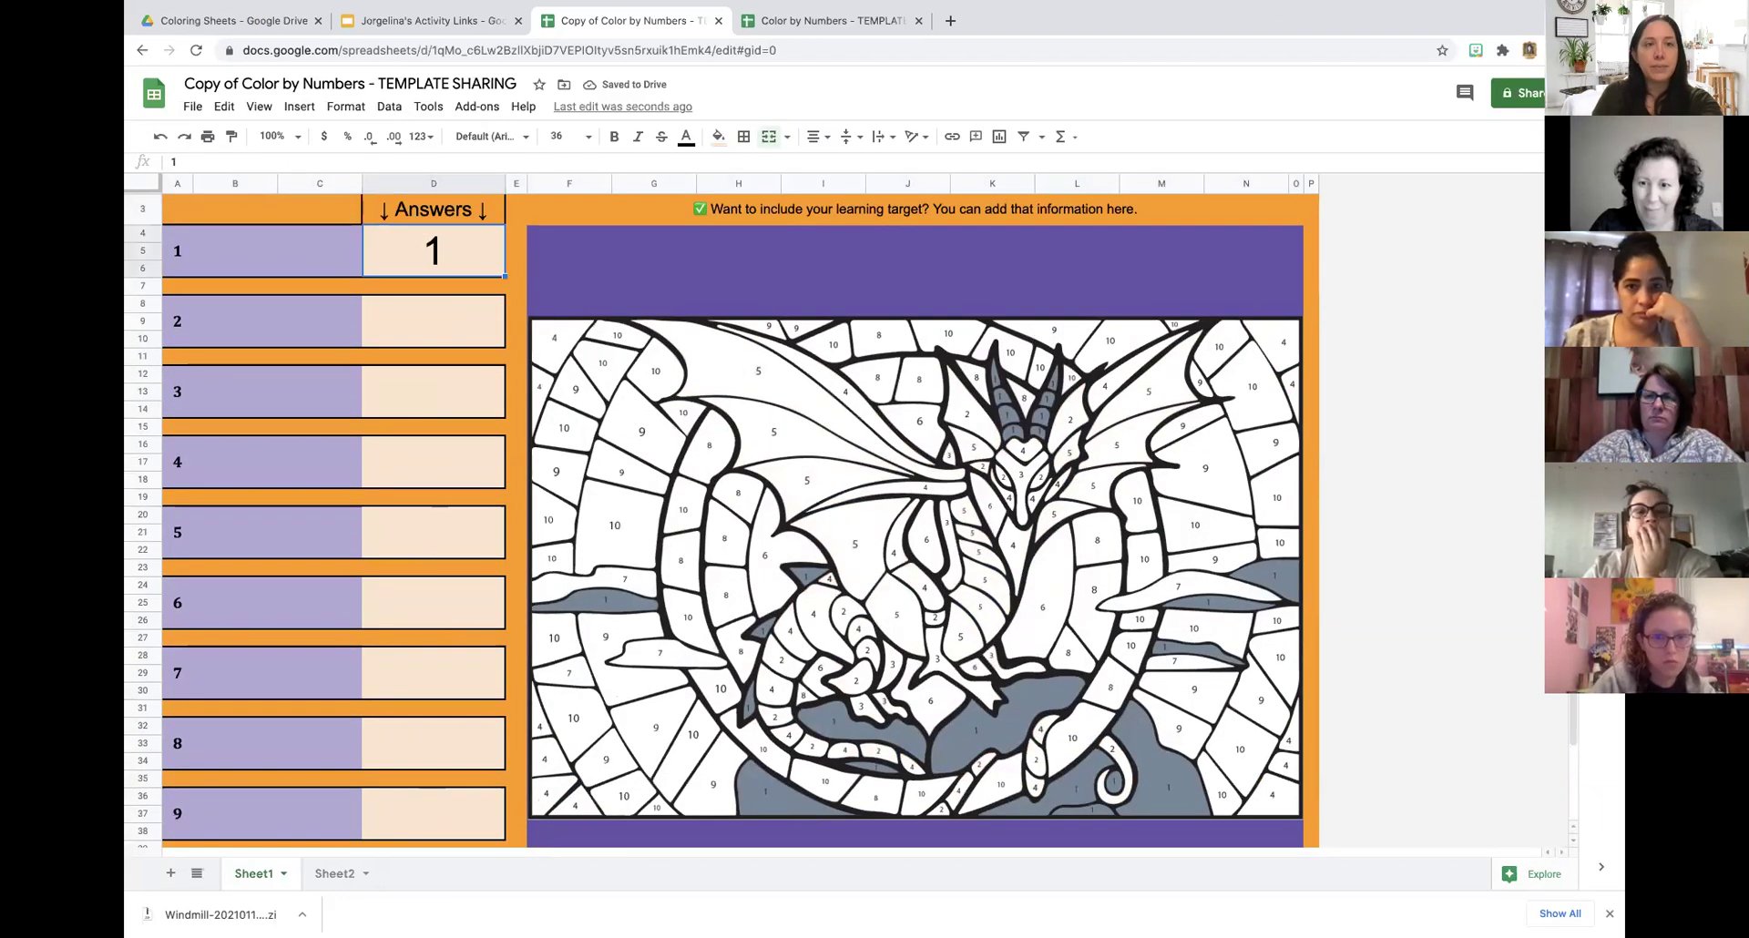
pyautogui.press('Delete')
pyautogui.press('Down')
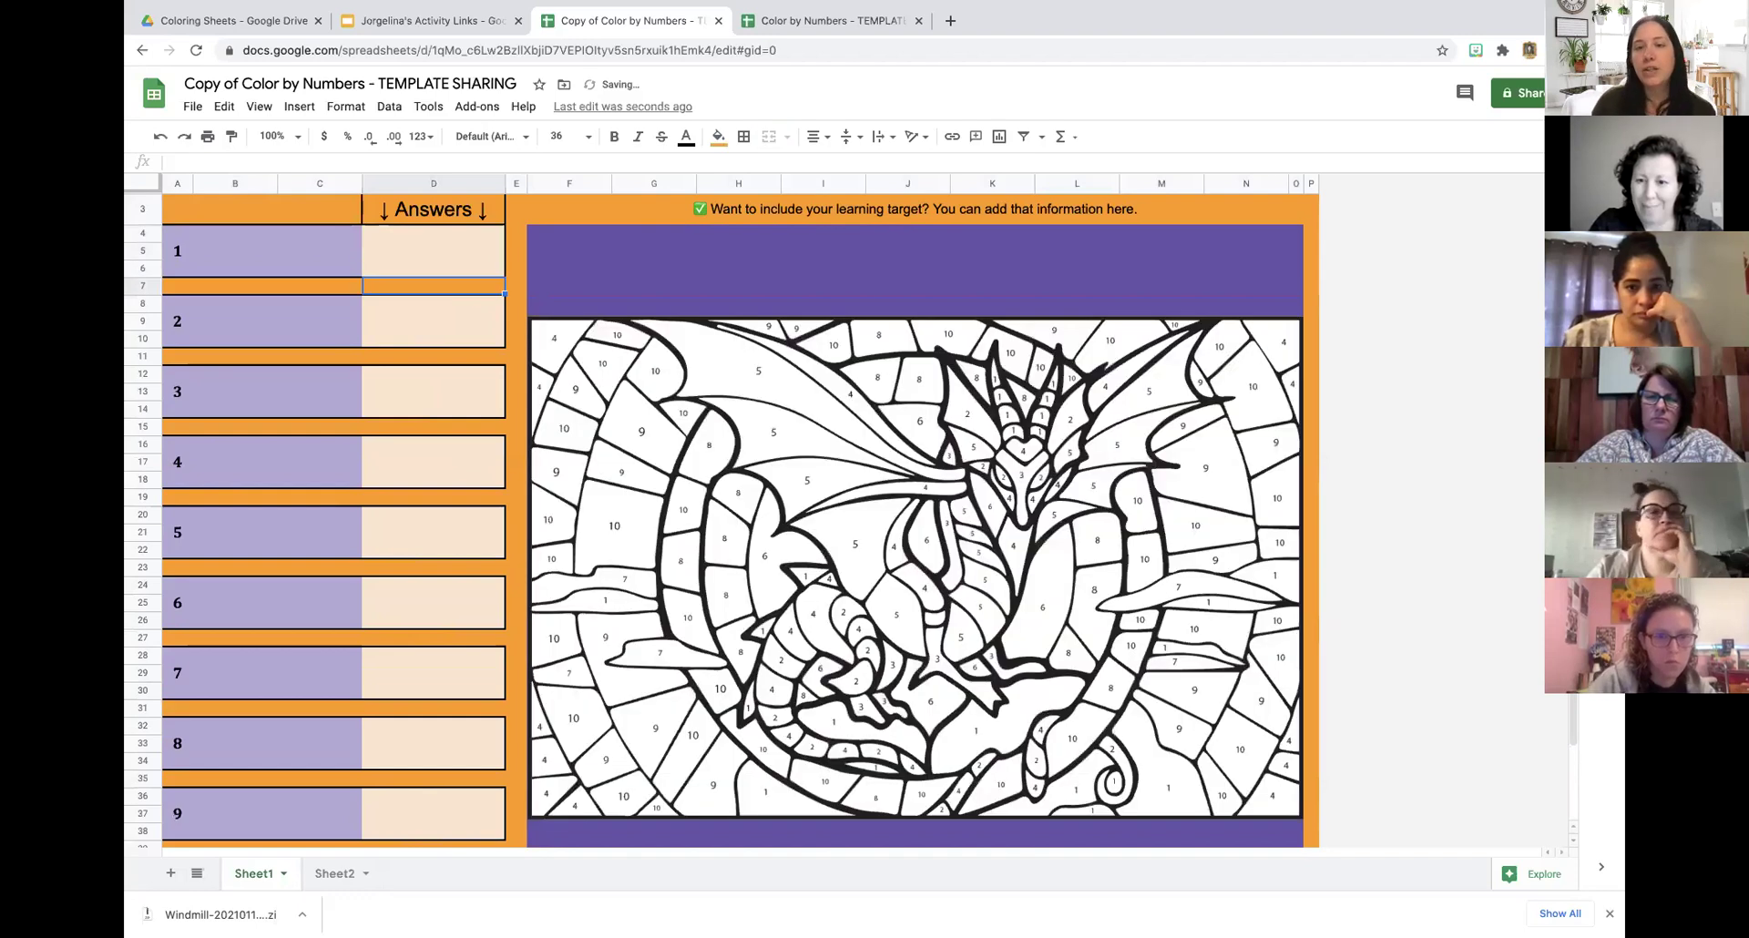
# Test the picture by entering 1 as the answer to problem 1, and clear that answer again.
pyautogui.press('Up')
pyautogui.write('1')
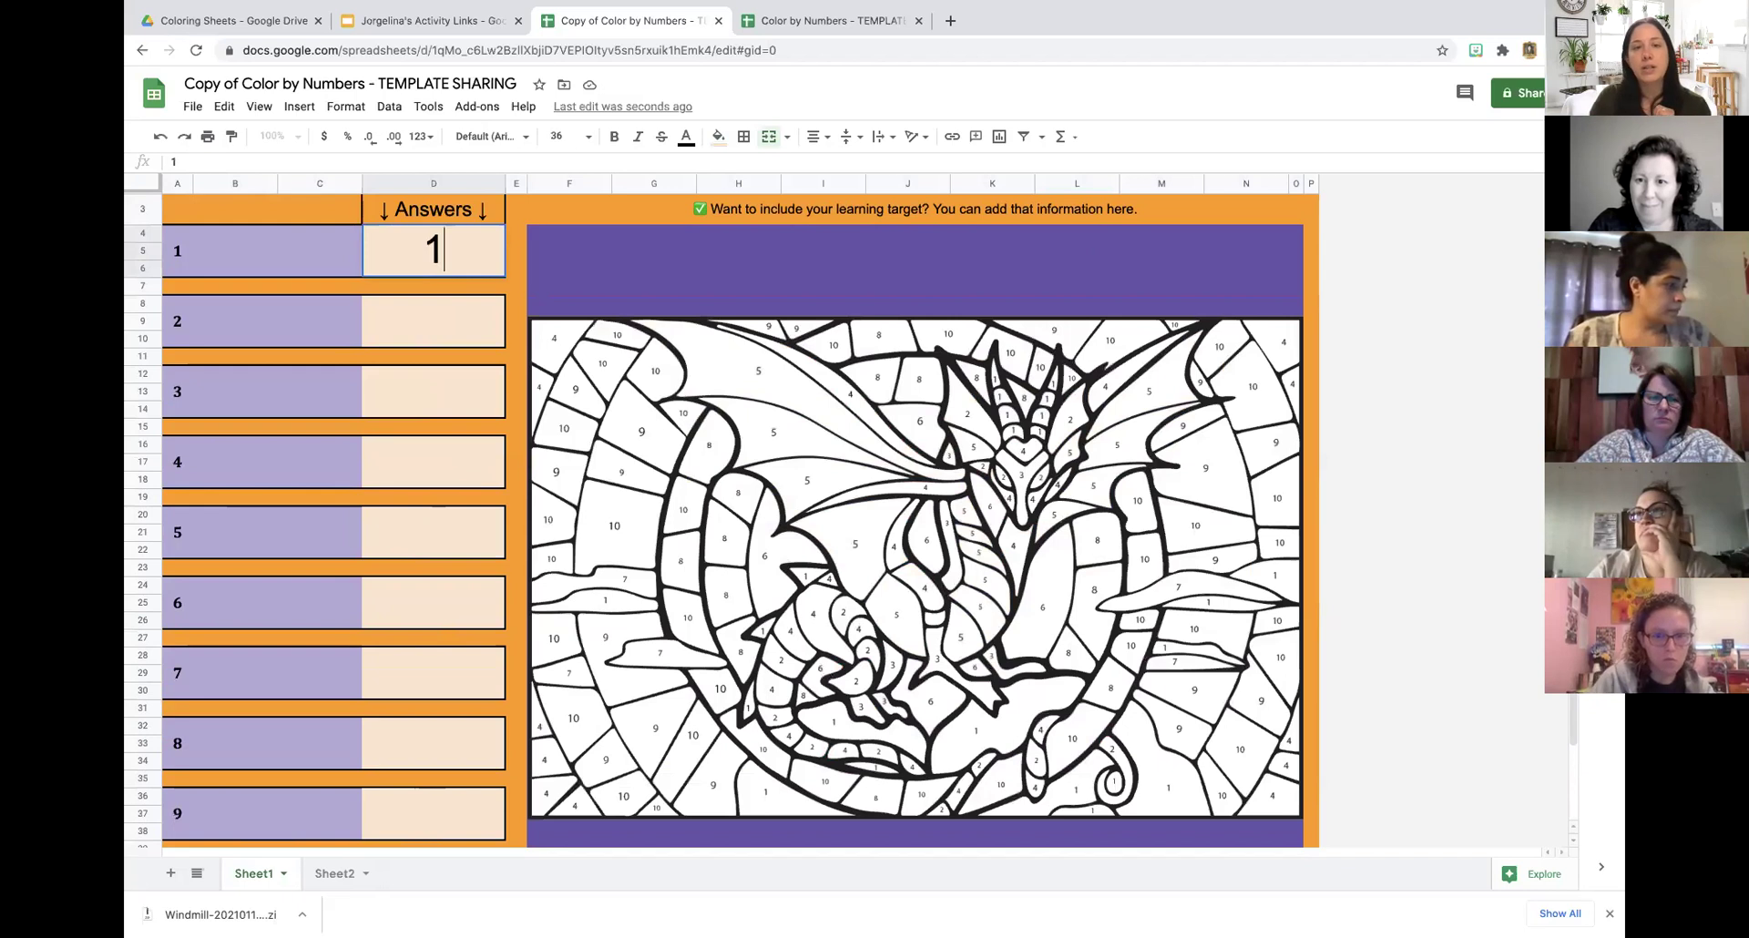
pyautogui.press('Return')
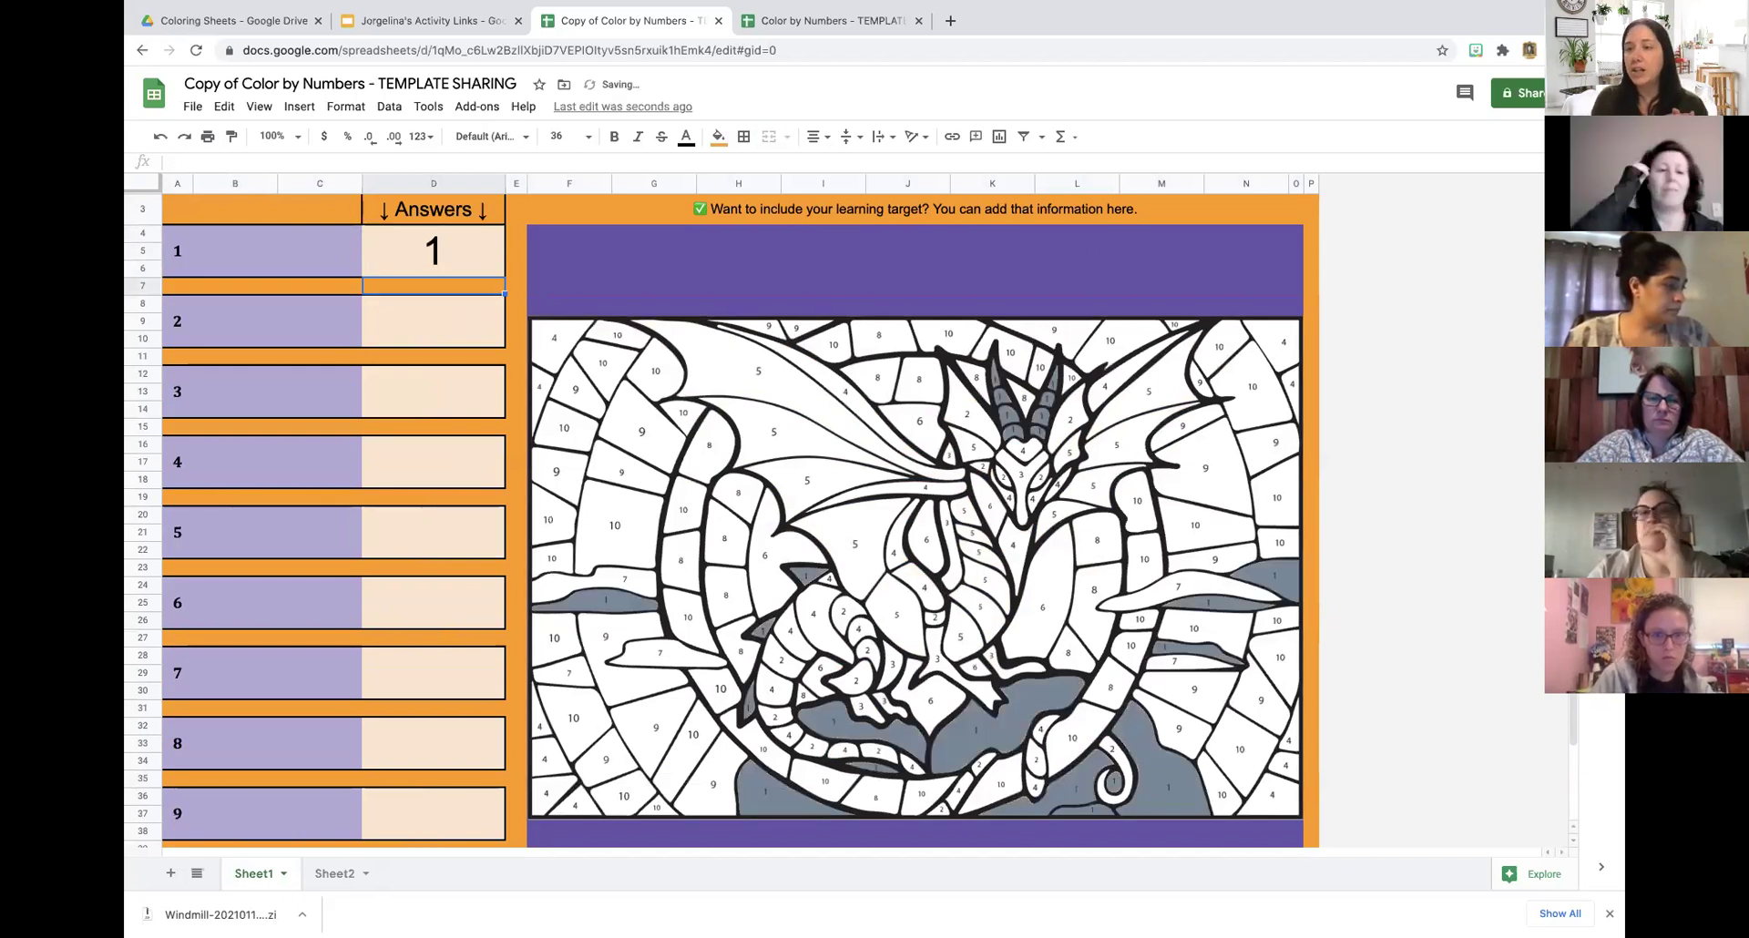
pyautogui.click(433, 251)
pyautogui.press('Delete')
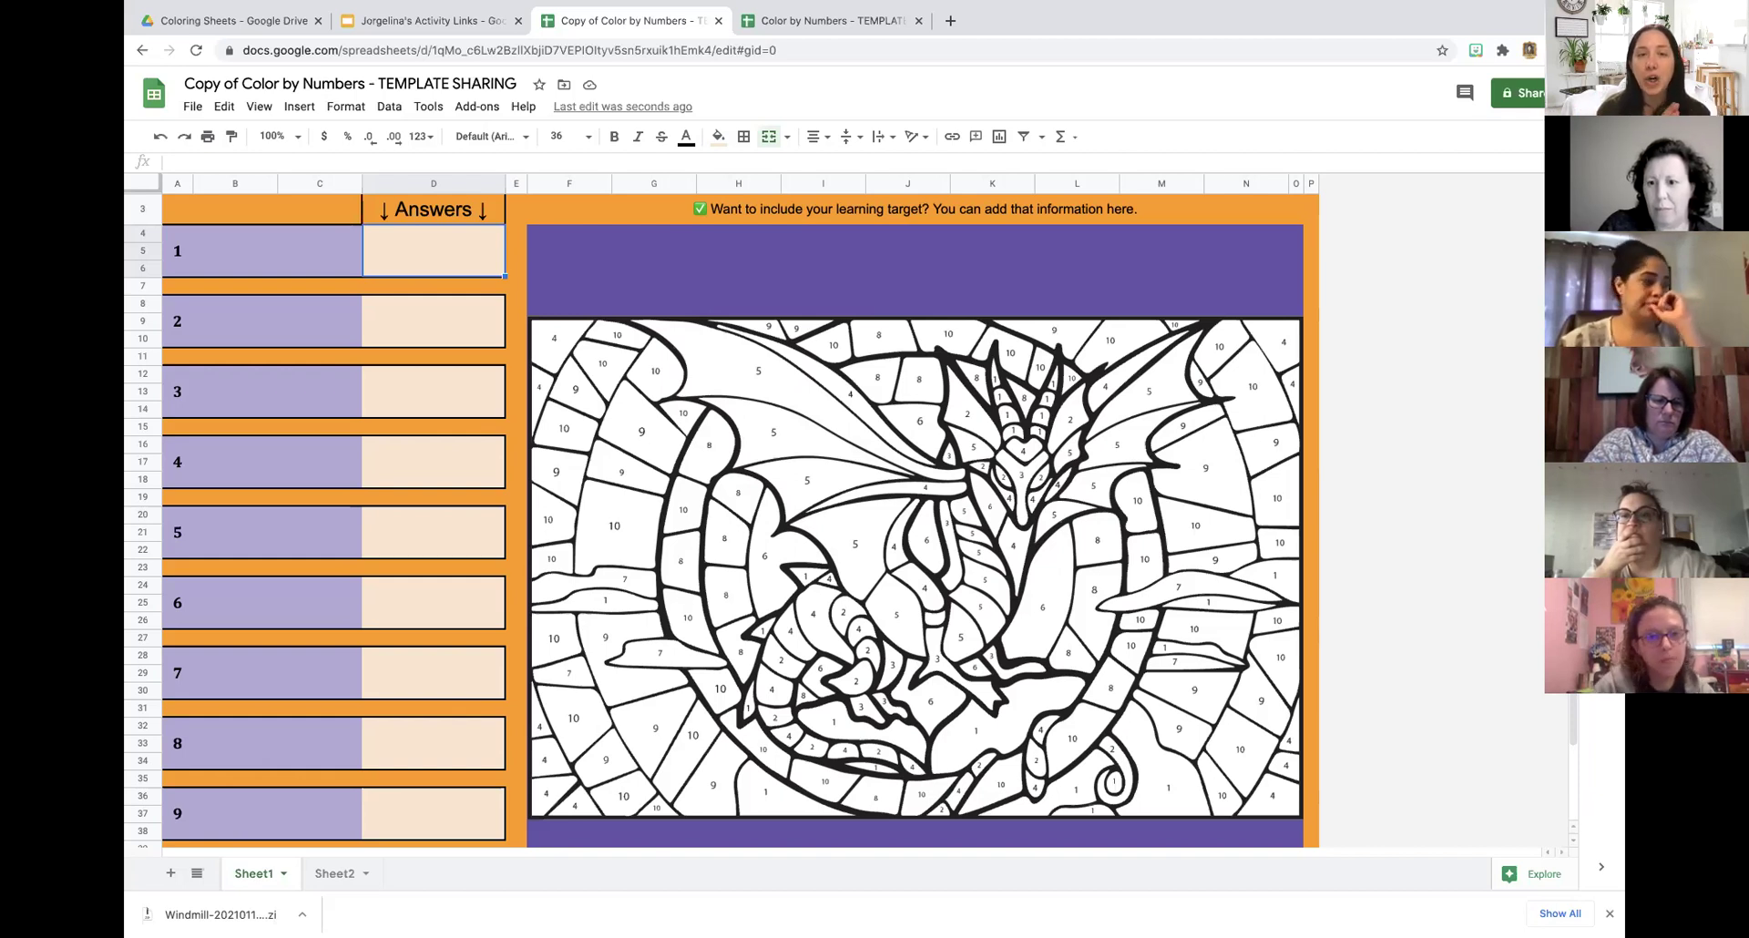
# Examine the formula behind the dragon picture and the question cell of problem 1, leaving both unedited.
pyautogui.click(846, 616)
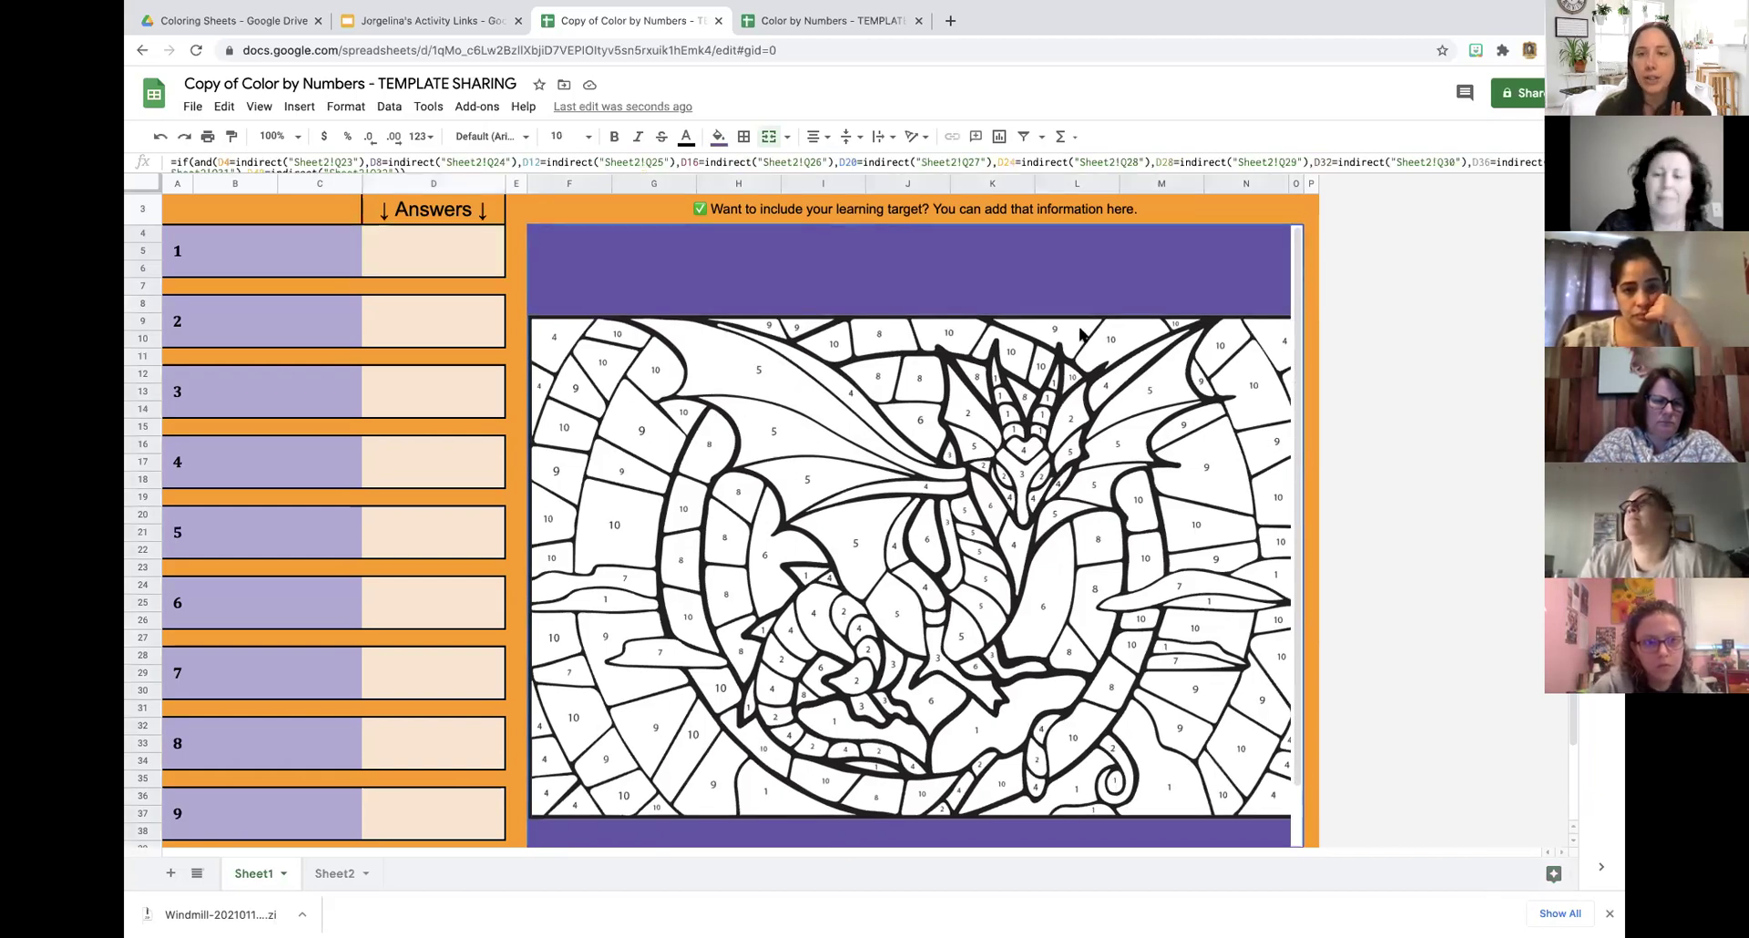
pyautogui.click(552, 162)
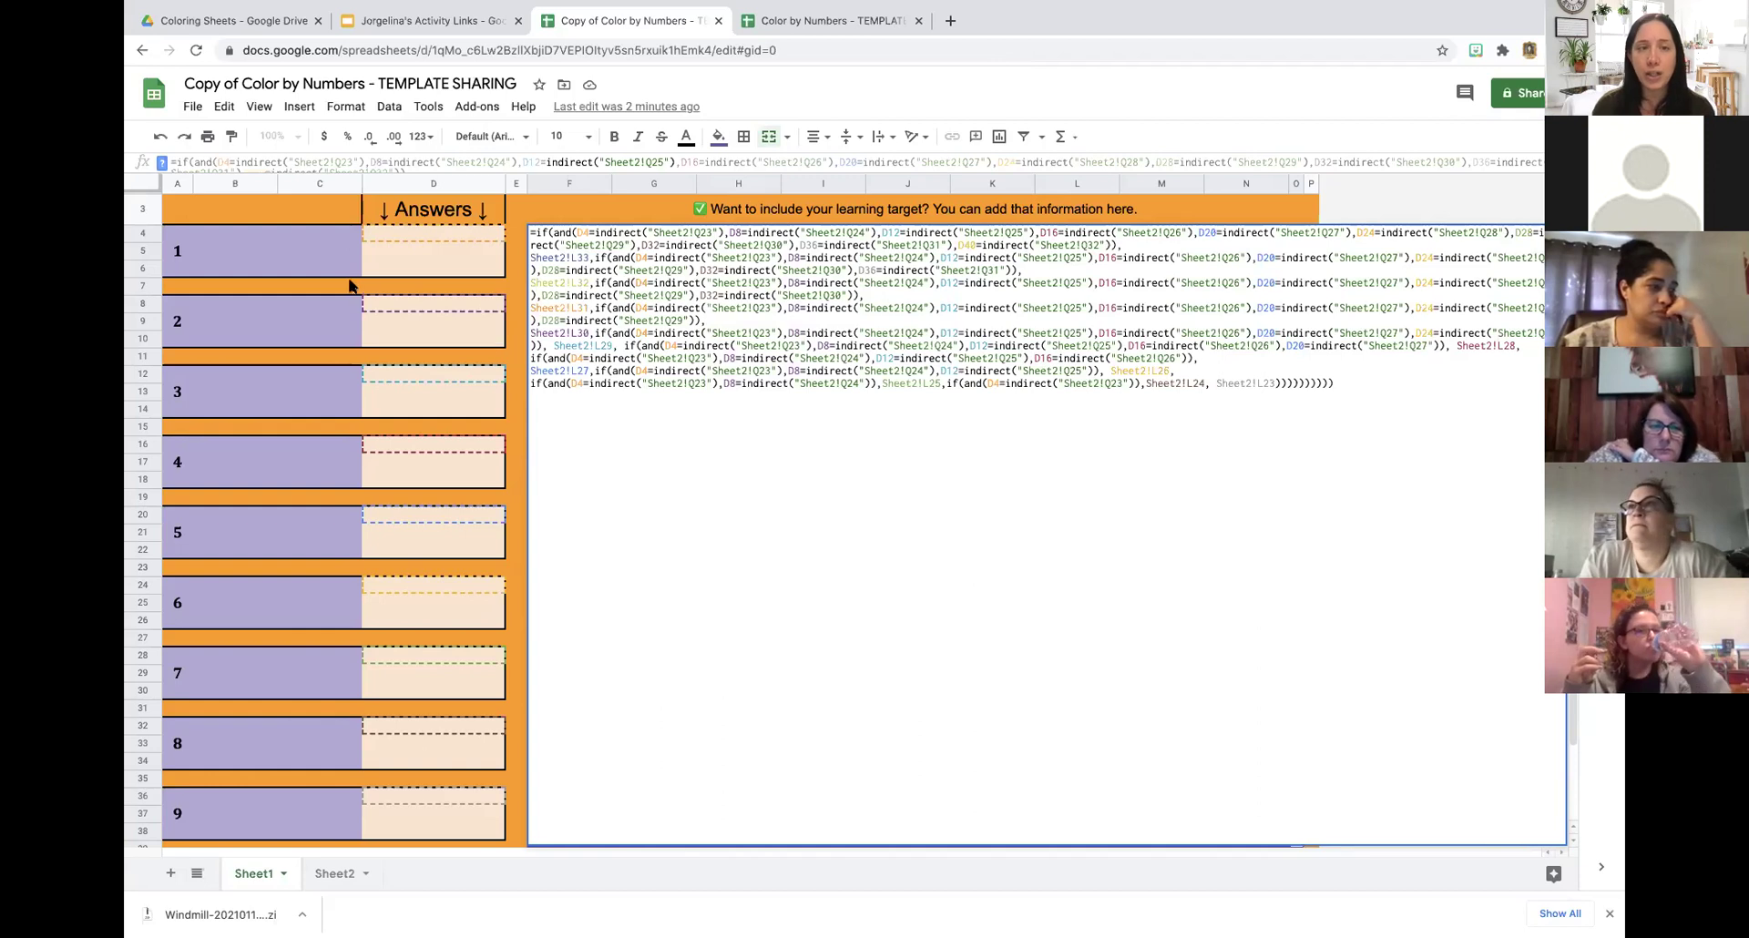
pyautogui.click(460, 271)
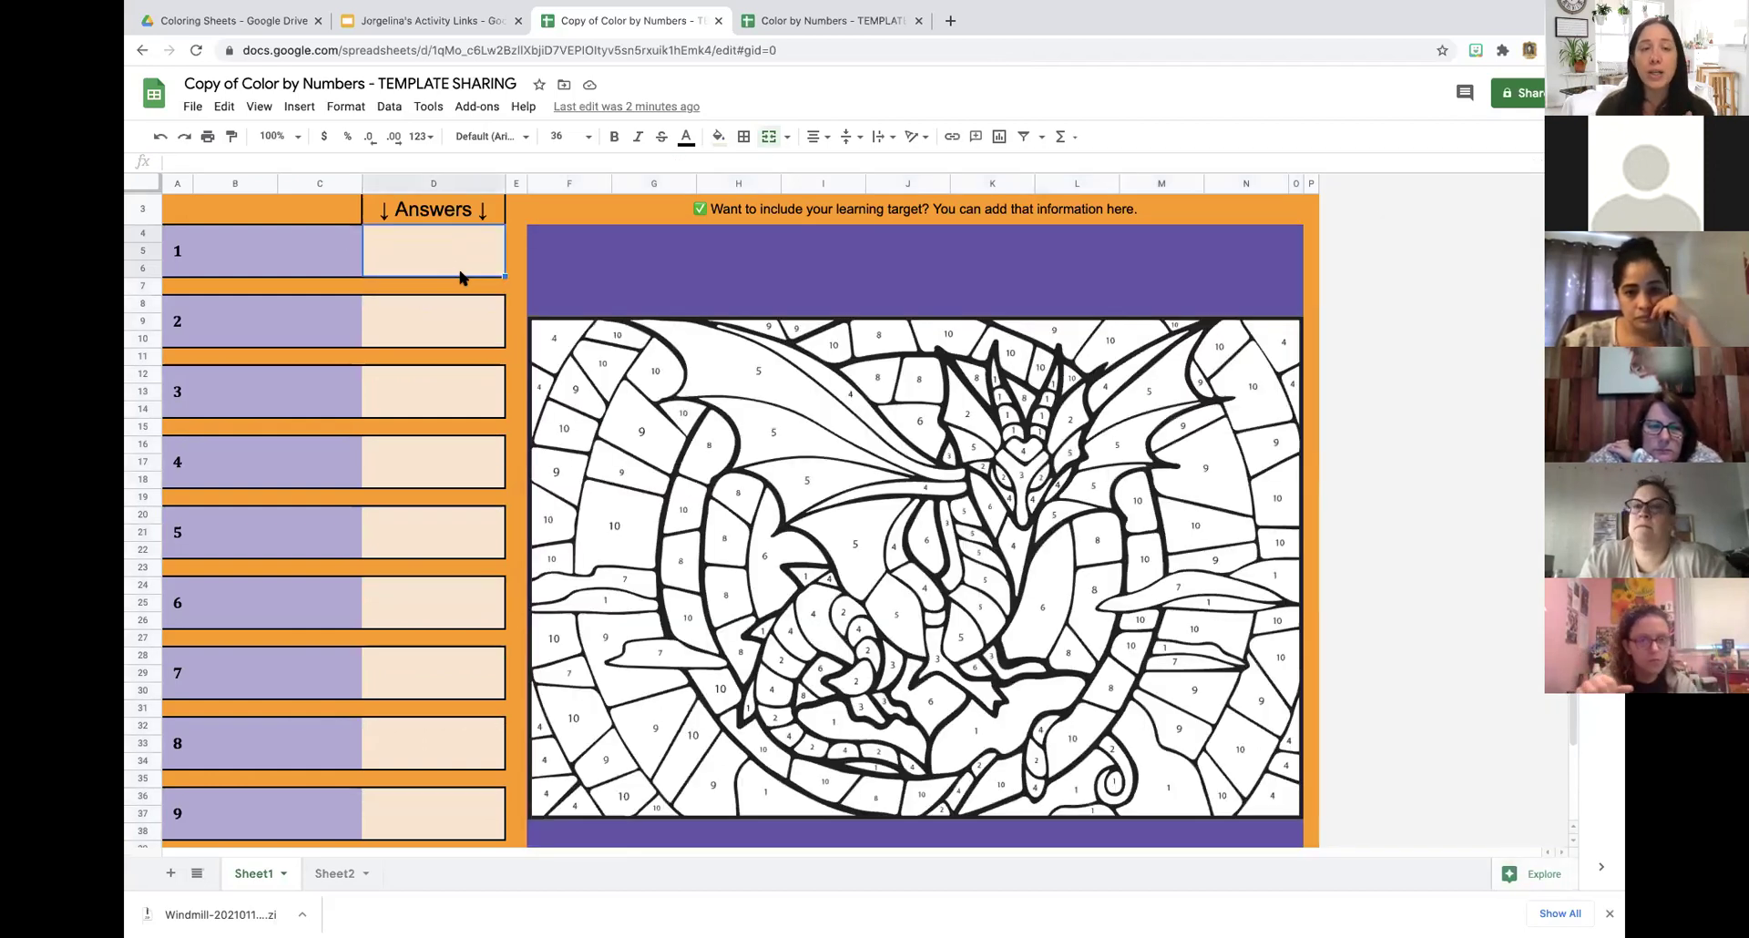
pyautogui.doubleClick(291, 266)
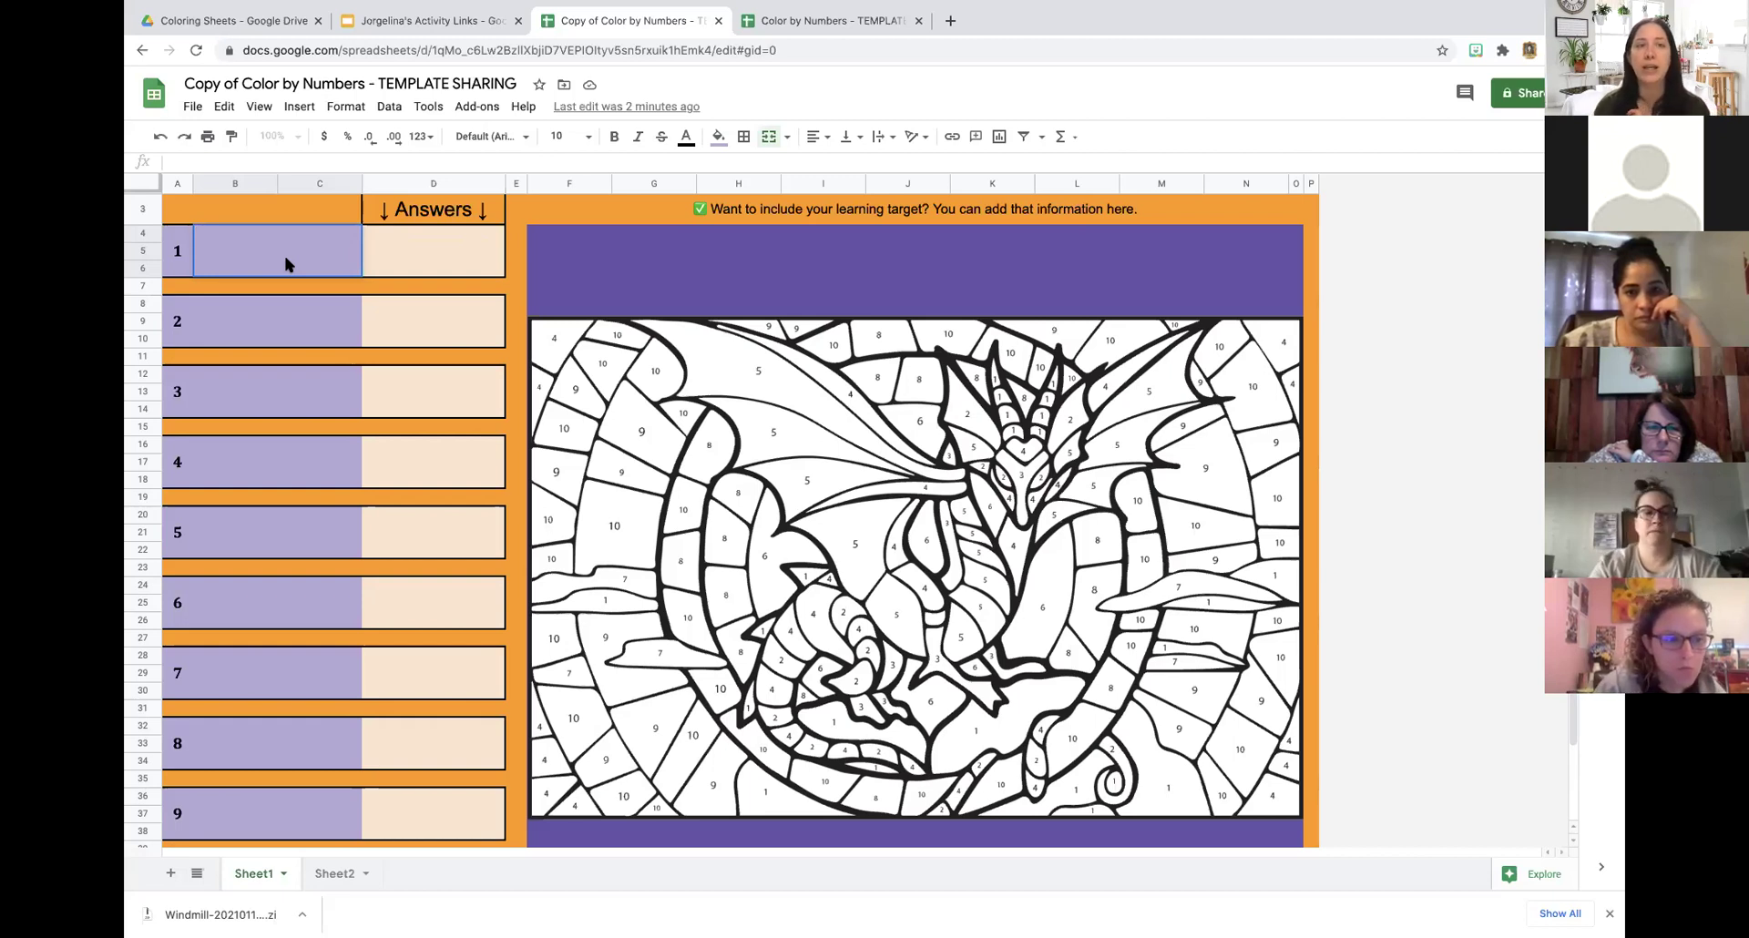
# Rename the spreadsheet file as "The empirical rule color by numbers".
pyautogui.click(341, 82)
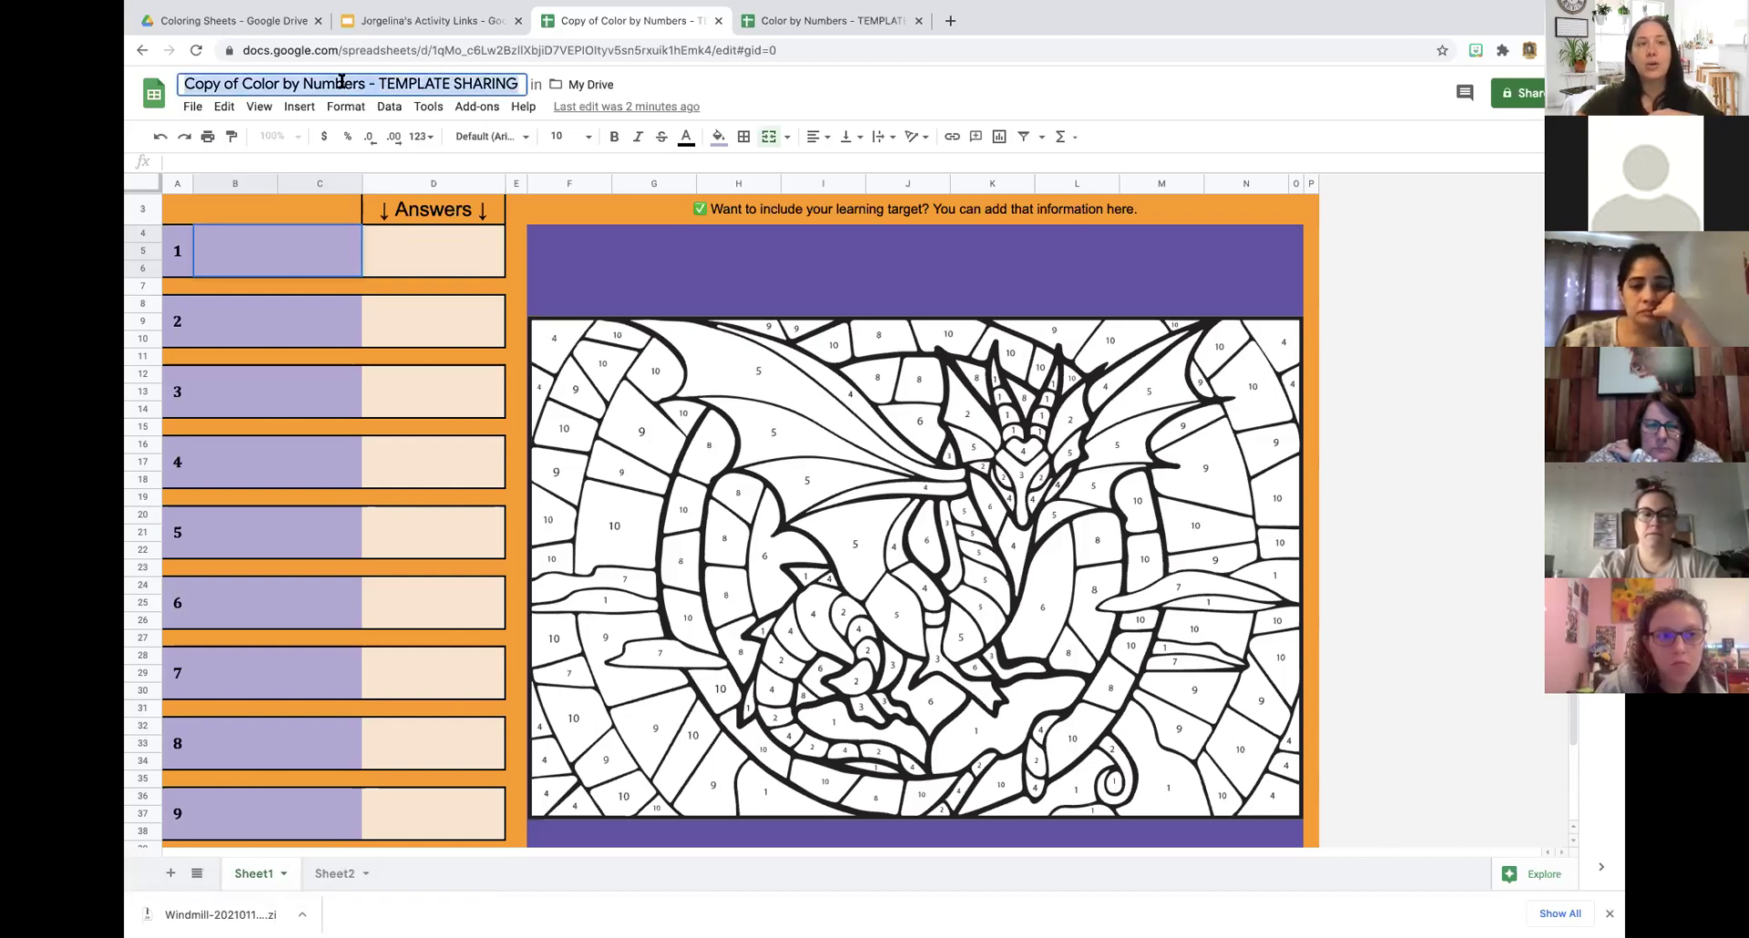
pyautogui.press('BackSpace')
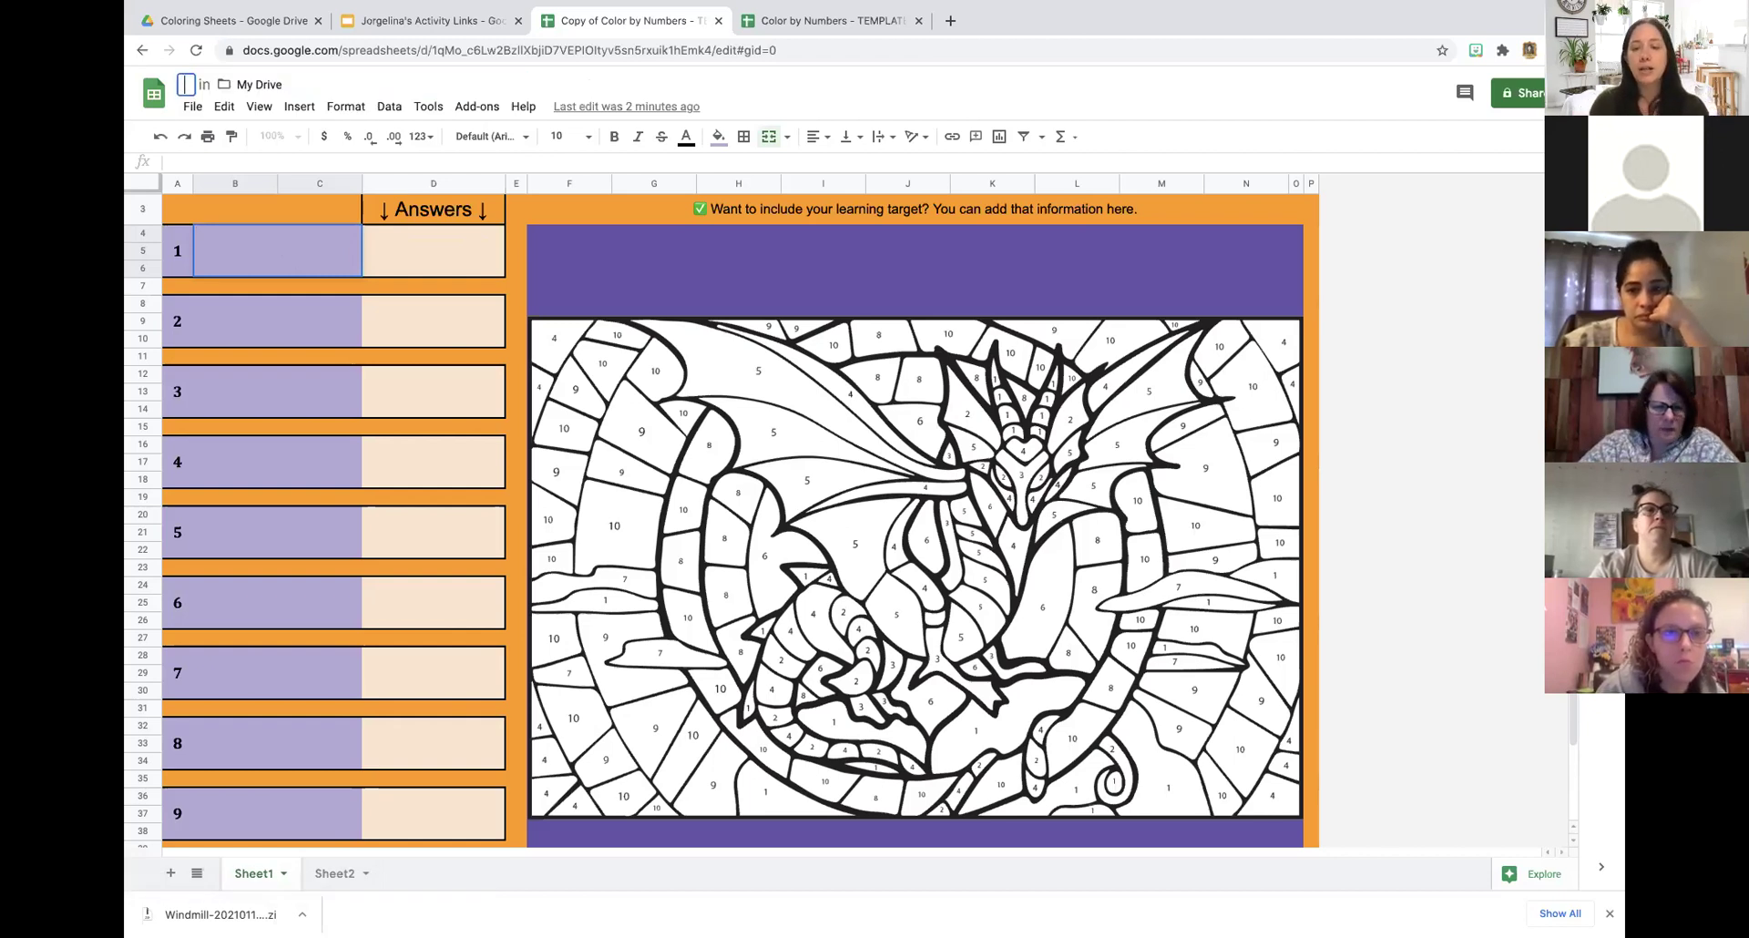
pyautogui.write('The empir')
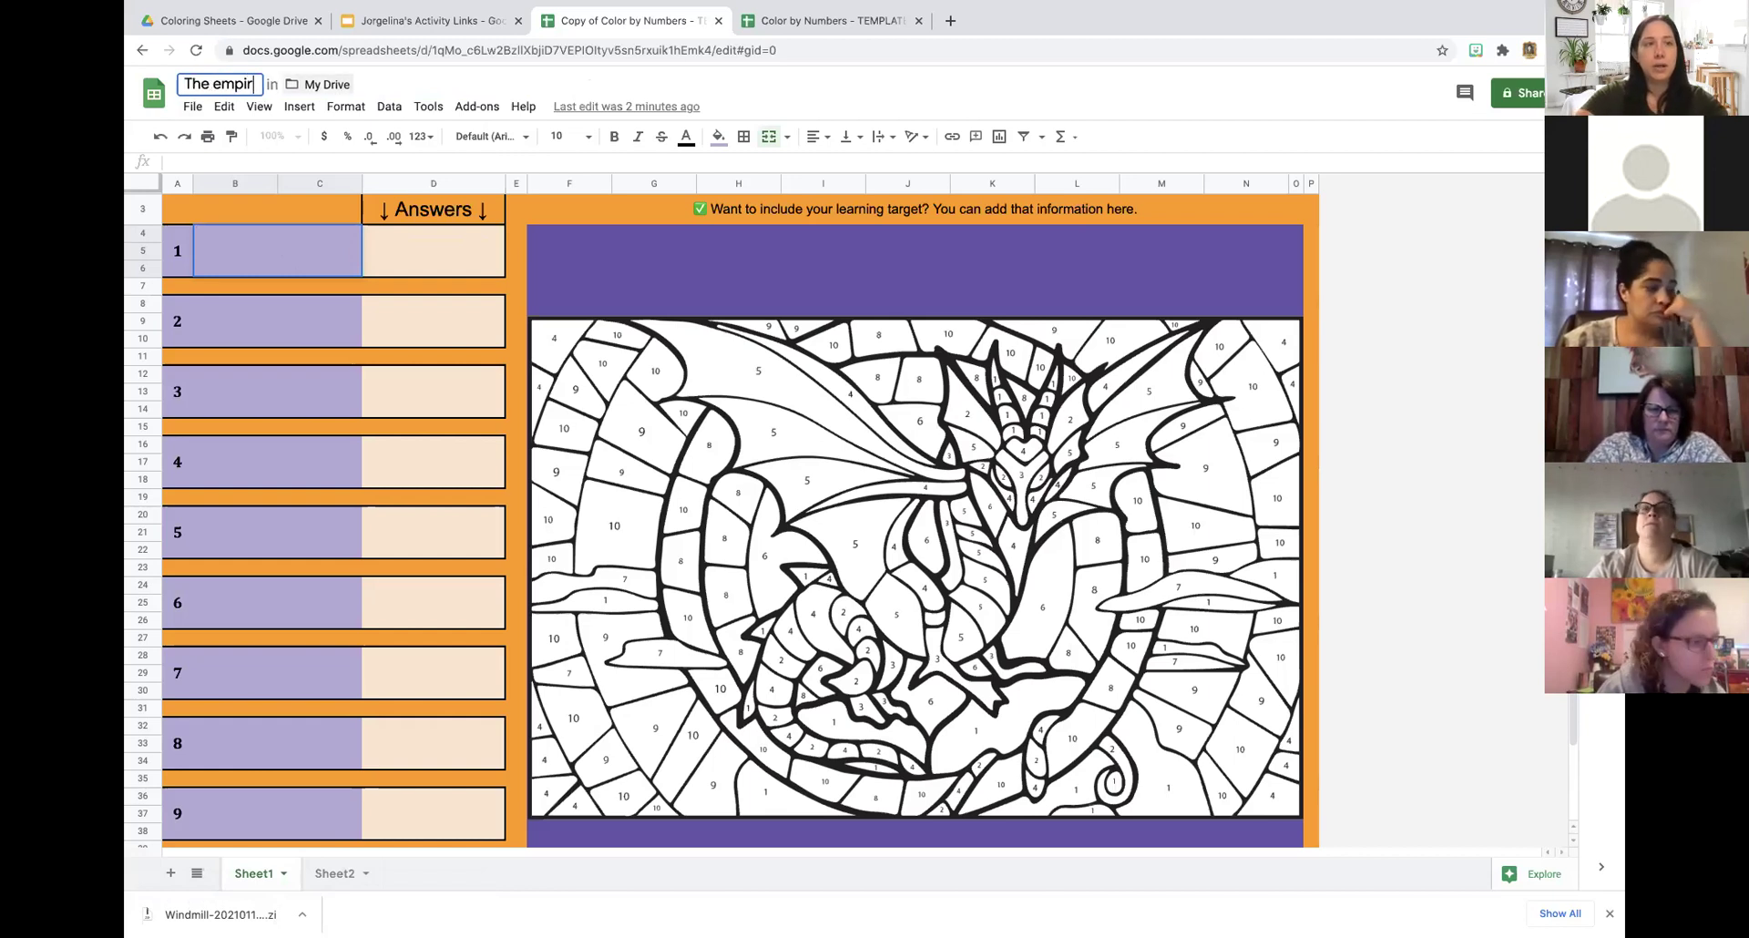
pyautogui.write('ical rule color by')
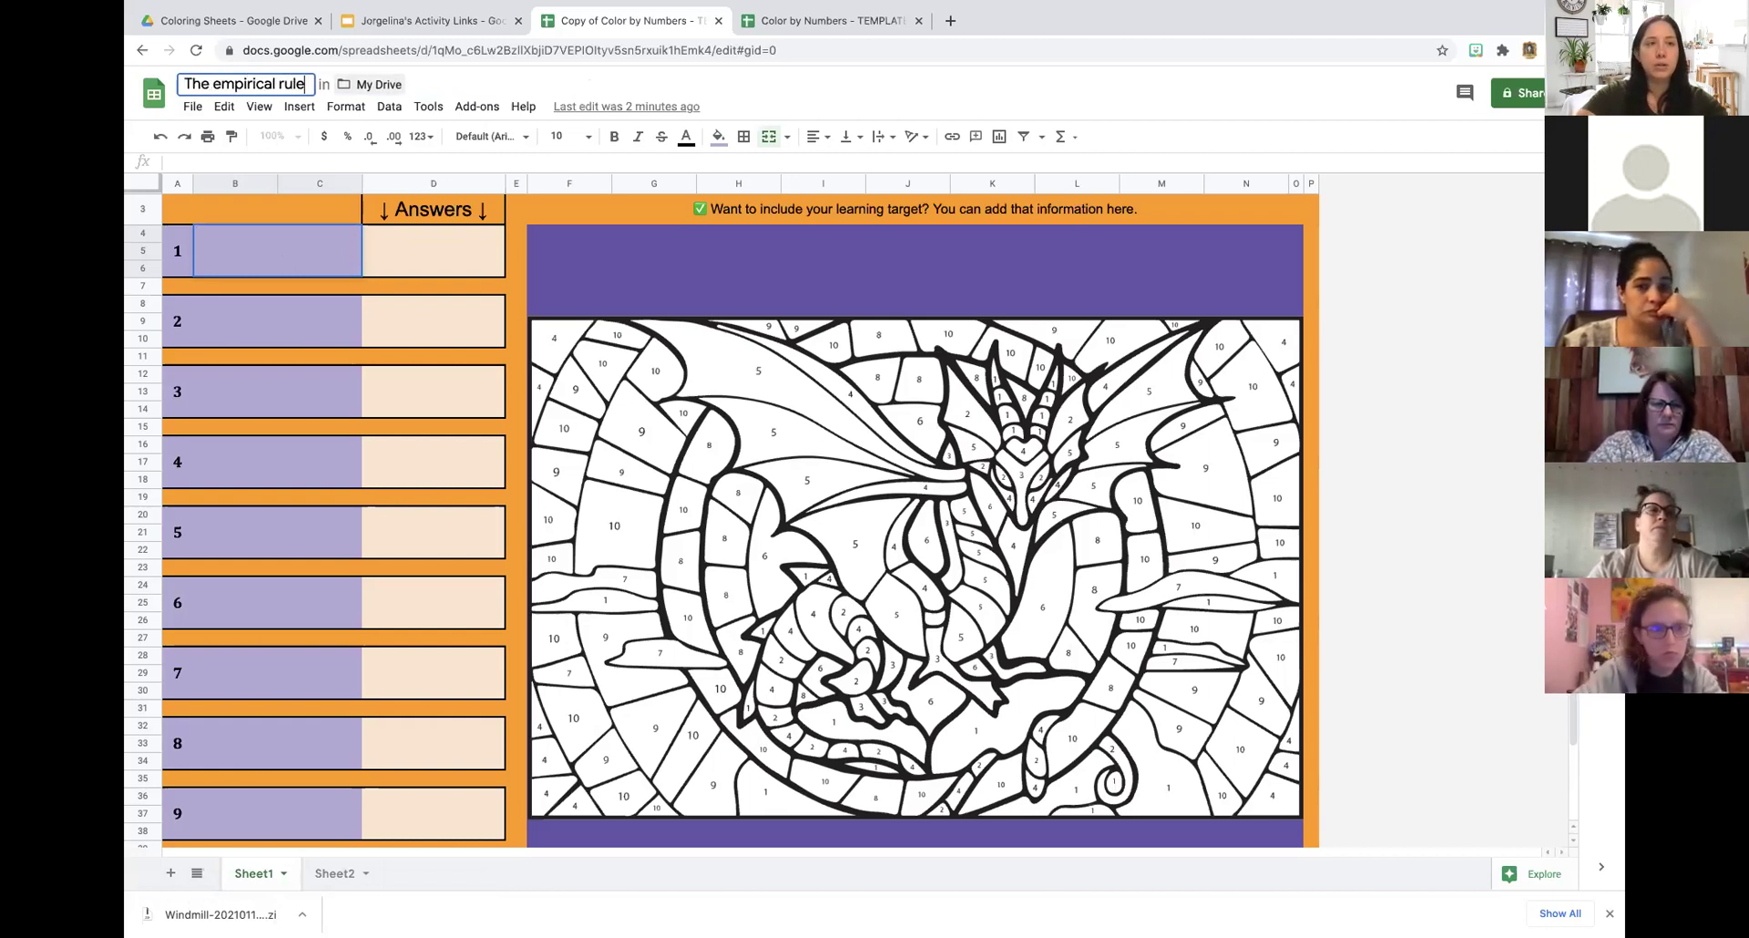
pyautogui.write('bers')
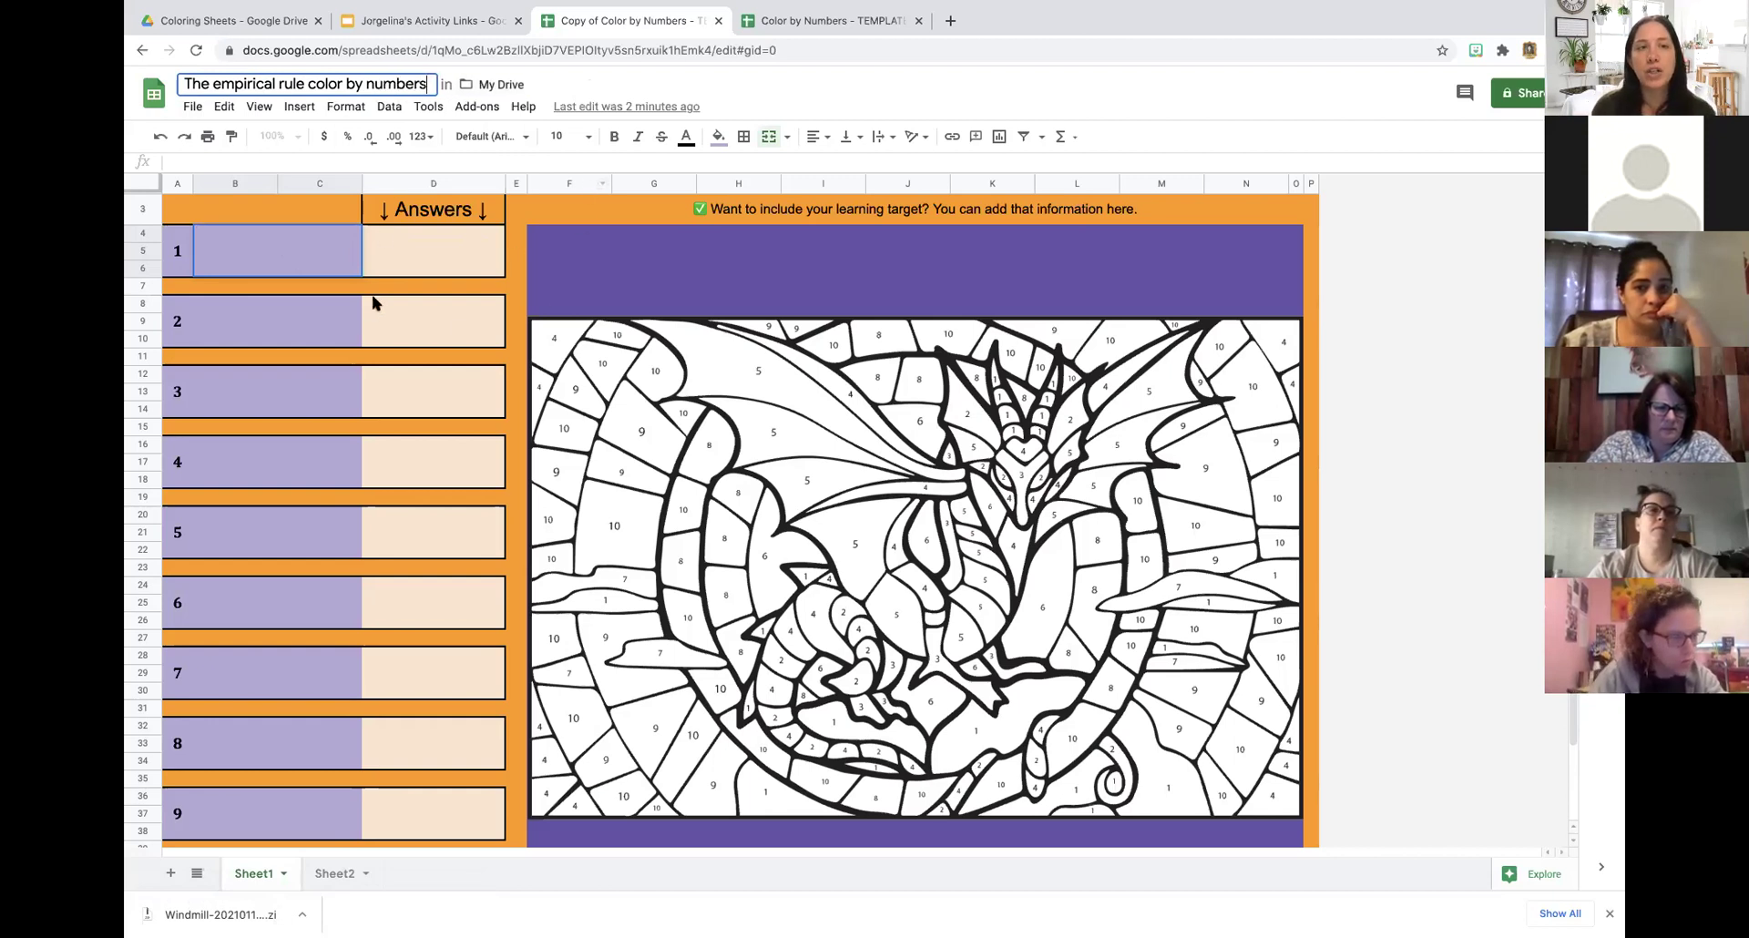
pyautogui.click(439, 314)
# Replace the worksheet's placeholder title in row 1 with "Using the Empirical Rule".
pyautogui.scroll(2, 538, 493)
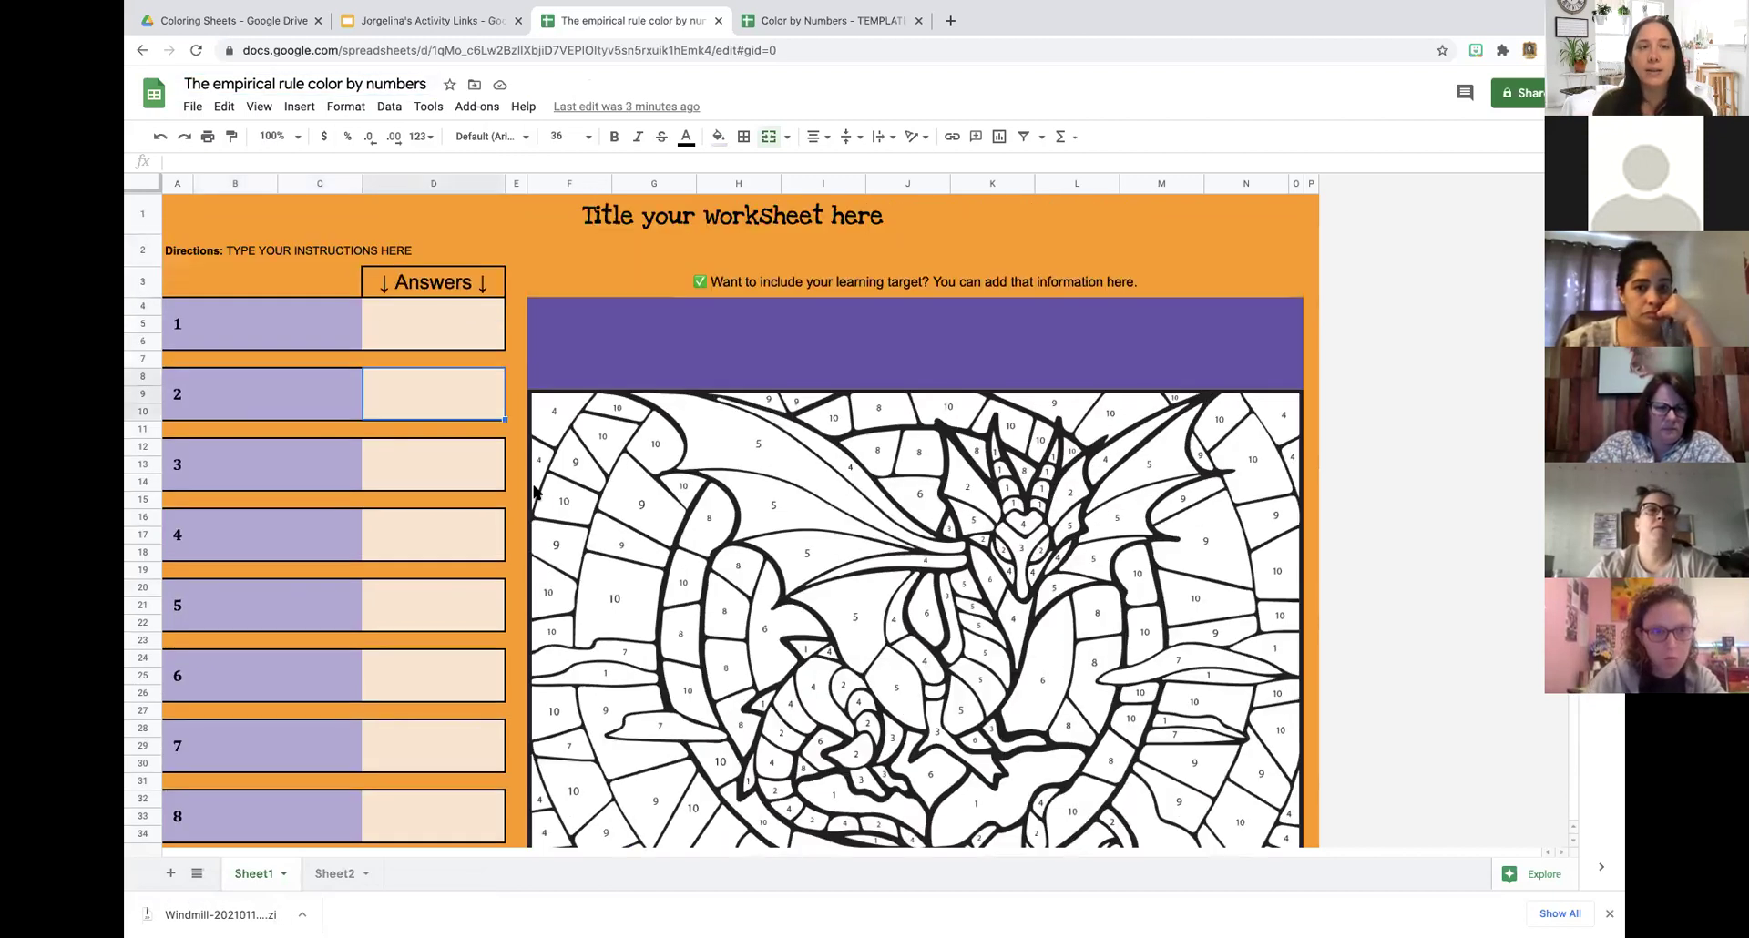
pyautogui.click(799, 215)
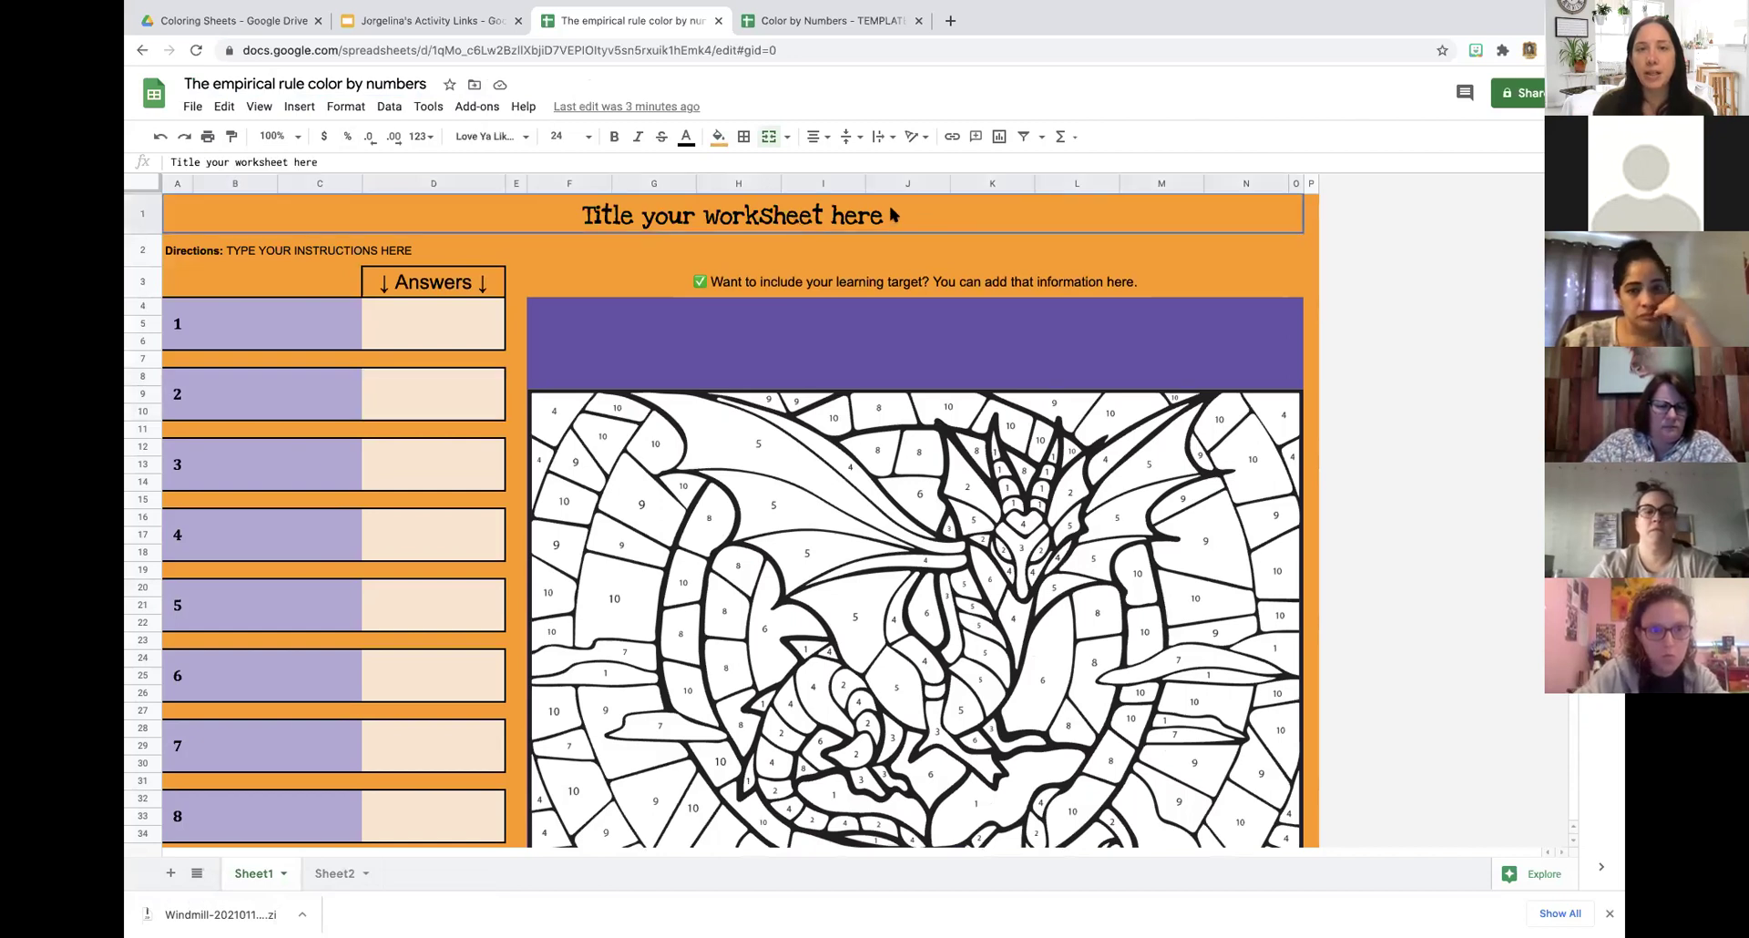
pyautogui.doubleClick(886, 215)
pyautogui.moveTo(886, 222); pyautogui.dragTo(575, 208)
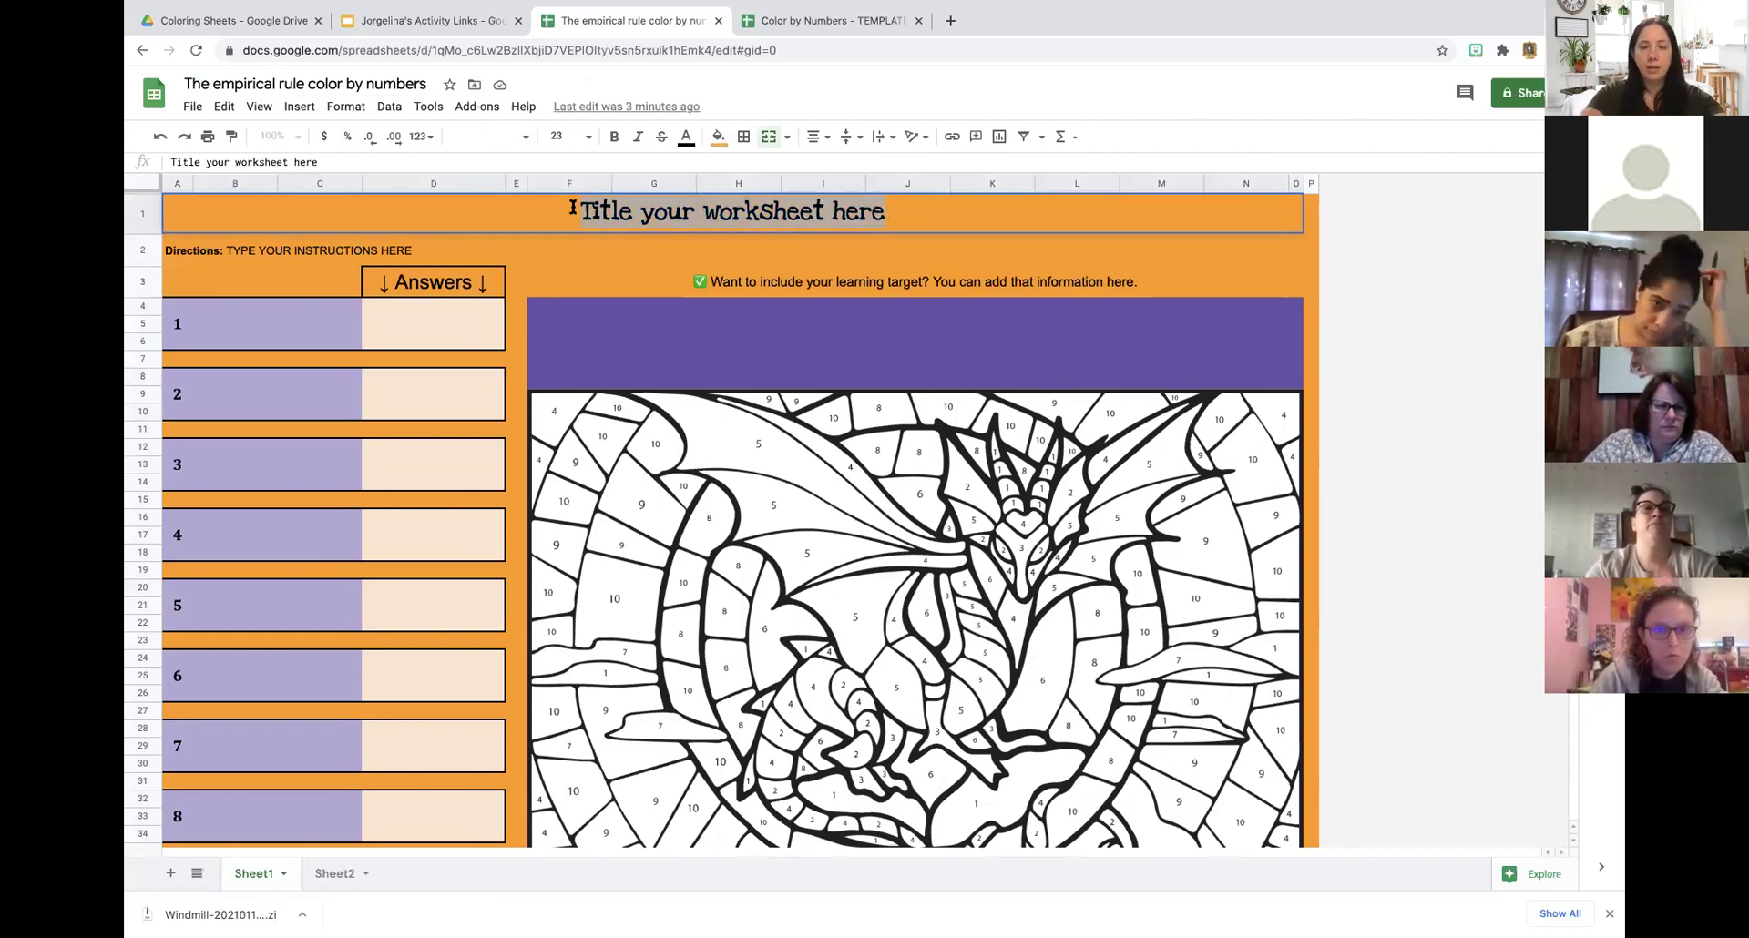
pyautogui.write('Using te')
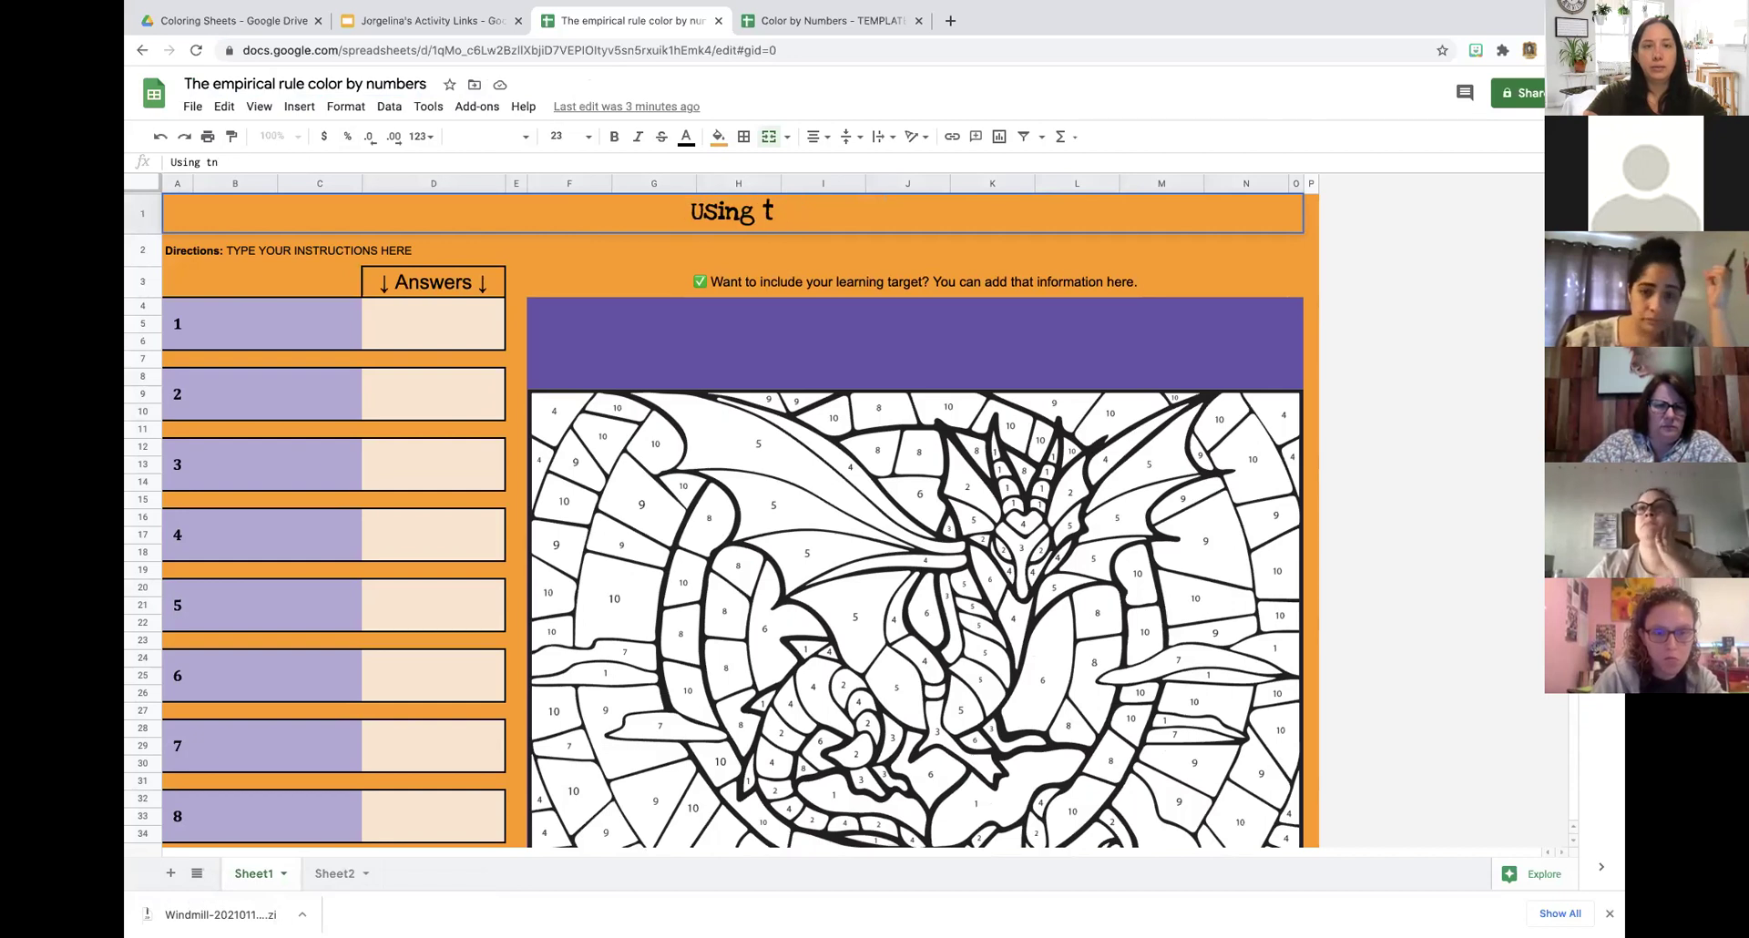
pyautogui.press('BackSpace')
pyautogui.write('he Empir')
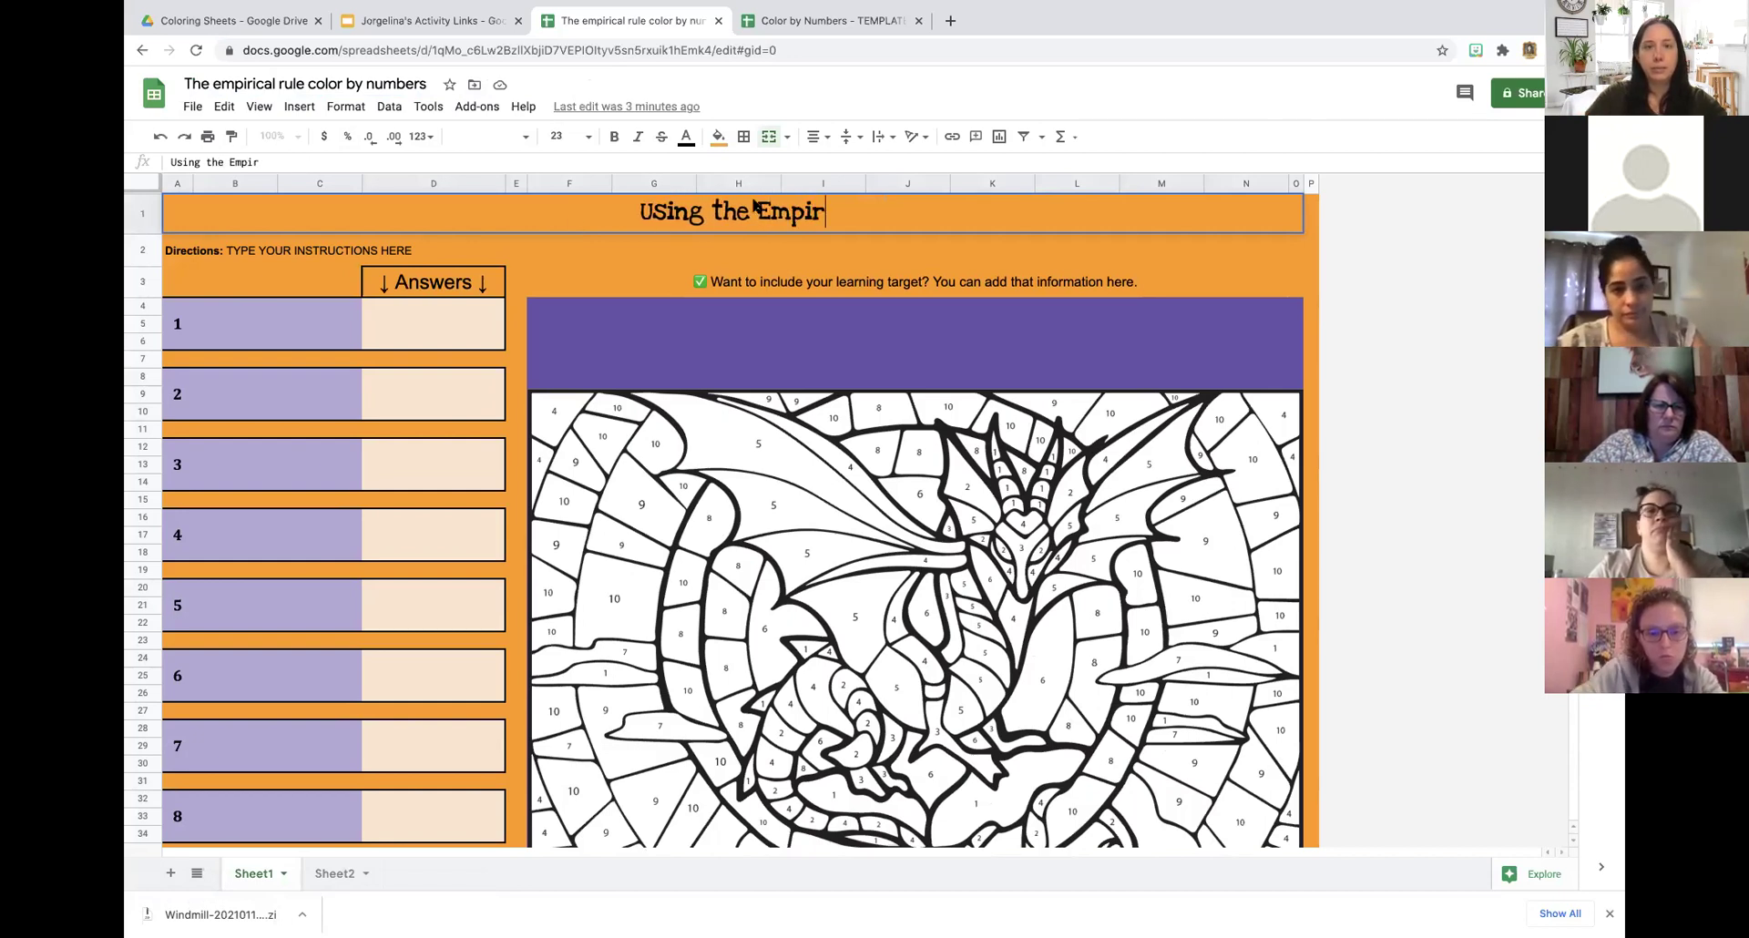
pyautogui.write('ical')
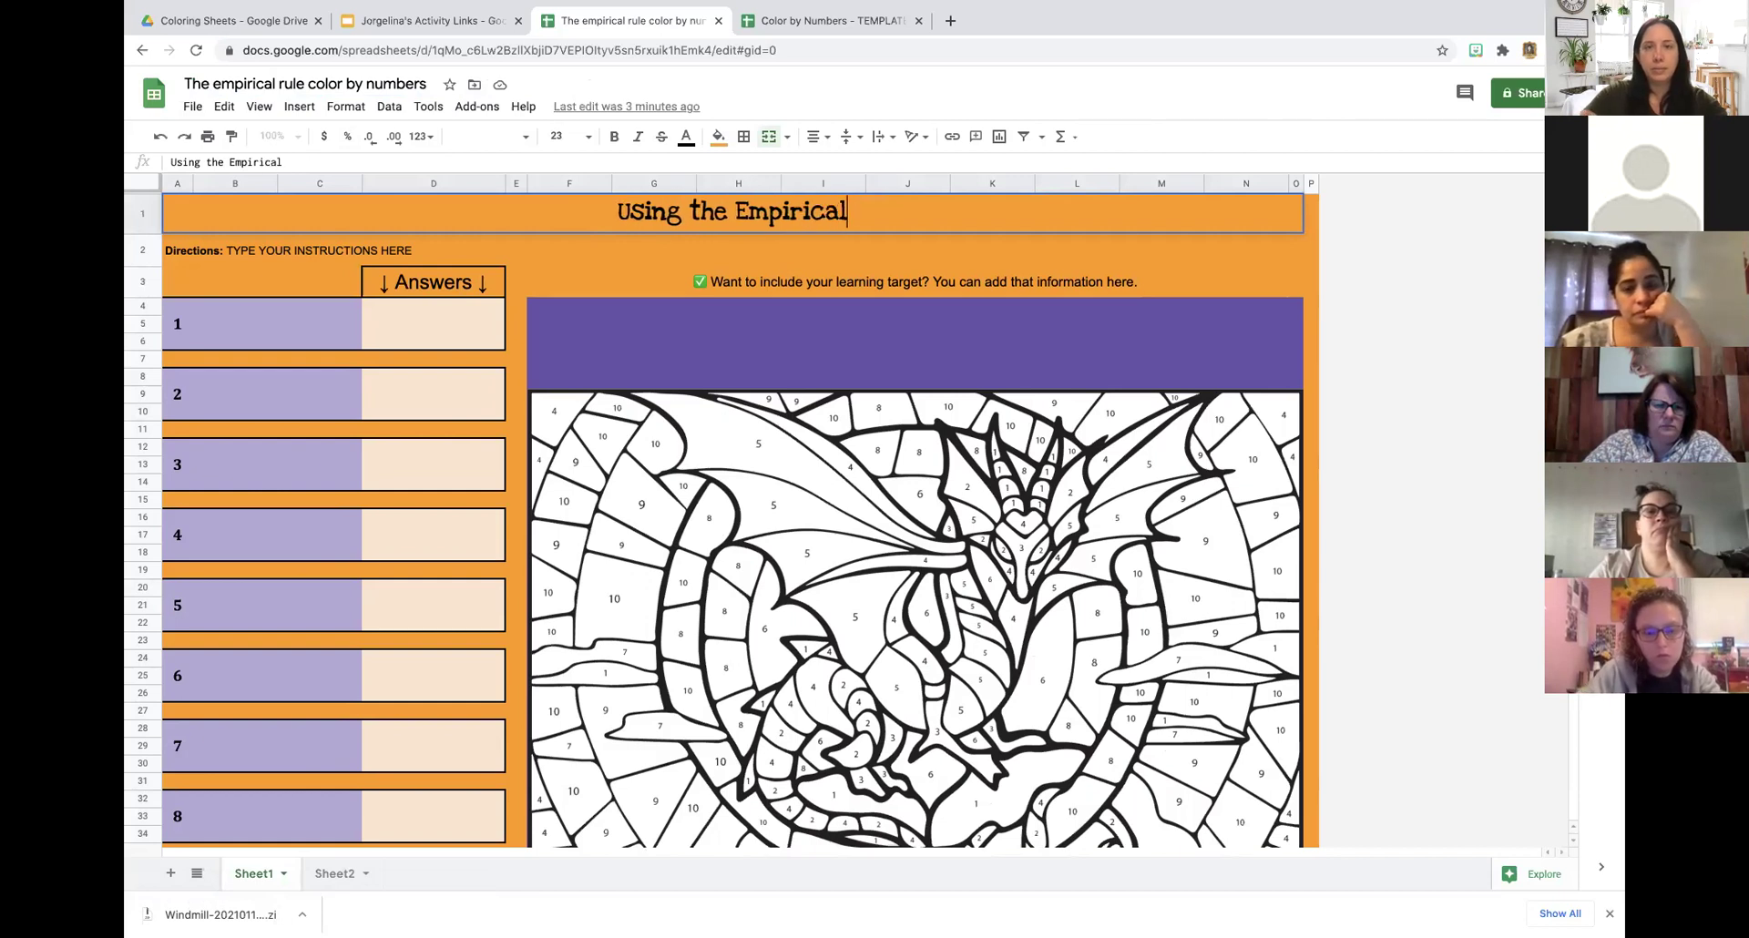
pyautogui.write(' Rule')
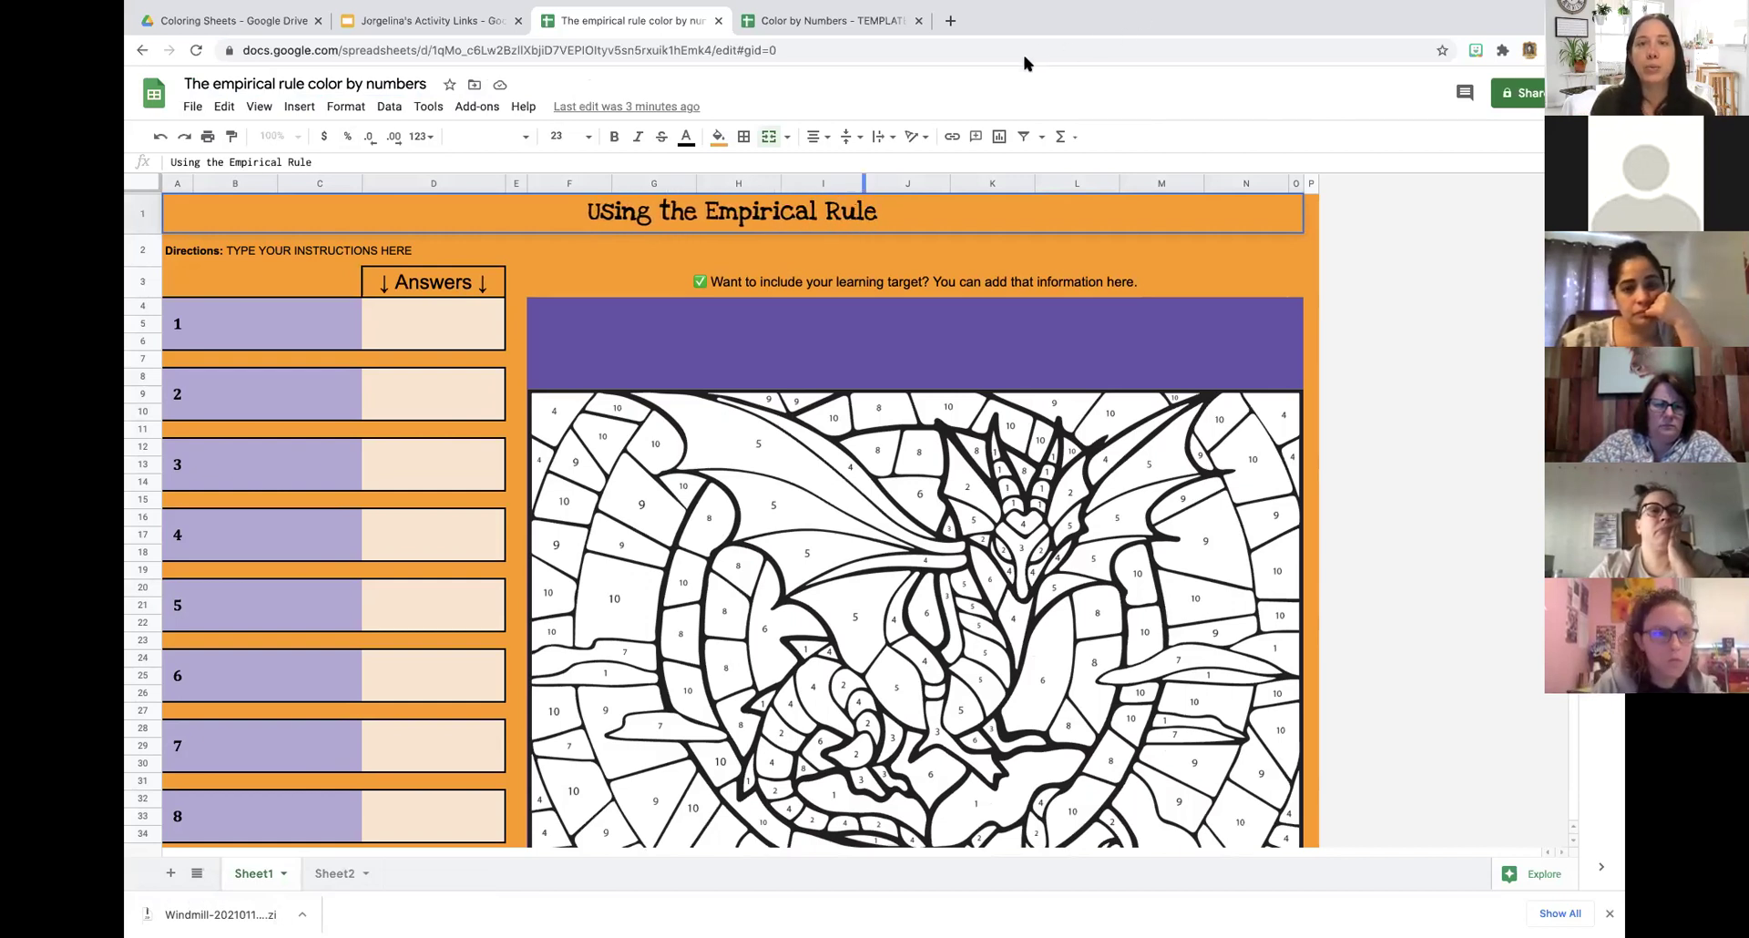
pyautogui.click(756, 258)
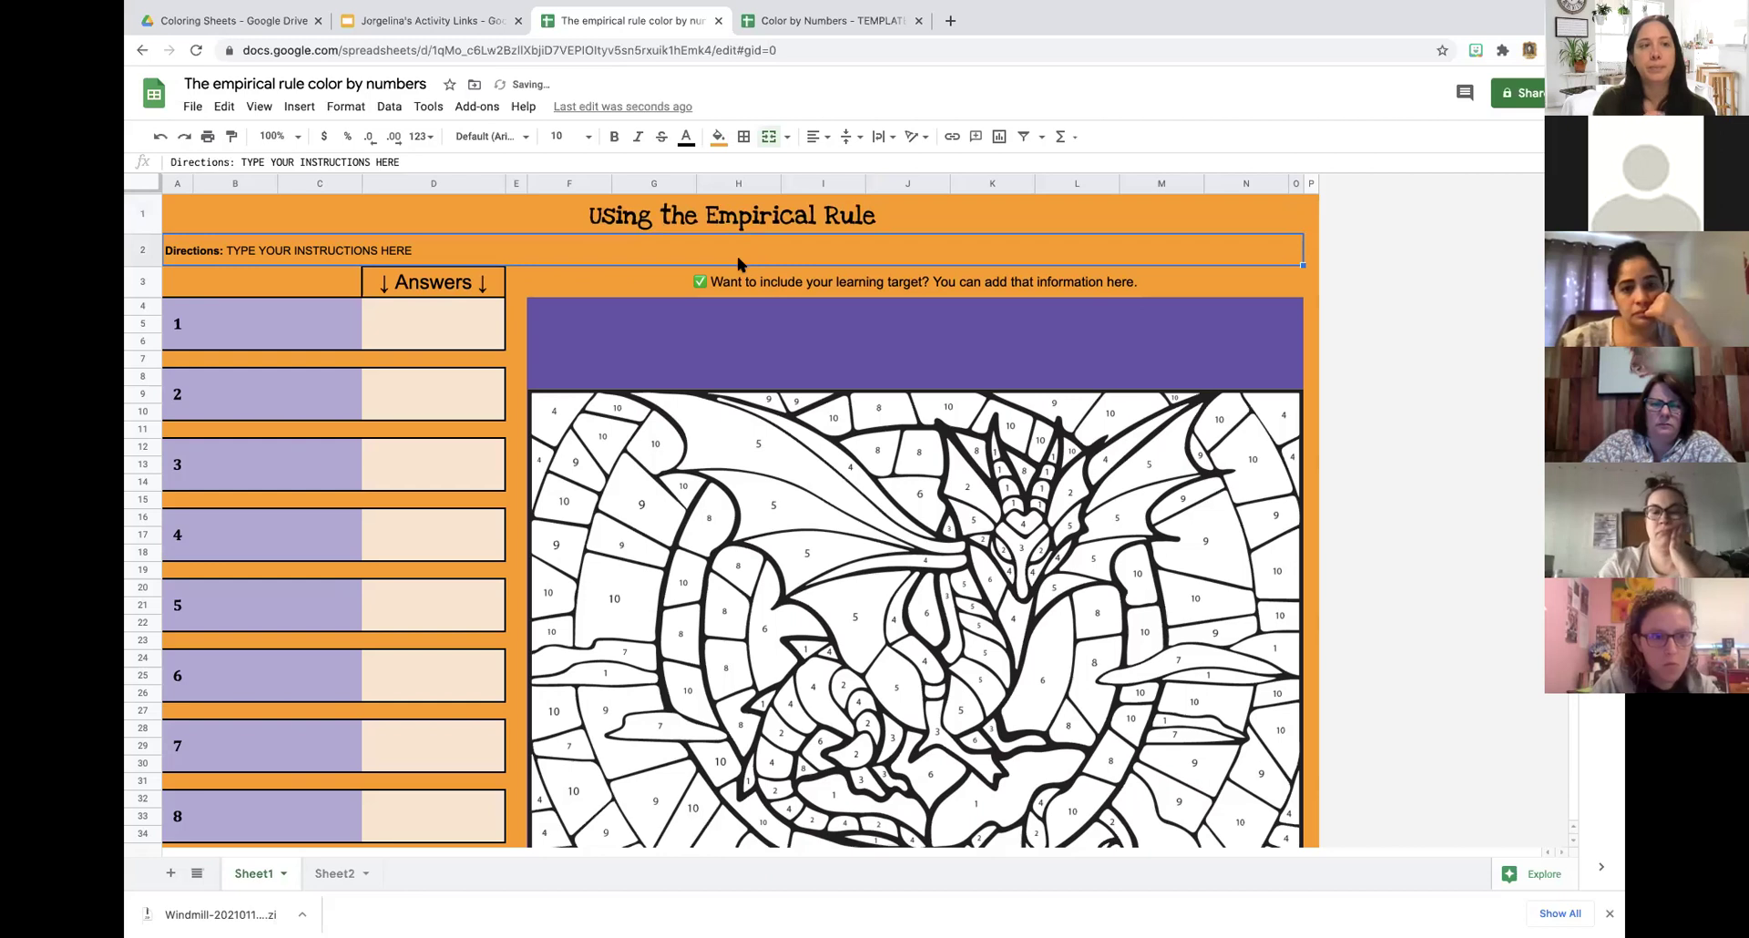
# Check the directions text, clear the learning target placeholder above the picture, and restore it.
pyautogui.doubleClick(411, 243)
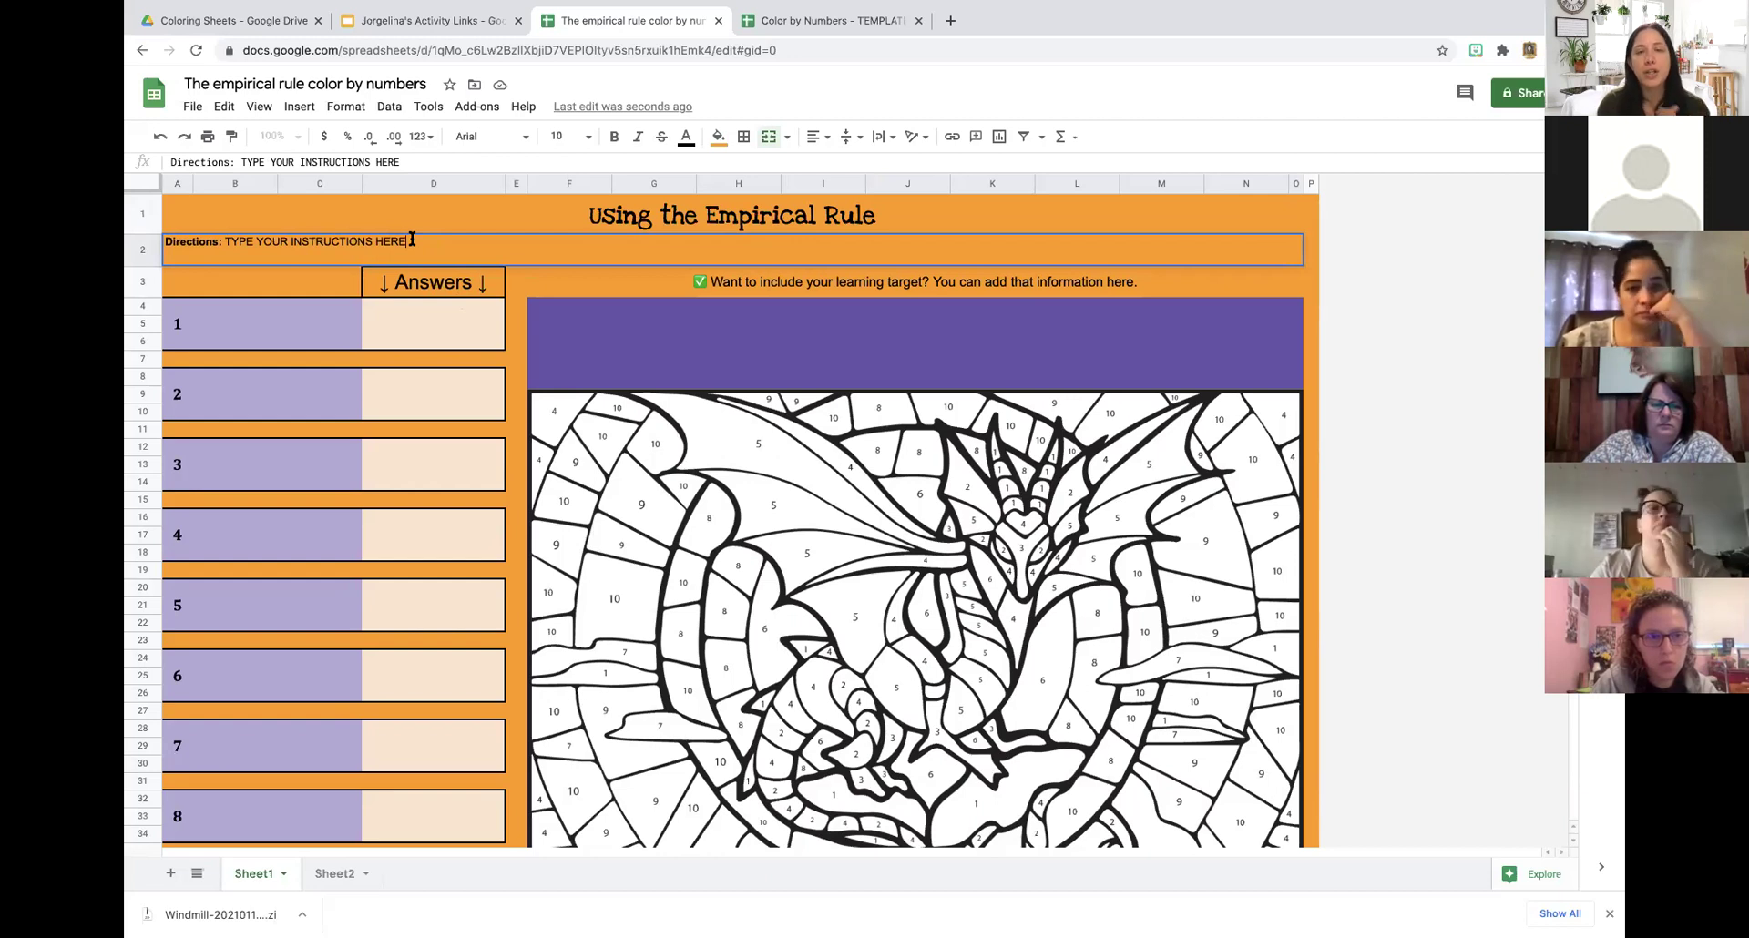
pyautogui.click(1050, 283)
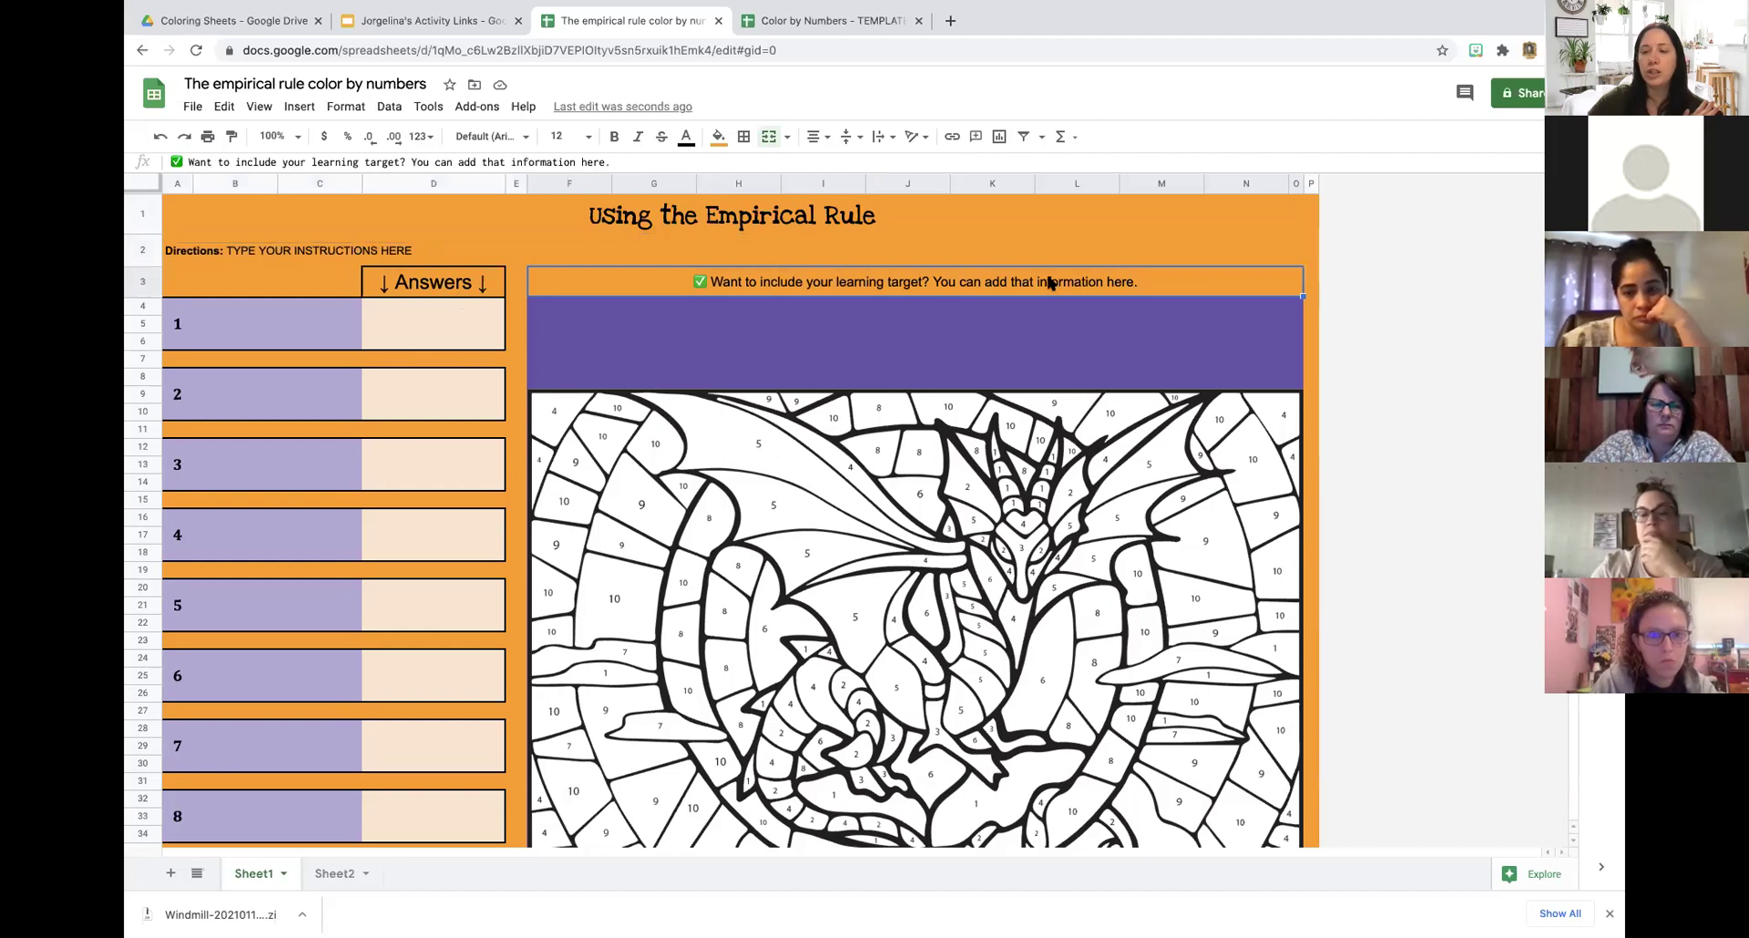
pyautogui.press('Delete')
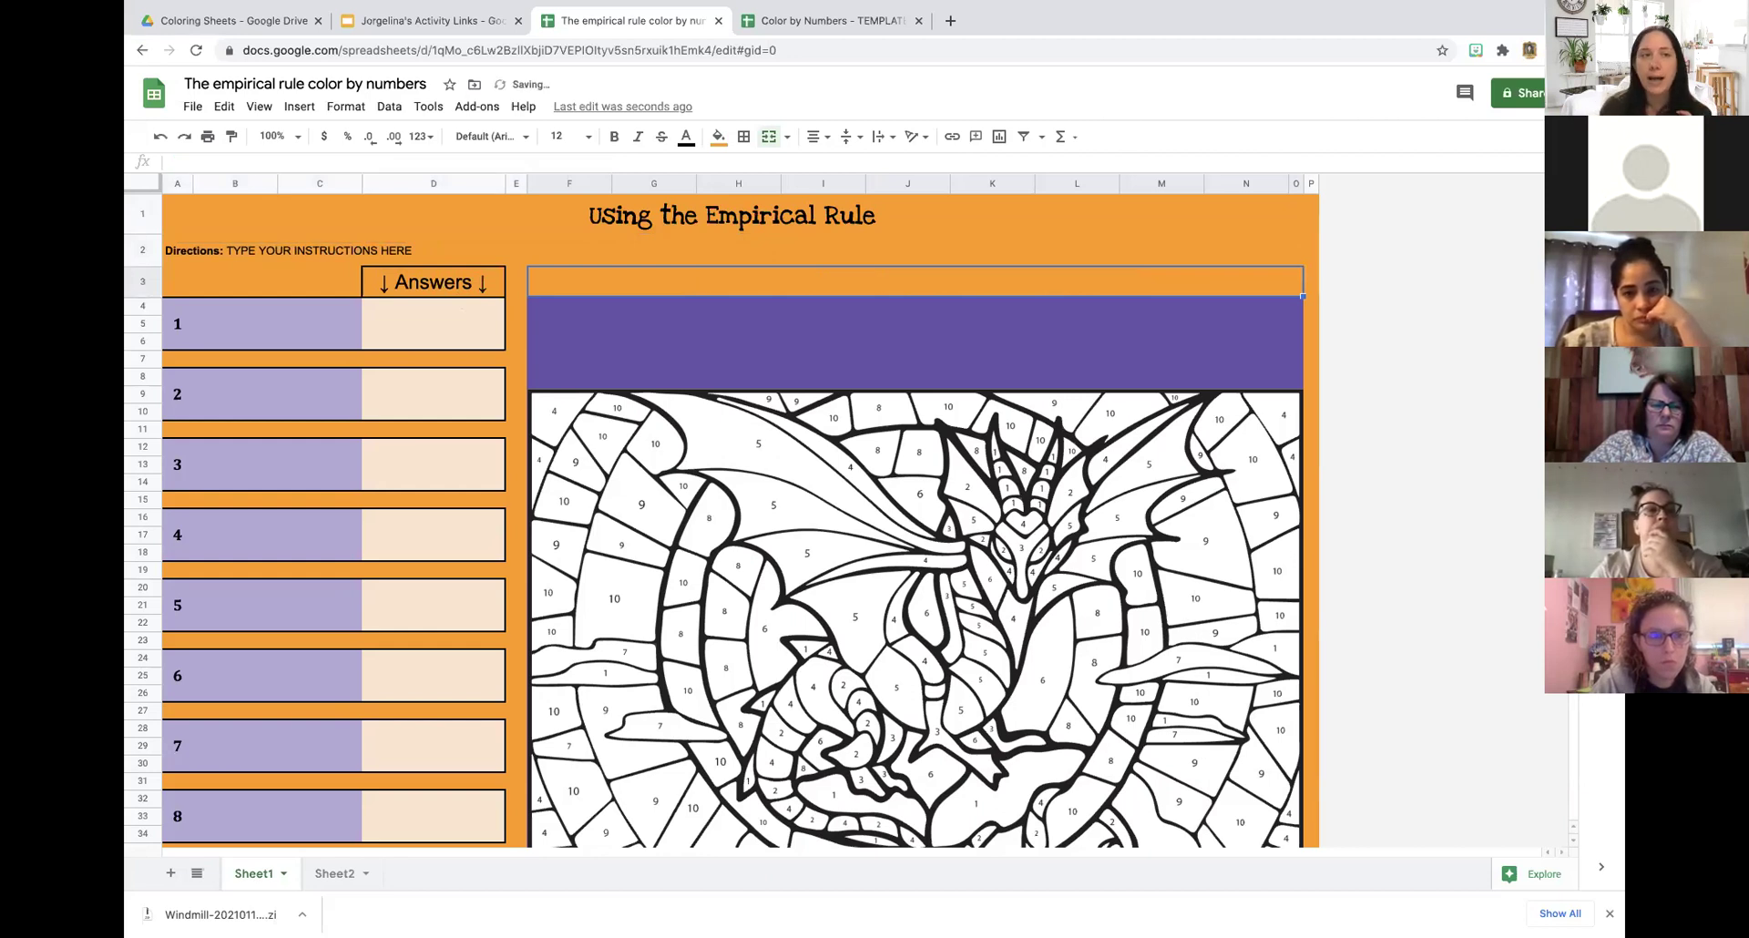
pyautogui.click(161, 137)
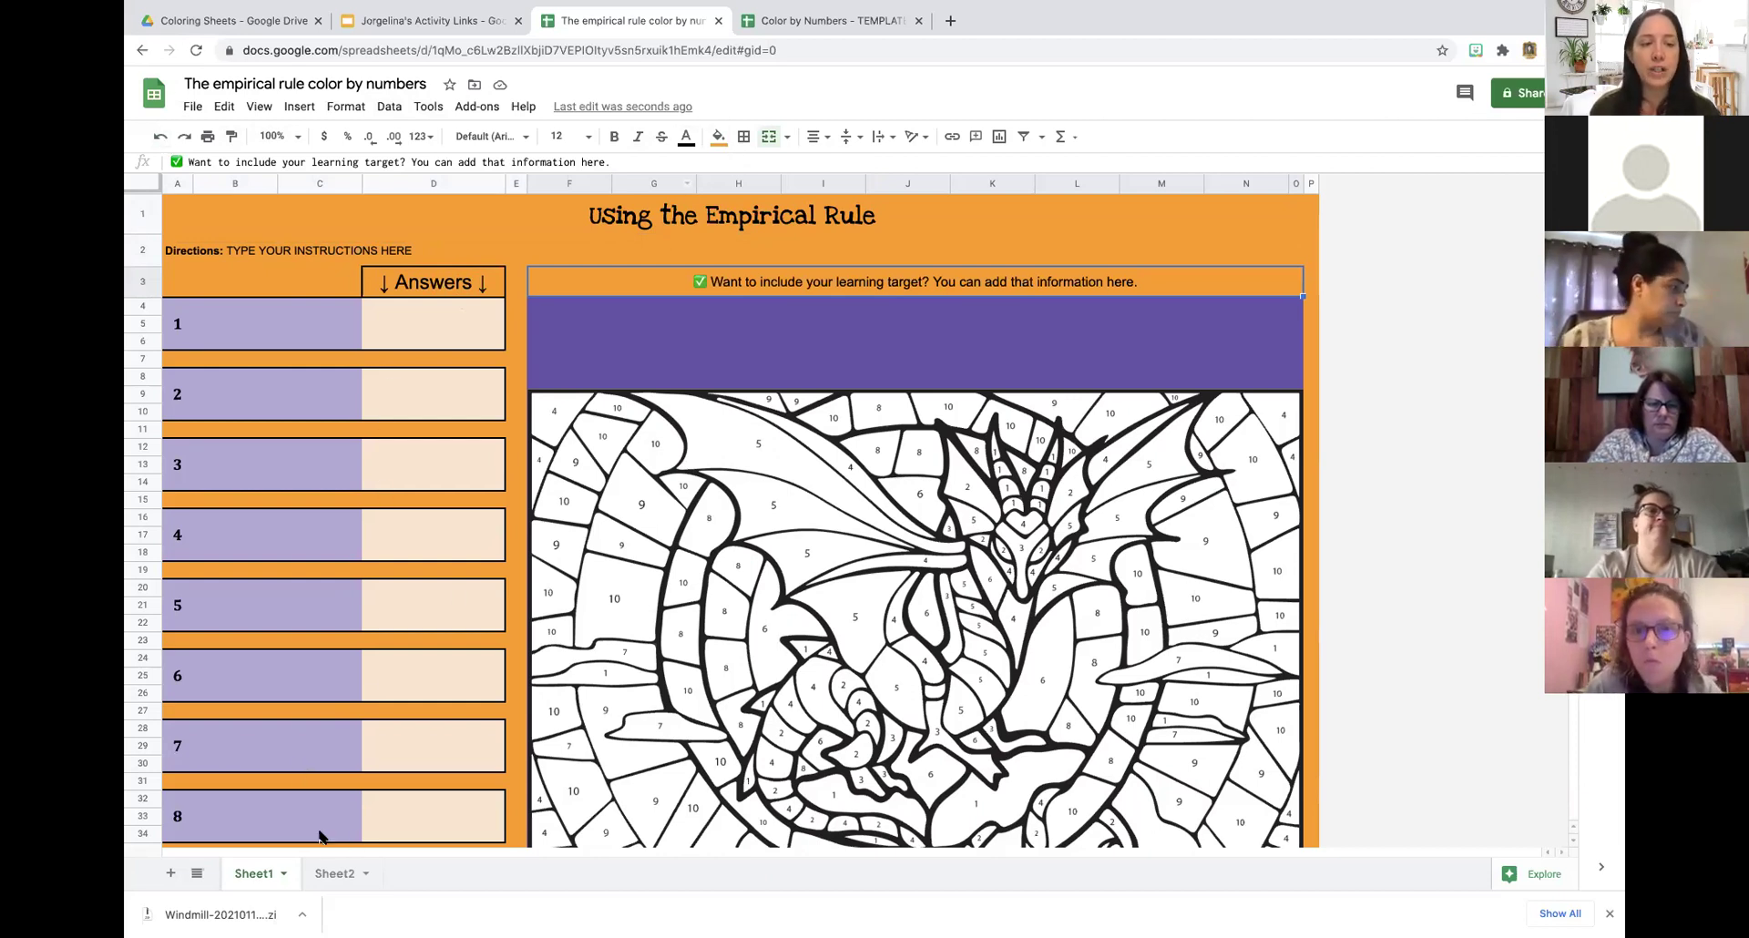
# Open Sheet2 and view the answer key listing the problem numbers and their answers.
pyautogui.click(334, 875)
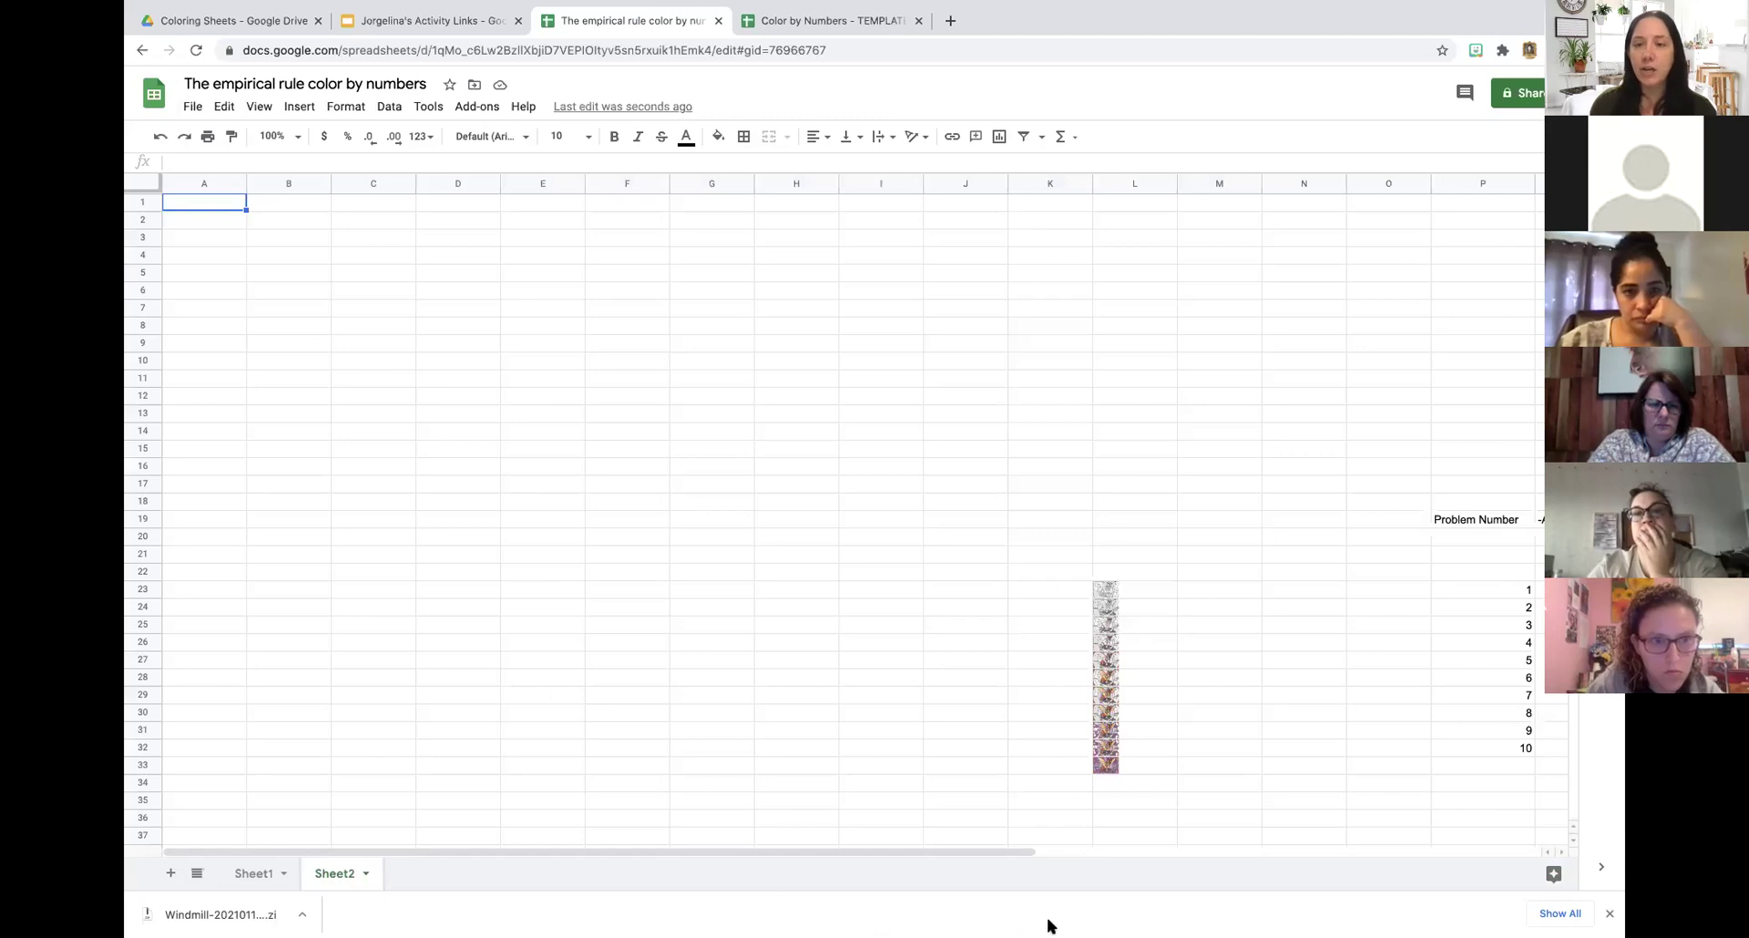
pyautogui.hscroll(5, 1225, 617)
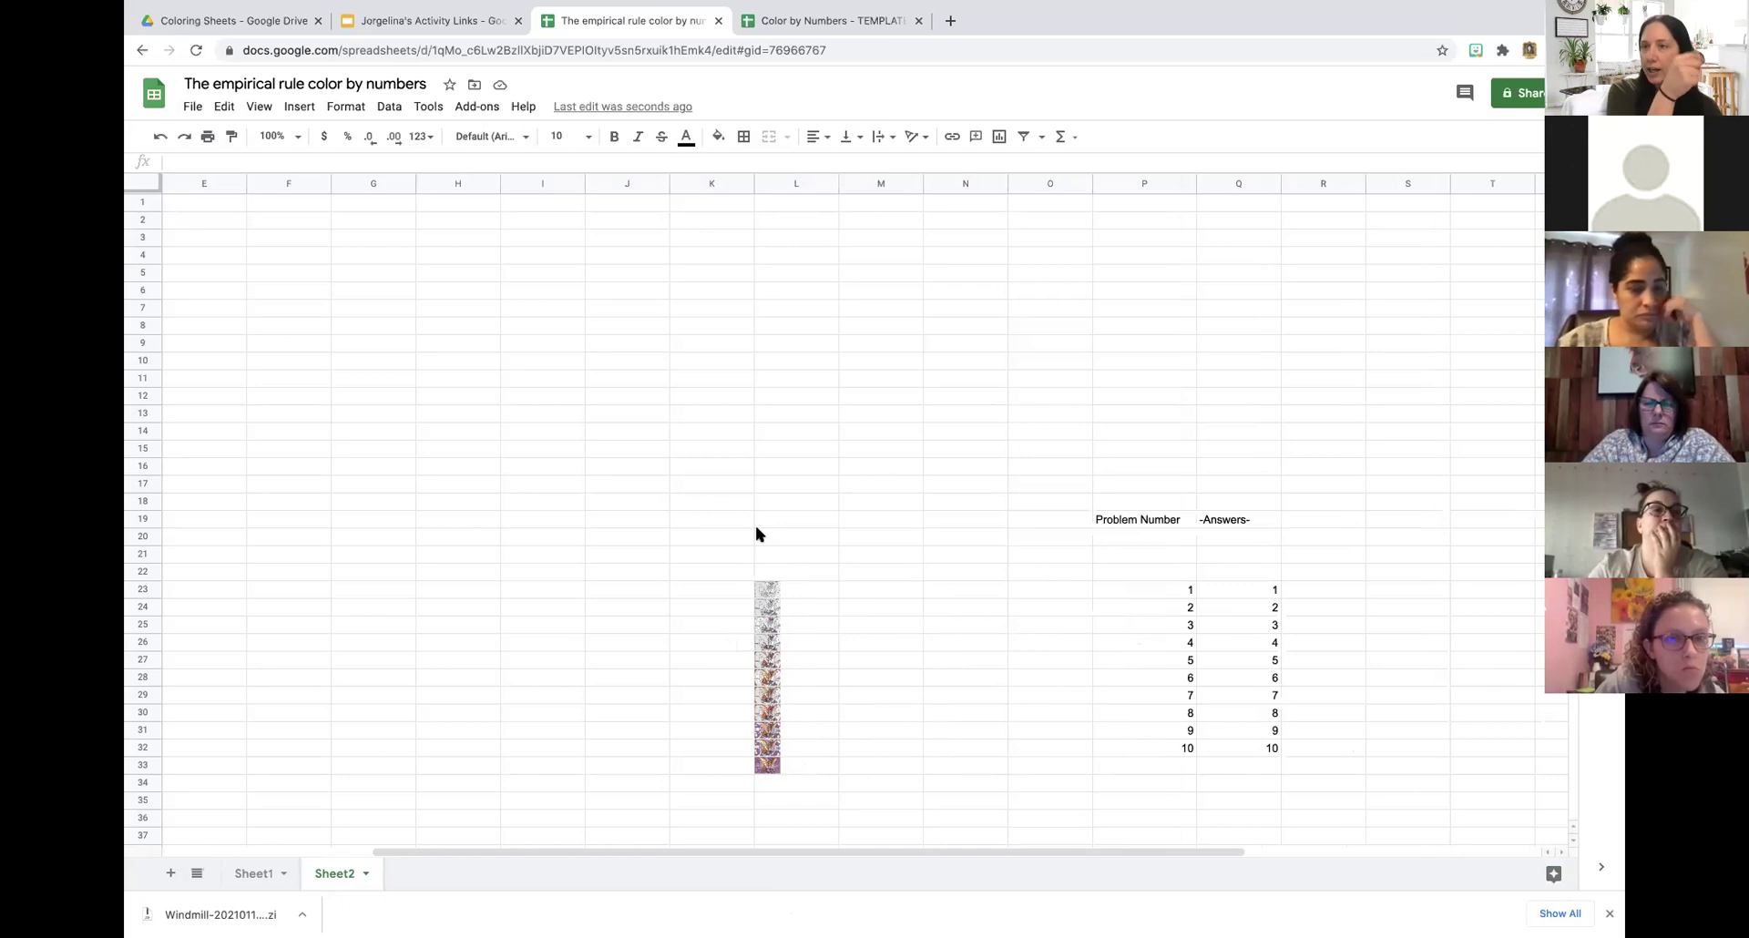
# Widen column L on Sheet2, enlarge row 23 to see its dragon picture at full size, and undo the row height change.
pyautogui.moveTo(839, 183); pyautogui.dragTo(1090, 214)
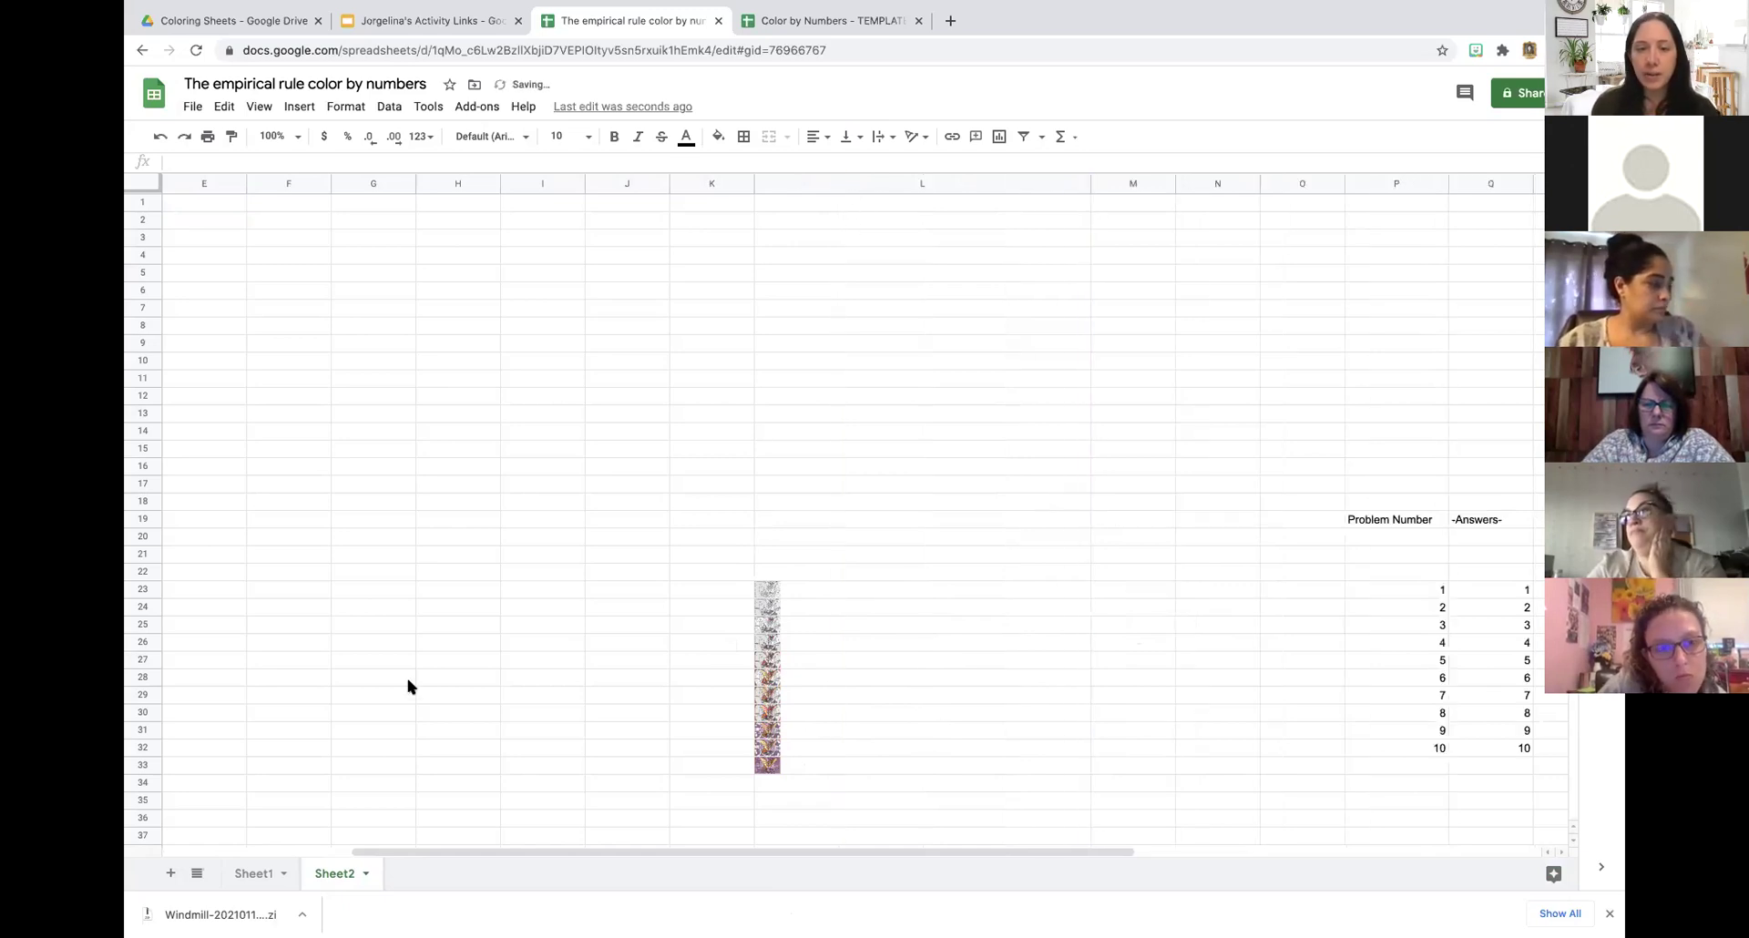
pyautogui.moveTo(147, 594); pyautogui.dragTo(146, 789)
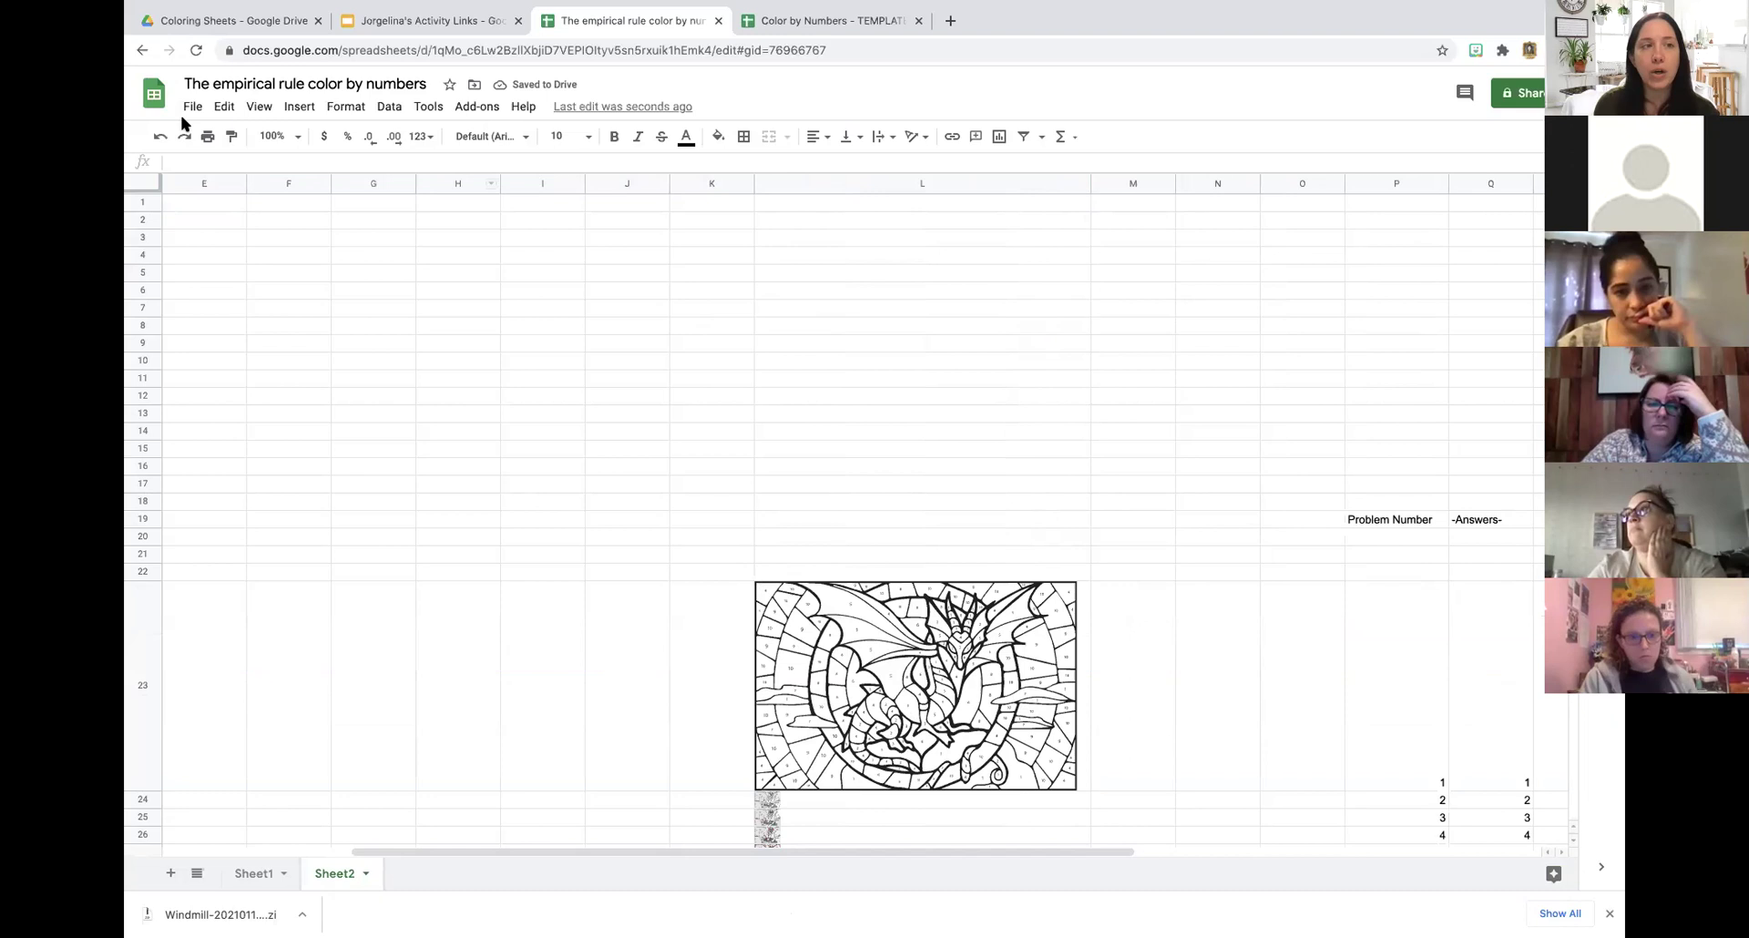
pyautogui.click(160, 135)
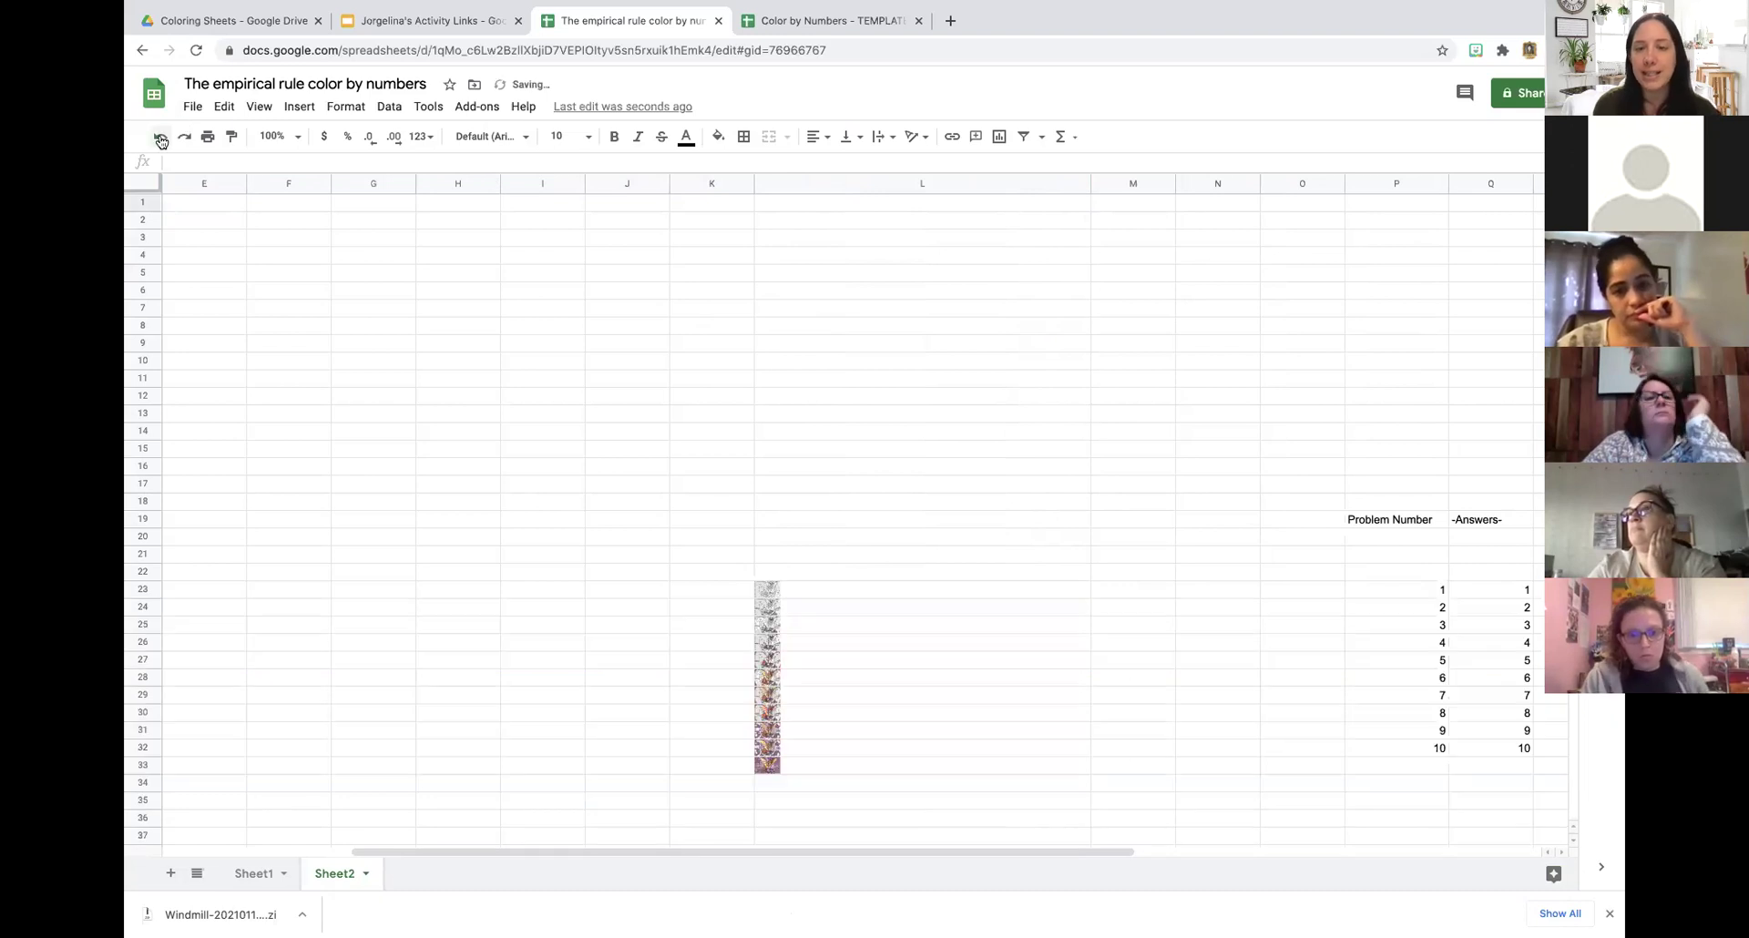
# Go through the stacked dragon pictures in column L cell by cell, starting from row 23.
pyautogui.click(831, 599)
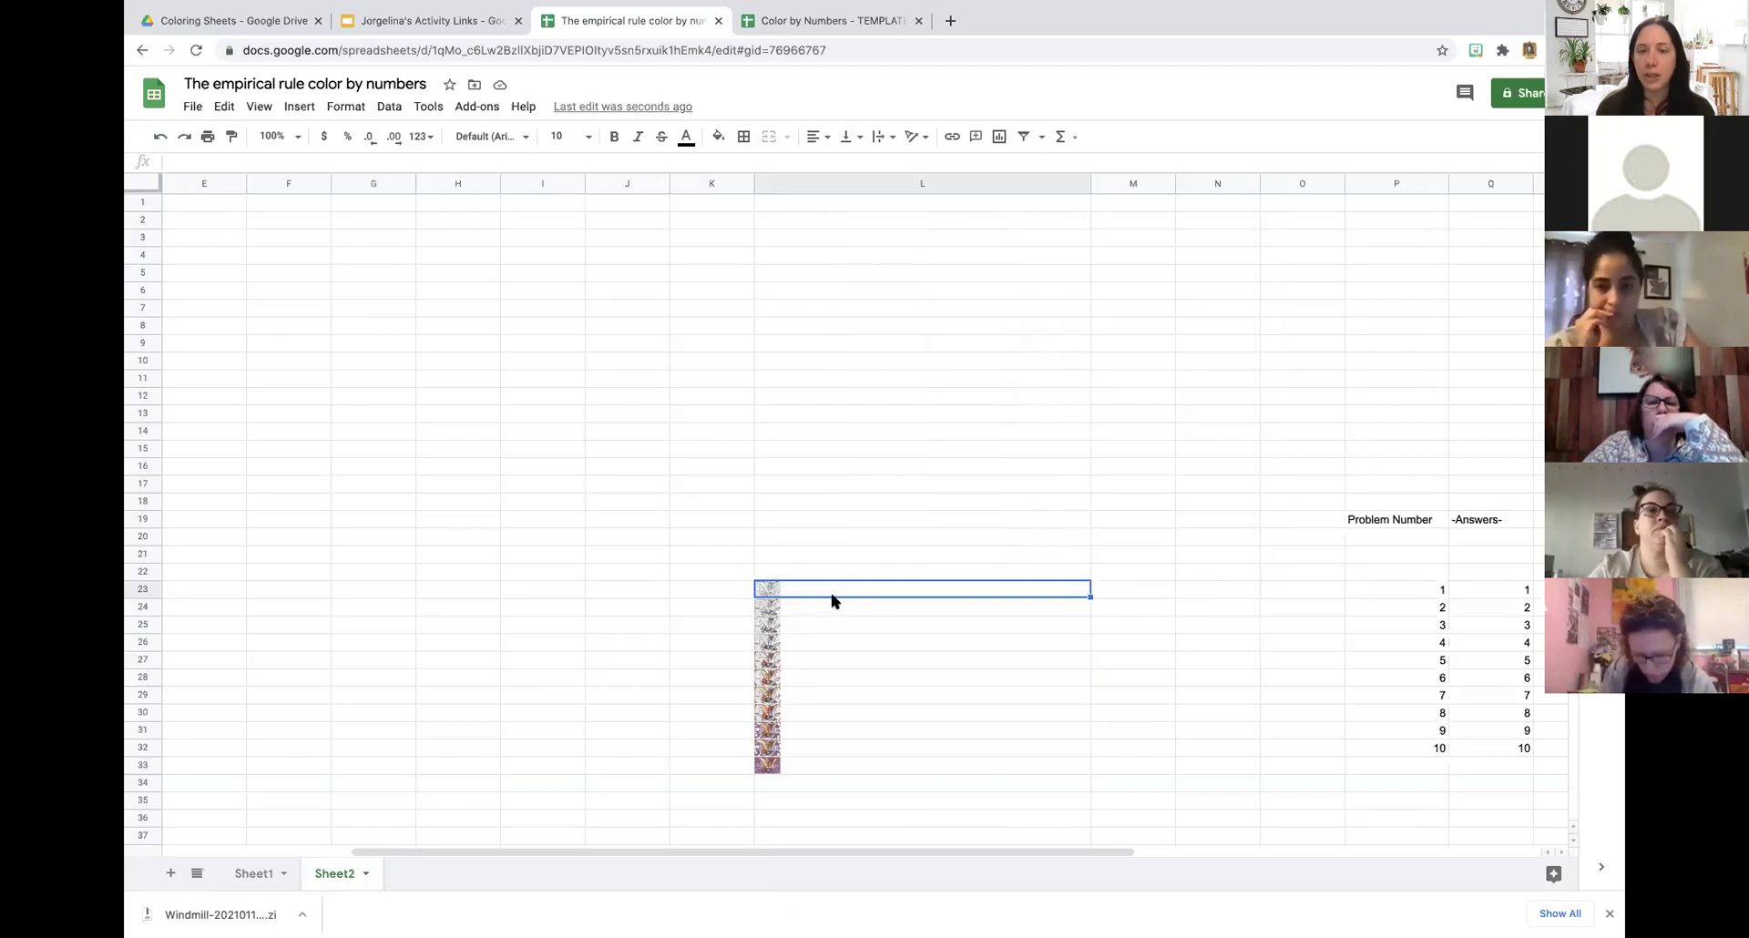
pyautogui.press('Down')
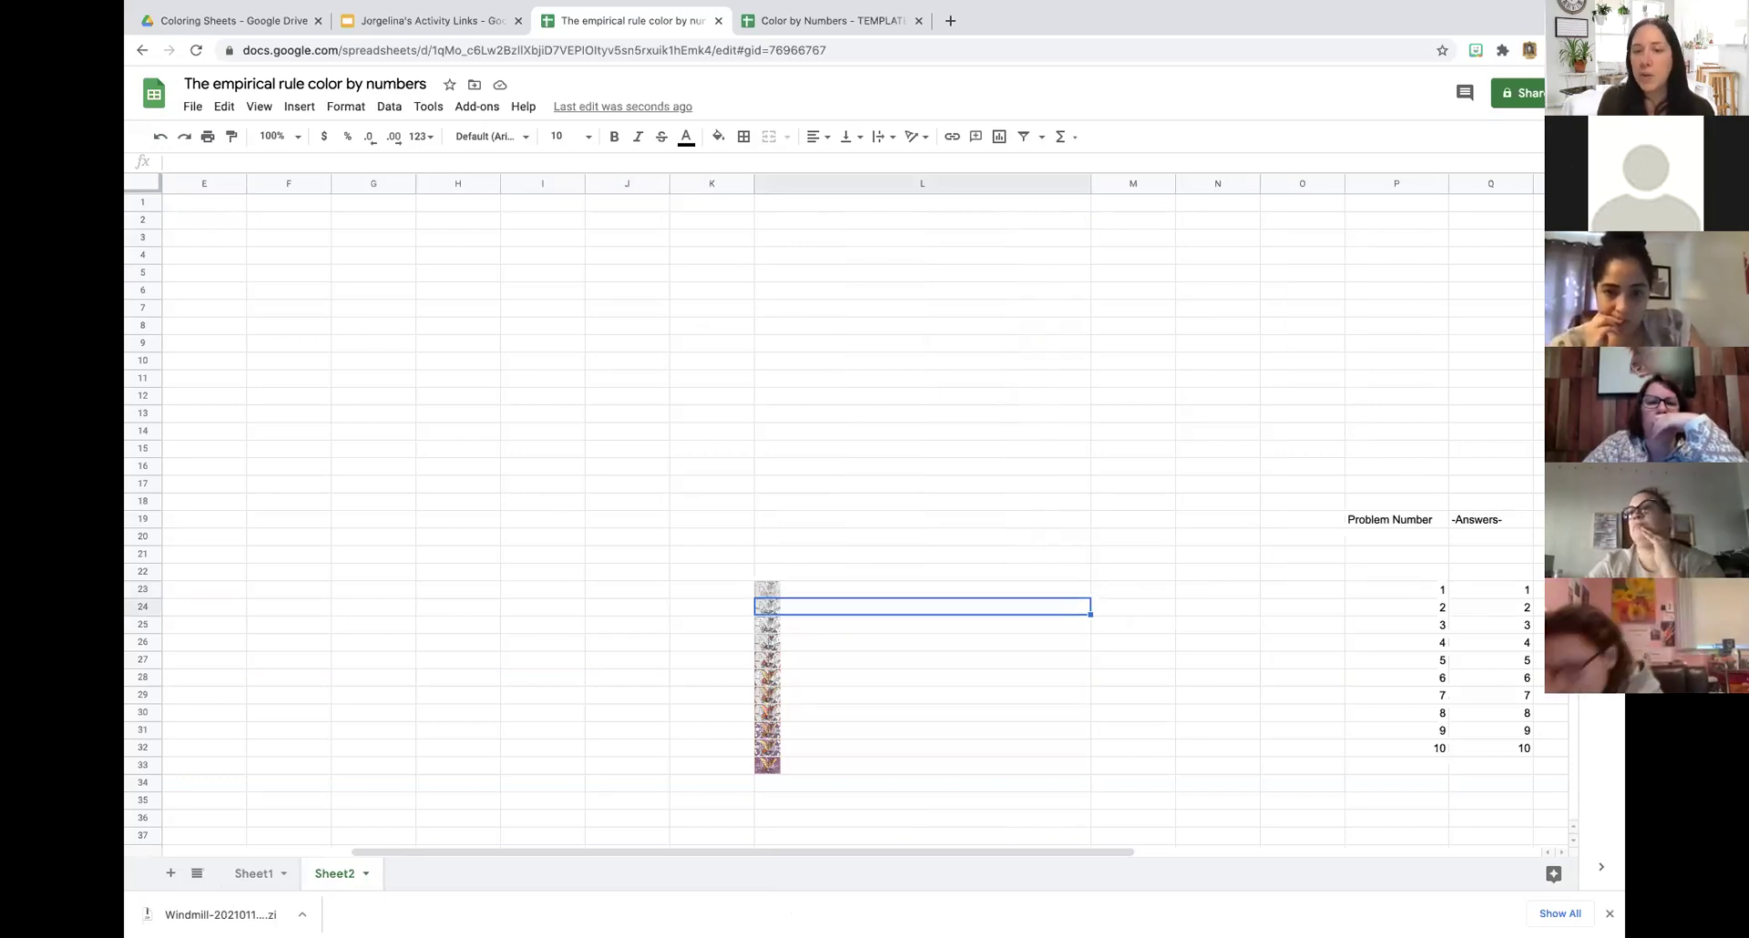
pyautogui.press('Down')
pyautogui.press('Down')
pyautogui.press('Down')
pyautogui.press('Down')
pyautogui.press('Down')
pyautogui.press('Down')
pyautogui.press('Down')
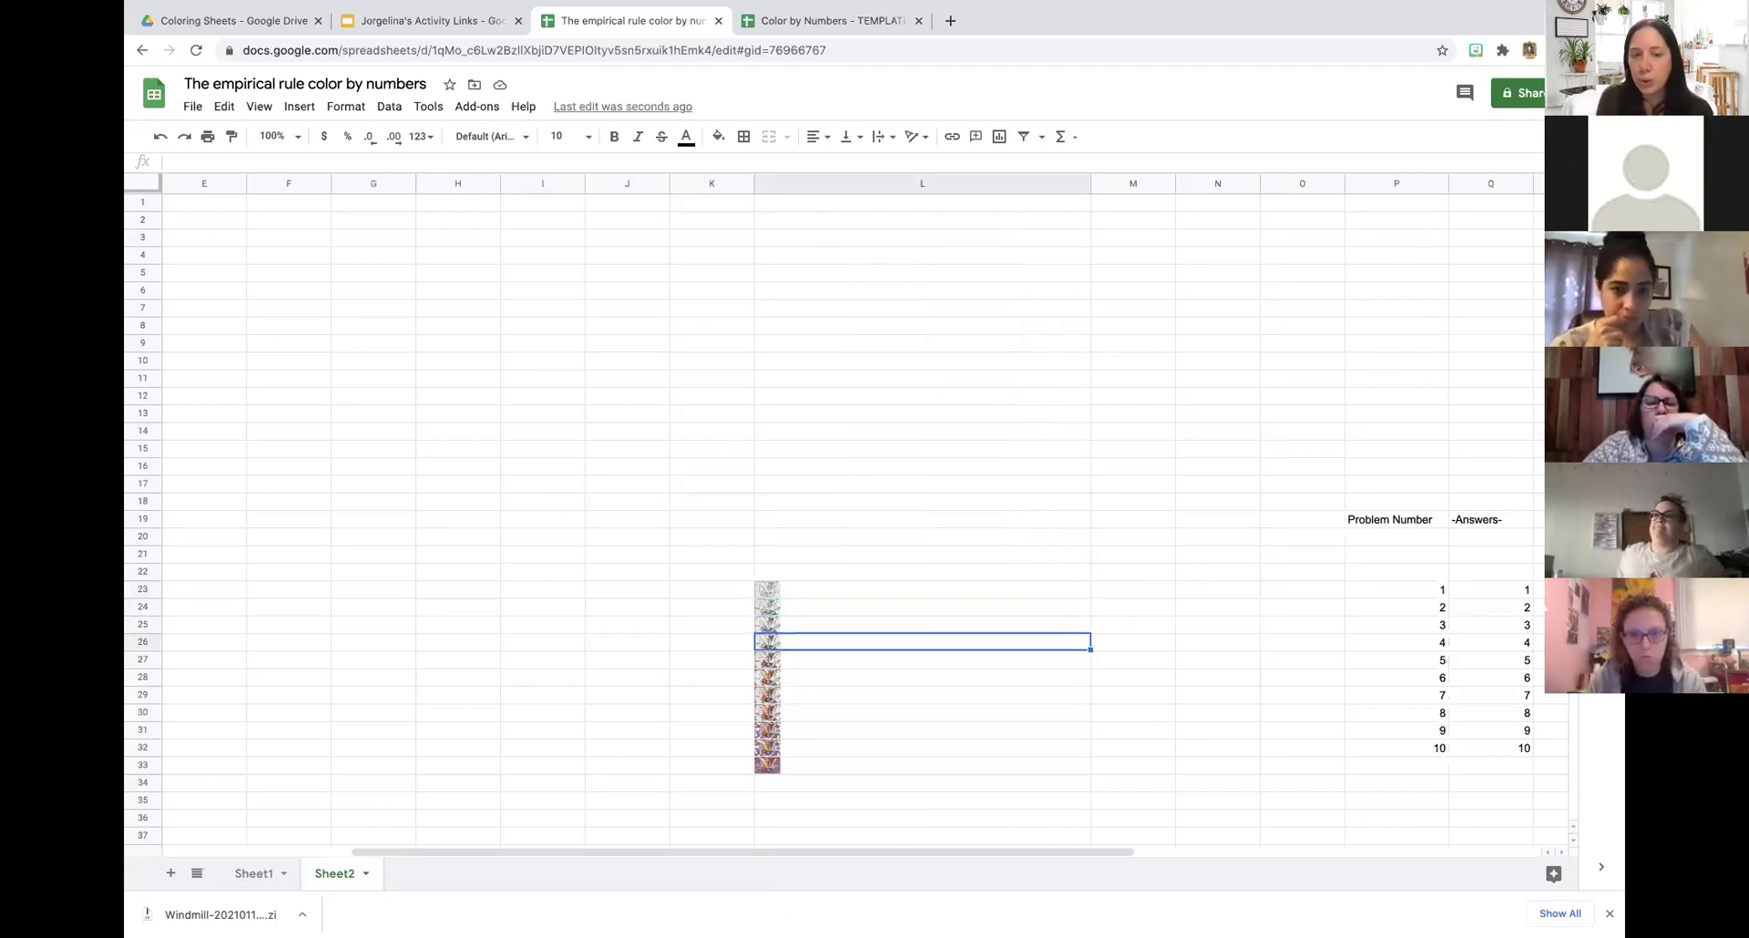
# Number the dragon pictures from 0 to 10 in cells K23 to K33, beside column L.
pyautogui.click(718, 592)
pyautogui.write('0')
pyautogui.press('Return')
pyautogui.write('1')
pyautogui.press('Return')
pyautogui.write('2')
pyautogui.press('Return')
pyautogui.write('3')
pyautogui.press('Return')
pyautogui.write('4')
pyautogui.press('Return')
pyautogui.write('5')
pyautogui.press('Return')
pyautogui.write('6')
pyautogui.press('Return')
pyautogui.write('7')
pyautogui.press('Return')
pyautogui.write('8')
pyautogui.press('Return')
pyautogui.write('9')
pyautogui.press('Return')
pyautogui.write('1')
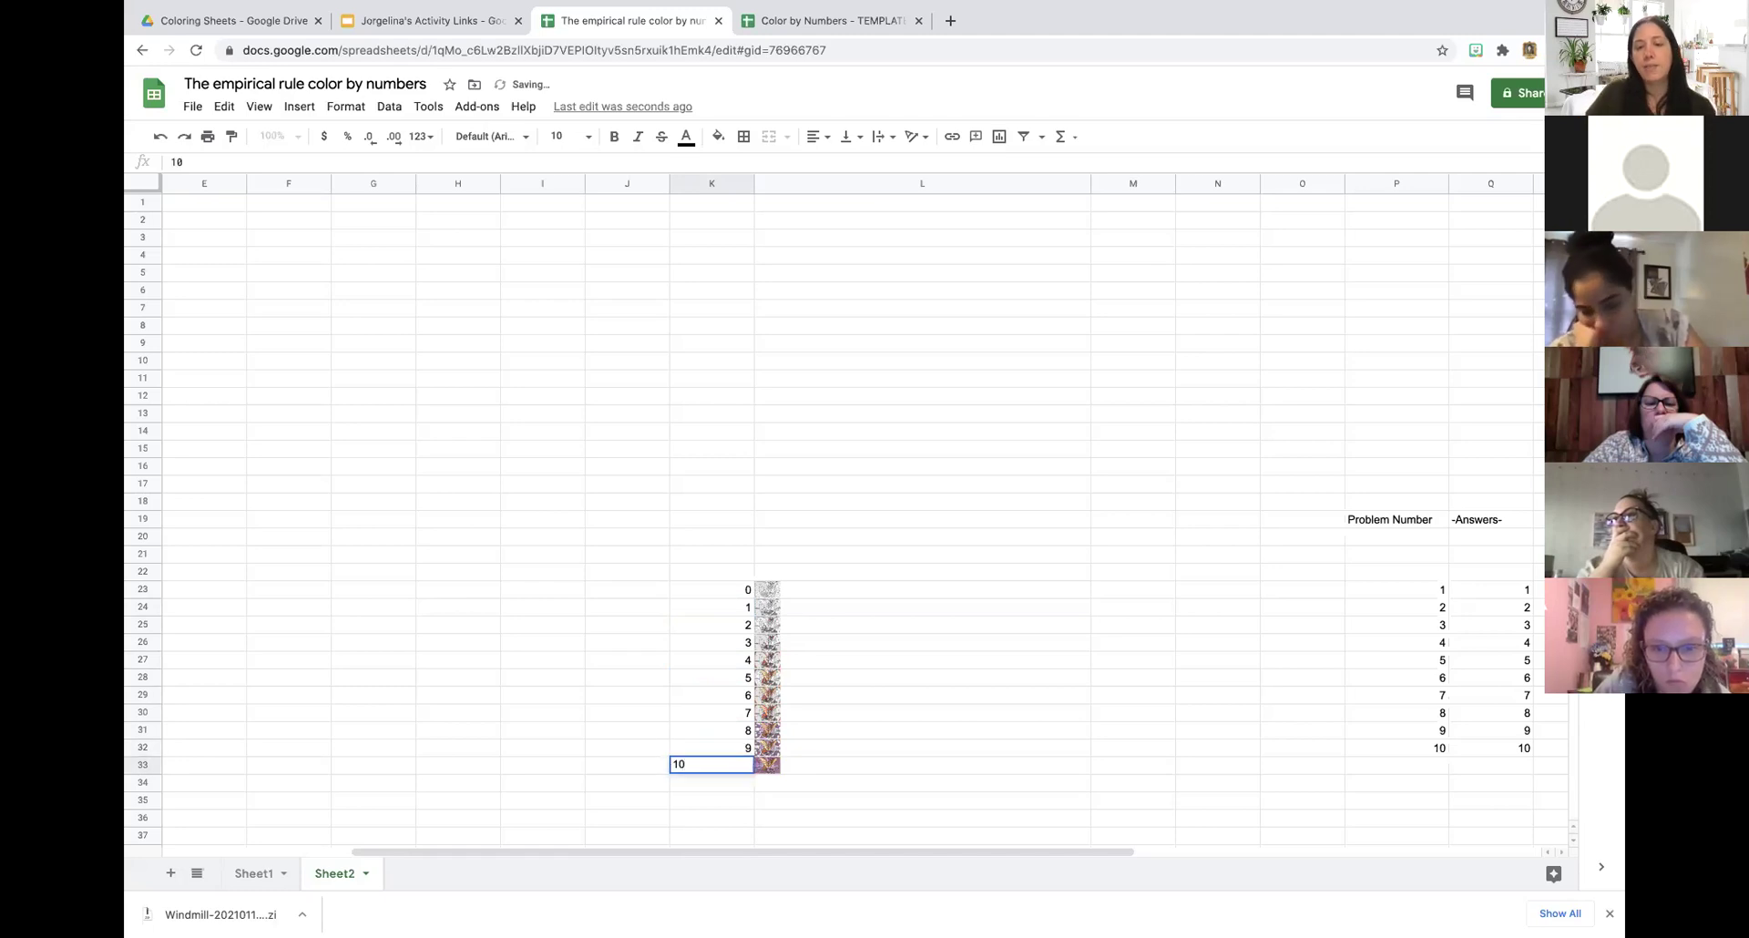
pyautogui.write('0')
pyautogui.press('Return')
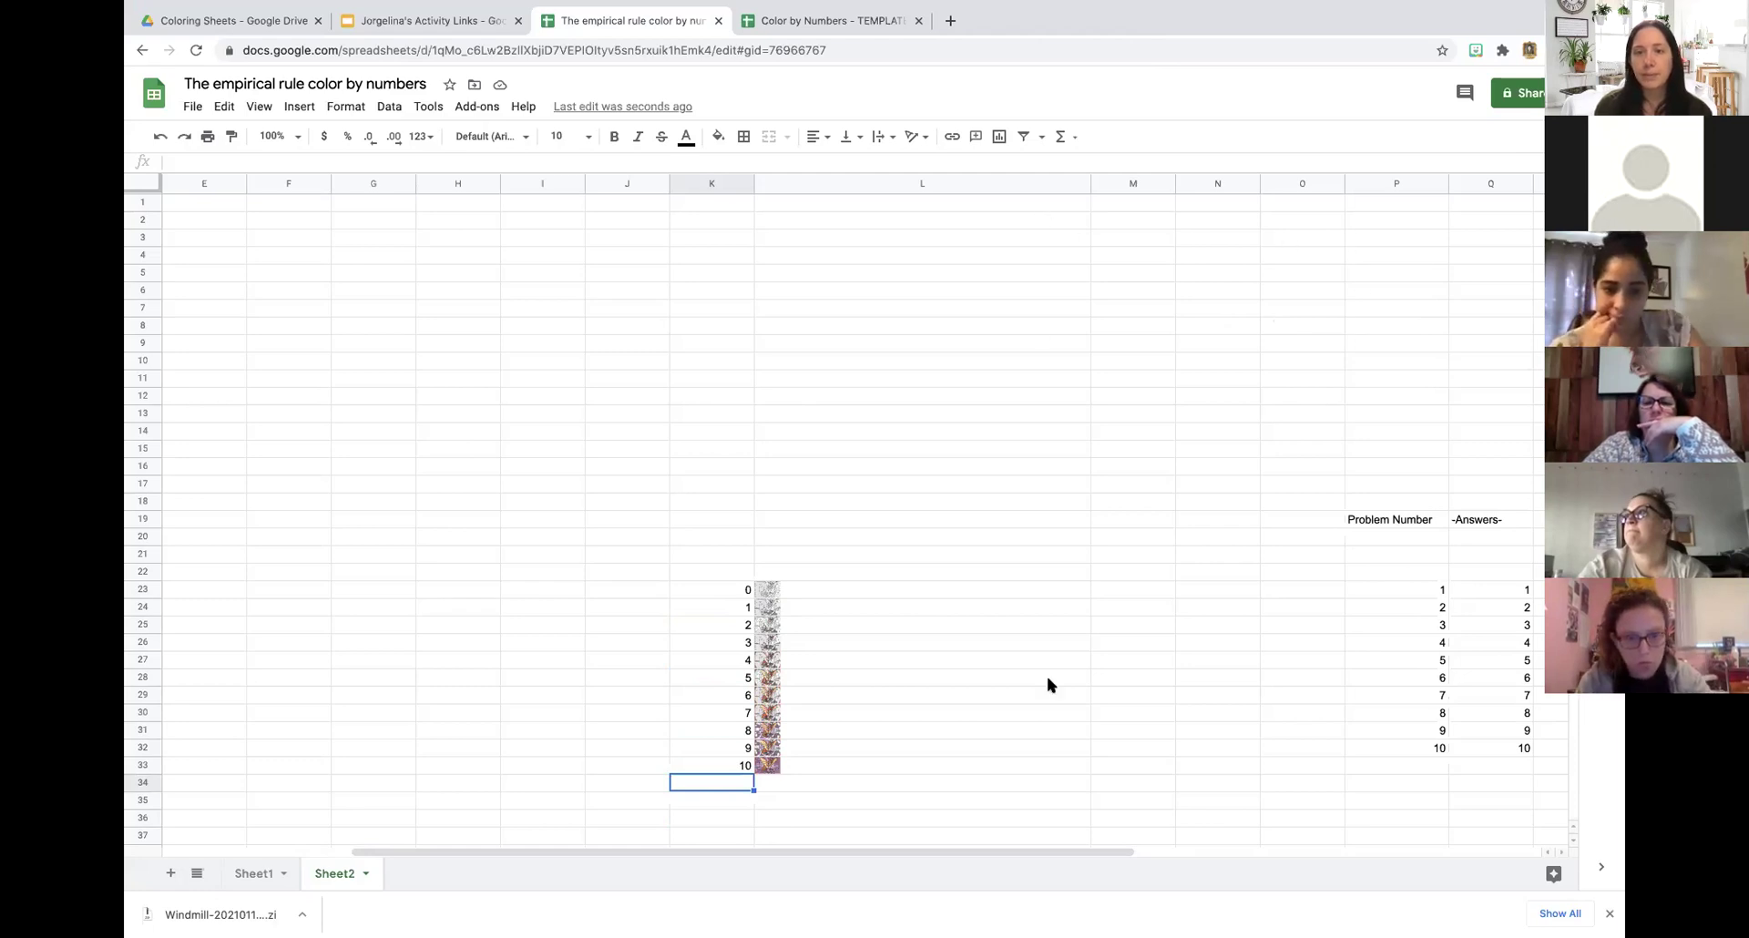
# Review the problem numbers in the answer key and set the answer for problem 1 in Q23 to 65%.
pyautogui.hscroll(2, 1046, 679)
pyautogui.hscroll(6, 1048, 678)
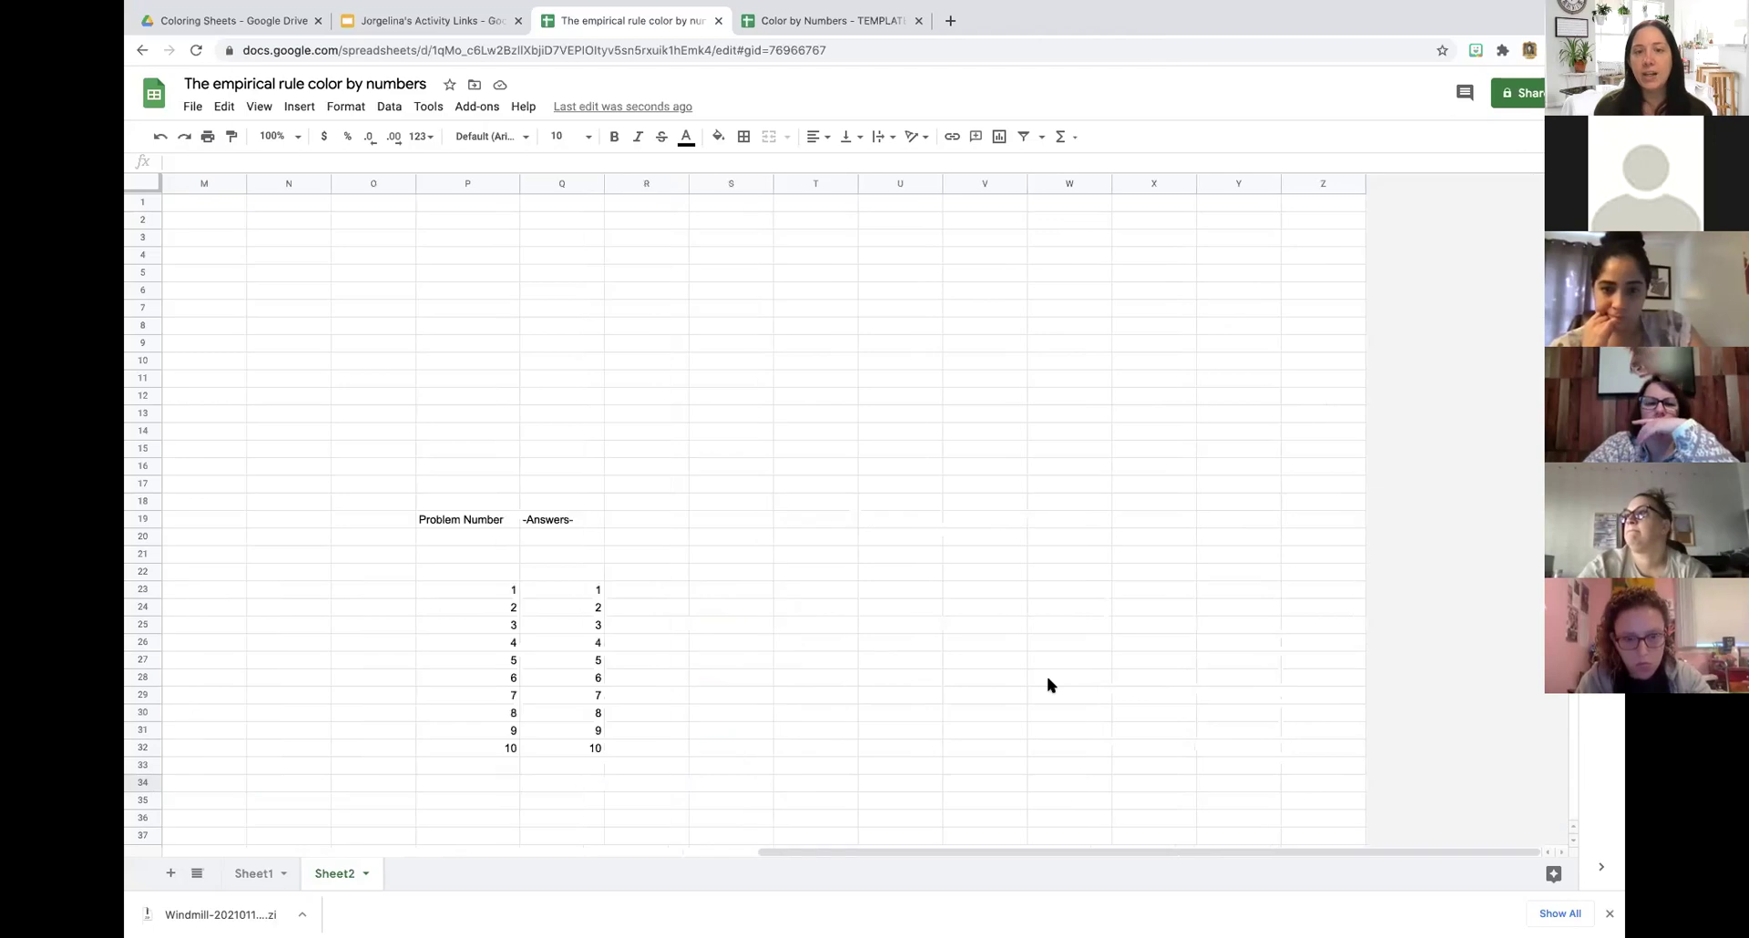
pyautogui.hscroll(-1, 1047, 678)
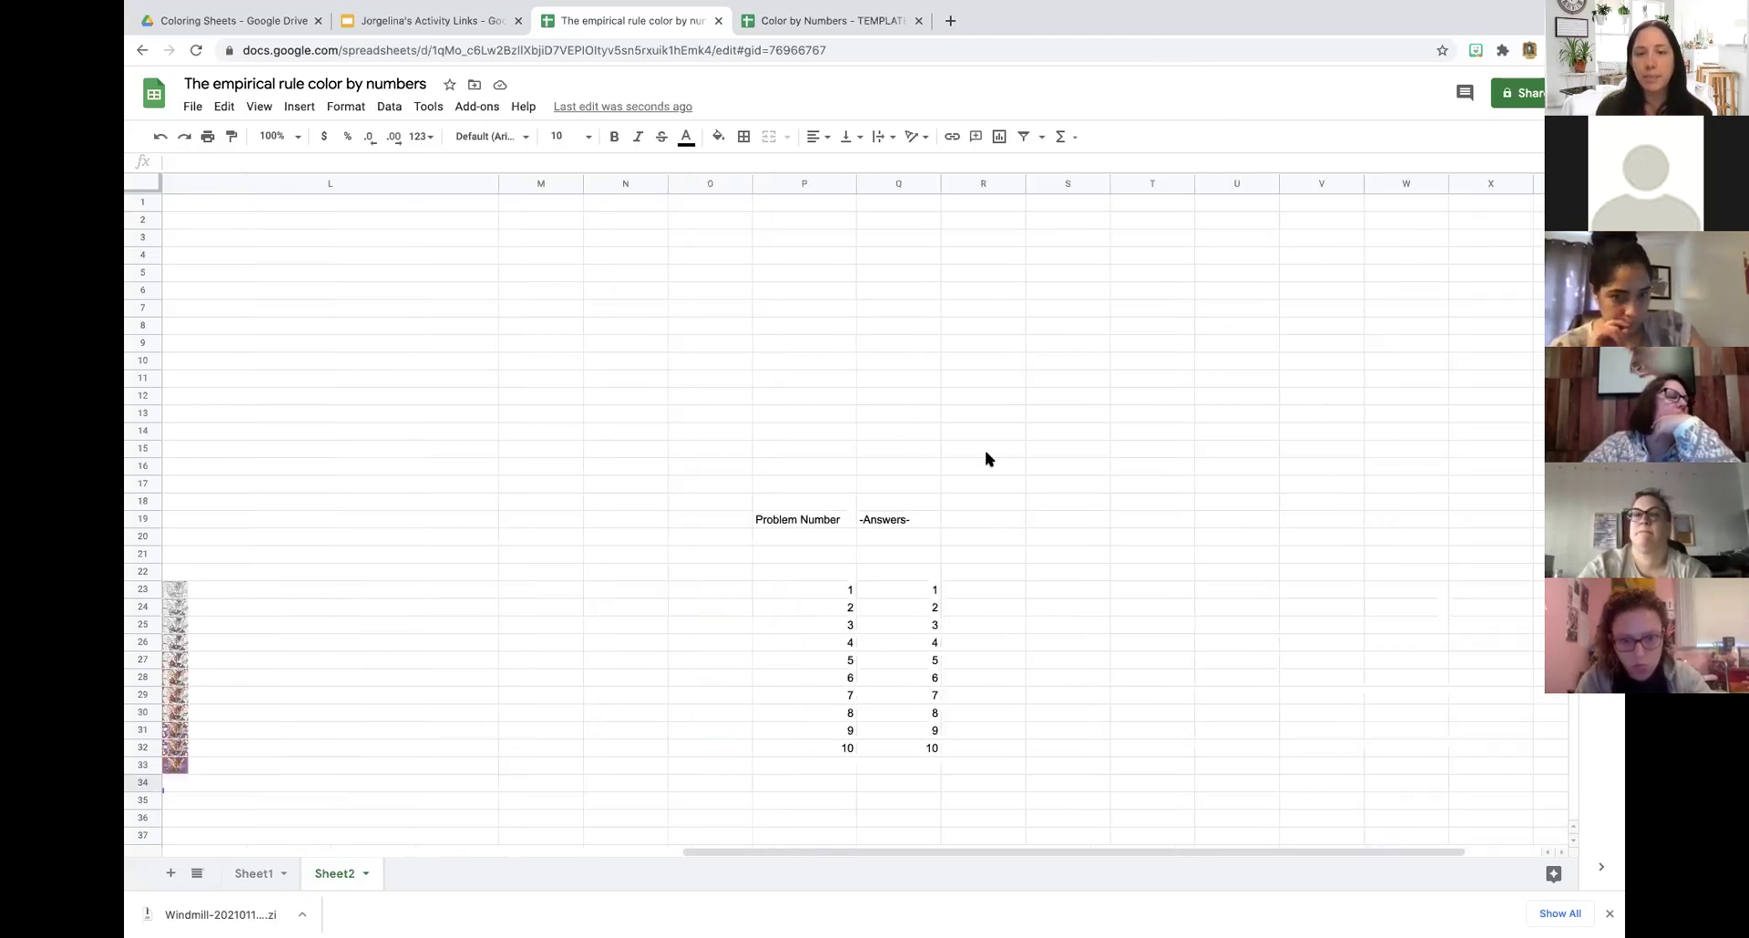
pyautogui.moveTo(787, 588); pyautogui.dragTo(786, 745)
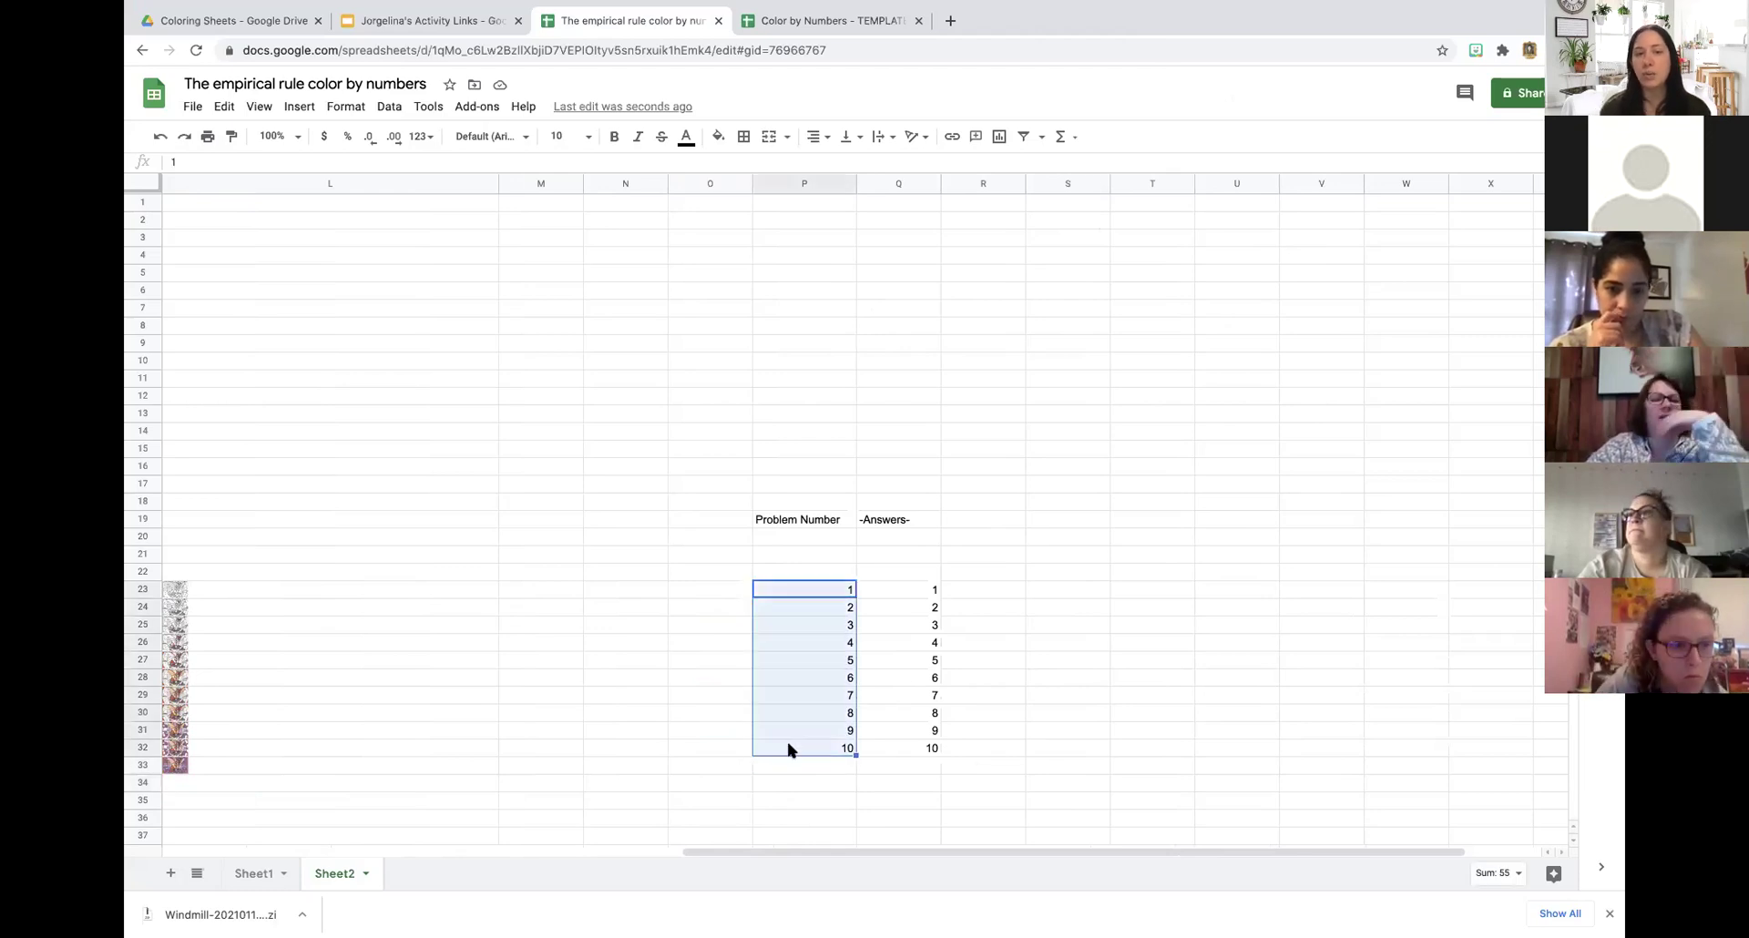
pyautogui.click(918, 592)
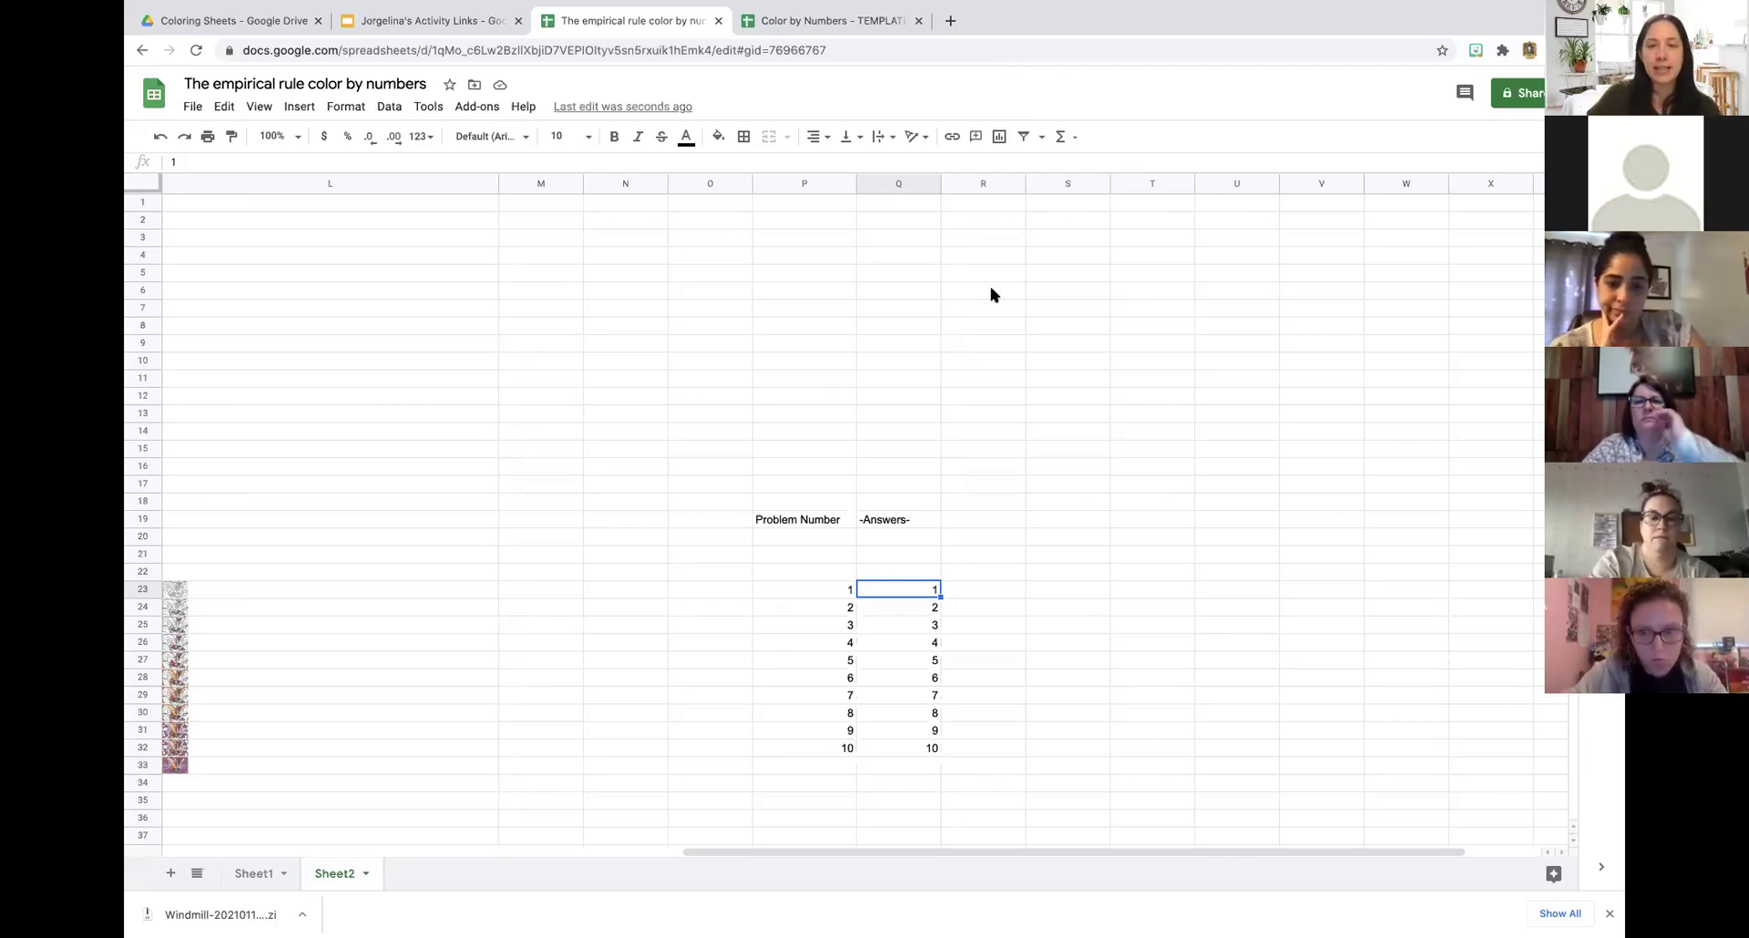
pyautogui.doubleClick(922, 589)
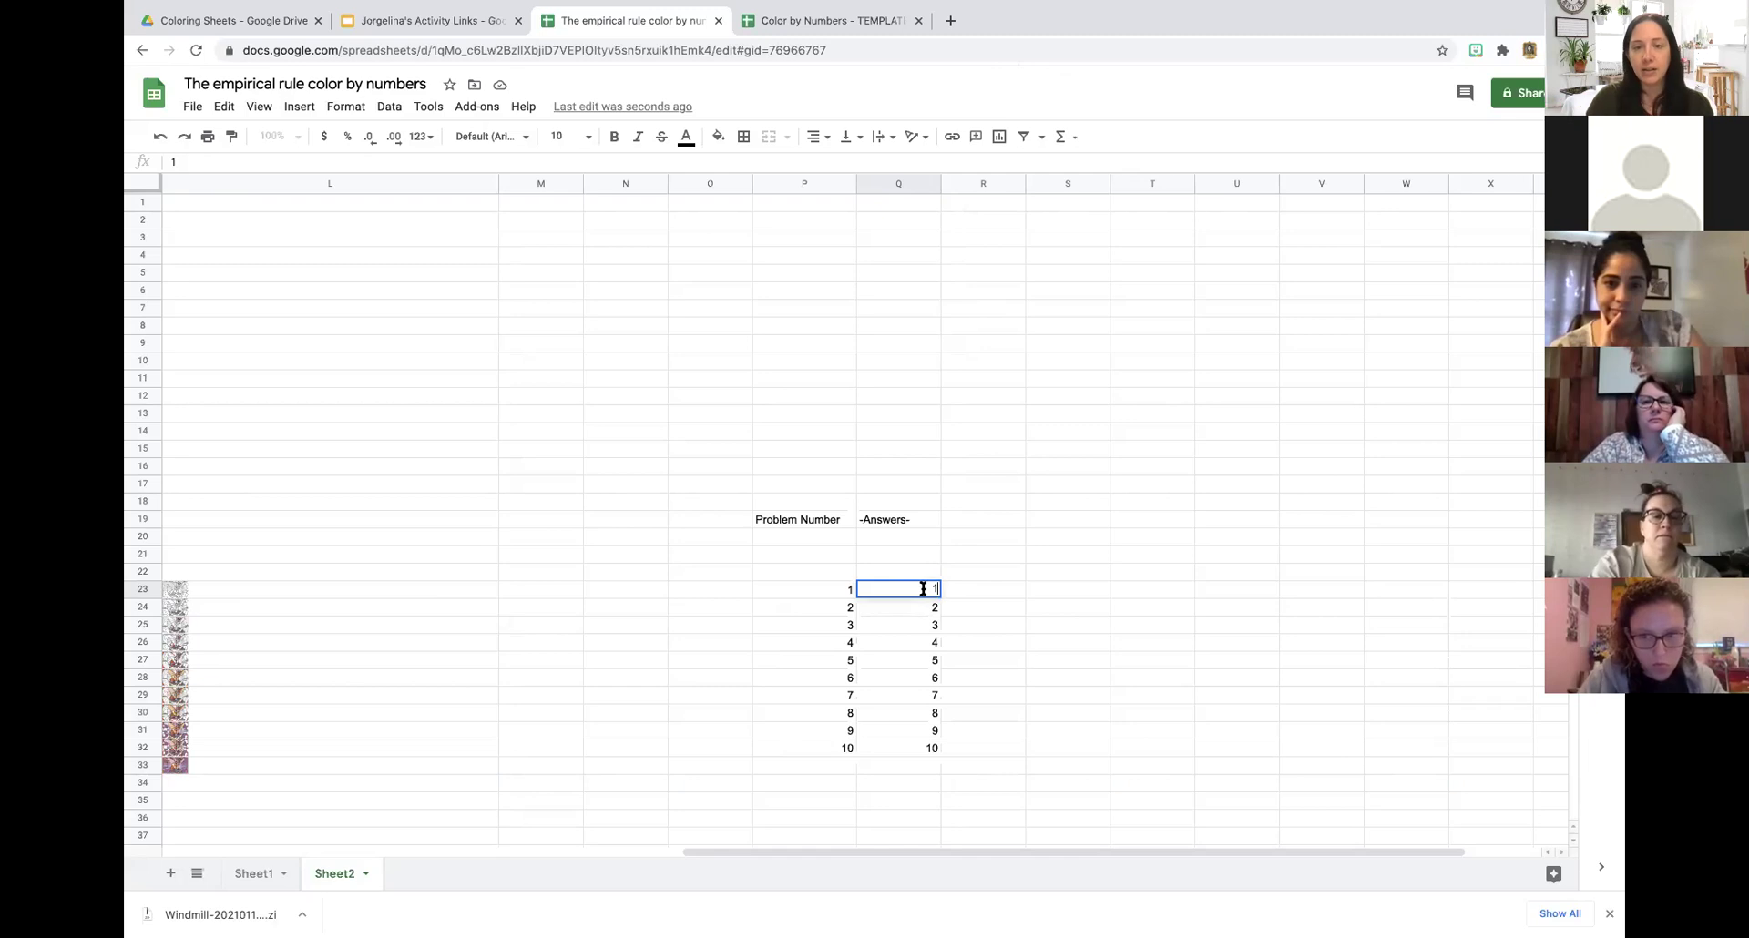
pyautogui.press('BackSpace')
pyautogui.write('65%')
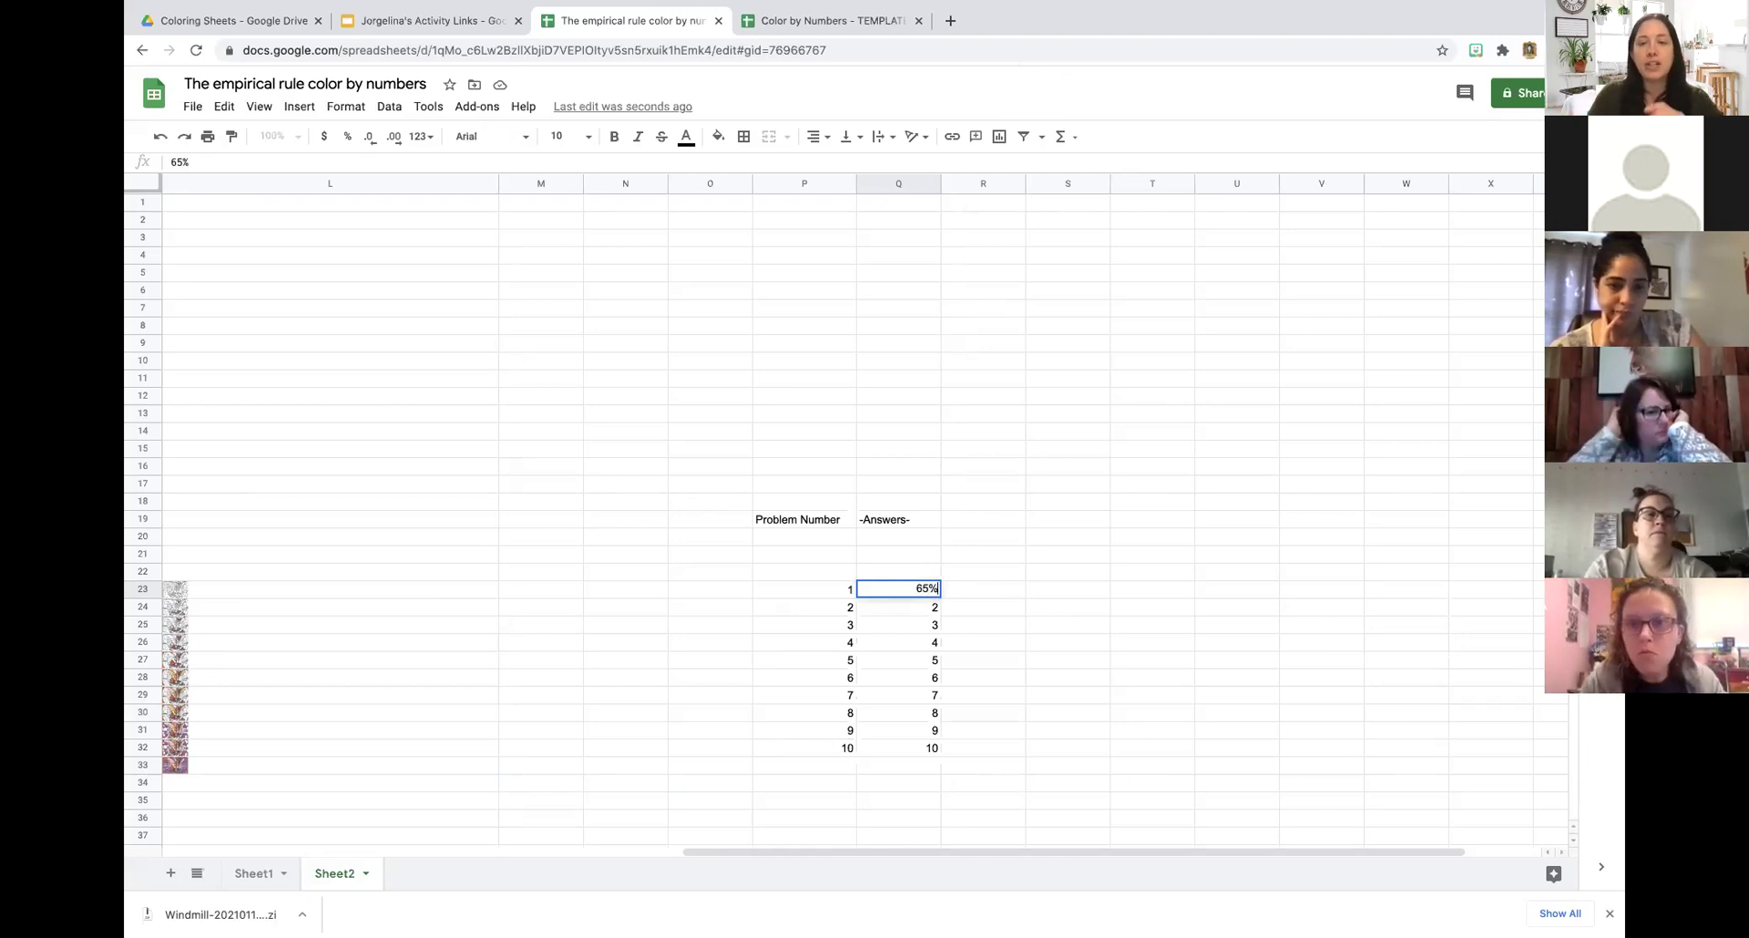
pyautogui.click(1091, 651)
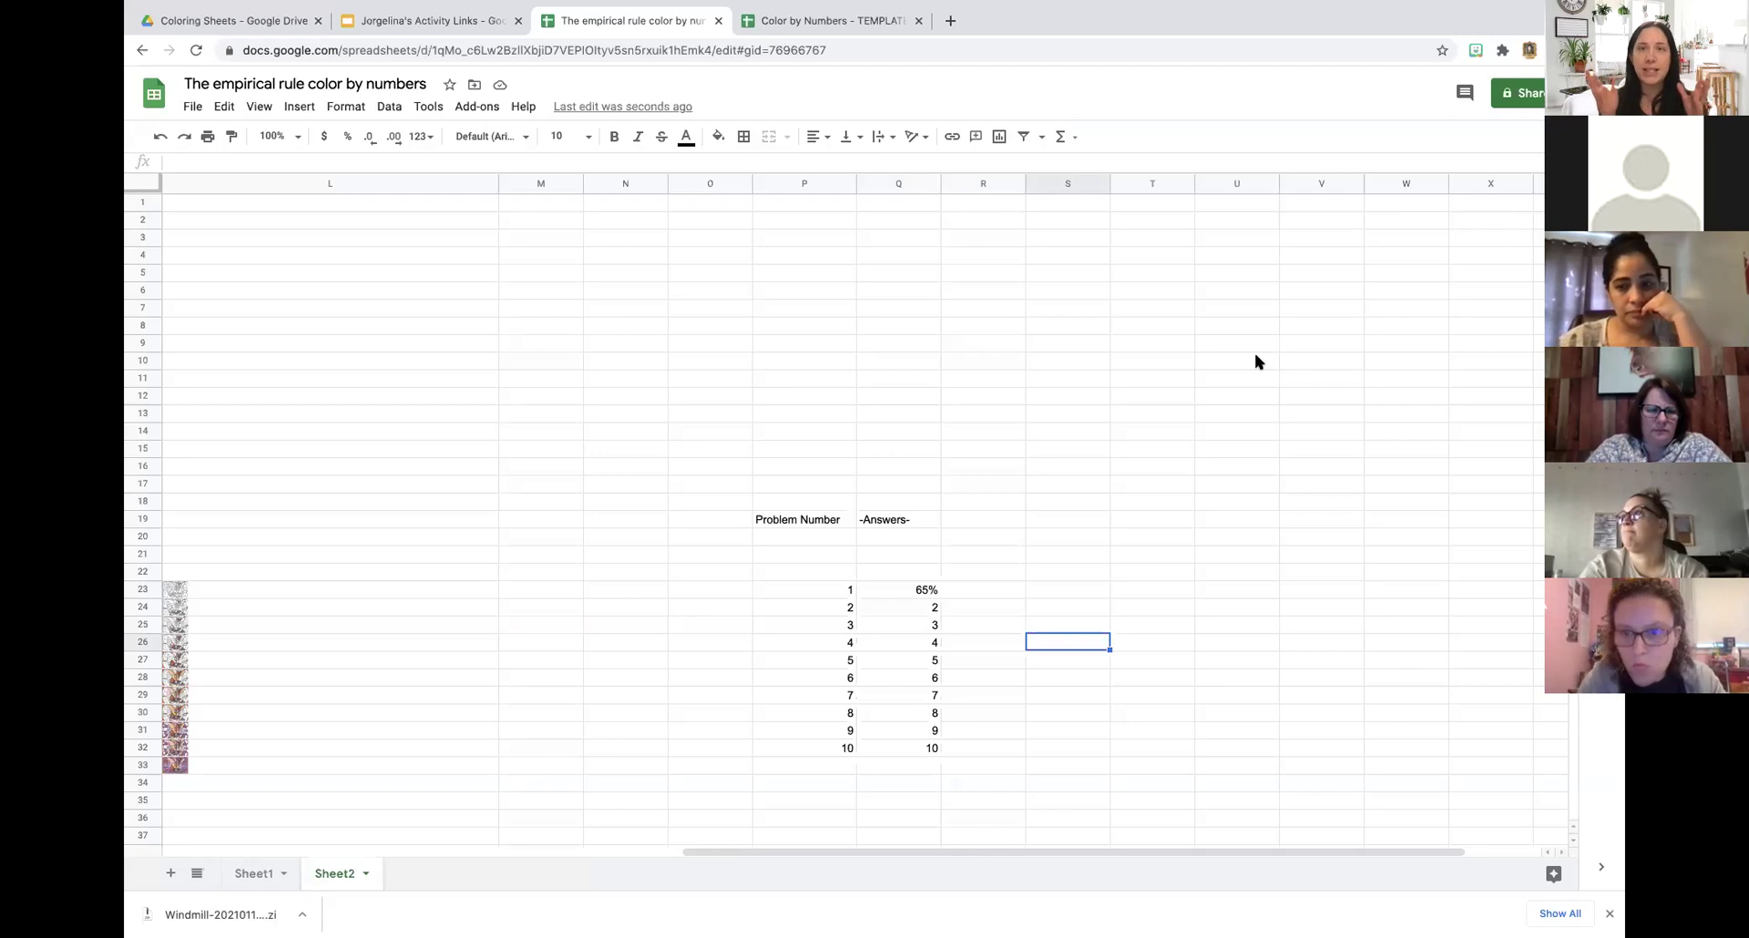
# Compare the student answer cells on Sheet1 with the problem 1 answer in the Sheet2 key.
pyautogui.moveTo(994, 4)
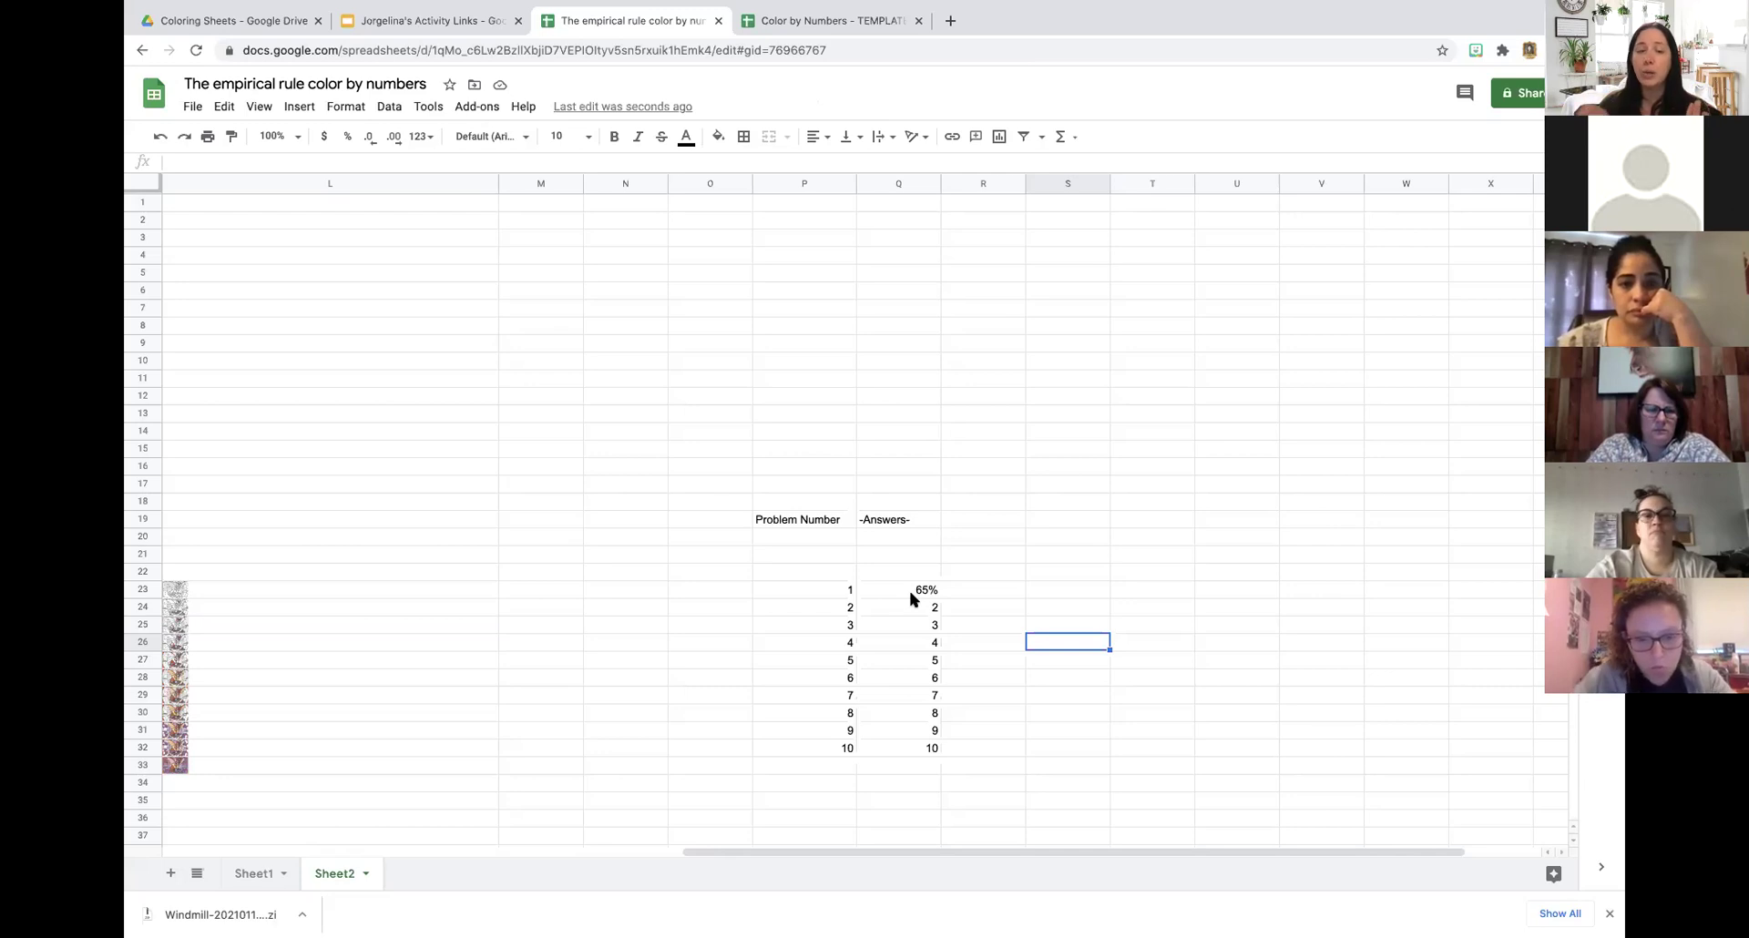
pyautogui.click(260, 875)
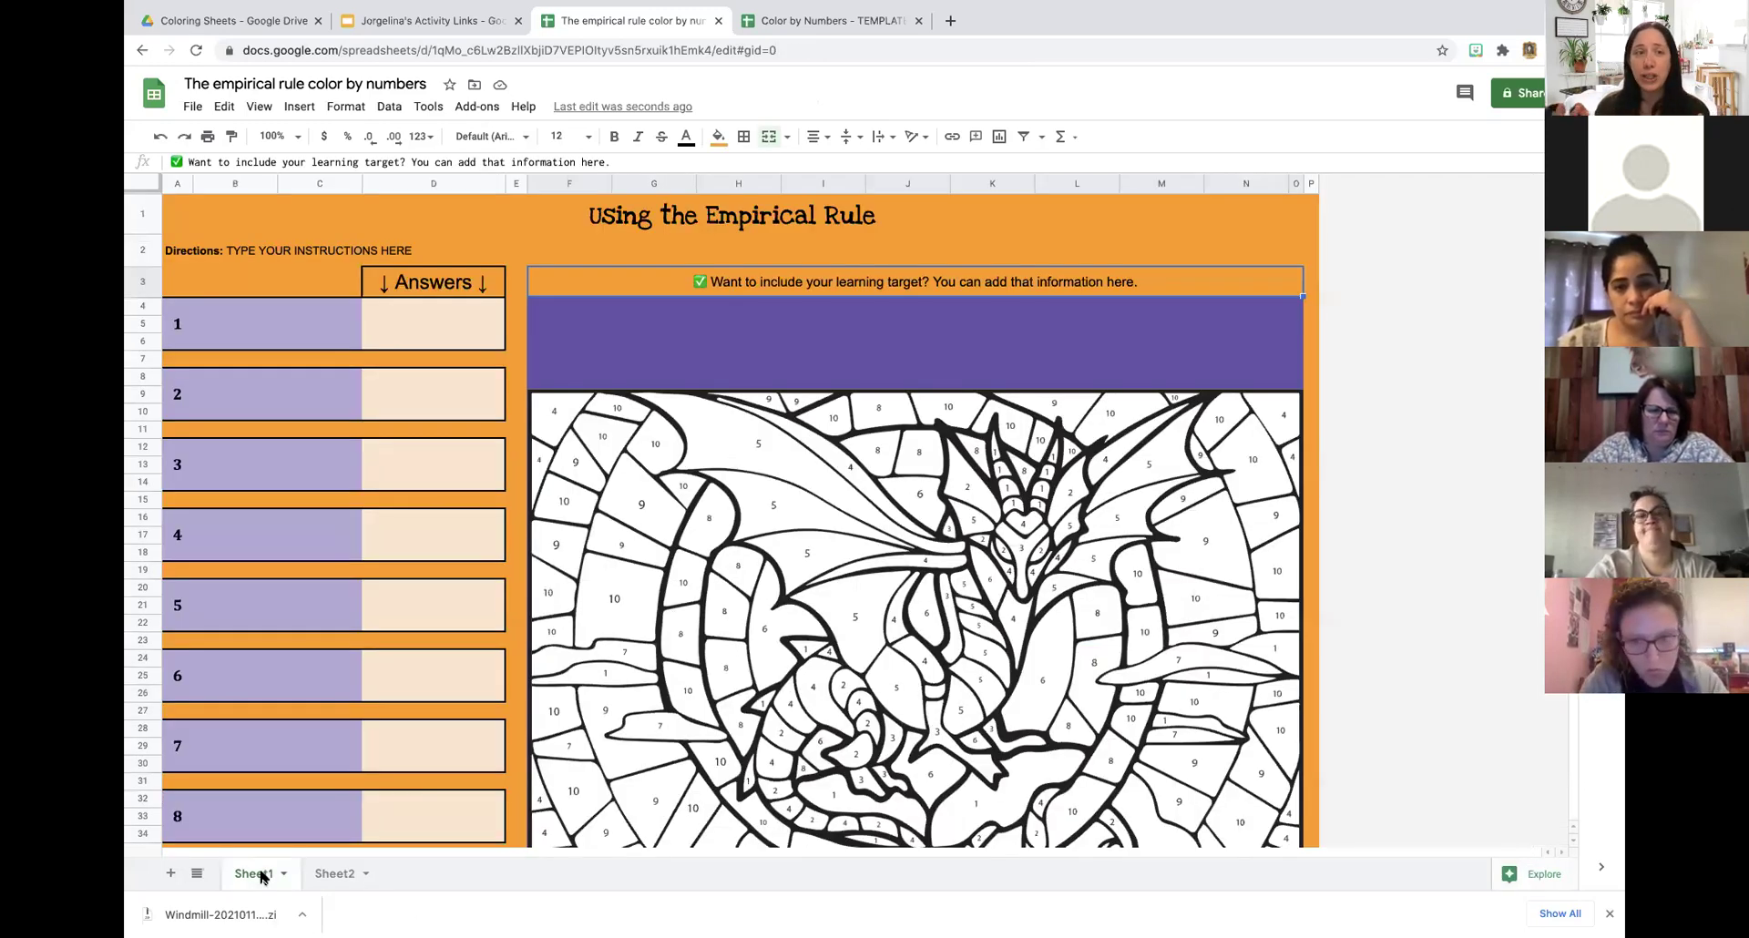
pyautogui.click(440, 337)
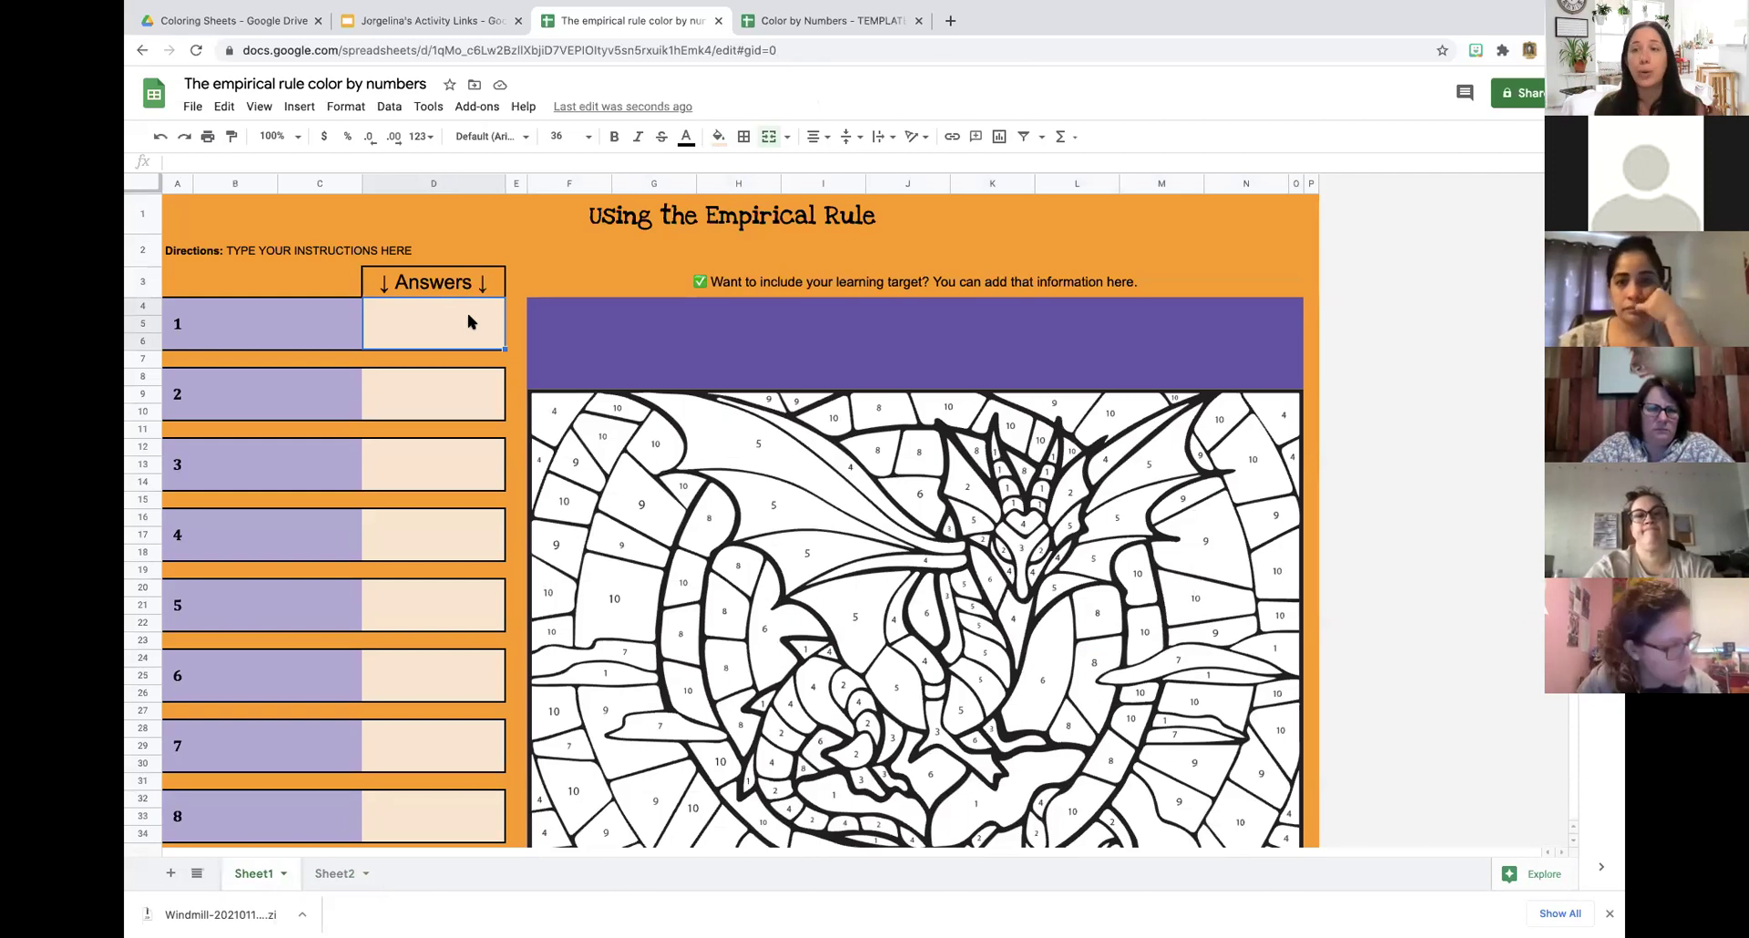
pyautogui.click(437, 548)
pyautogui.click(434, 605)
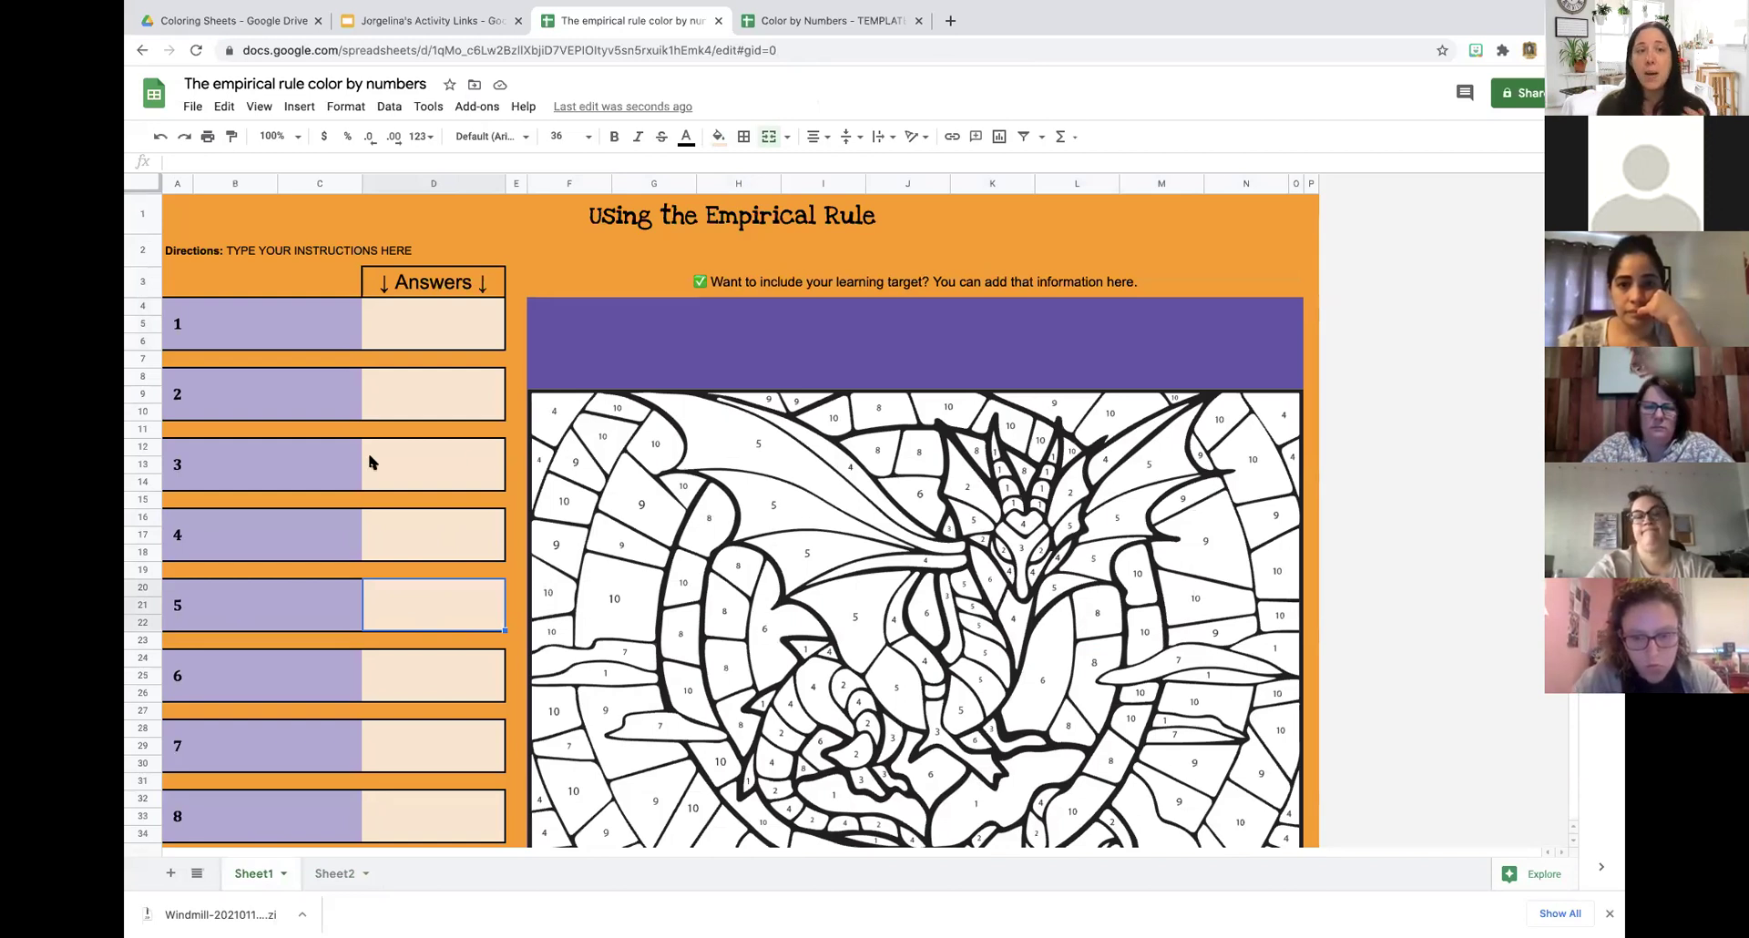
pyautogui.click(420, 326)
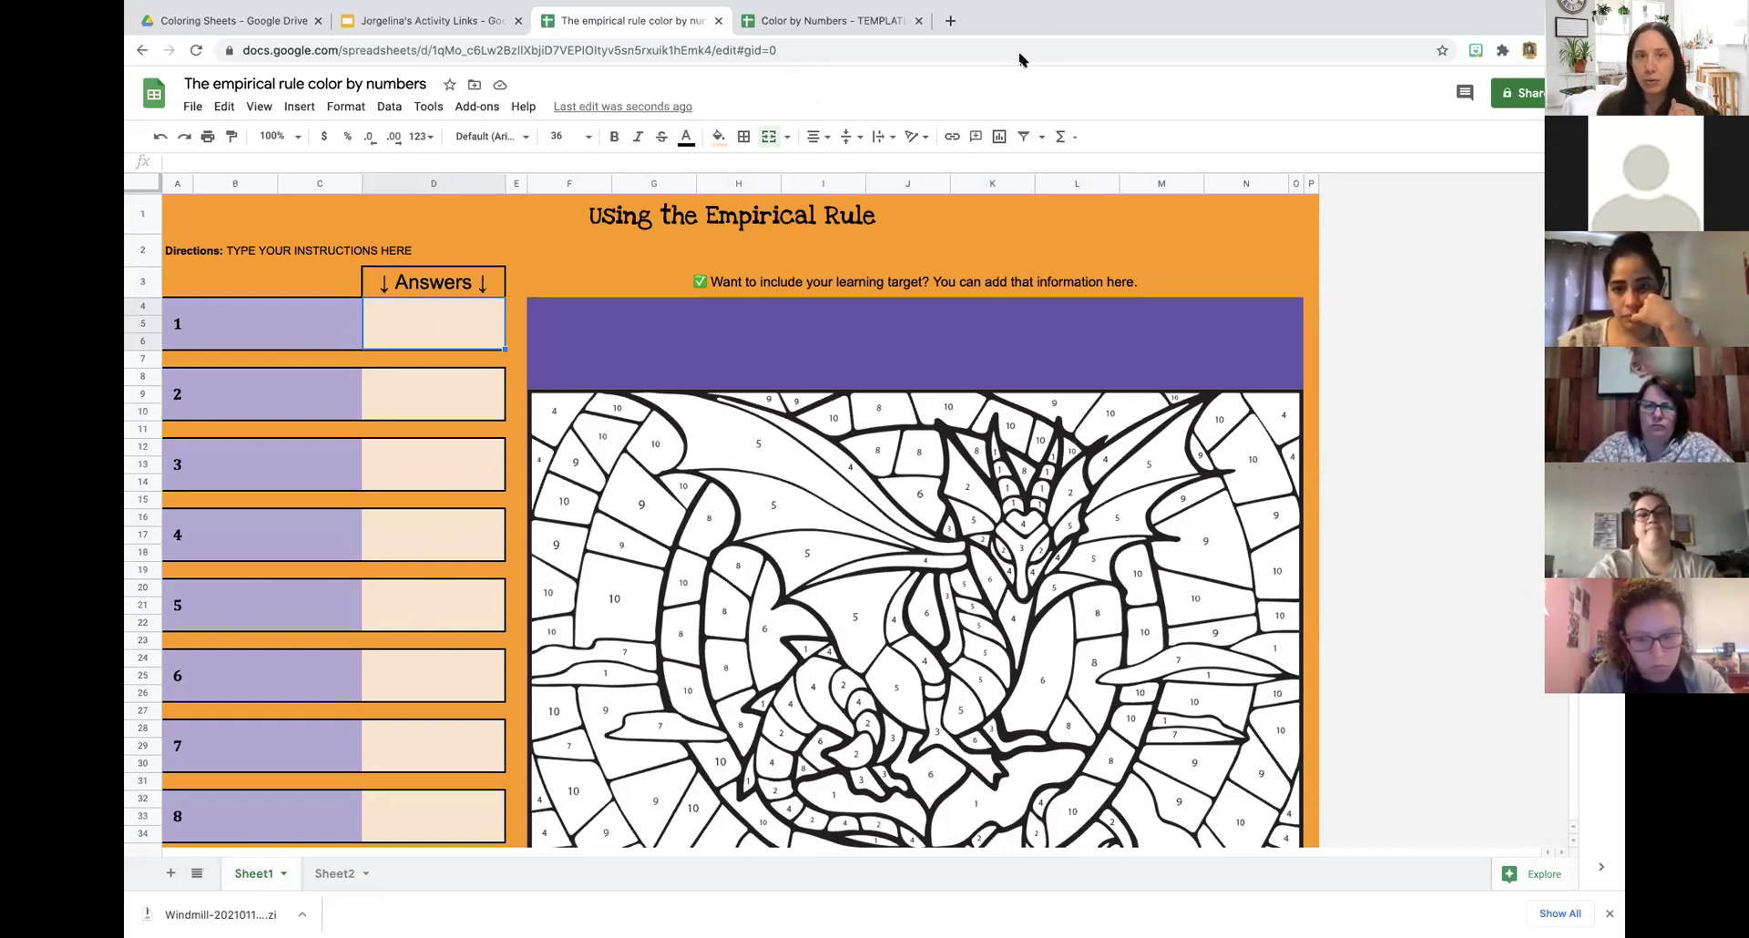
pyautogui.click(334, 873)
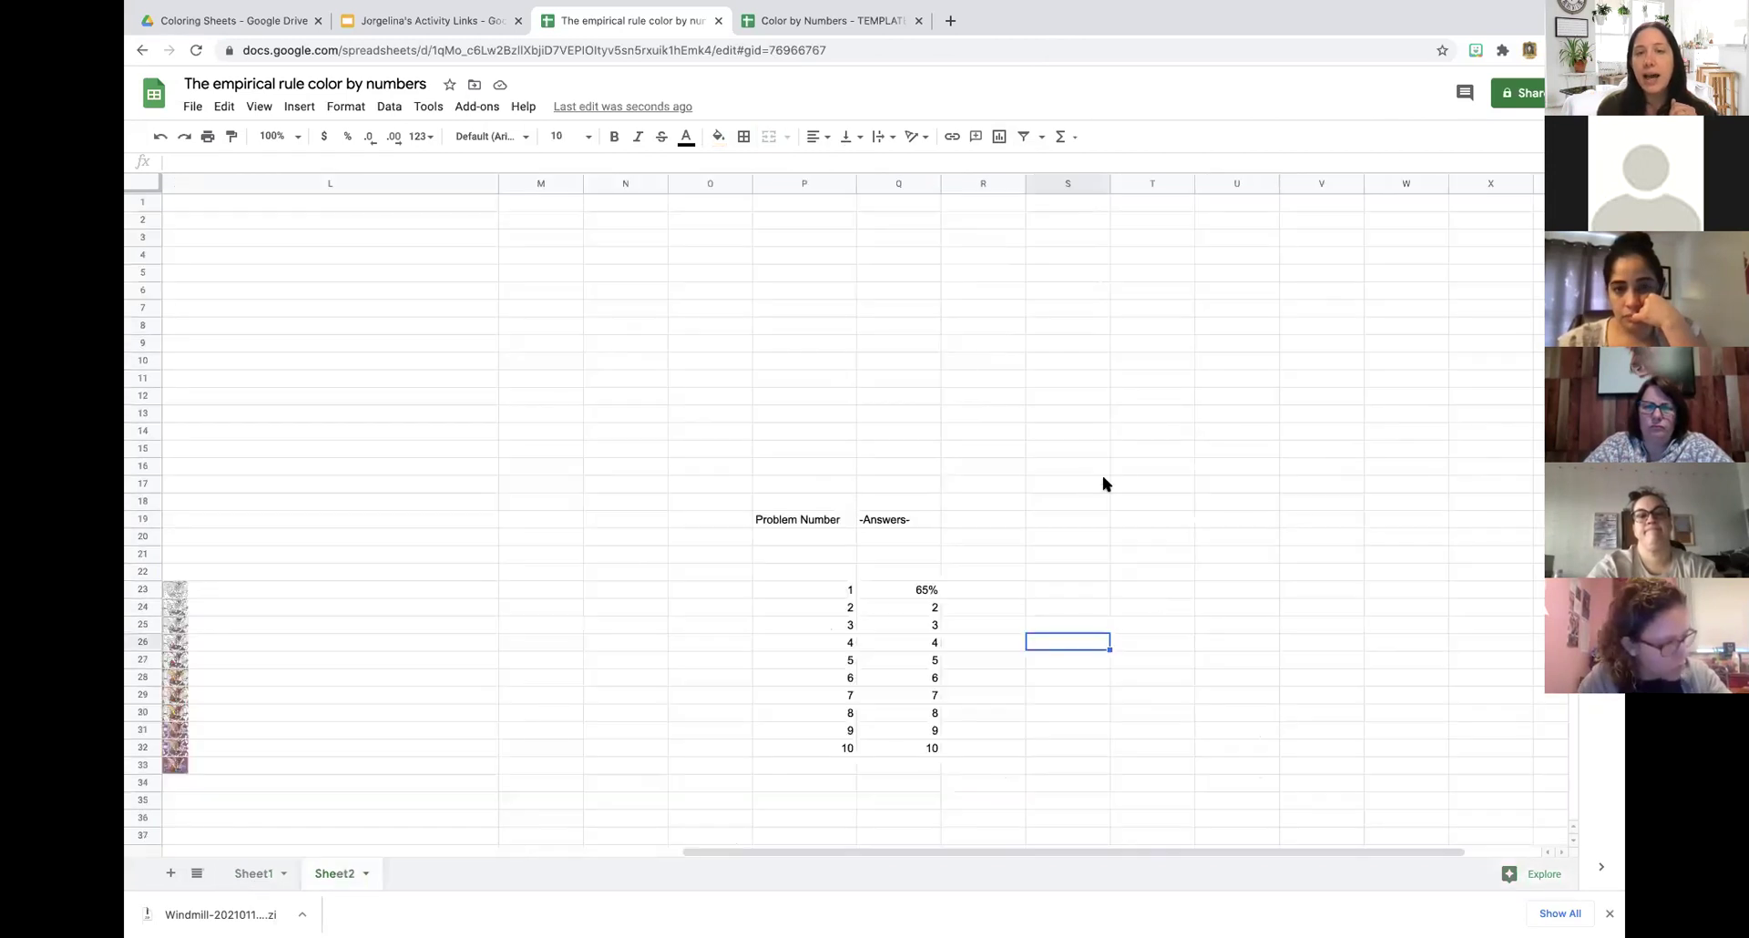
pyautogui.click(912, 590)
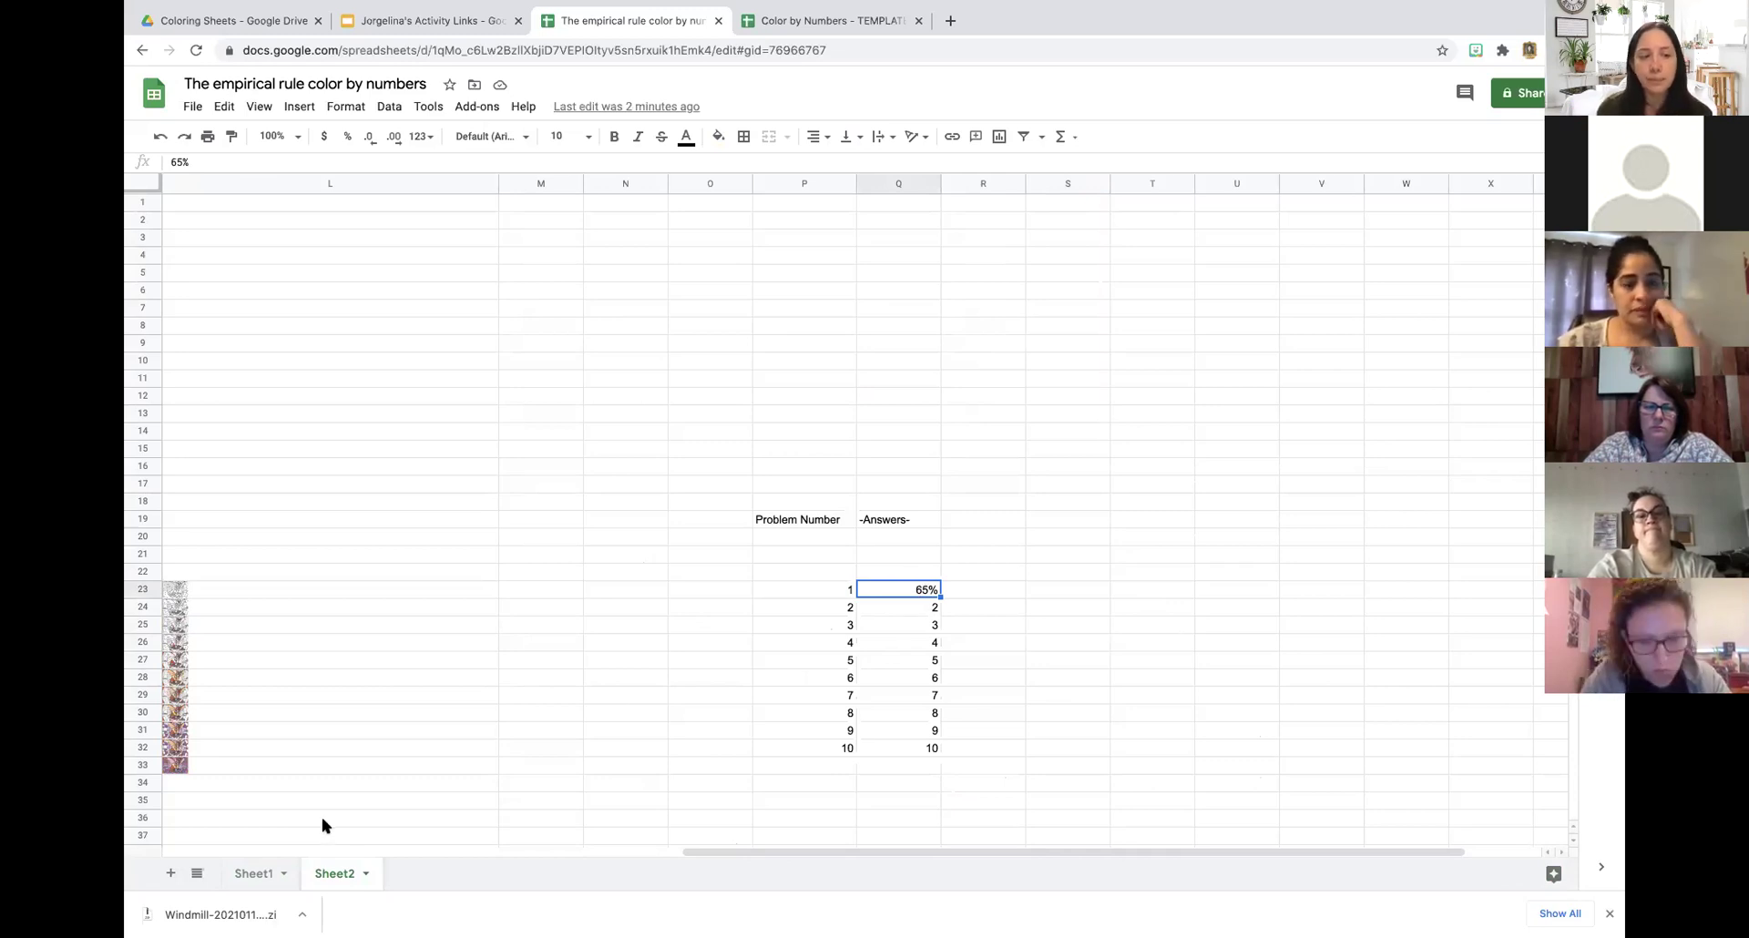
# Test problem 1 on Sheet1 by entering 1 as a wrong answer and replacing it with 65%.
pyautogui.click(255, 873)
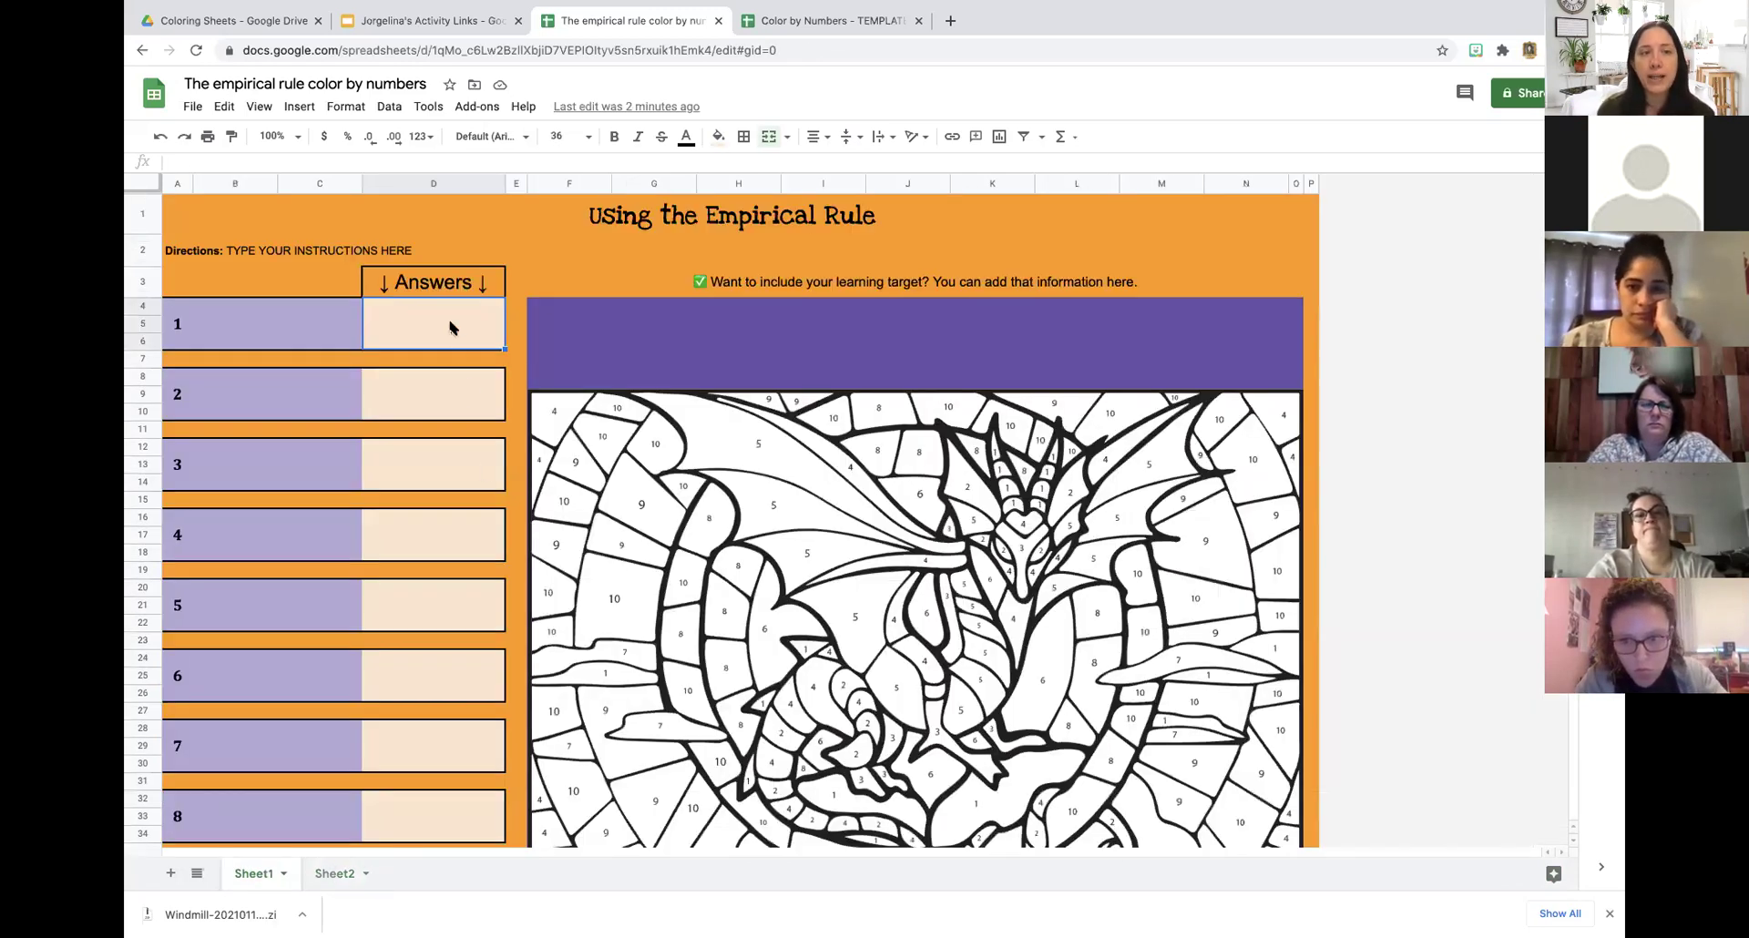
pyautogui.write('1')
pyautogui.press('Return')
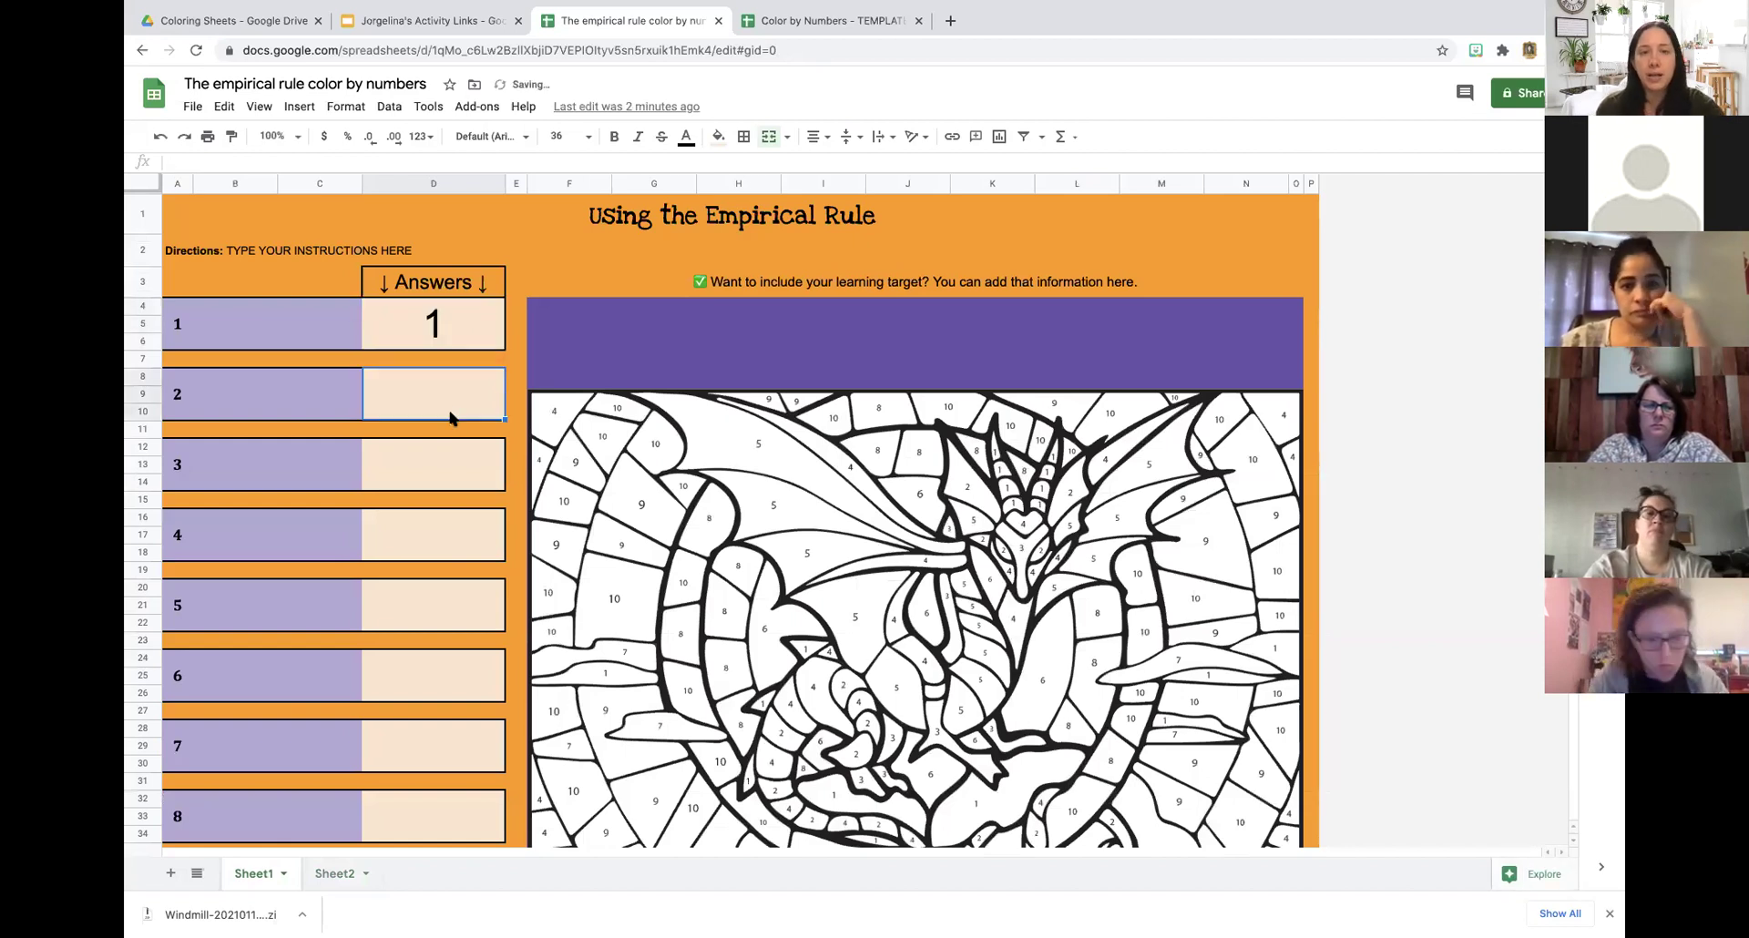
pyautogui.click(448, 337)
pyautogui.write('65%')
pyautogui.click(603, 552)
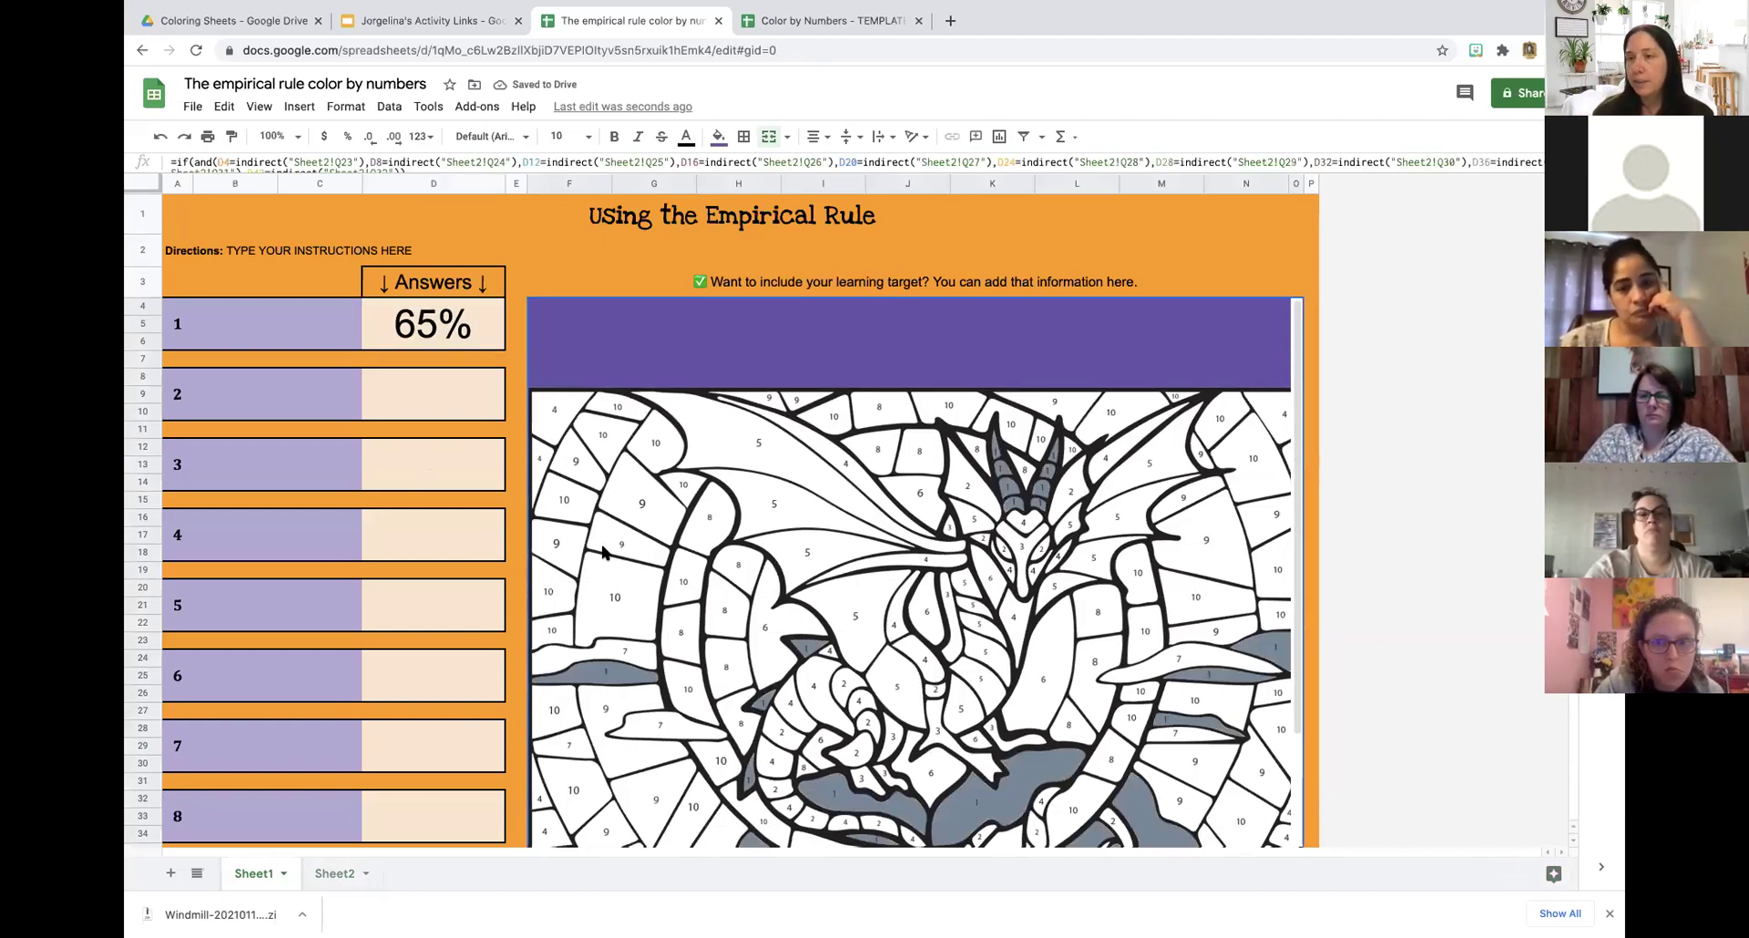
pyautogui.click(287, 335)
pyautogui.click(434, 336)
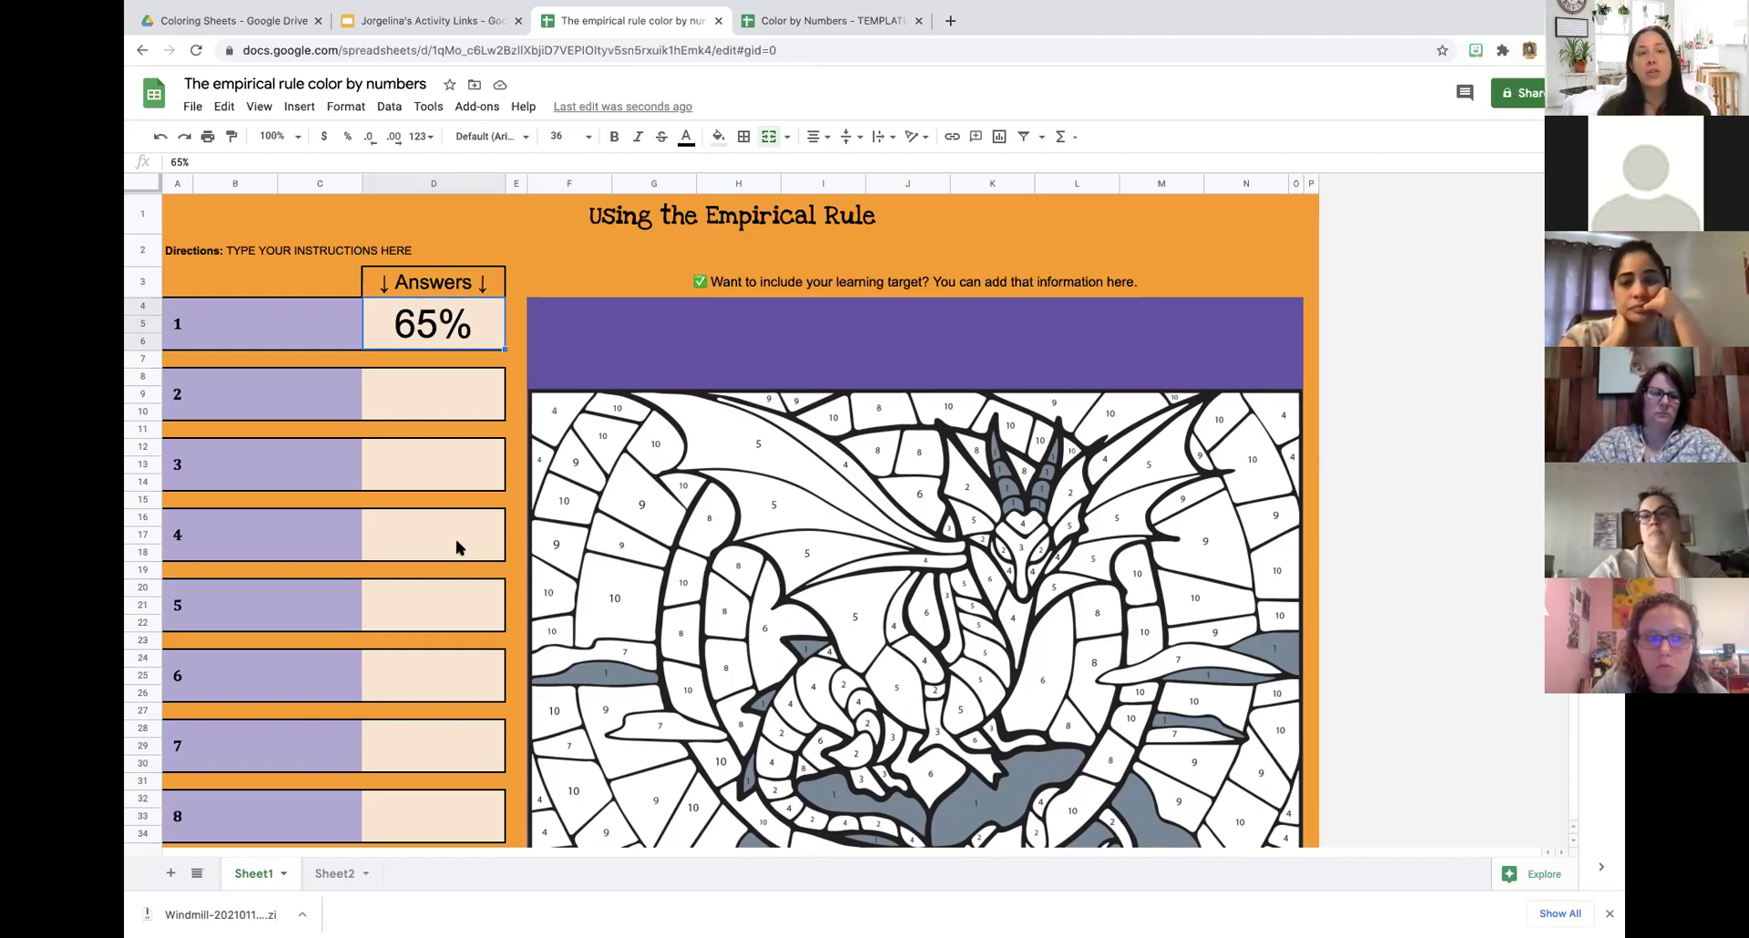
pyautogui.click(419, 612)
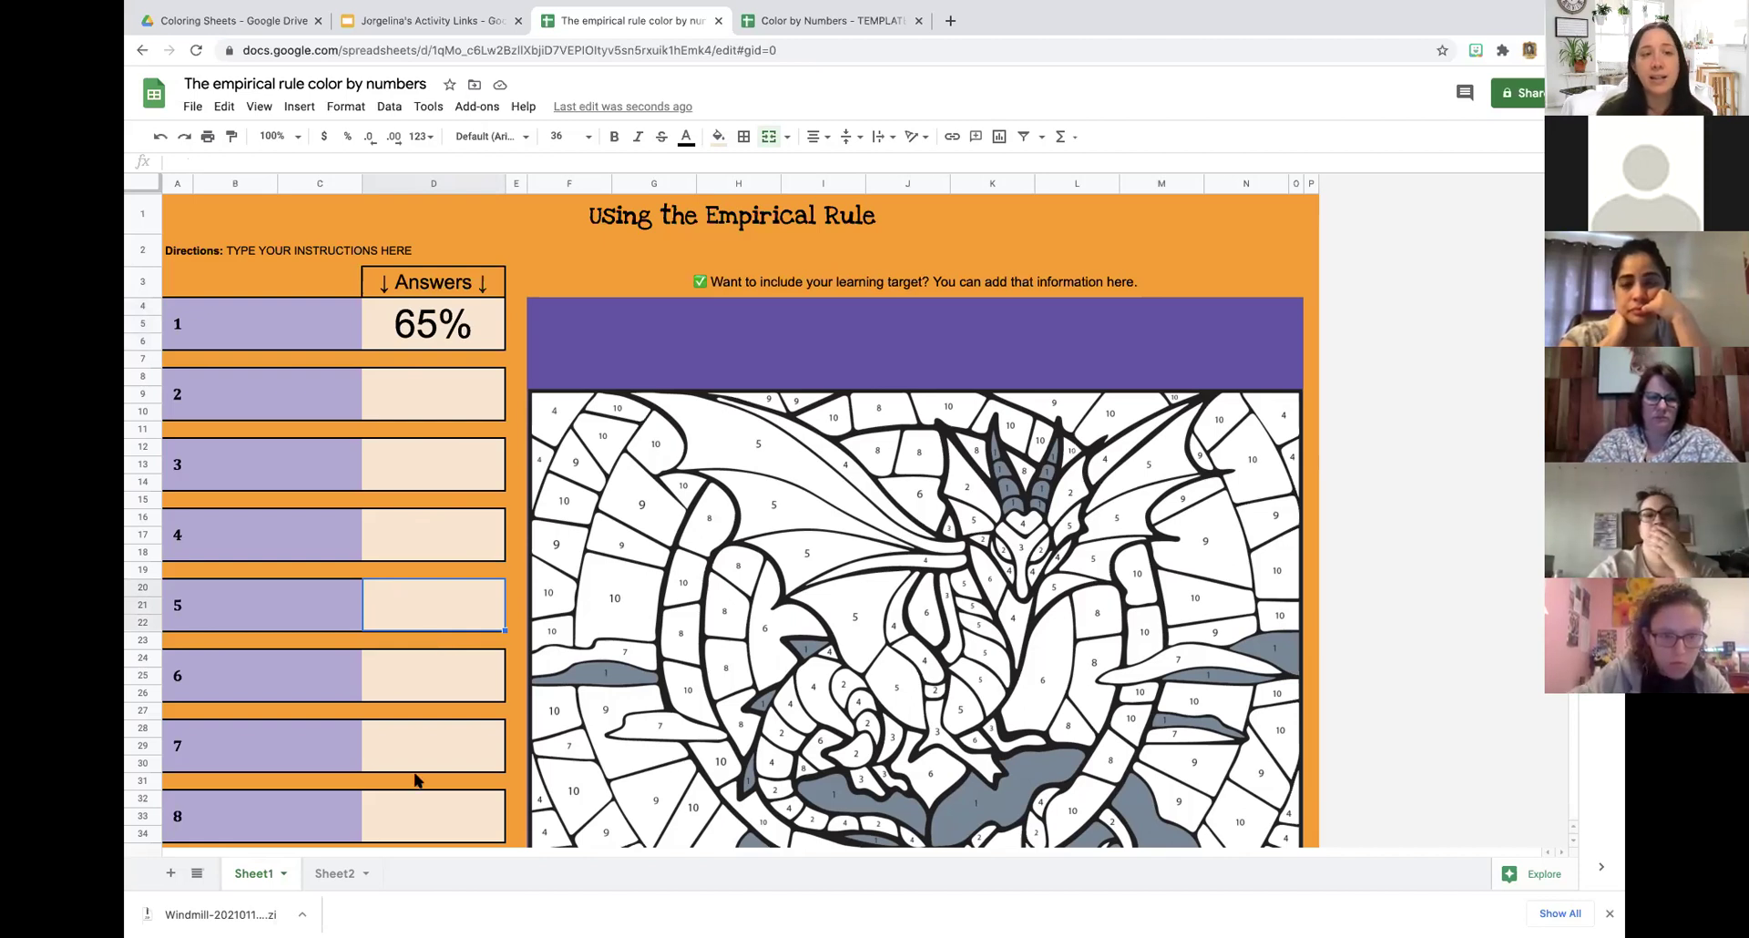
# Set the Sheet2 answer key to 68% for problem 1 and 34% for problem 2.
pyautogui.click(328, 876)
pyautogui.click(901, 606)
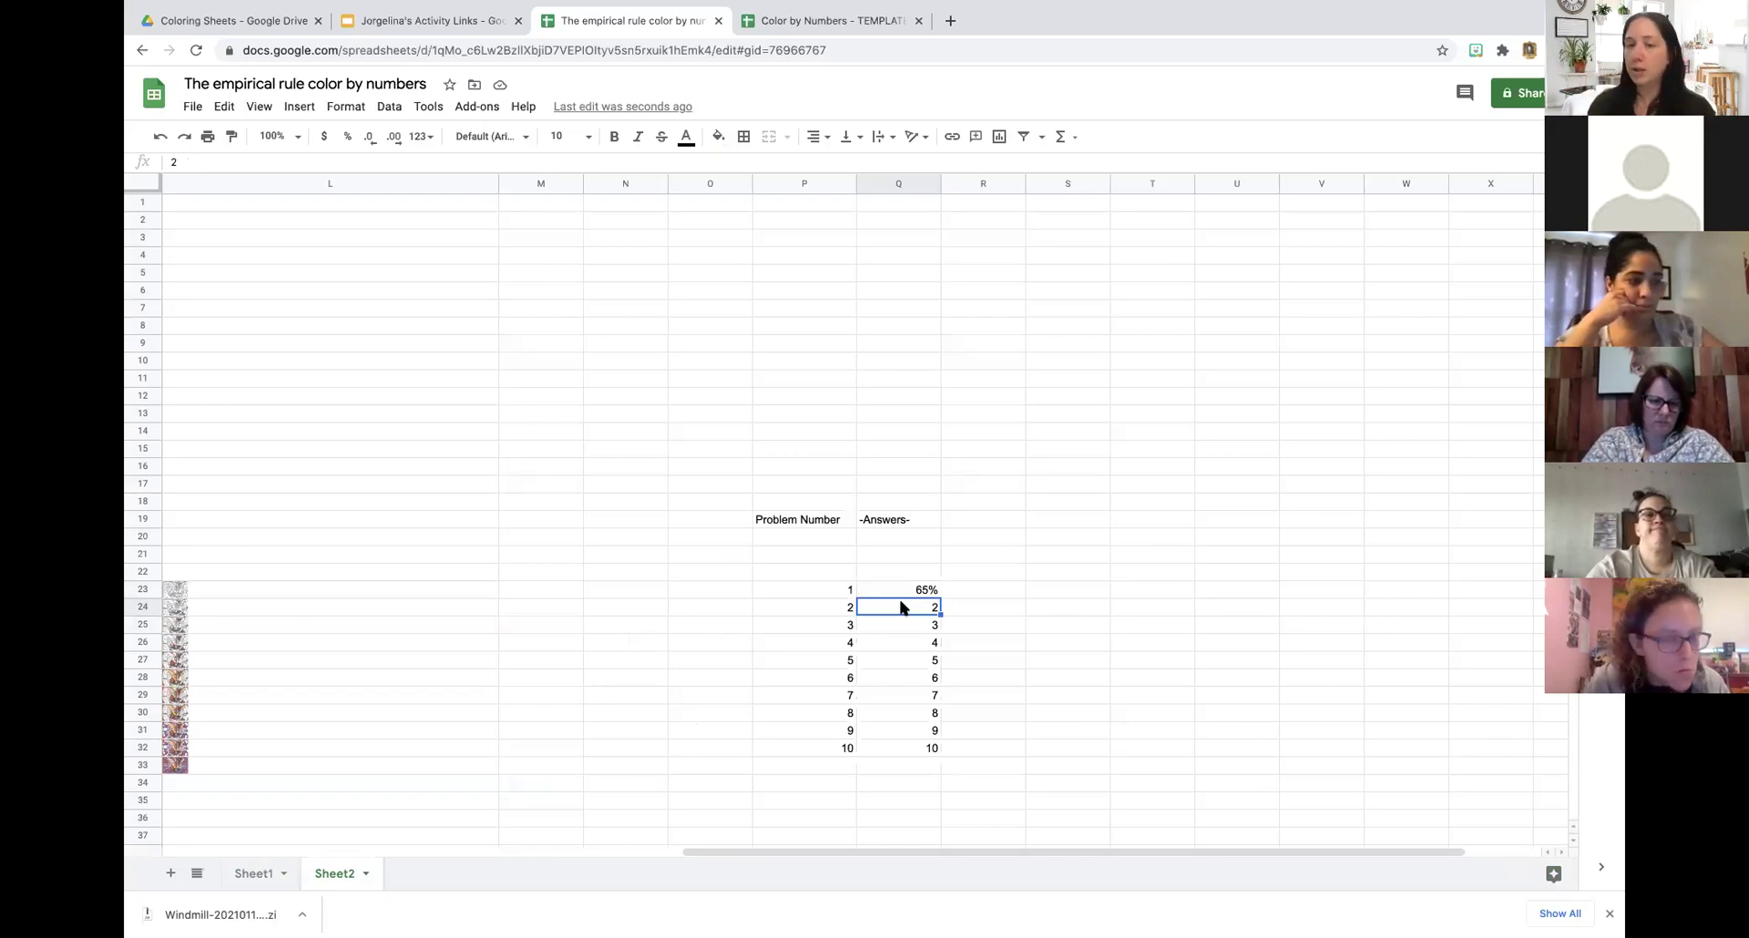
pyautogui.click(913, 589)
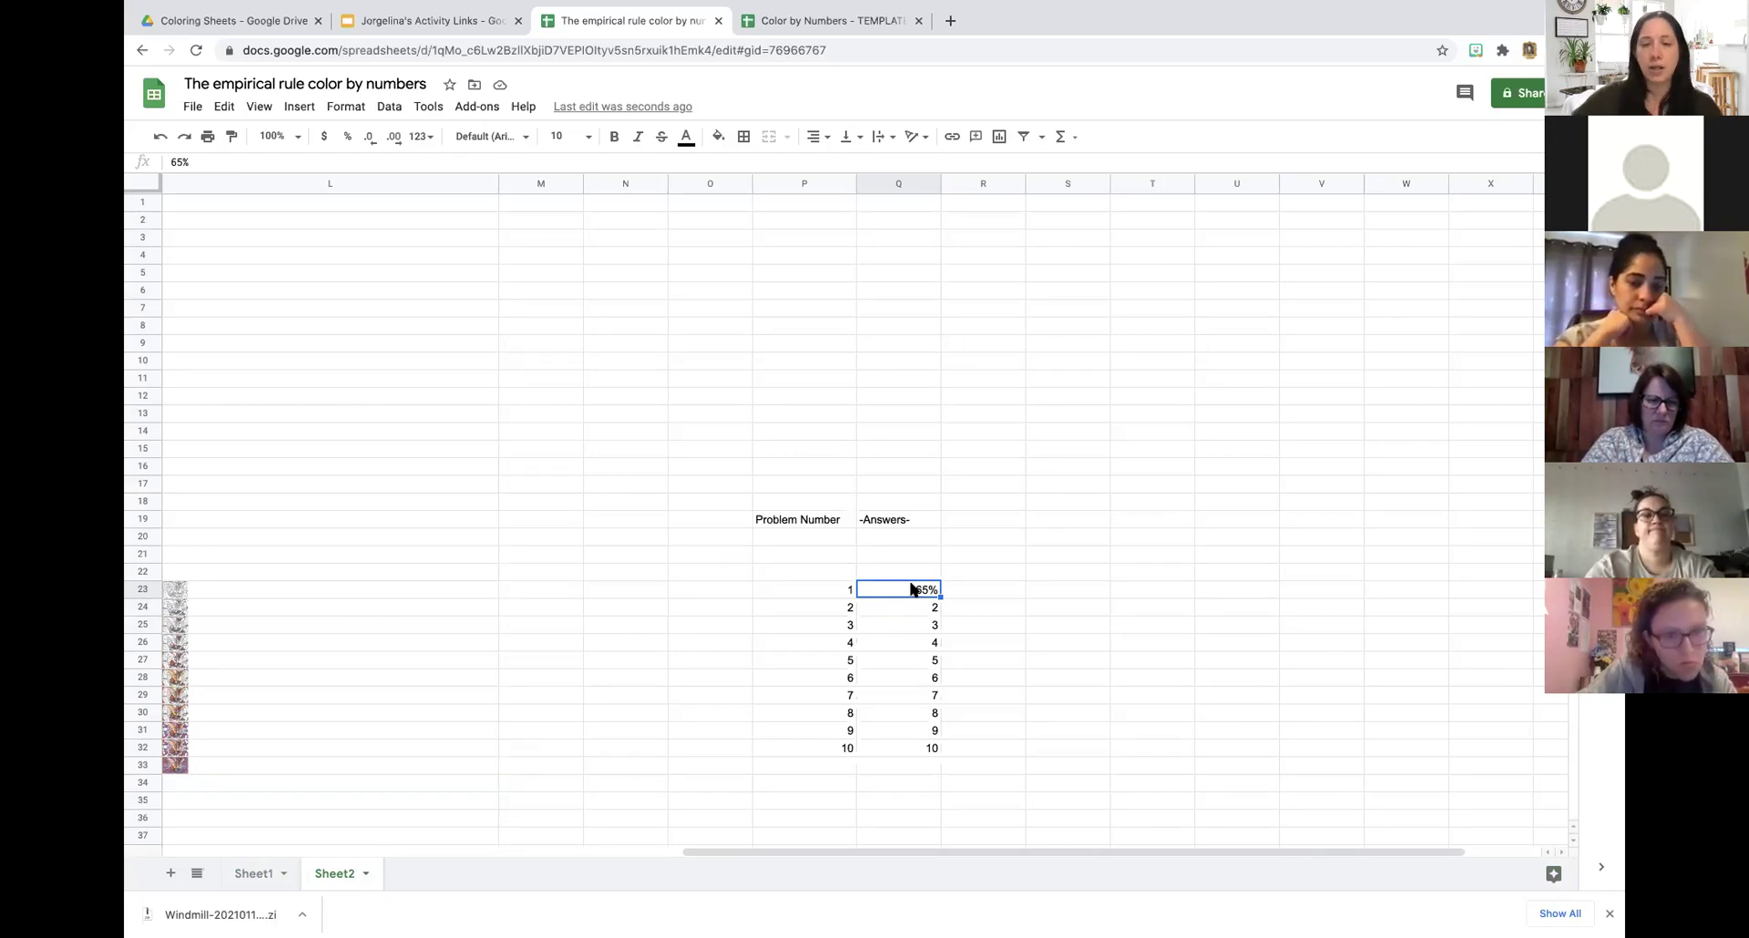
pyautogui.write('68')
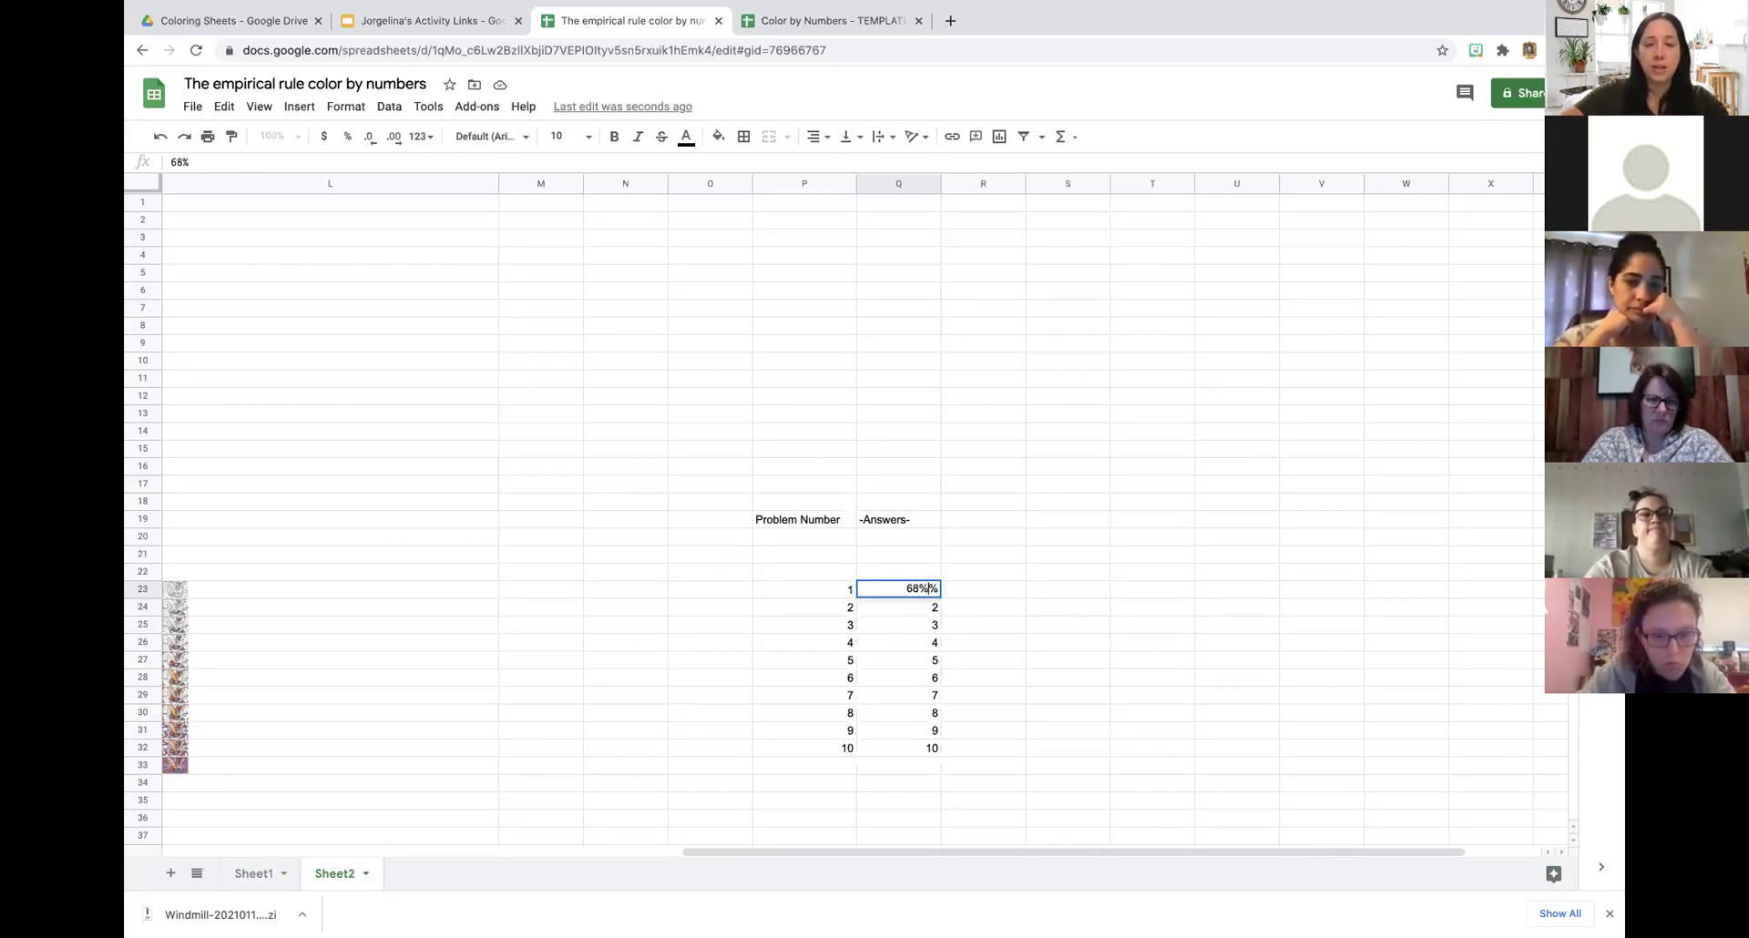
pyautogui.click(929, 608)
pyautogui.write('34')
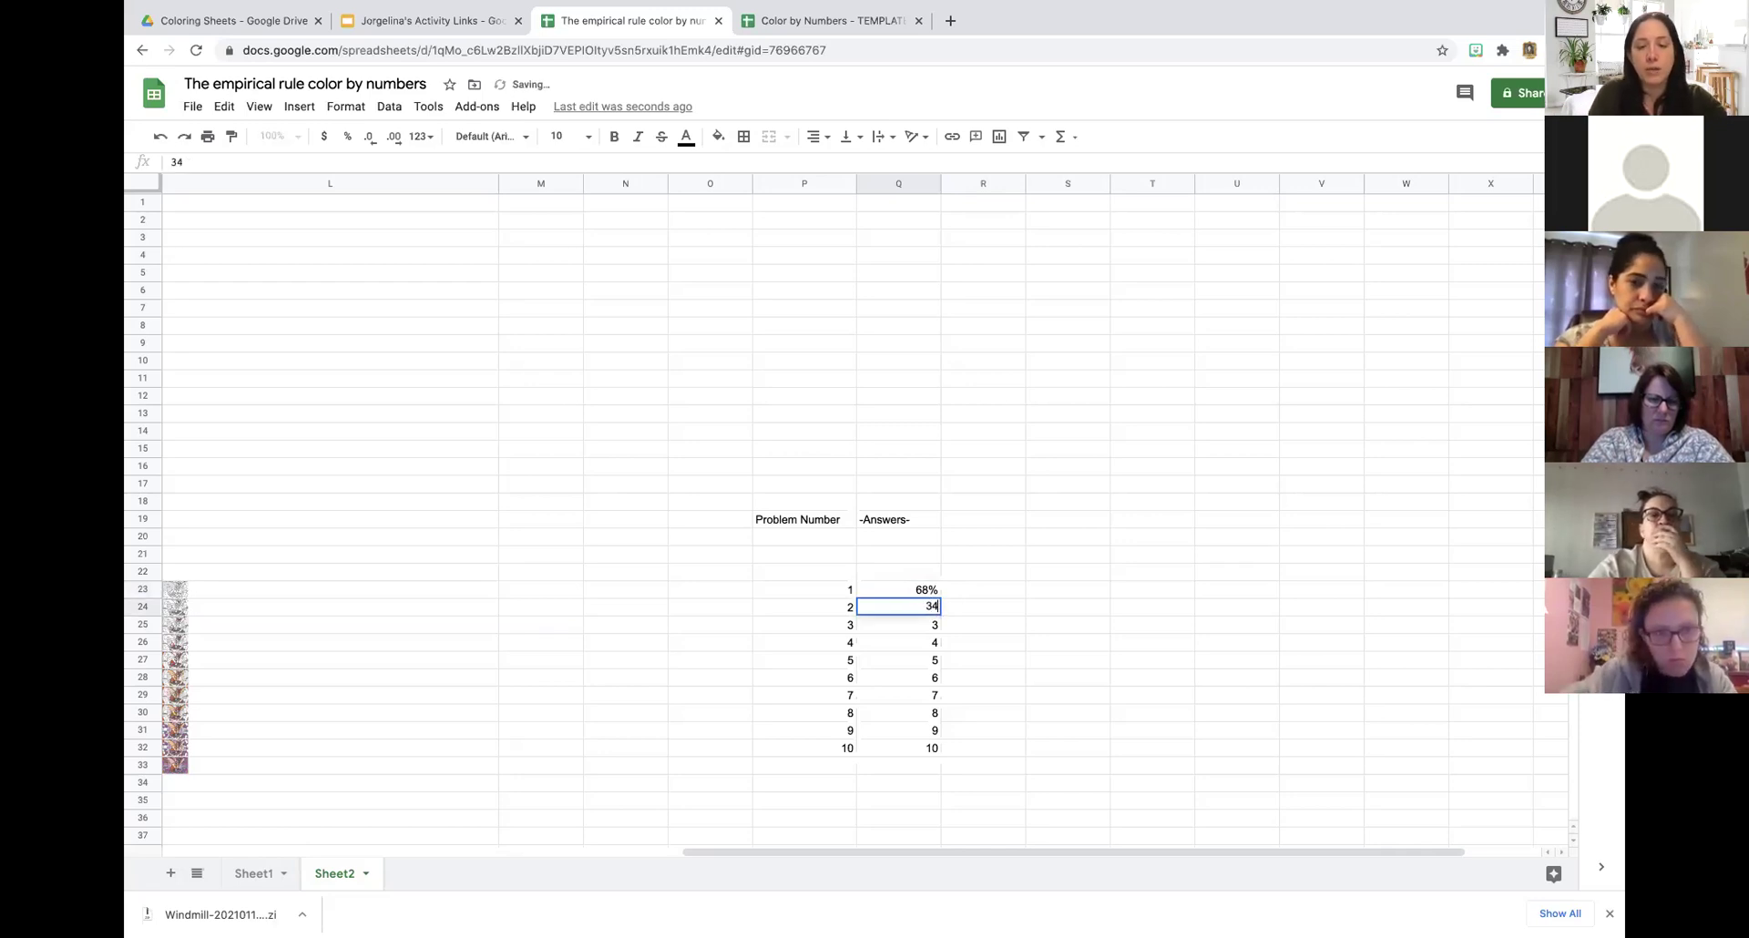
pyautogui.click(1155, 654)
# Change the problem 1 answer on Sheet1 to 68% and enter 34% as the answer to problem 2.
pyautogui.click(262, 876)
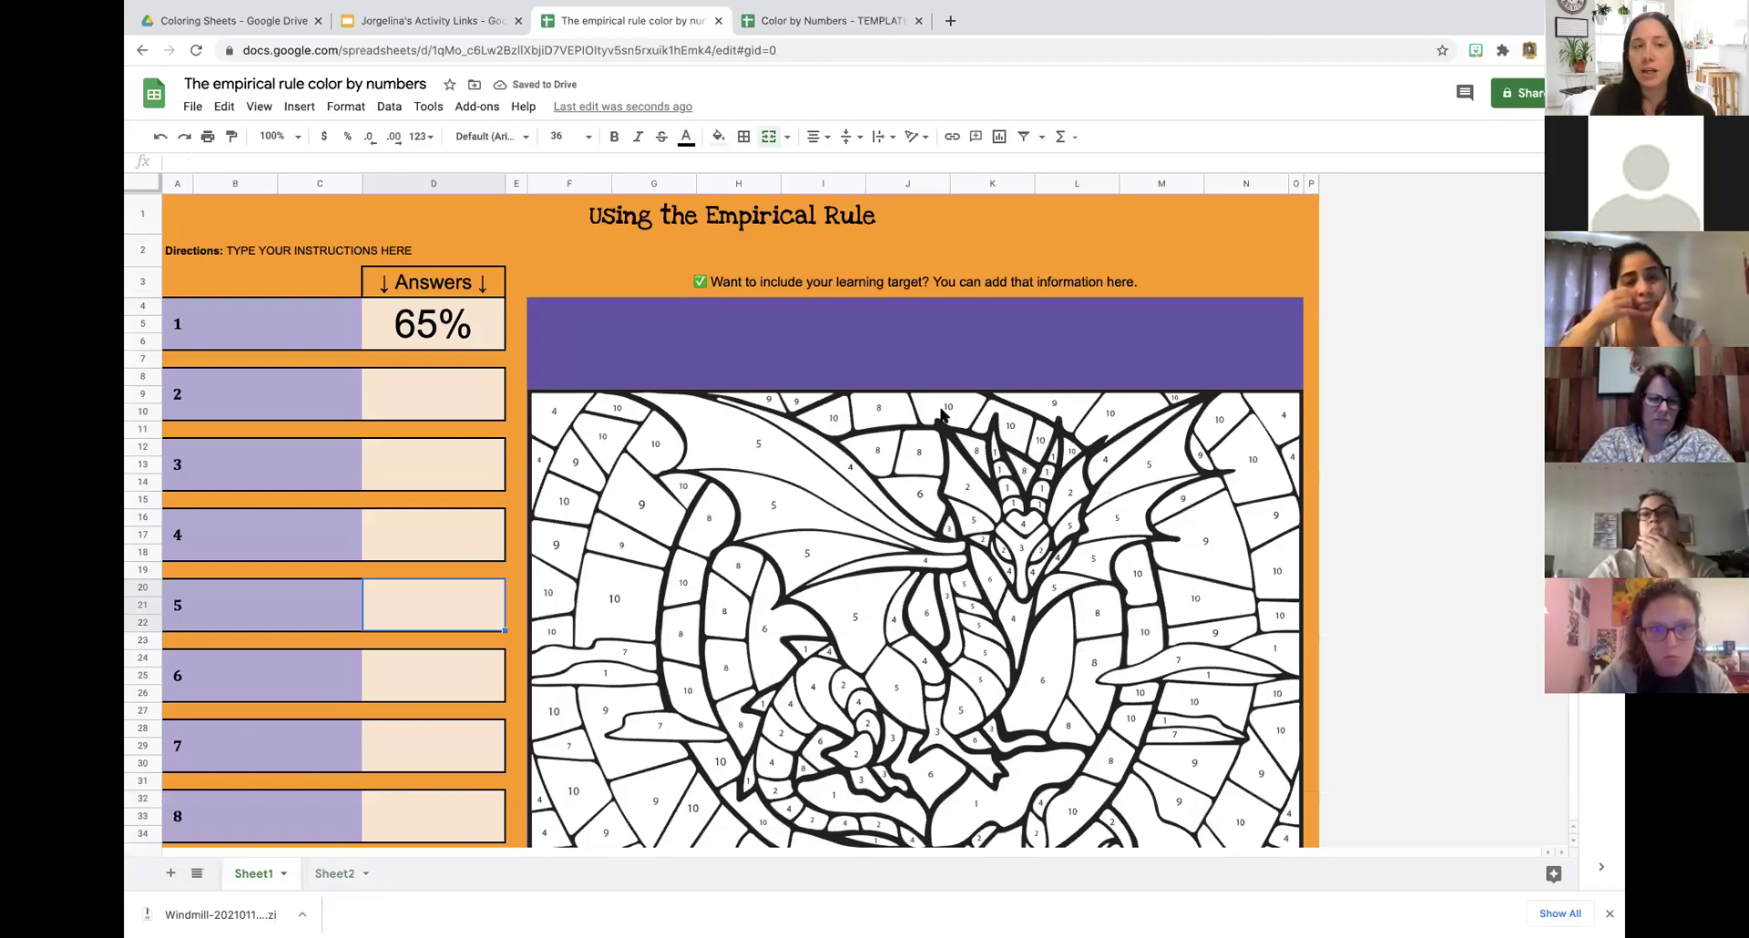
pyautogui.click(431, 330)
pyautogui.doubleClick(431, 330)
pyautogui.press('BackSpace')
pyautogui.write('8')
pyautogui.click(453, 393)
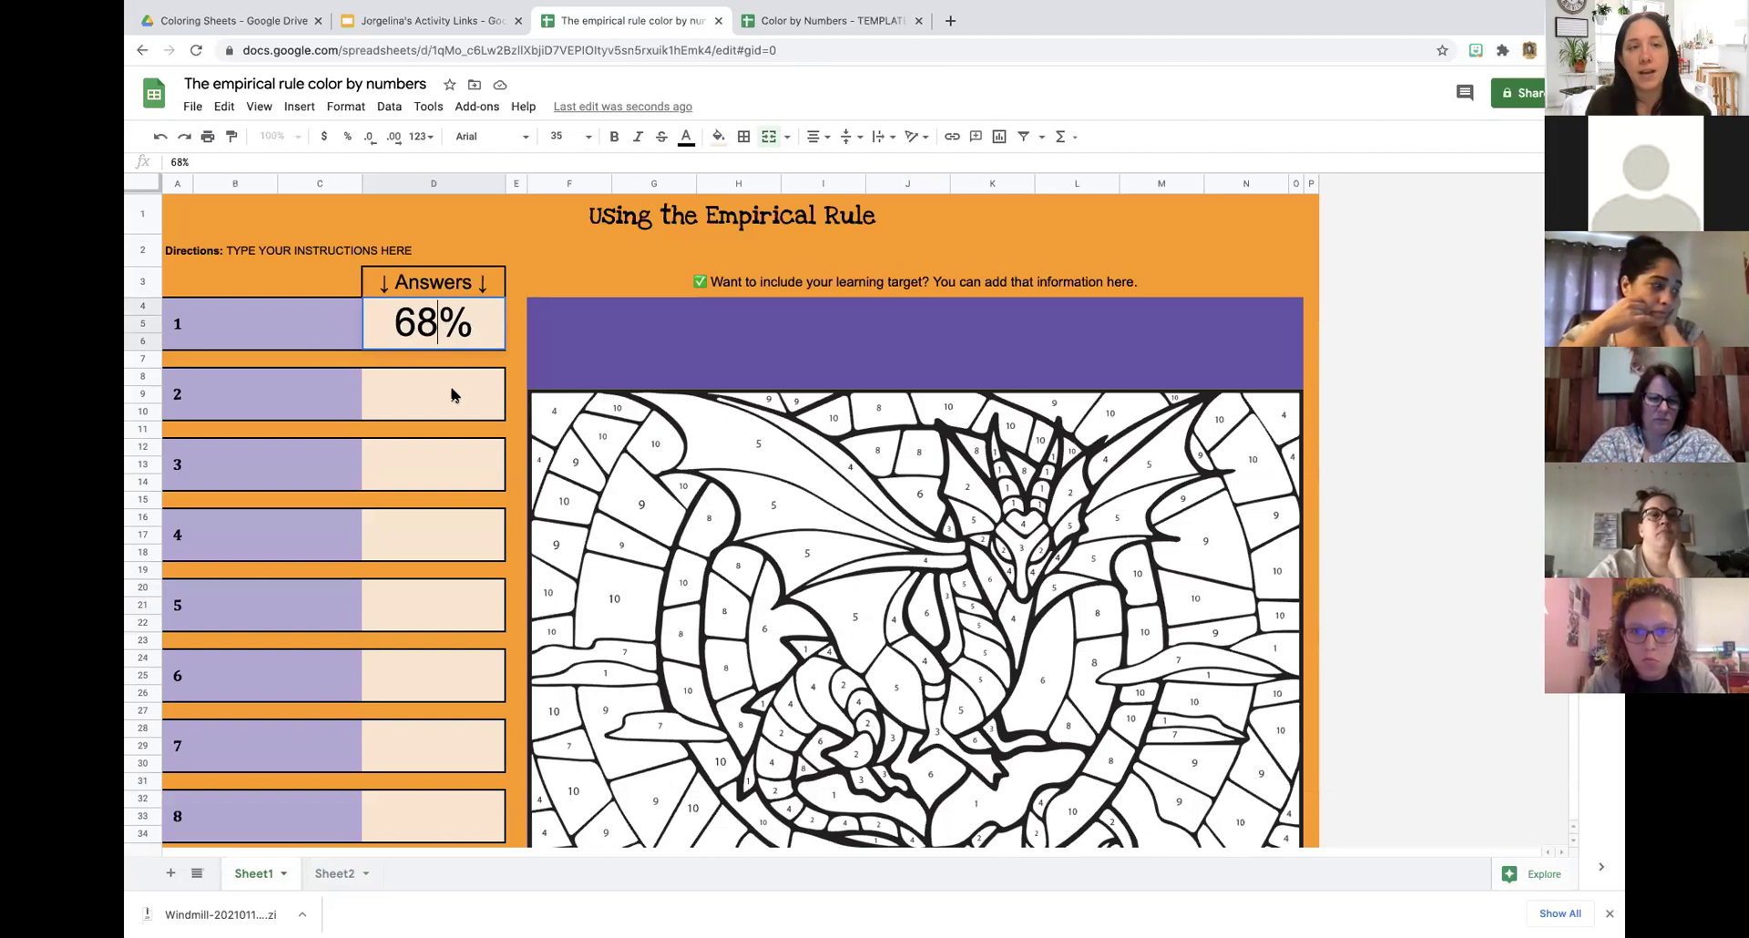
pyautogui.write('34%')
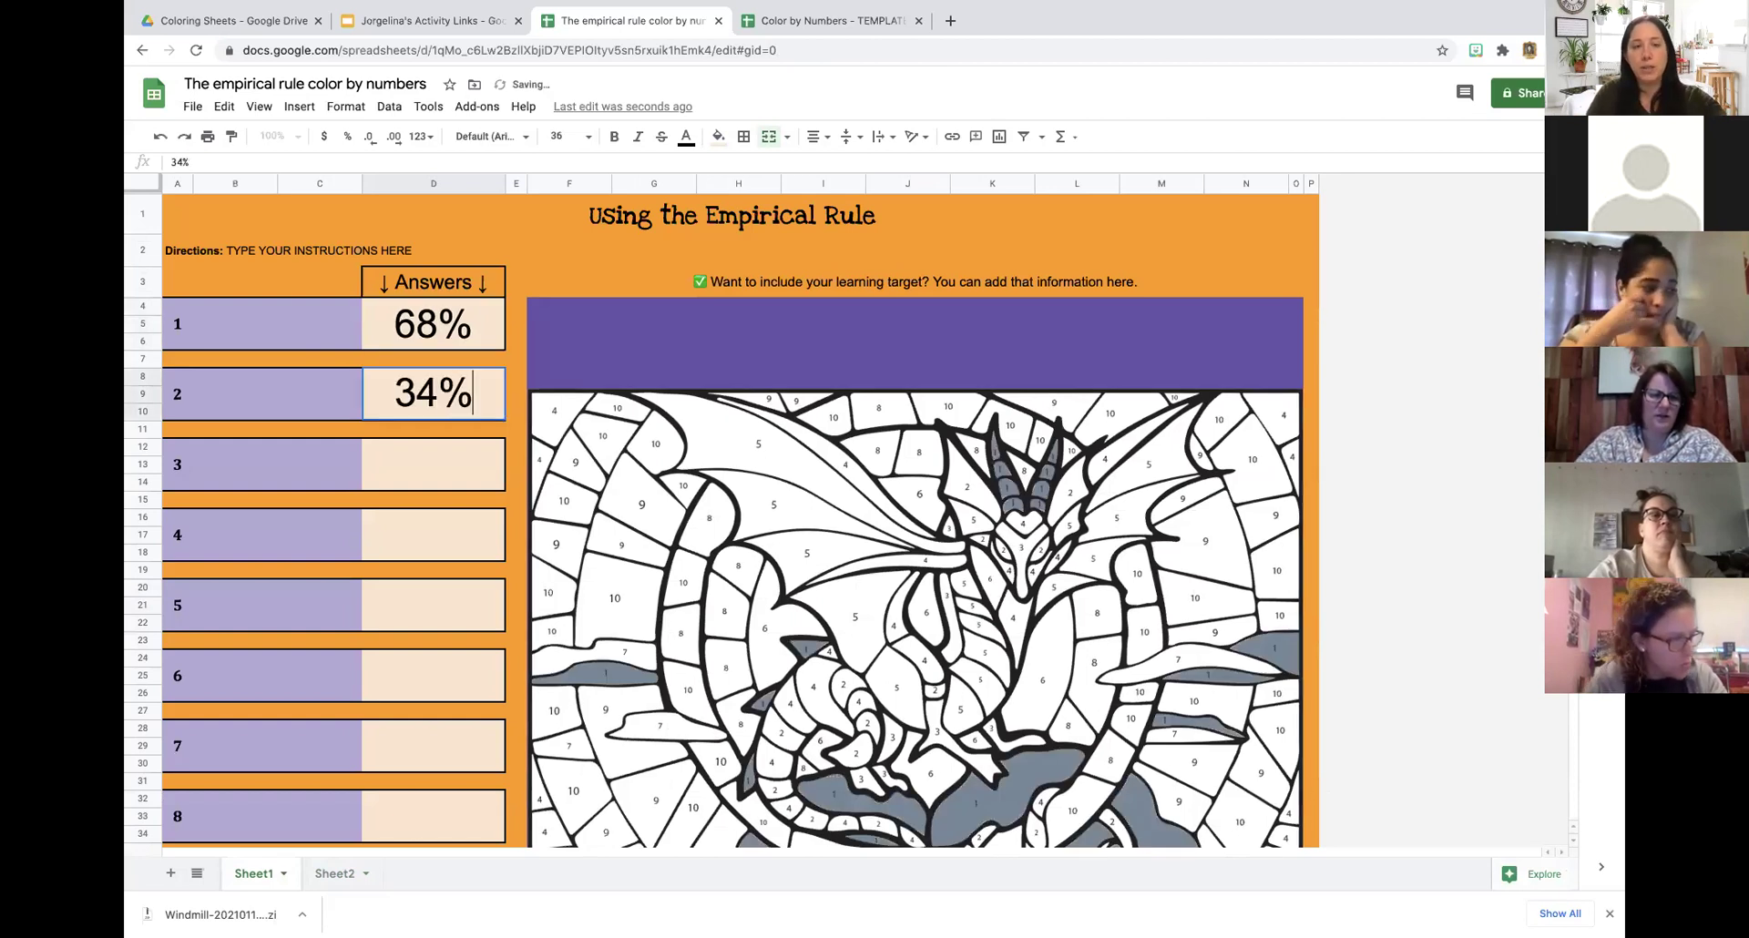
pyautogui.click(729, 599)
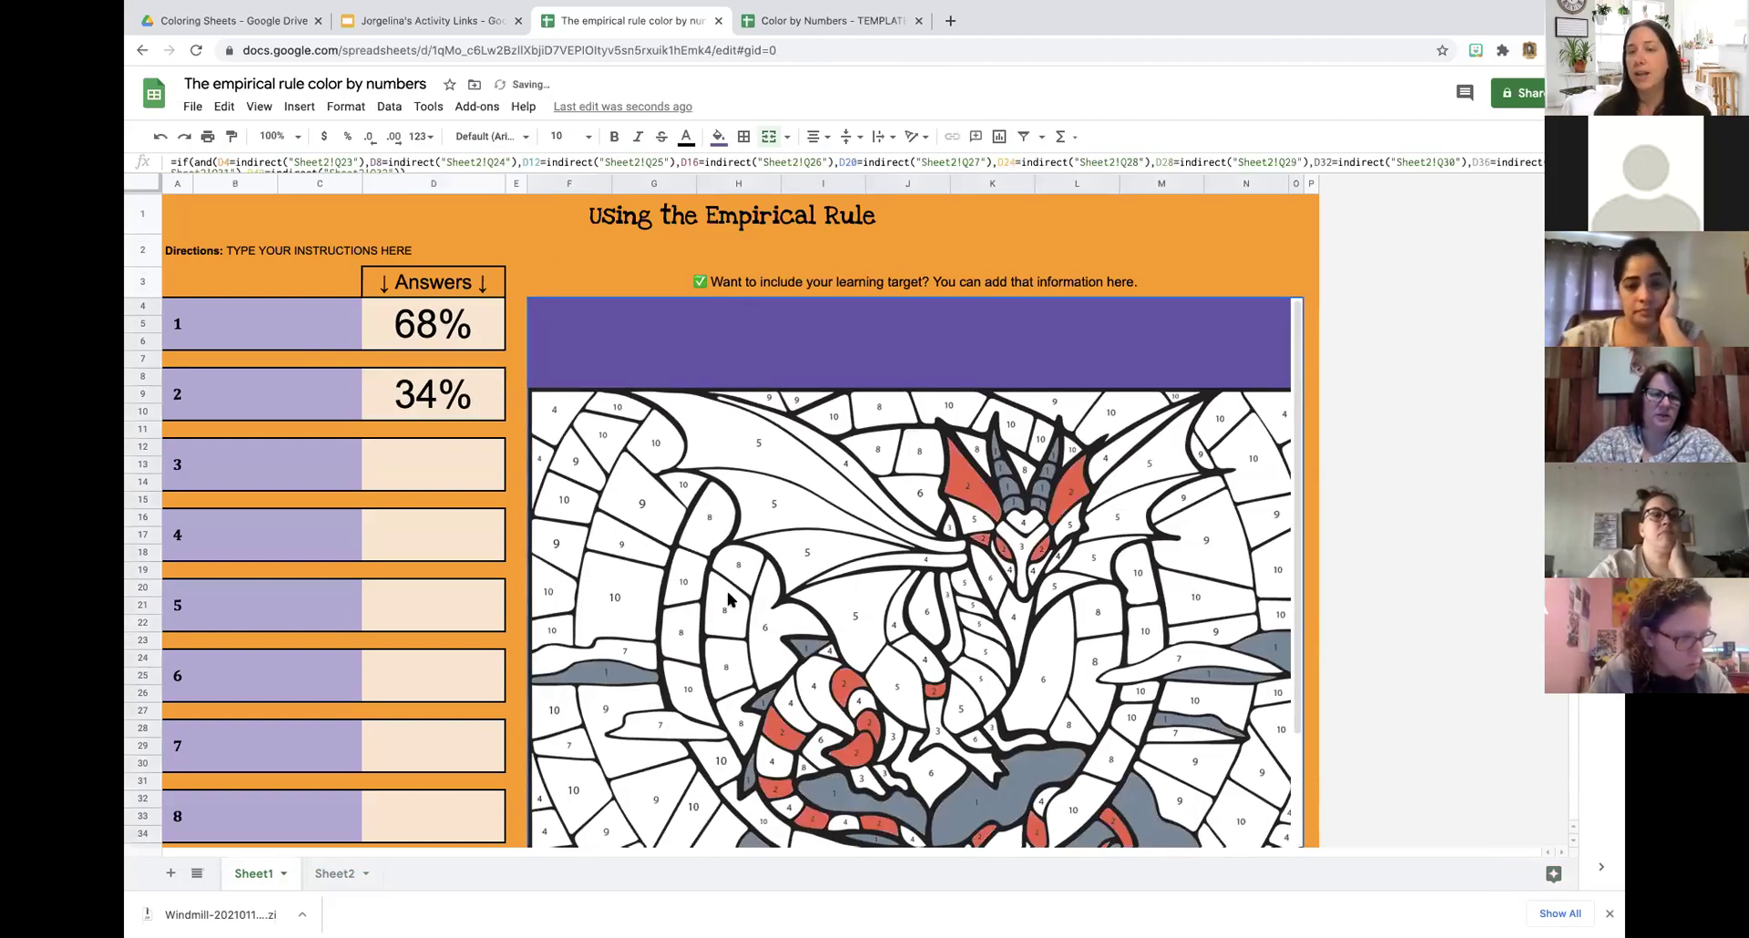
# Compare the Sheet1 answers to problems 1 and 2 and the dragon picture with the Sheet2 answer key.
pyautogui.scroll(-2, 729, 599)
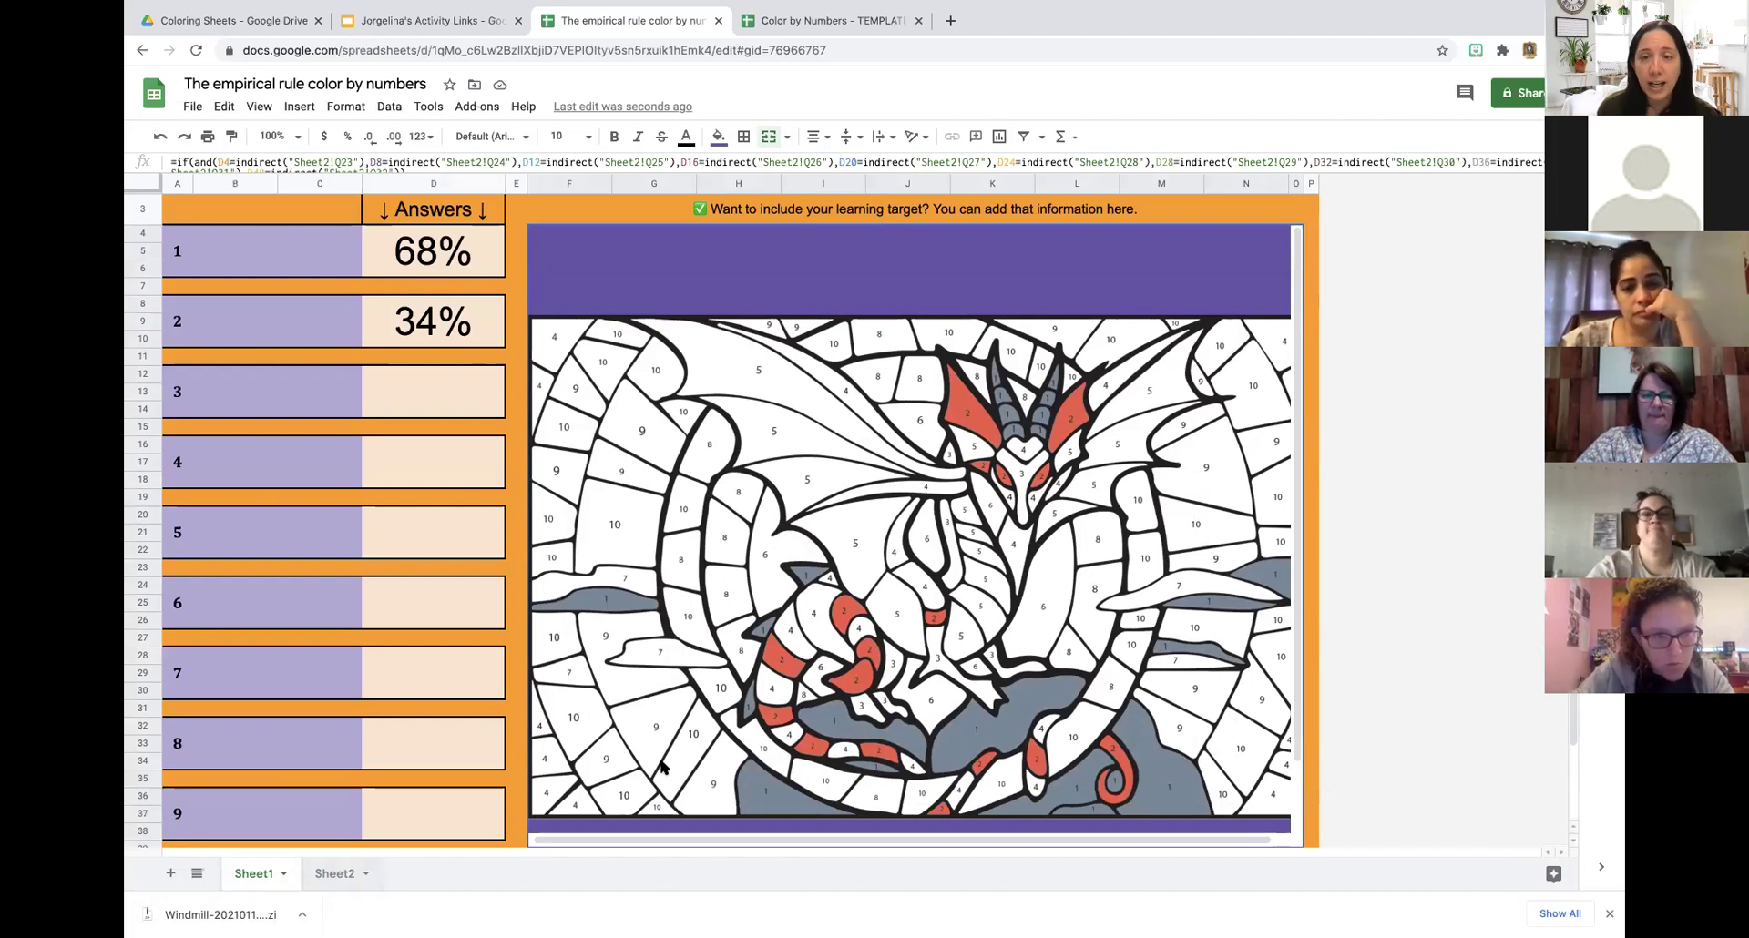
pyautogui.click(330, 872)
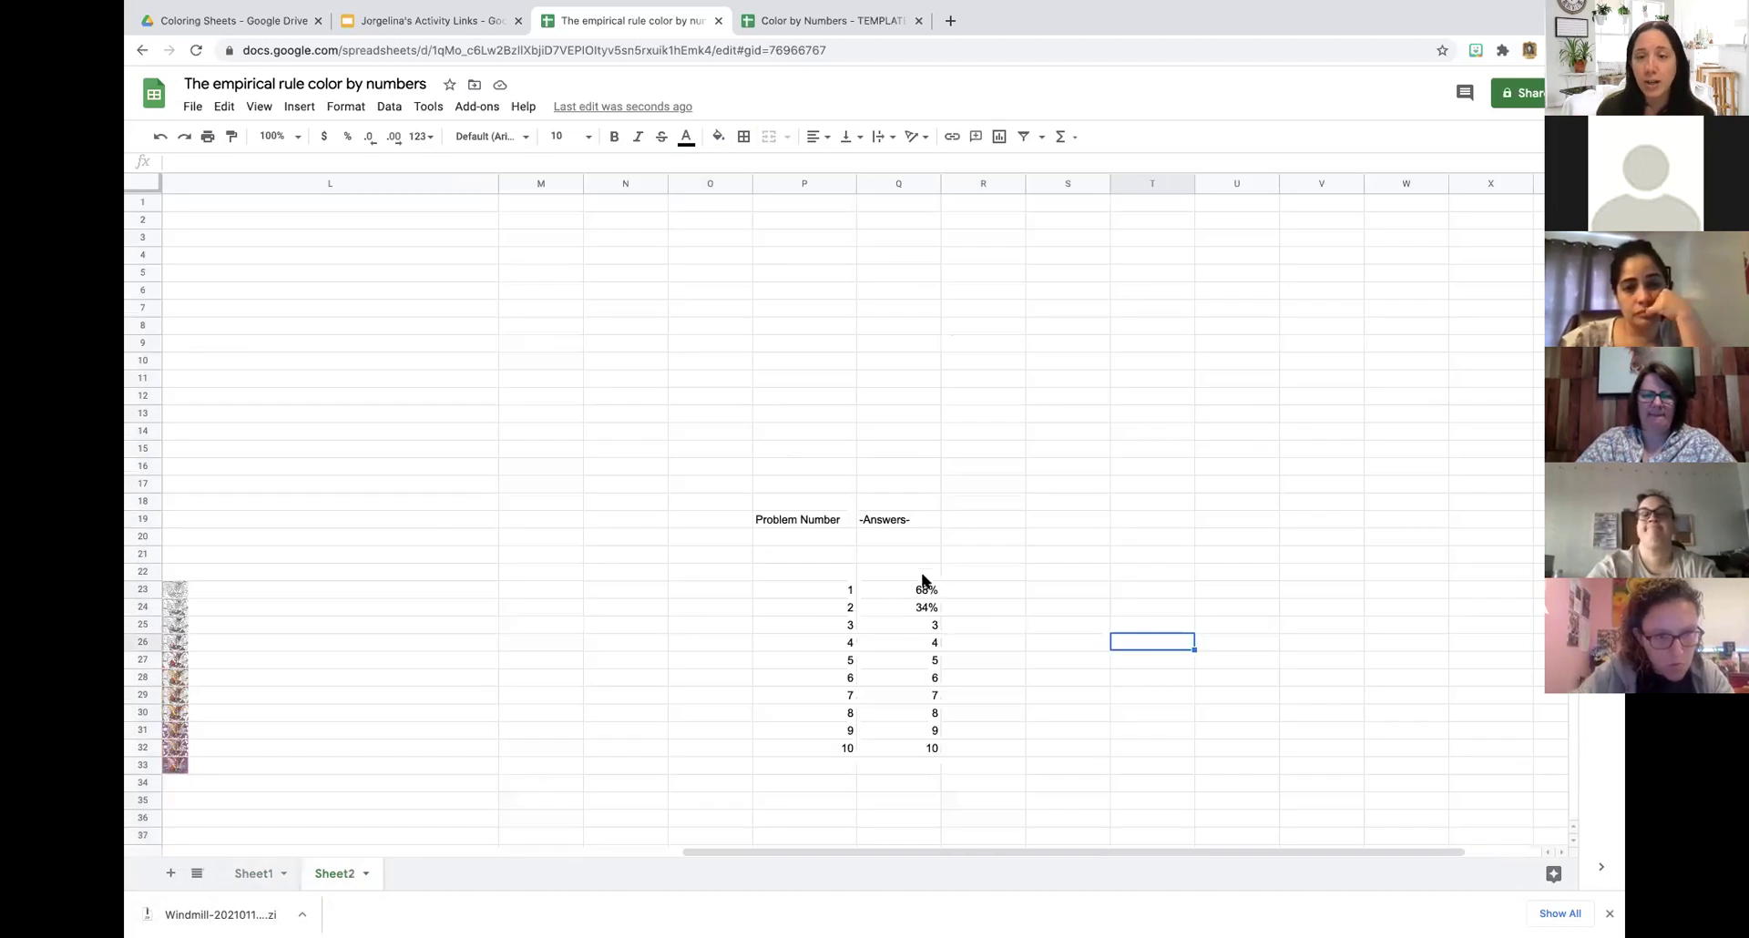
pyautogui.click(255, 873)
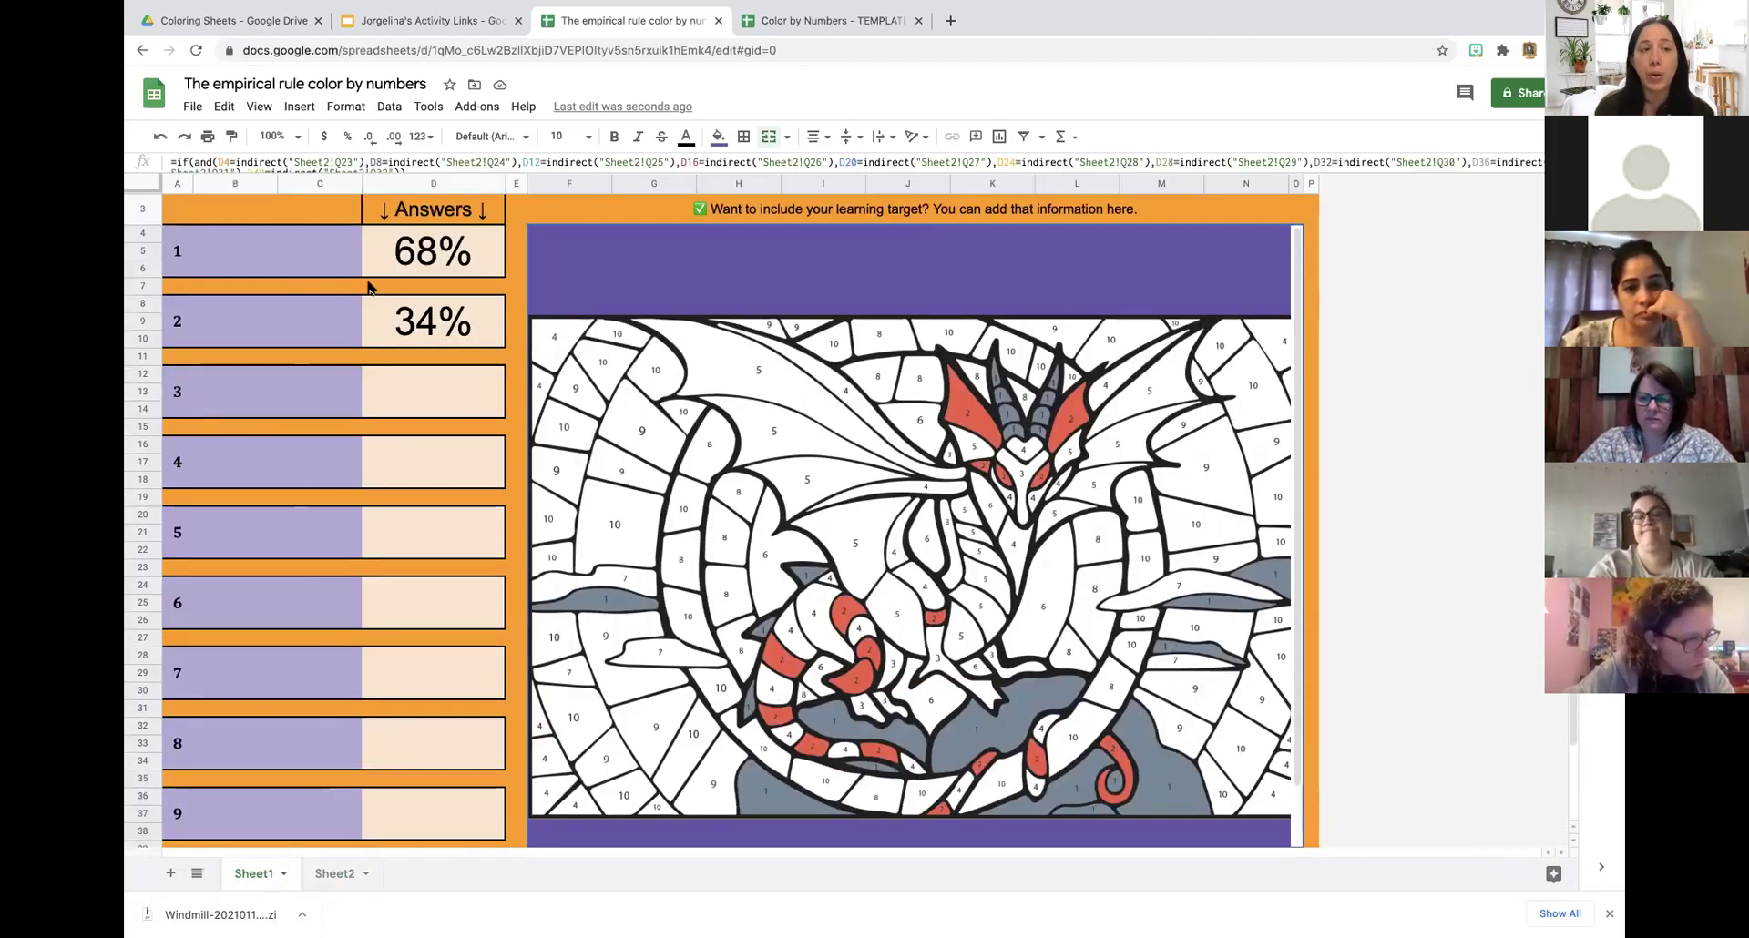
# Start the problem 1 question on Sheet1 with the text "How much per".
pyautogui.click(297, 271)
pyautogui.write('o')
pyautogui.write('How much per')
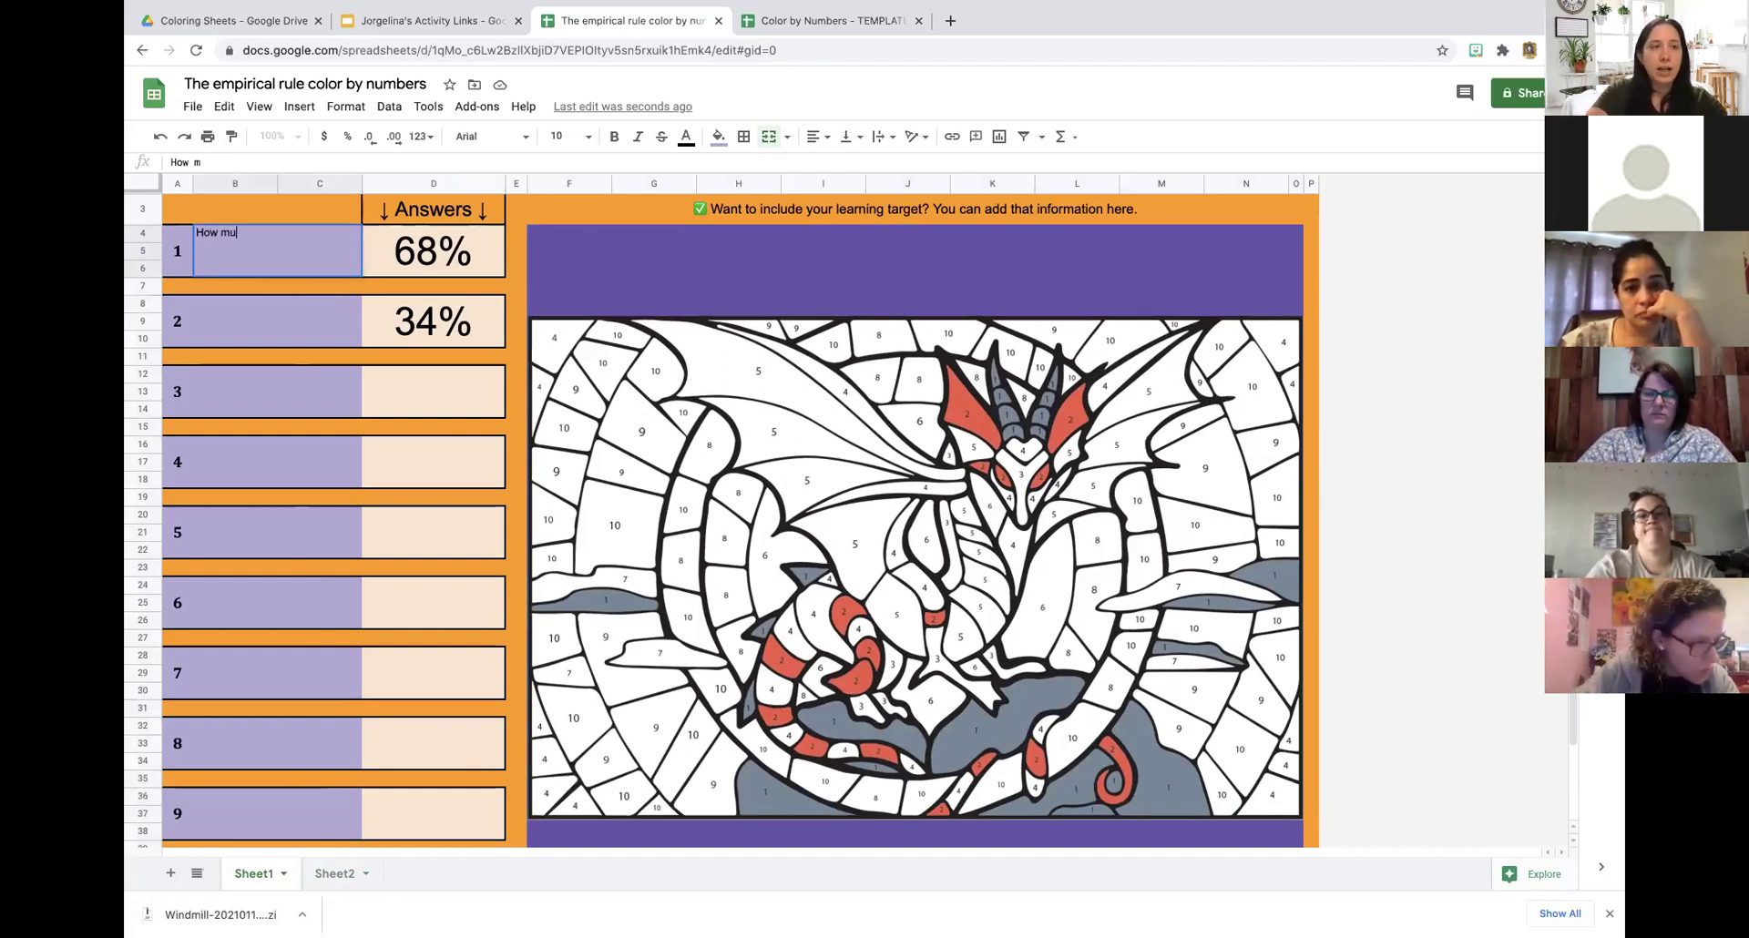
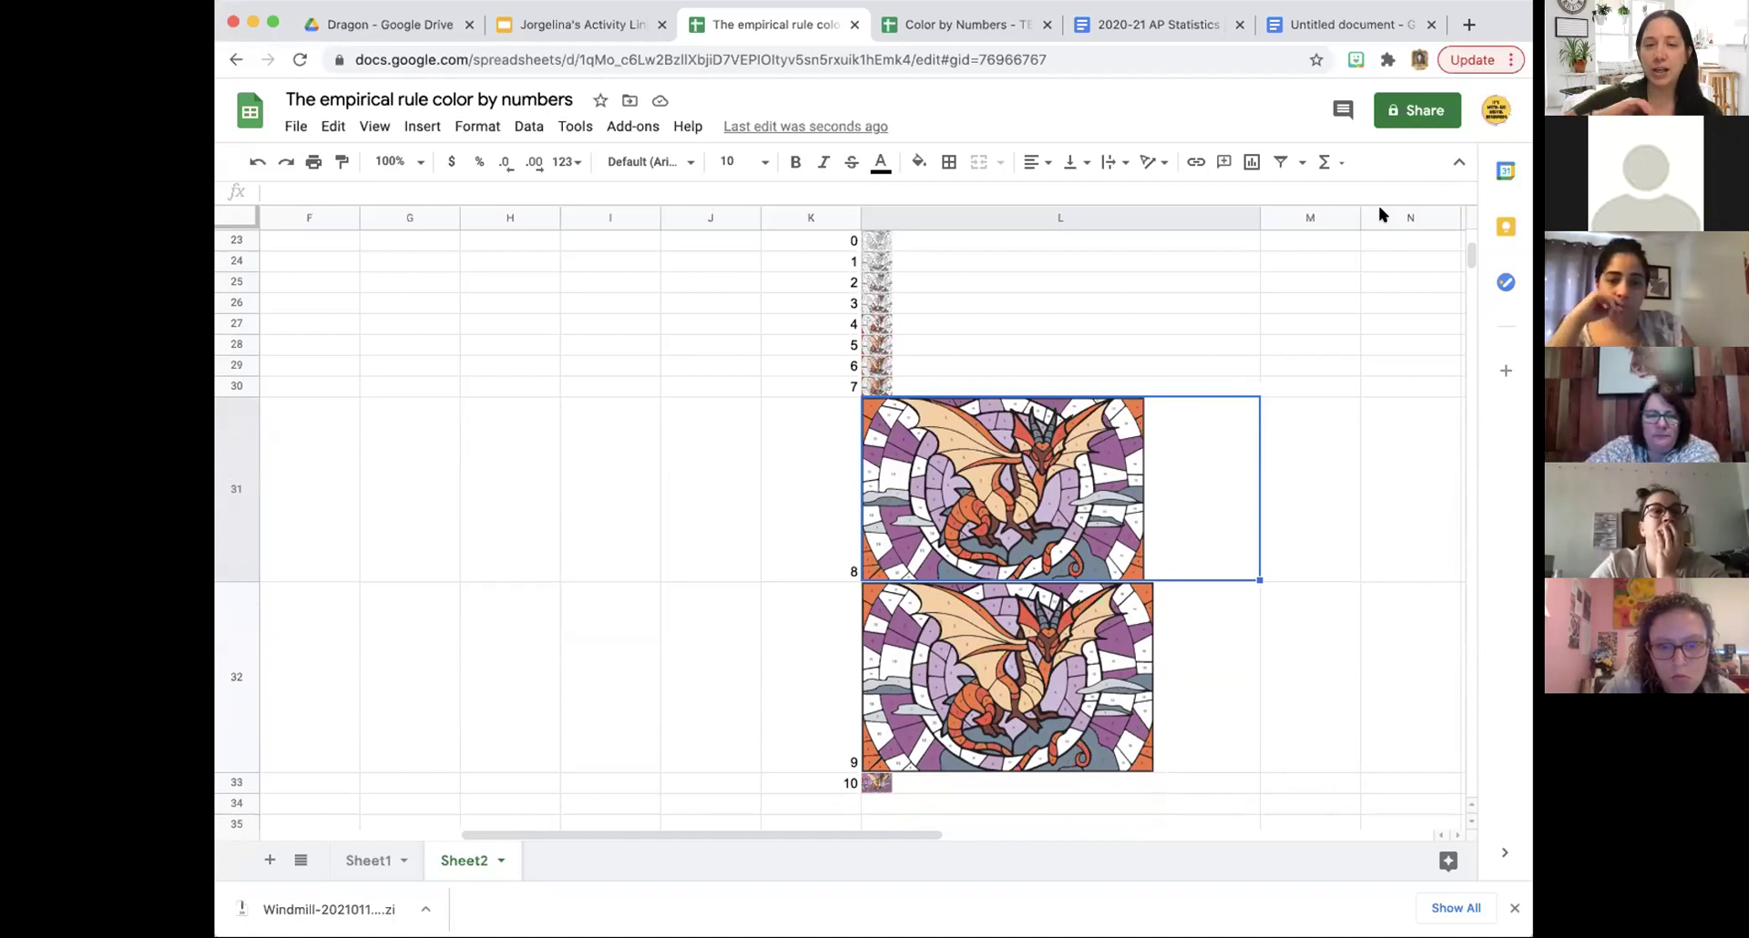
# Replace the picture beside number 8 on Sheet2 with an uploaded in-cell dragon image whose number 9 areas are uncolored.
pyautogui.press('Delete')
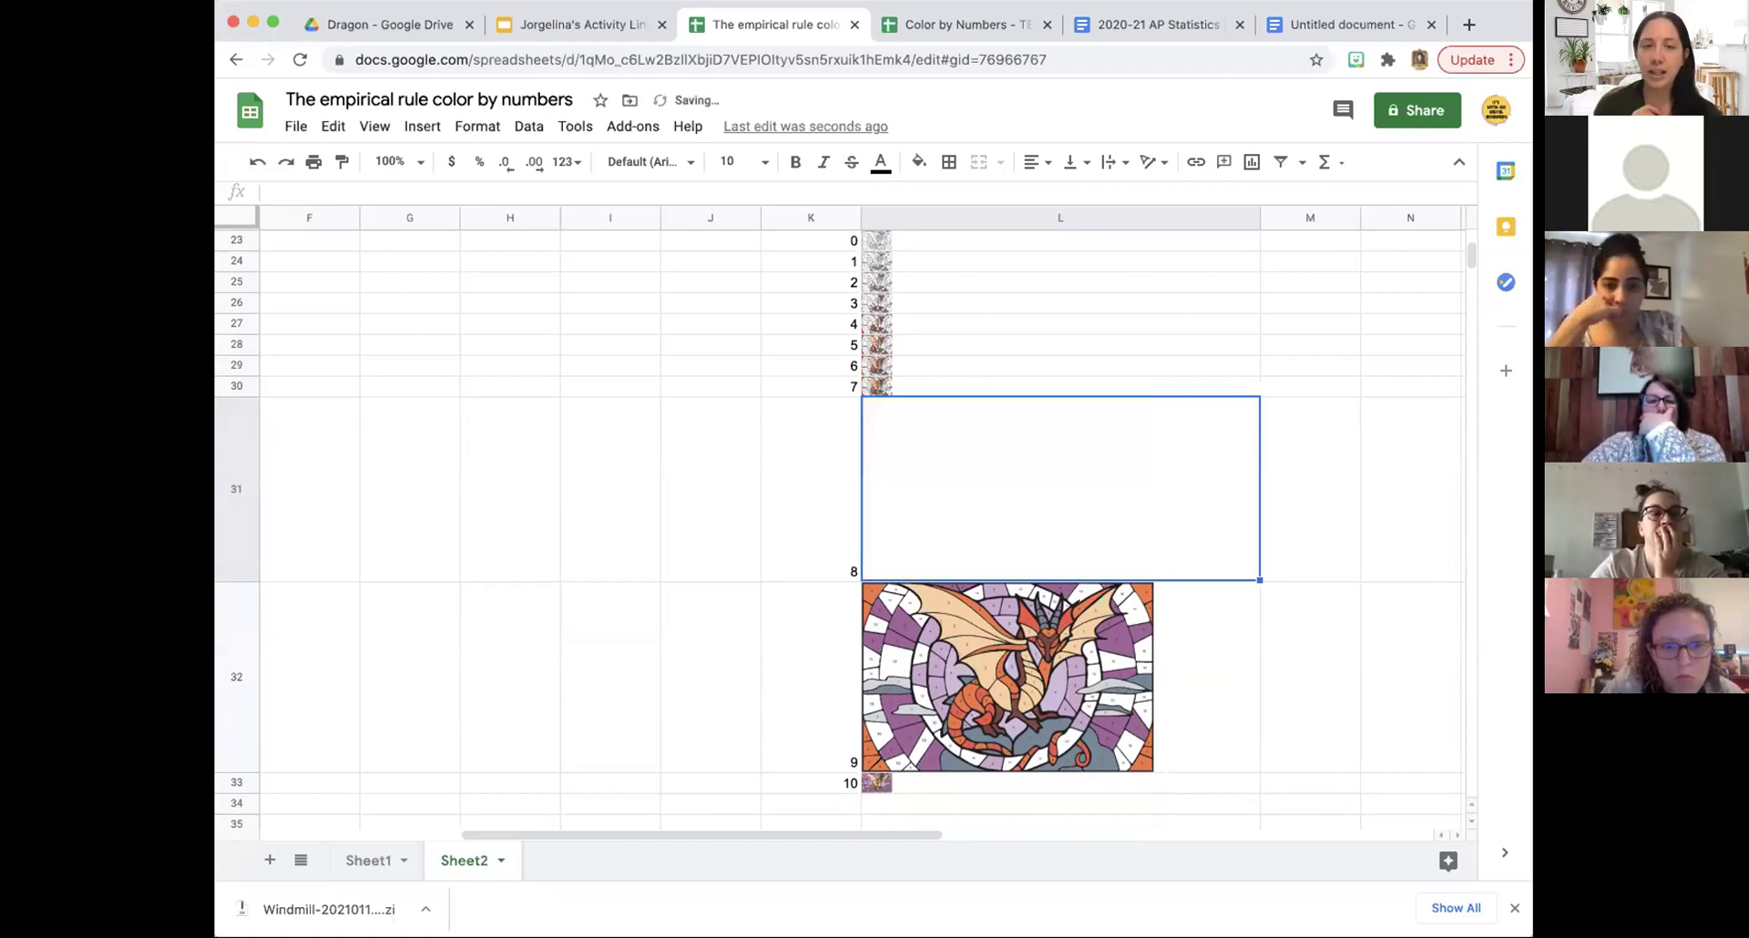
pyautogui.click(809, 534)
pyautogui.click(953, 516)
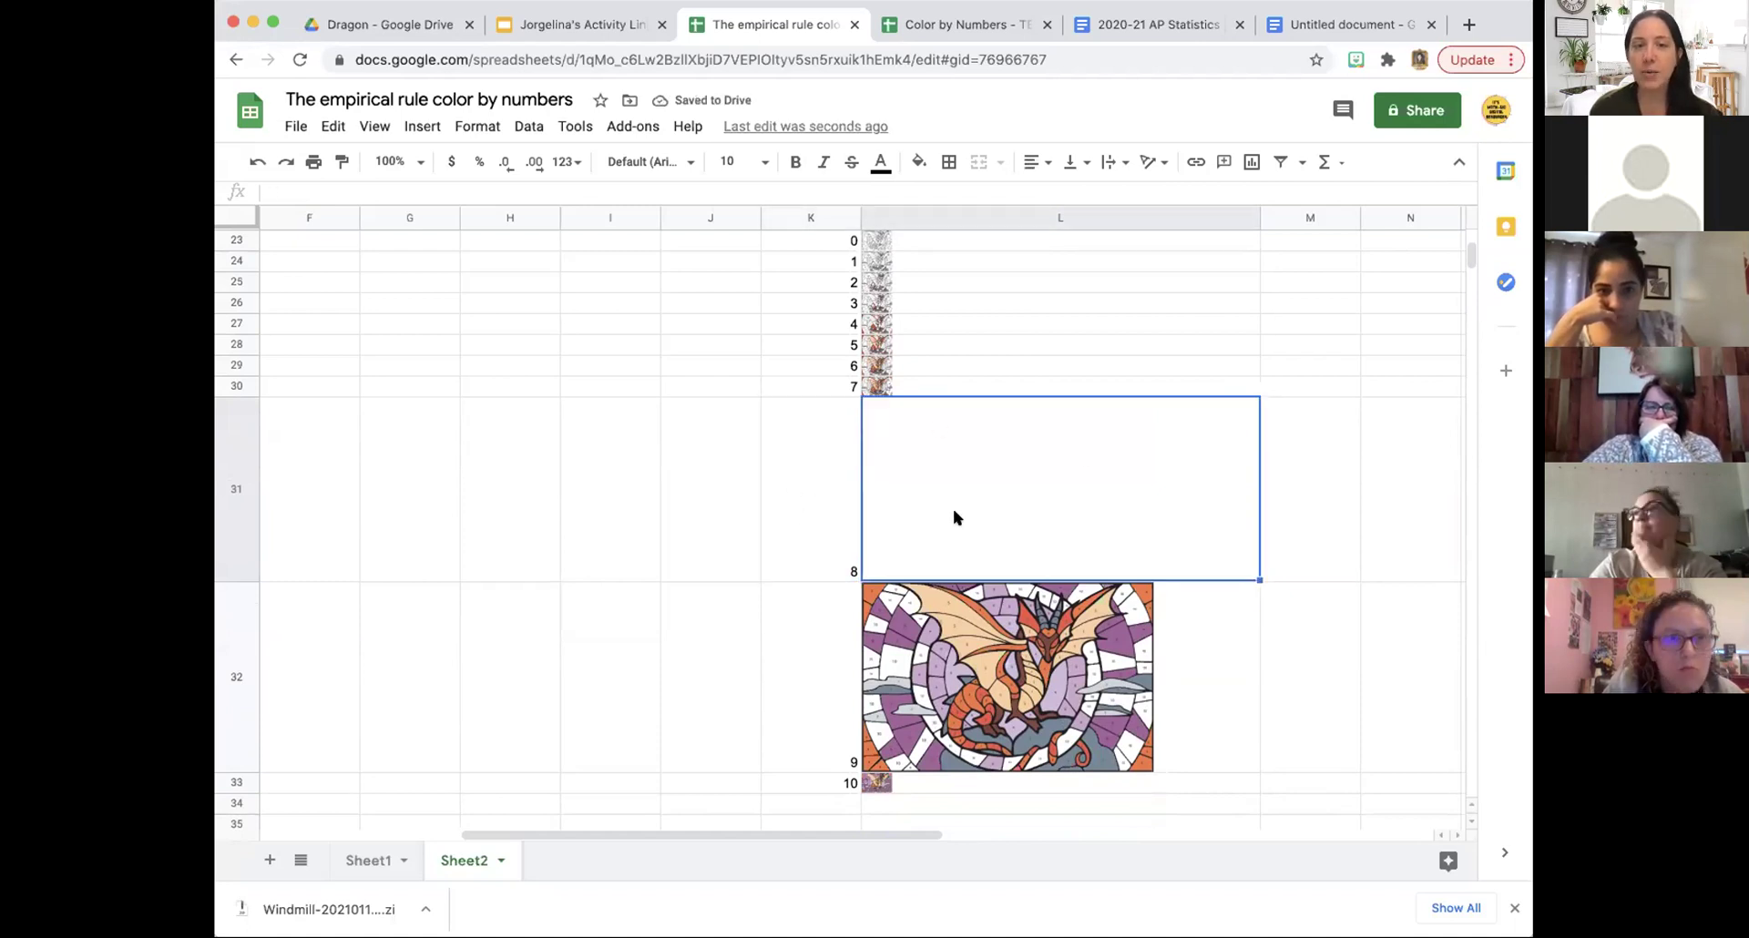
pyautogui.click(420, 128)
pyautogui.moveTo(520, 435)
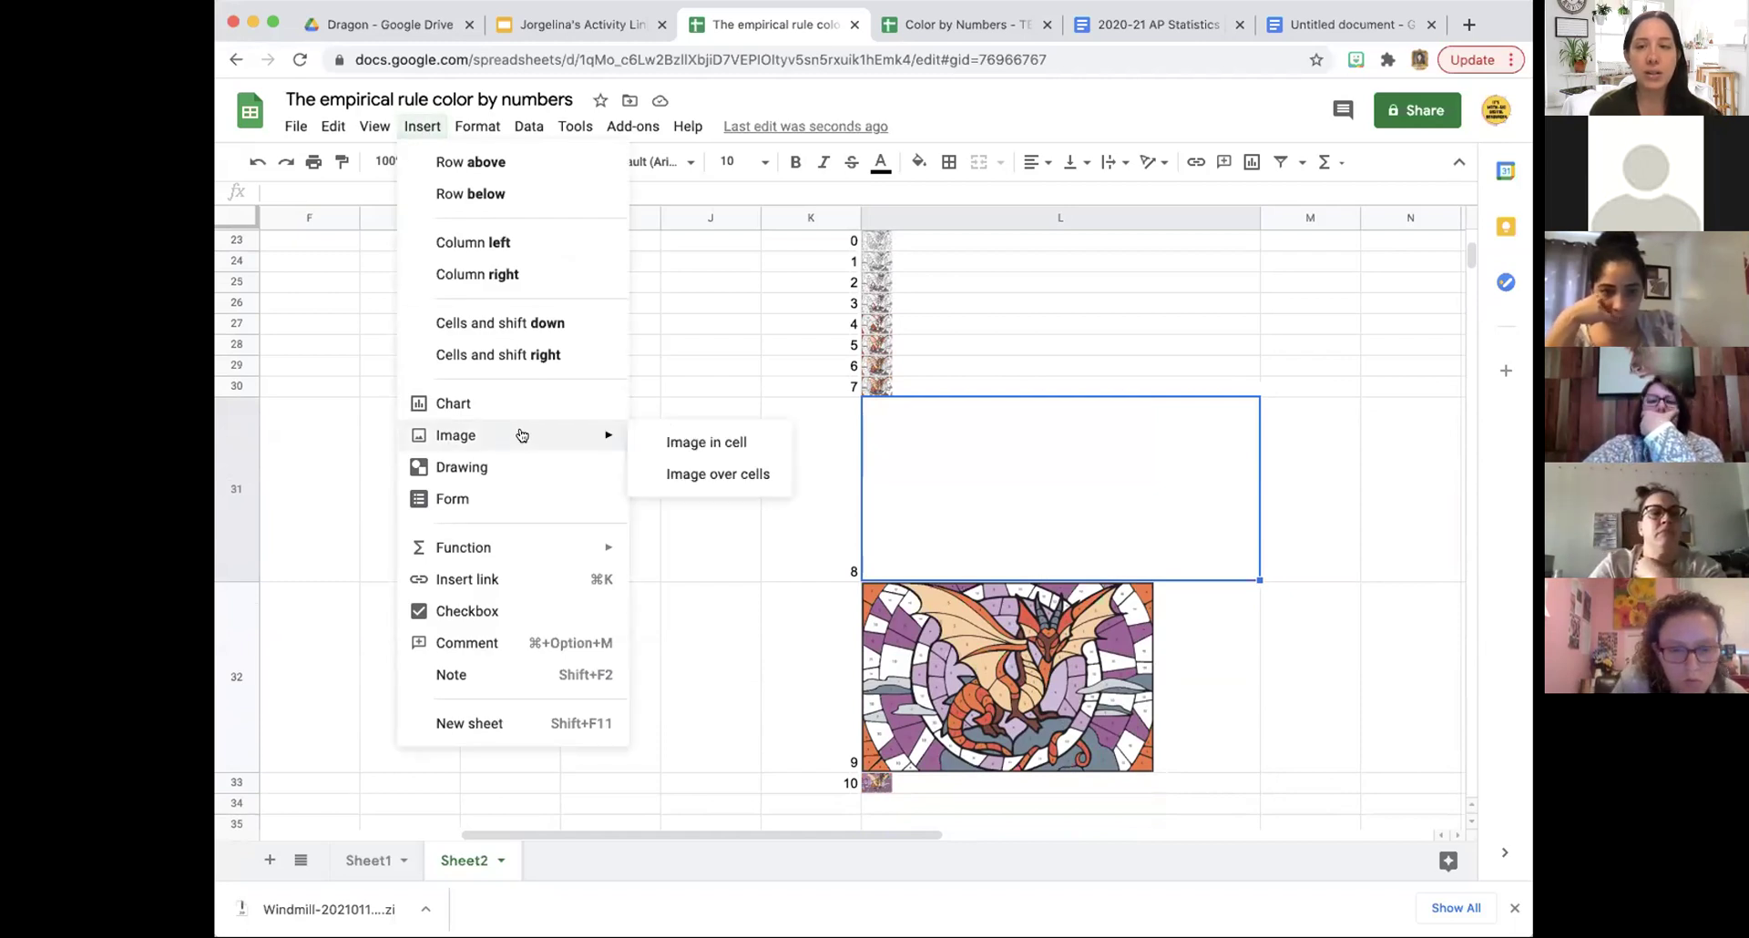
pyautogui.click(674, 442)
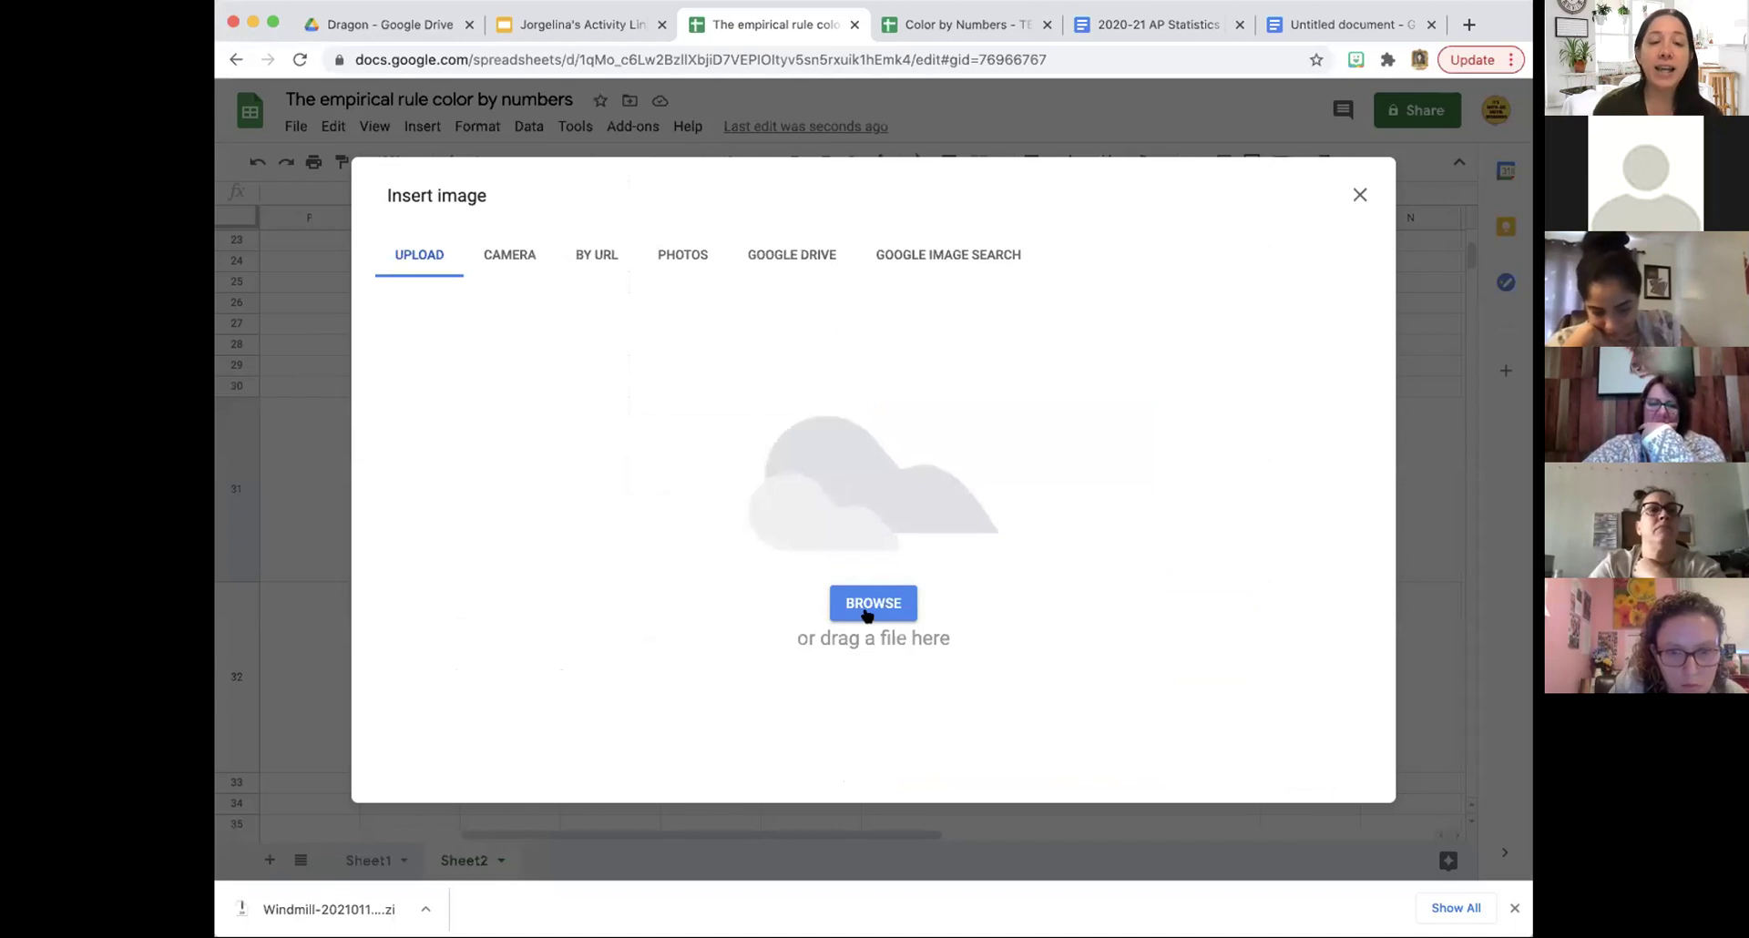
pyautogui.click(868, 610)
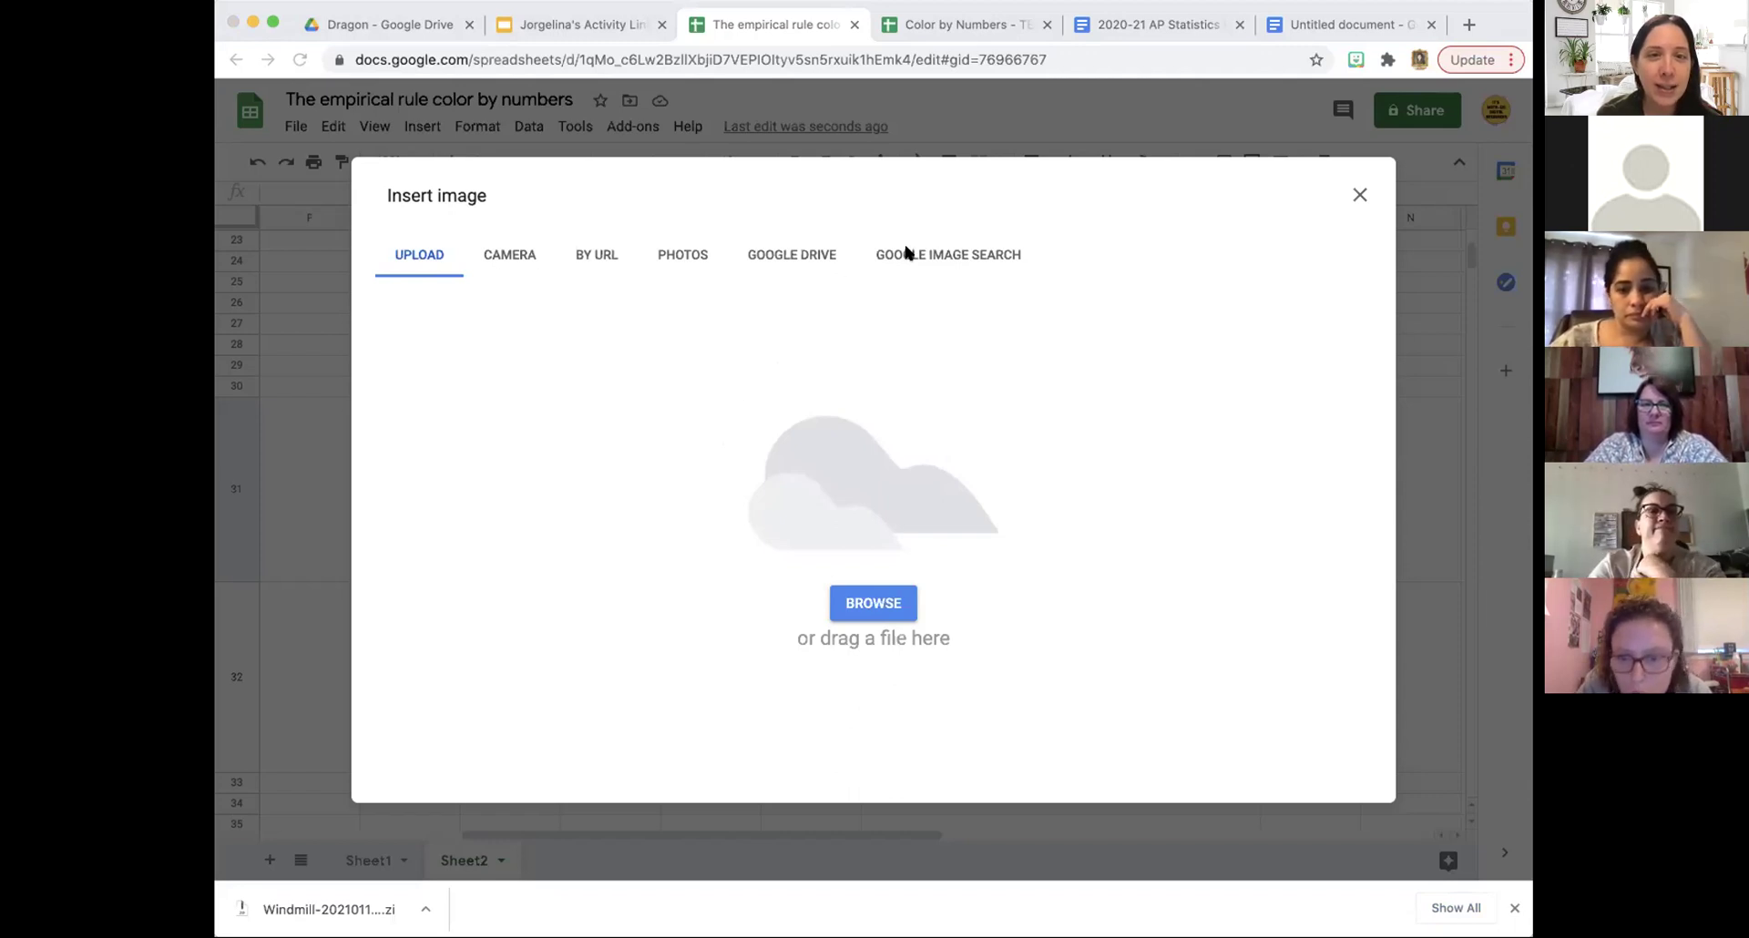
pyautogui.click(1218, 495)
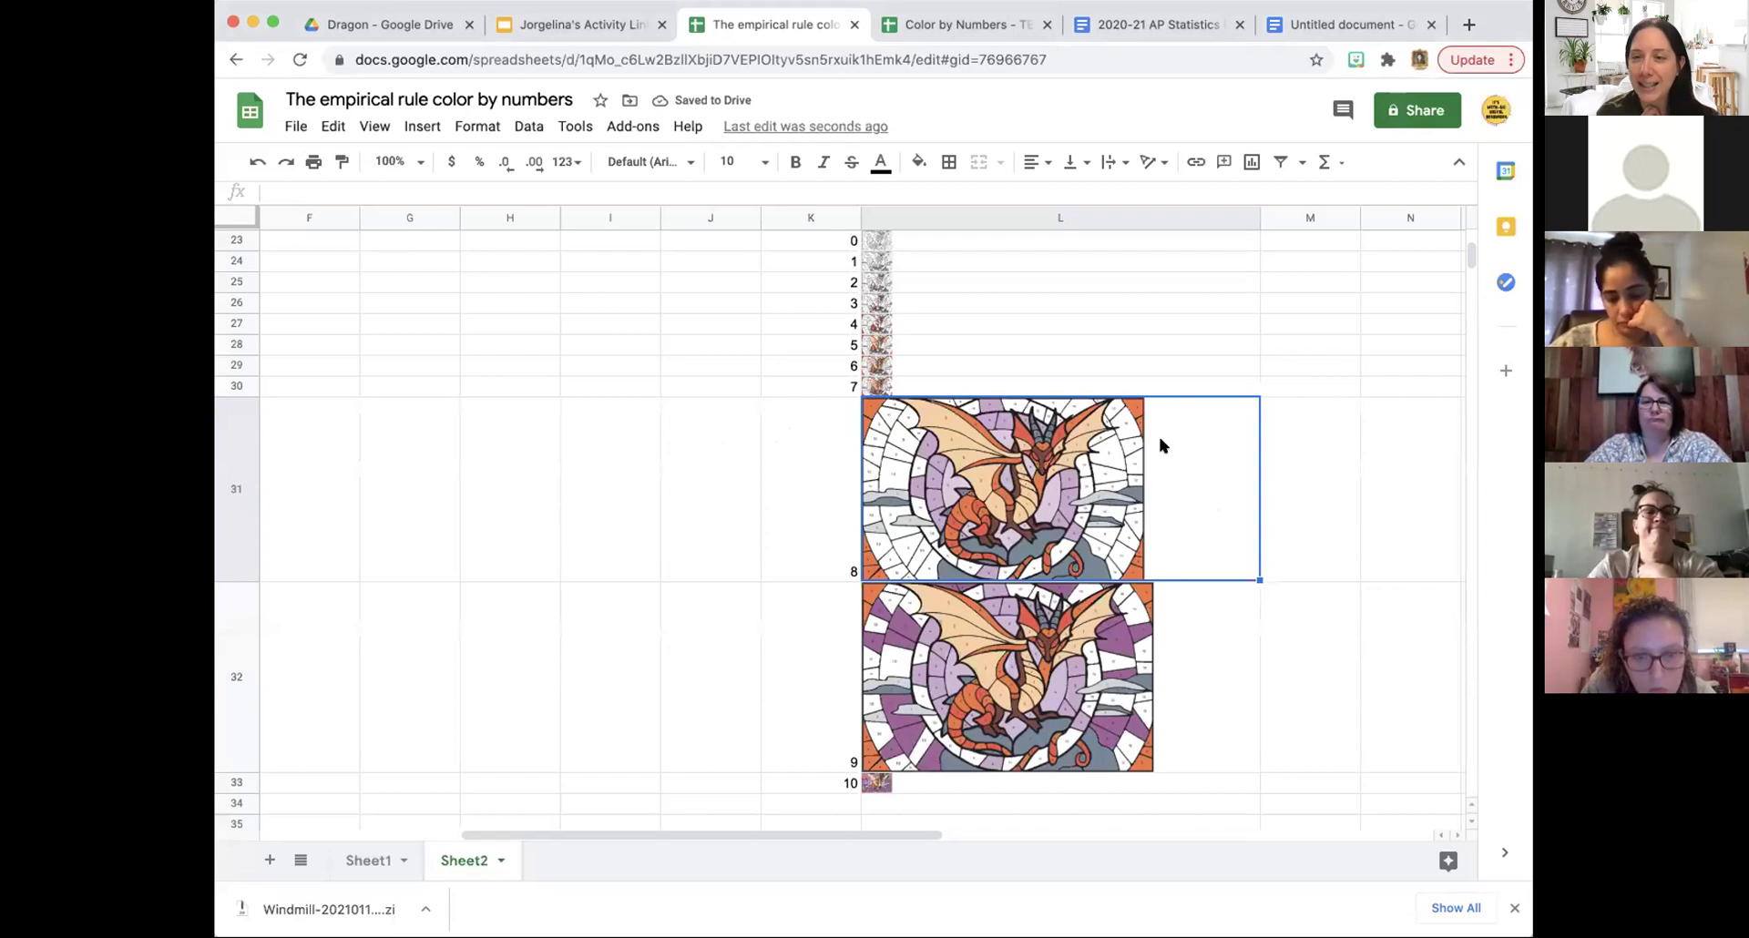
# Clear the answers to problems 10, 9 and 8 on Sheet1 to test the picture's coloring stages.
pyautogui.click(369, 861)
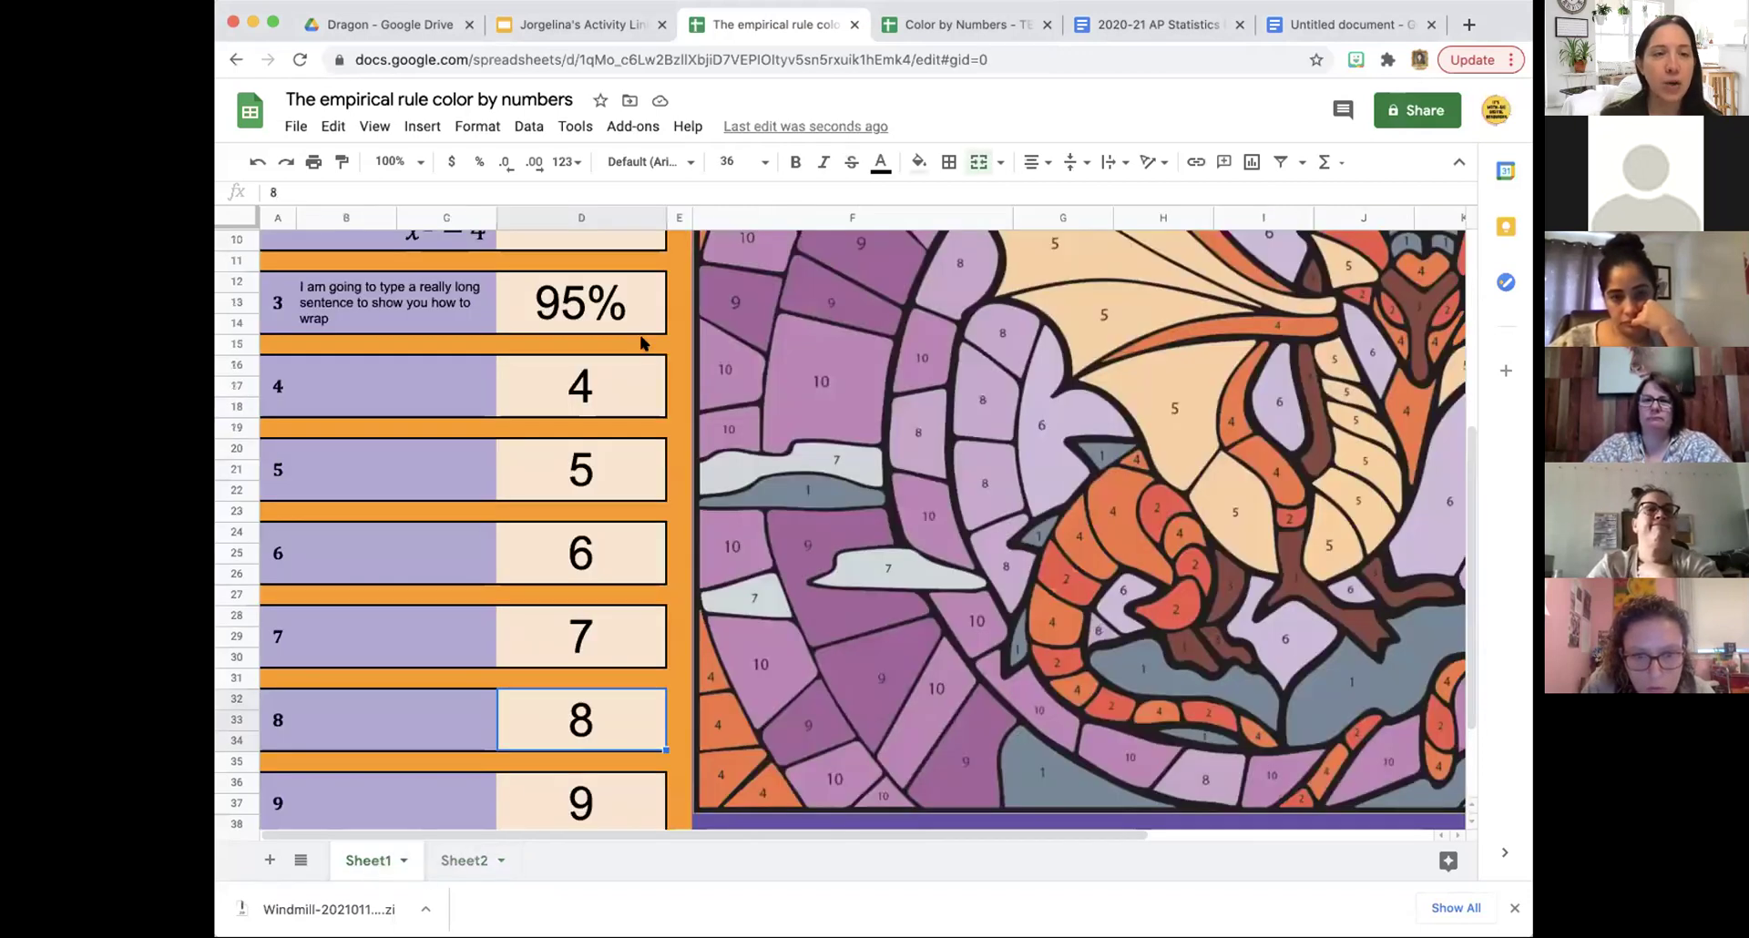
pyautogui.click(273, 25)
pyautogui.click(446, 758)
pyautogui.press('Delete')
pyautogui.press('Up')
pyautogui.press('Up')
pyautogui.press('Delete')
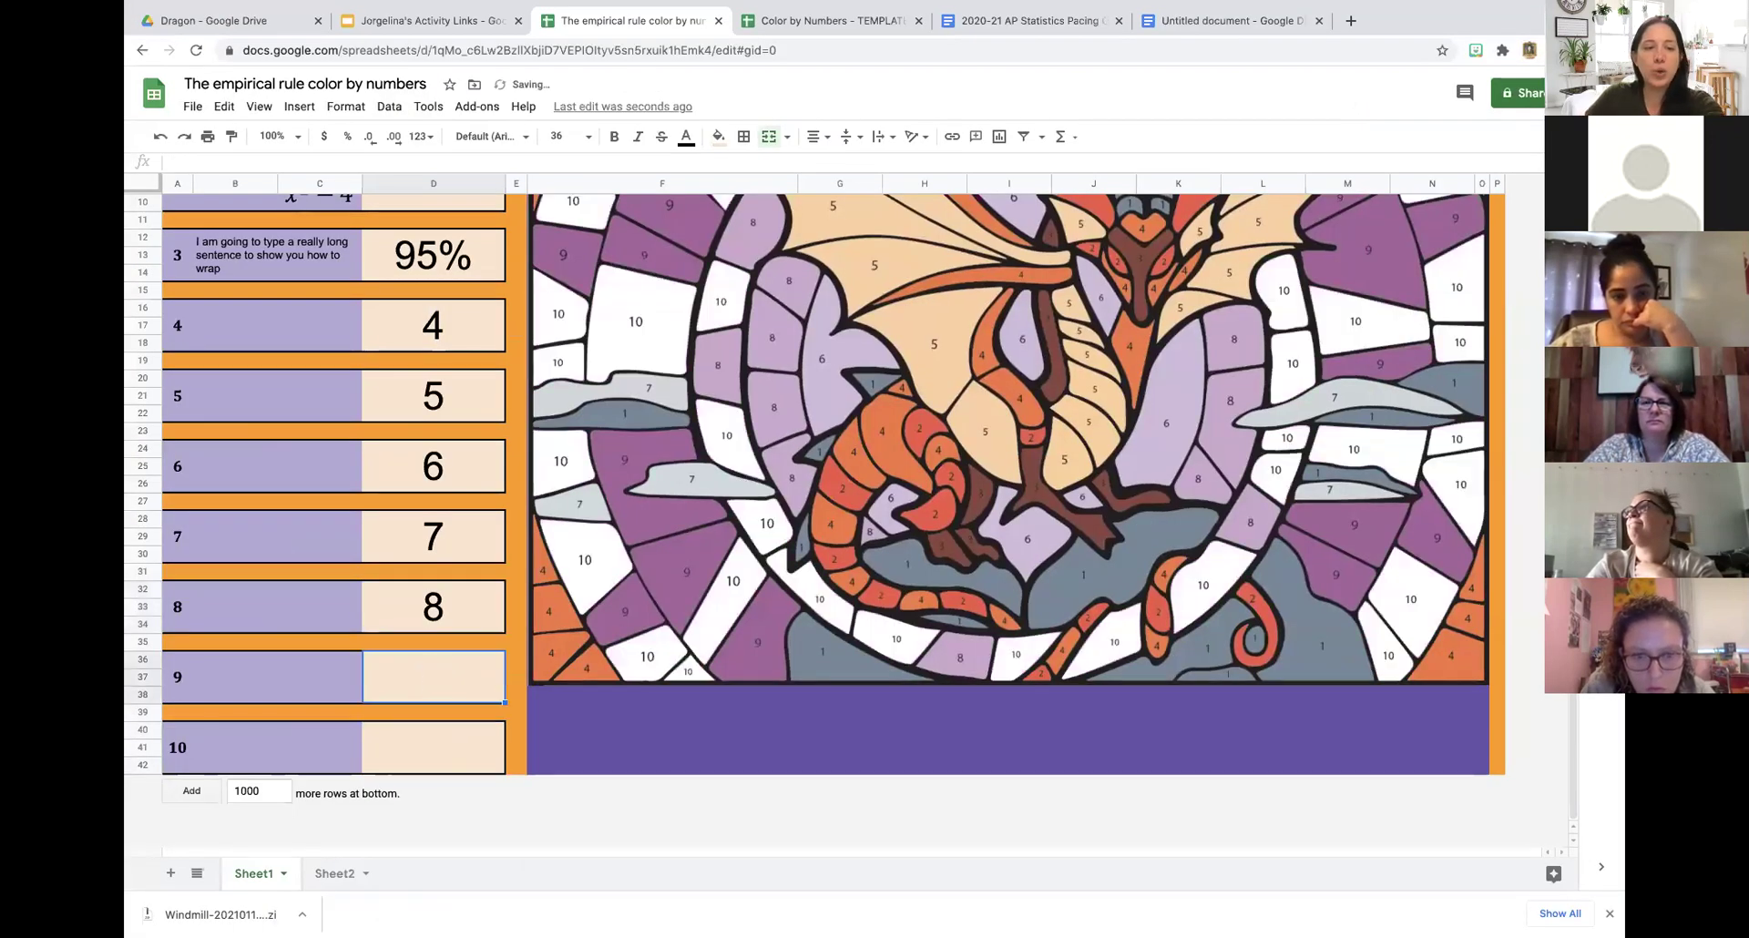
pyautogui.press('Up')
pyautogui.press('Up')
pyautogui.press('Delete')
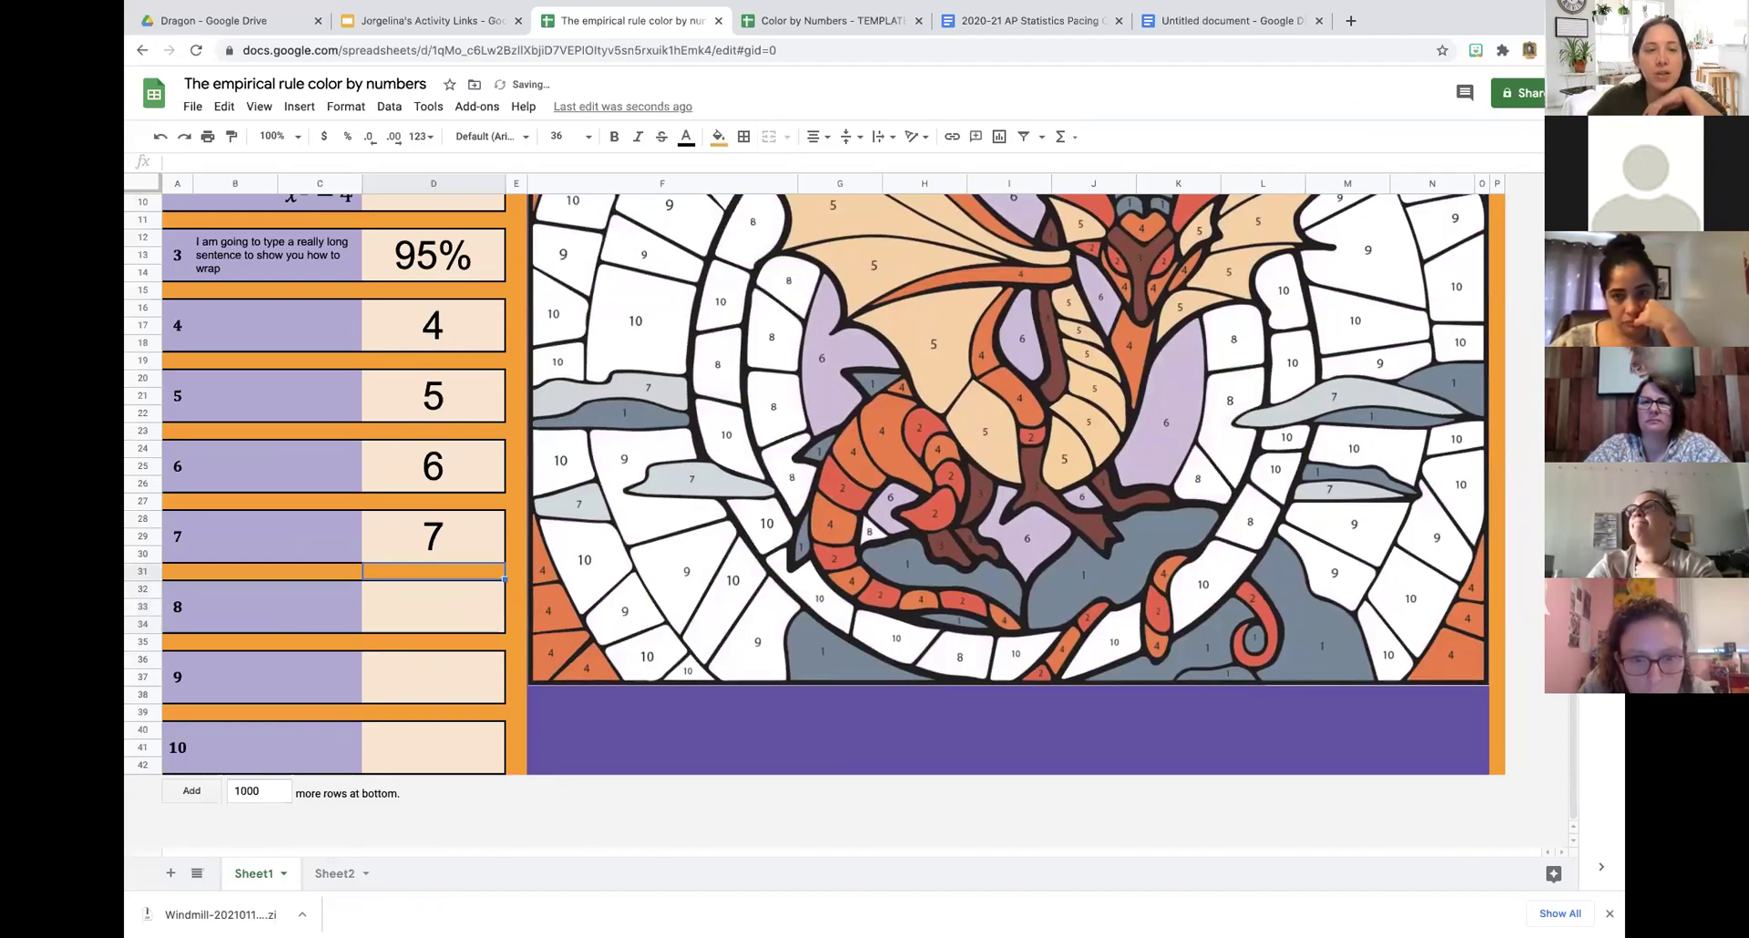
# Re-enter the Sheet1 answers as 8 for problem 8, 9 for problem 9 and 10 for problem 10.
pyautogui.write('8')
pyautogui.press('Return')
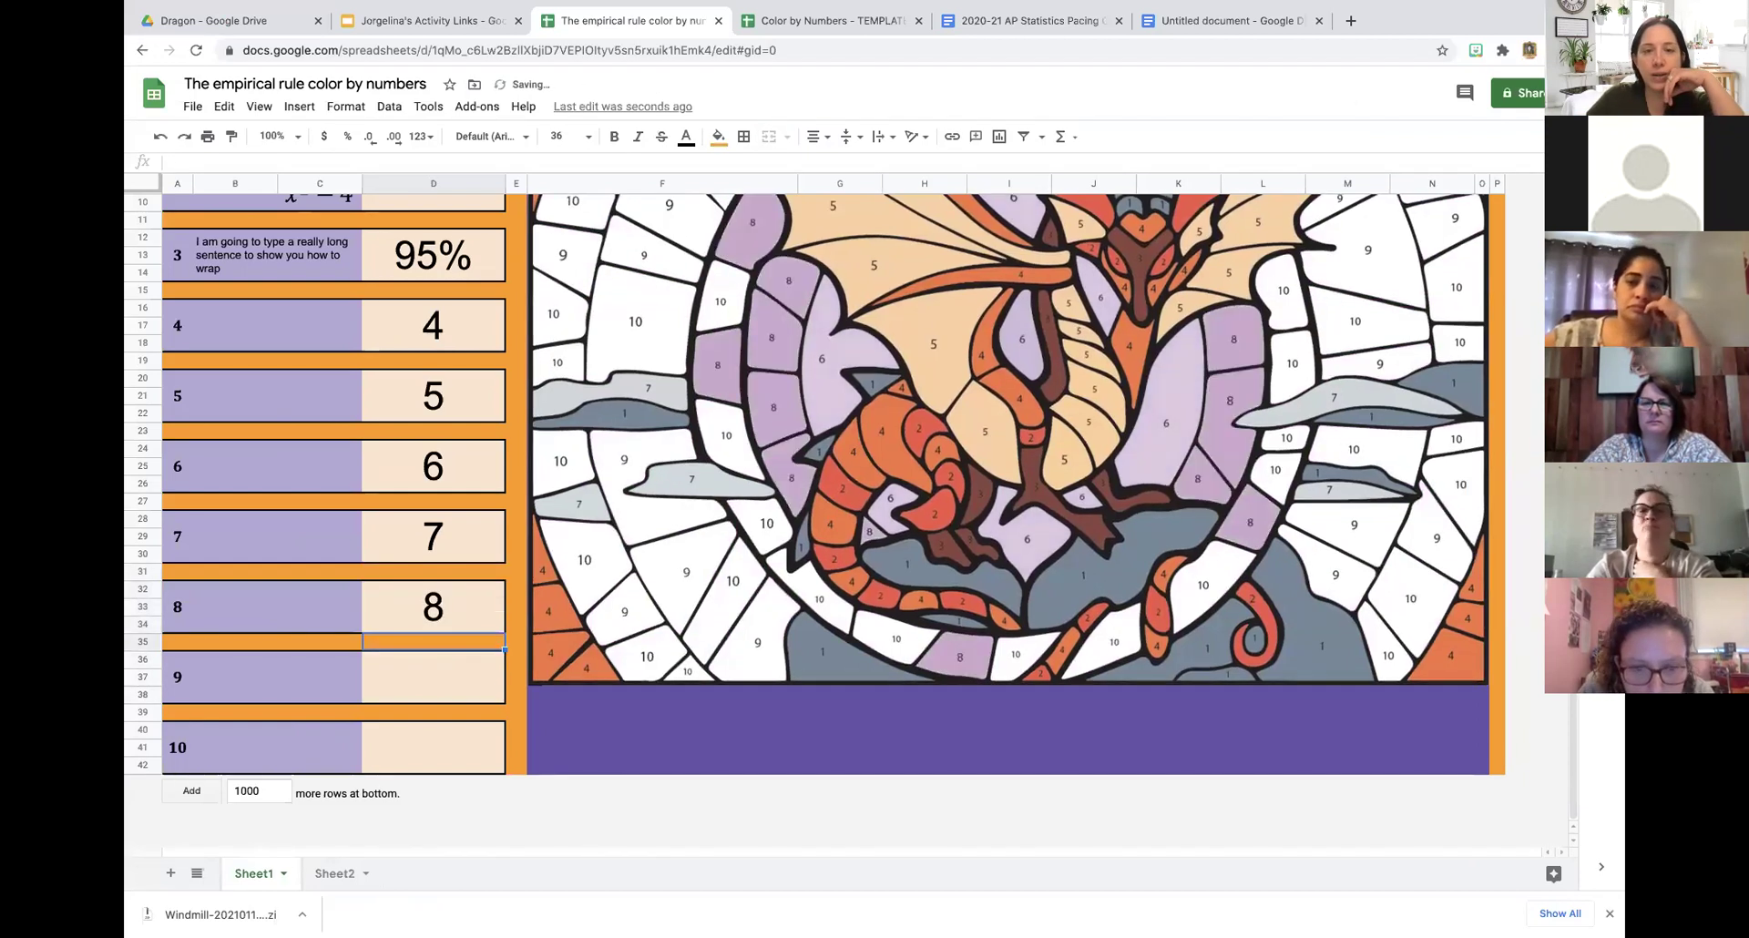
pyautogui.press('Down')
pyautogui.write('9')
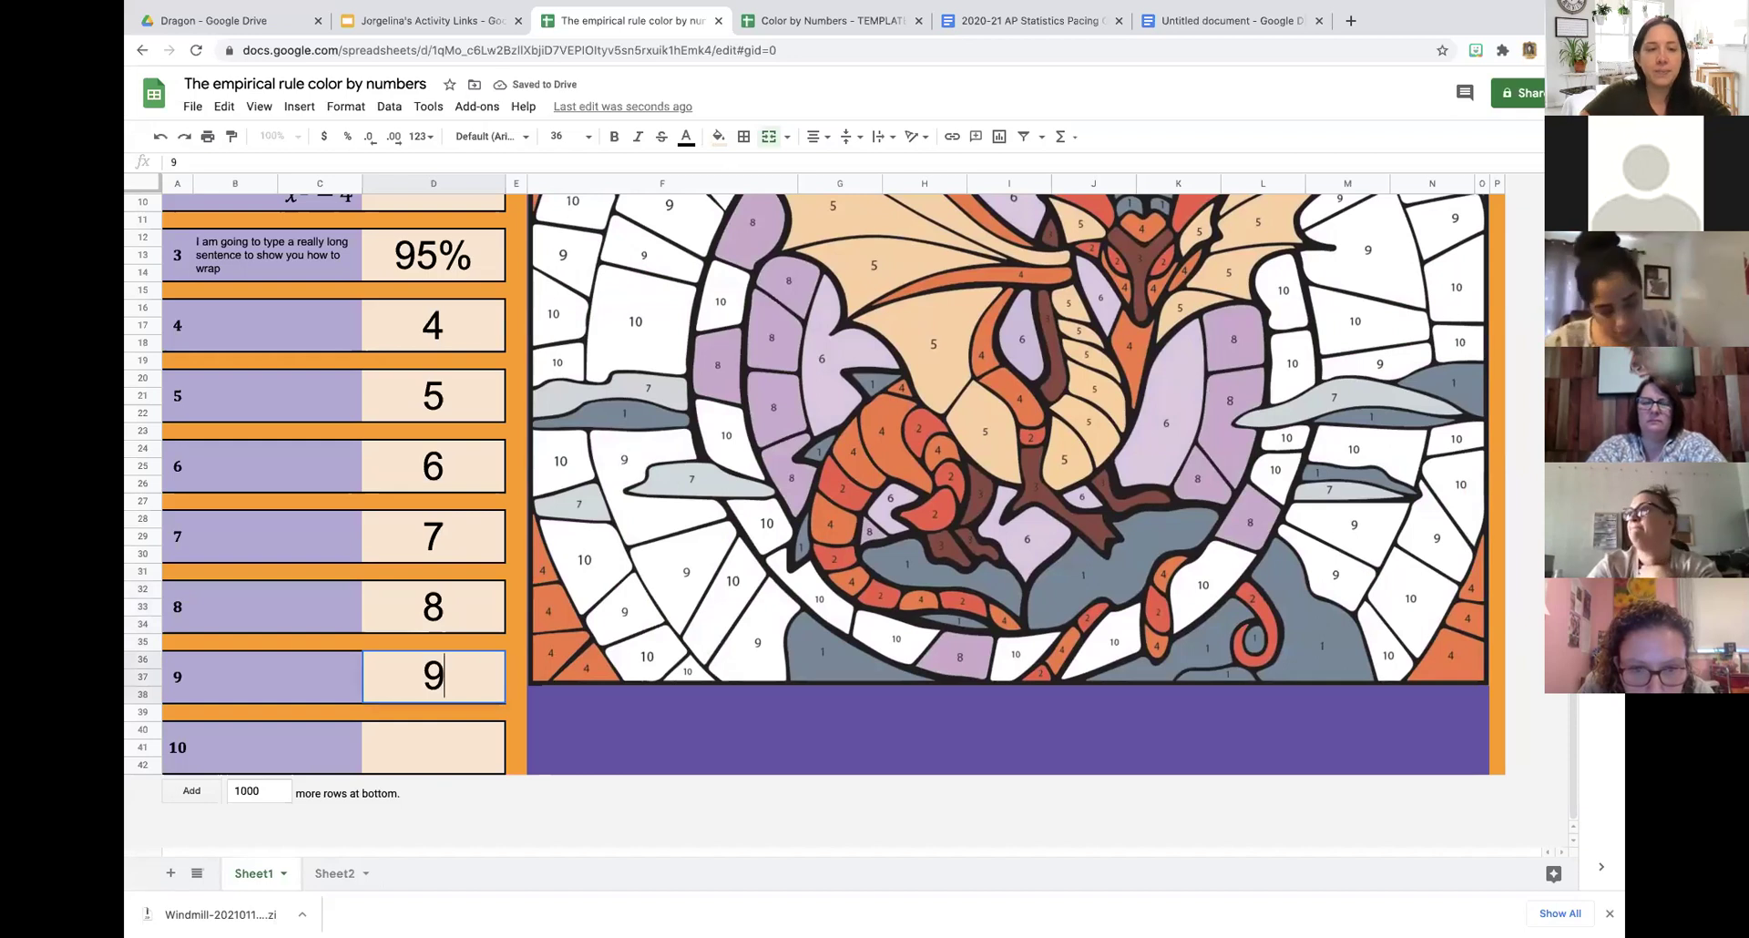
pyautogui.press('Return')
pyautogui.press('Down')
pyautogui.write('10')
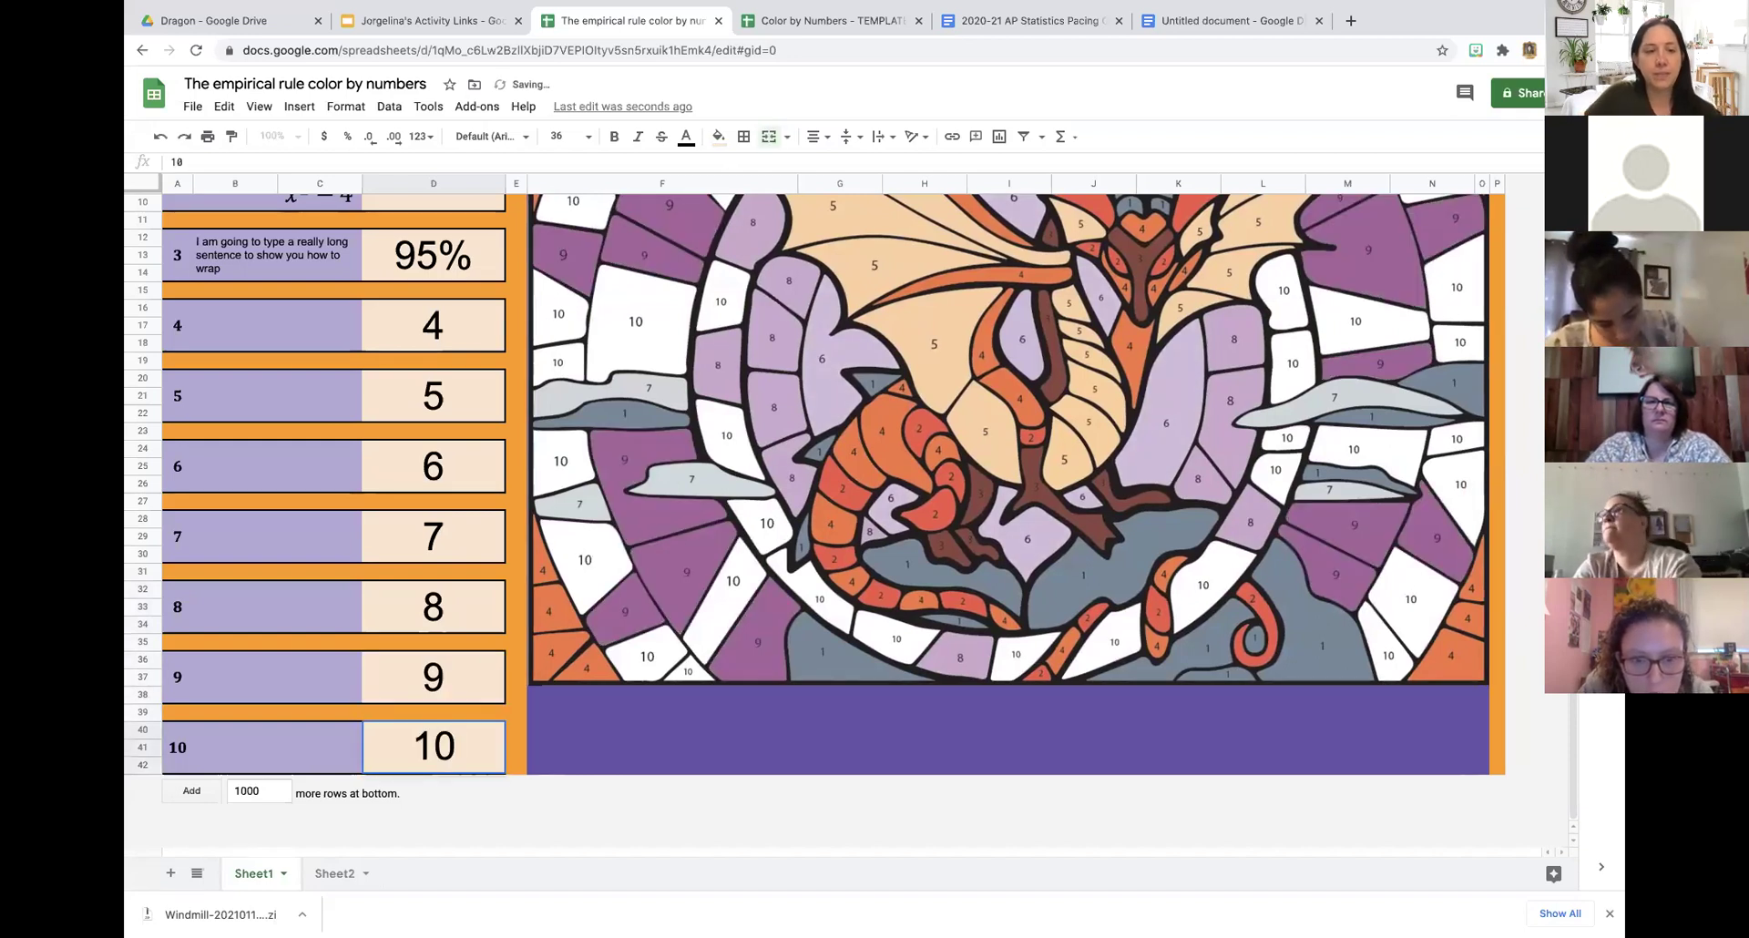
pyautogui.press('Return')
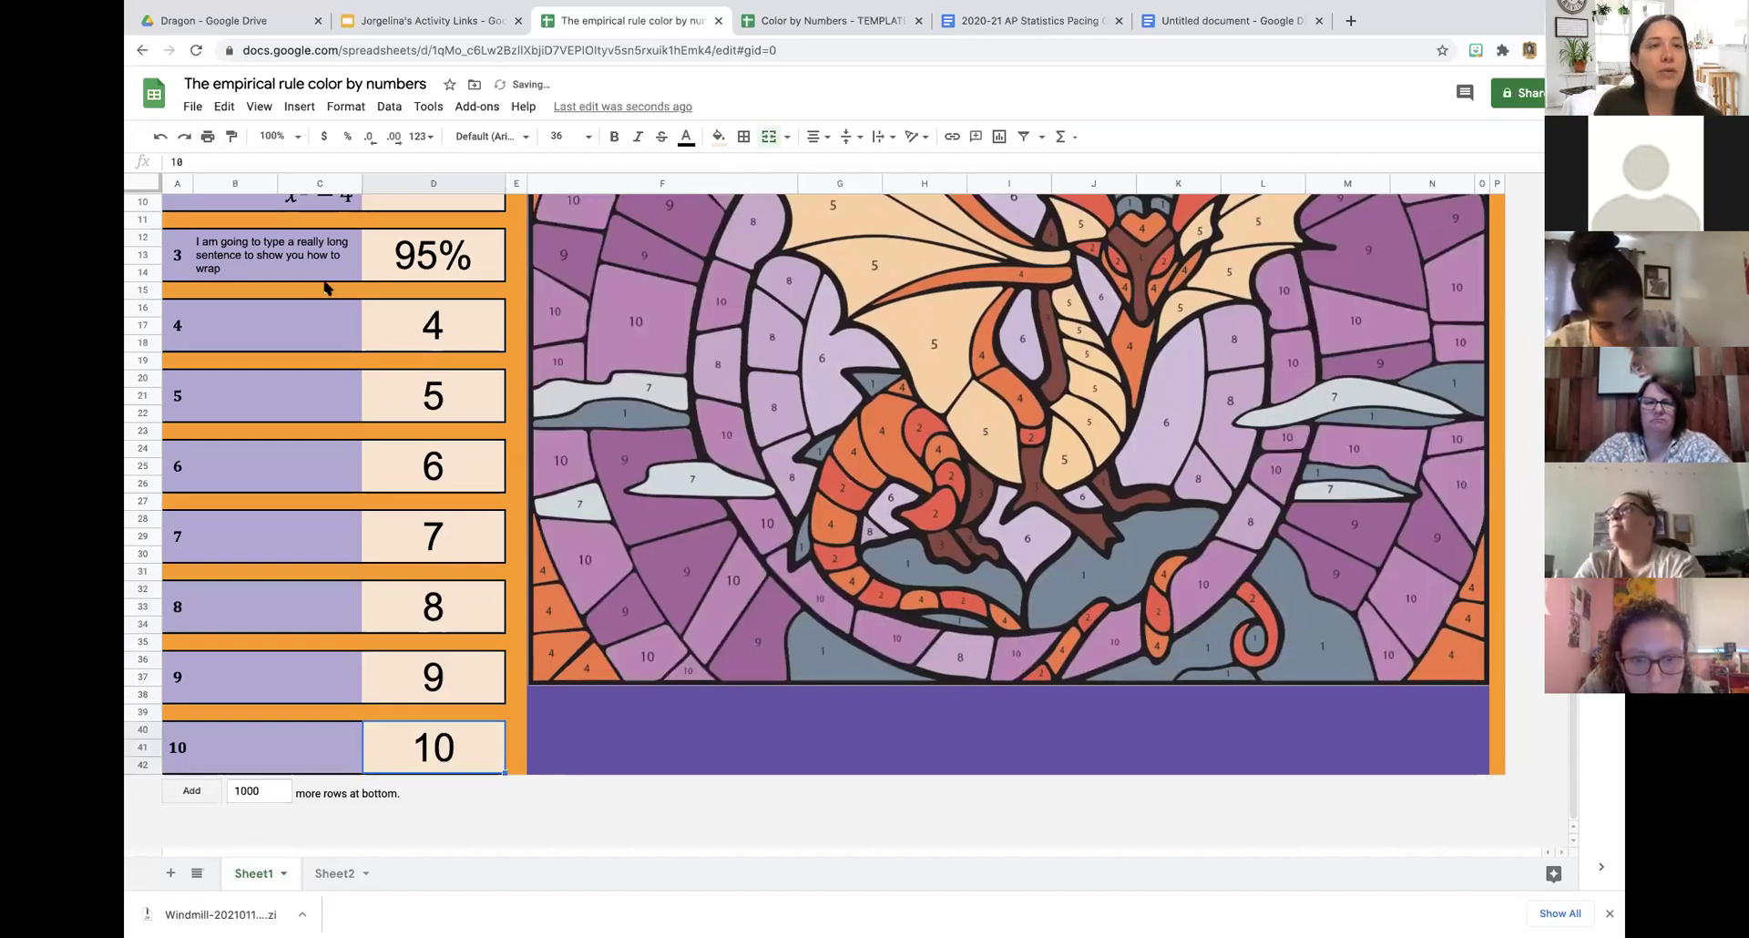
# Switch to the Color by Numbers - TEMPLATE SHARING spreadsheet, dismiss its sharing dialog and bring up the picture column on Sheet2.
pyautogui.click(830, 18)
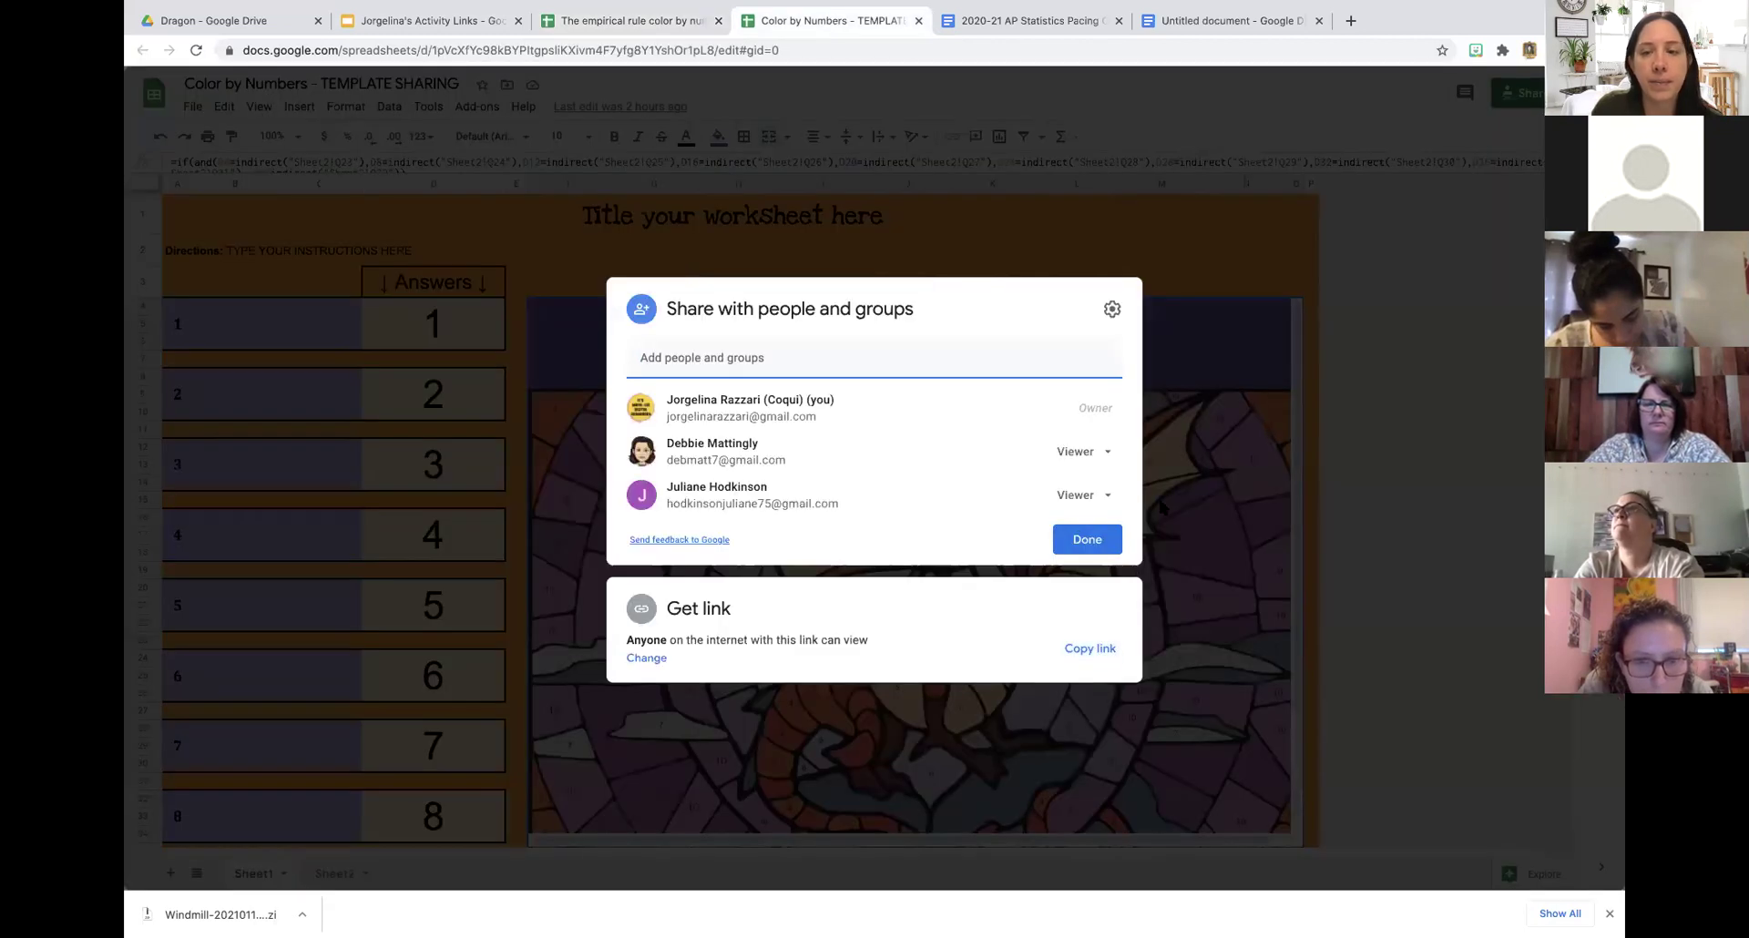
pyautogui.click(1112, 540)
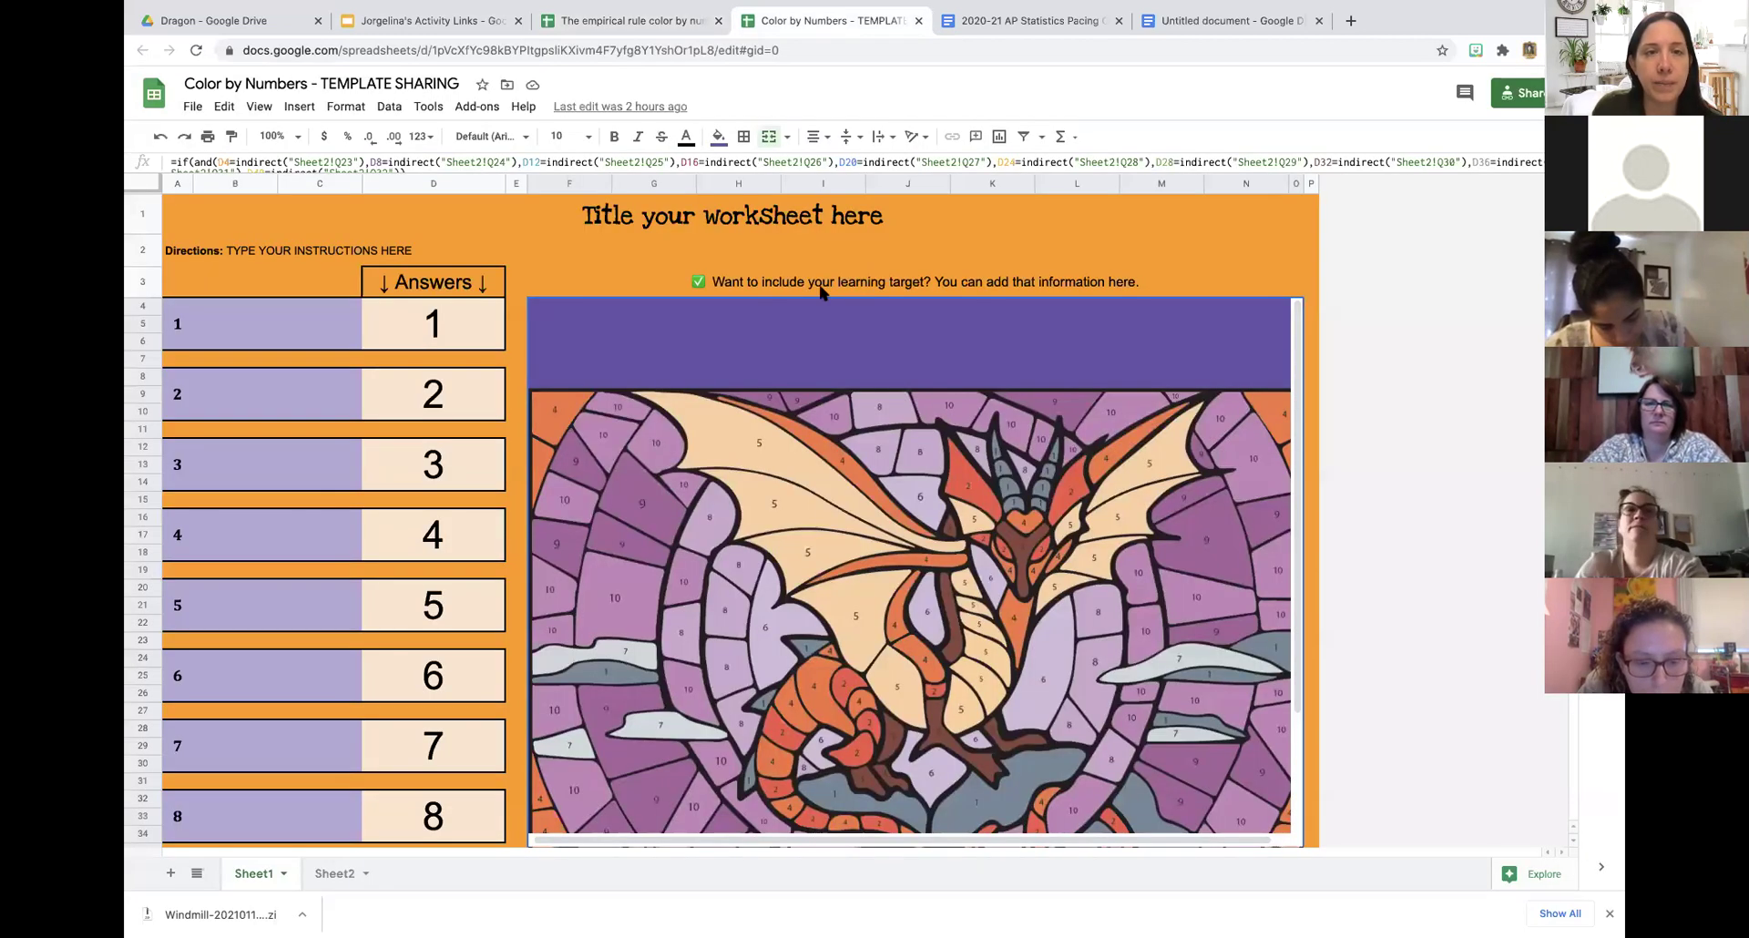
pyautogui.scroll(-3, 383, 638)
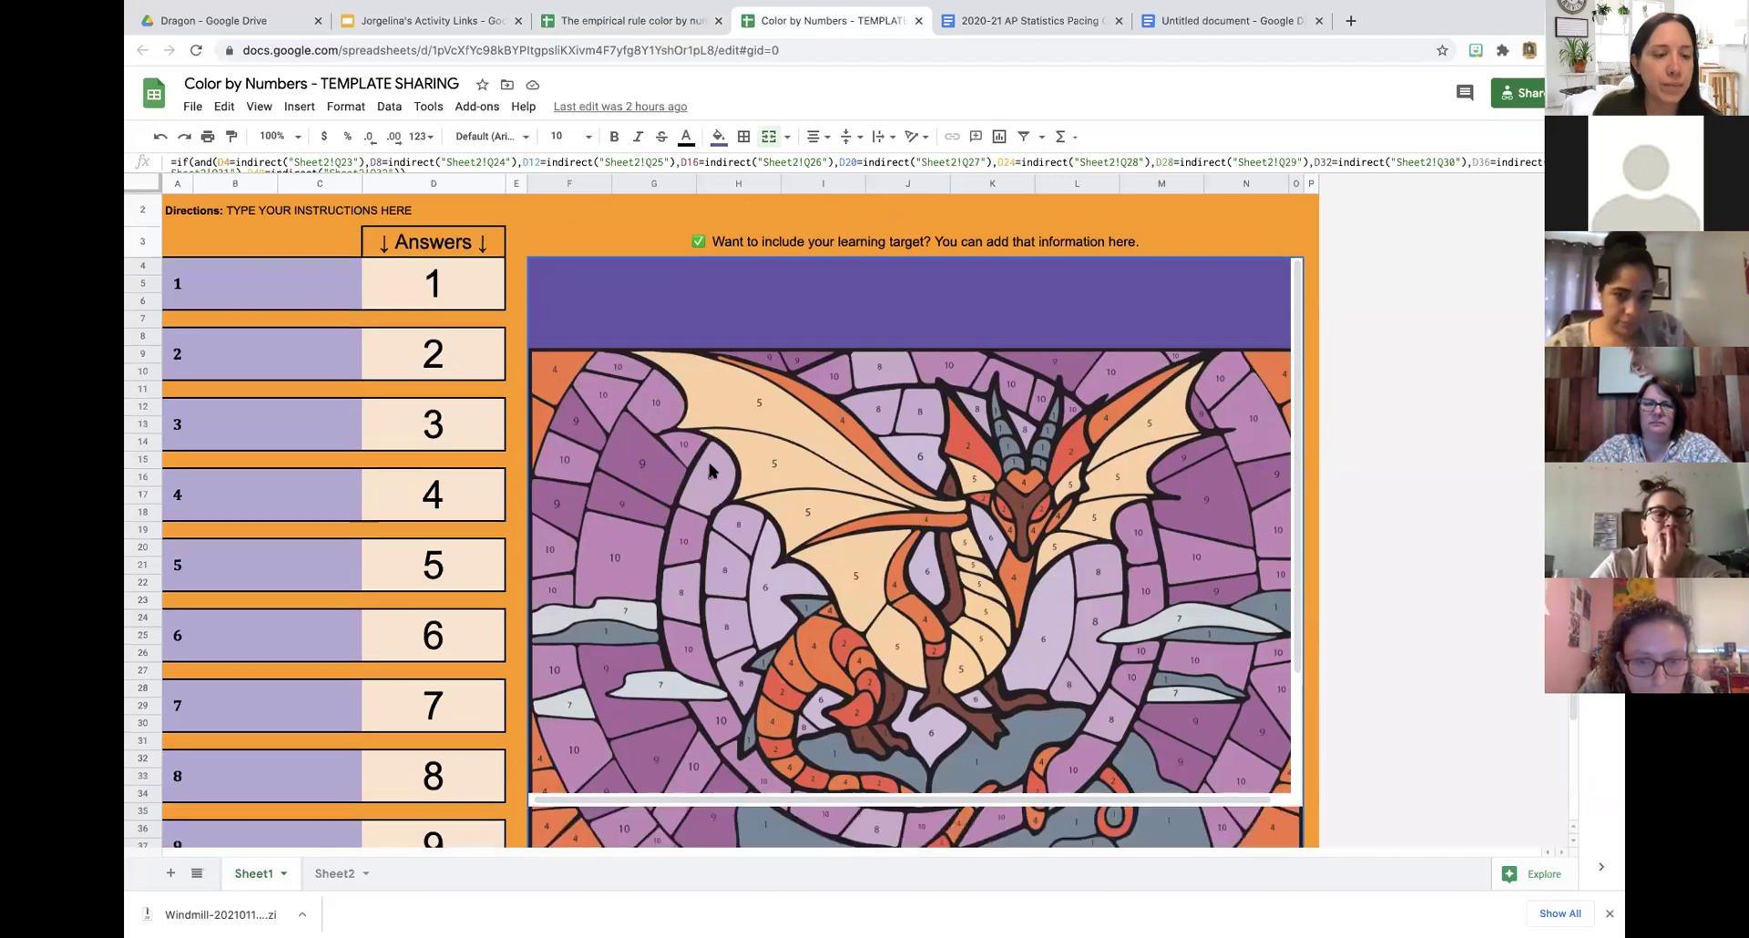
pyautogui.click(353, 871)
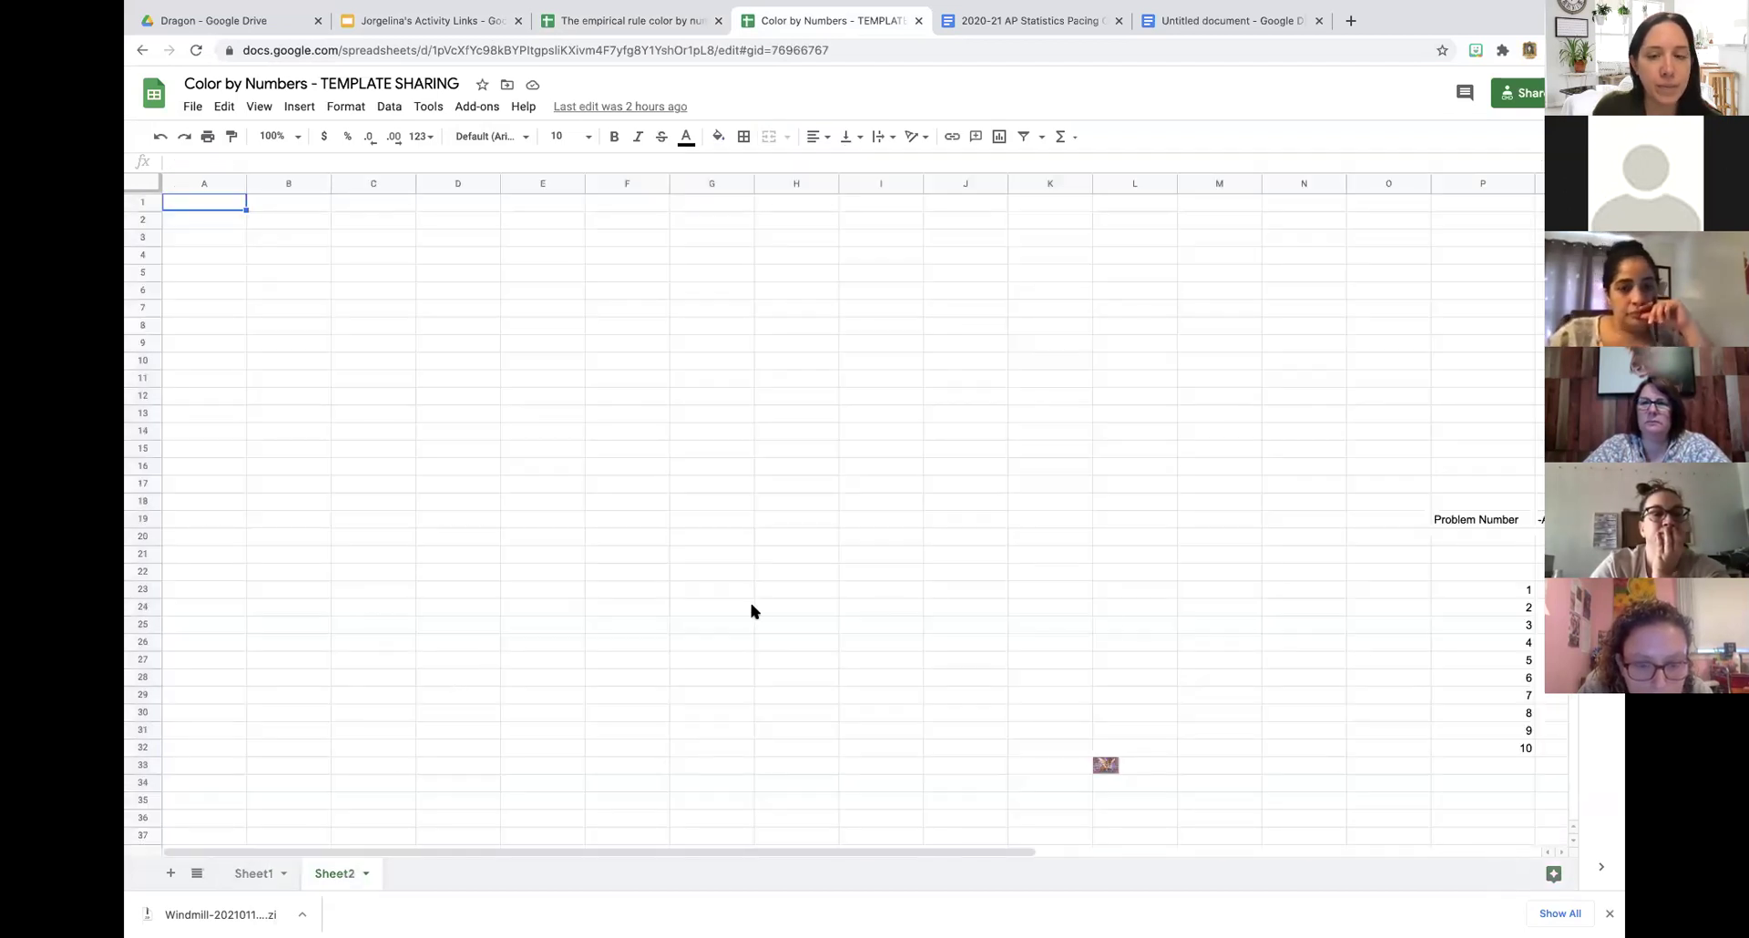
pyautogui.scroll(-1, 889, 608)
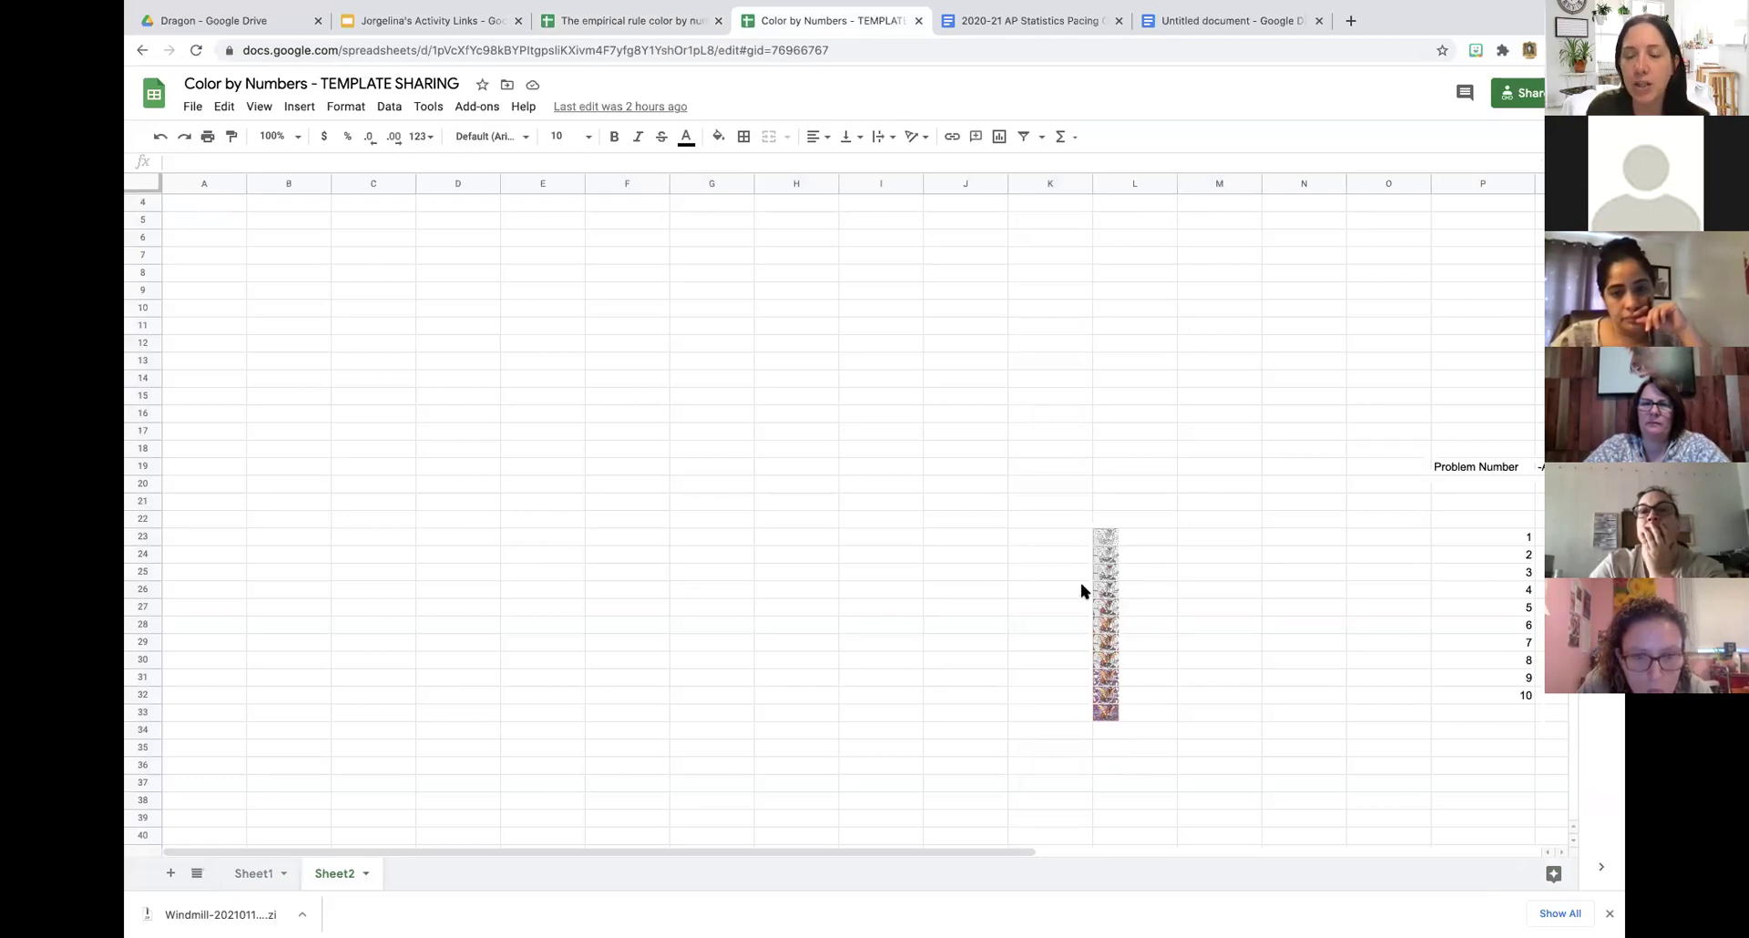
# Number the dragon pictures on the template's Sheet2 from 0 to 10 in cells K23 through K33.
pyautogui.click(1069, 537)
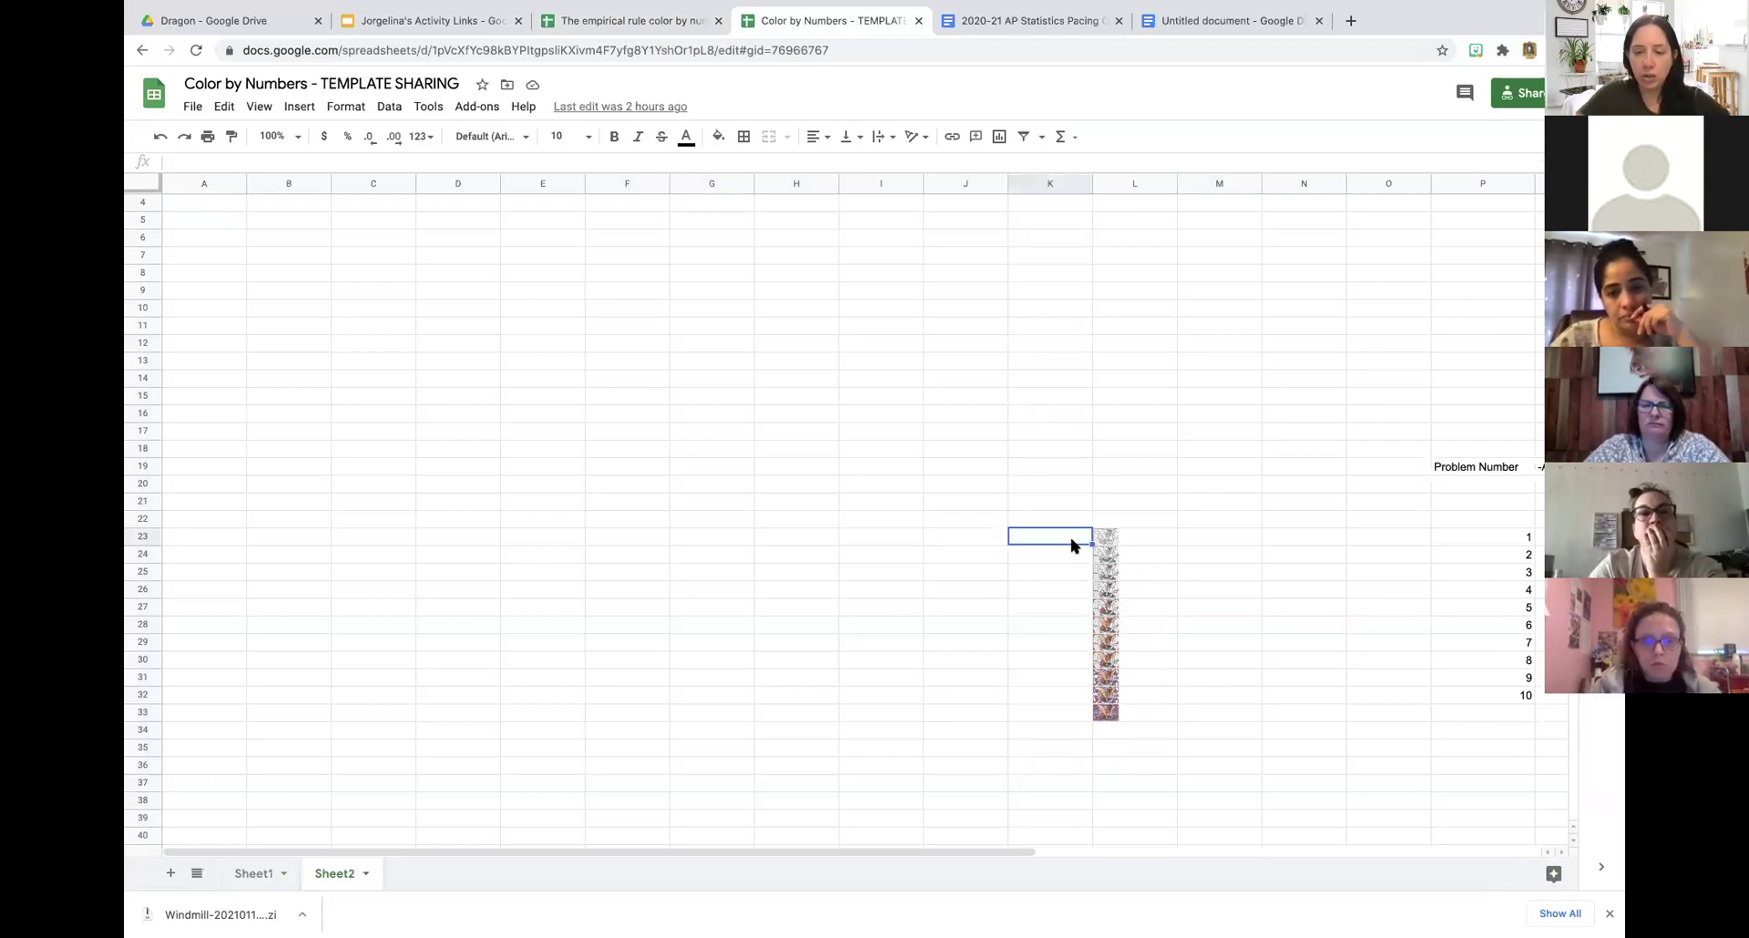
pyautogui.write('0')
pyautogui.press('Return')
pyautogui.write('1')
pyautogui.press('Return')
pyautogui.write('2')
pyautogui.press('Return')
pyautogui.write('3')
pyautogui.press('Return')
pyautogui.write('4')
pyautogui.press('Return')
pyautogui.write('5')
pyautogui.press('Return')
pyautogui.write('6')
pyautogui.press('Return')
pyautogui.write('7')
pyautogui.press('Return')
pyautogui.write('8')
pyautogui.press('Return')
pyautogui.write('9')
pyautogui.press('Return')
pyautogui.write('10')
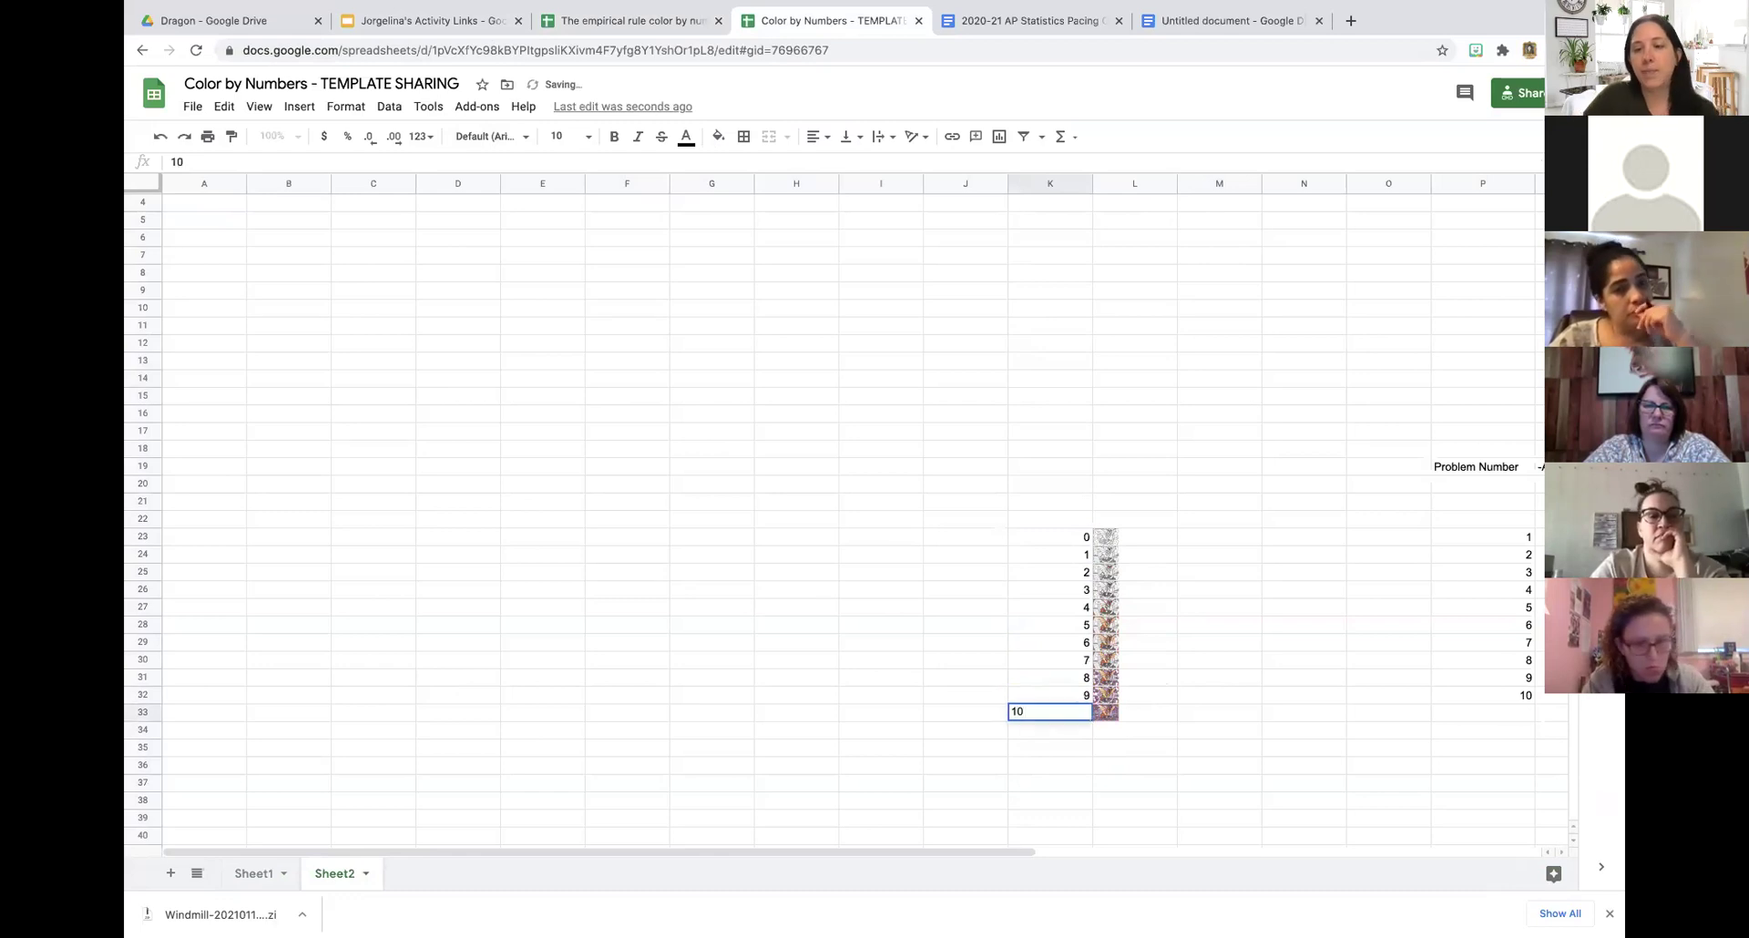
pyautogui.press('Right')
# Replace the picture beside number 8 in cell L31 with an uploaded image placed in the cell.
pyautogui.press('Up')
pyautogui.press('Up')
pyautogui.press('Delete')
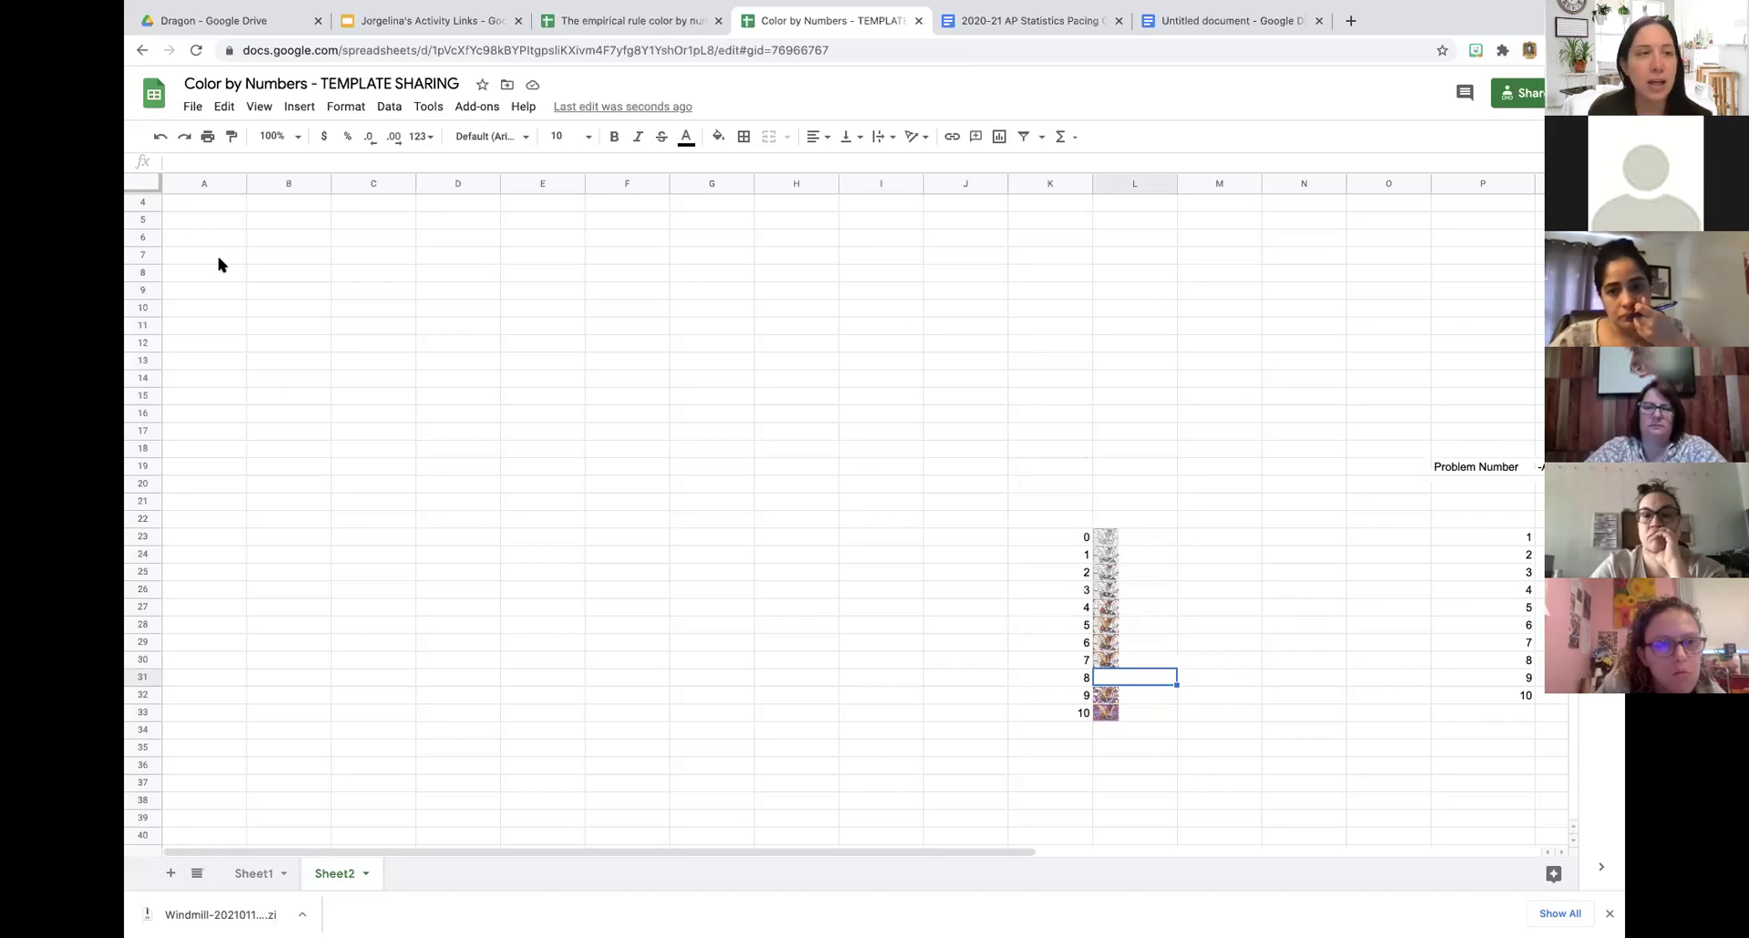
pyautogui.click(293, 109)
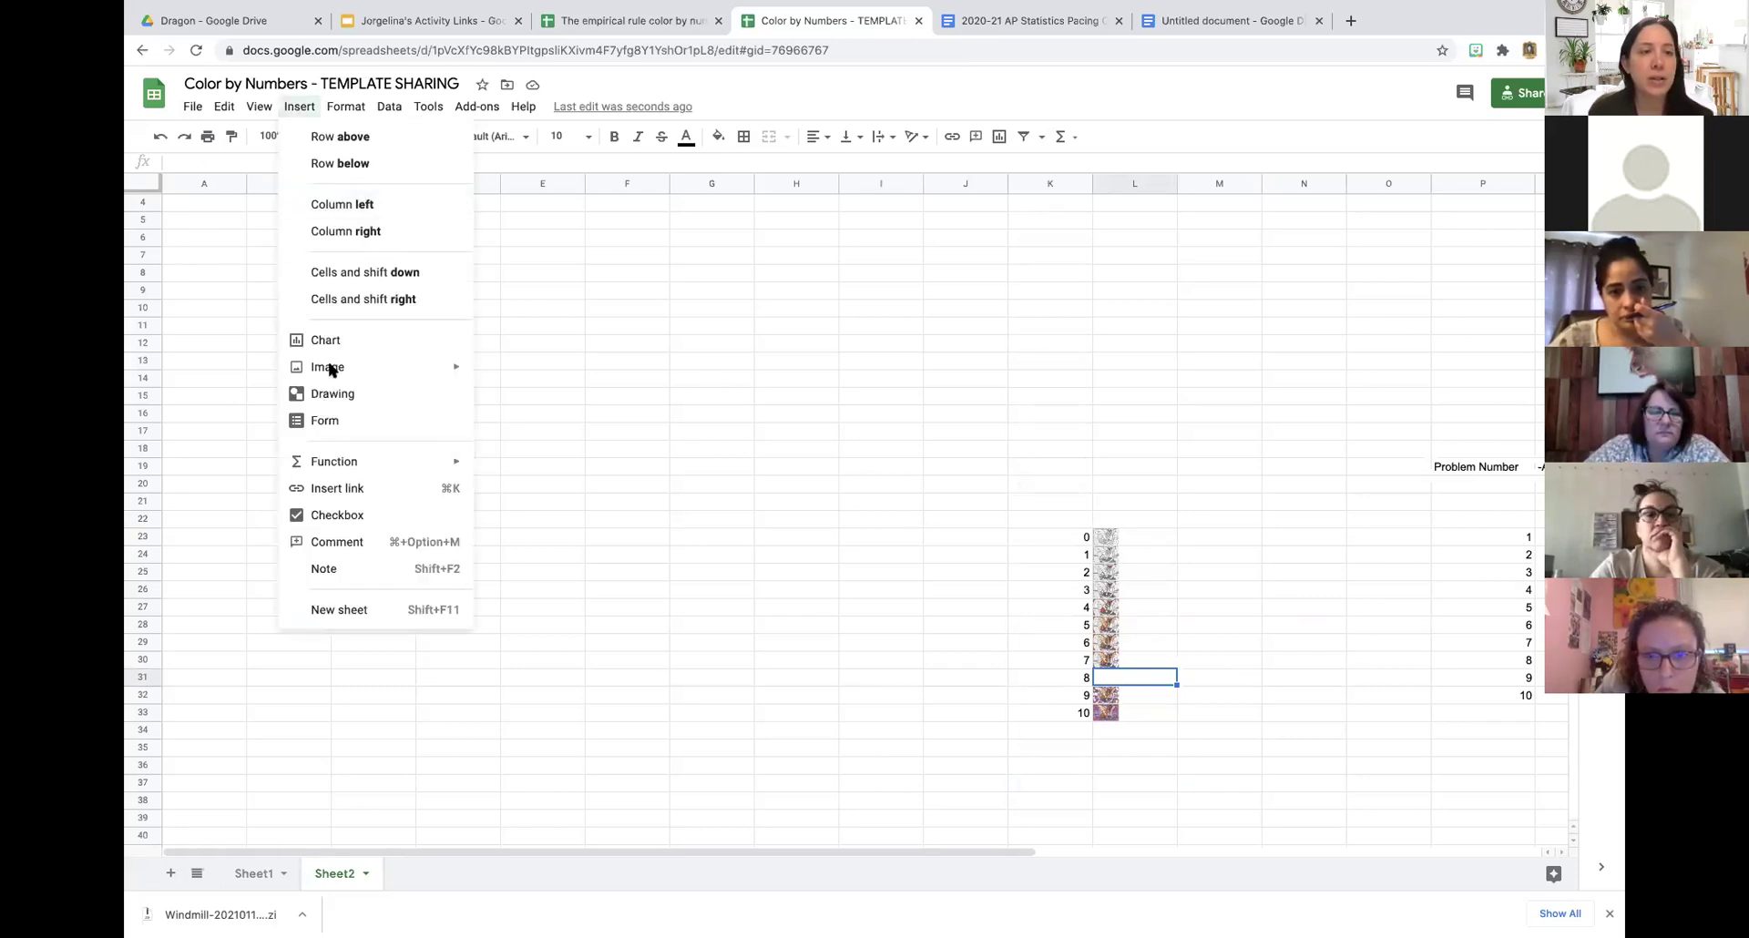
pyautogui.moveTo(331, 370)
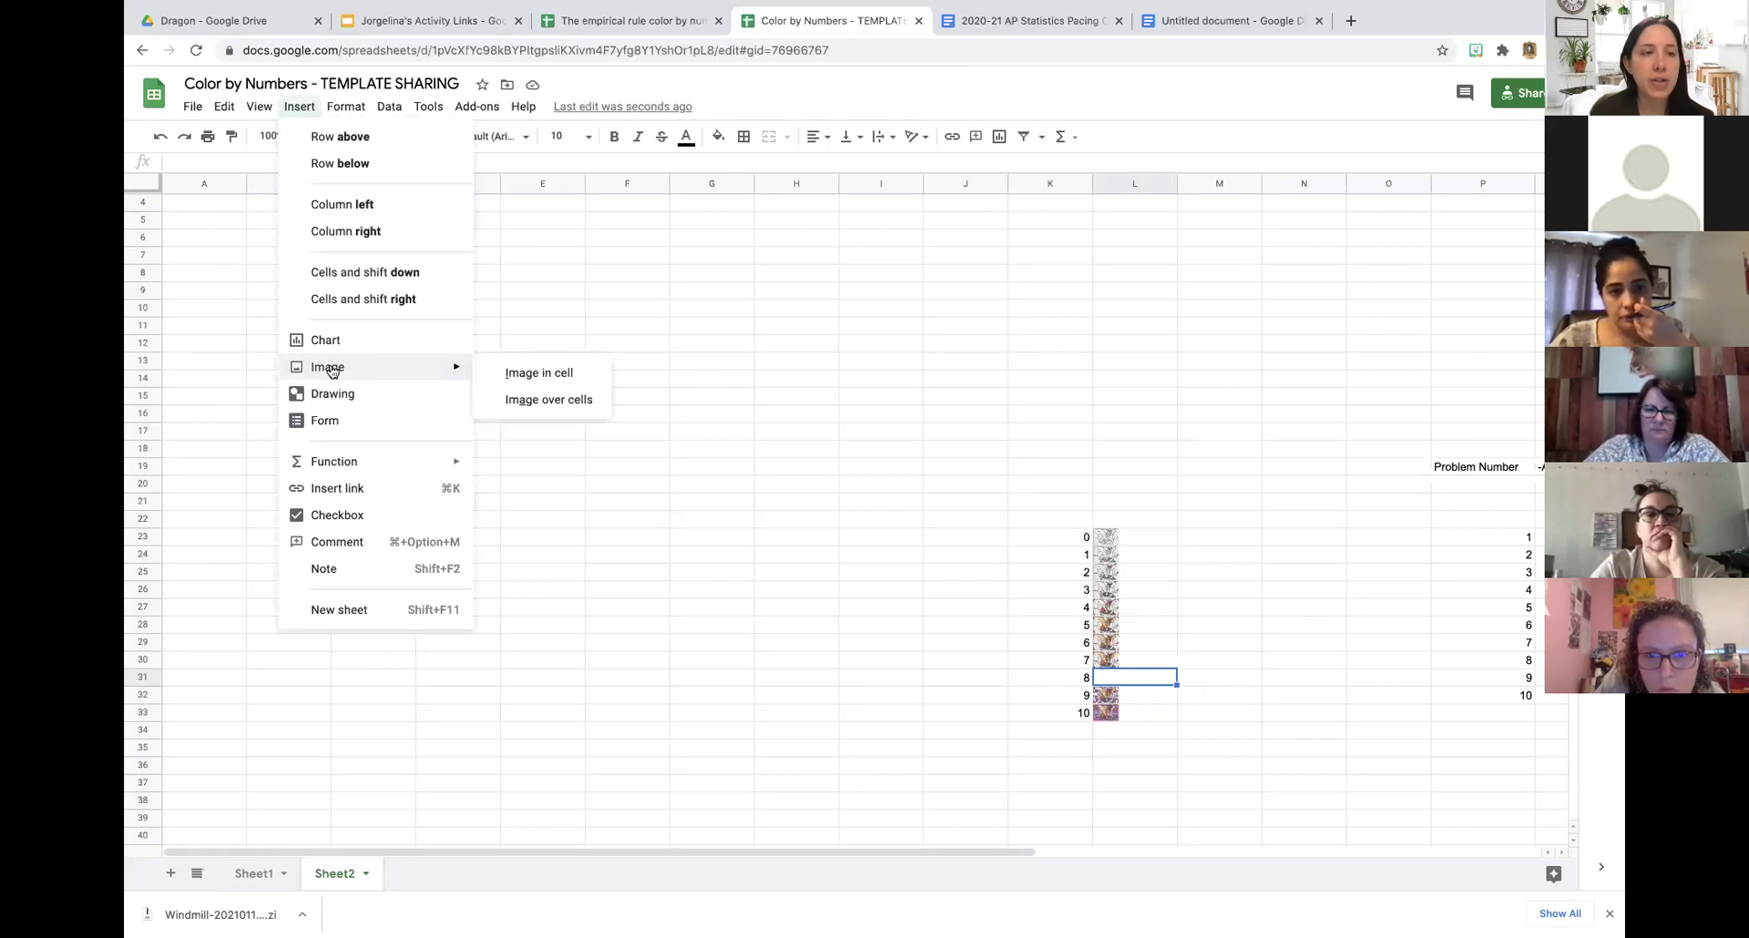
pyautogui.click(537, 372)
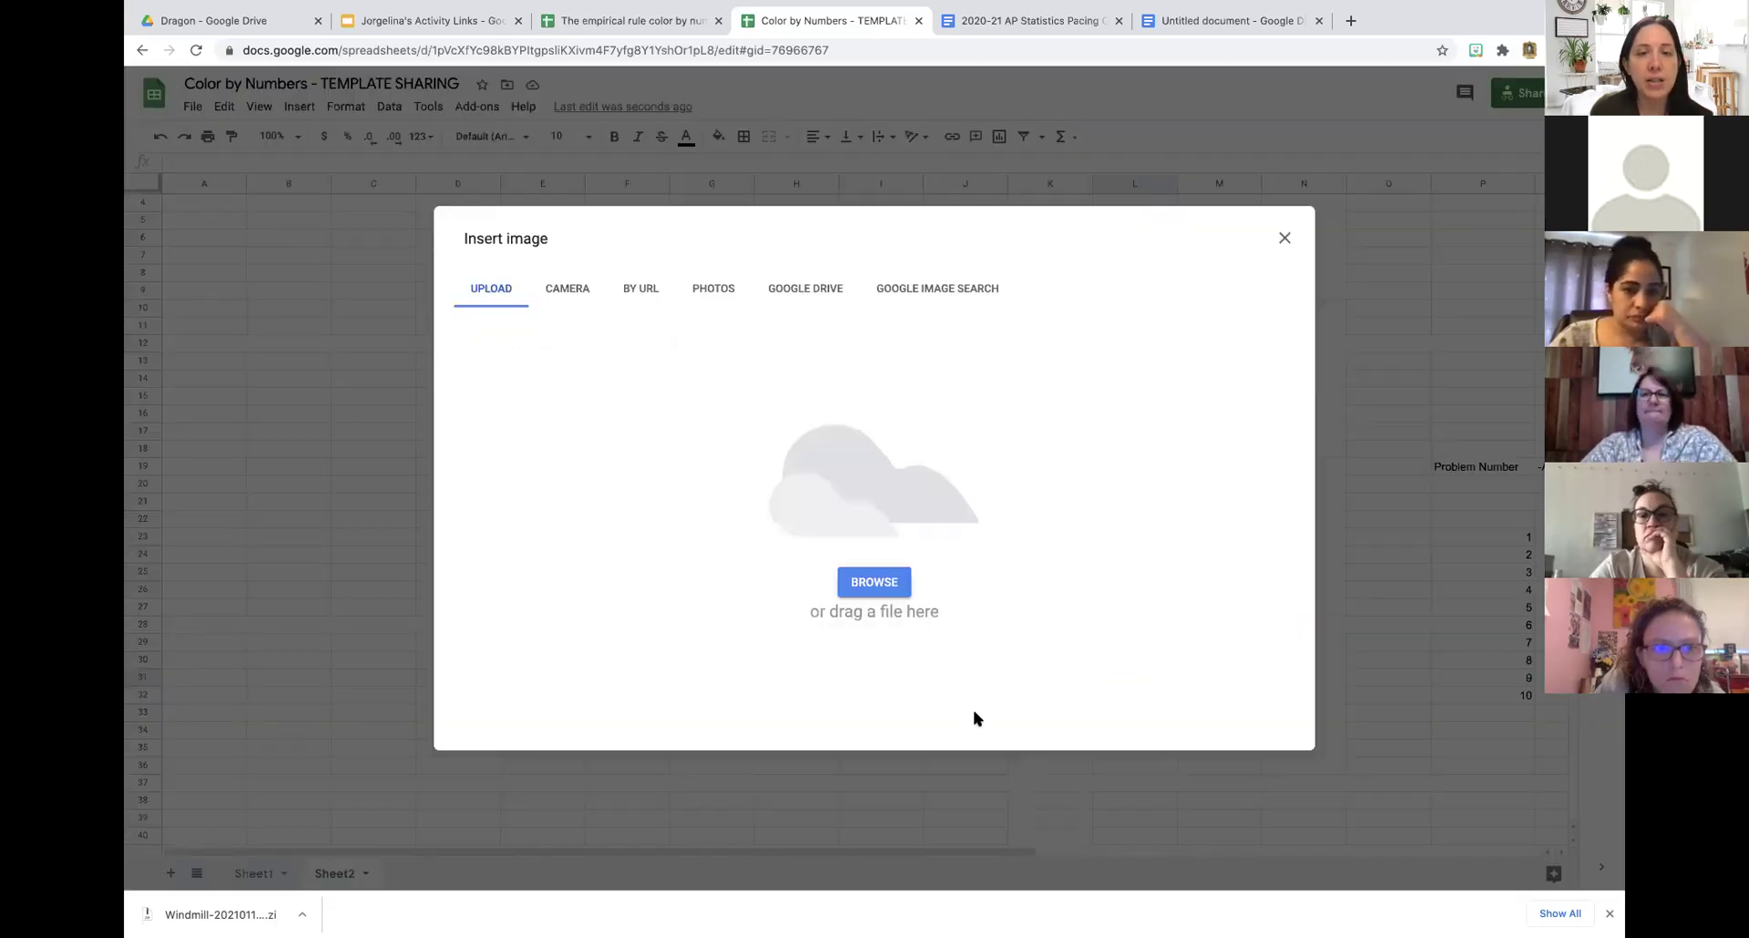
pyautogui.click(874, 584)
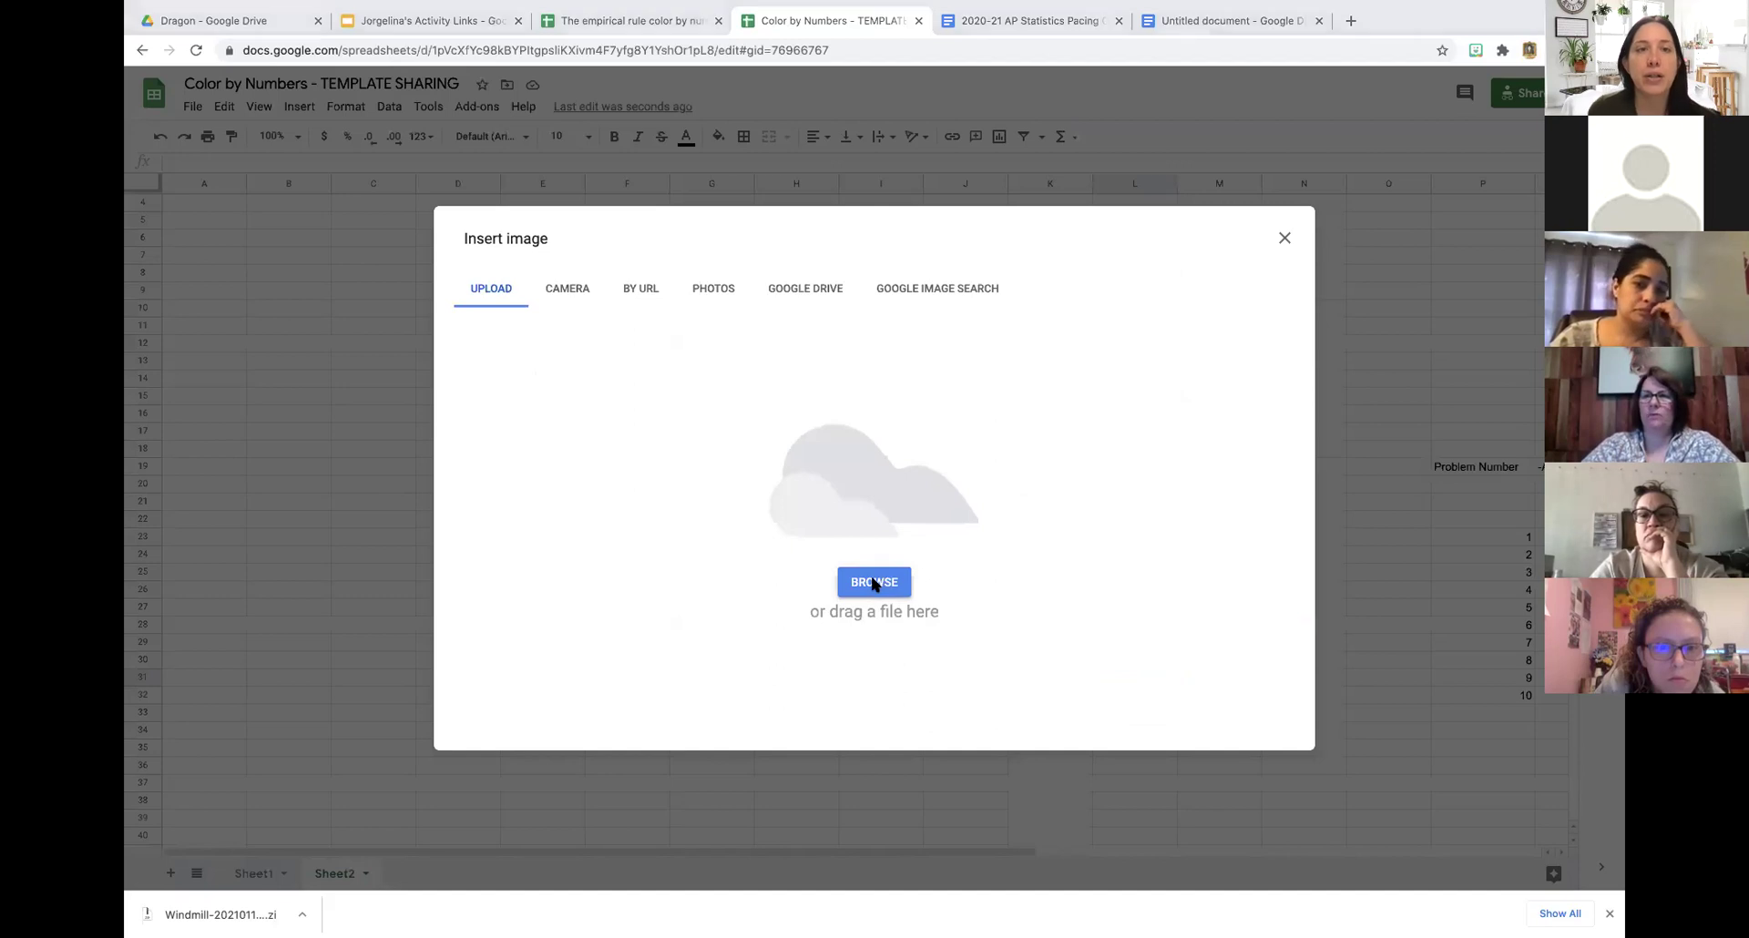
pyautogui.click(1181, 356)
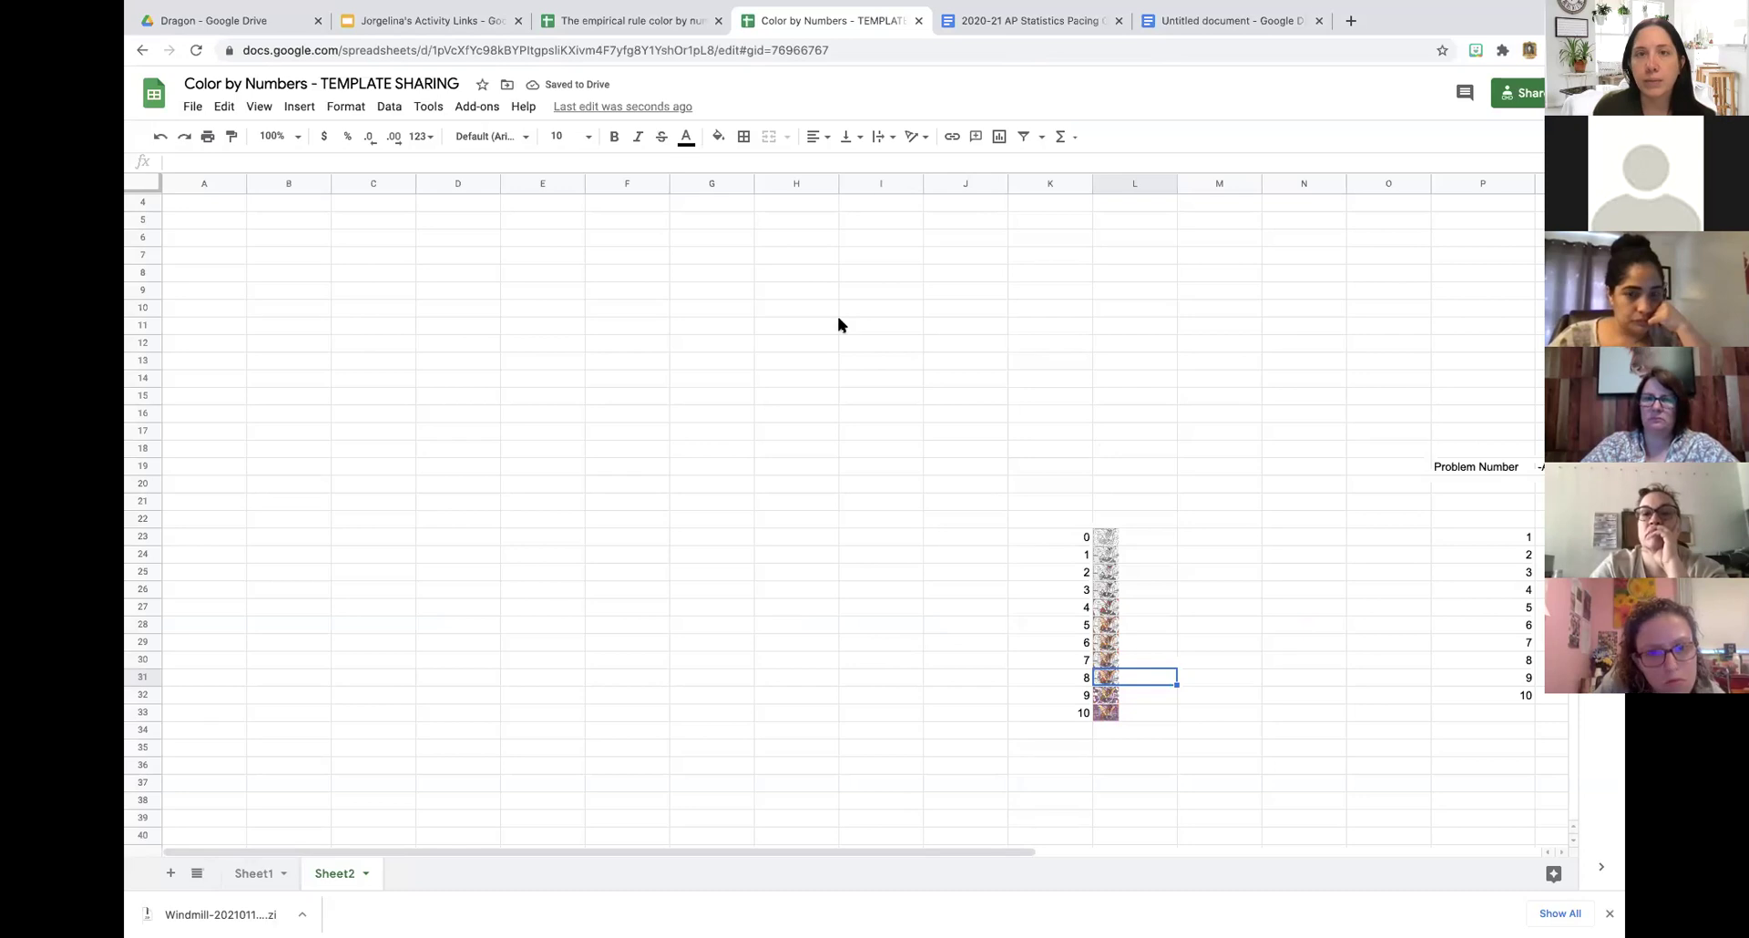
pyautogui.click(835, 361)
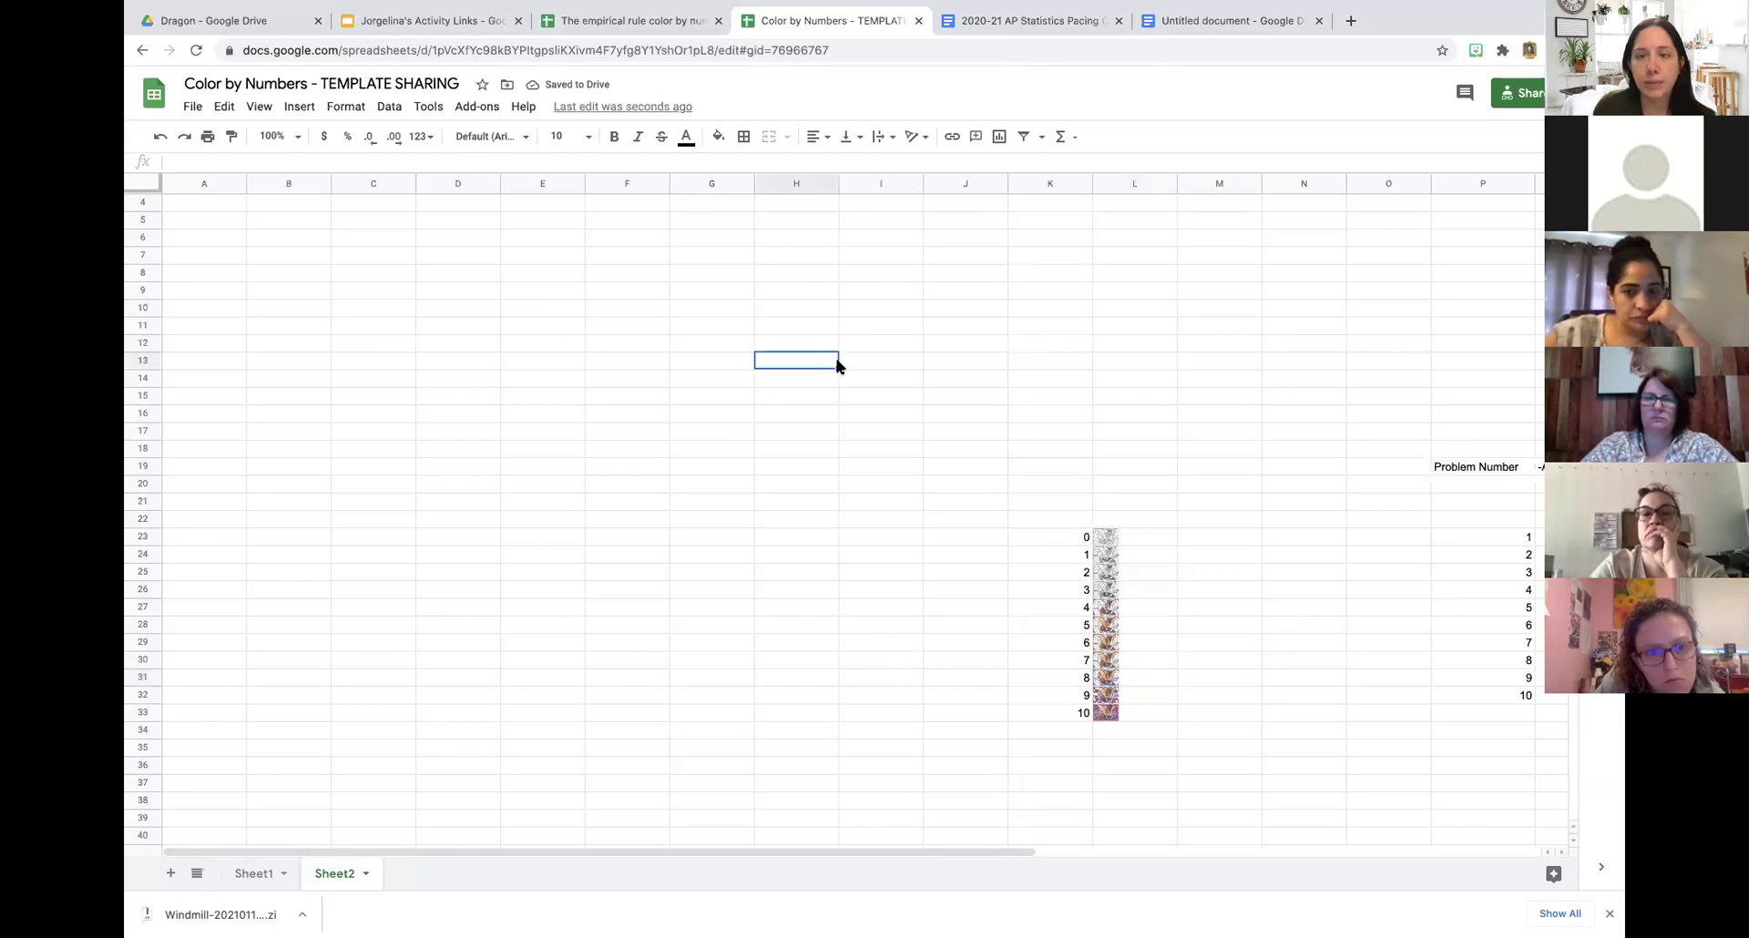
# Review the colored dragon on the template's Sheet1 and the picture beside number 0 on Sheet2.
pyautogui.click(254, 875)
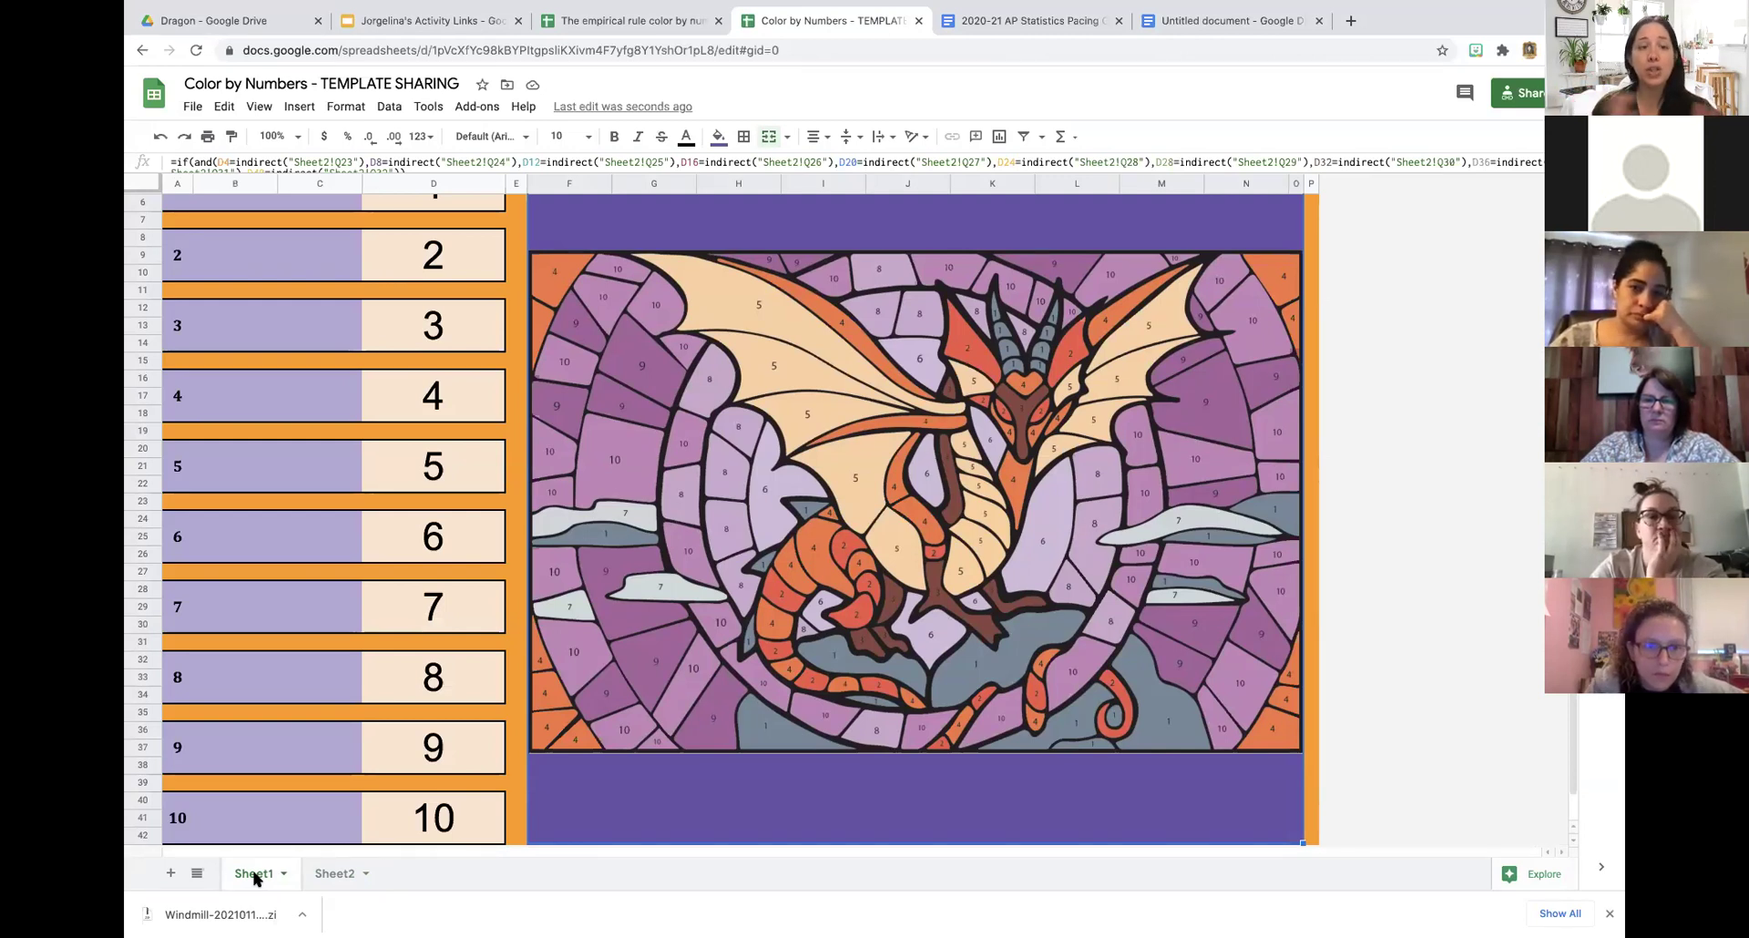
pyautogui.click(259, 880)
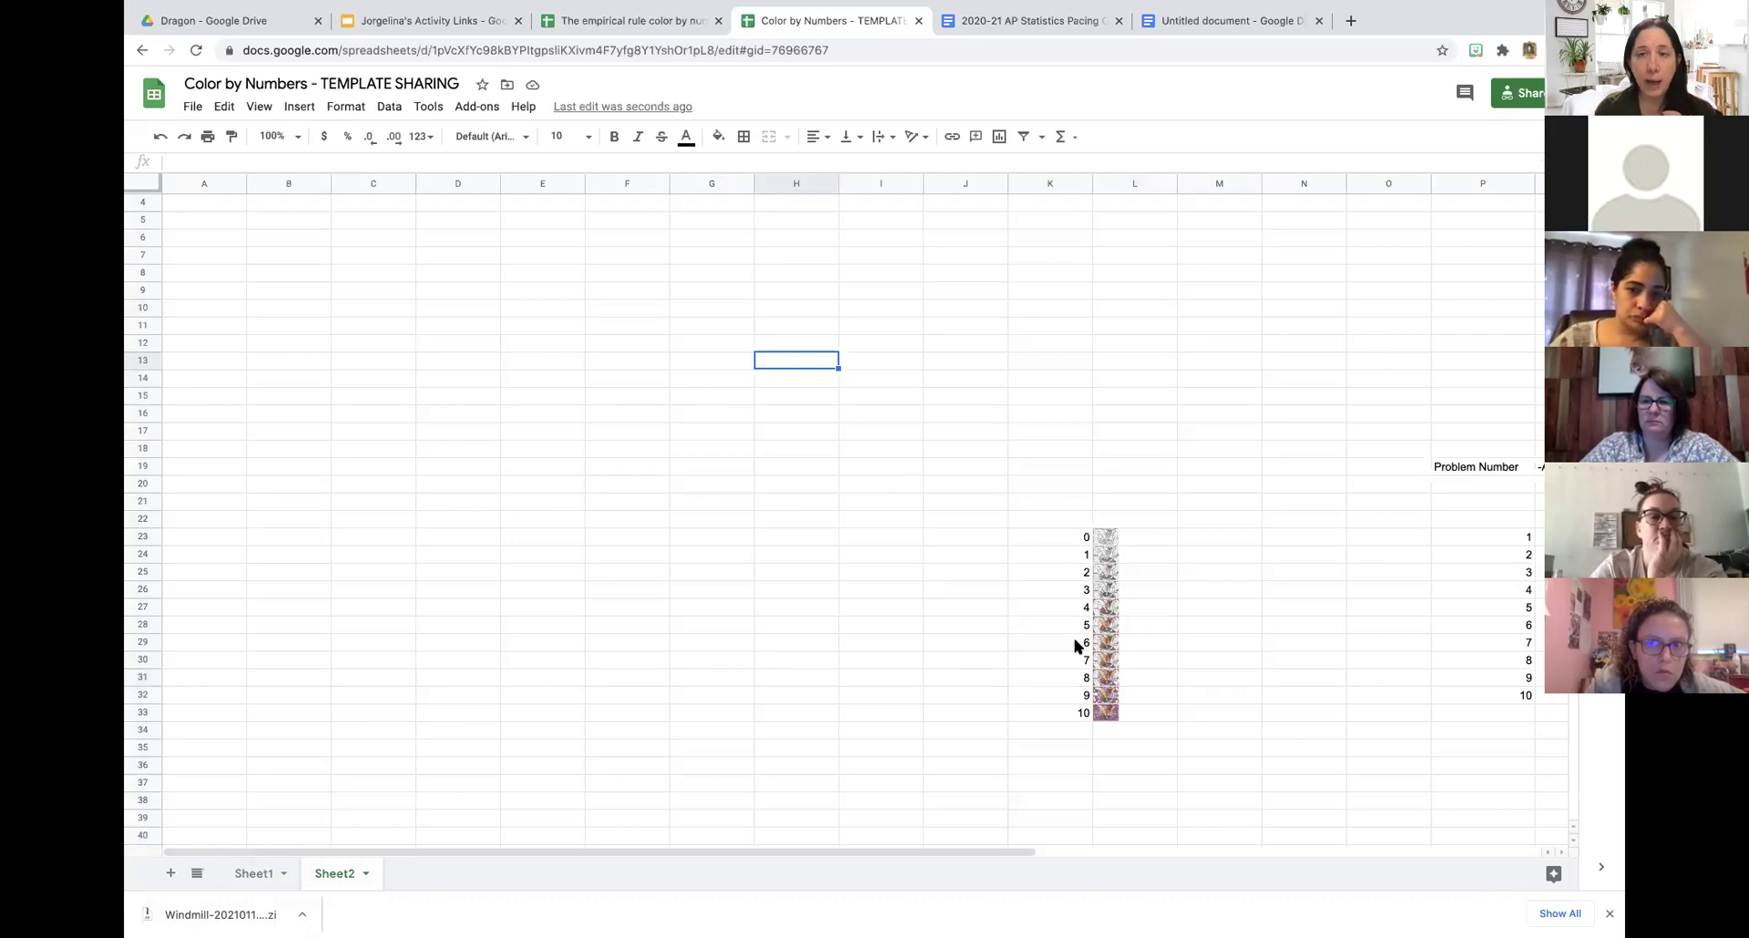
pyautogui.click(1127, 543)
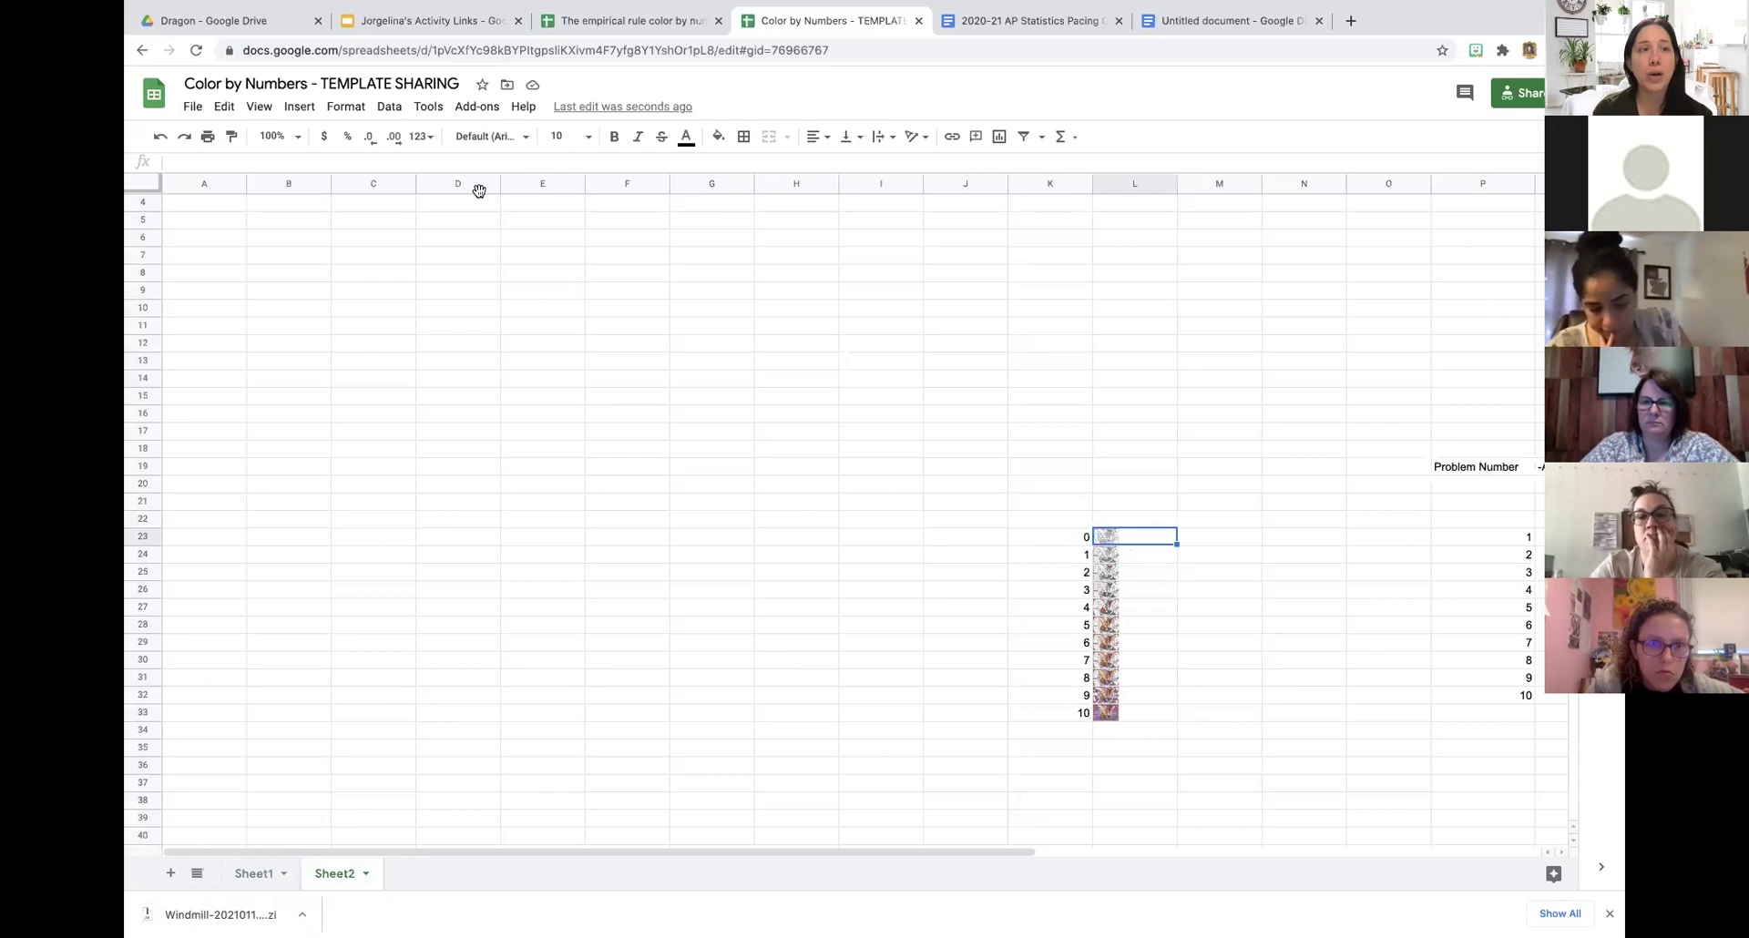
pyautogui.click(290, 109)
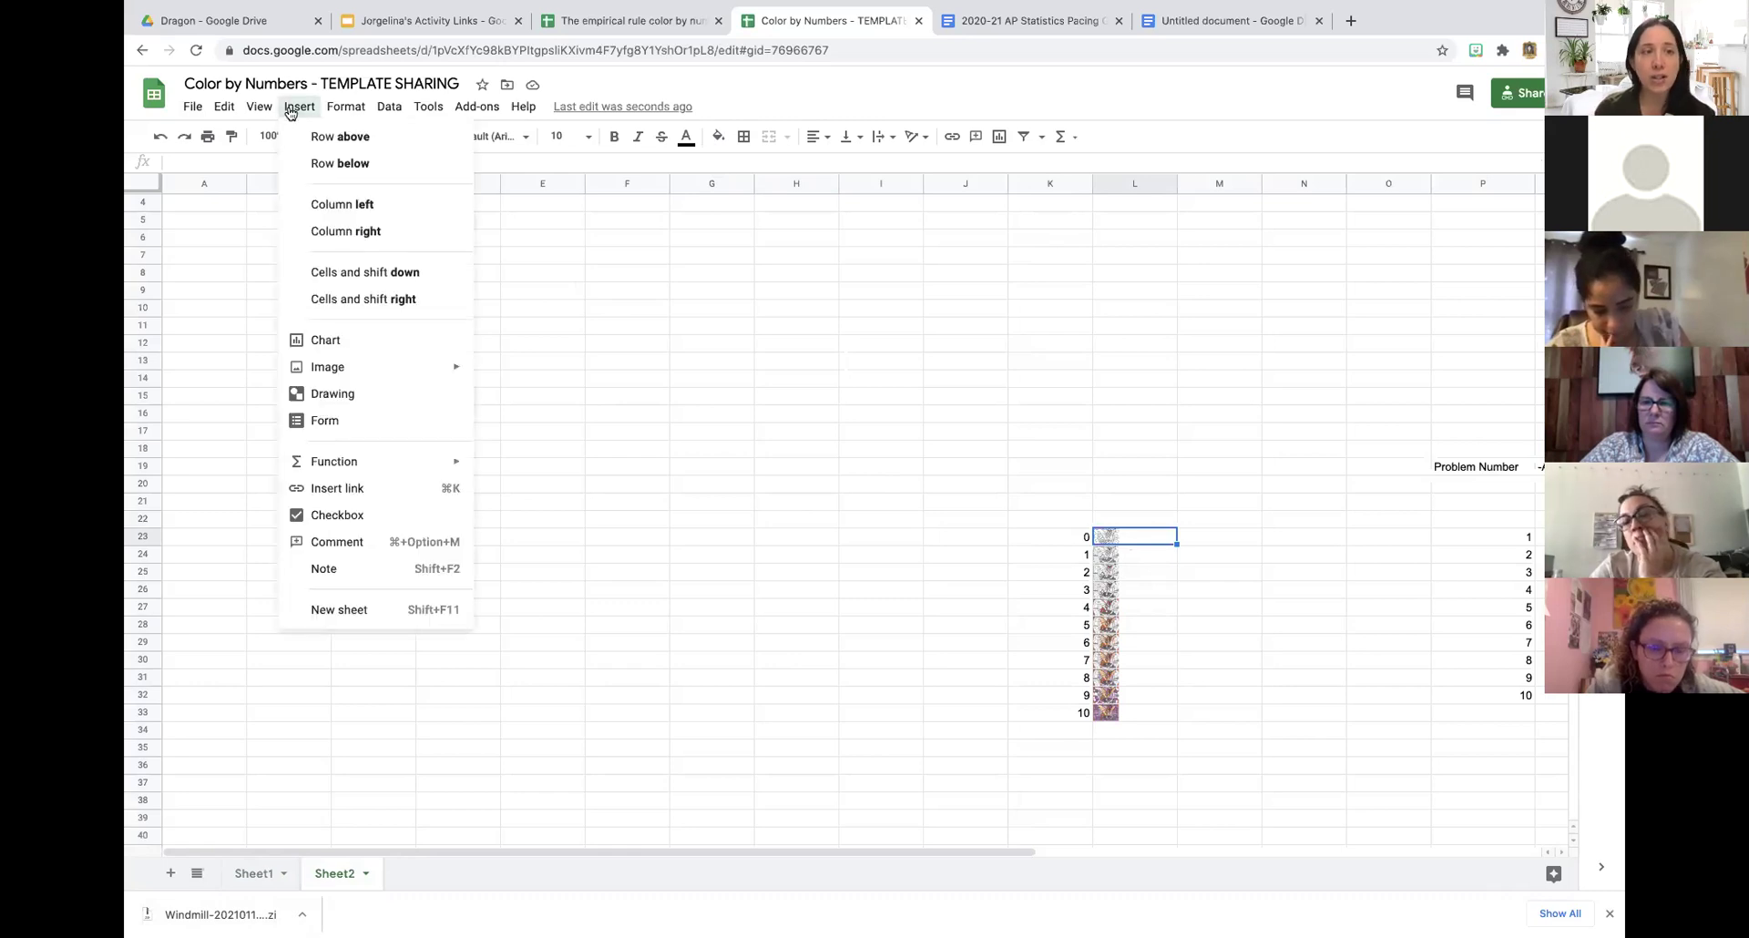
pyautogui.moveTo(359, 368)
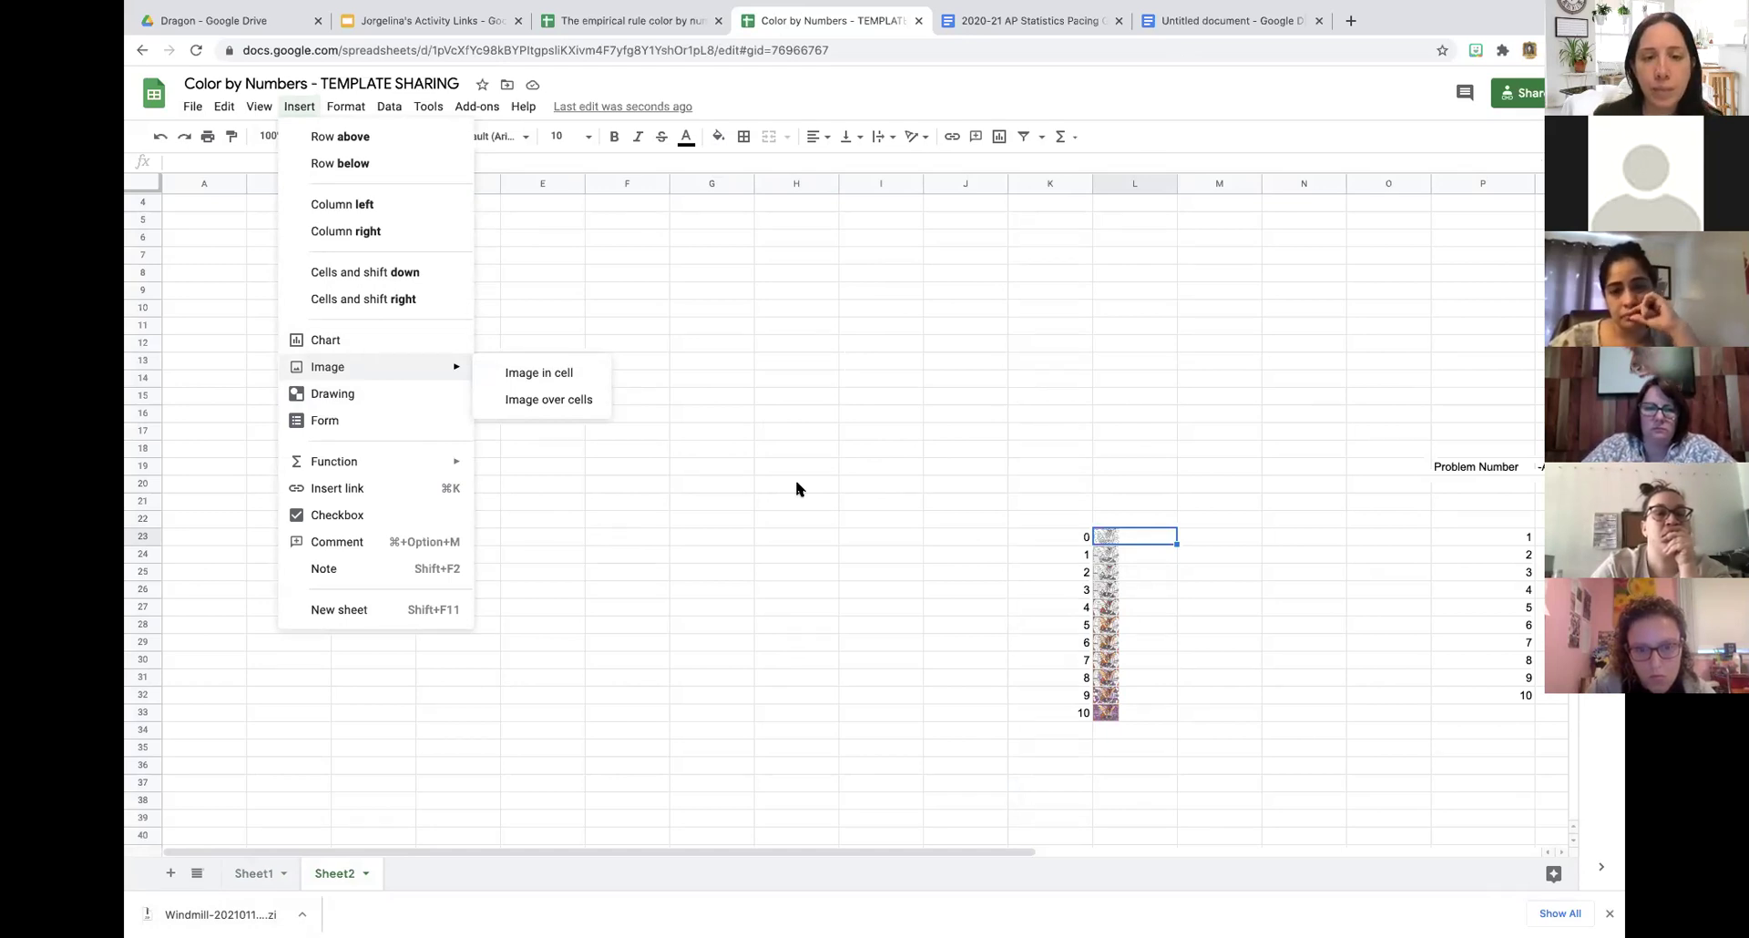
pyautogui.click(1109, 422)
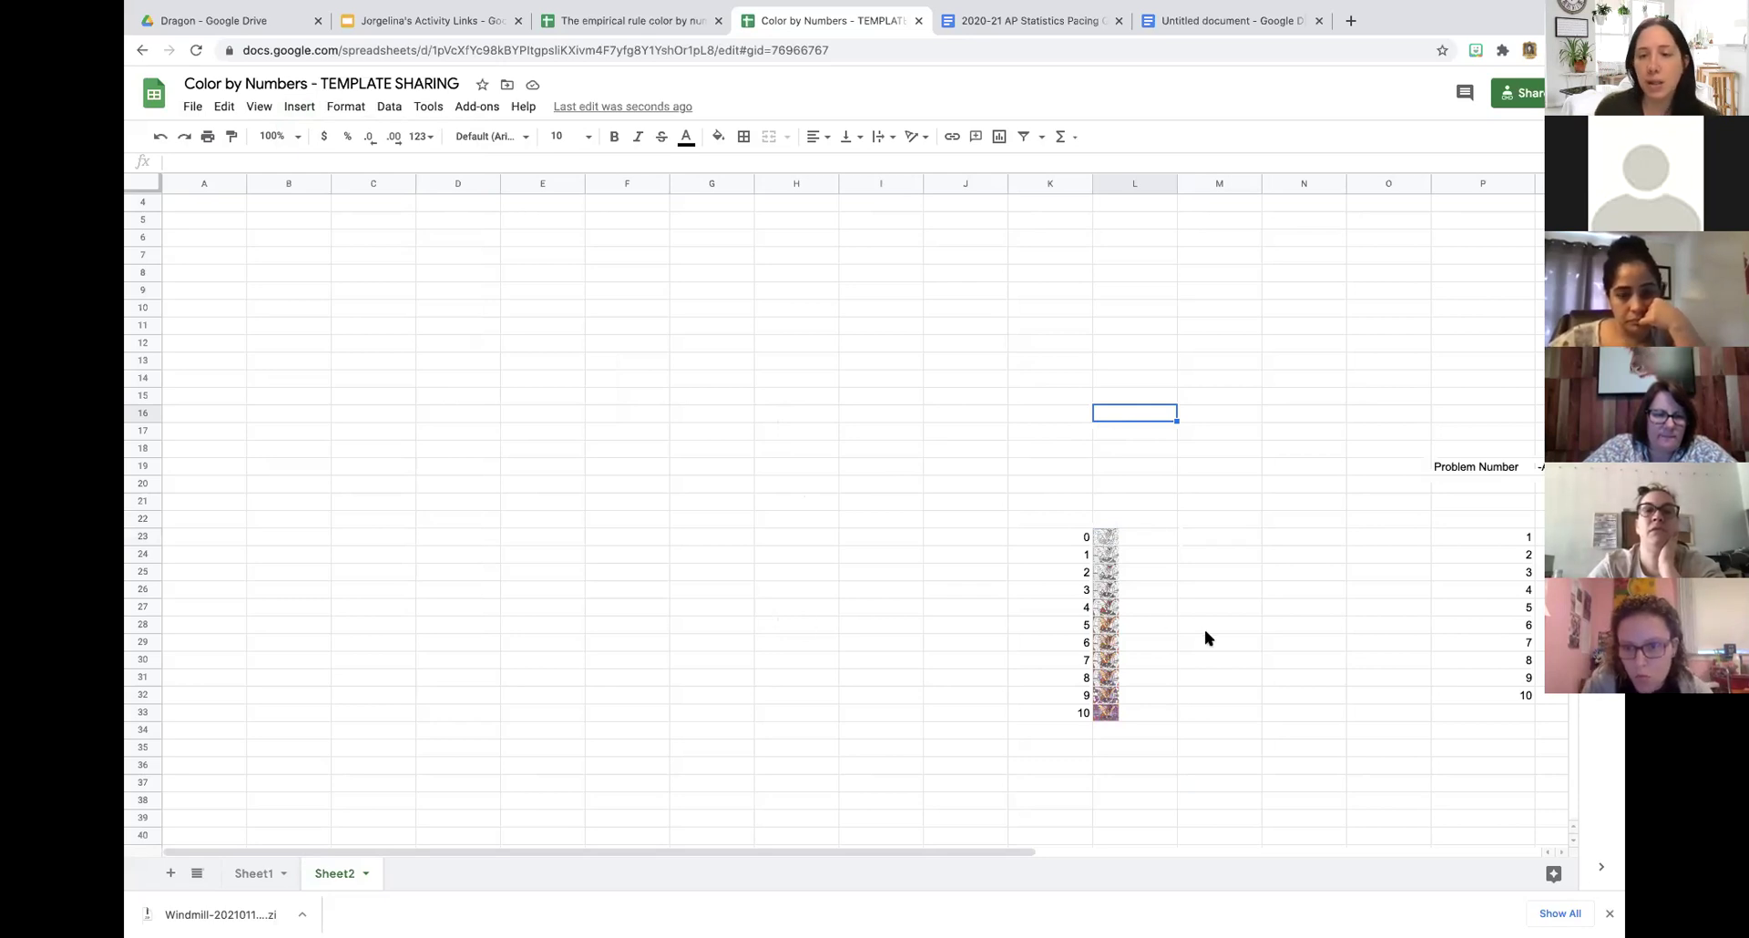
# Examine how the numbered dragon pictures and the problem numbers with their answers are laid out on the template's Sheet2.
pyautogui.hscroll(5, 1204, 631)
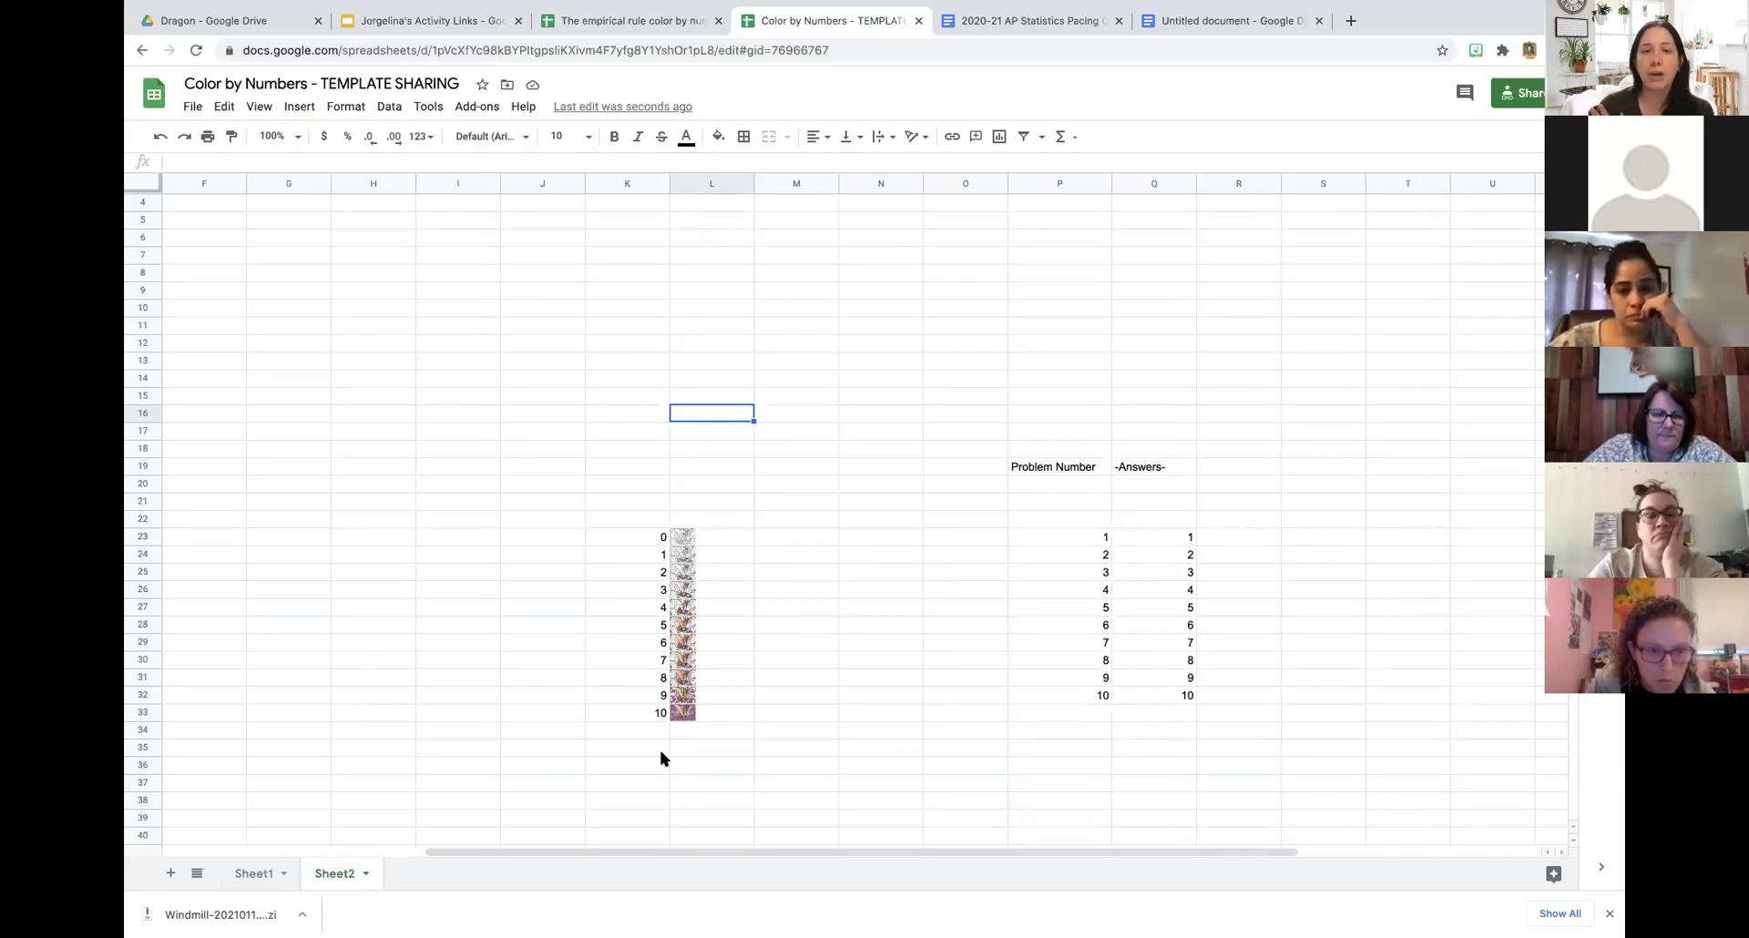
pyautogui.click(652, 540)
pyautogui.moveTo(652, 633); pyautogui.dragTo(722, 715)
pyautogui.moveTo(1075, 539); pyautogui.dragTo(1160, 689)
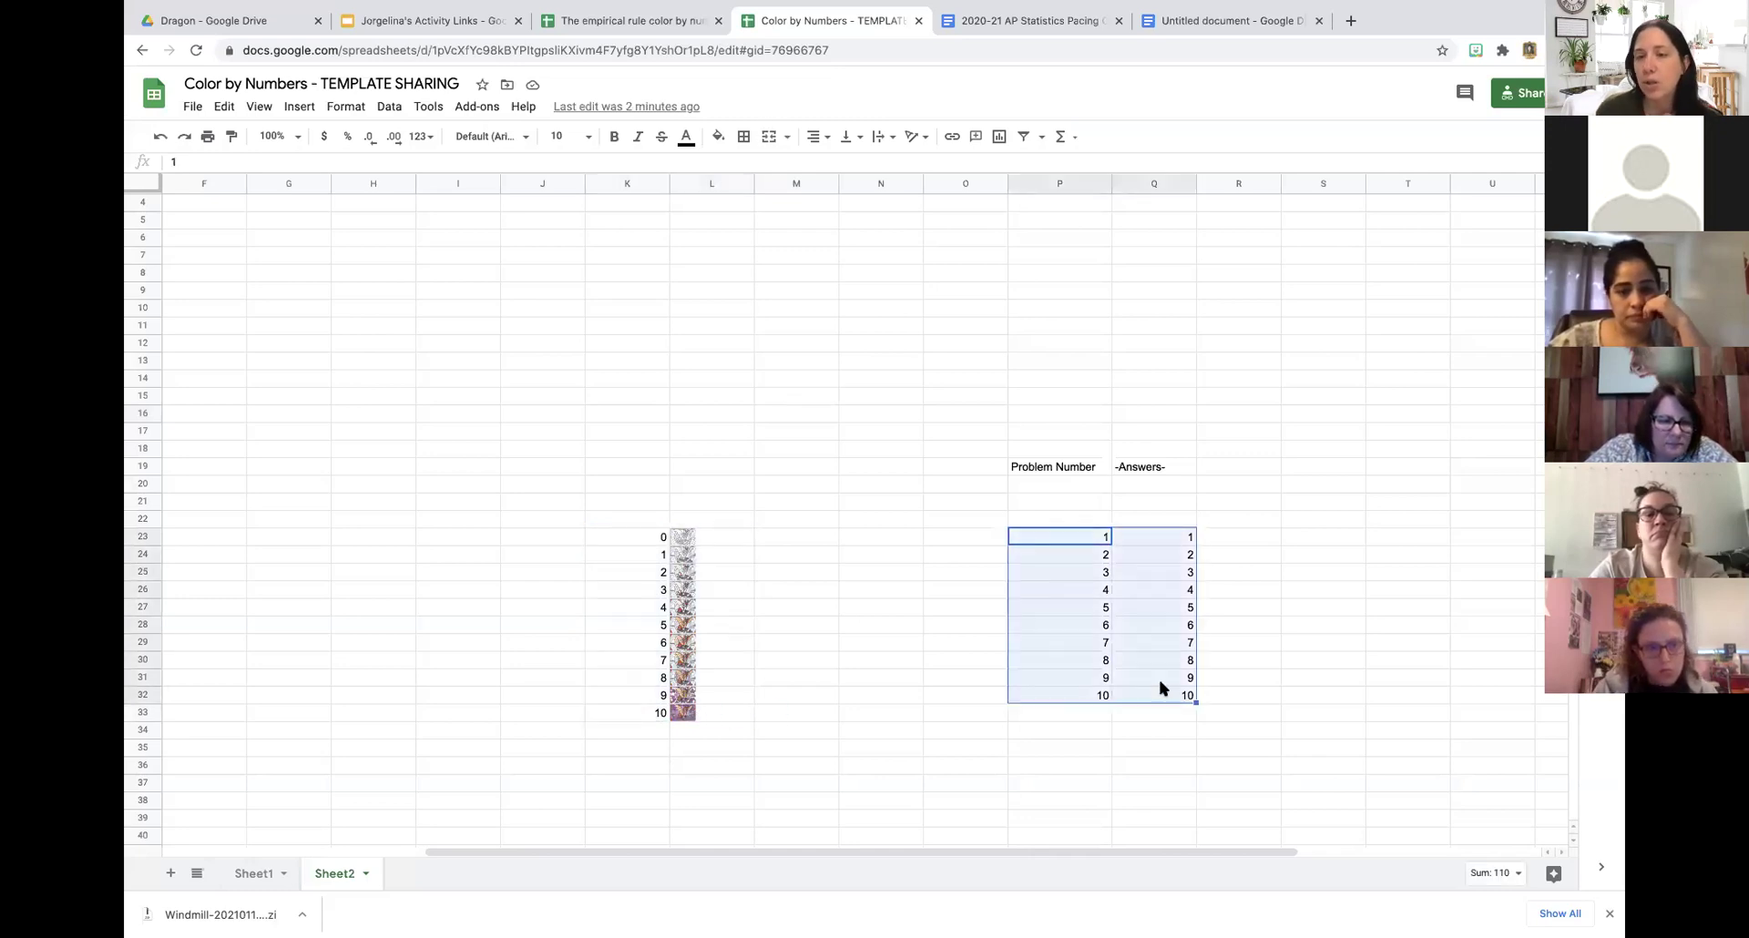
pyautogui.click(1093, 537)
pyautogui.click(1157, 537)
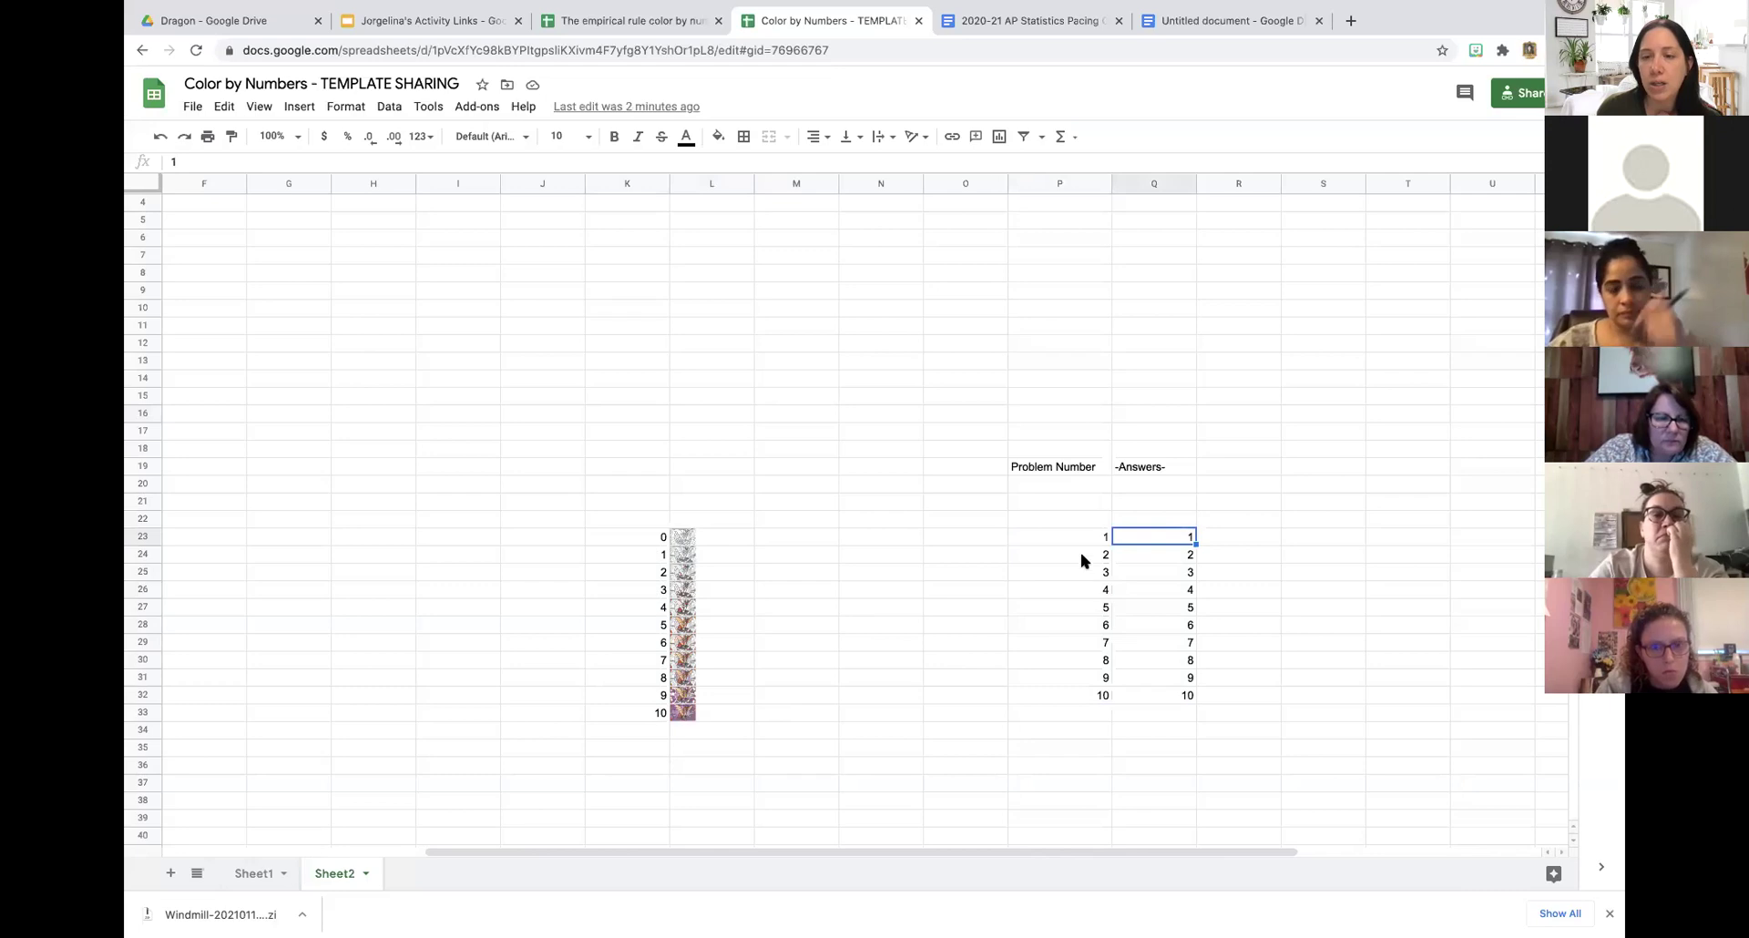
pyautogui.click(1081, 554)
pyautogui.click(1155, 558)
pyautogui.click(1102, 573)
pyautogui.click(1184, 574)
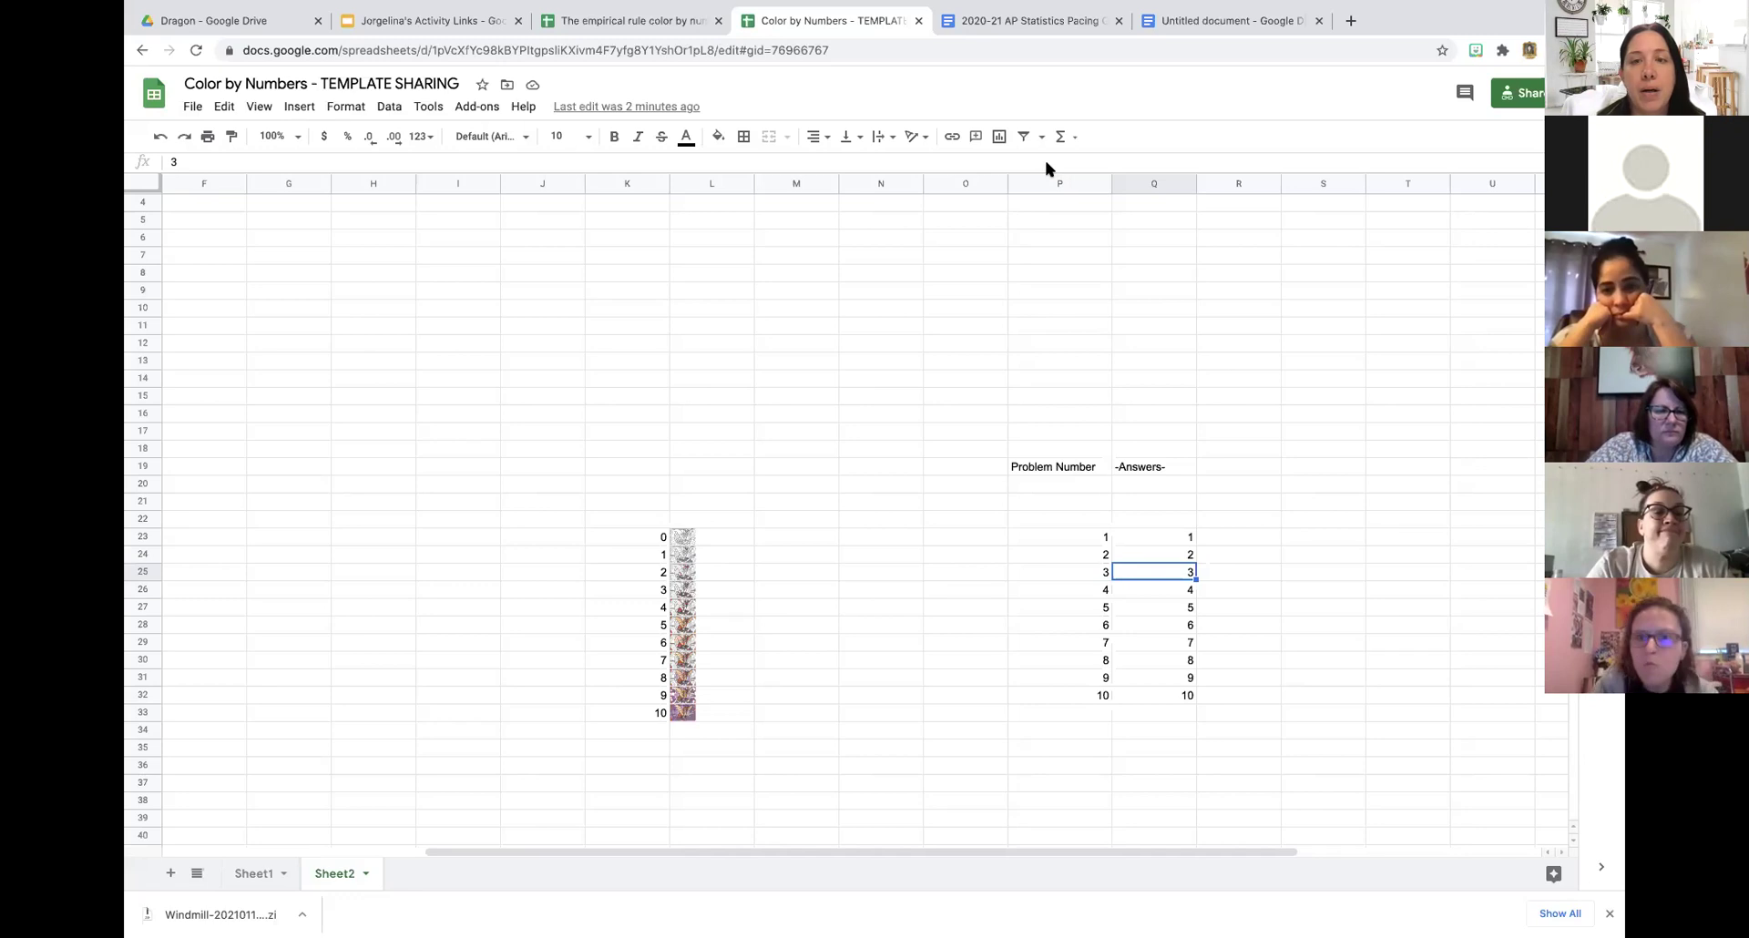
# Upload an image from the computer into cell L31 beside number 8, placing it in the cell.
pyautogui.click(701, 680)
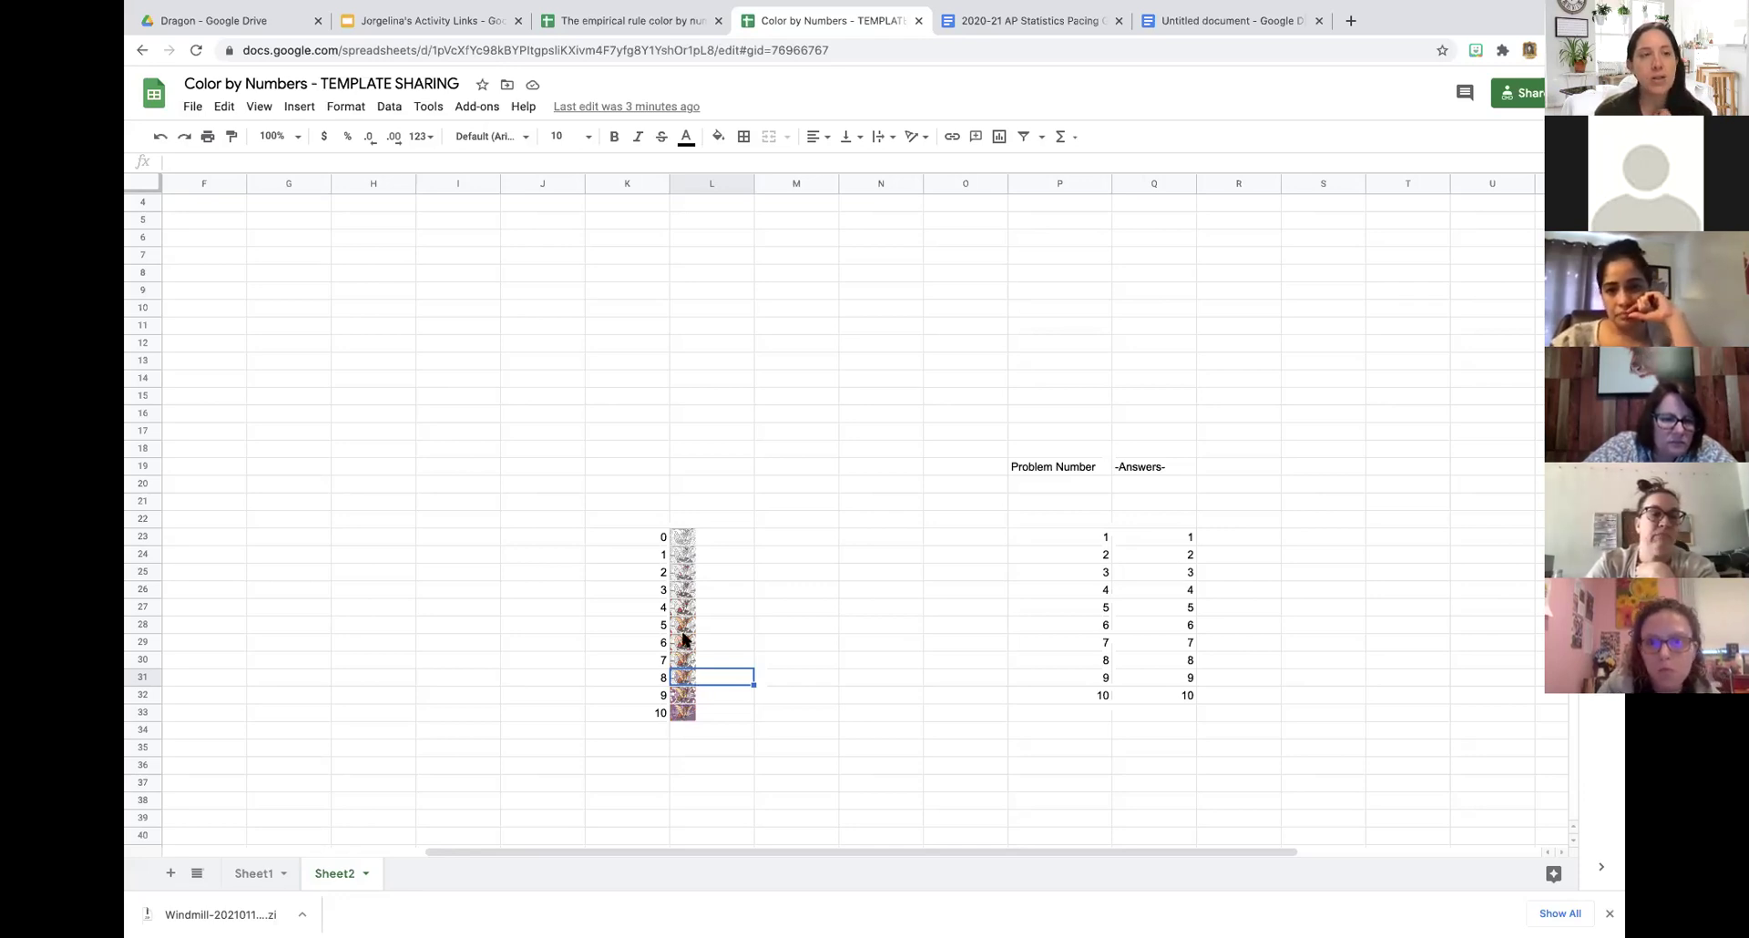
pyautogui.click(290, 109)
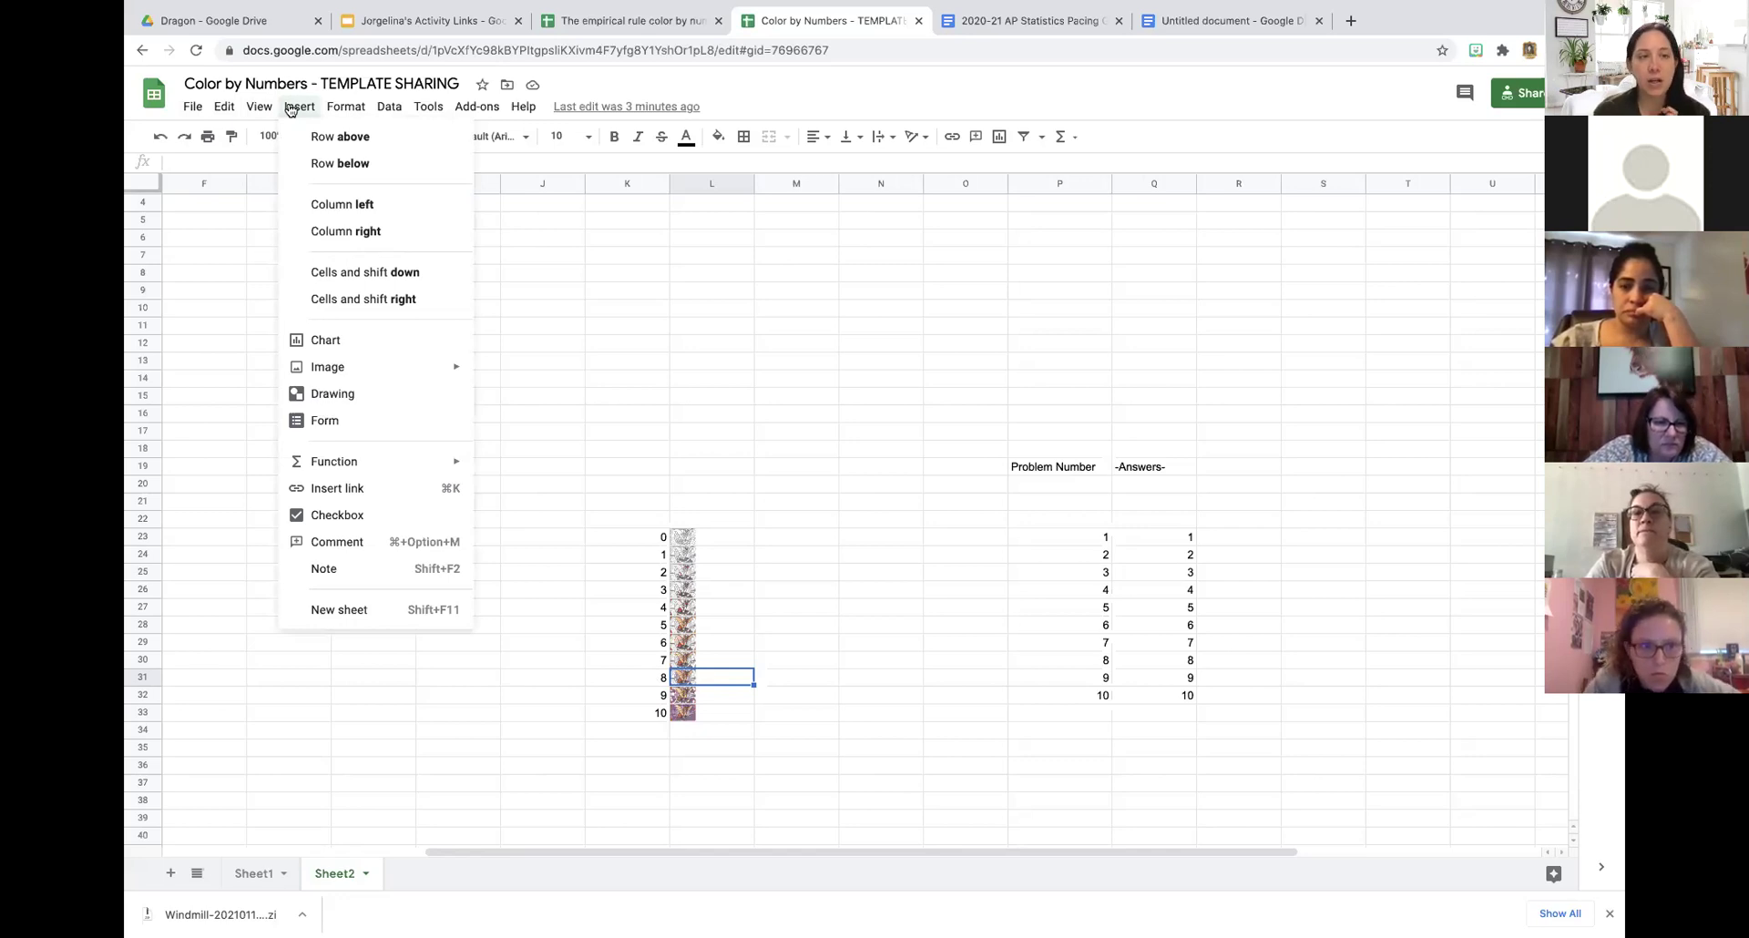
pyautogui.moveTo(336, 375)
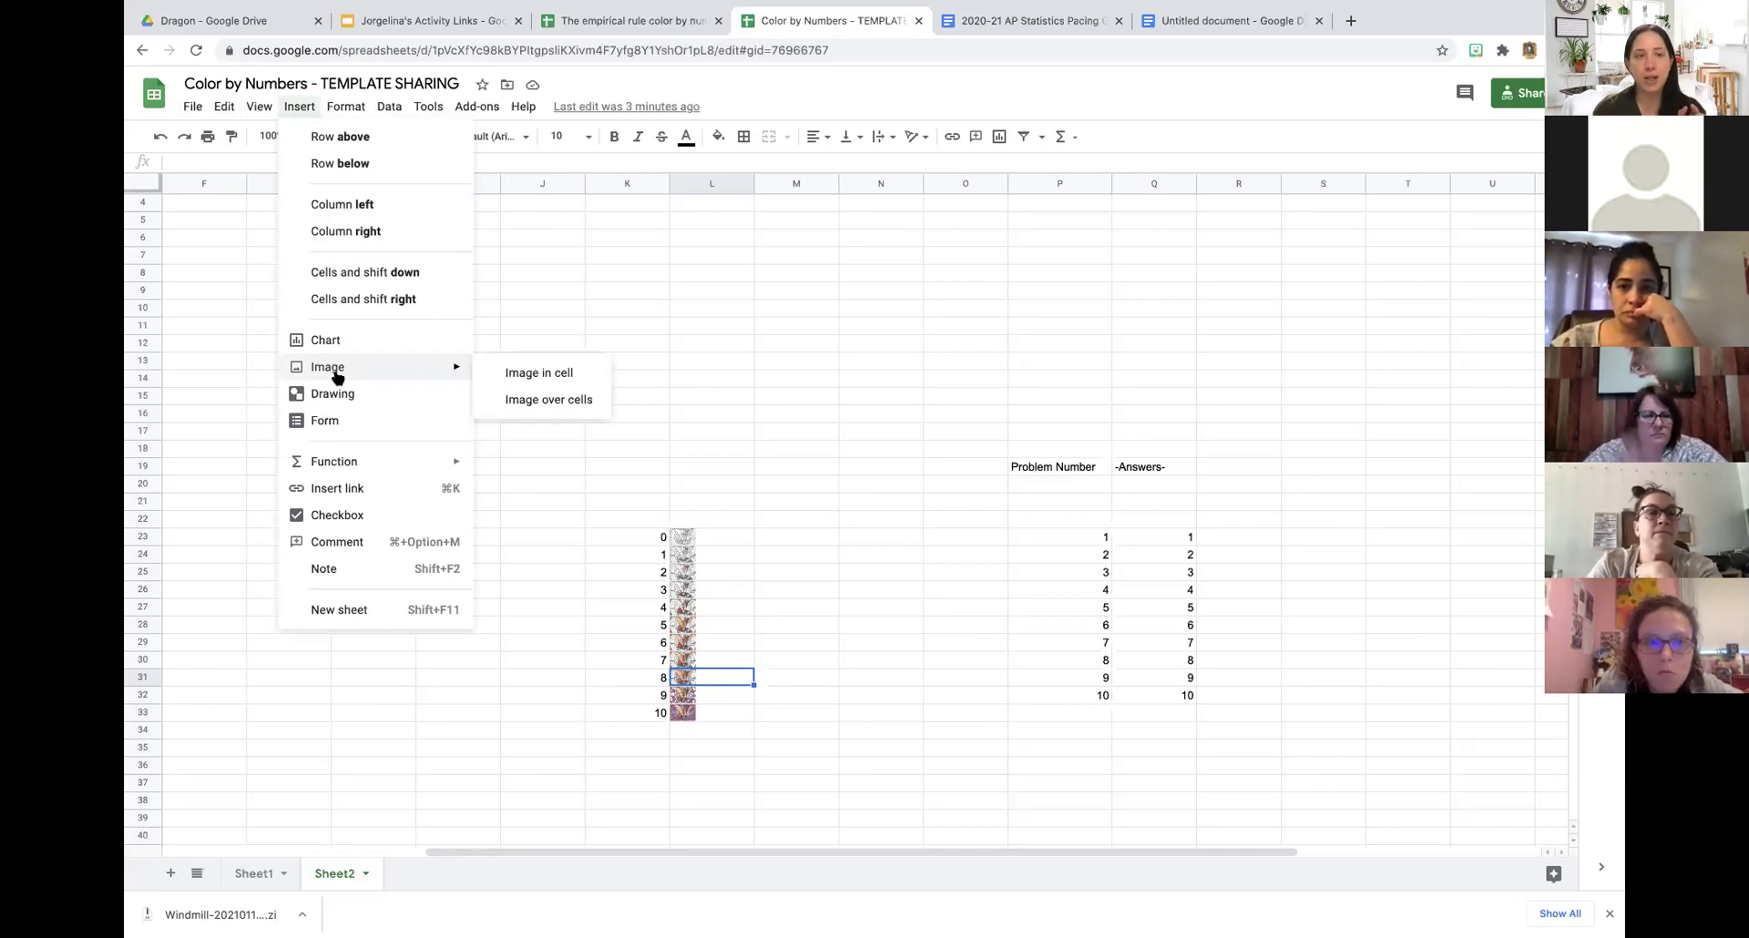
pyautogui.click(539, 379)
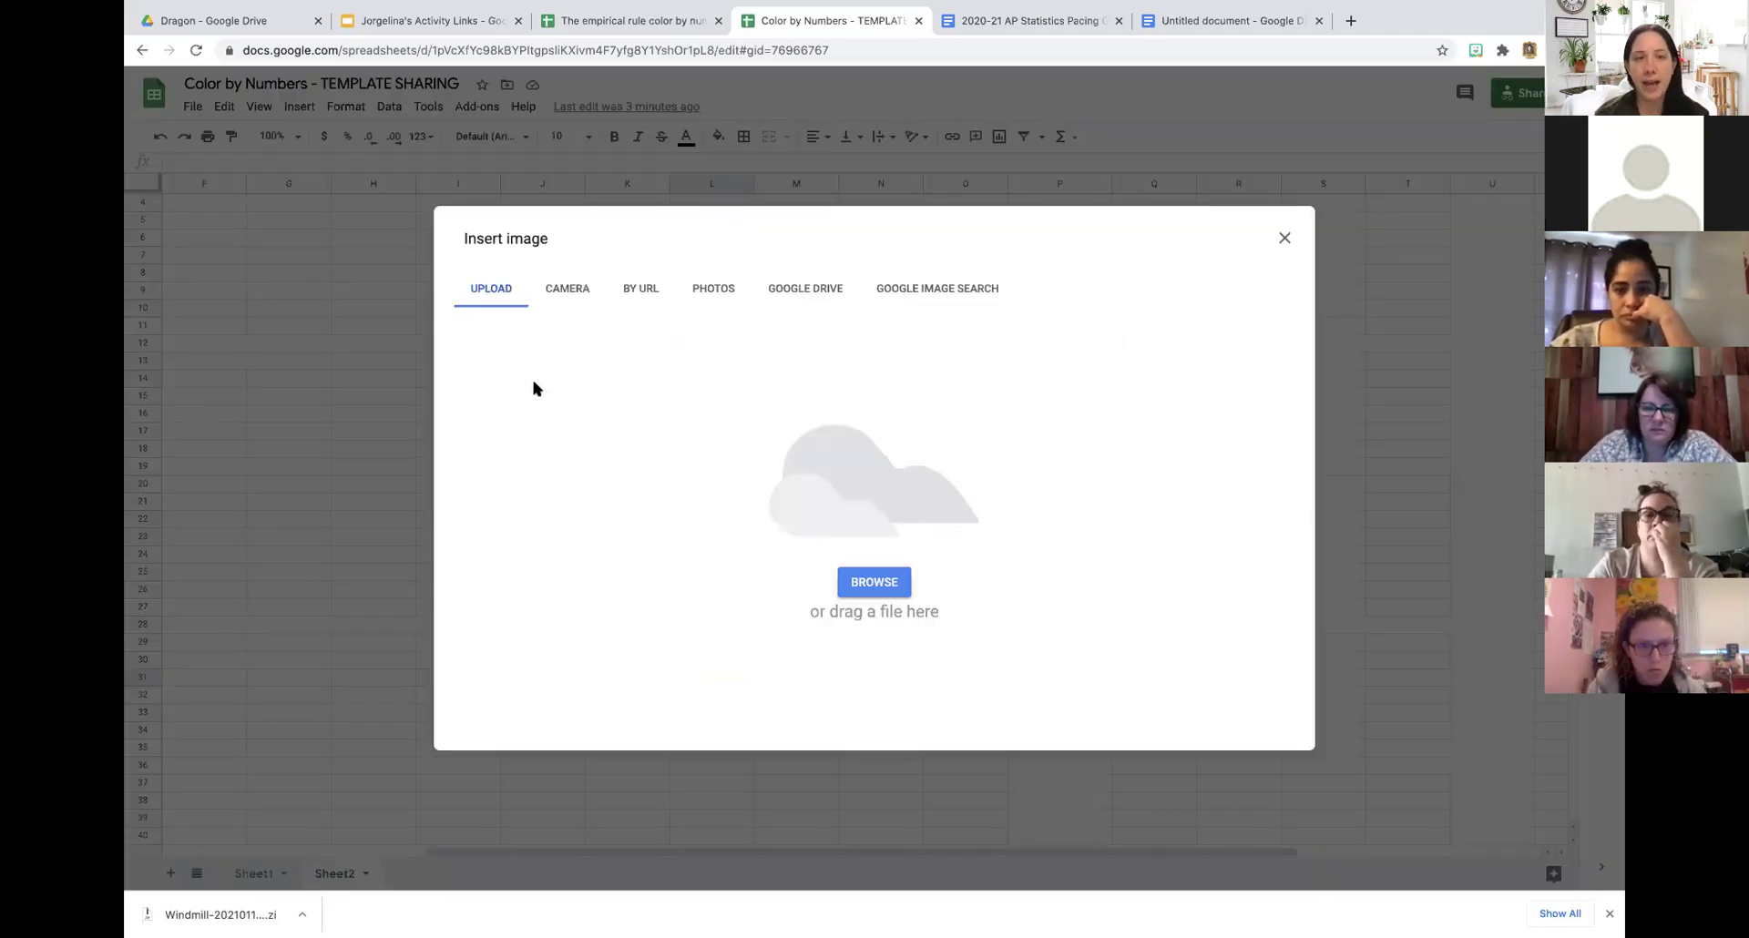
pyautogui.click(876, 588)
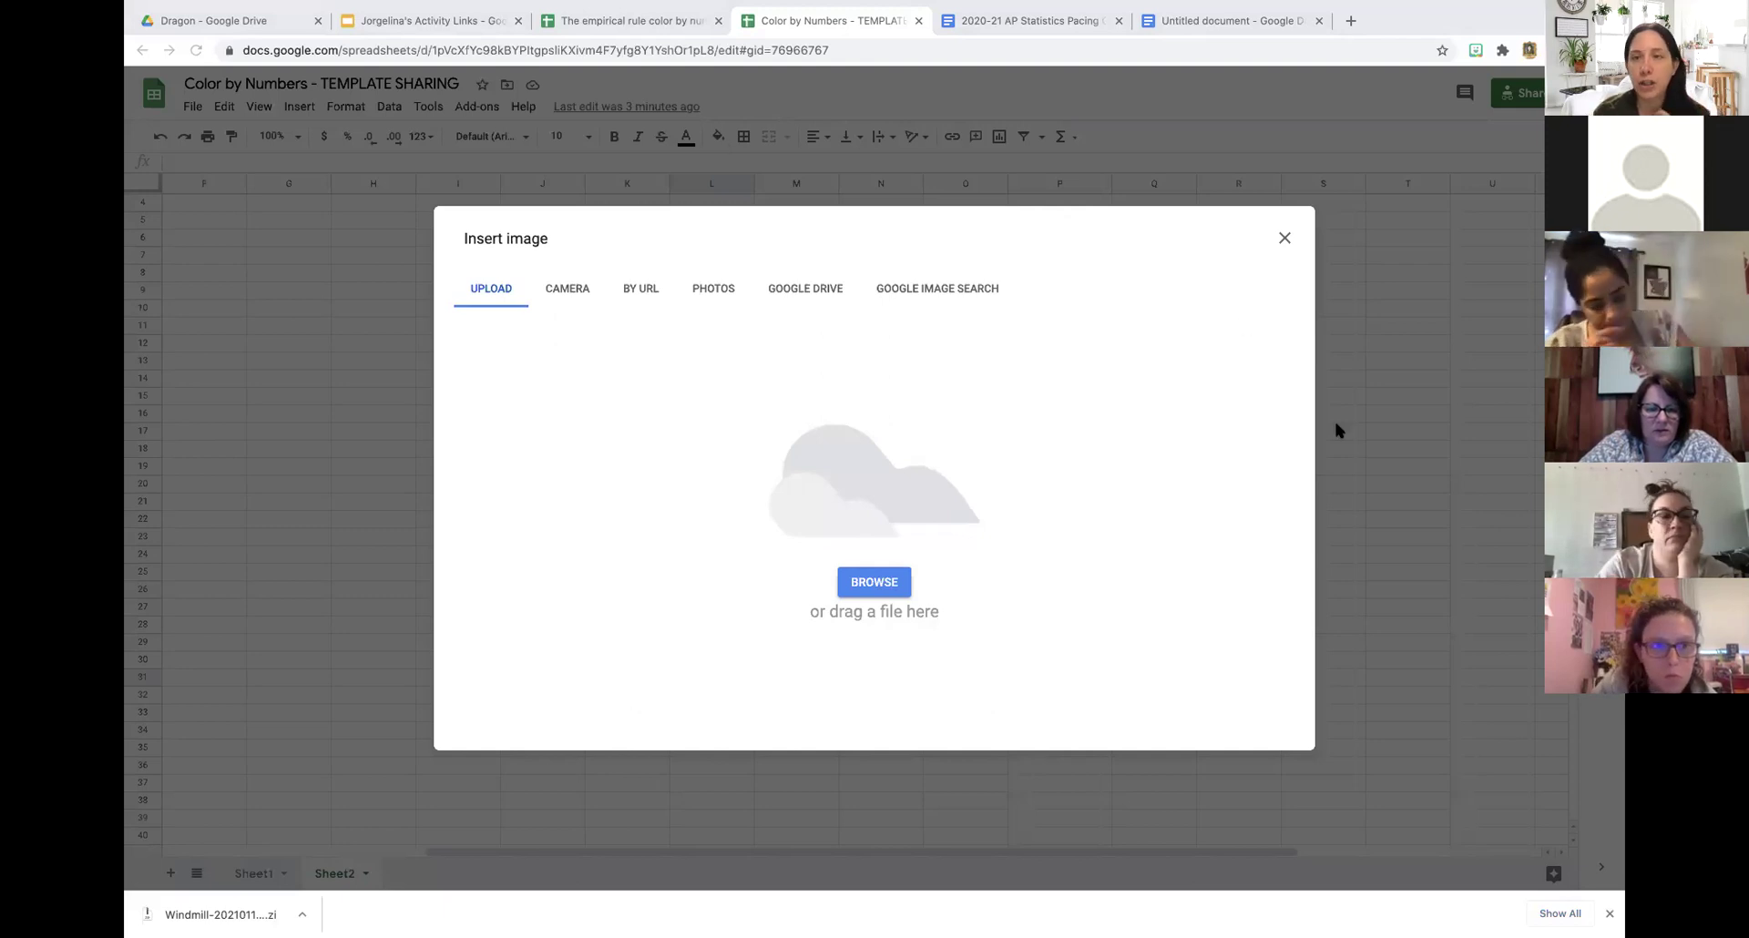
pyautogui.click(1183, 350)
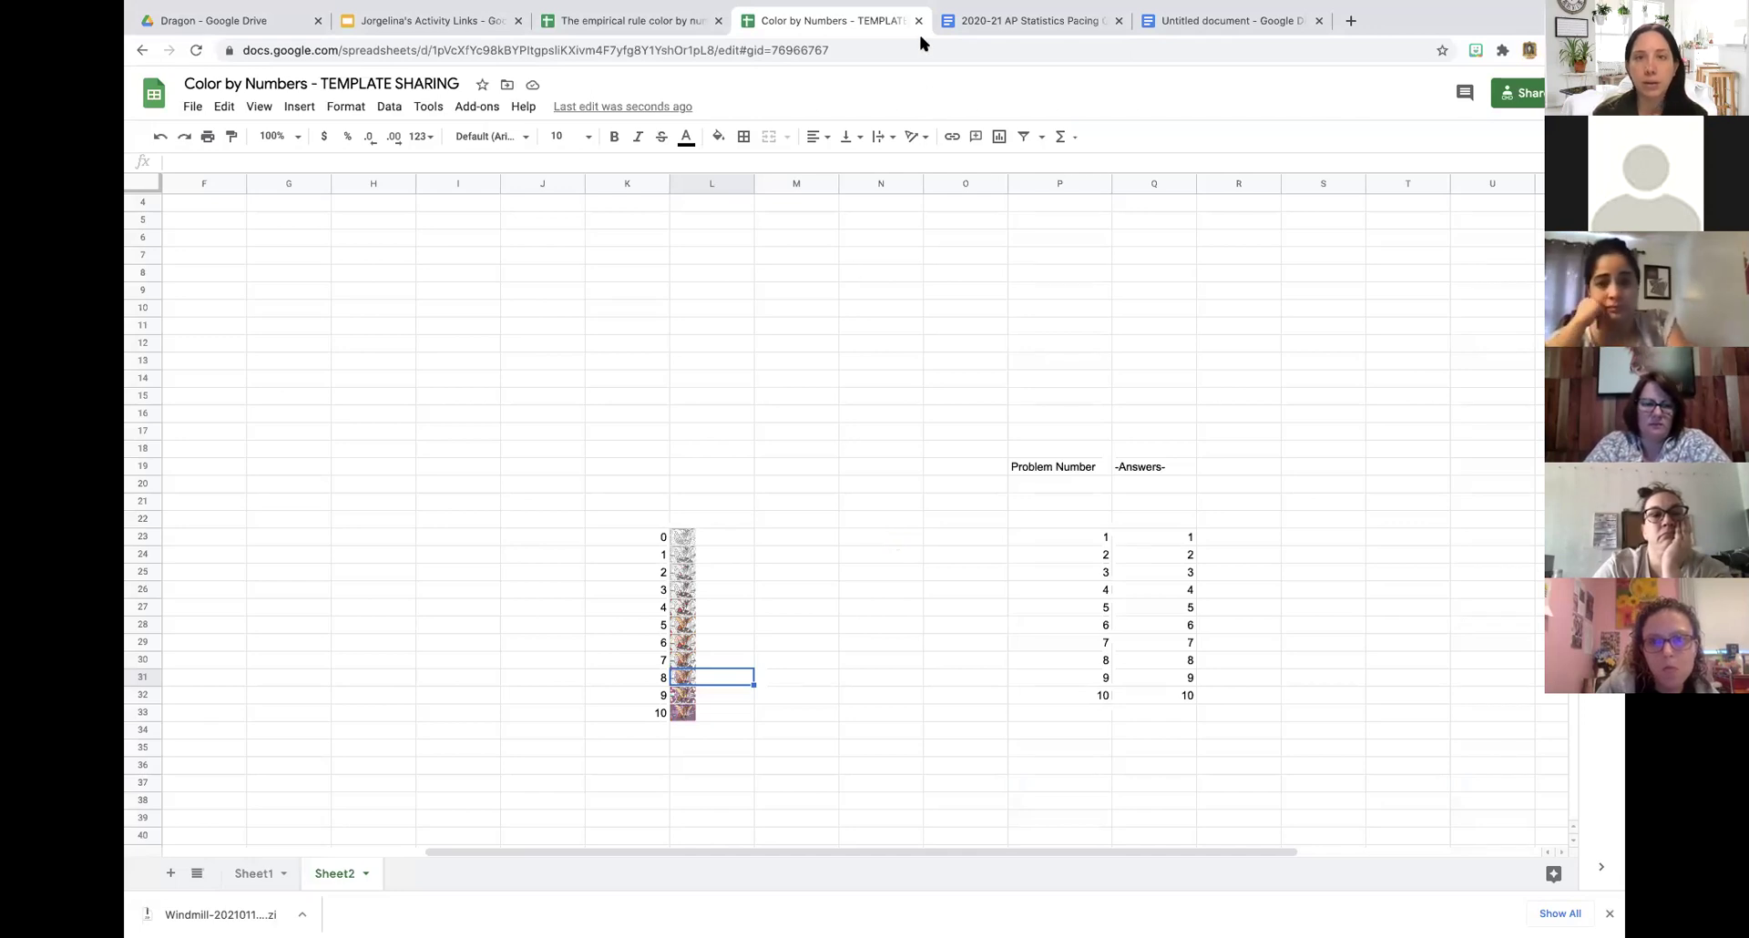
# Close the template spreadsheet, the AP Statistics pacing guide and the untitled document, returning to the empirical rule spreadsheet in full screen.
pyautogui.moveTo(773, 4)
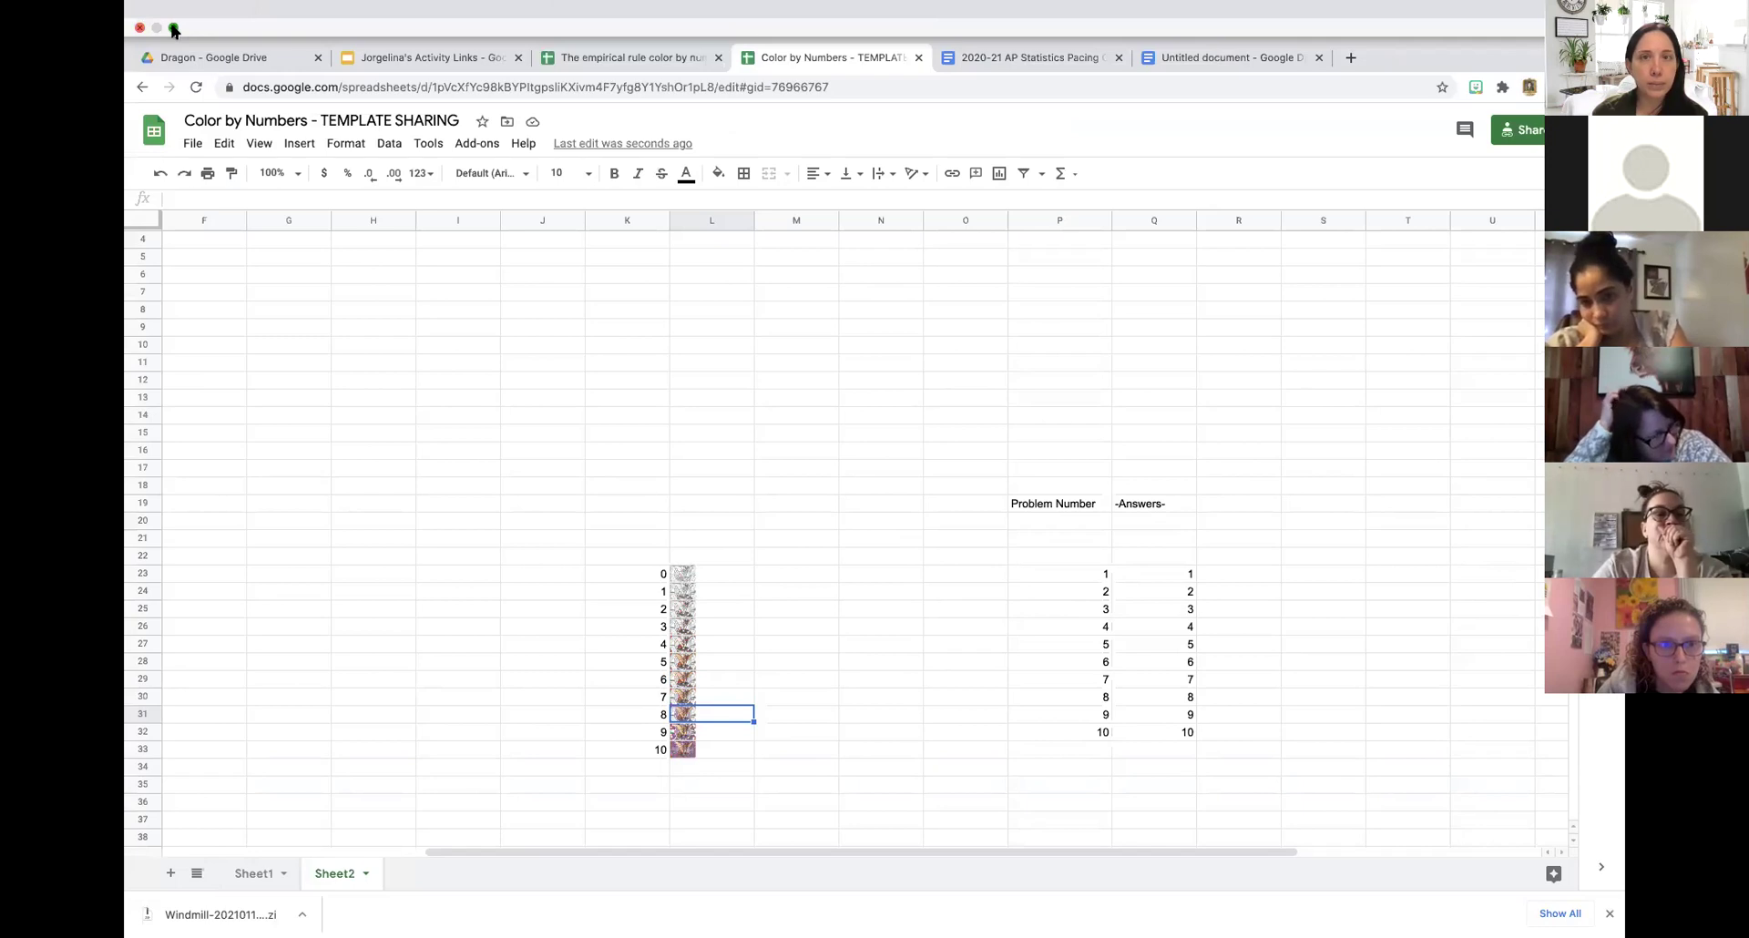
pyautogui.click(174, 31)
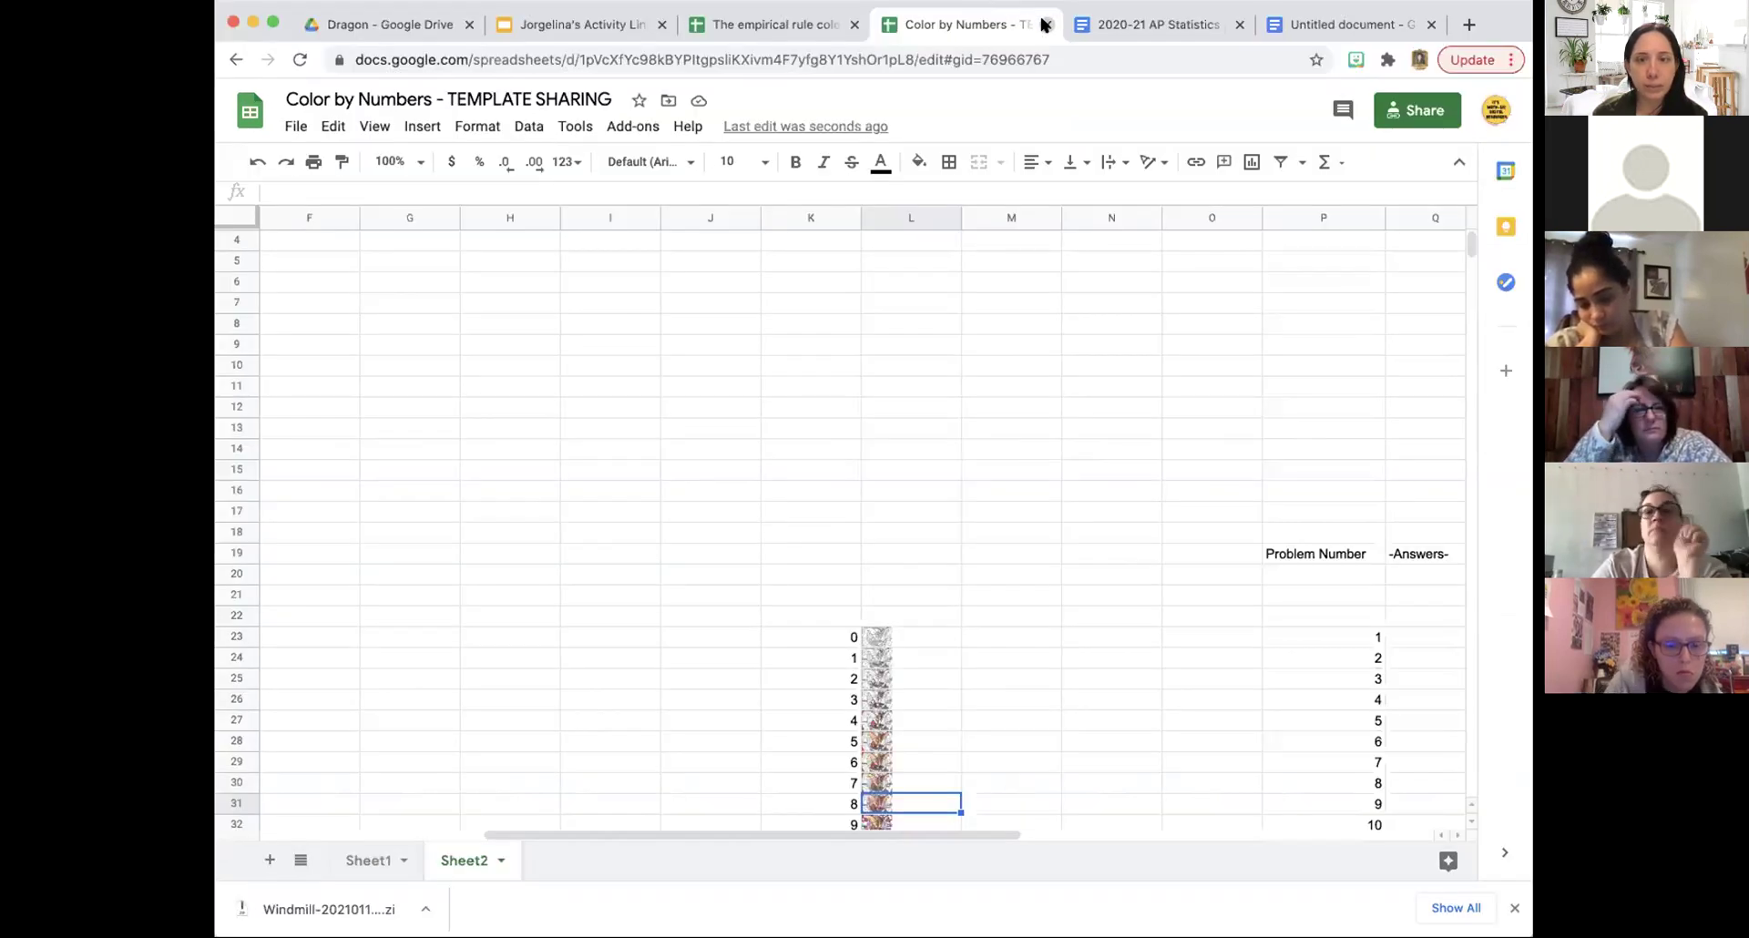
pyautogui.click(1045, 25)
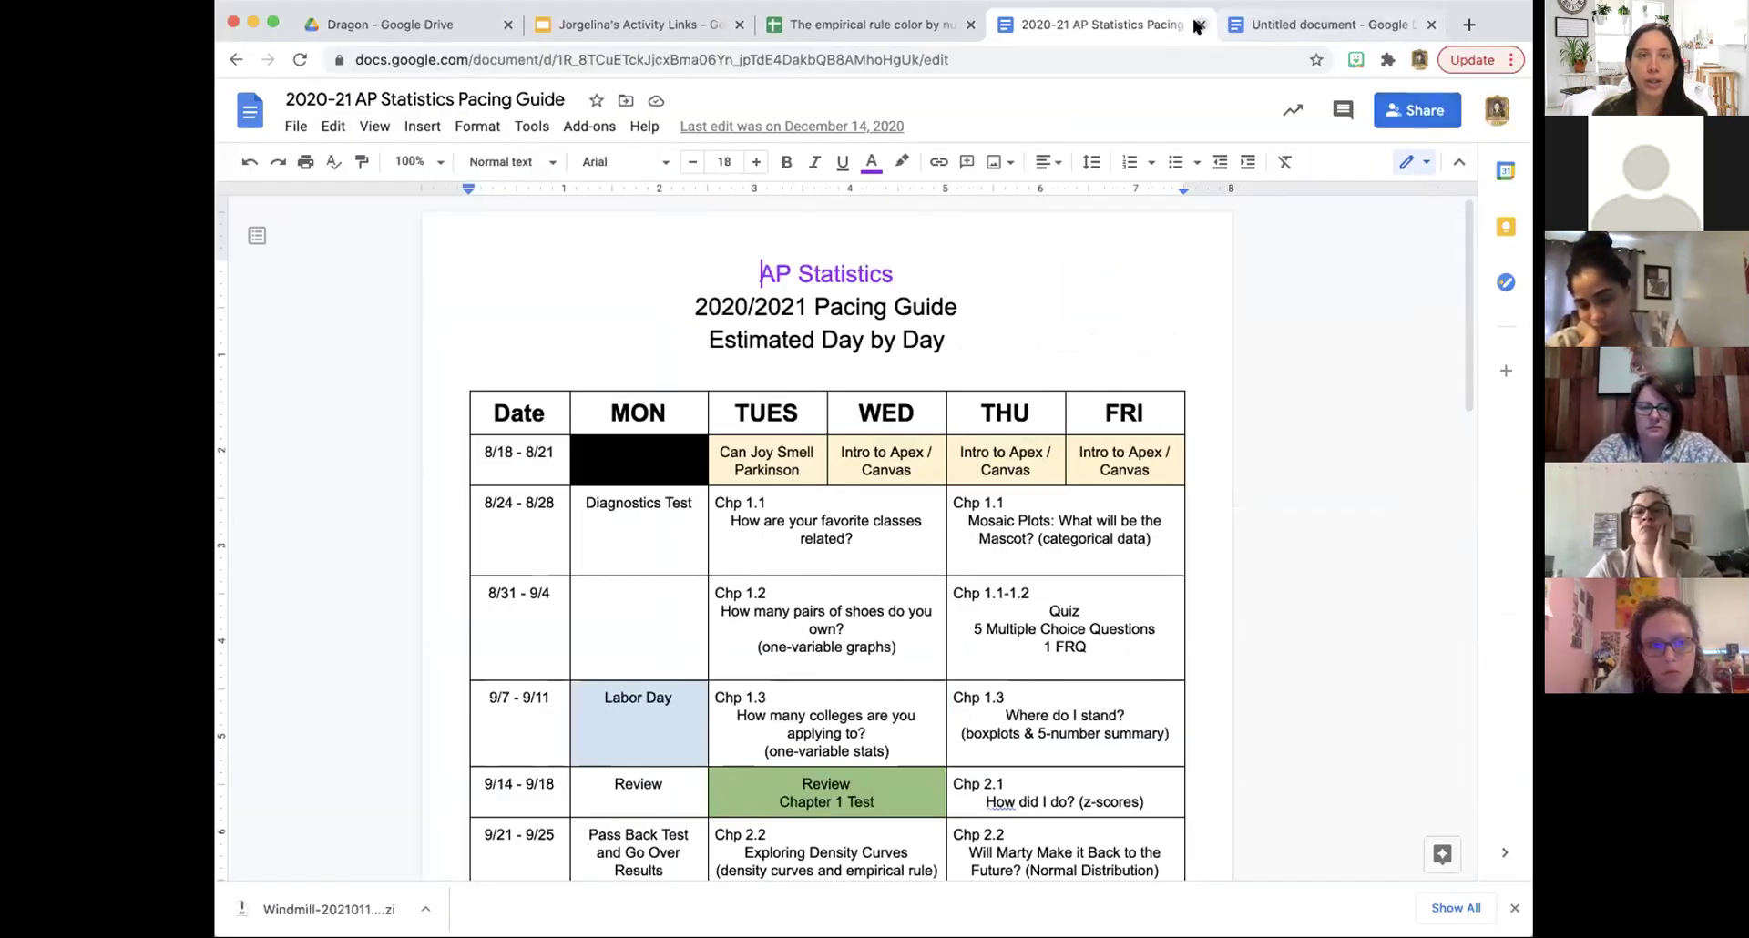
pyautogui.click(1197, 25)
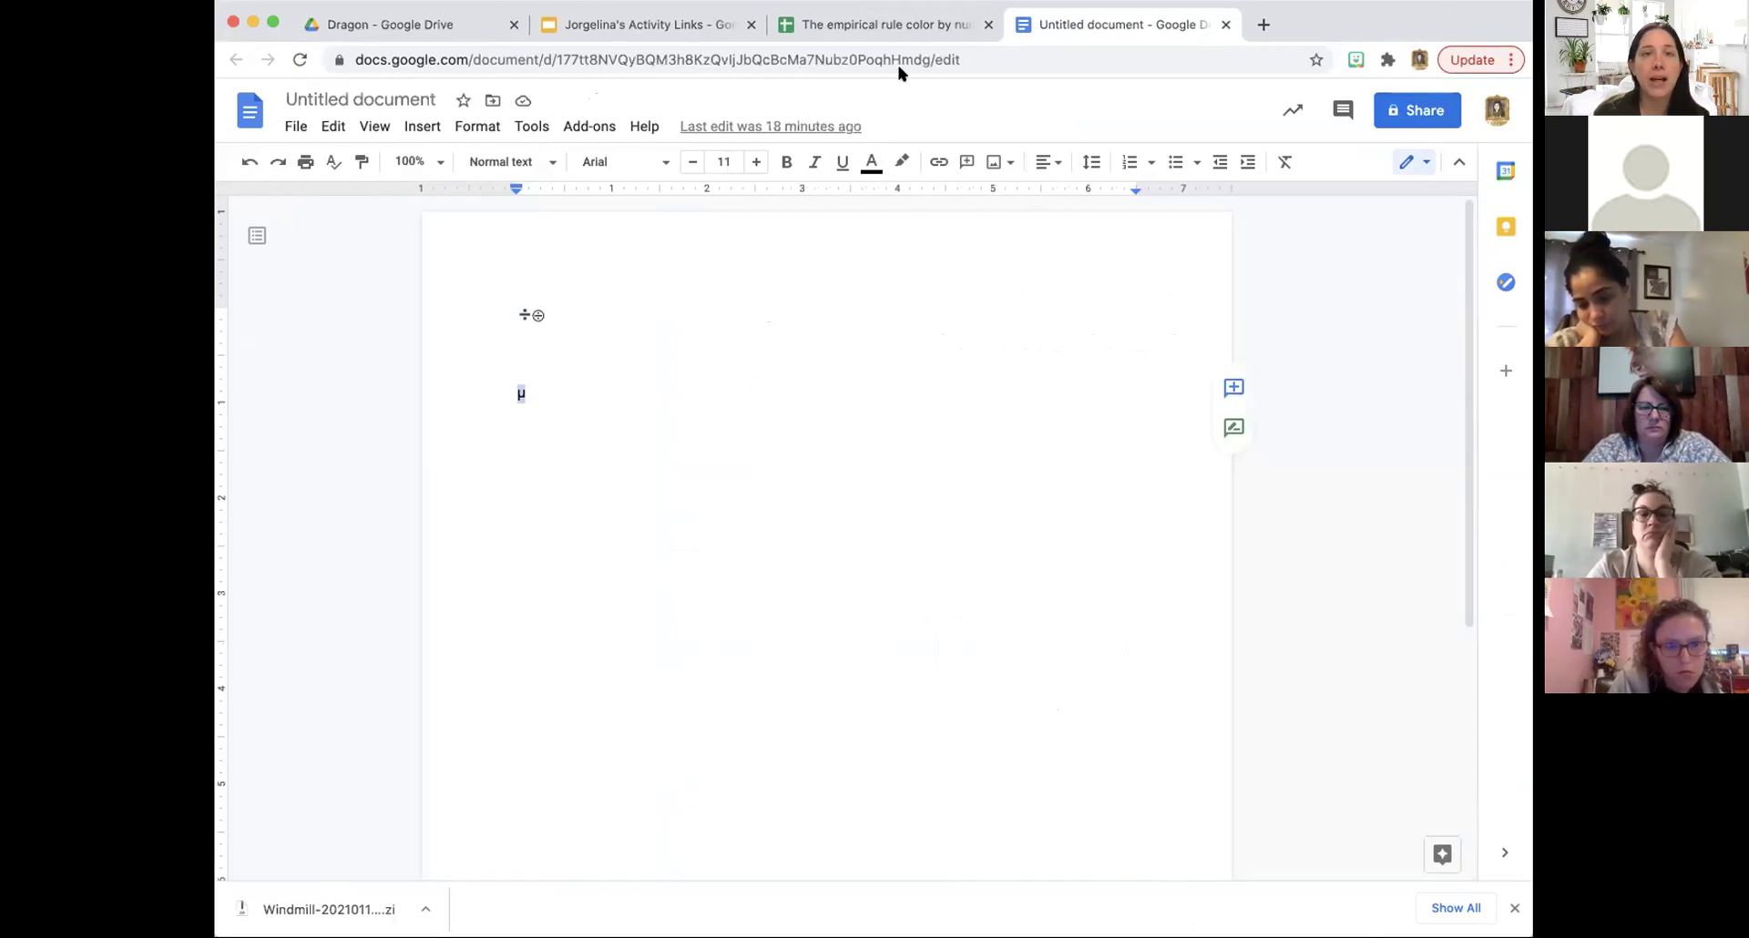
pyautogui.click(1226, 24)
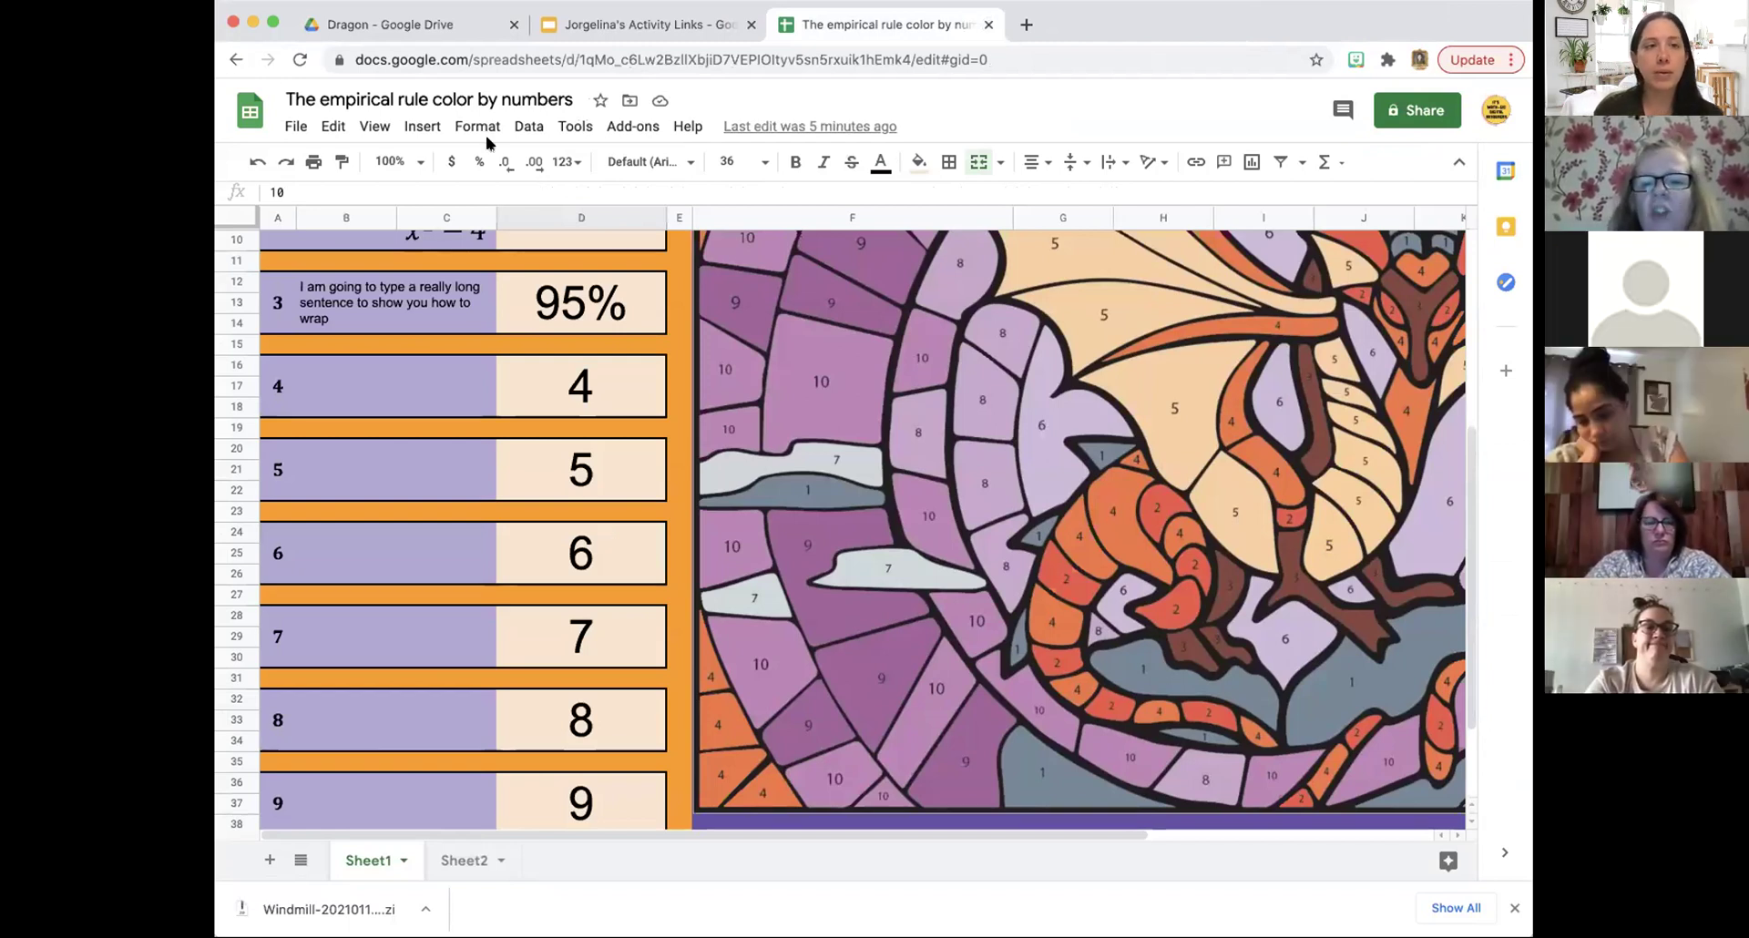
pyautogui.click(273, 27)
# On Sheet2 of the empirical rule spreadsheet, narrow picture column L and reduce the heights of rows 31 and 32.
pyautogui.scroll(5, 720, 458)
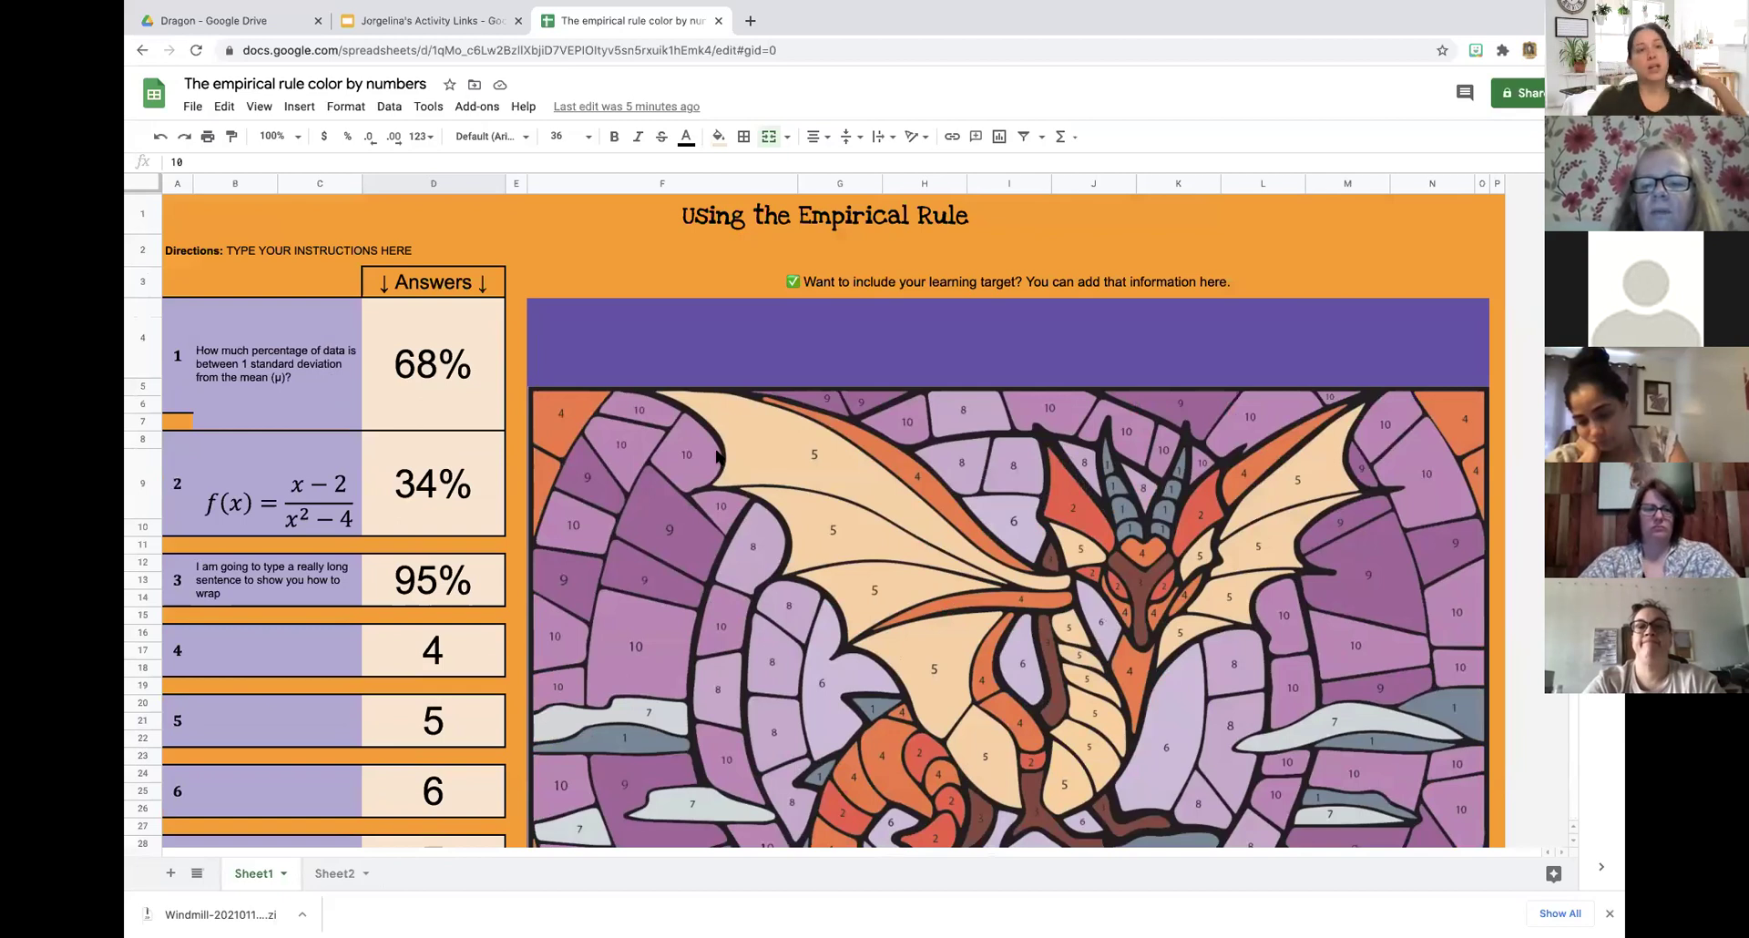
pyautogui.click(247, 419)
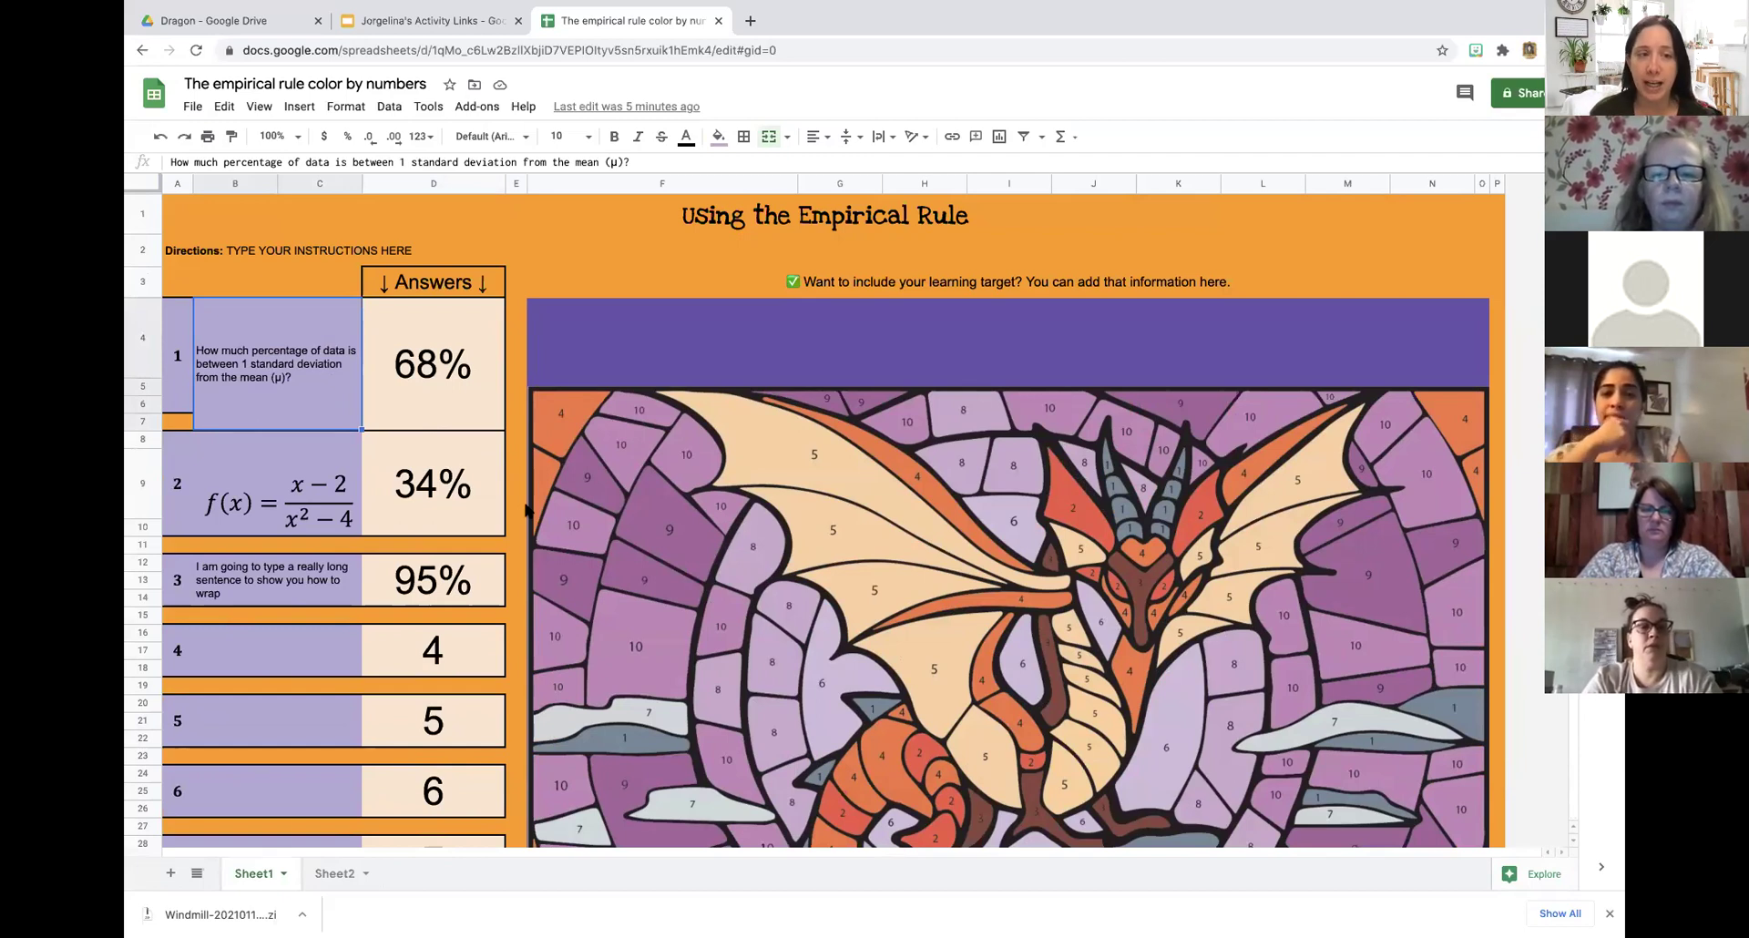
pyautogui.click(340, 874)
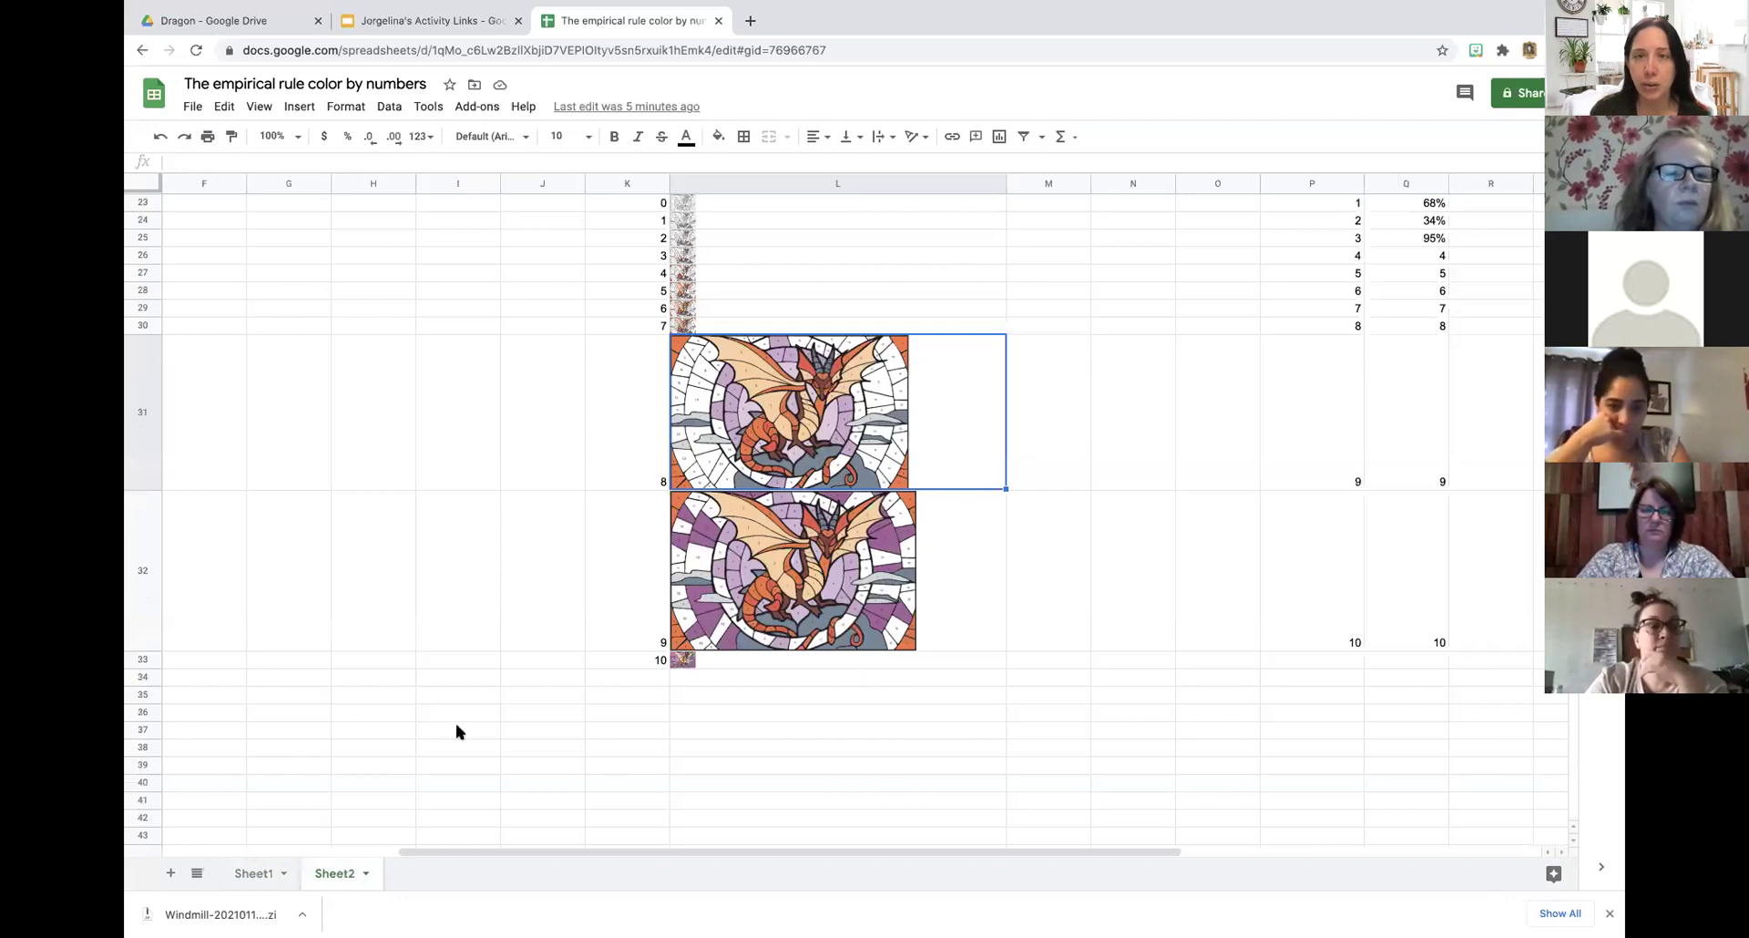
pyautogui.moveTo(1006, 181); pyautogui.dragTo(712, 181)
pyautogui.moveTo(144, 524); pyautogui.dragTo(251, 444)
pyautogui.click(251, 443)
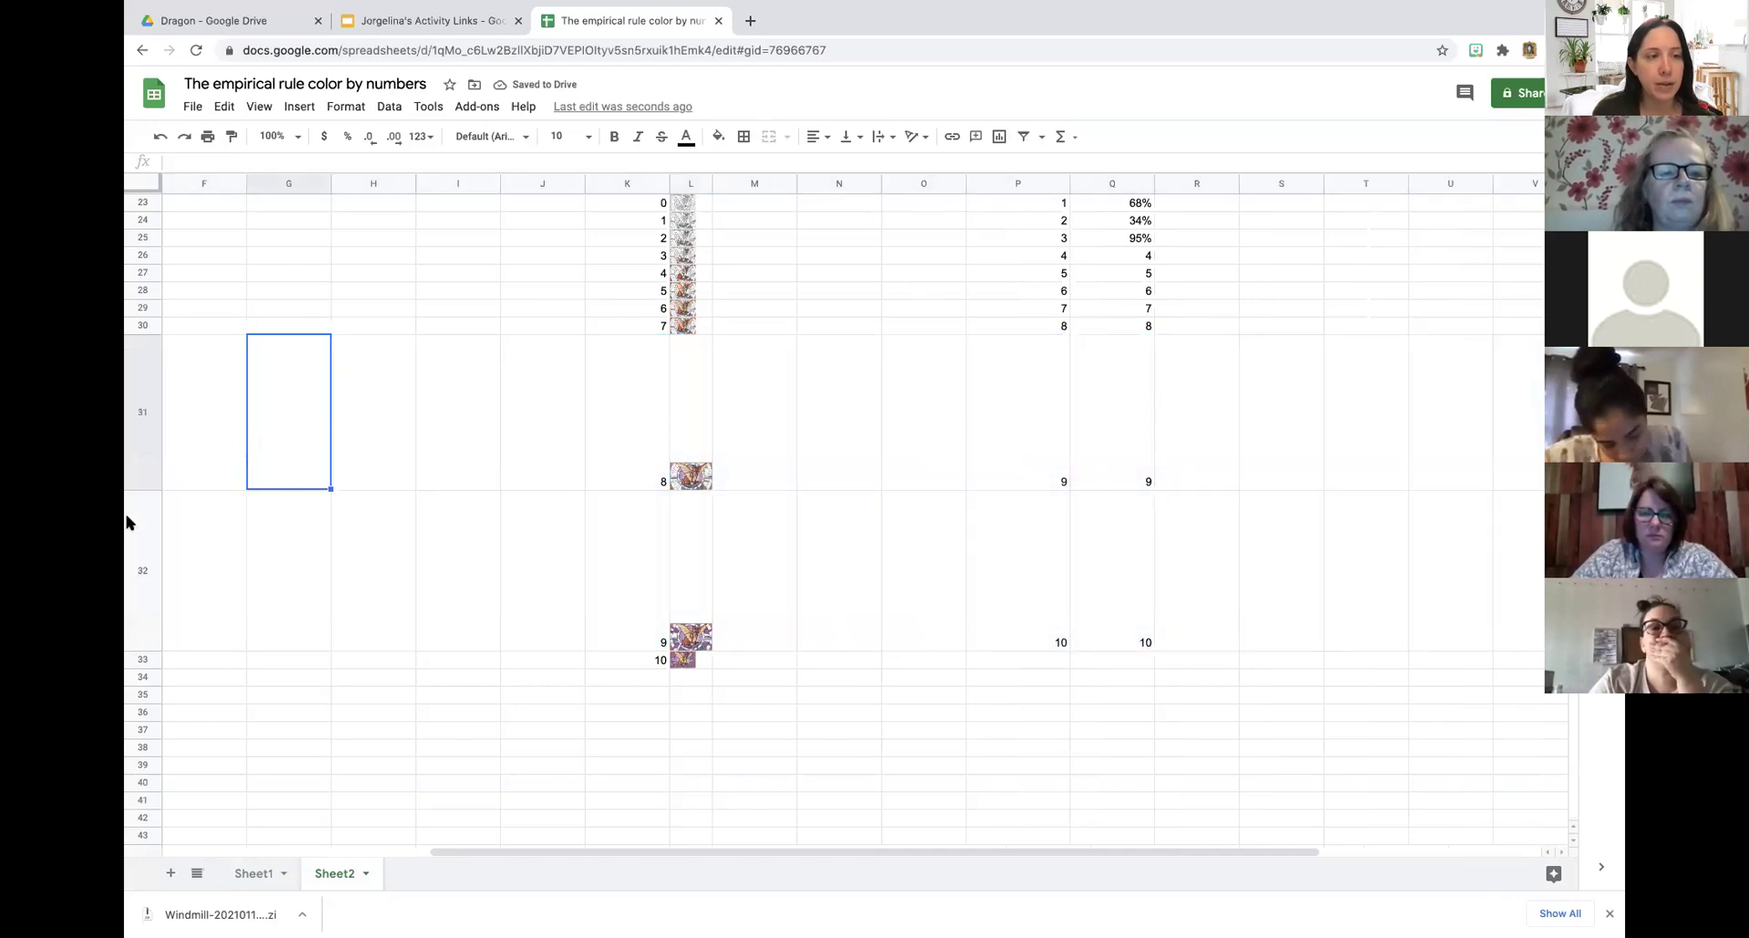
pyautogui.moveTo(141, 486); pyautogui.dragTo(148, 351)
pyautogui.moveTo(153, 508); pyautogui.dragTo(160, 392)
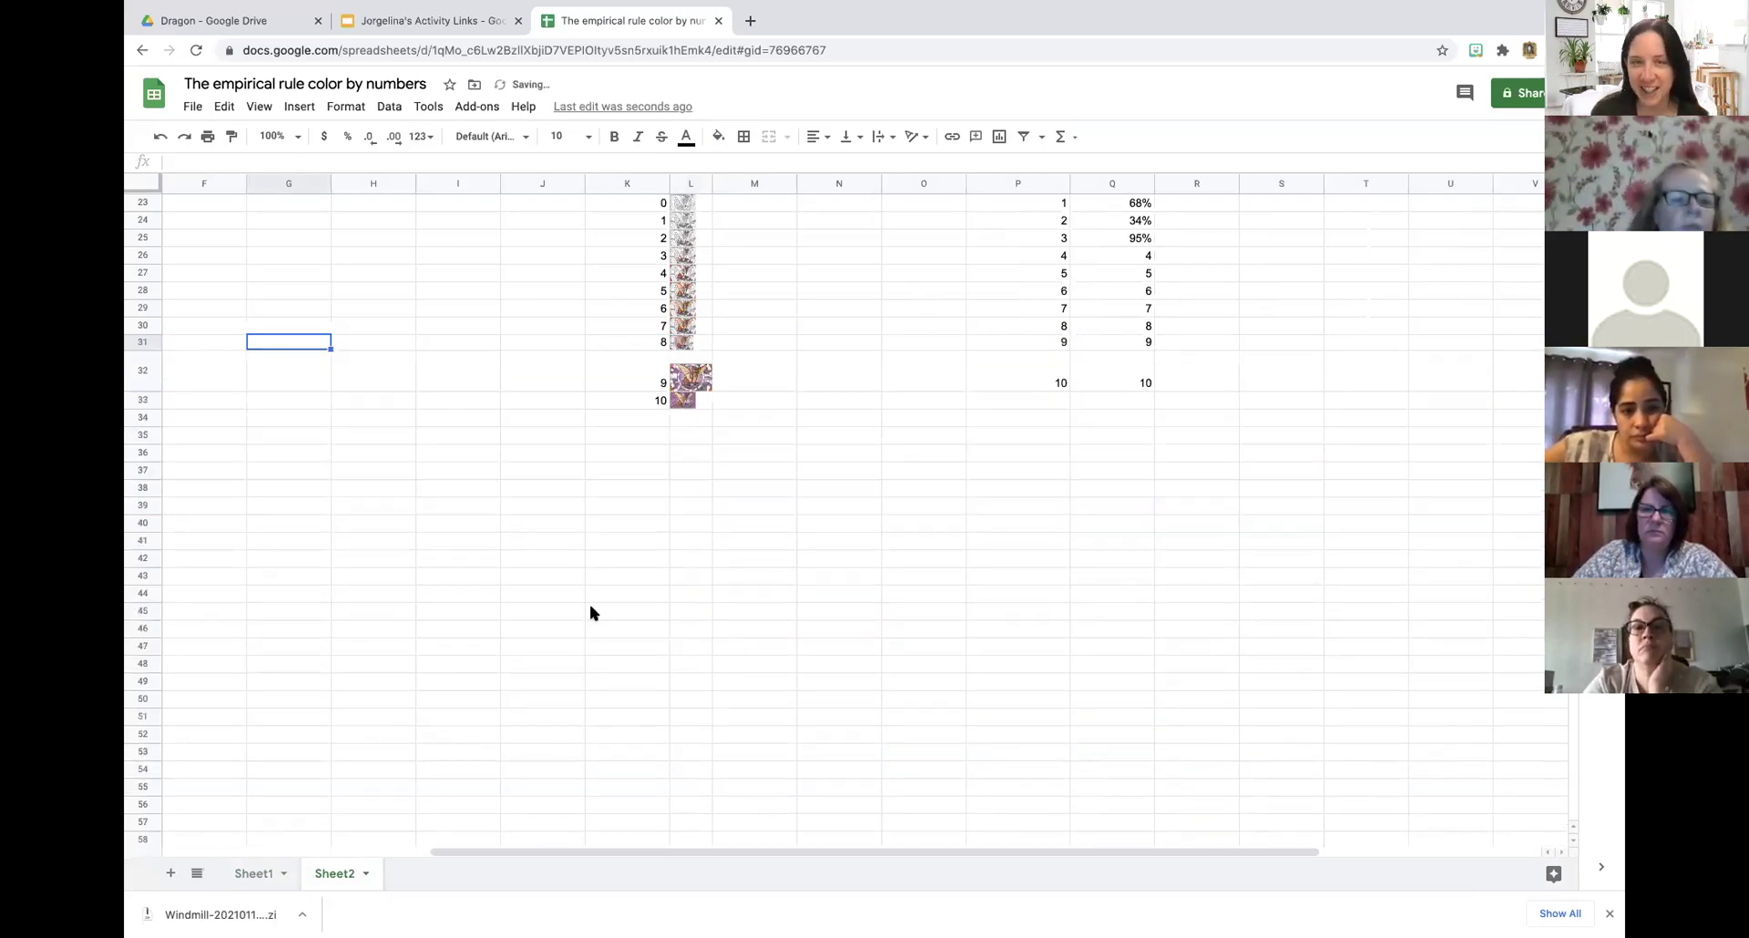
# Hide columns K and L, which hold the picture numbers and dragon pictures, on Sheet2.
pyautogui.scroll(2, 588, 604)
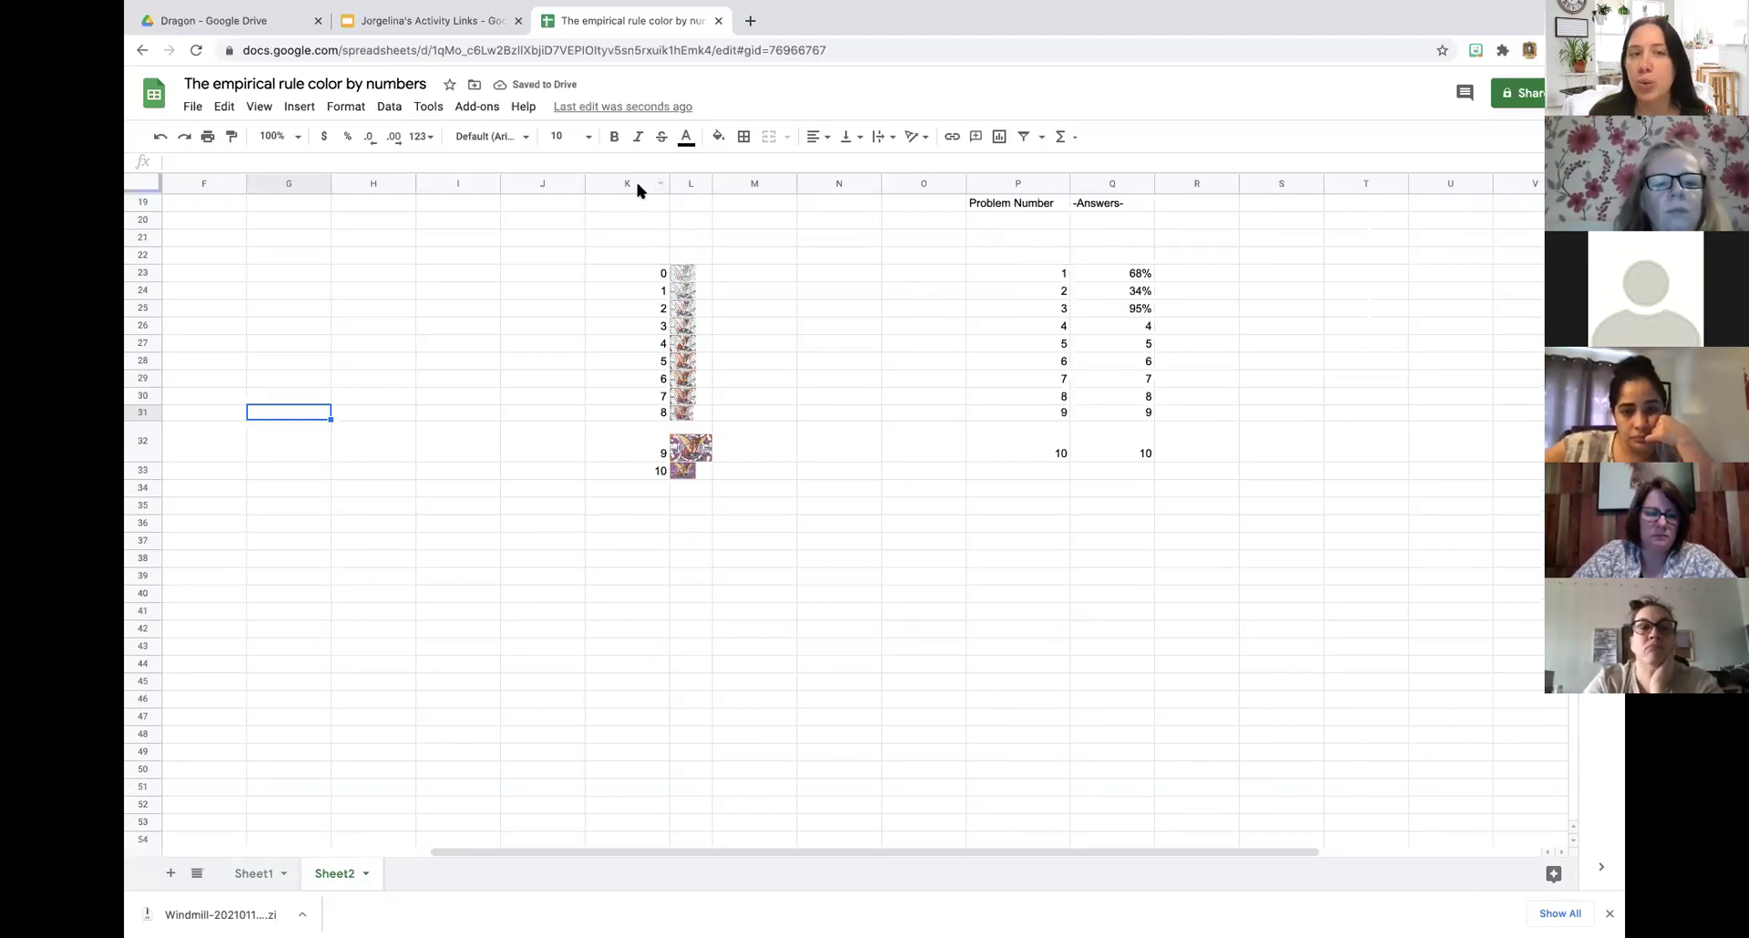
pyautogui.moveTo(619, 183); pyautogui.dragTo(702, 181)
pyautogui.click(725, 201)
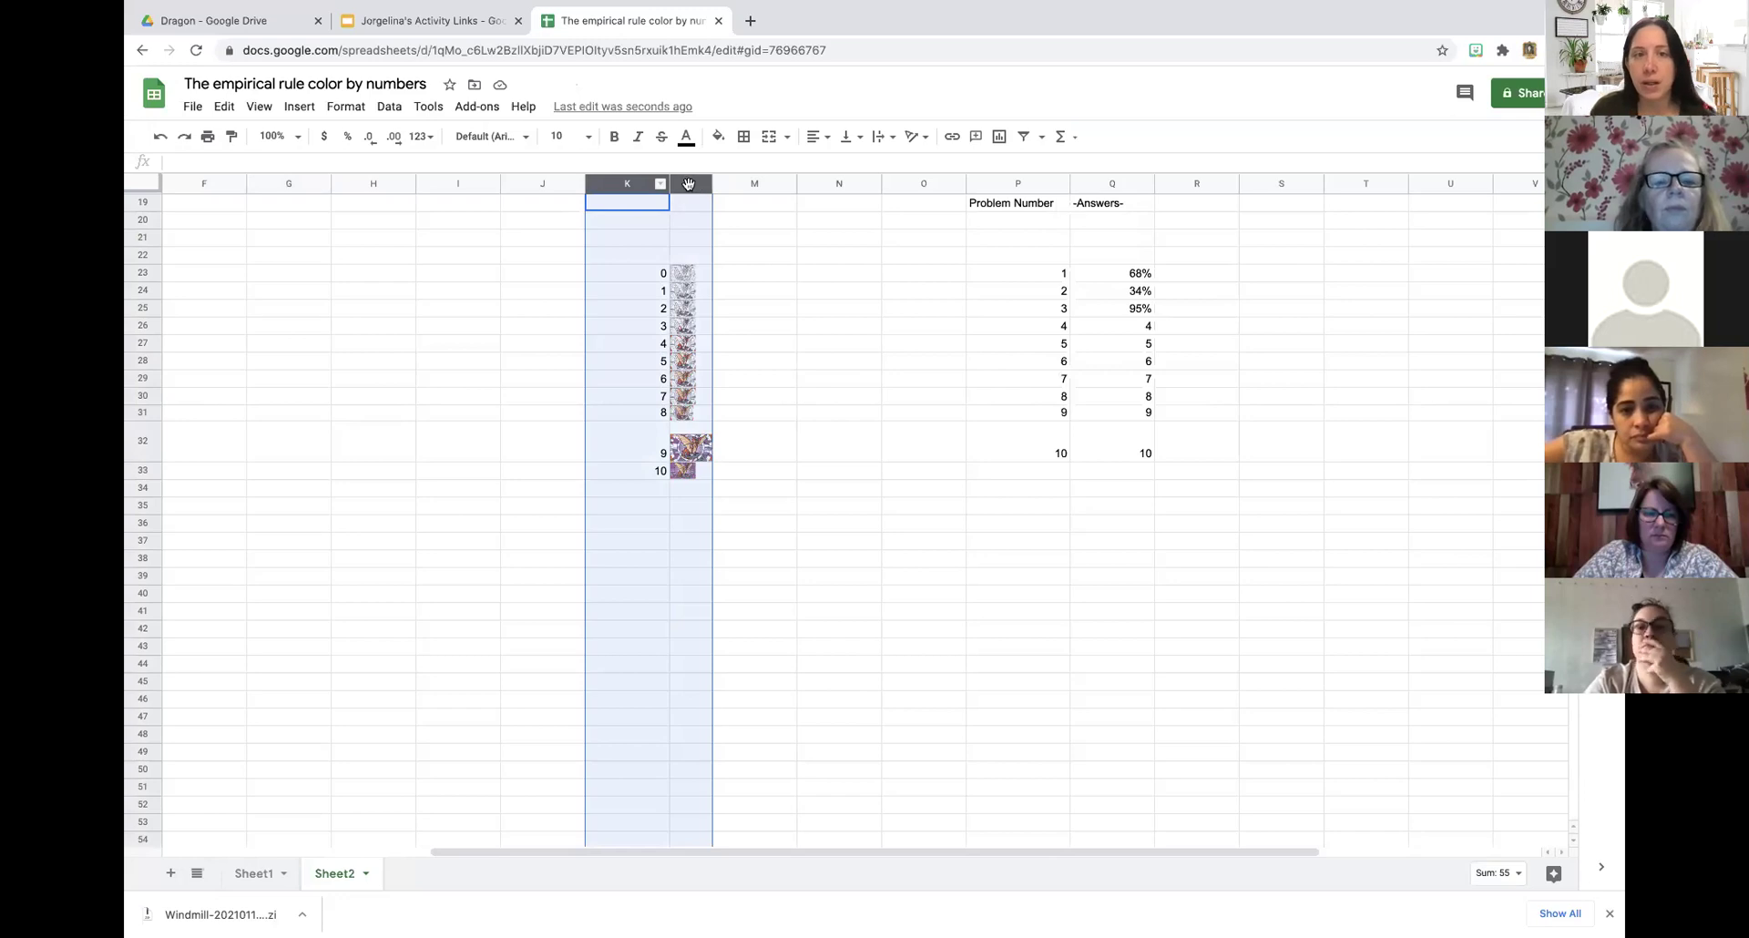
pyautogui.rightClick(689, 185)
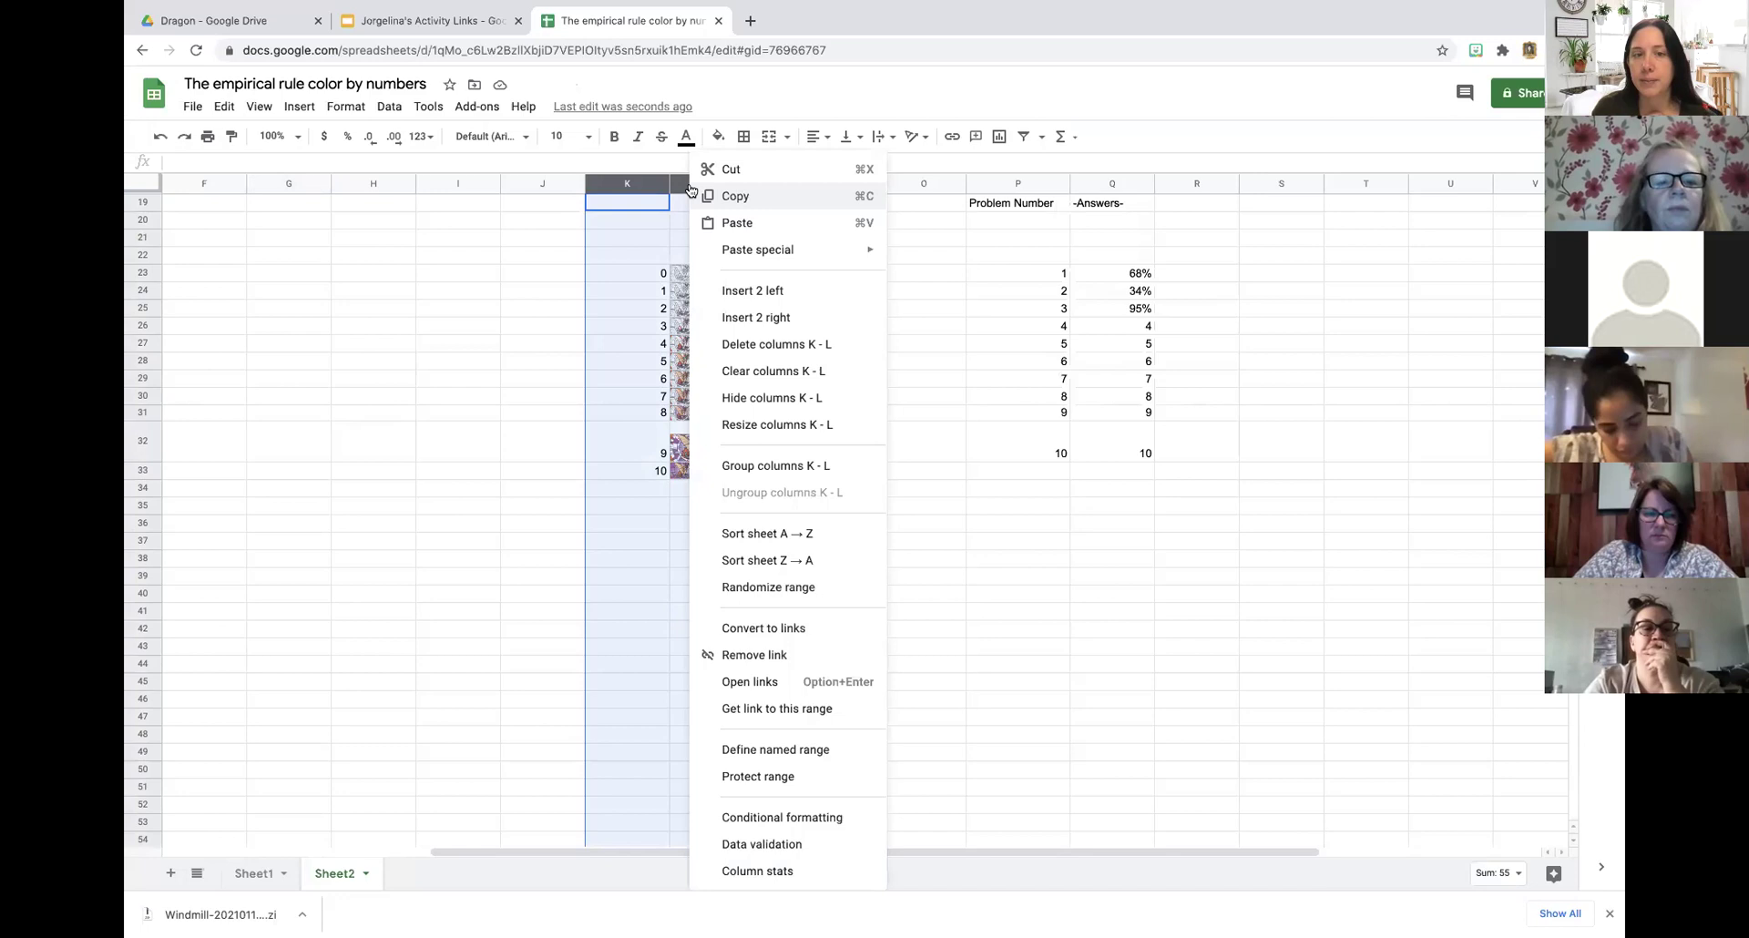
pyautogui.click(811, 398)
pyautogui.click(529, 483)
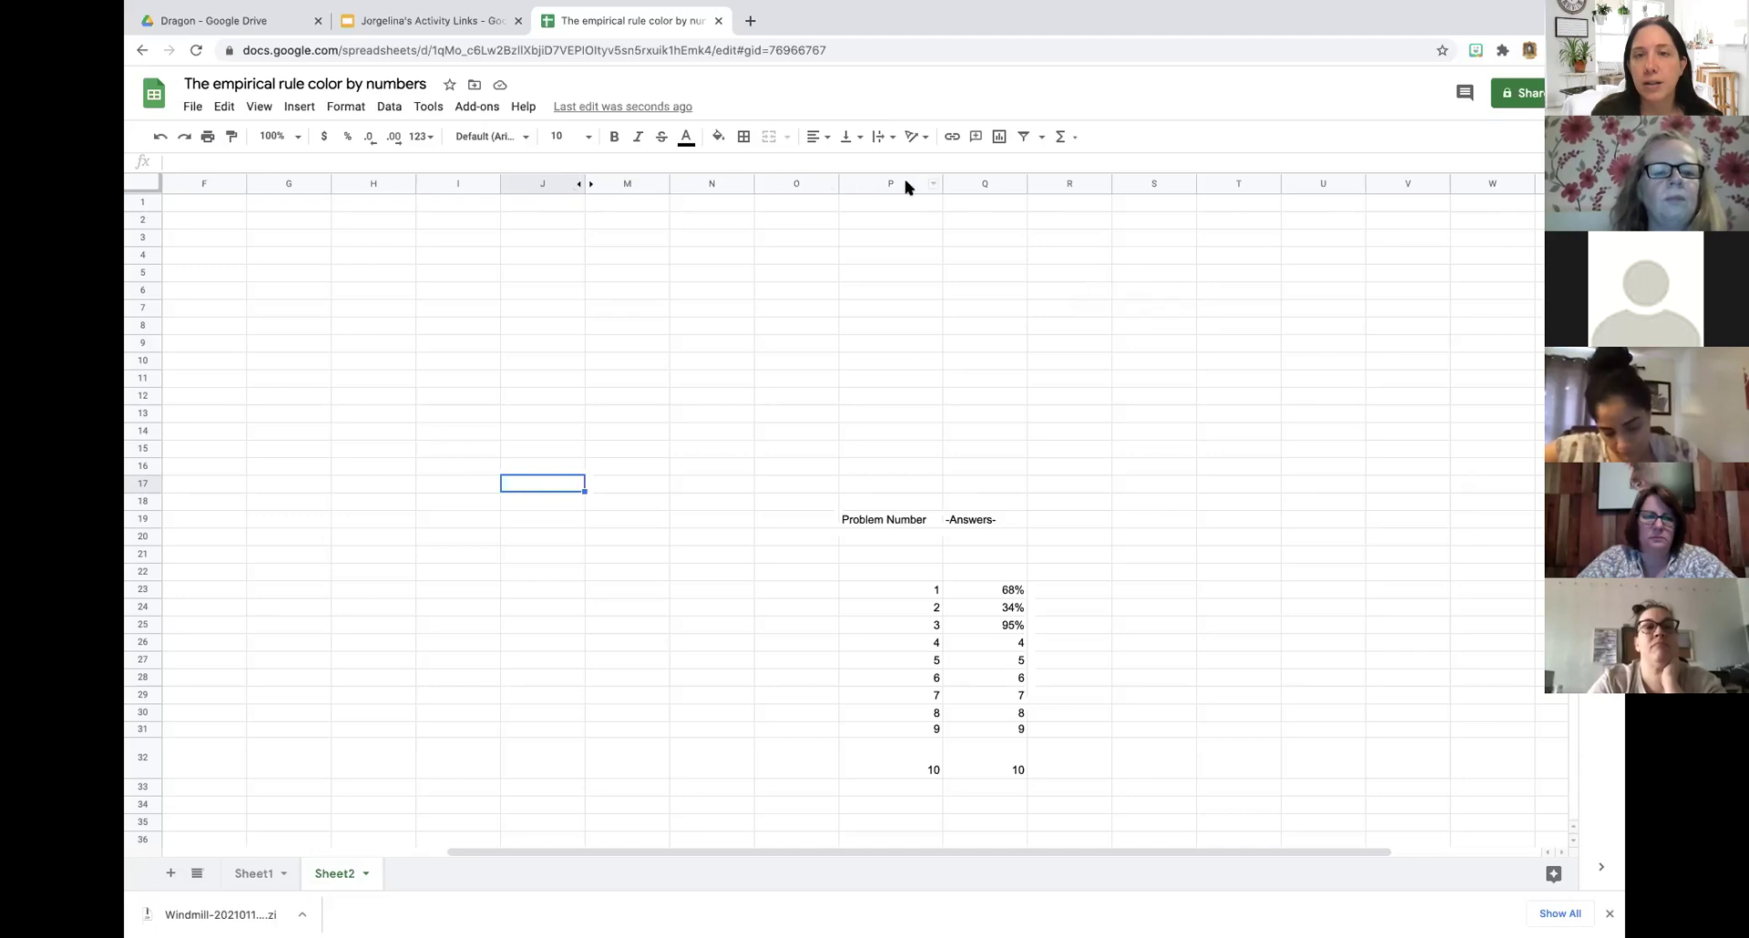
# Hide the empty columns V and W on Sheet2.
pyautogui.click(881, 185)
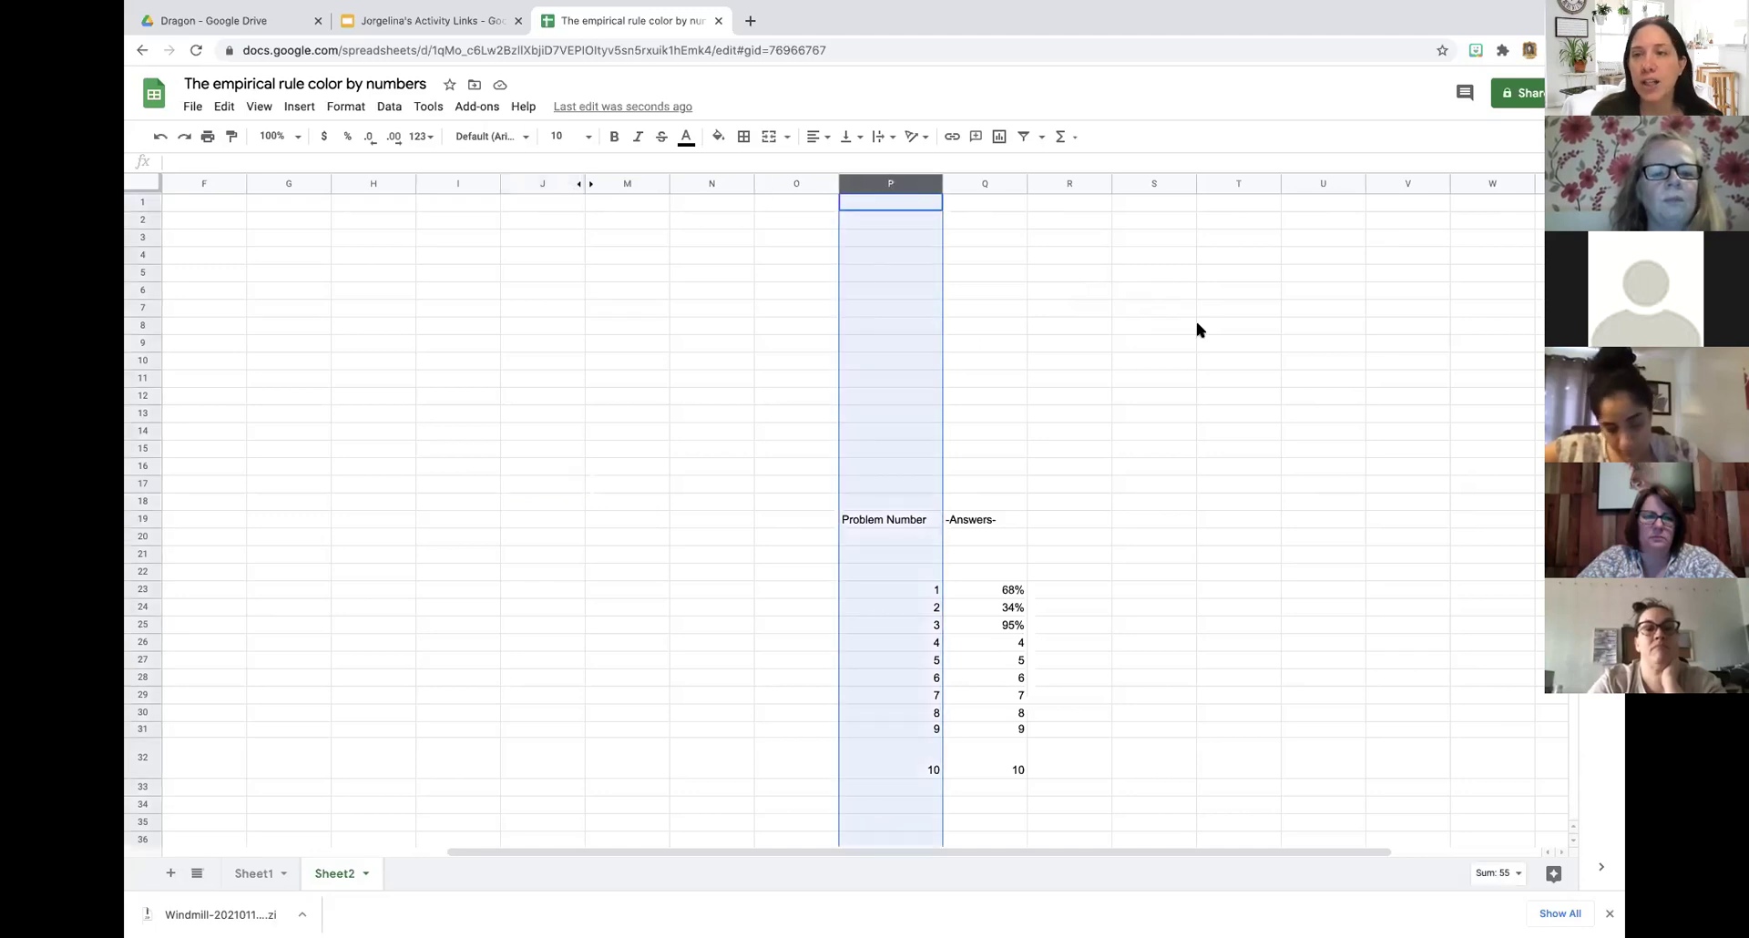
pyautogui.hscroll(3, 1197, 330)
pyautogui.click(1150, 184)
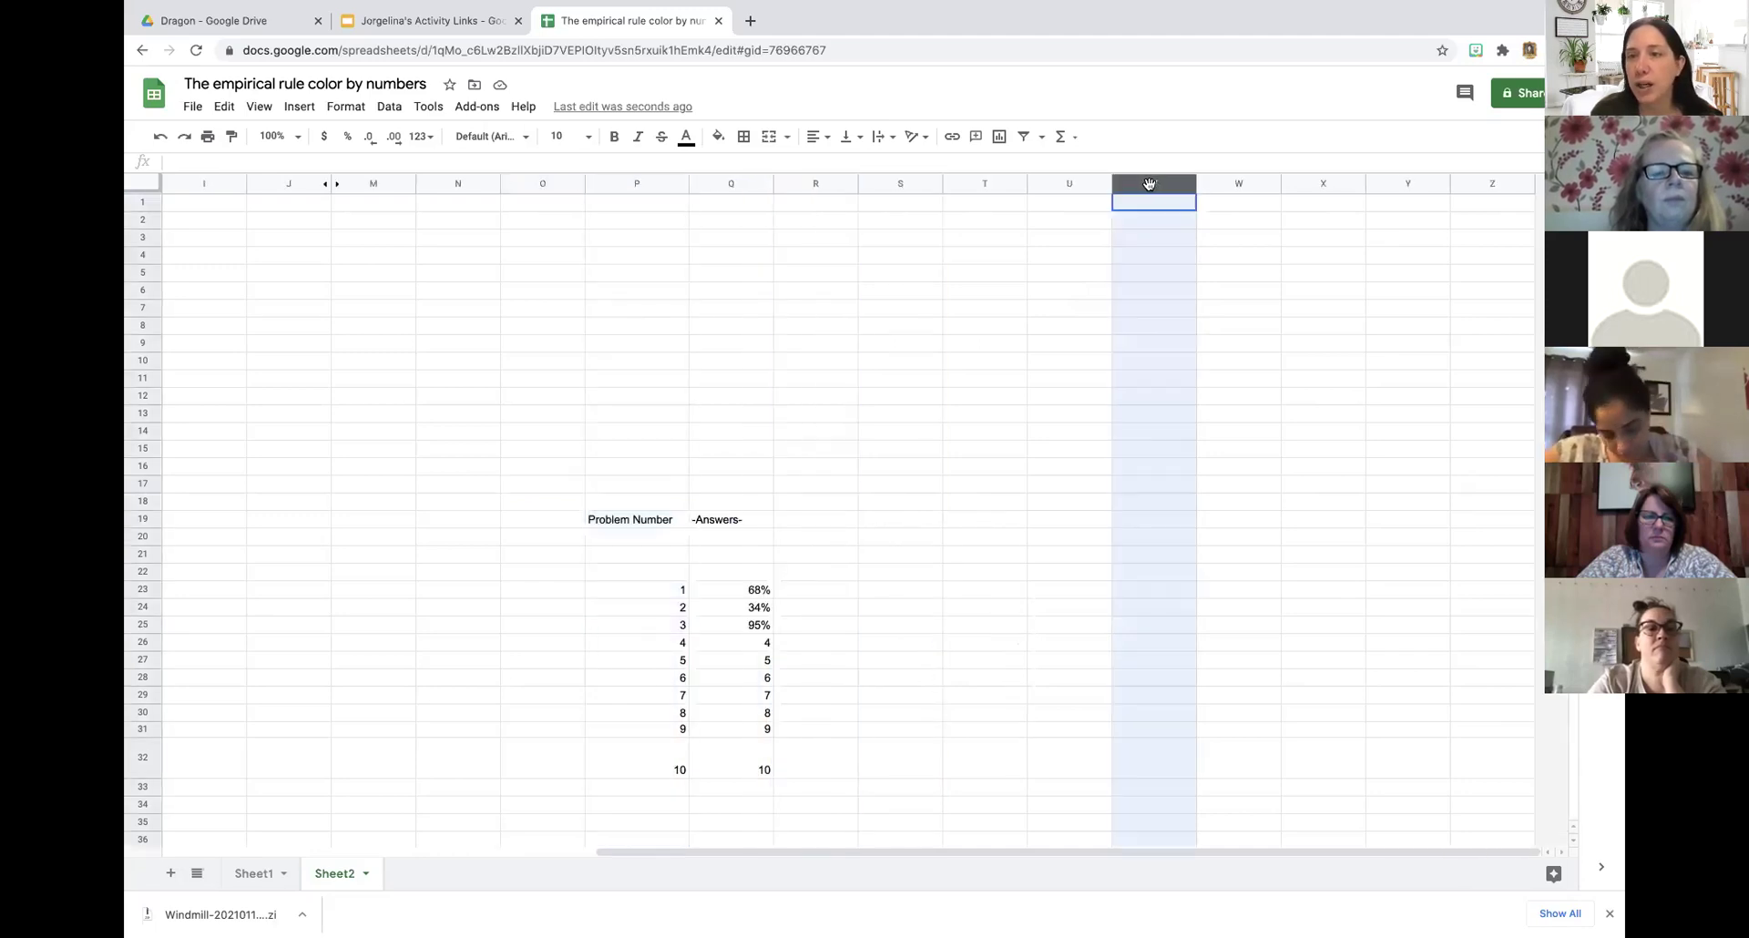
pyautogui.keyDown('shift'); pyautogui.click(1234, 184); pyautogui.keyUp('shift')
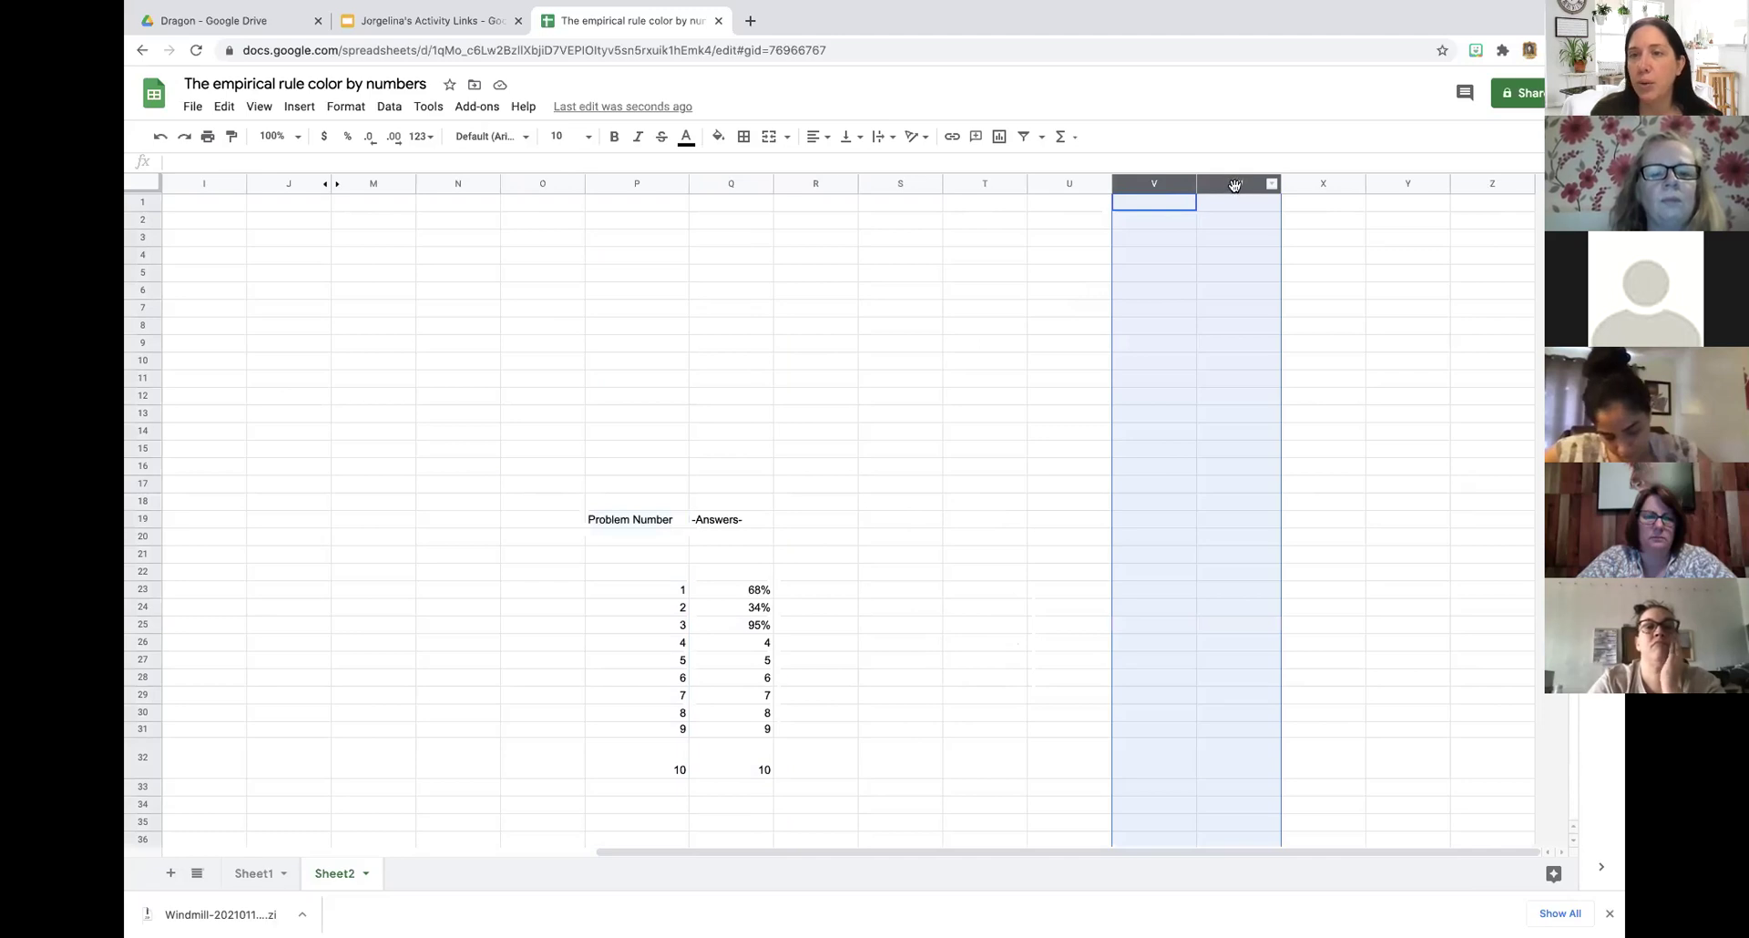
pyautogui.rightClick(1234, 184)
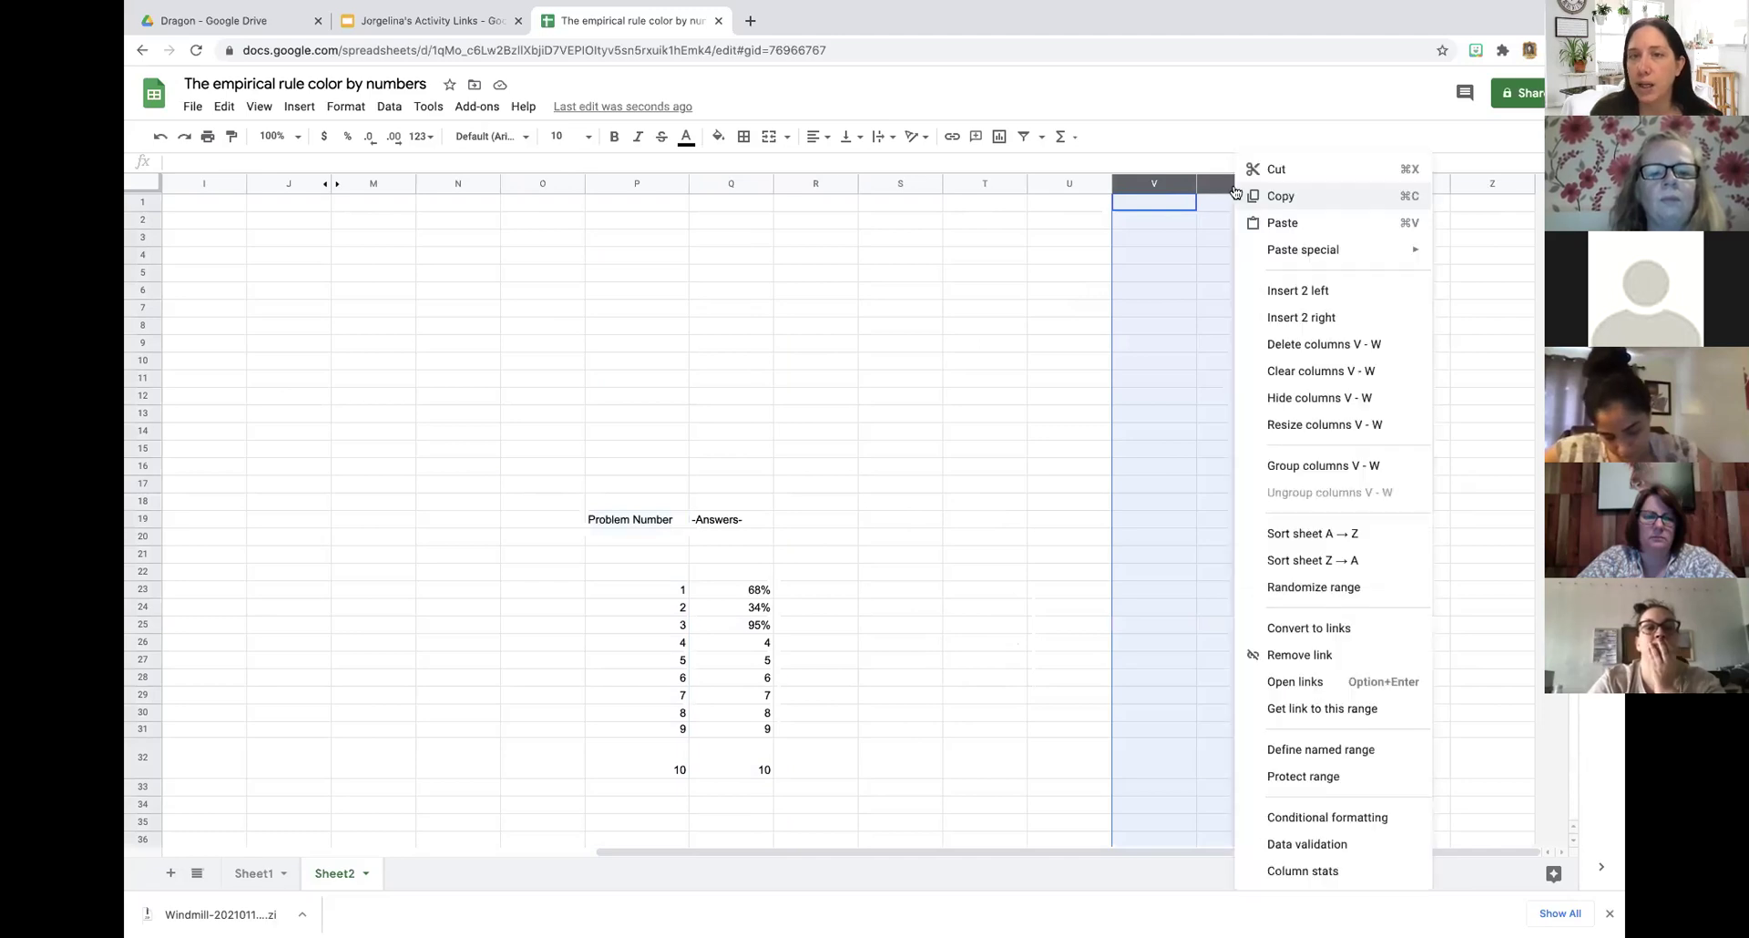
pyautogui.click(1302, 398)
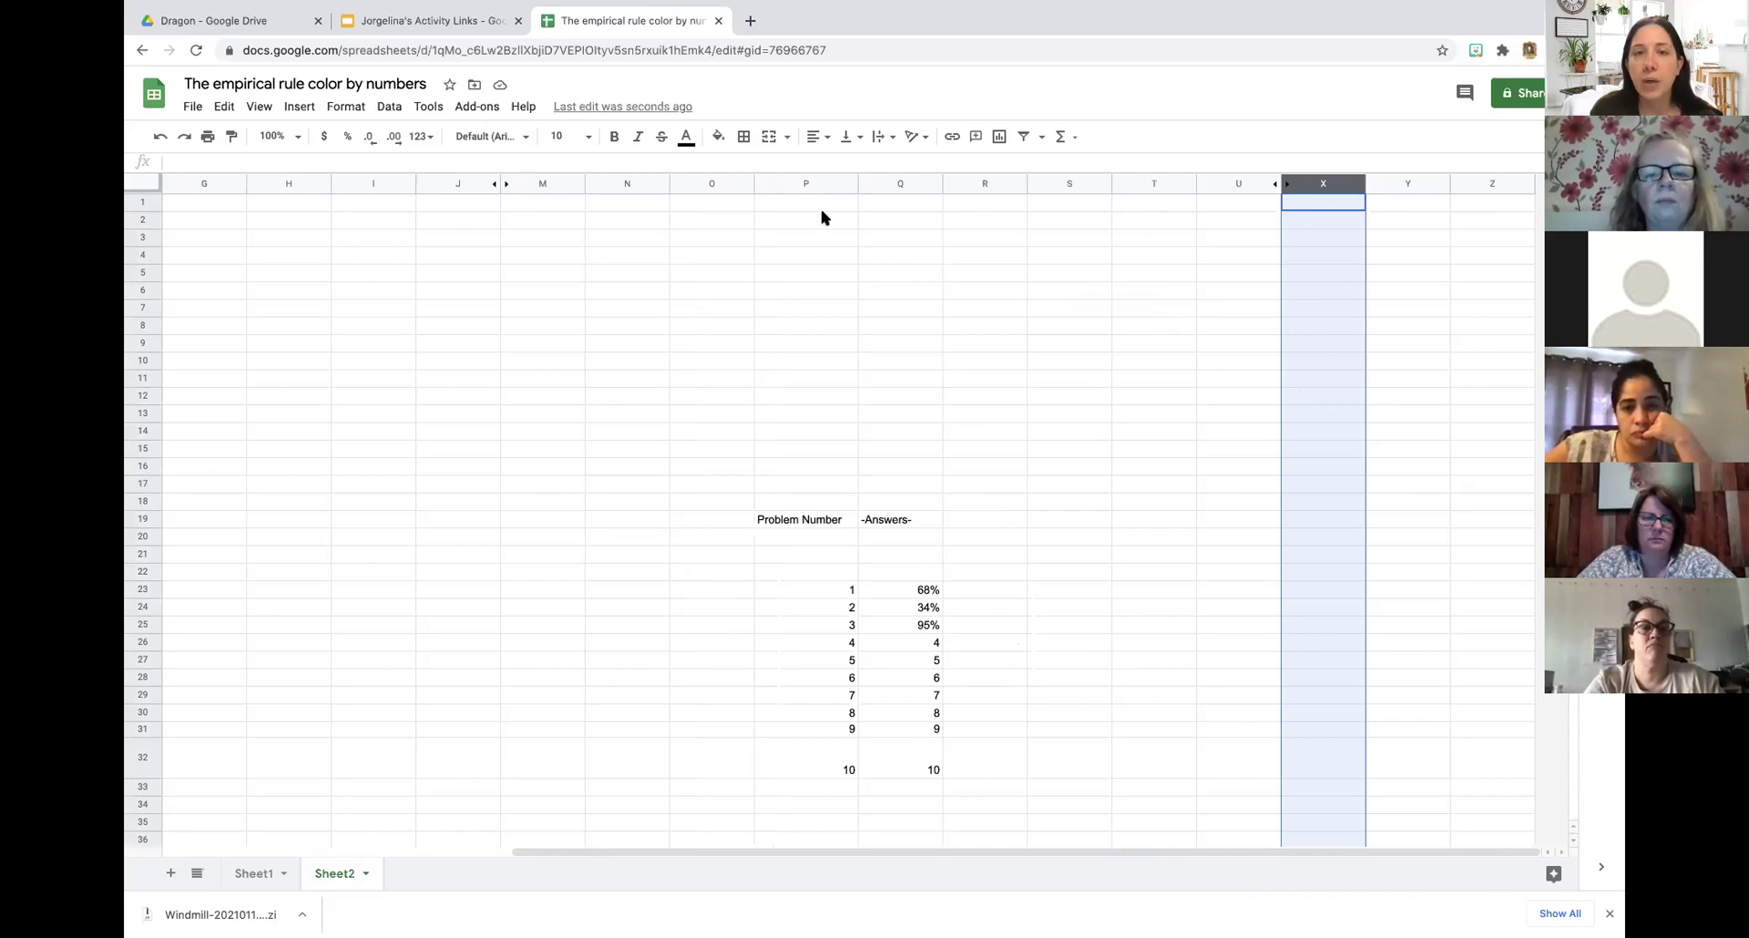
# Set the text color of the Problem Number and Answers columns P and Q to white.
pyautogui.moveTo(789, 182); pyautogui.dragTo(929, 190)
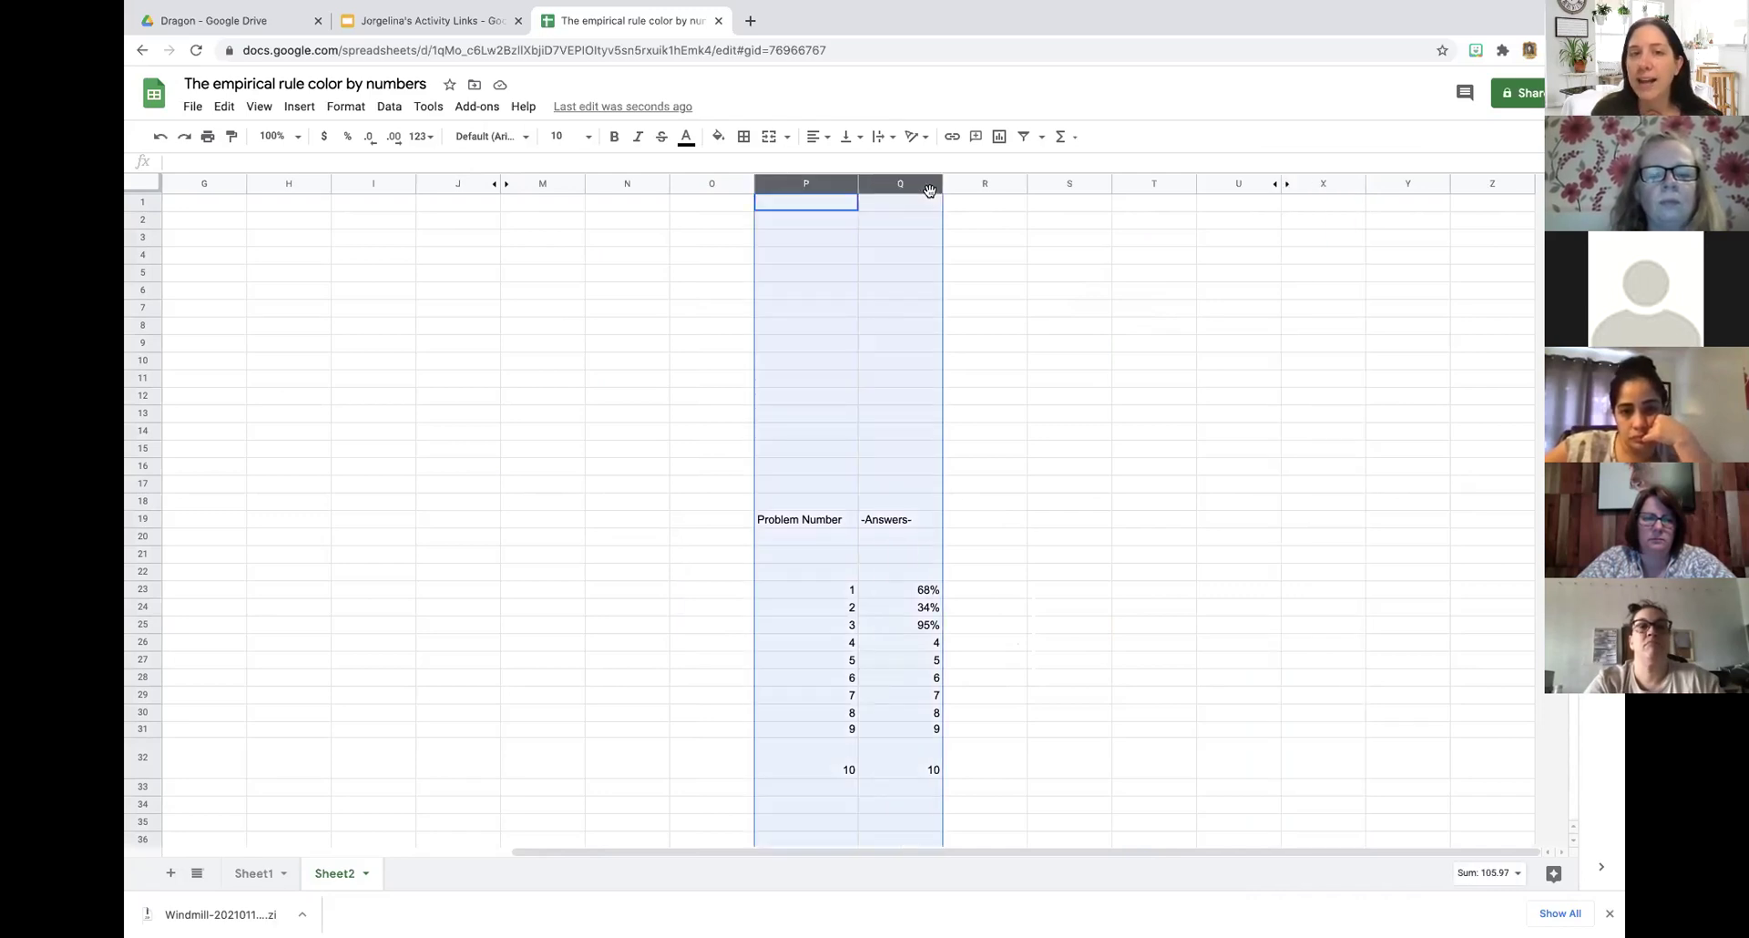
pyautogui.click(686, 136)
pyautogui.click(859, 195)
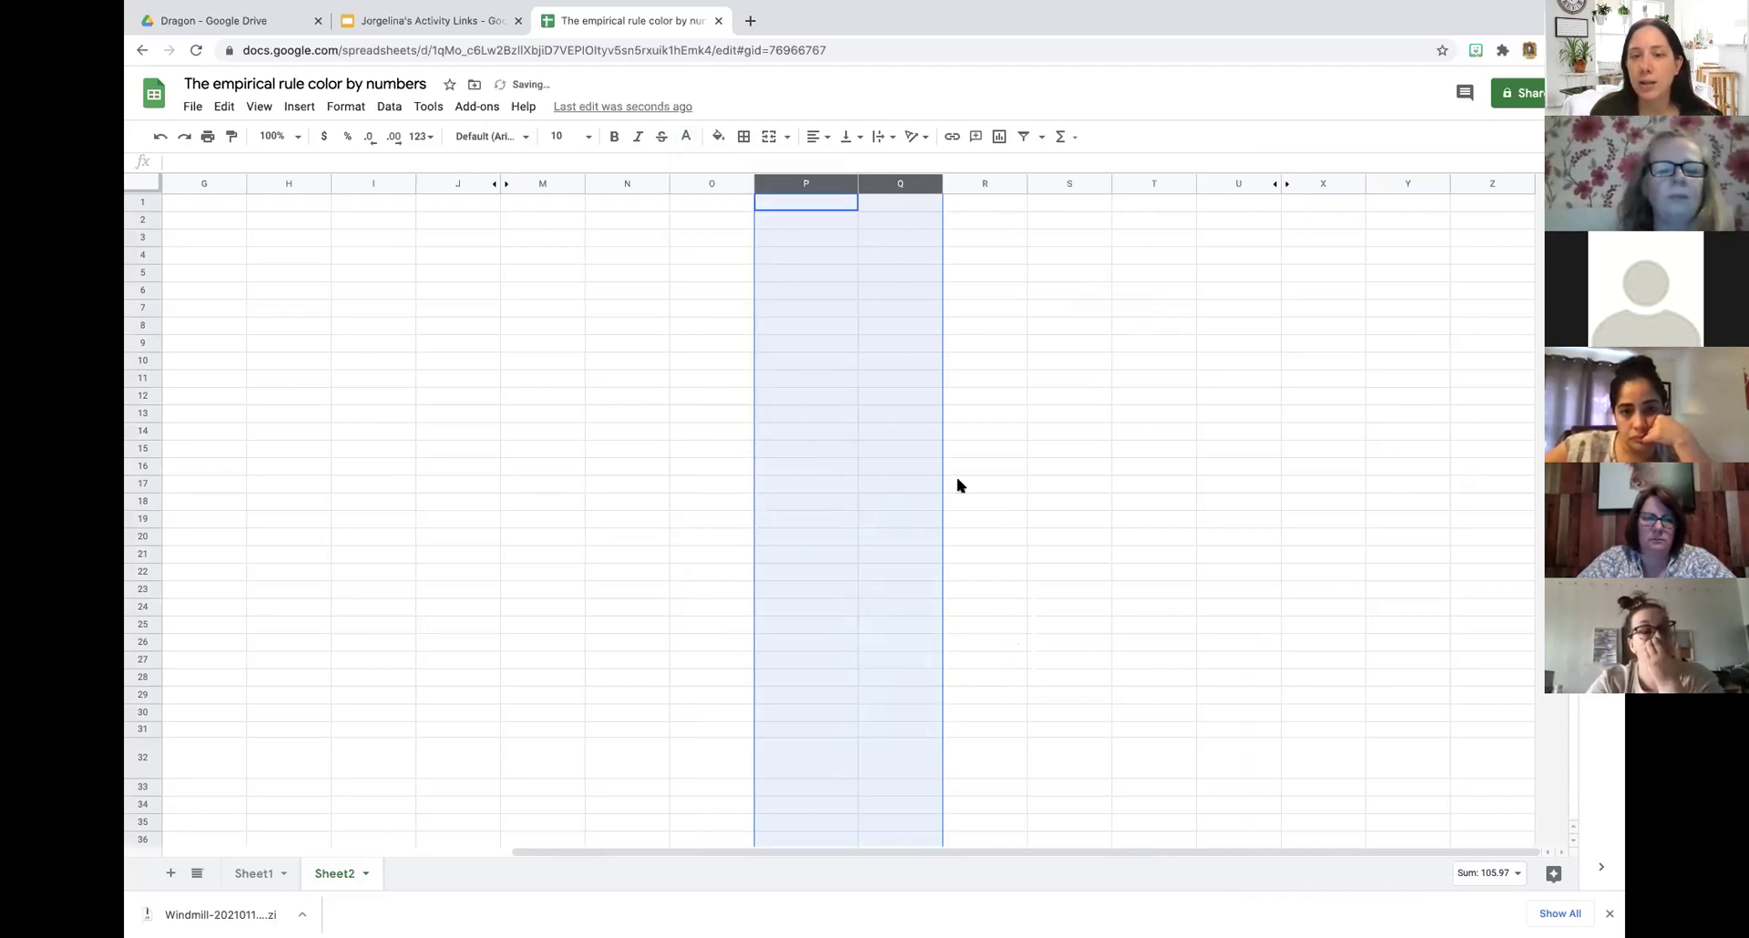
pyautogui.click(1018, 629)
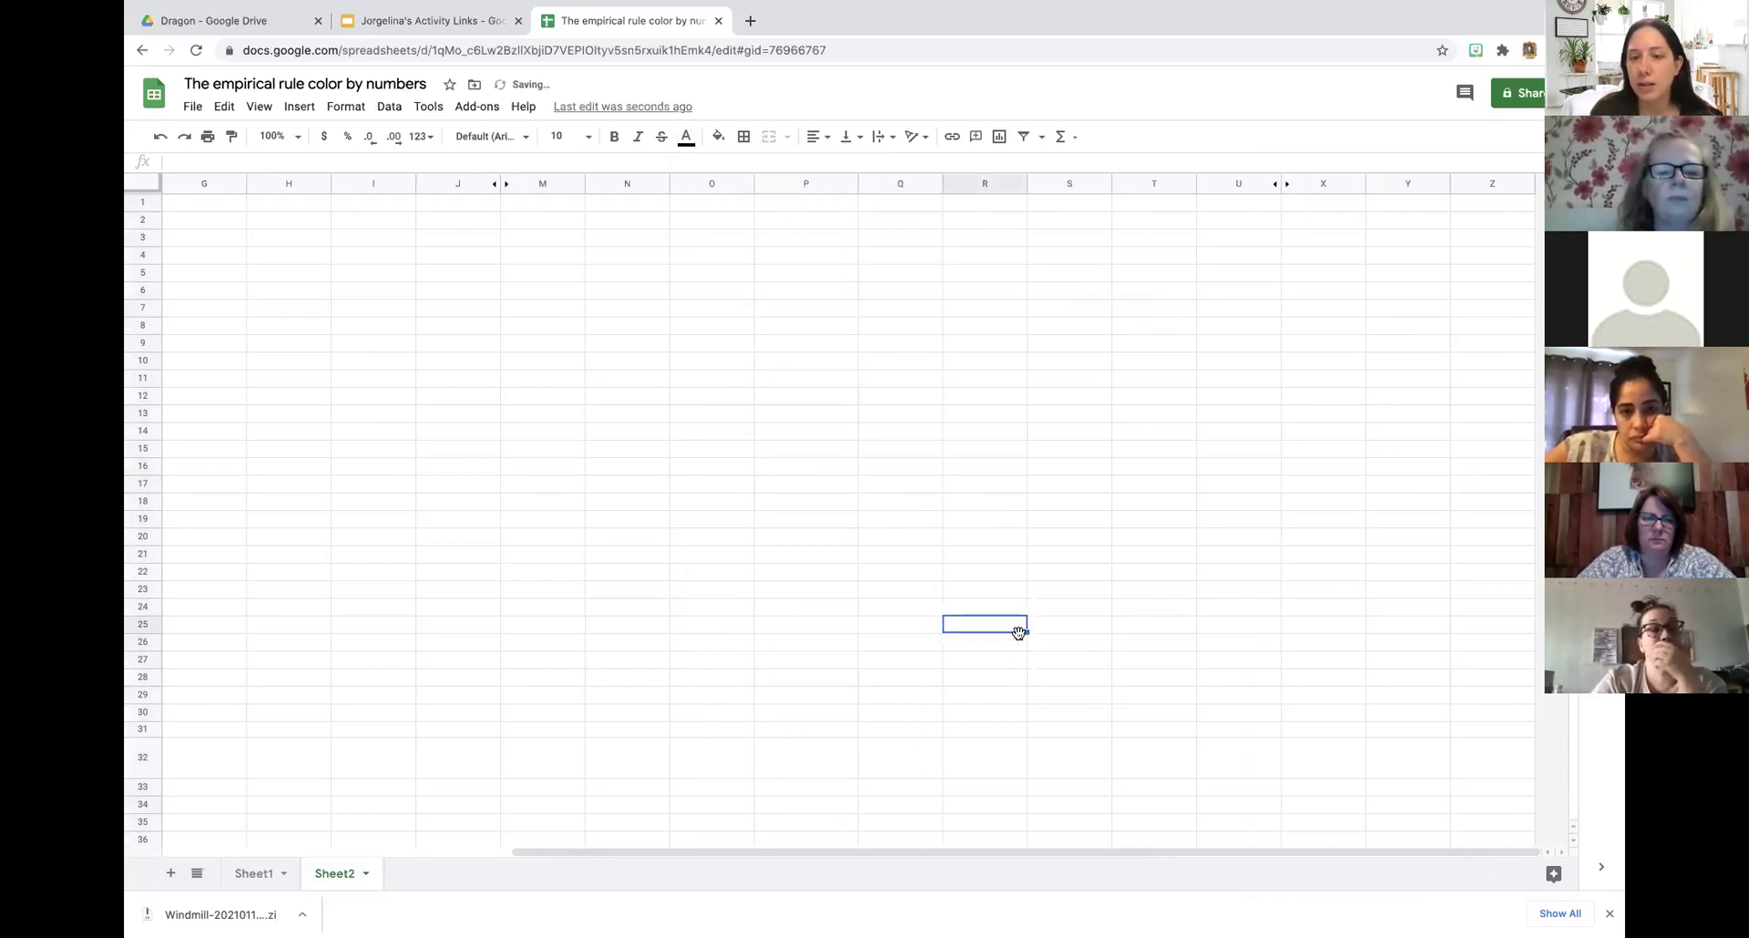
# Examine the white-text cells in columns P and Q of Sheet2, checking whether selecting them reveals their contents.
pyautogui.click(886, 573)
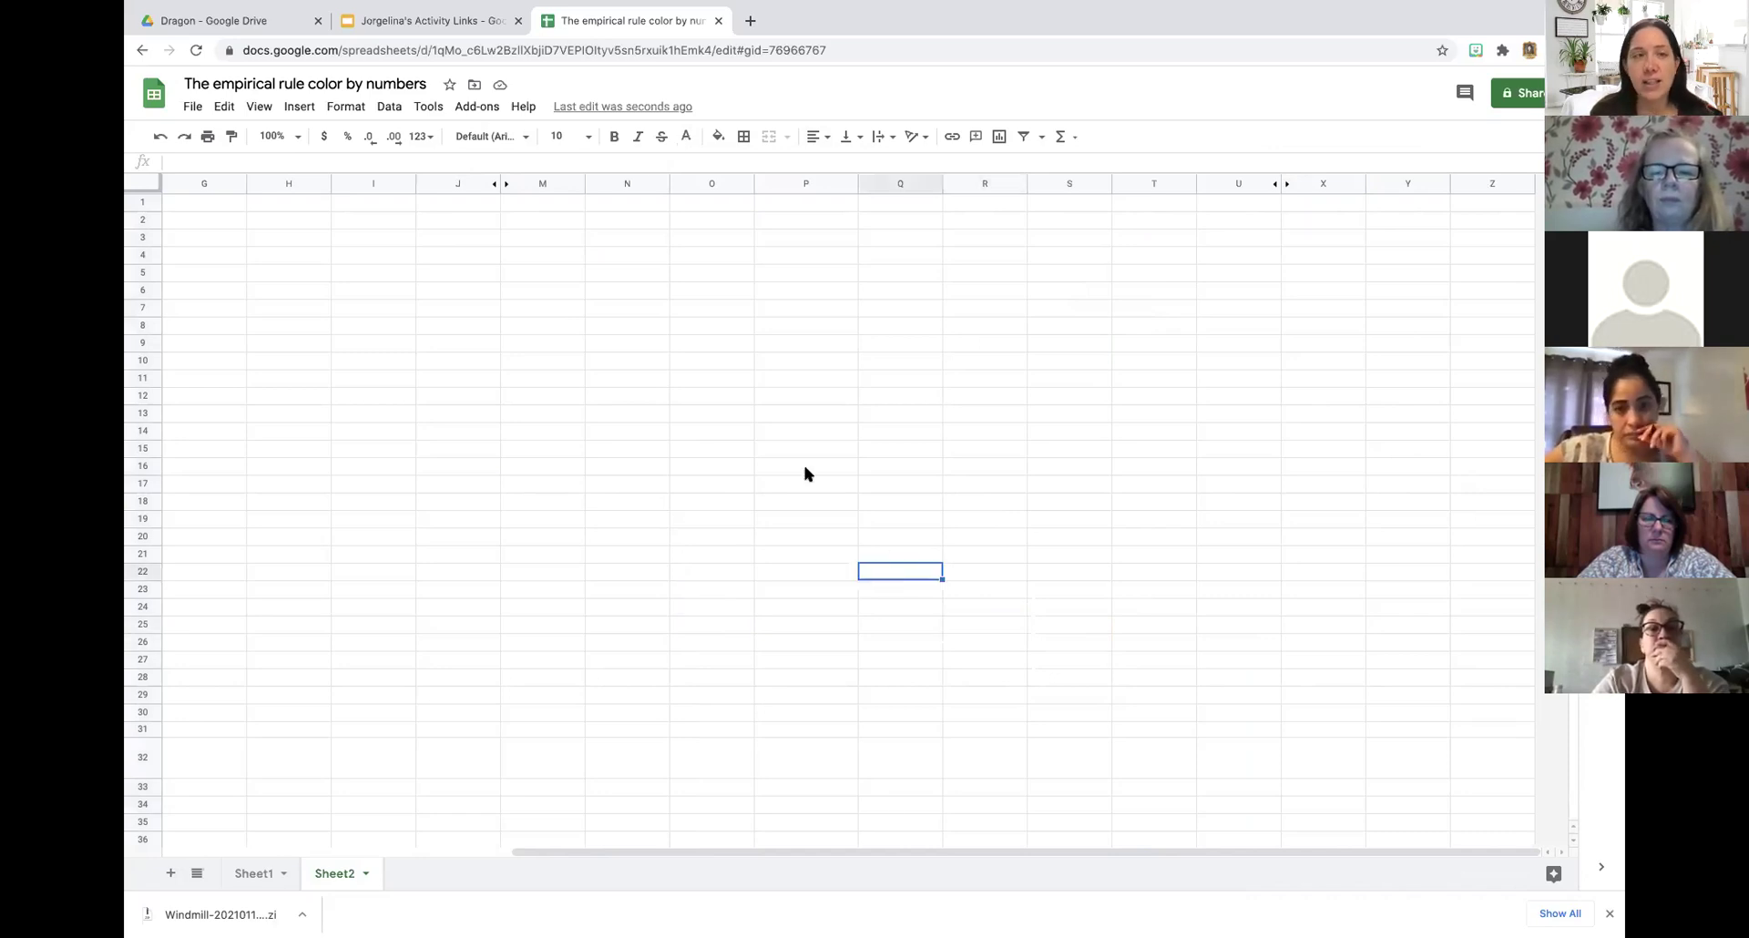
pyautogui.click(918, 539)
pyautogui.click(838, 572)
pyautogui.click(851, 642)
pyautogui.click(982, 644)
pyautogui.click(976, 678)
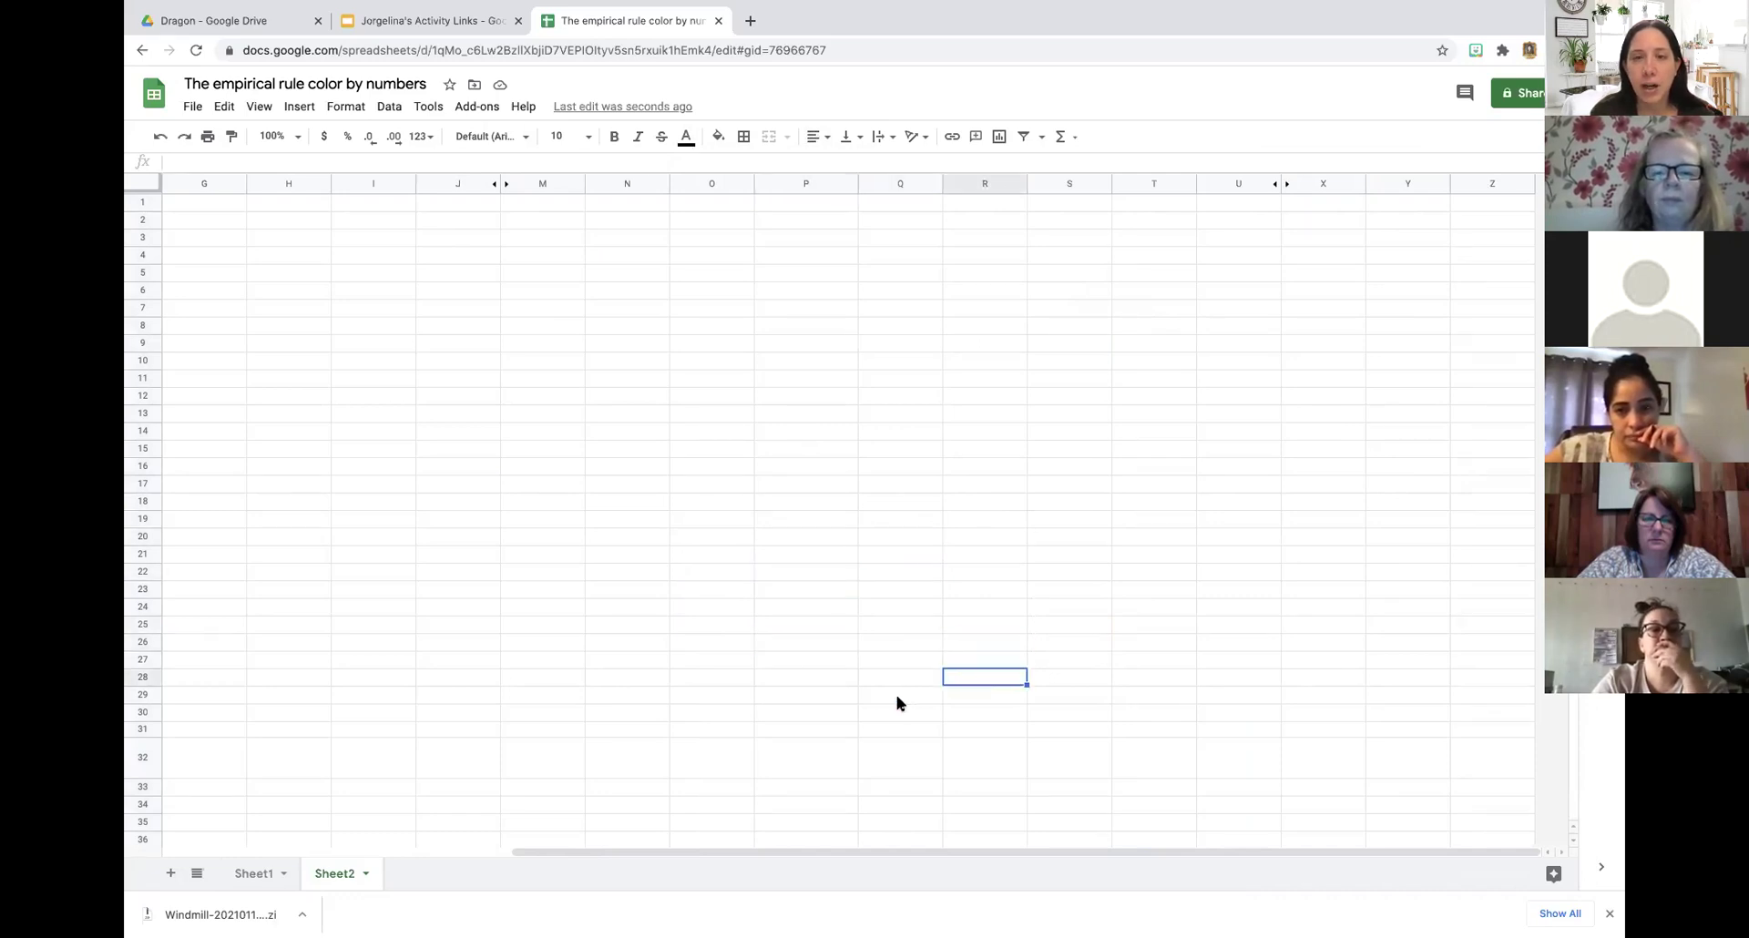
pyautogui.click(898, 700)
pyautogui.click(901, 726)
pyautogui.click(905, 675)
pyautogui.click(907, 592)
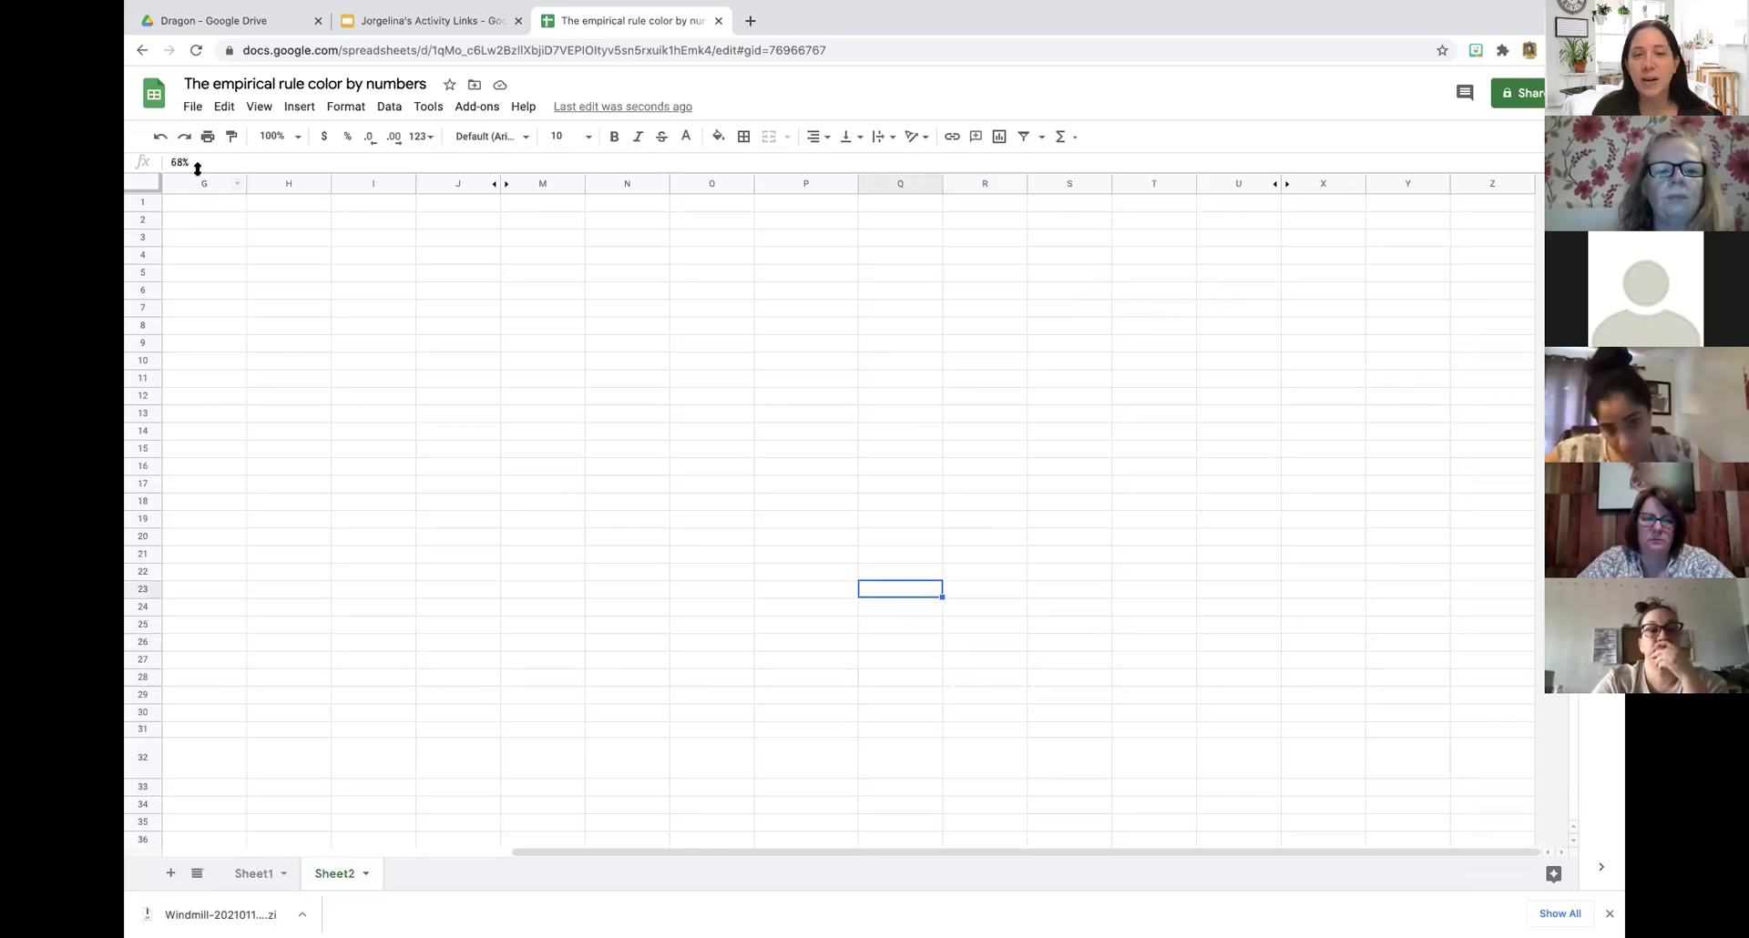
pyautogui.click(765, 642)
pyautogui.click(921, 781)
pyautogui.click(957, 761)
pyautogui.click(842, 731)
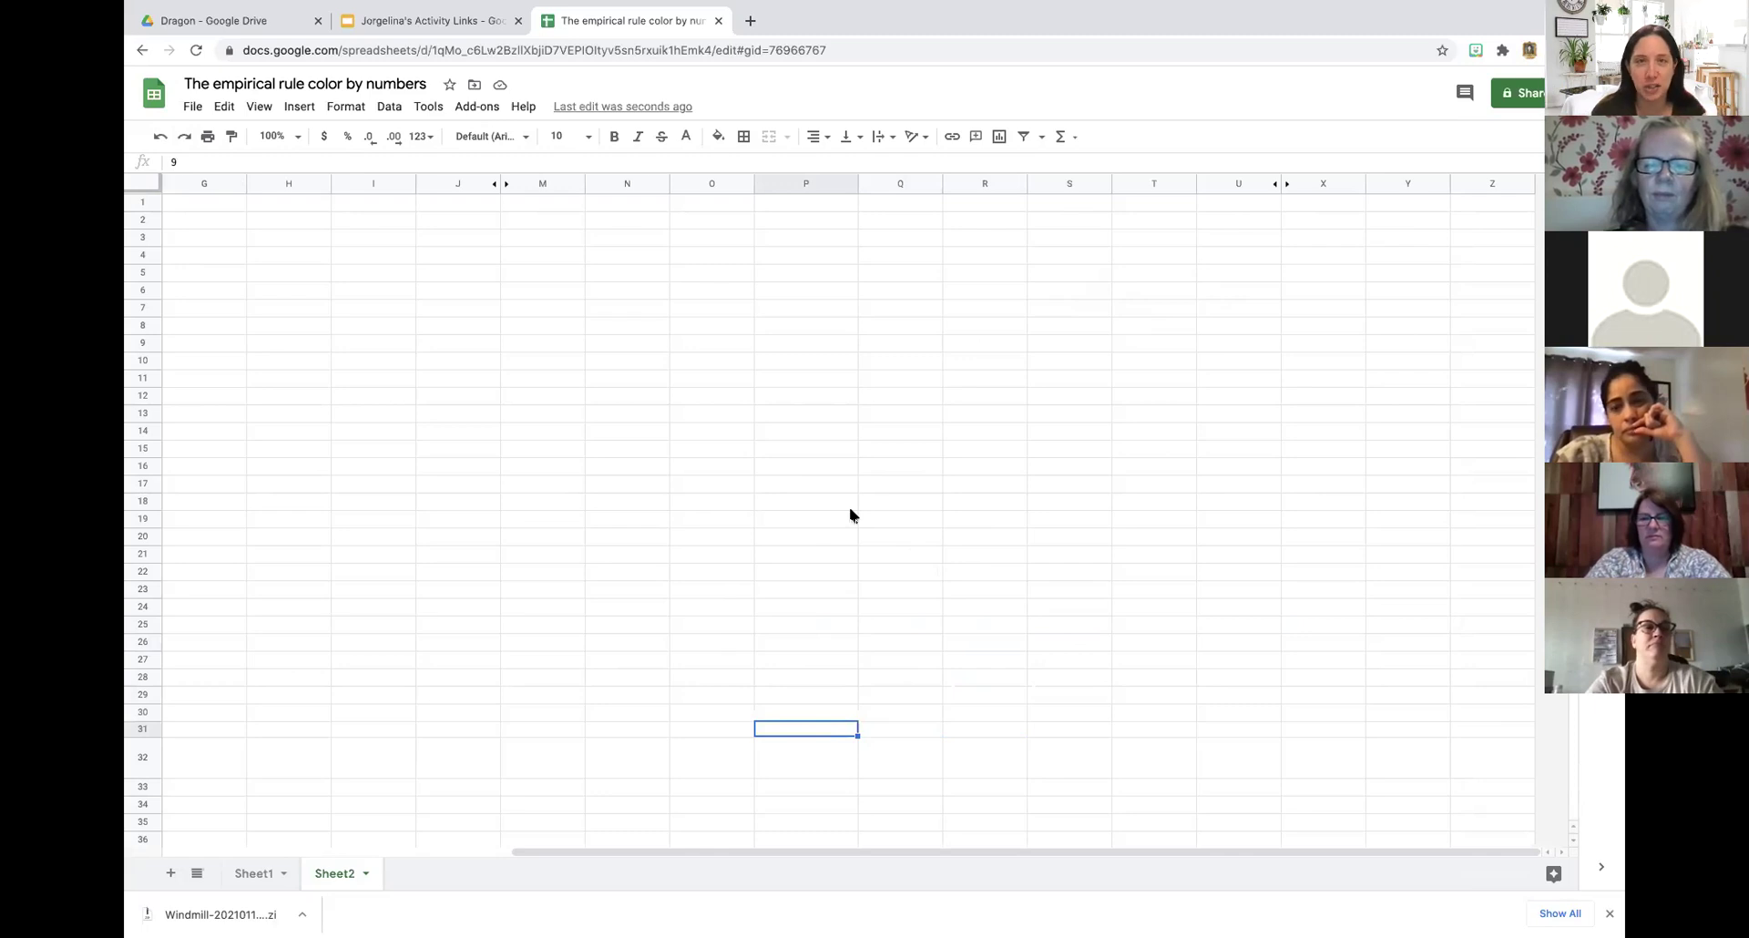
# Hide Sheet2 in the empirical rule spreadsheet.
pyautogui.rightClick(333, 872)
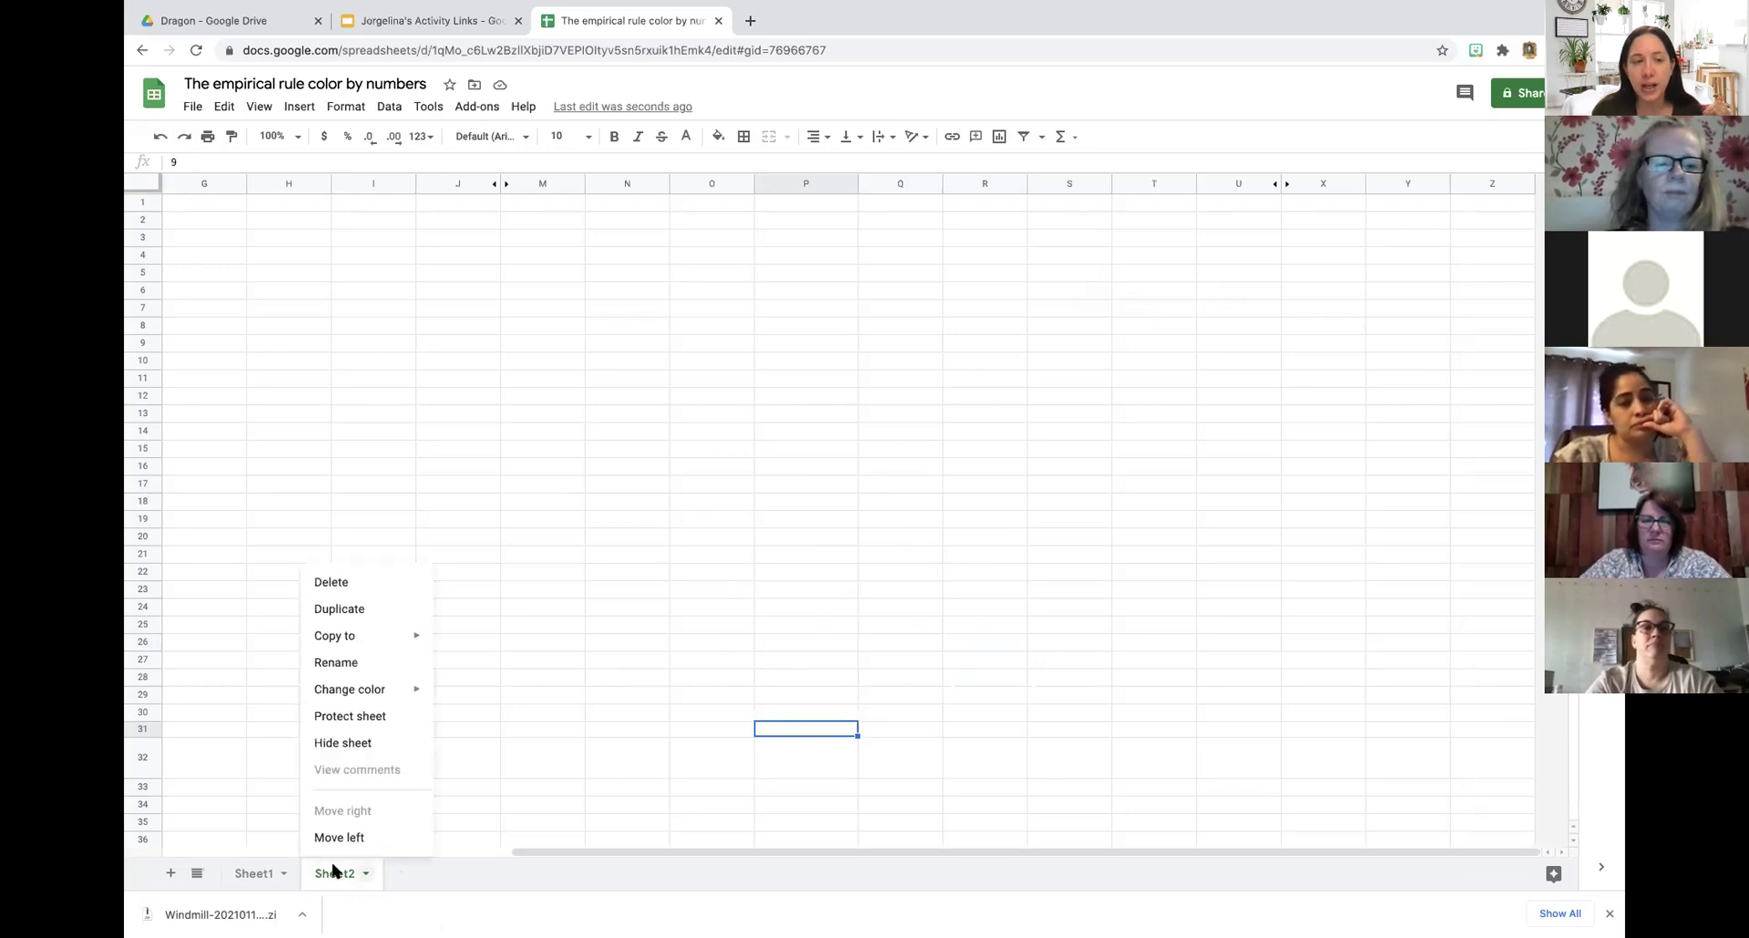
pyautogui.click(396, 745)
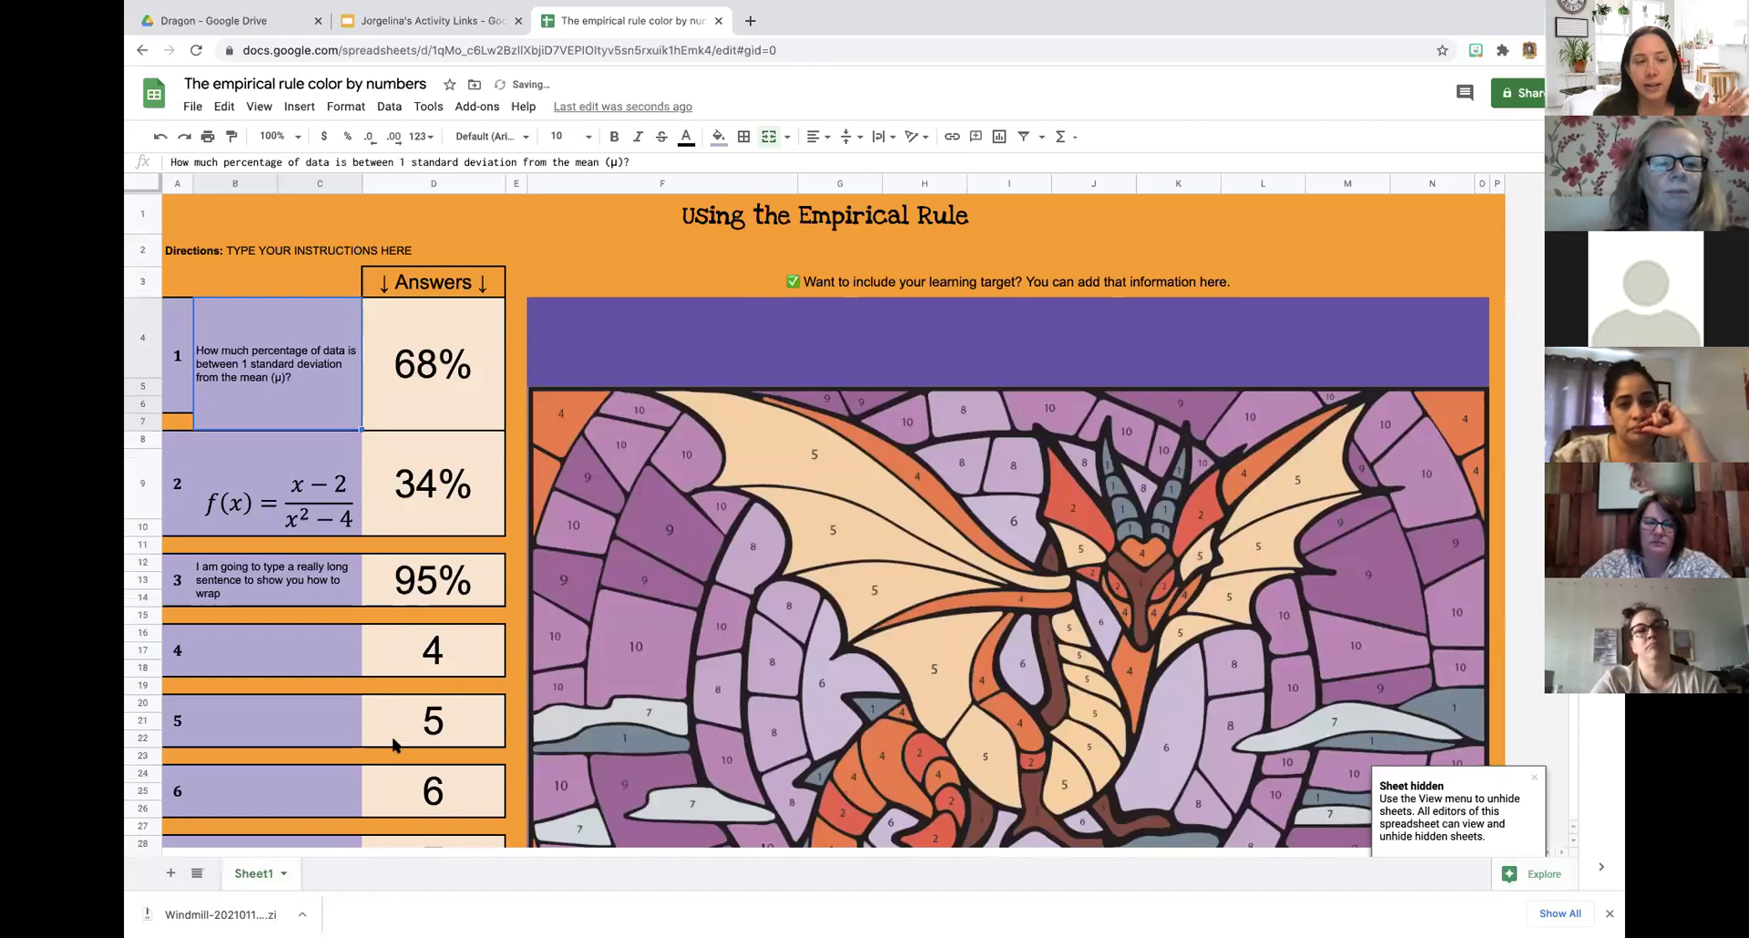
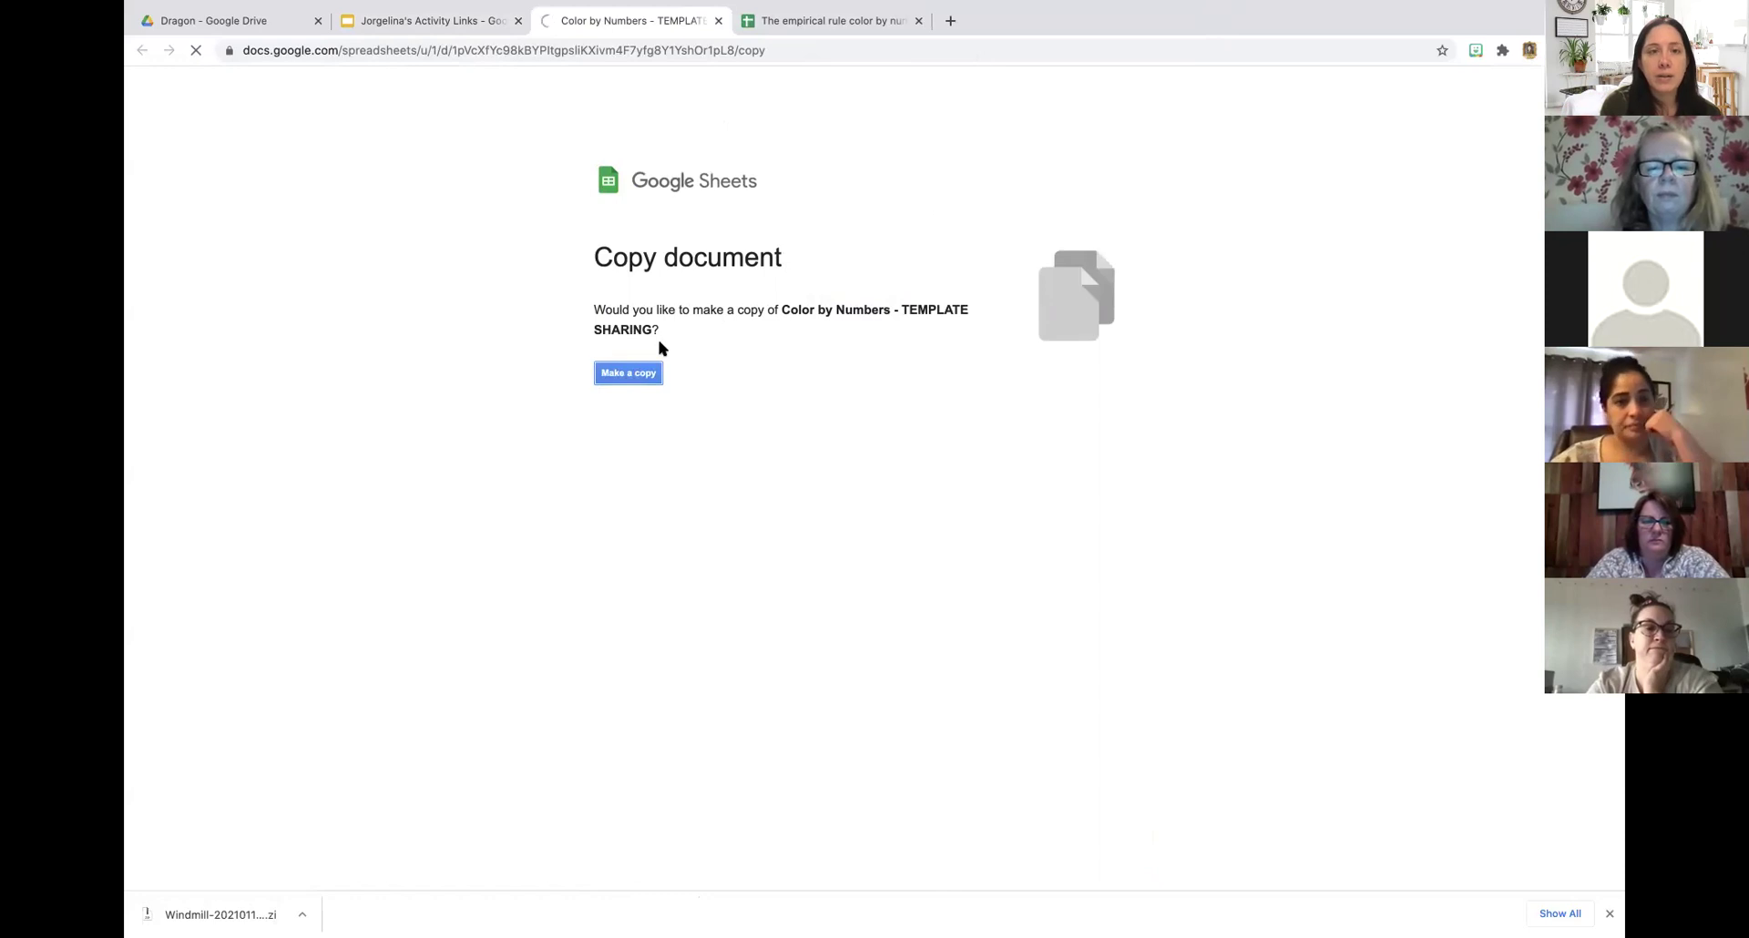
# Make a copy of the Color by Numbers - TEMPLATE SHARING spreadsheet and review its dragon worksheet alongside the Activity Links slides.
pyautogui.click(628, 373)
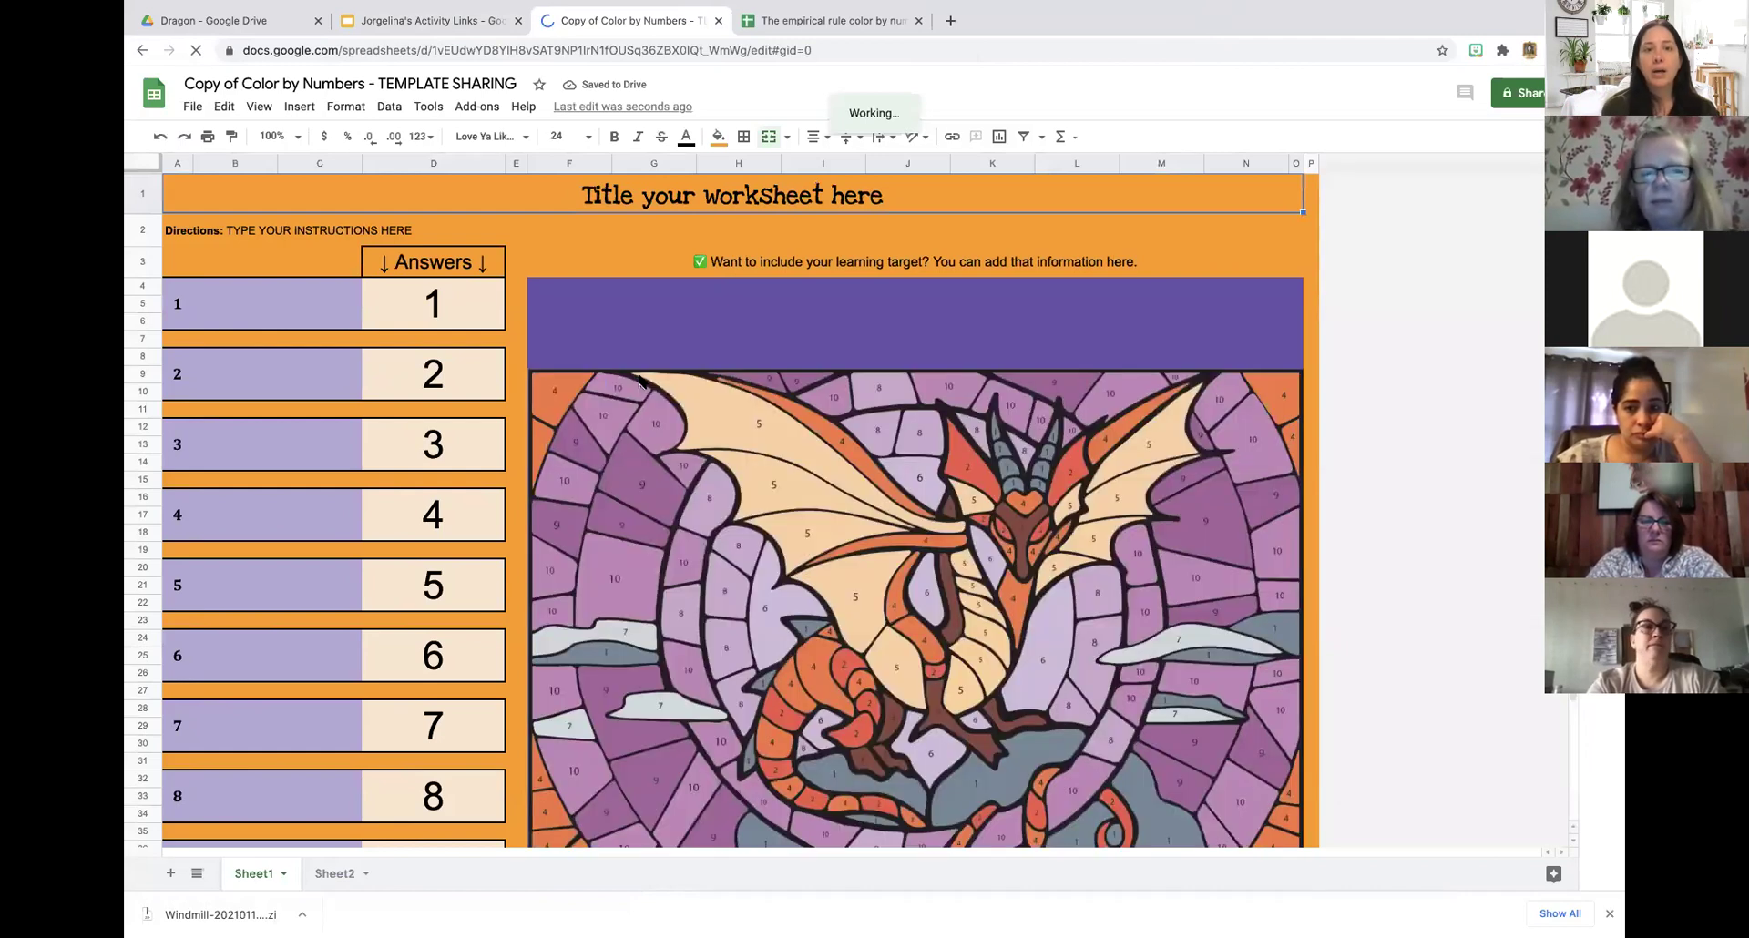
pyautogui.scroll(-3, 426, 551)
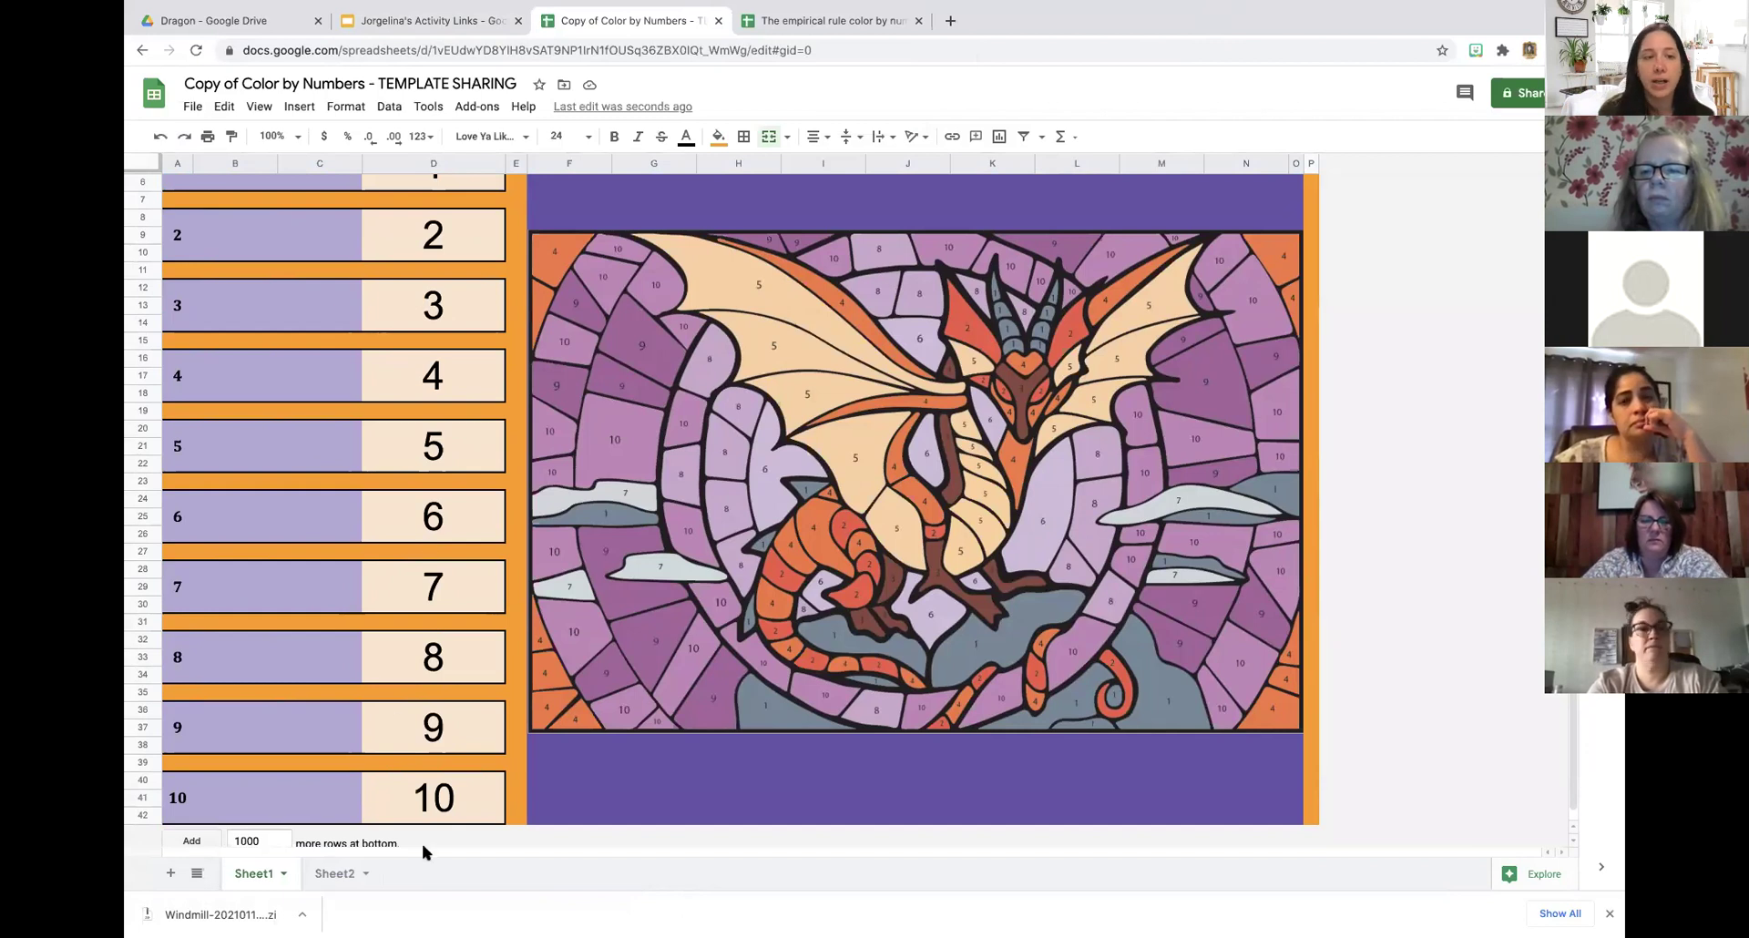
pyautogui.scroll(-1, 660, 627)
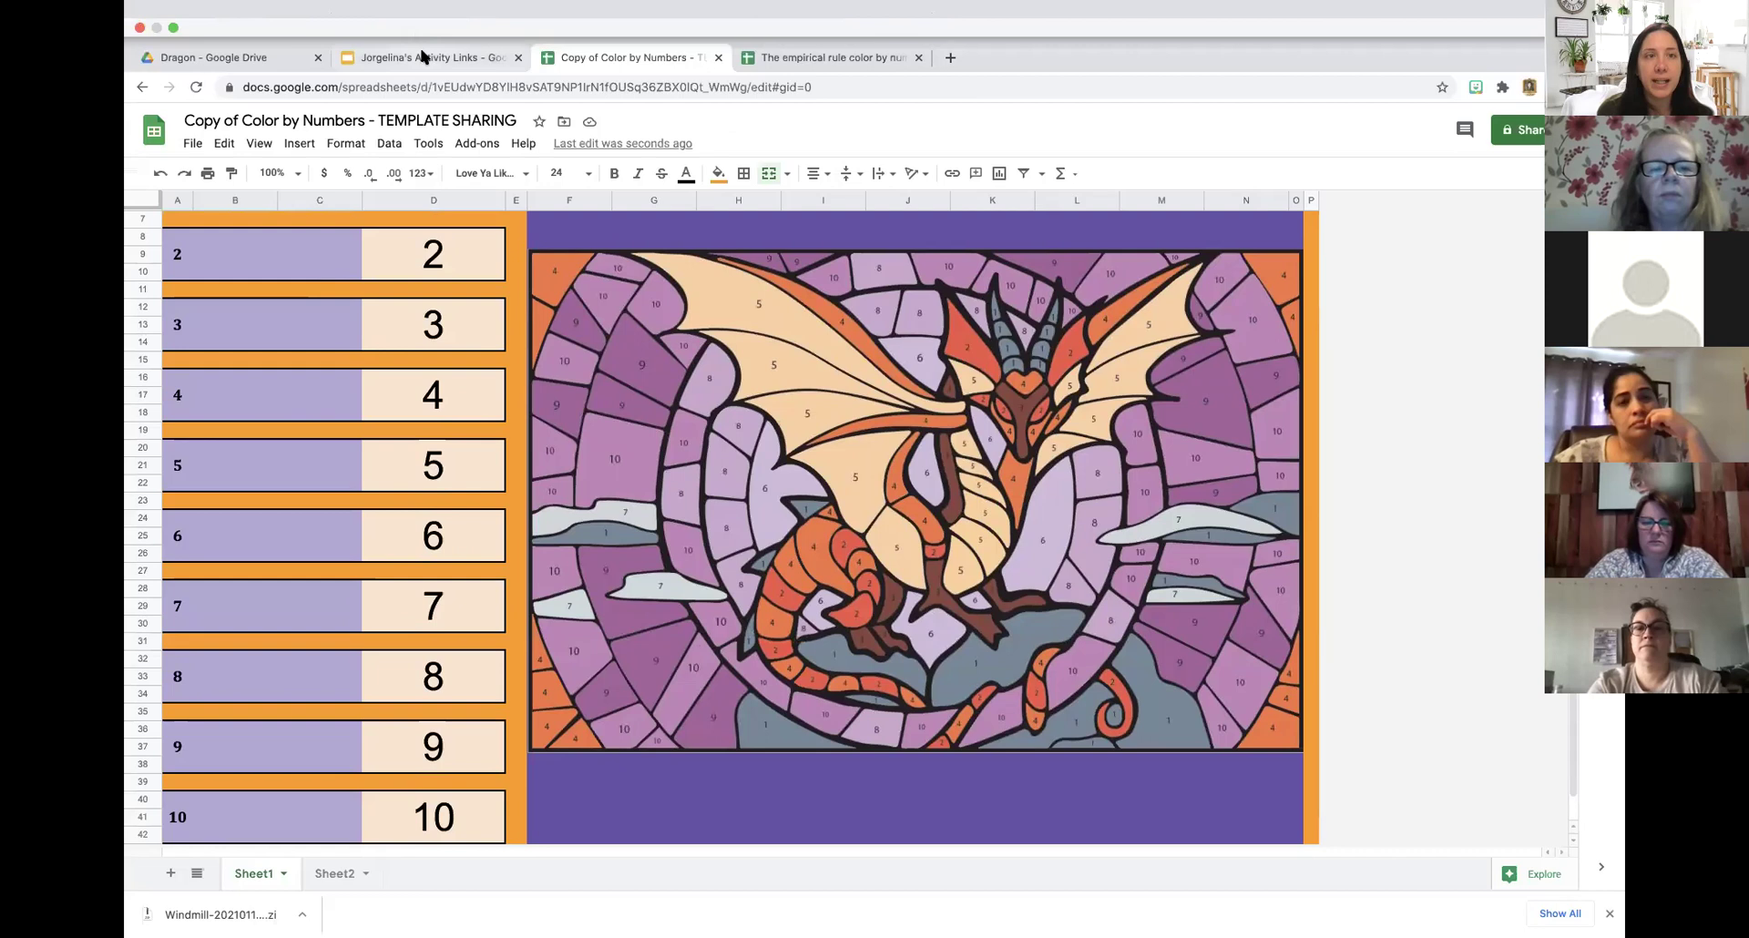
pyautogui.click(423, 56)
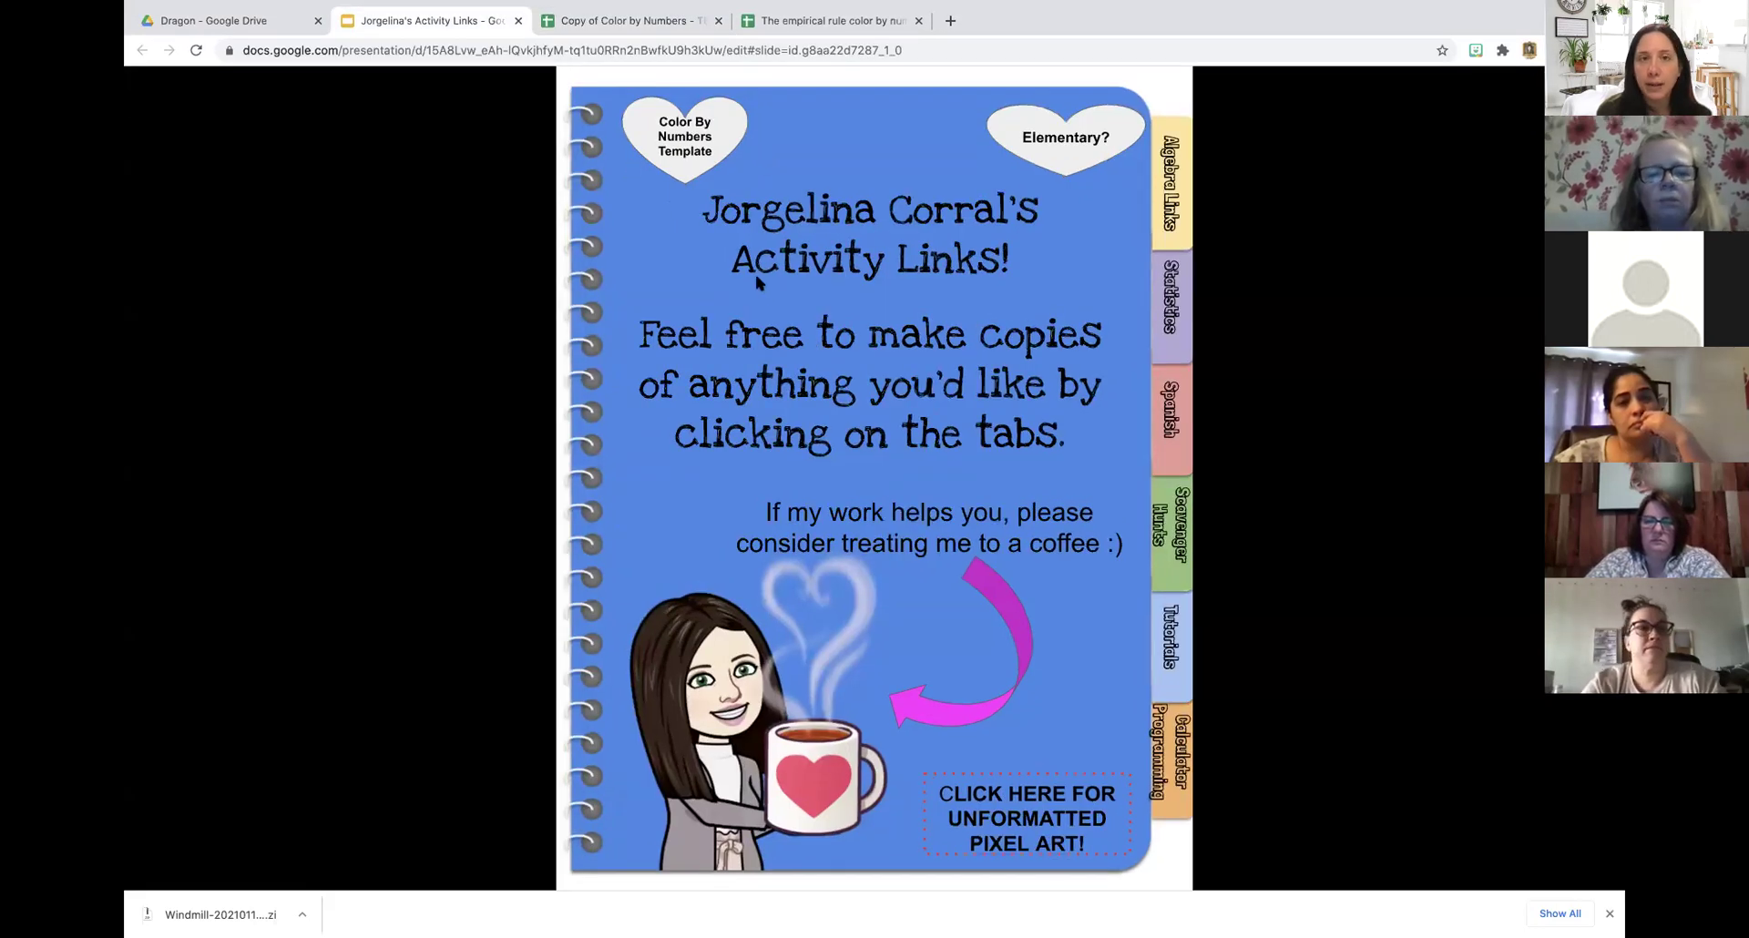
pyautogui.click(660, 21)
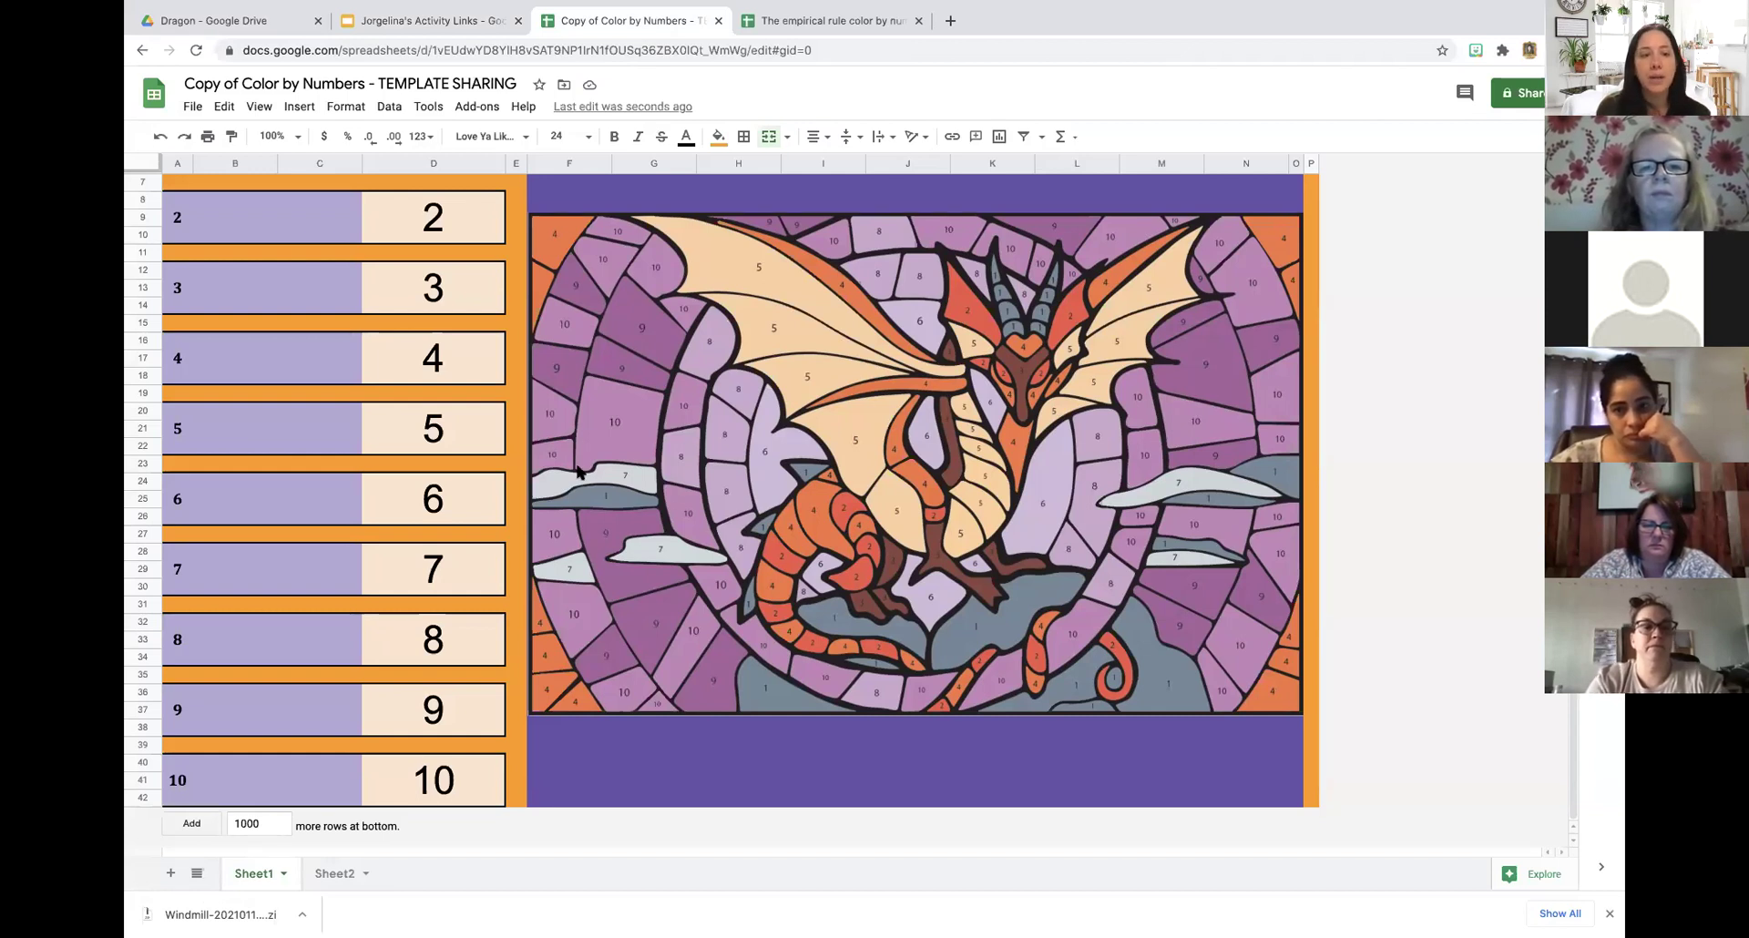
# Clear the answers to problems 10 and 9 on Sheet1 of the template copy.
pyautogui.click(465, 783)
pyautogui.press('Delete')
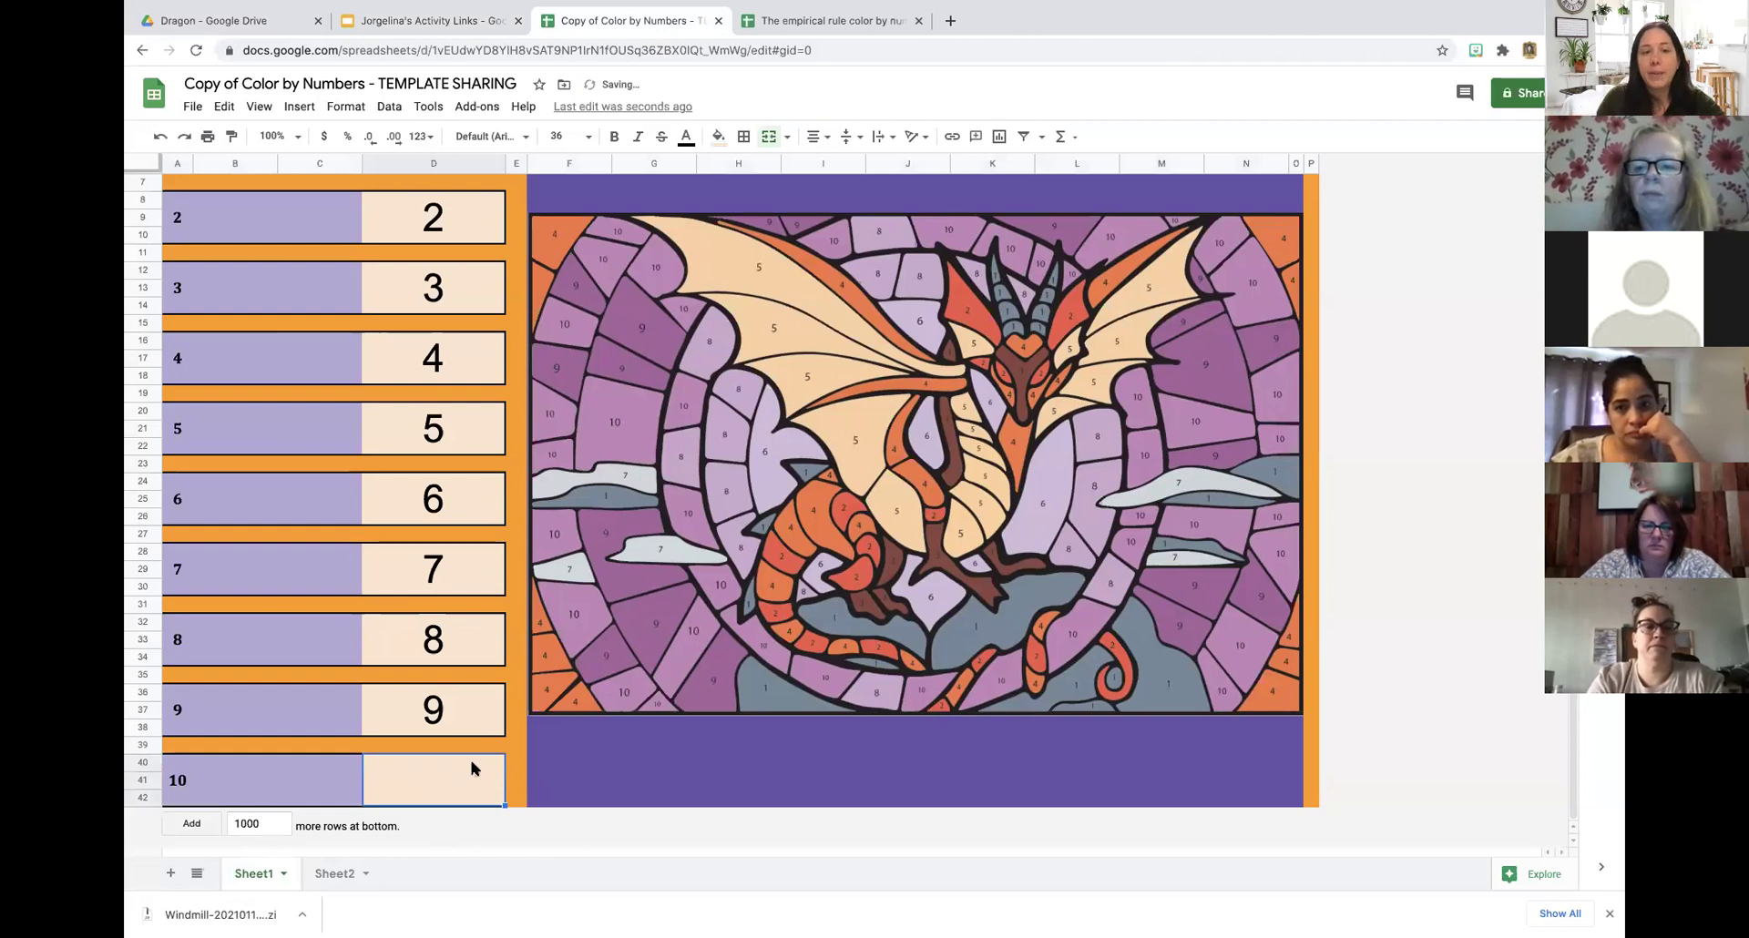
pyautogui.click(477, 703)
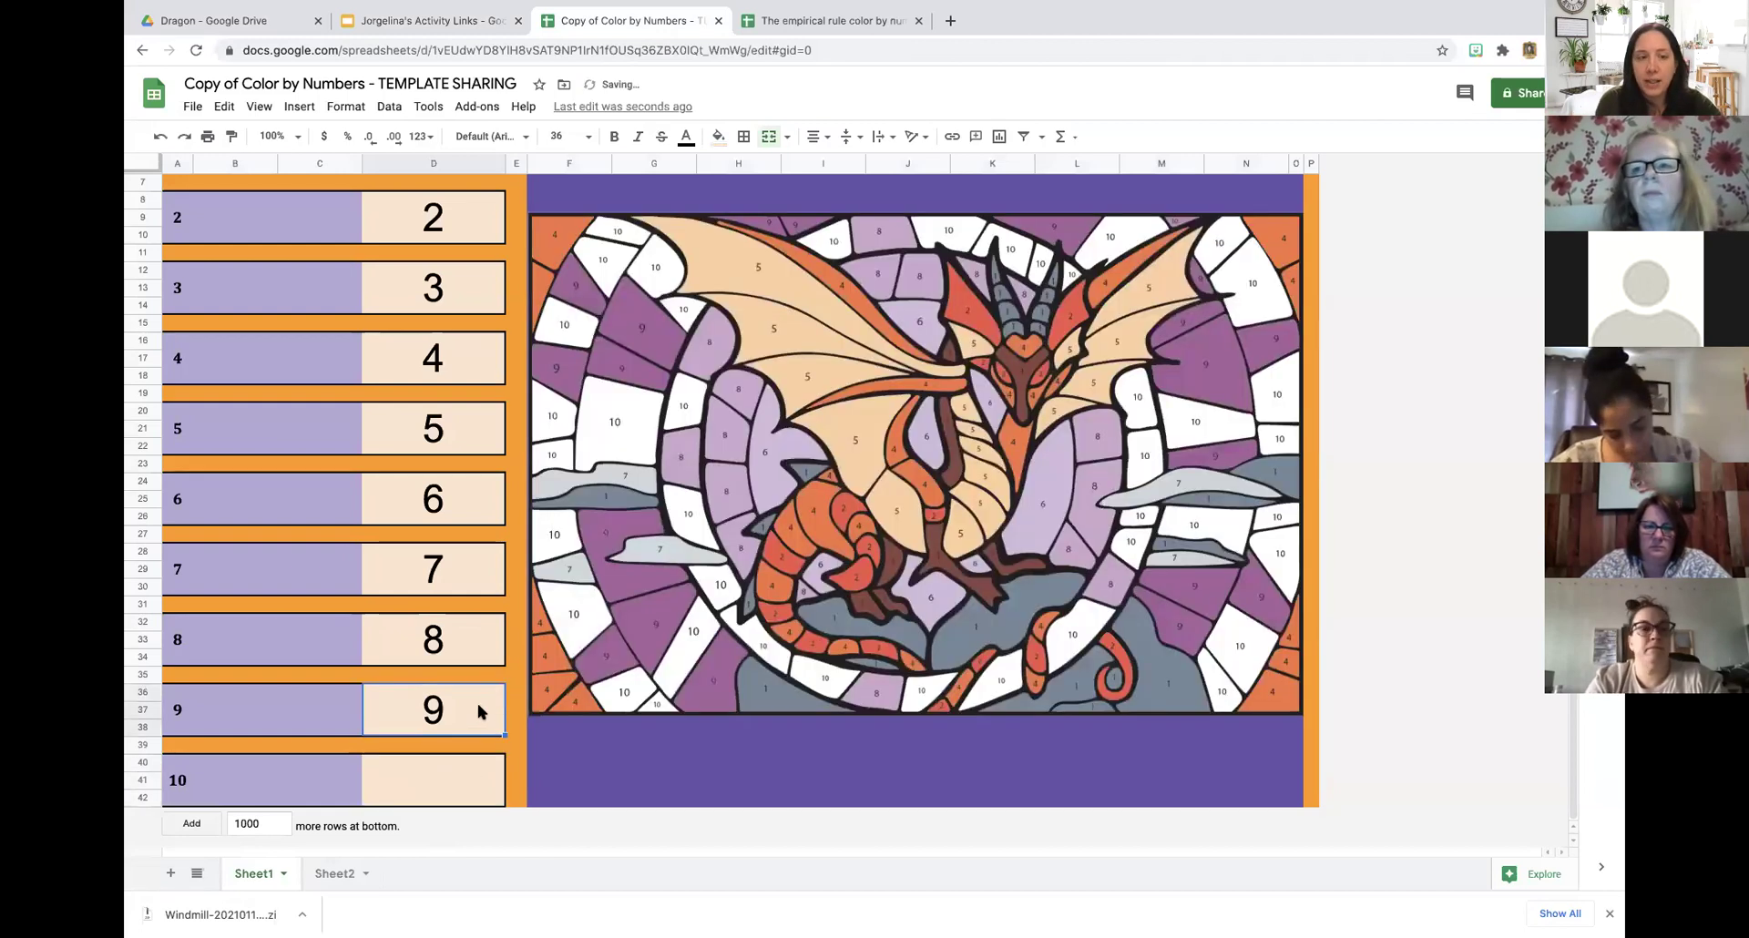
pyautogui.press('Delete')
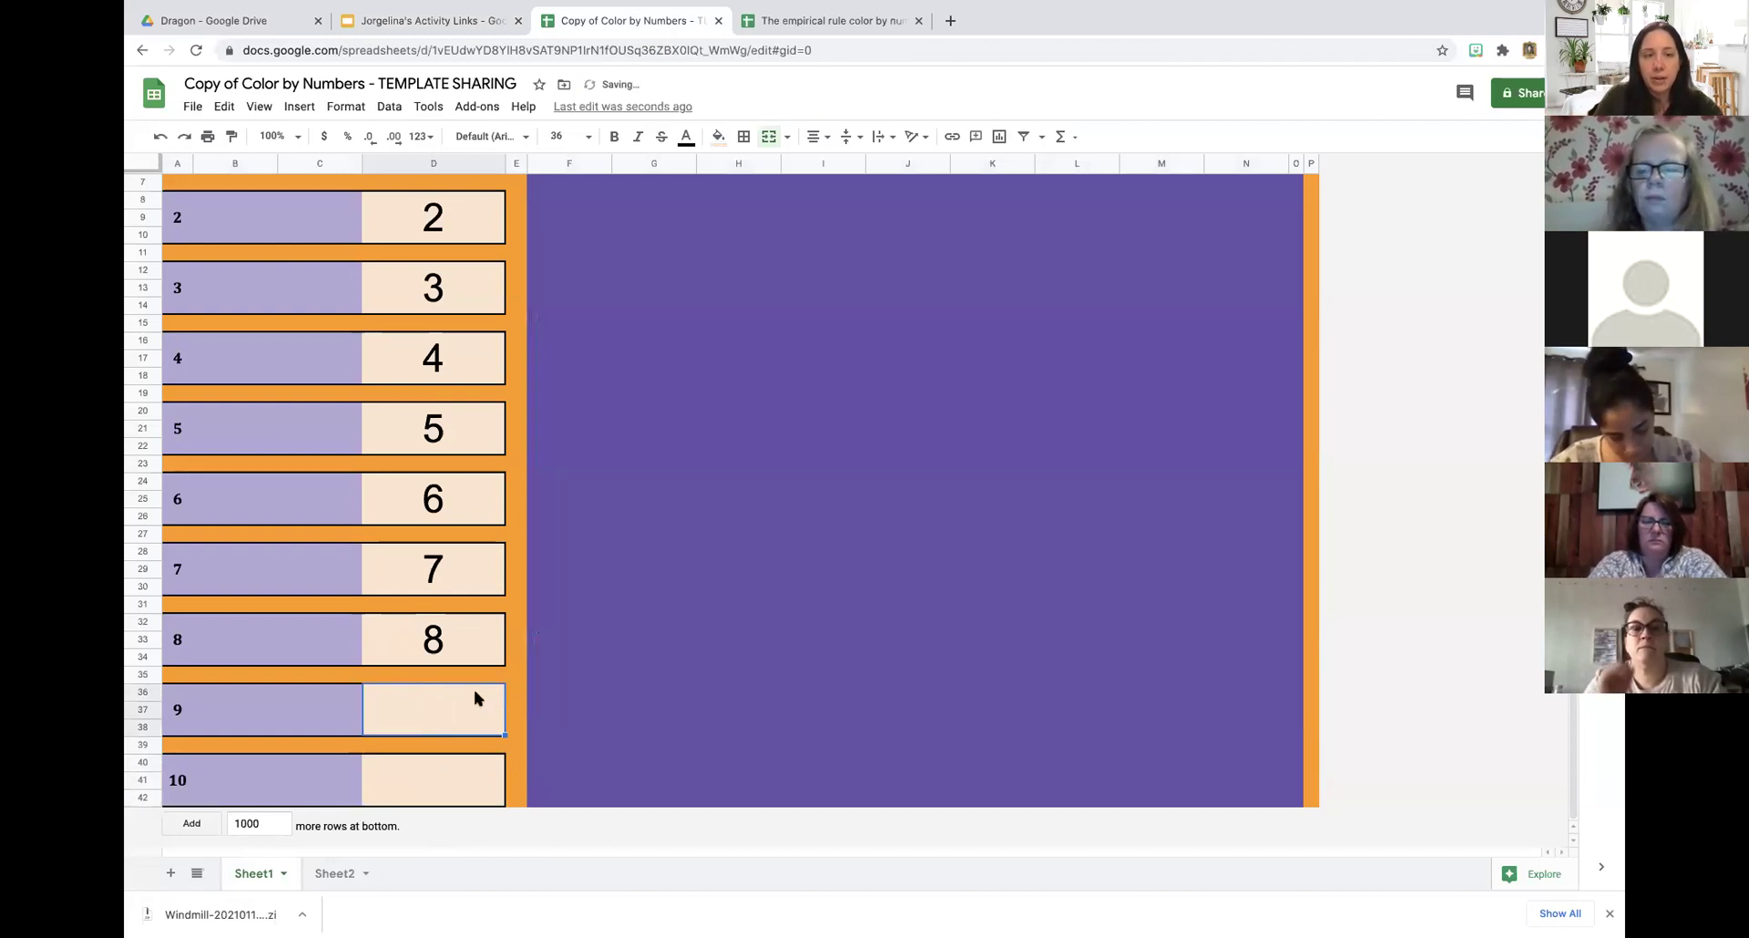
# Re-enter 9 and 10 as the answers to problems 9 and 10 on Sheet1.
pyautogui.click(466, 641)
pyautogui.click(468, 709)
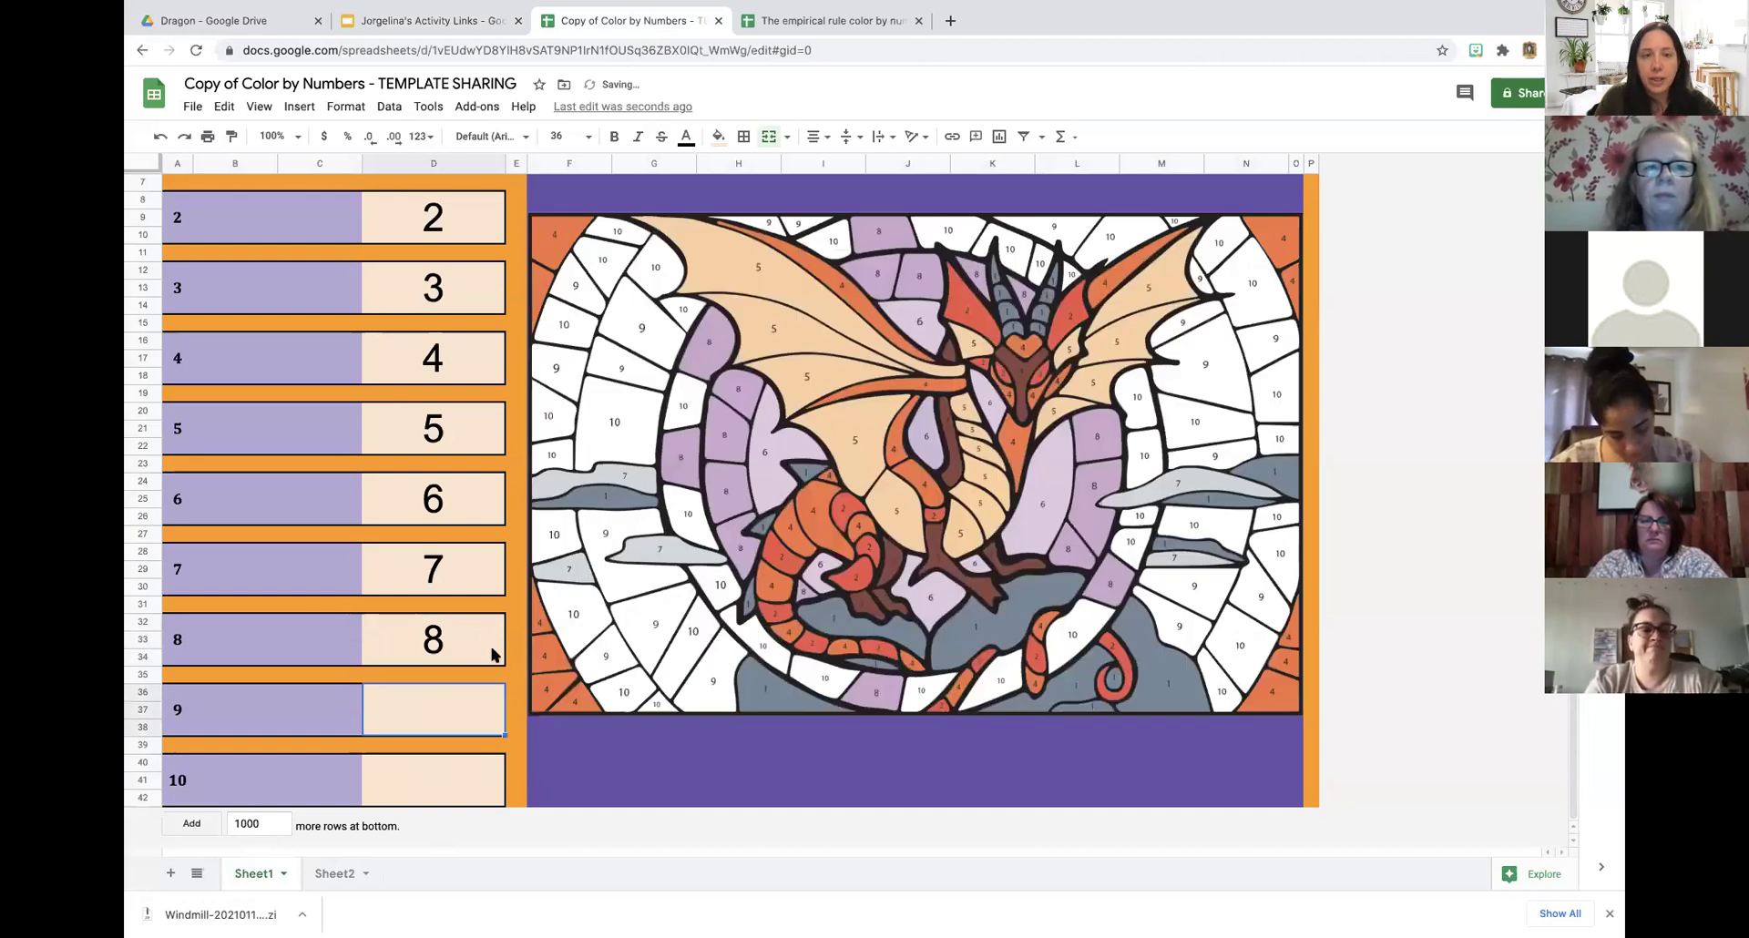
pyautogui.write('9')
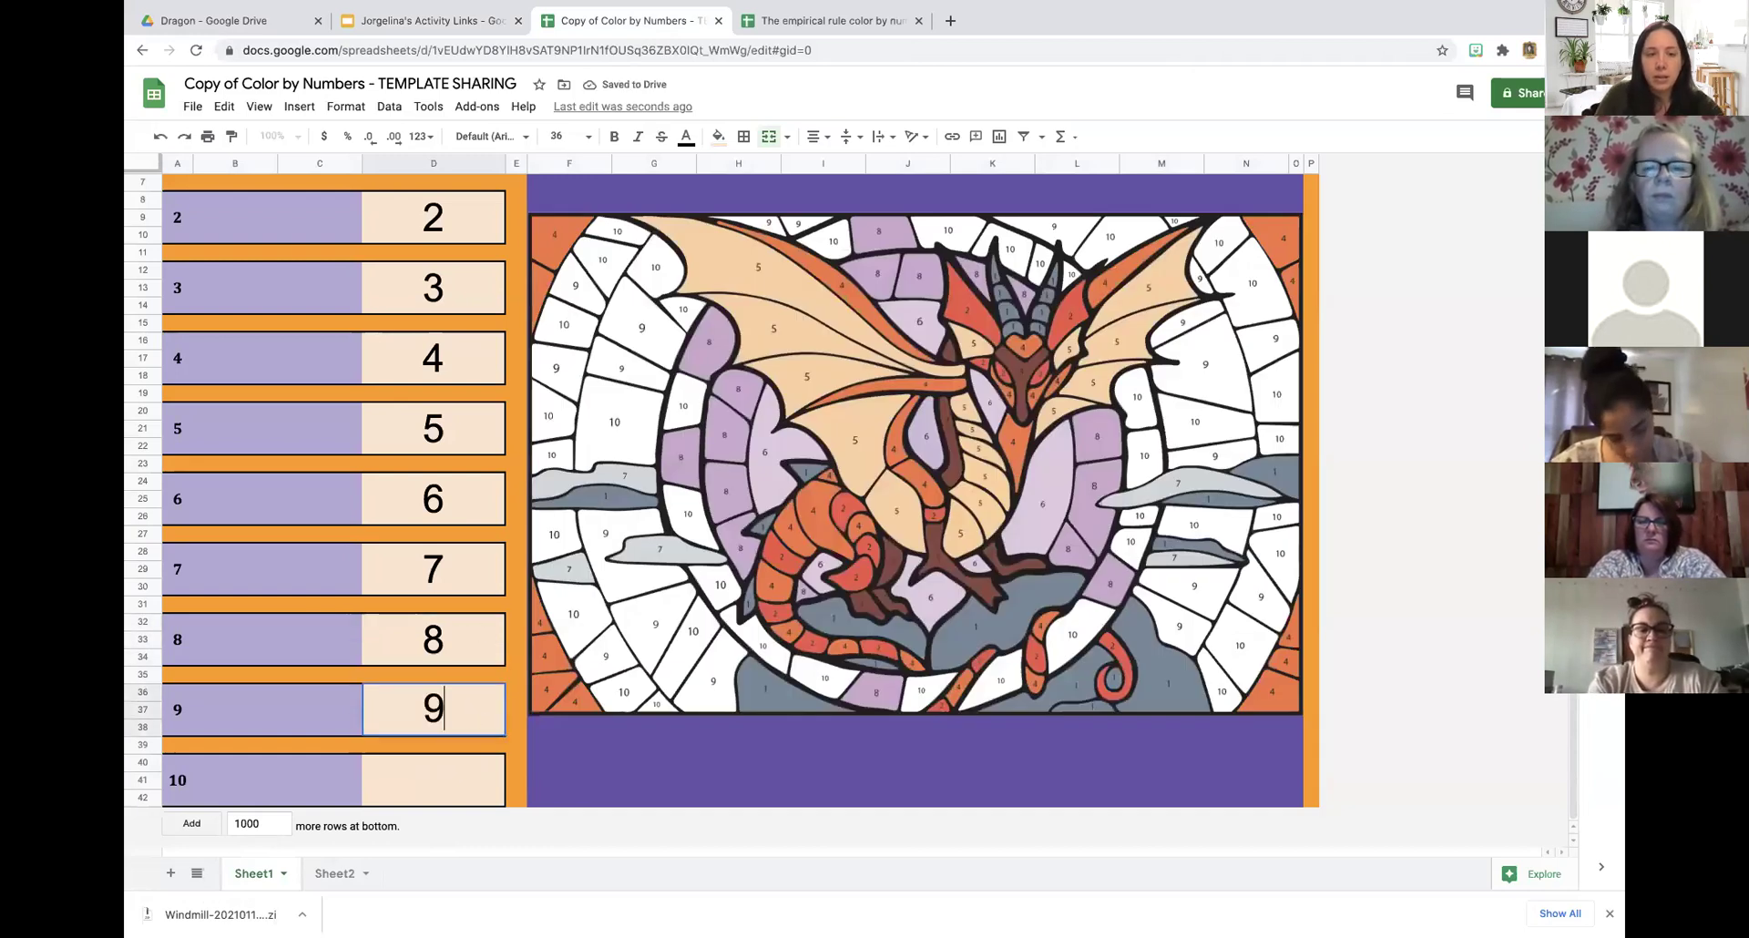
pyautogui.click(463, 774)
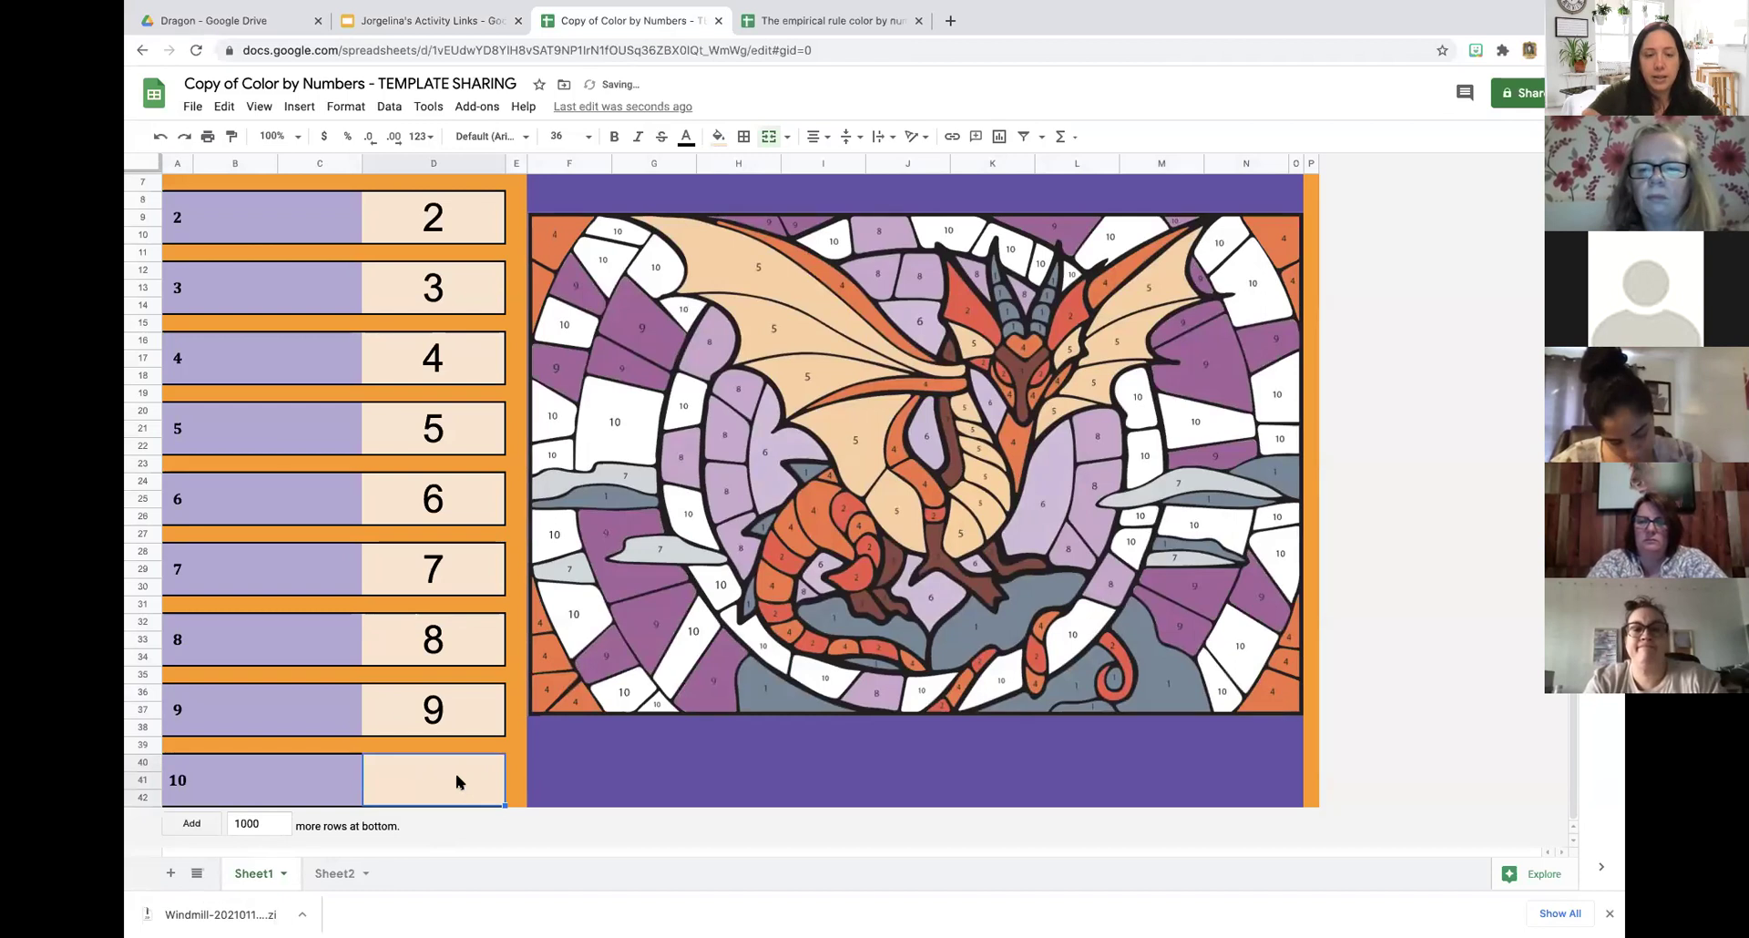
pyautogui.write('10')
pyautogui.click(459, 660)
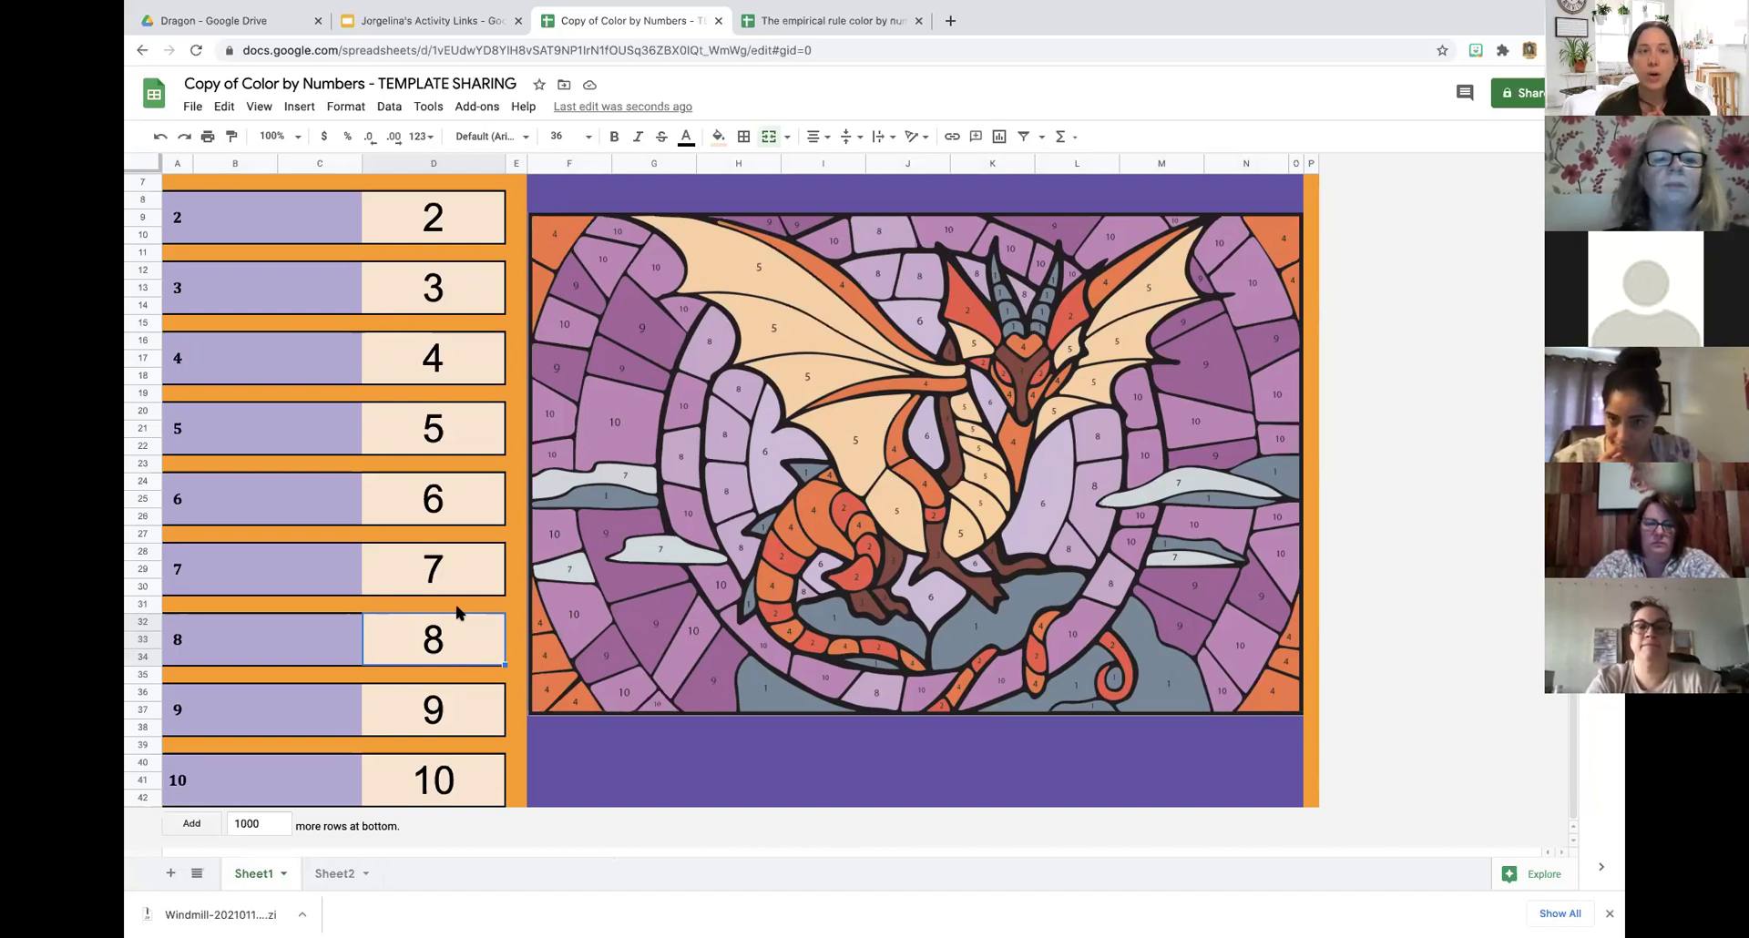
# On Sheet2, replace the number 0 picture in cell L23 with an uploaded windmill picture, inserted as an image in the cell.
pyautogui.click(333, 875)
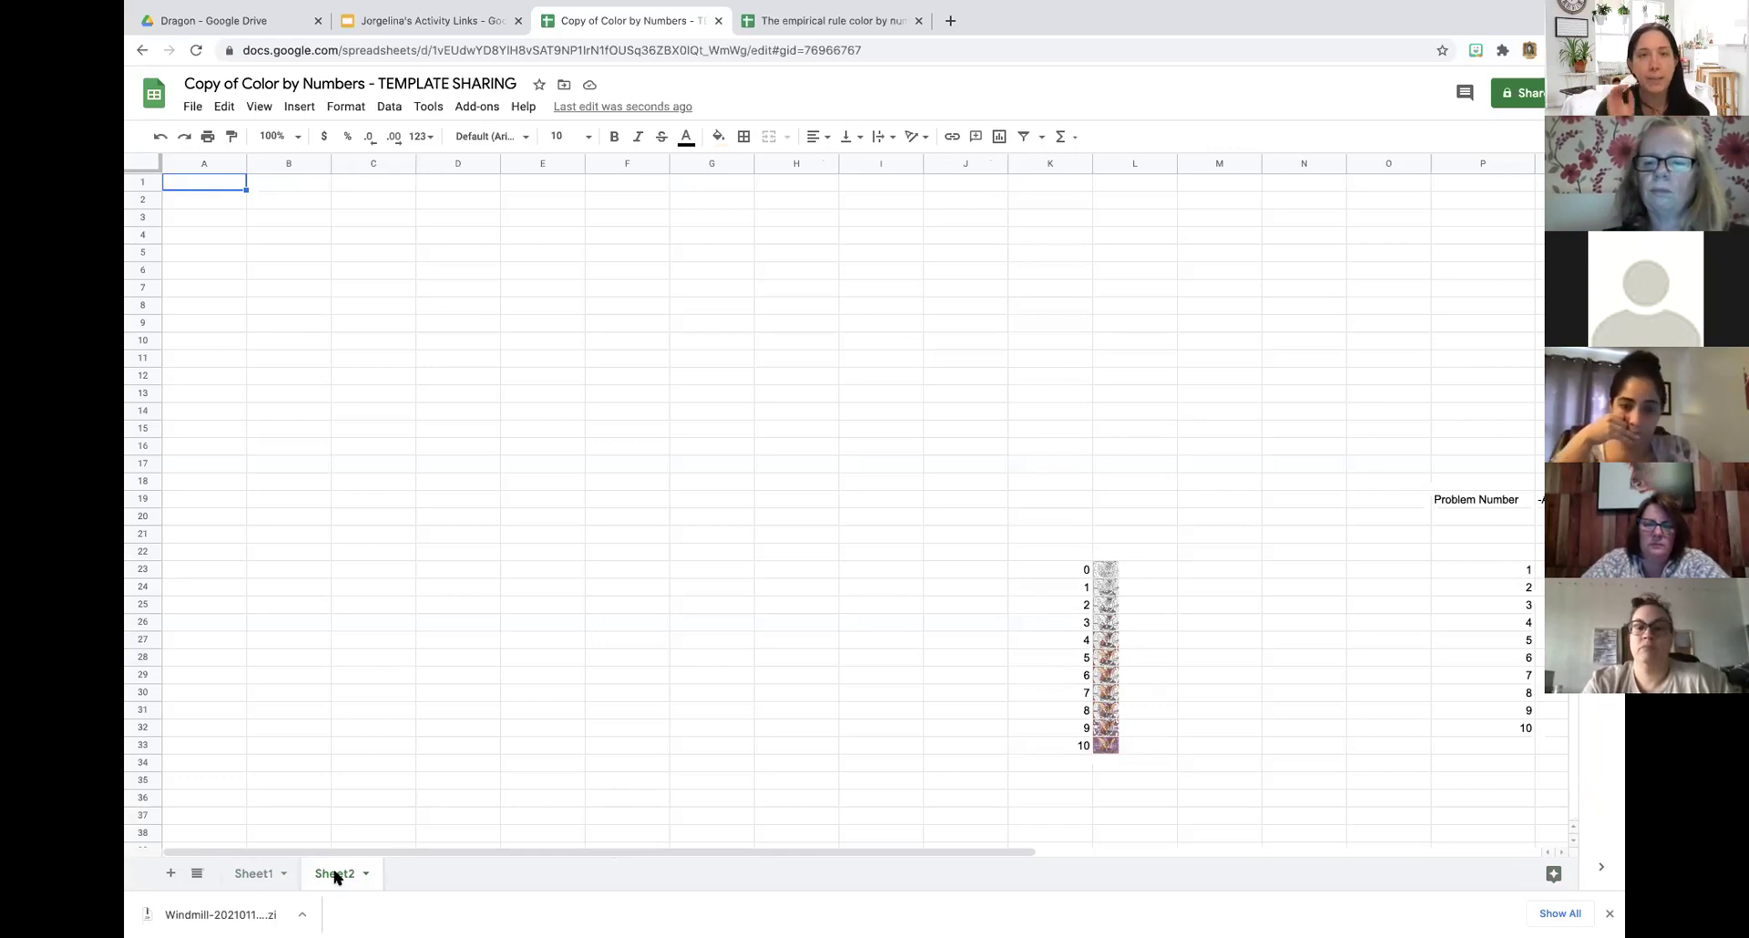
pyautogui.hscroll(8, 1241, 526)
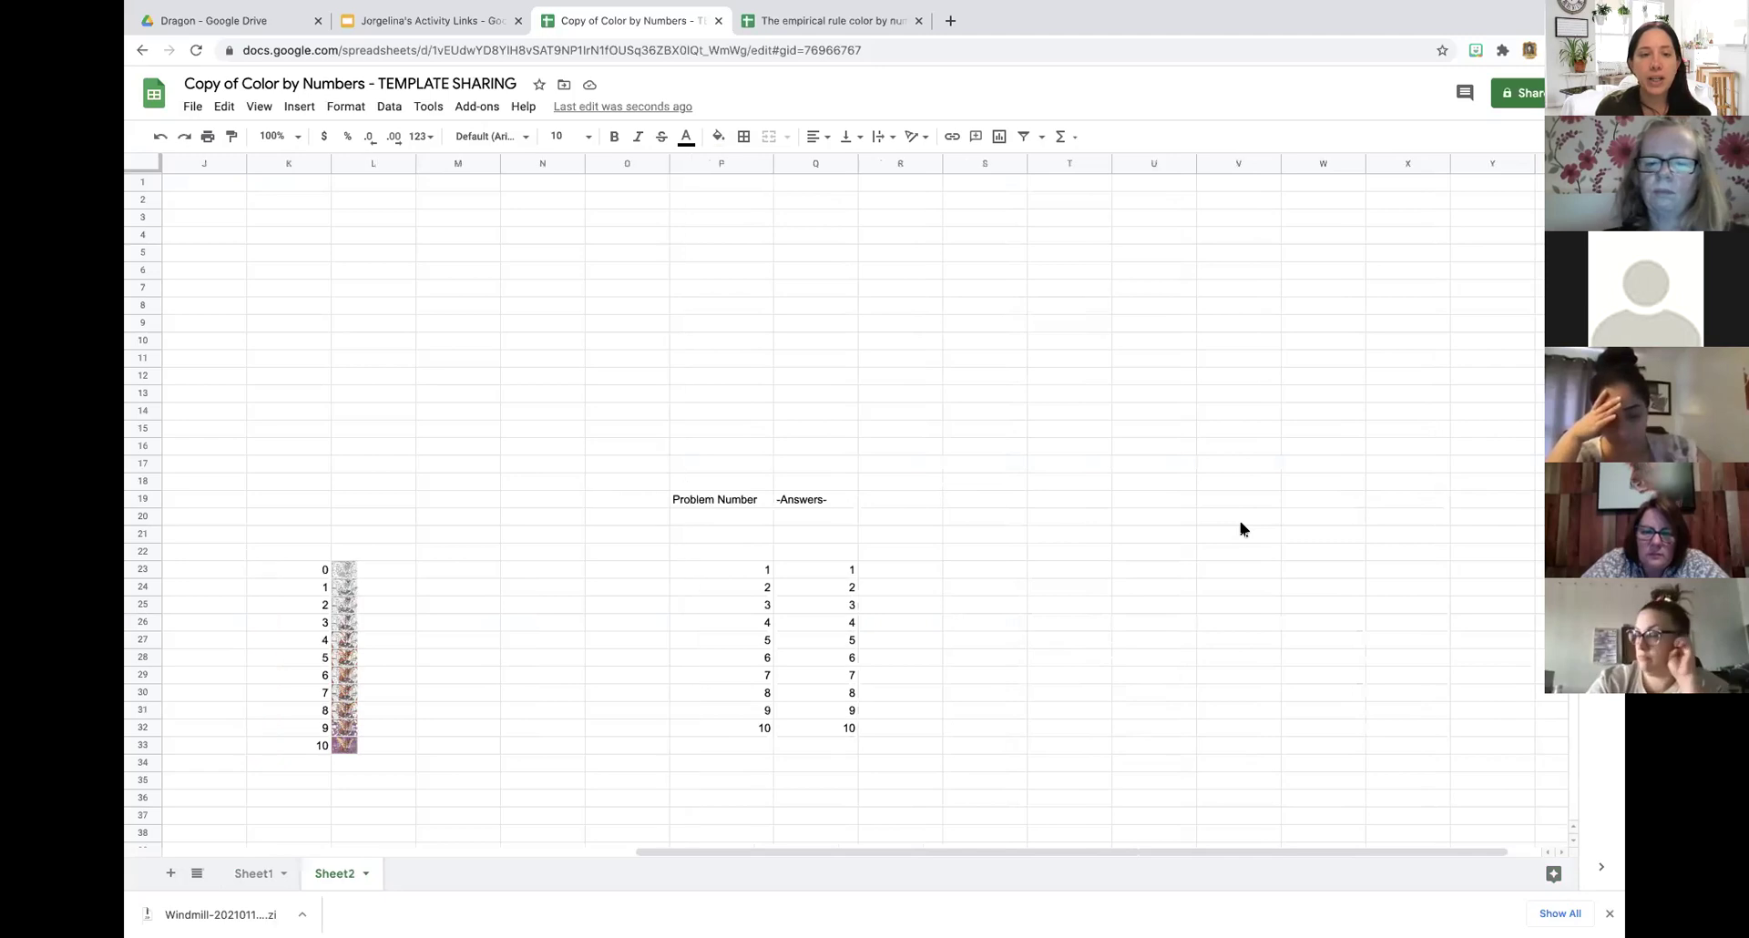
pyautogui.hscroll(-2, 1241, 529)
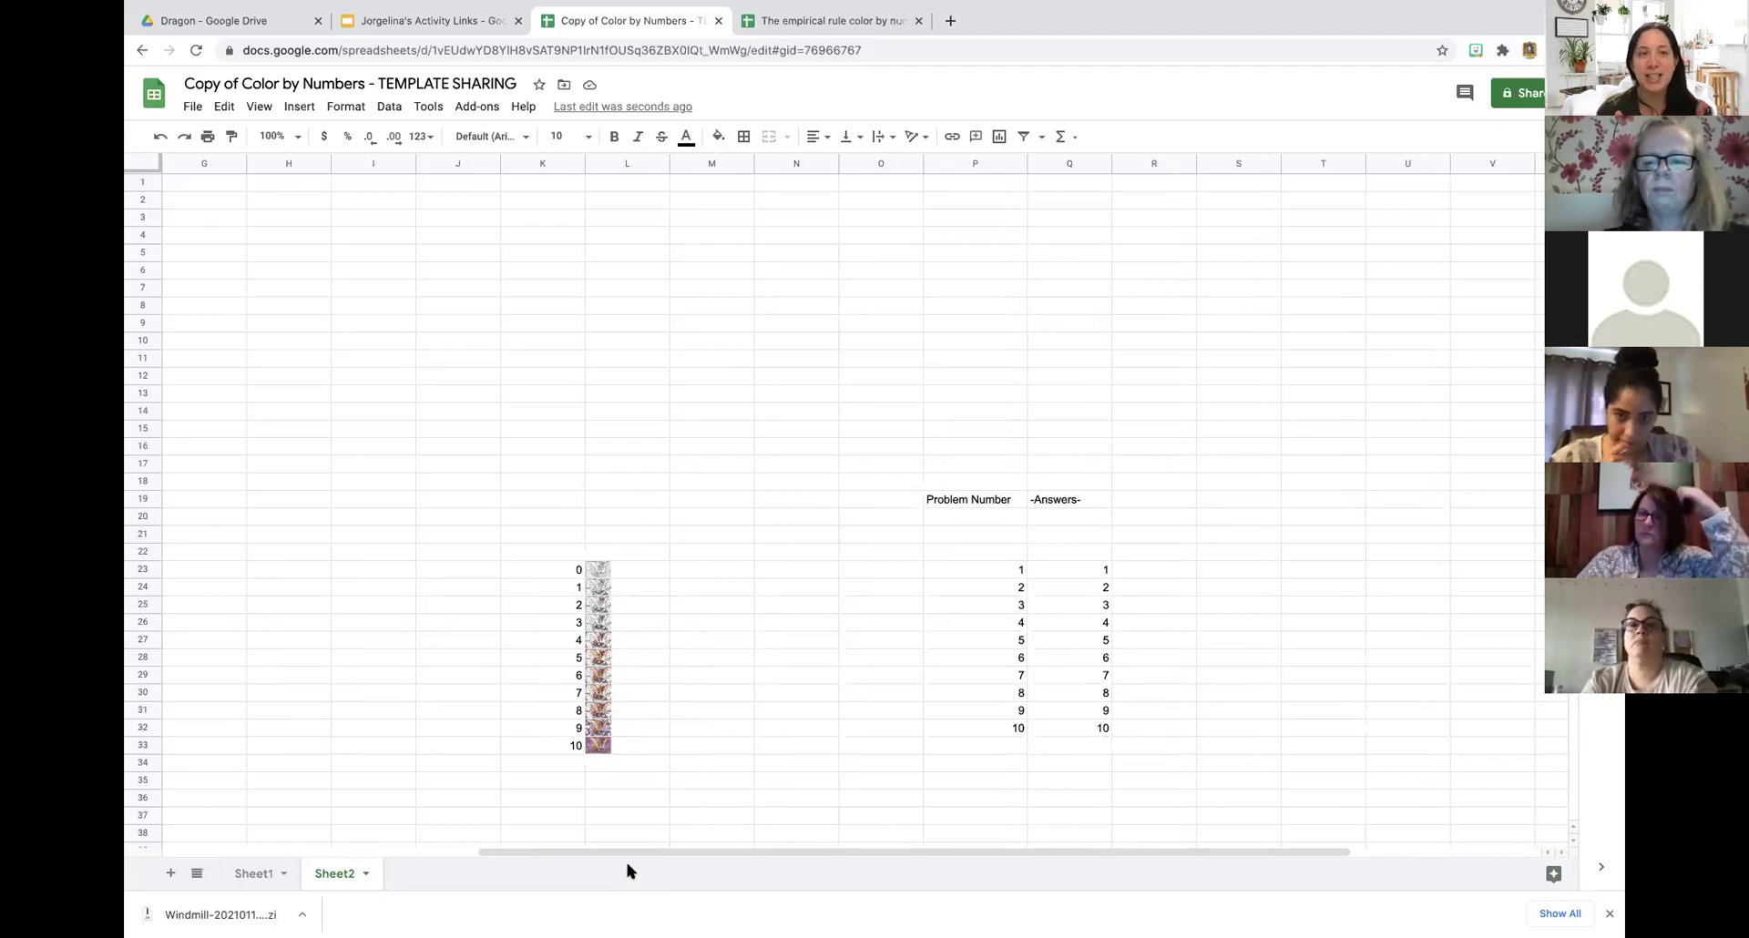
pyautogui.click(641, 577)
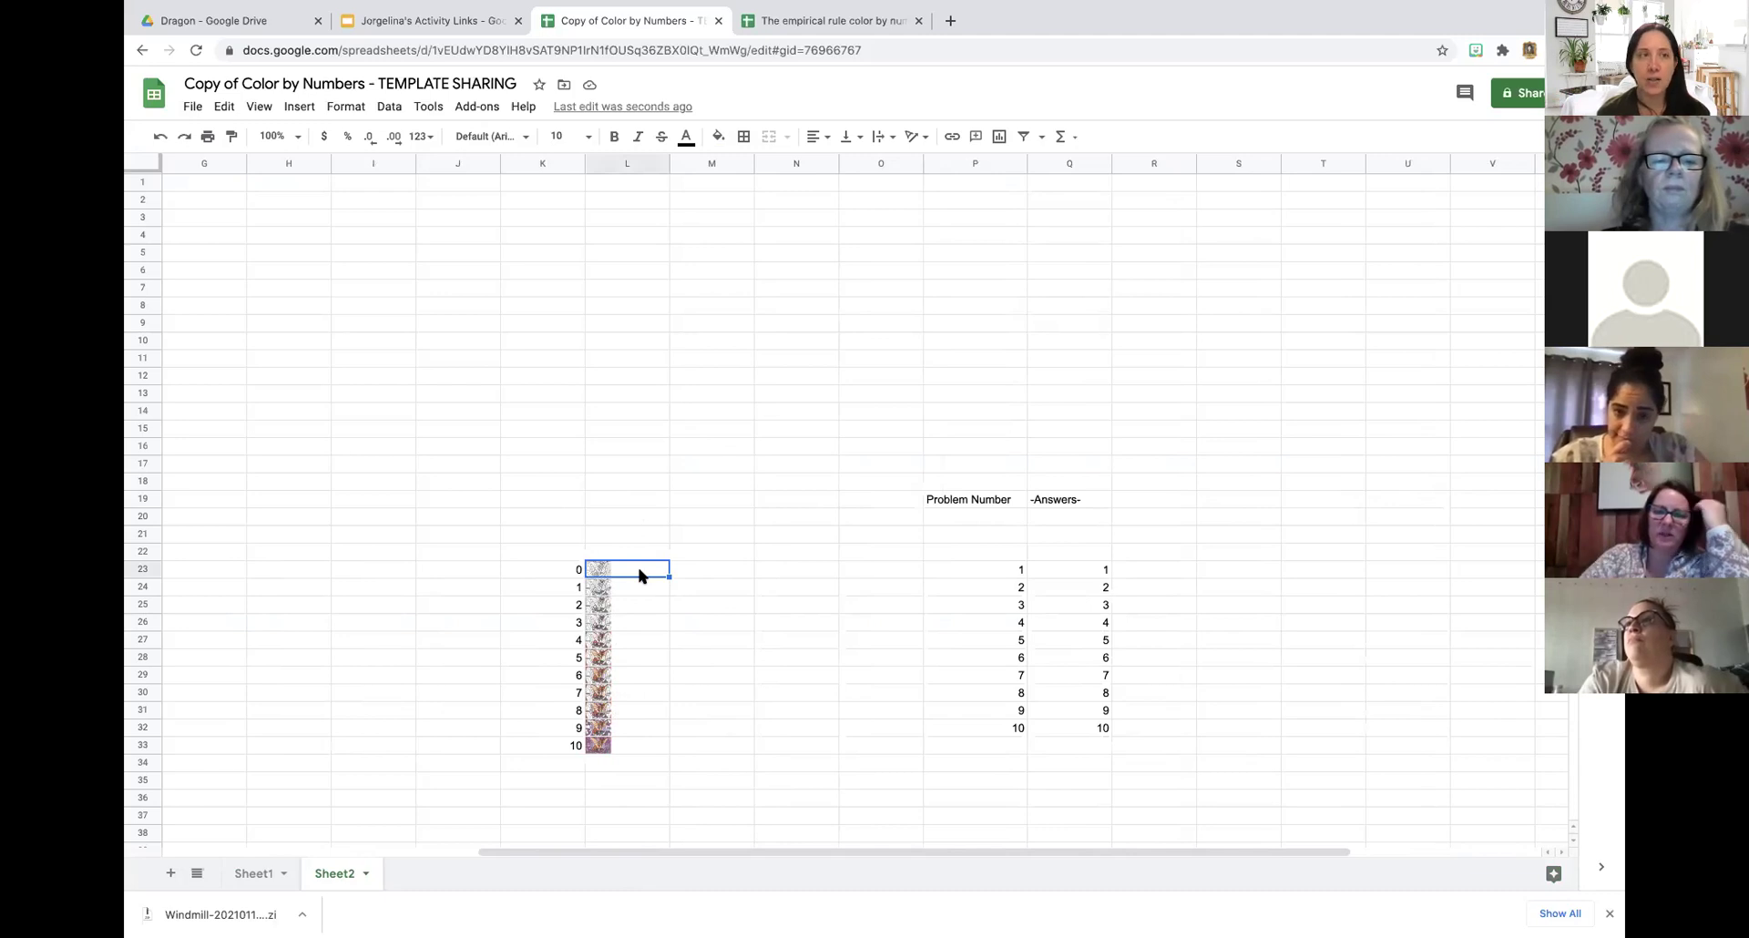
pyautogui.click(302, 106)
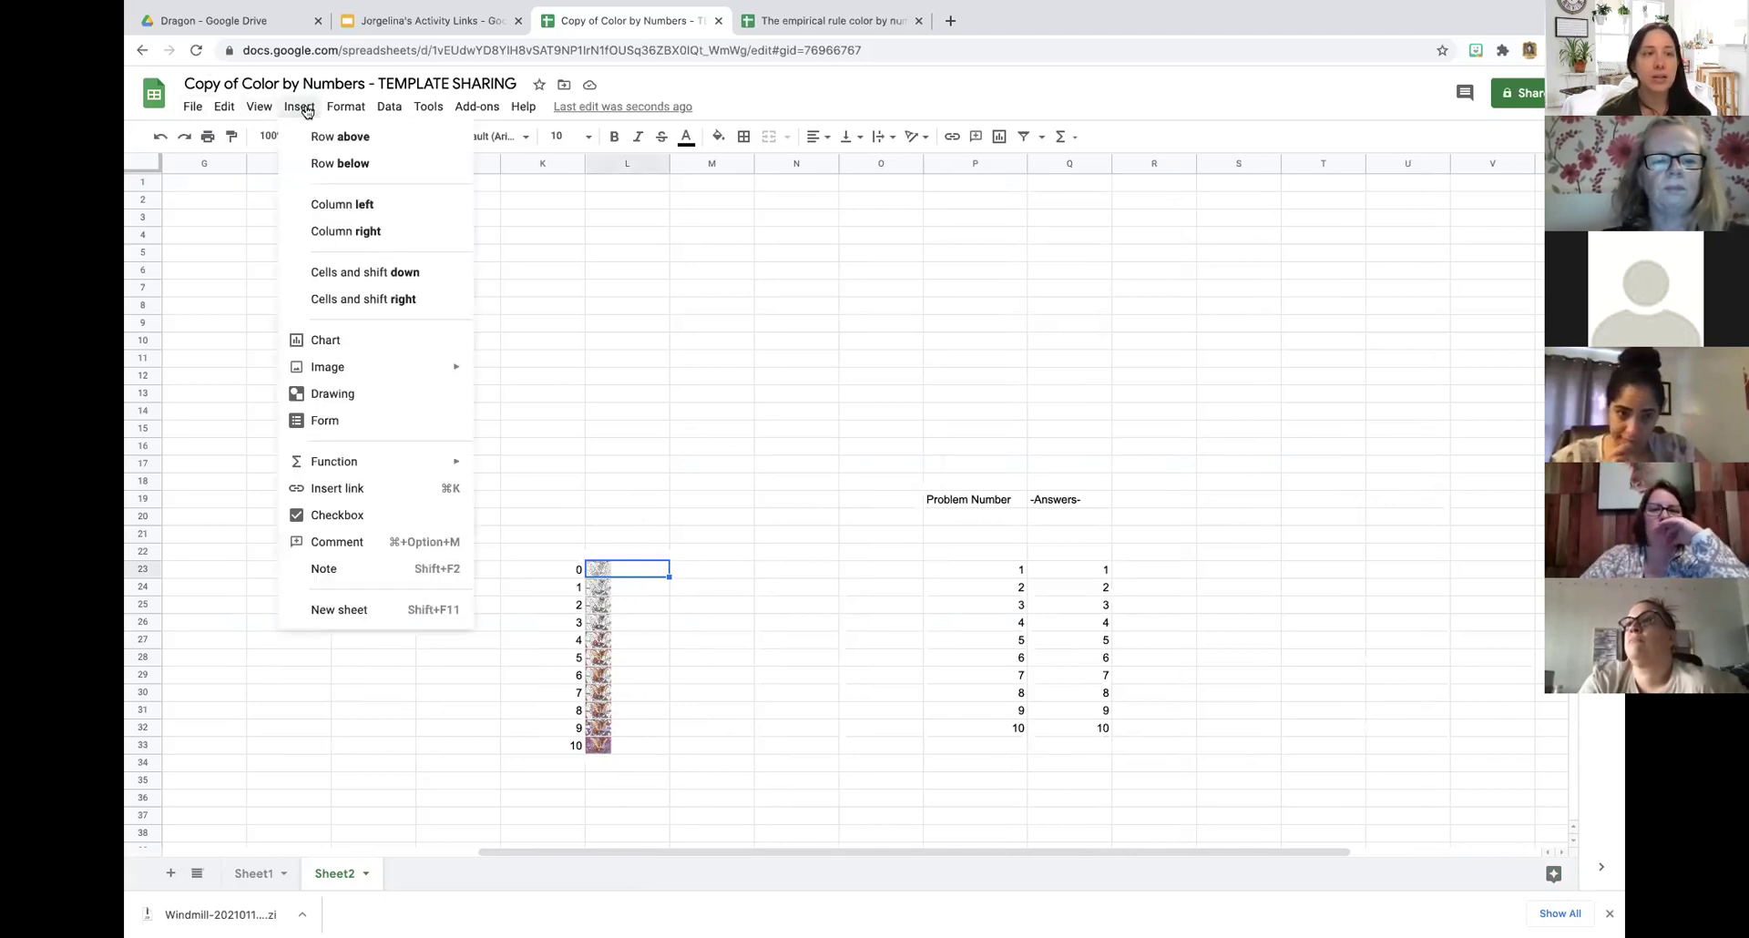
pyautogui.moveTo(355, 368)
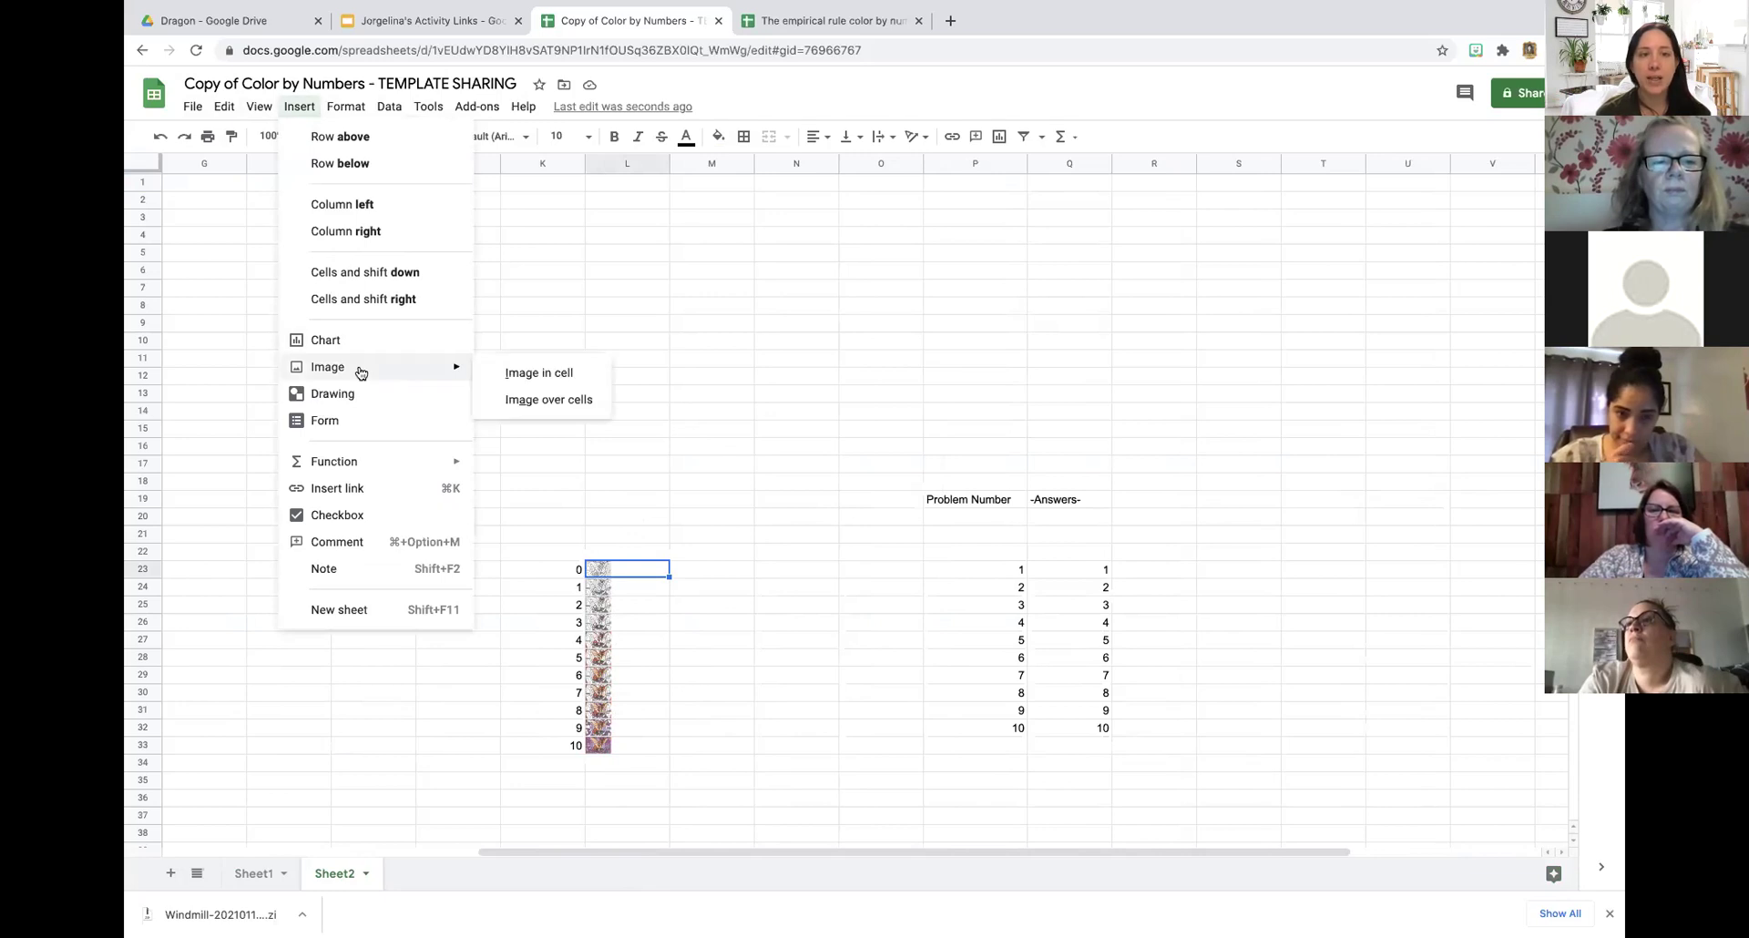
pyautogui.click(545, 374)
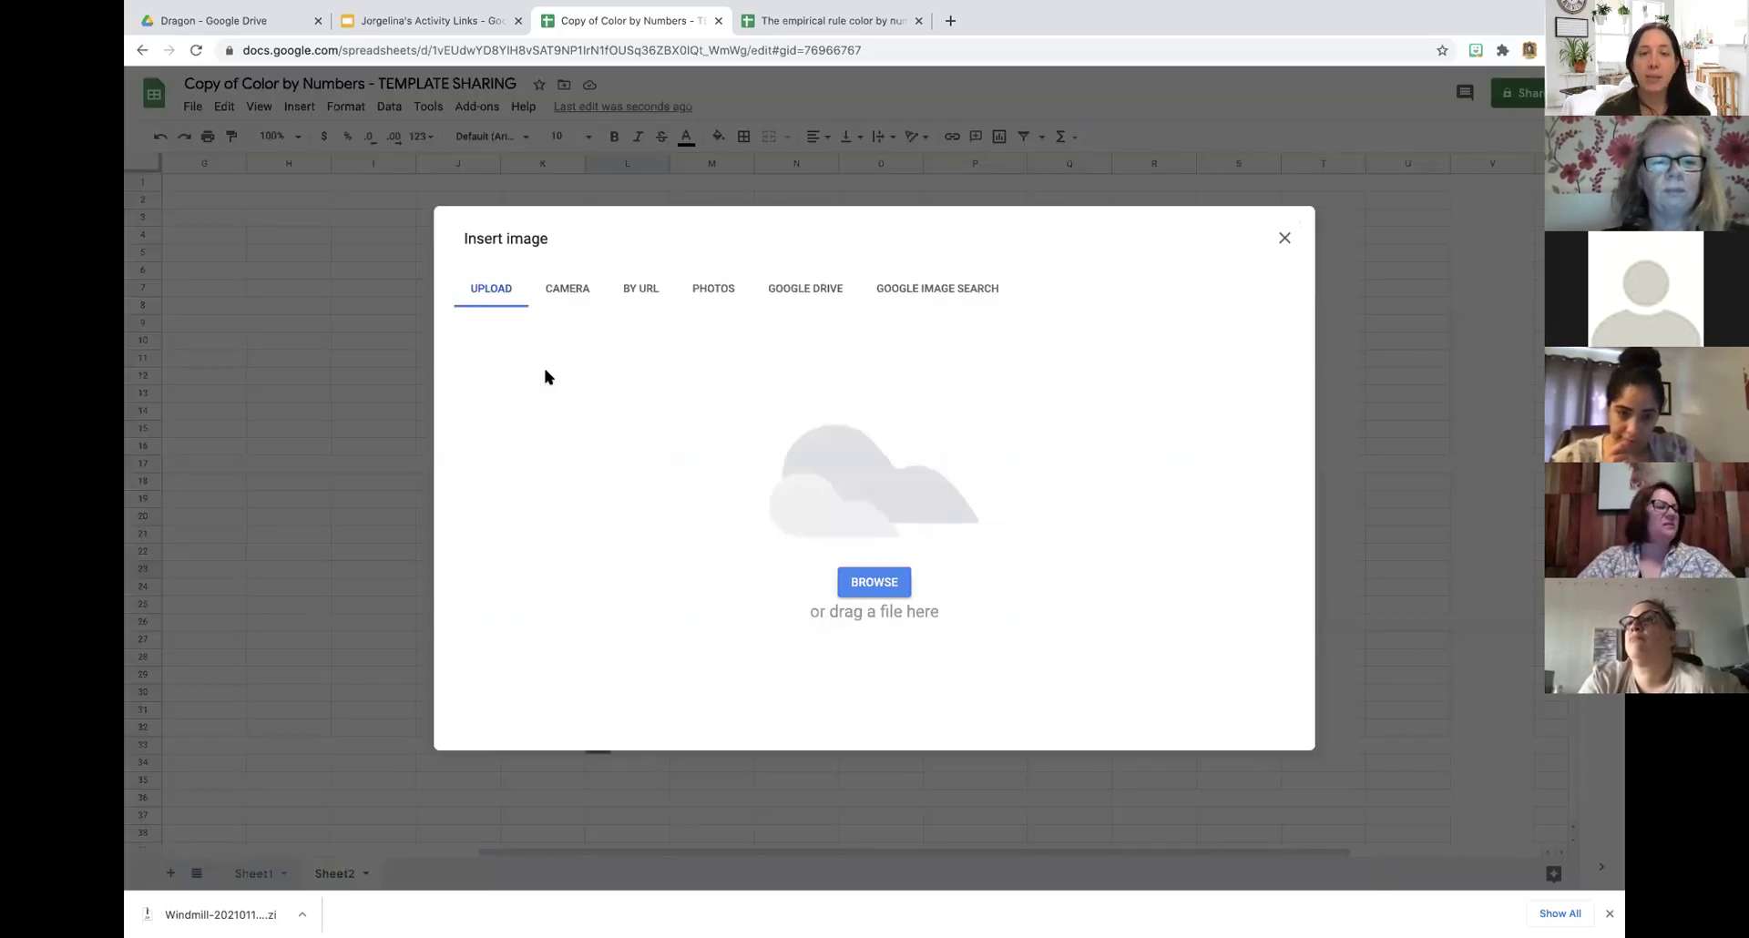
pyautogui.click(876, 582)
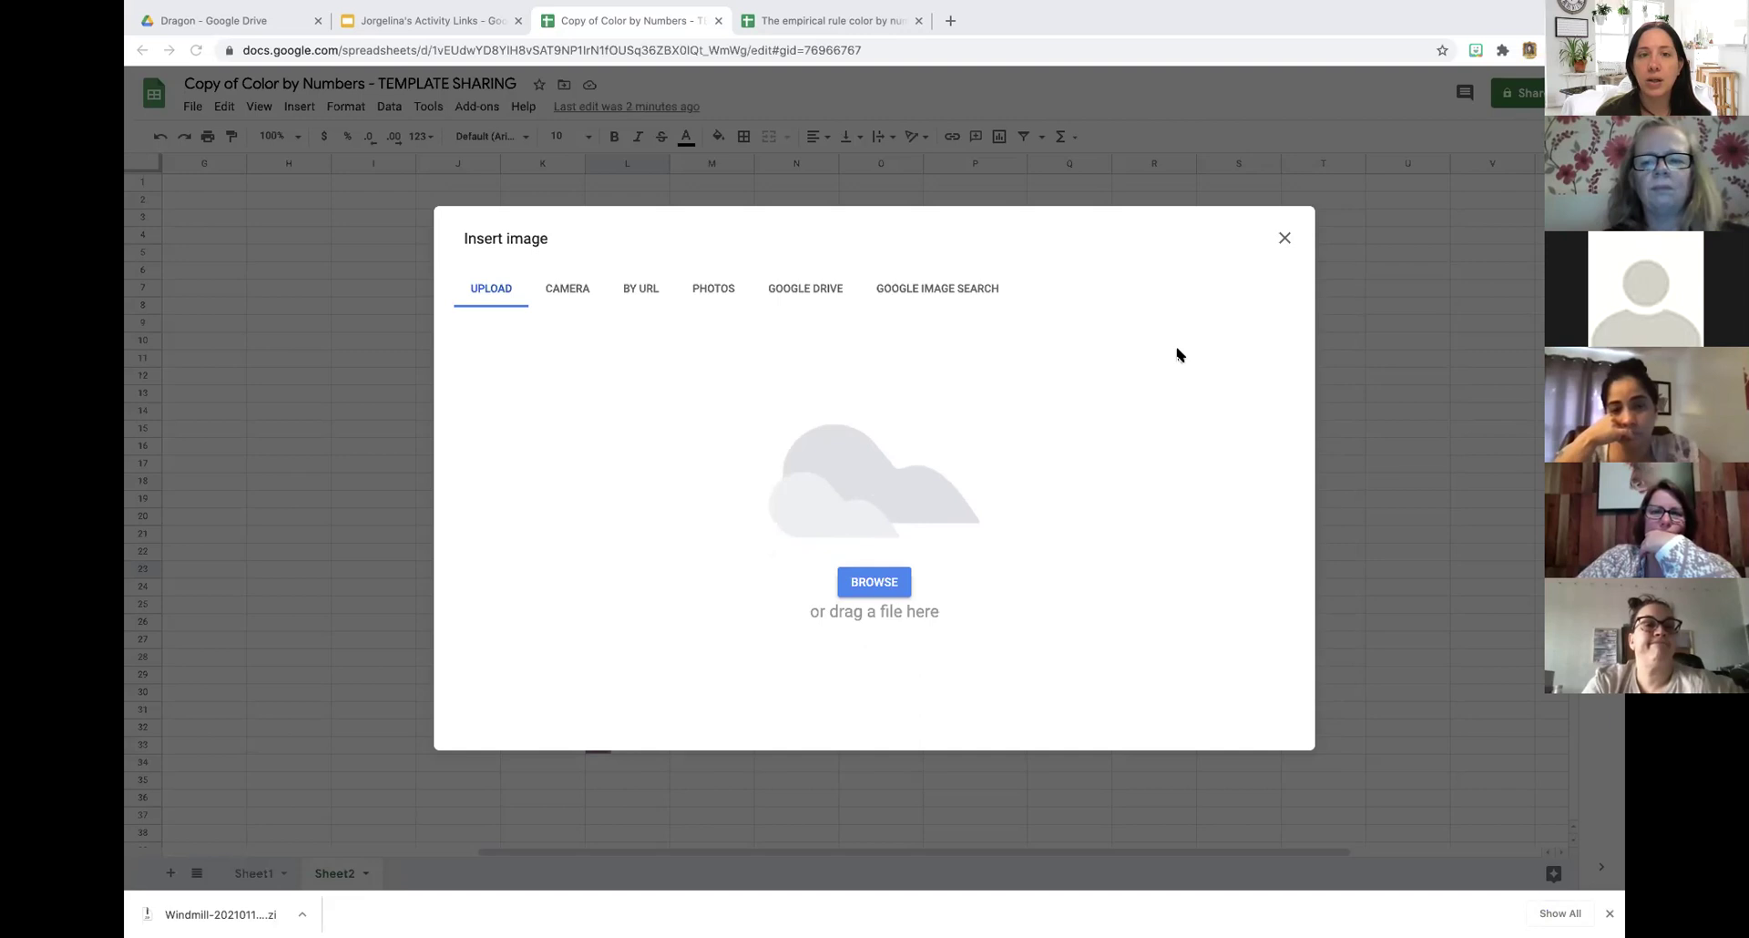
pyautogui.click(1148, 387)
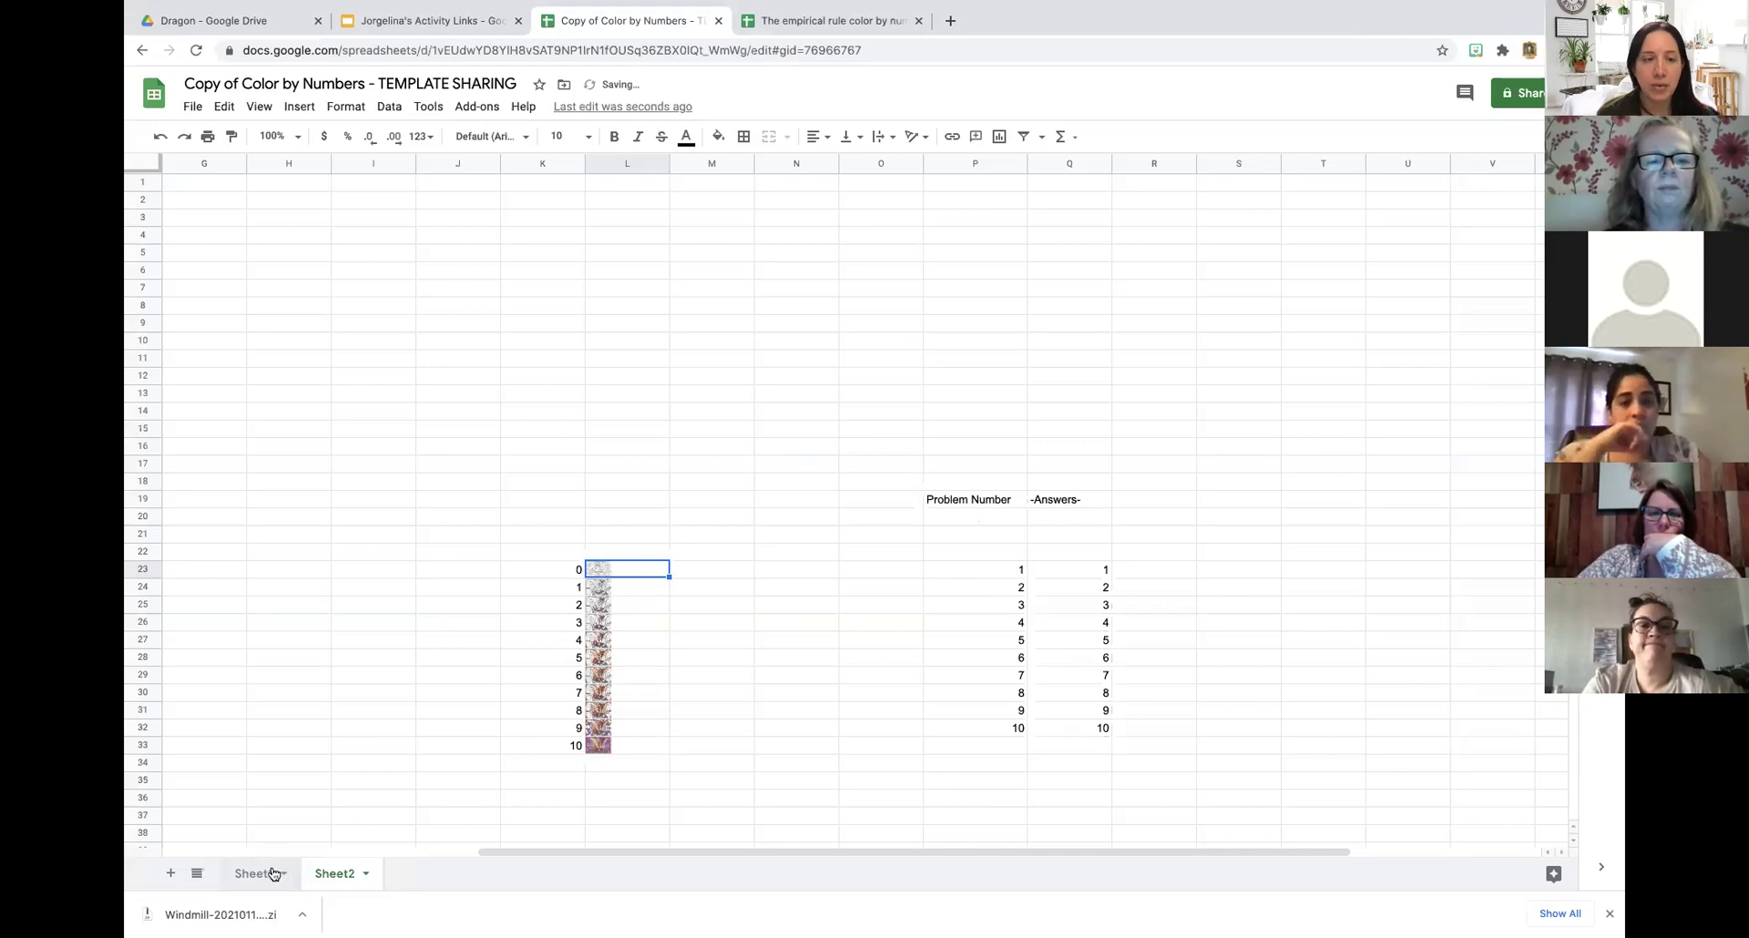
# Delete the number 10 dragon picture in cell L33 and insert an uploaded colored windmill picture in that cell.
pyautogui.click(620, 748)
pyautogui.press('Delete')
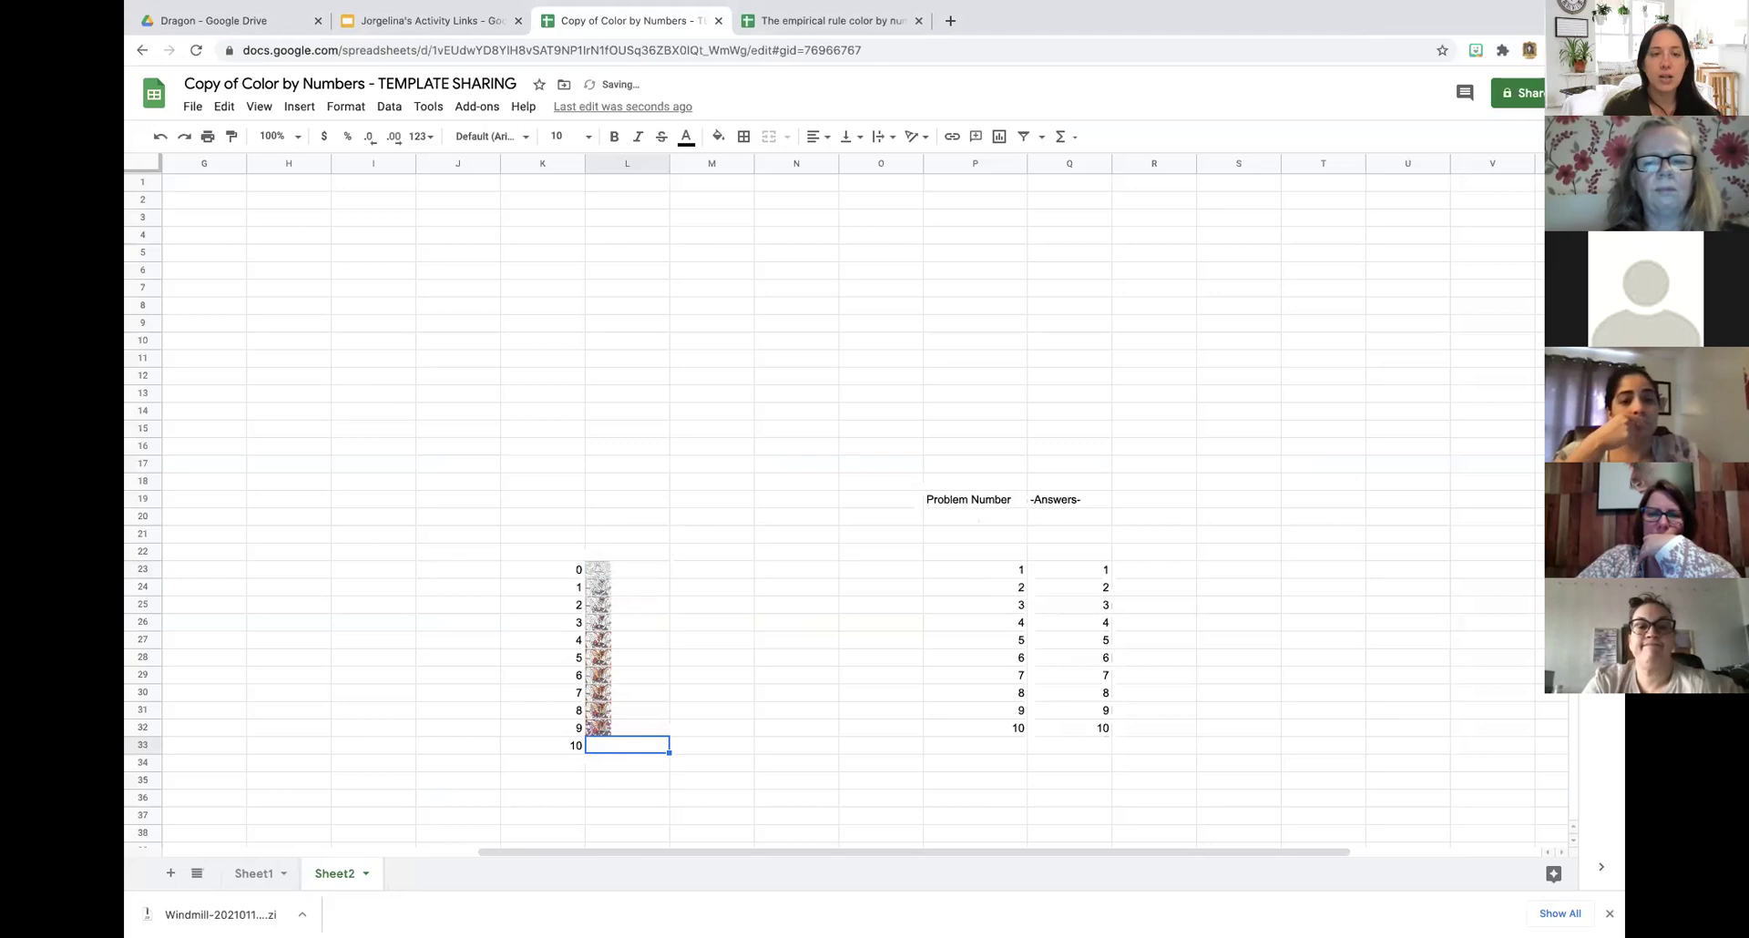
pyautogui.click(297, 107)
pyautogui.moveTo(437, 367)
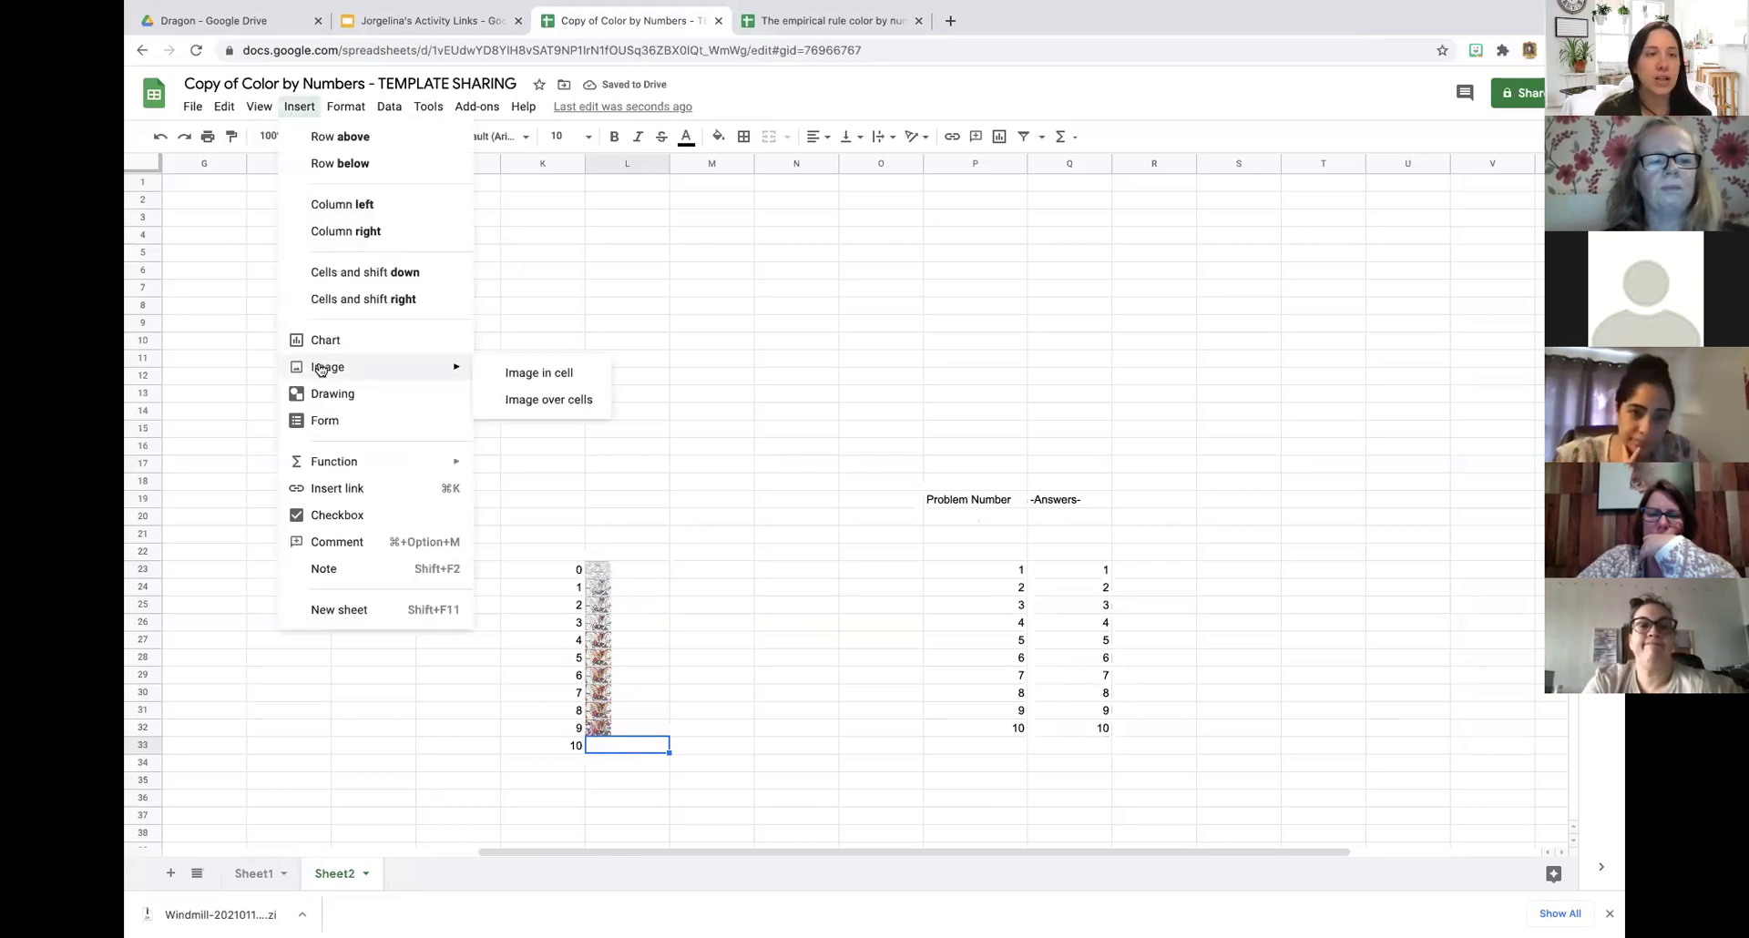
pyautogui.click(581, 371)
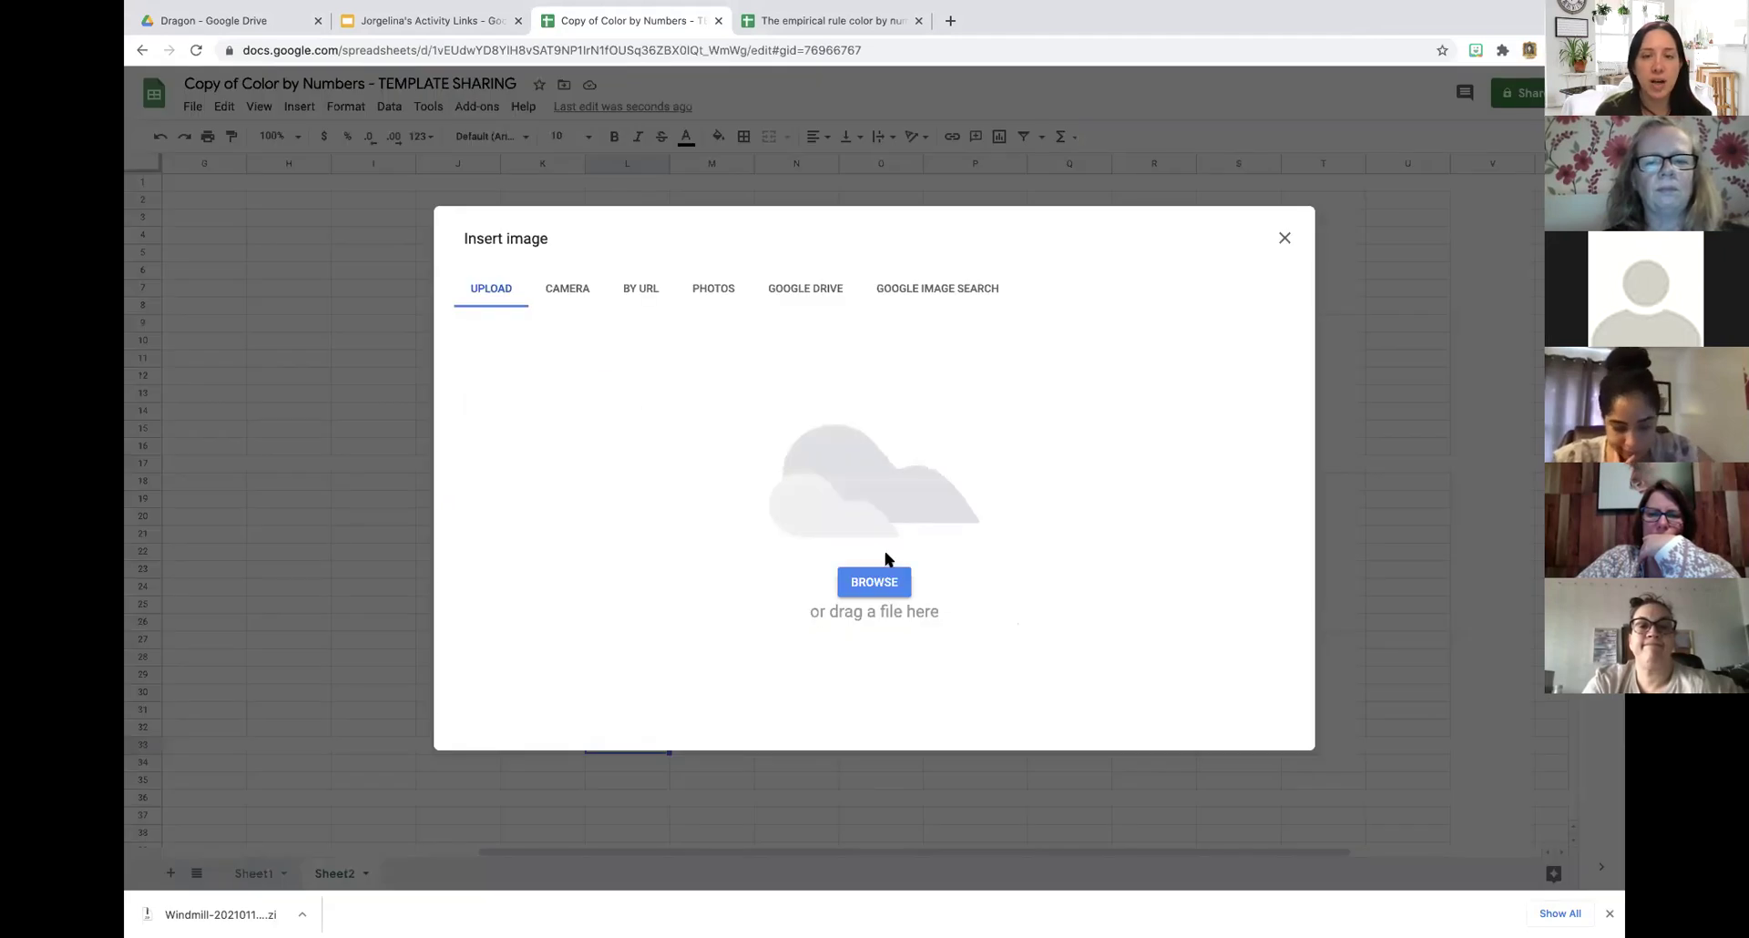
pyautogui.click(885, 595)
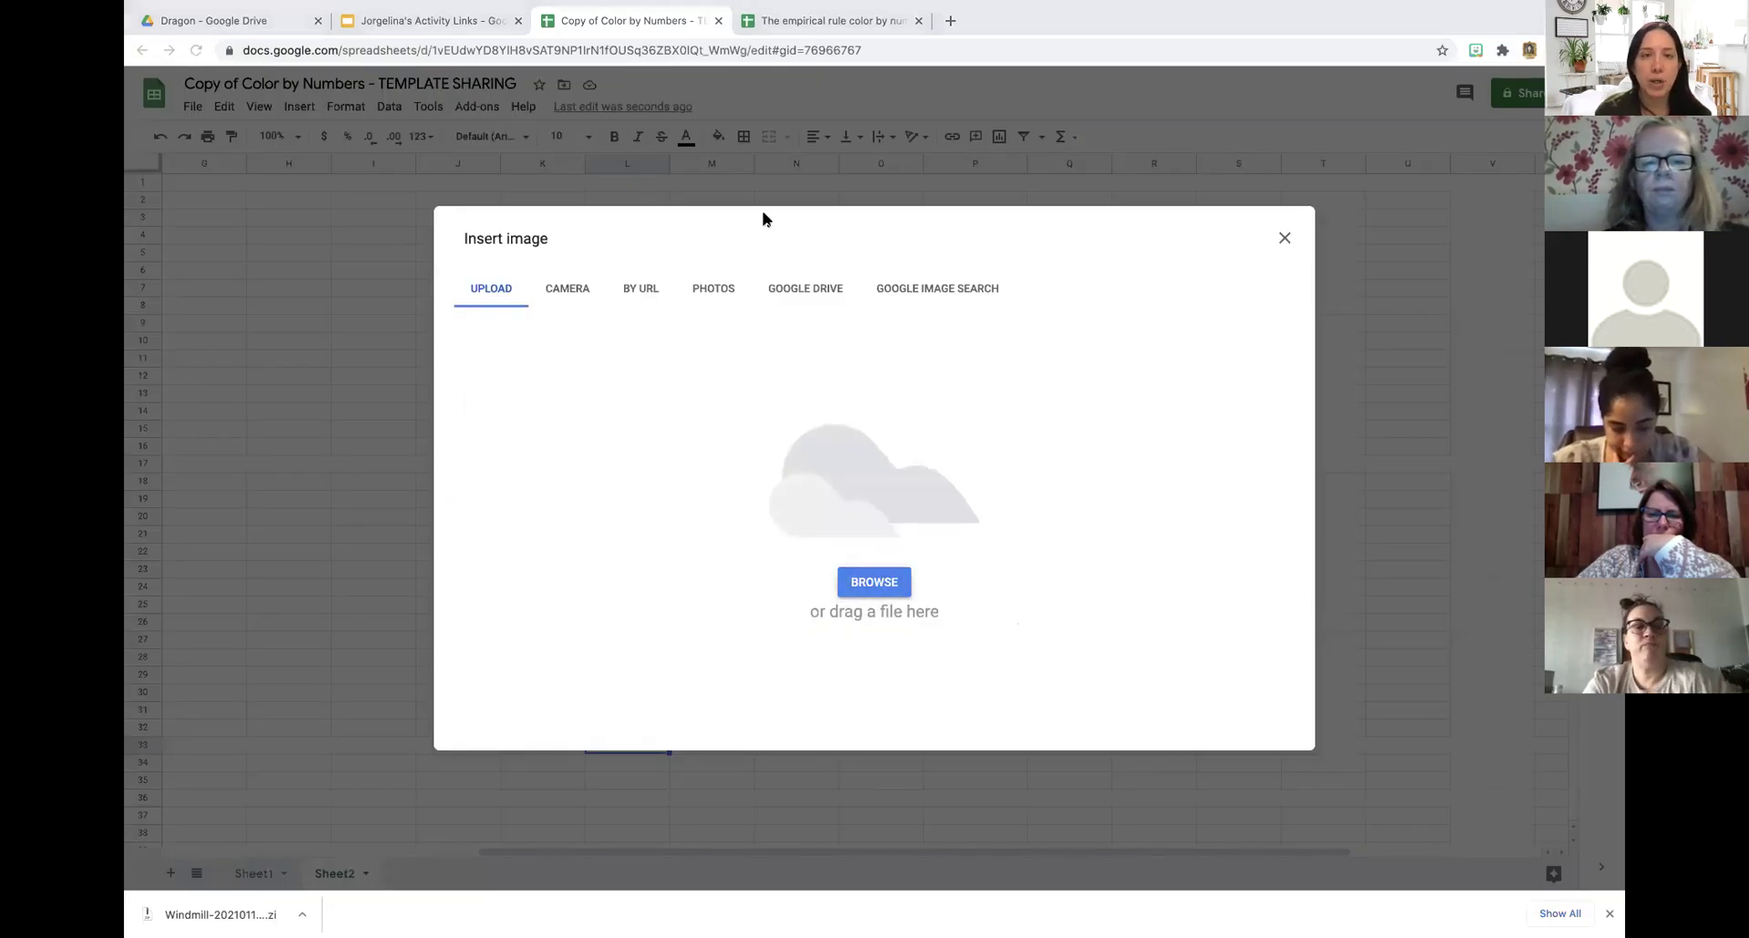
pyautogui.click(1173, 353)
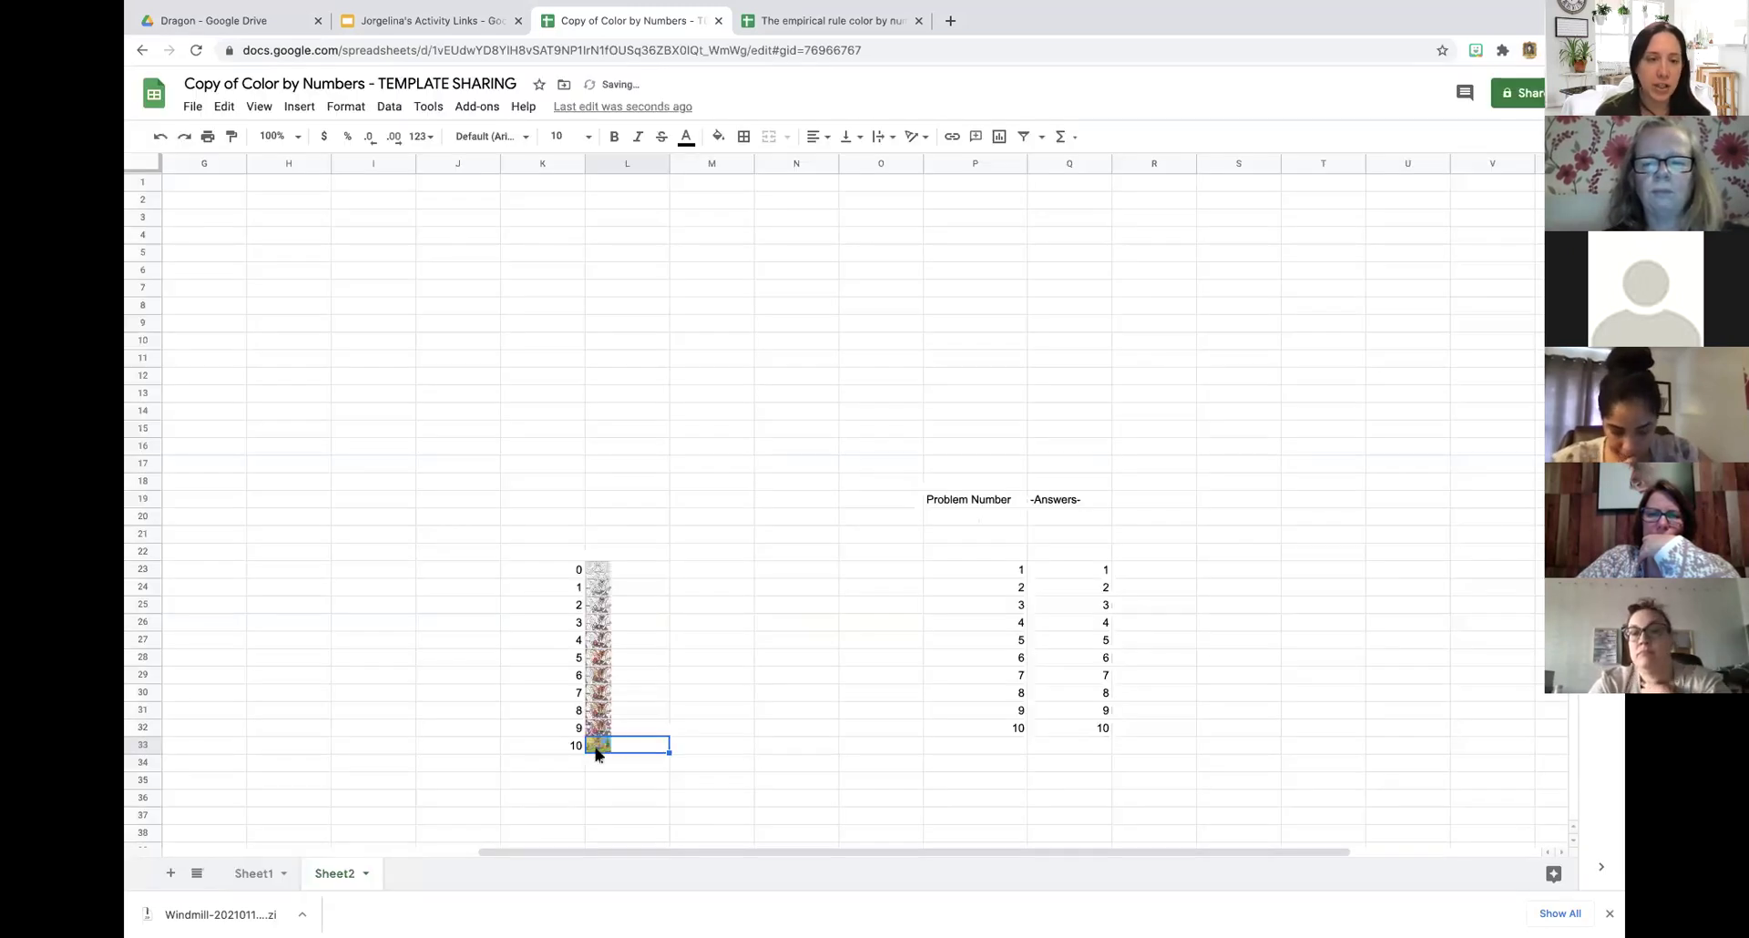
# View the windmill picture on Sheet1 and clear the answer to problem 10.
pyautogui.click(256, 873)
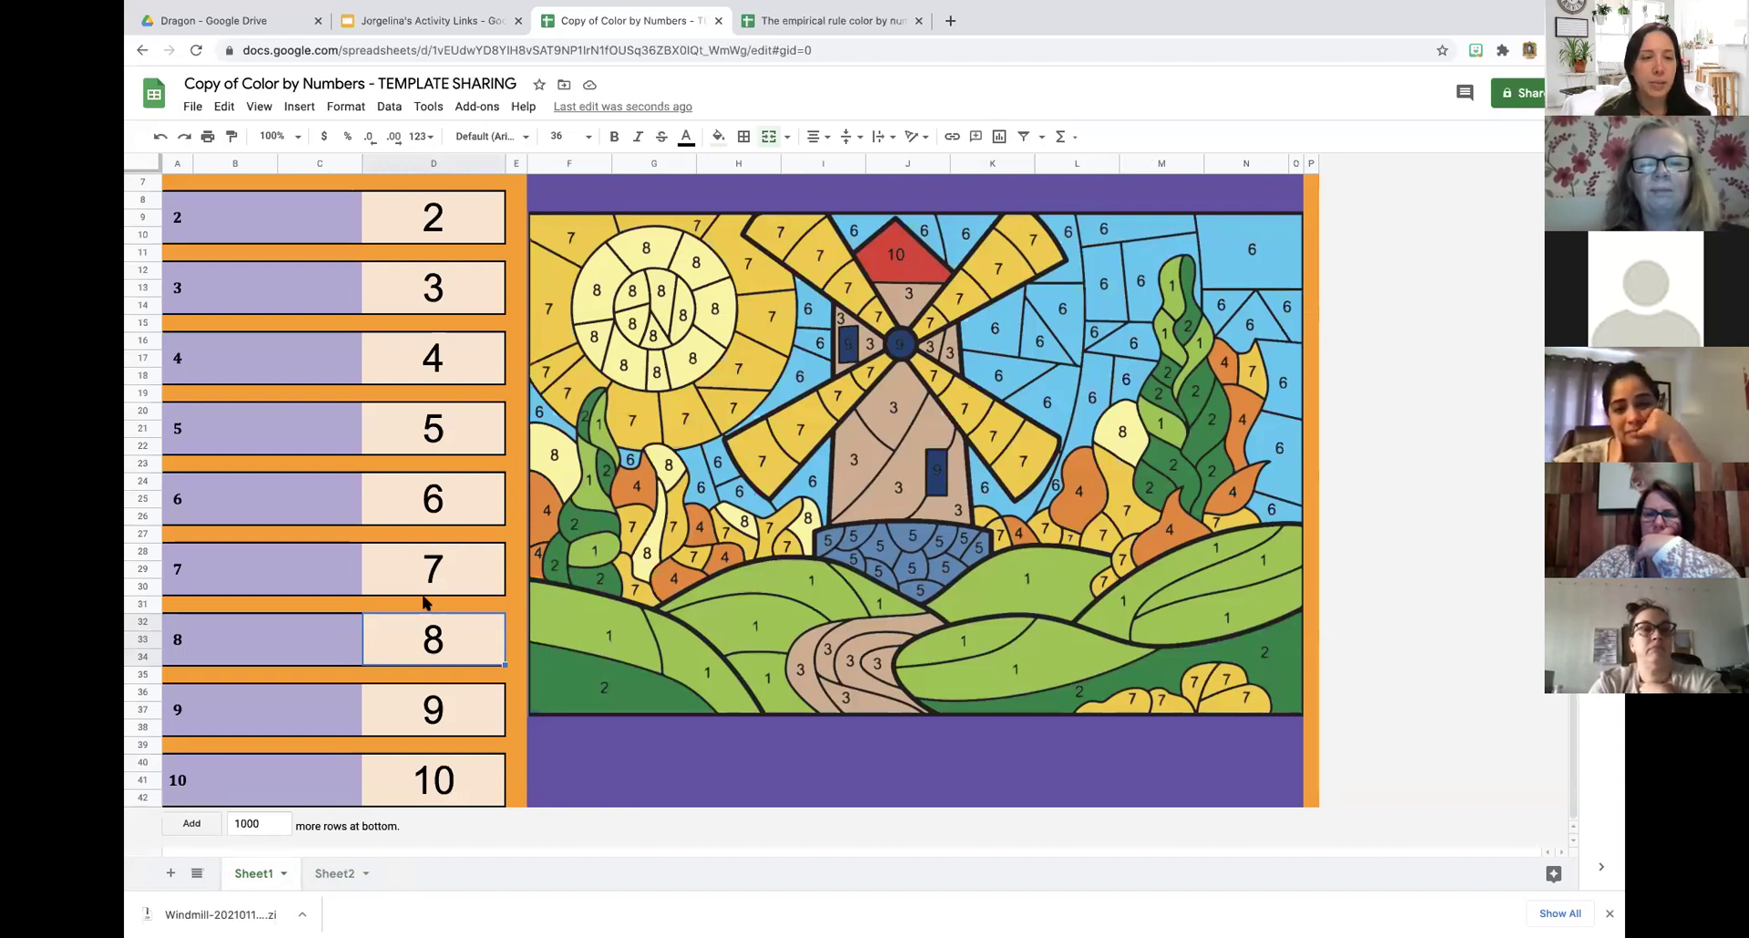
pyautogui.click(456, 780)
pyautogui.press('Delete')
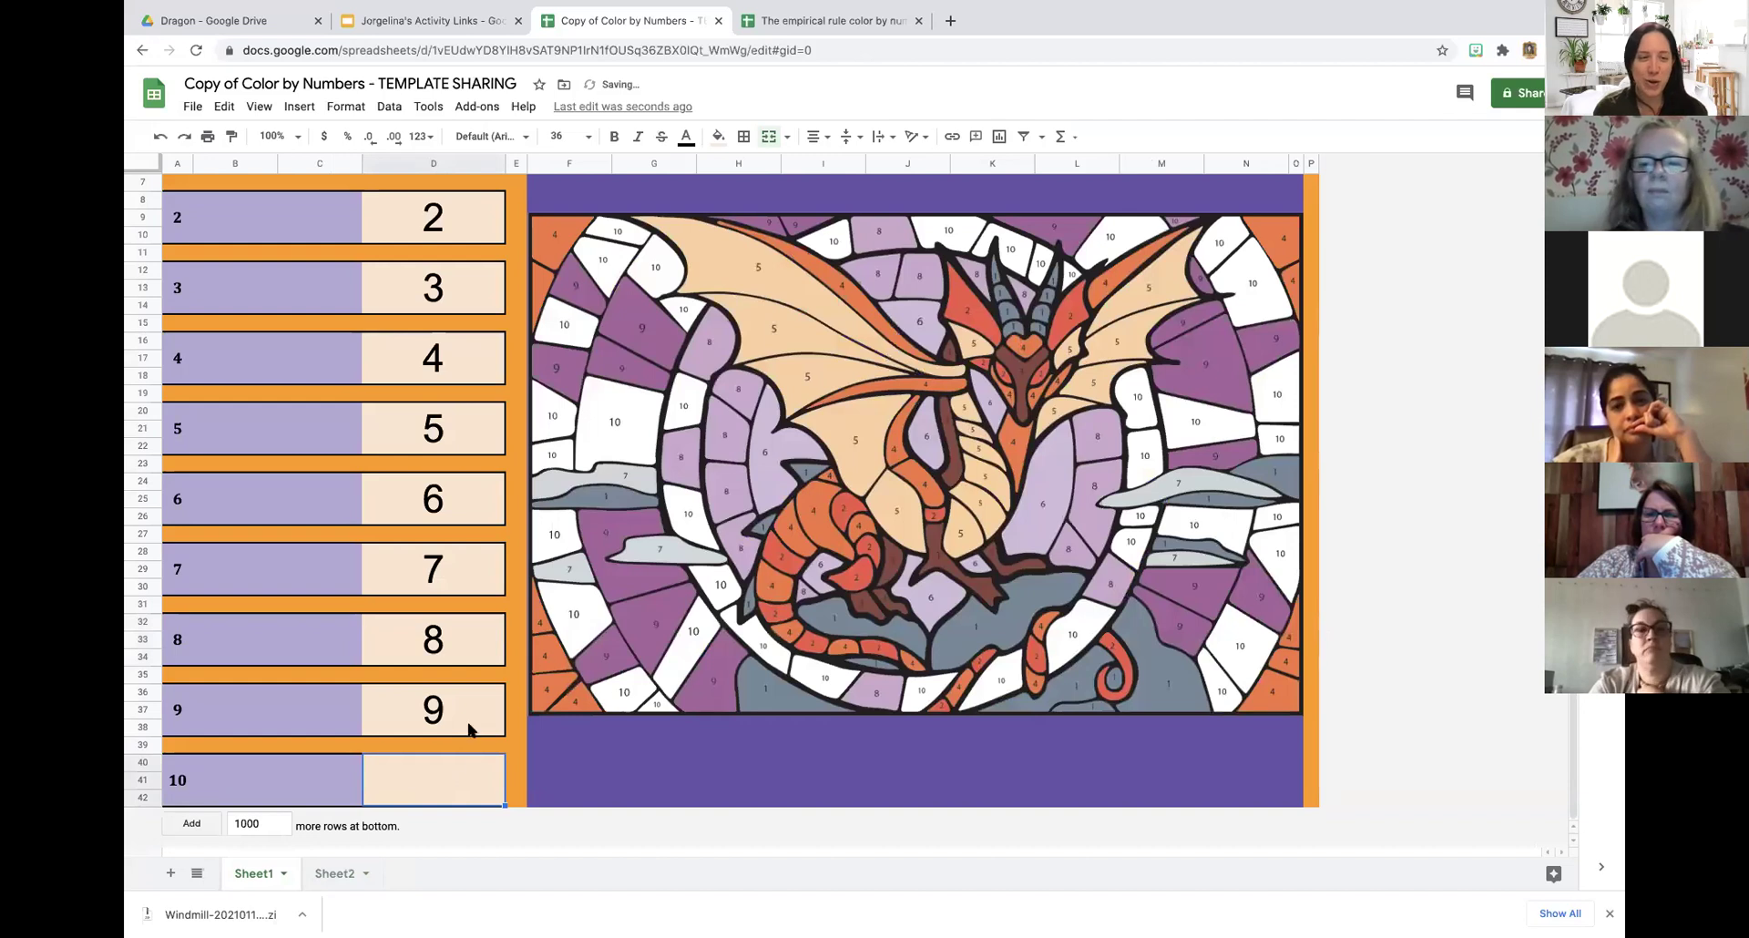
# Re-enter 10 as the answer to problem 10 on Sheet1.
pyautogui.write('10')
pyautogui.press('Return')
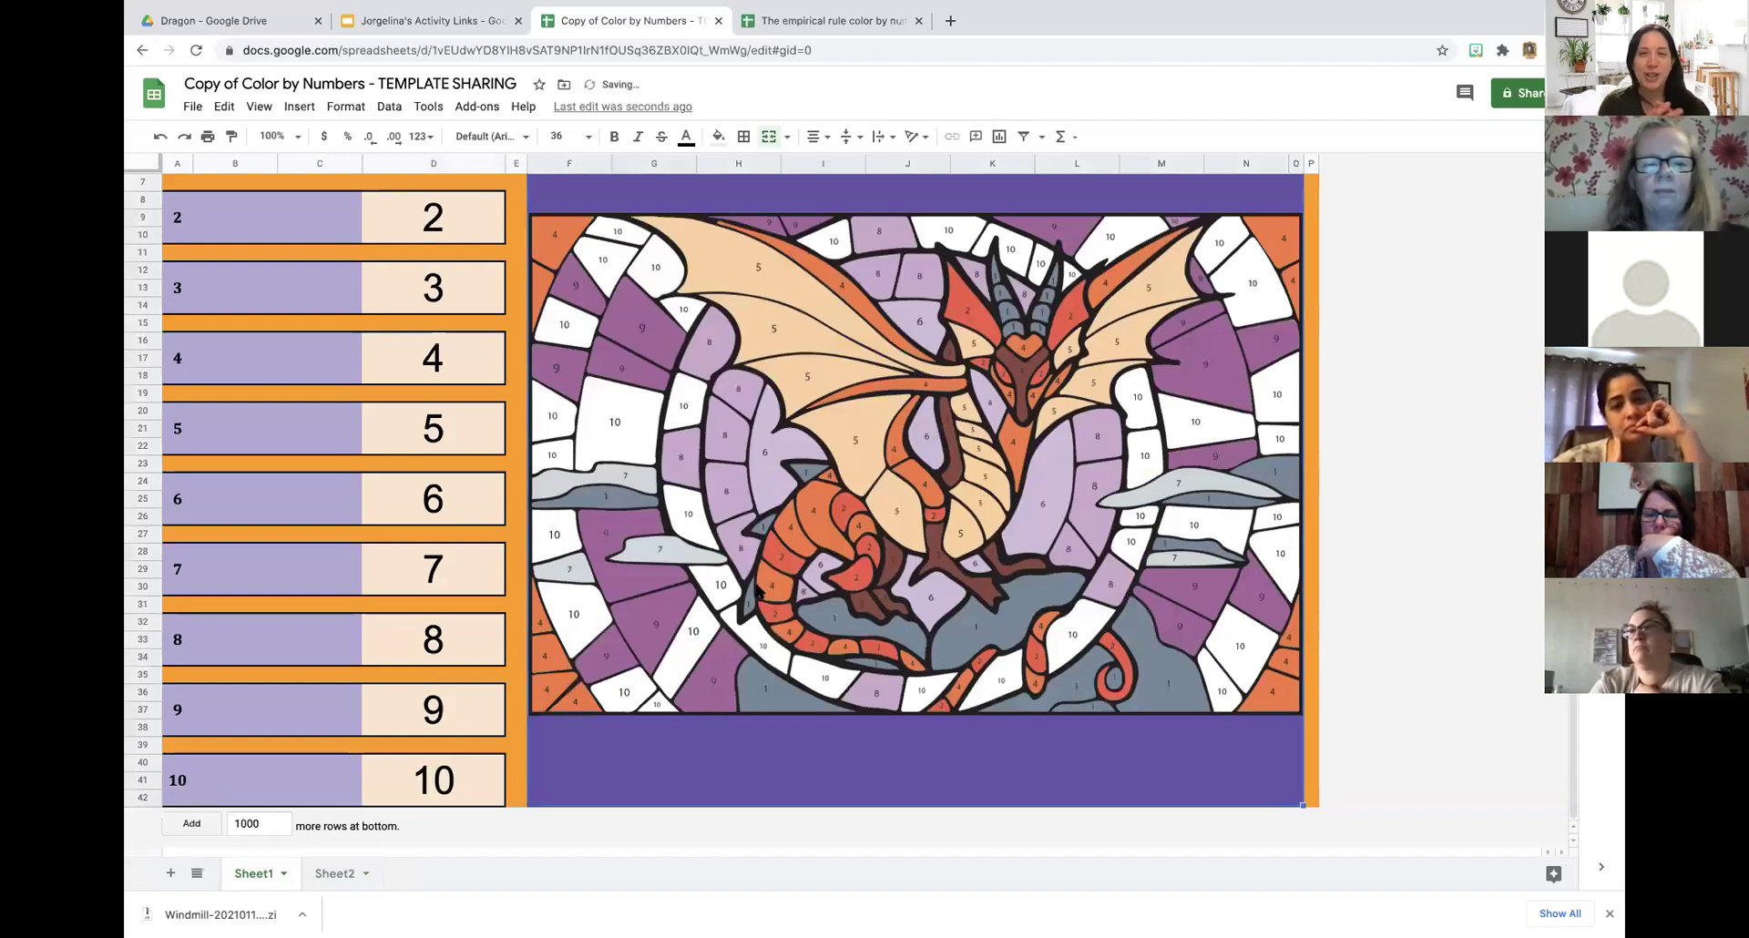
# On Sheet2, replace the number 1 dragon picture in cell L24 with an uploaded windmill picture, inserted as an image in the cell.
pyautogui.click(333, 872)
pyautogui.click(658, 587)
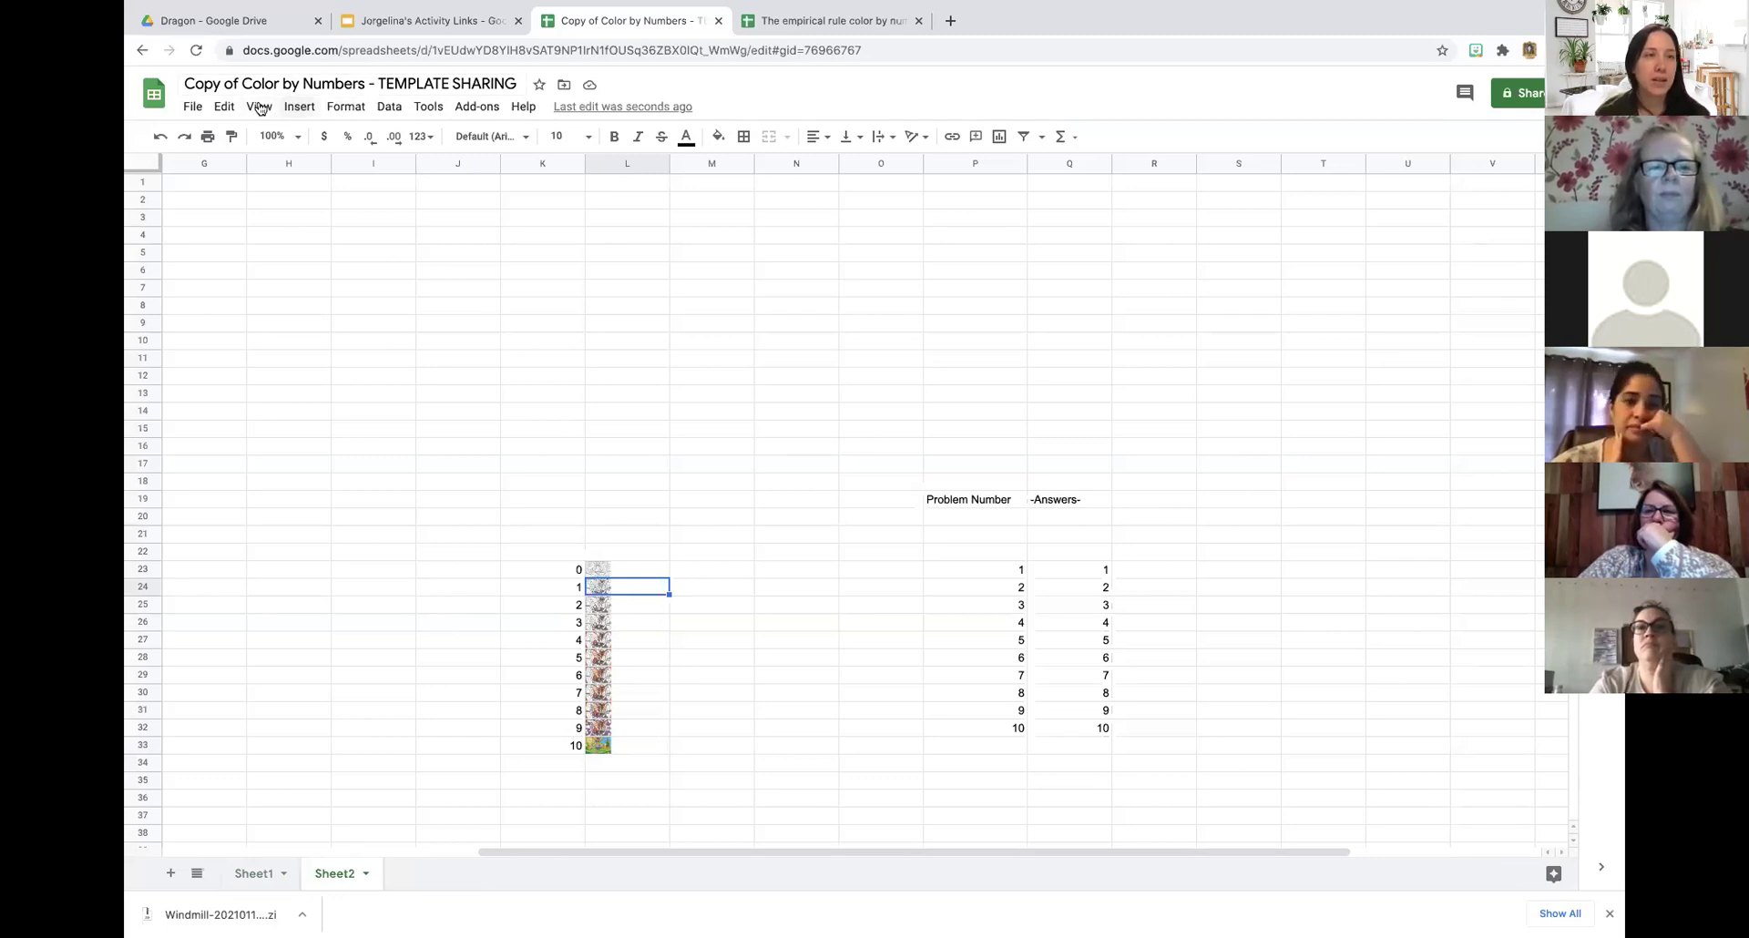
pyautogui.click(299, 108)
pyautogui.moveTo(395, 374)
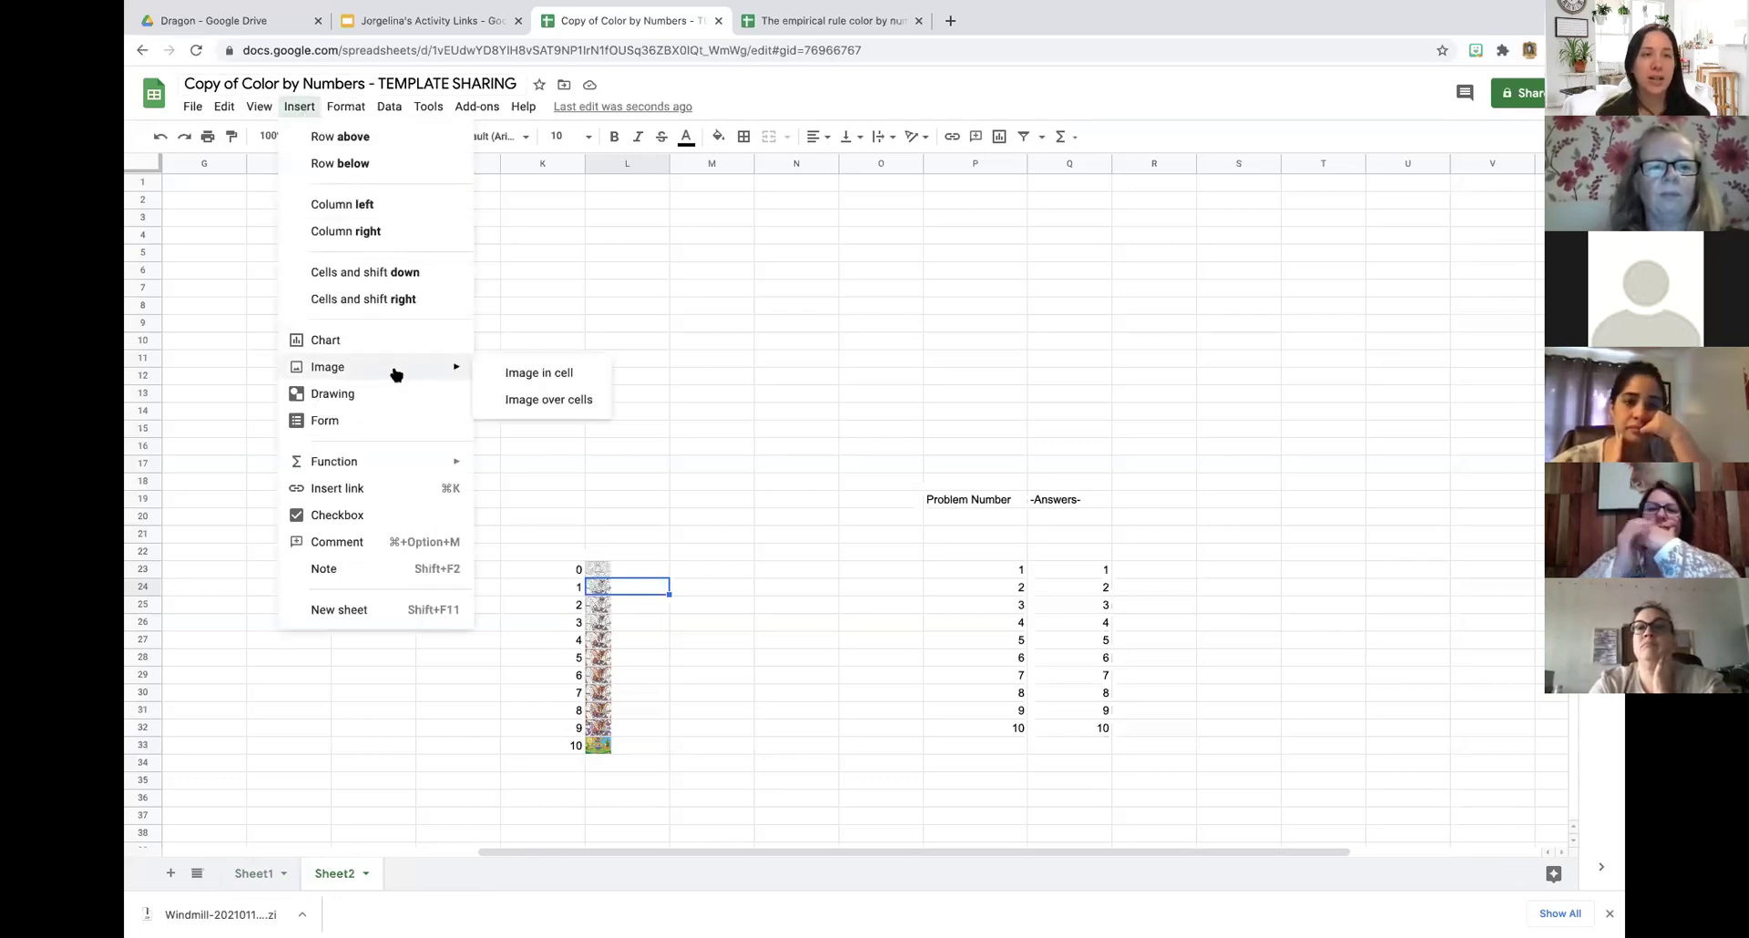
pyautogui.click(548, 373)
pyautogui.click(863, 588)
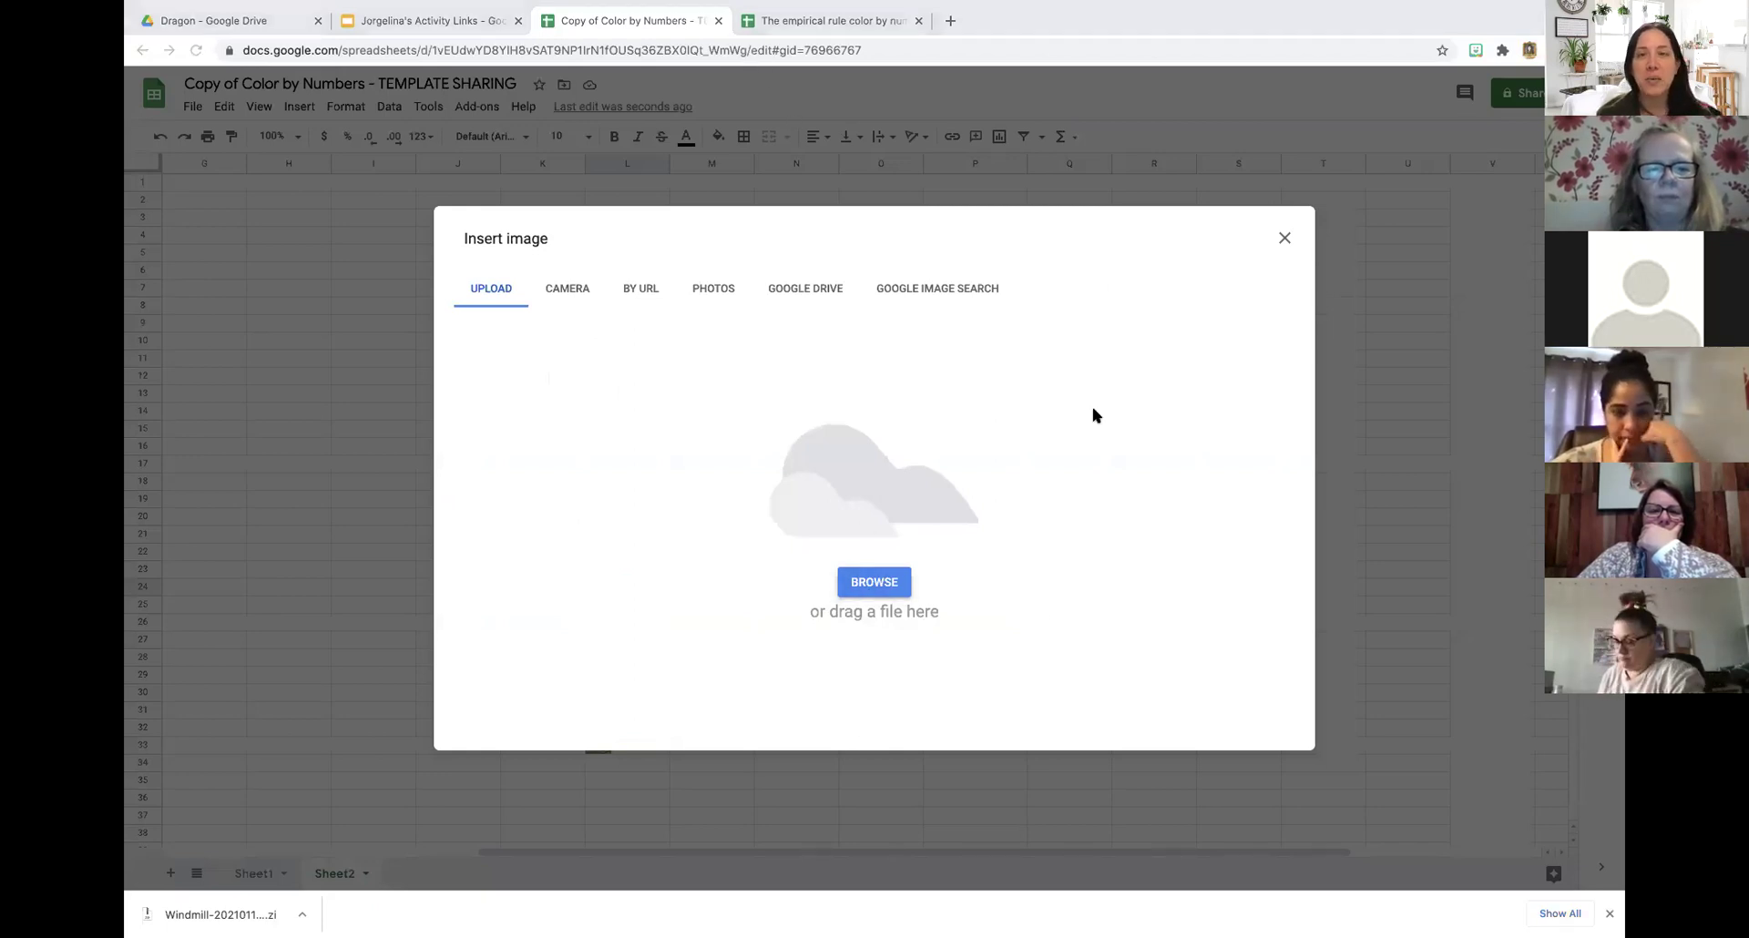
pyautogui.click(1182, 356)
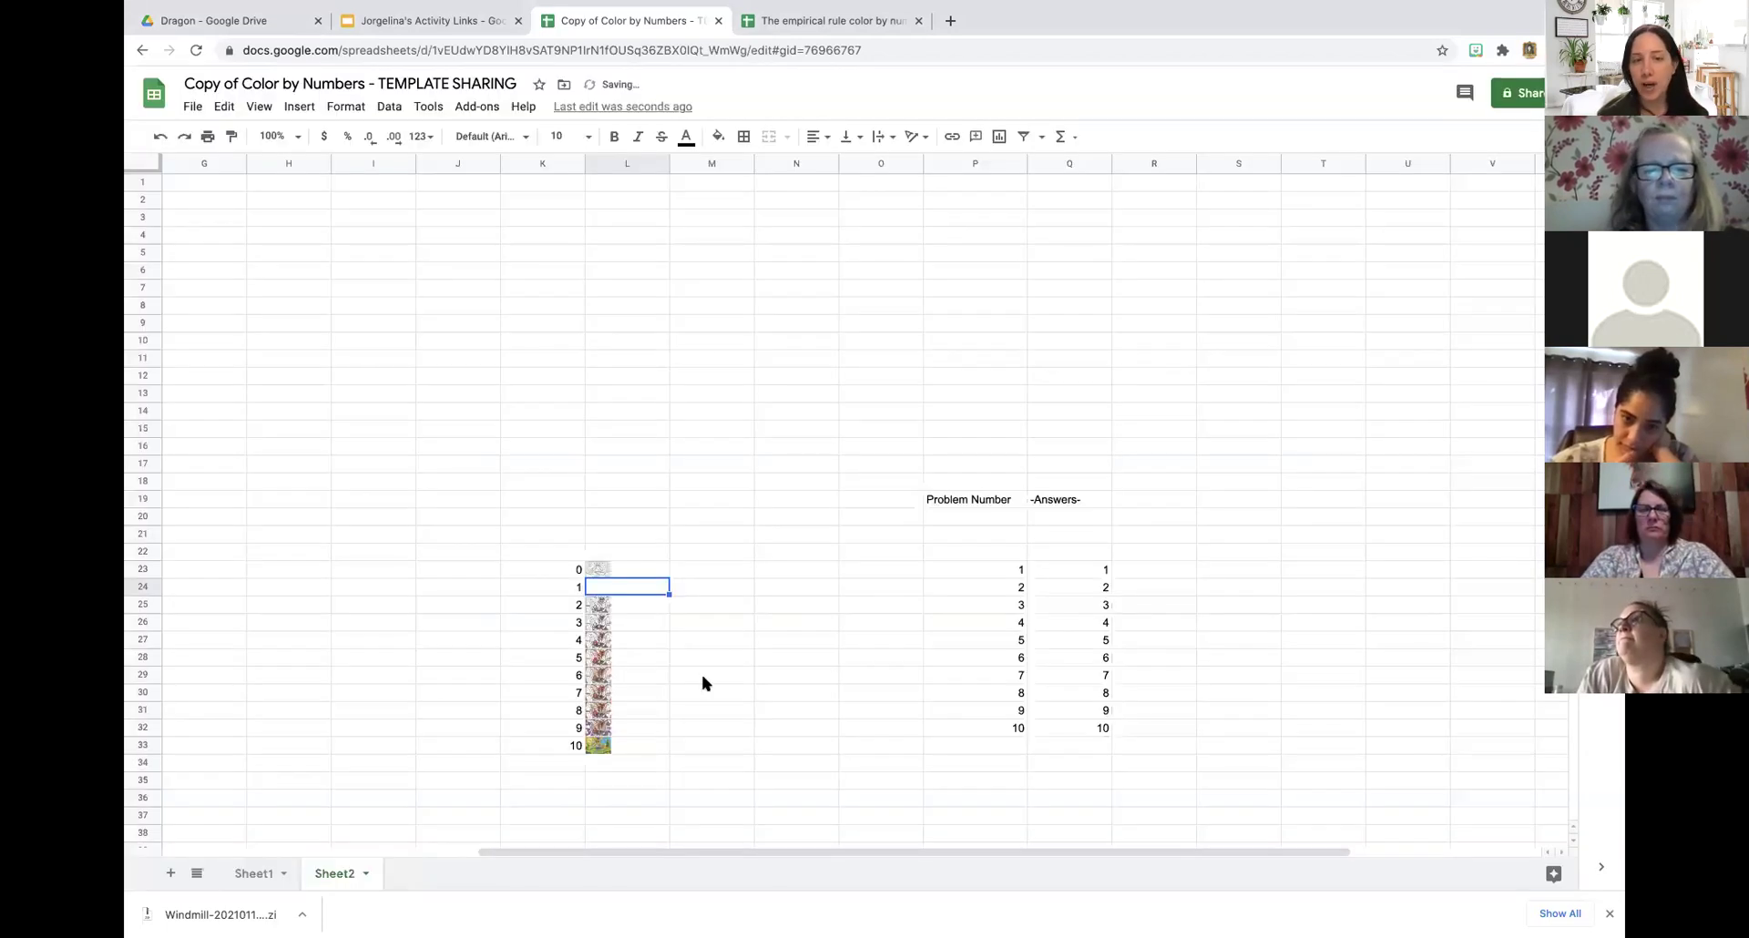
# Replace the number 2 dragon picture in cell L25 with an uploaded windmill picture, inserted as an image in the cell.
pyautogui.click(638, 604)
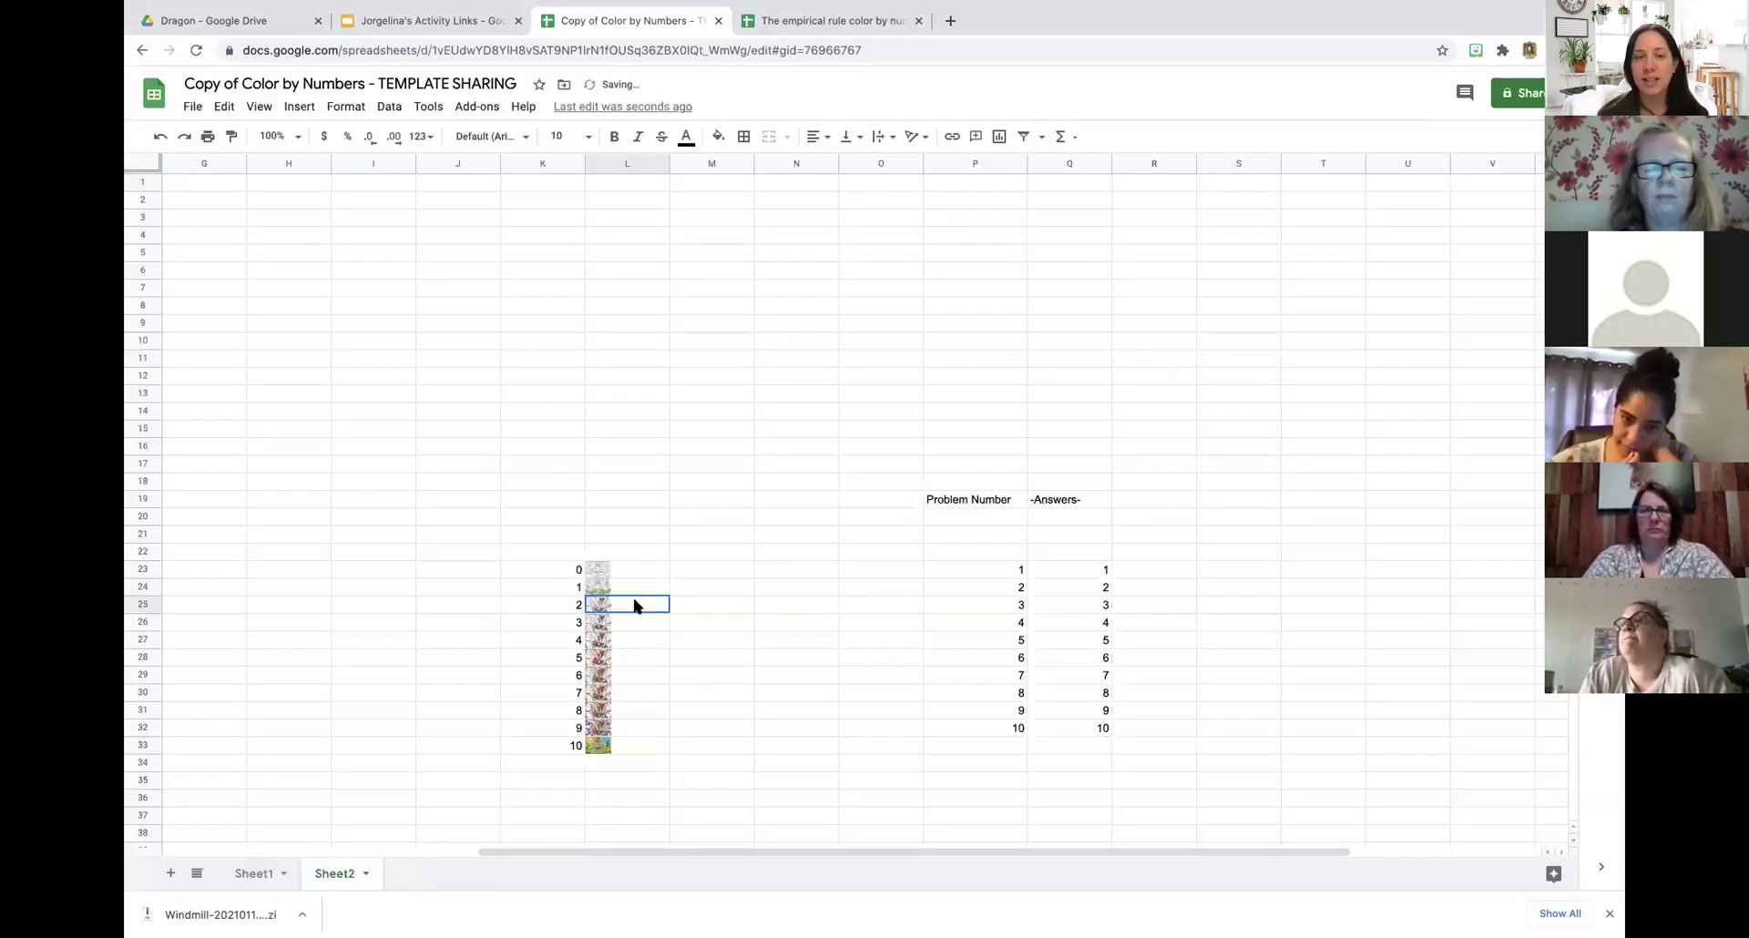
pyautogui.click(300, 108)
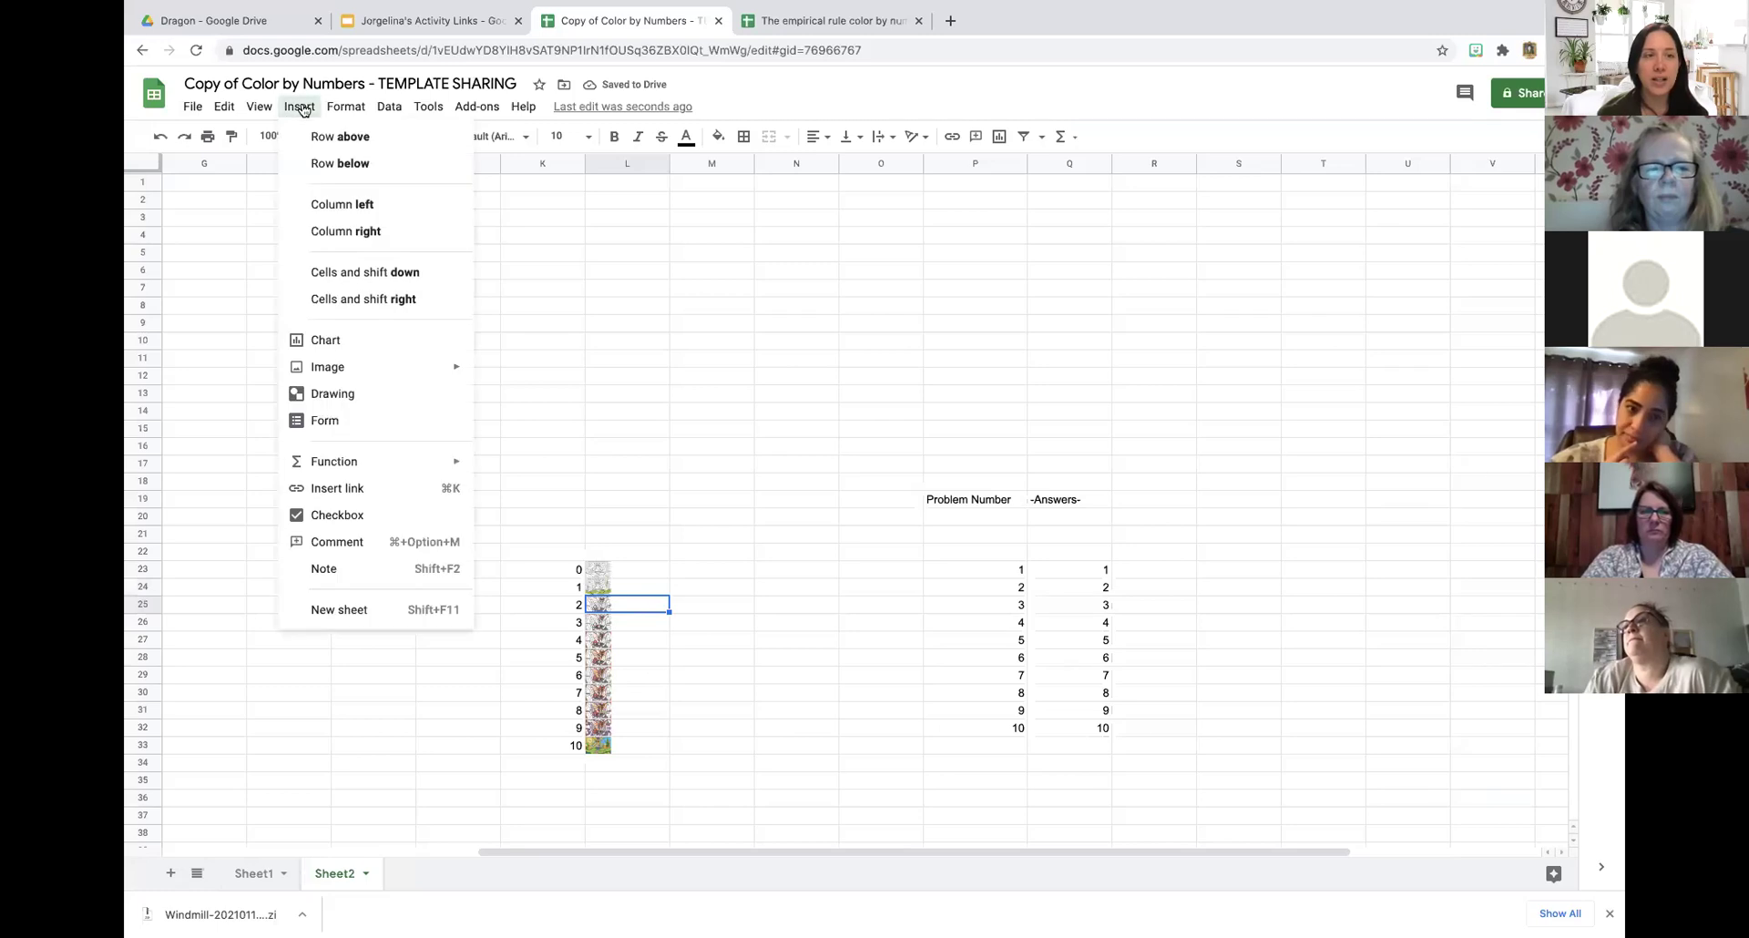
pyautogui.moveTo(342, 366)
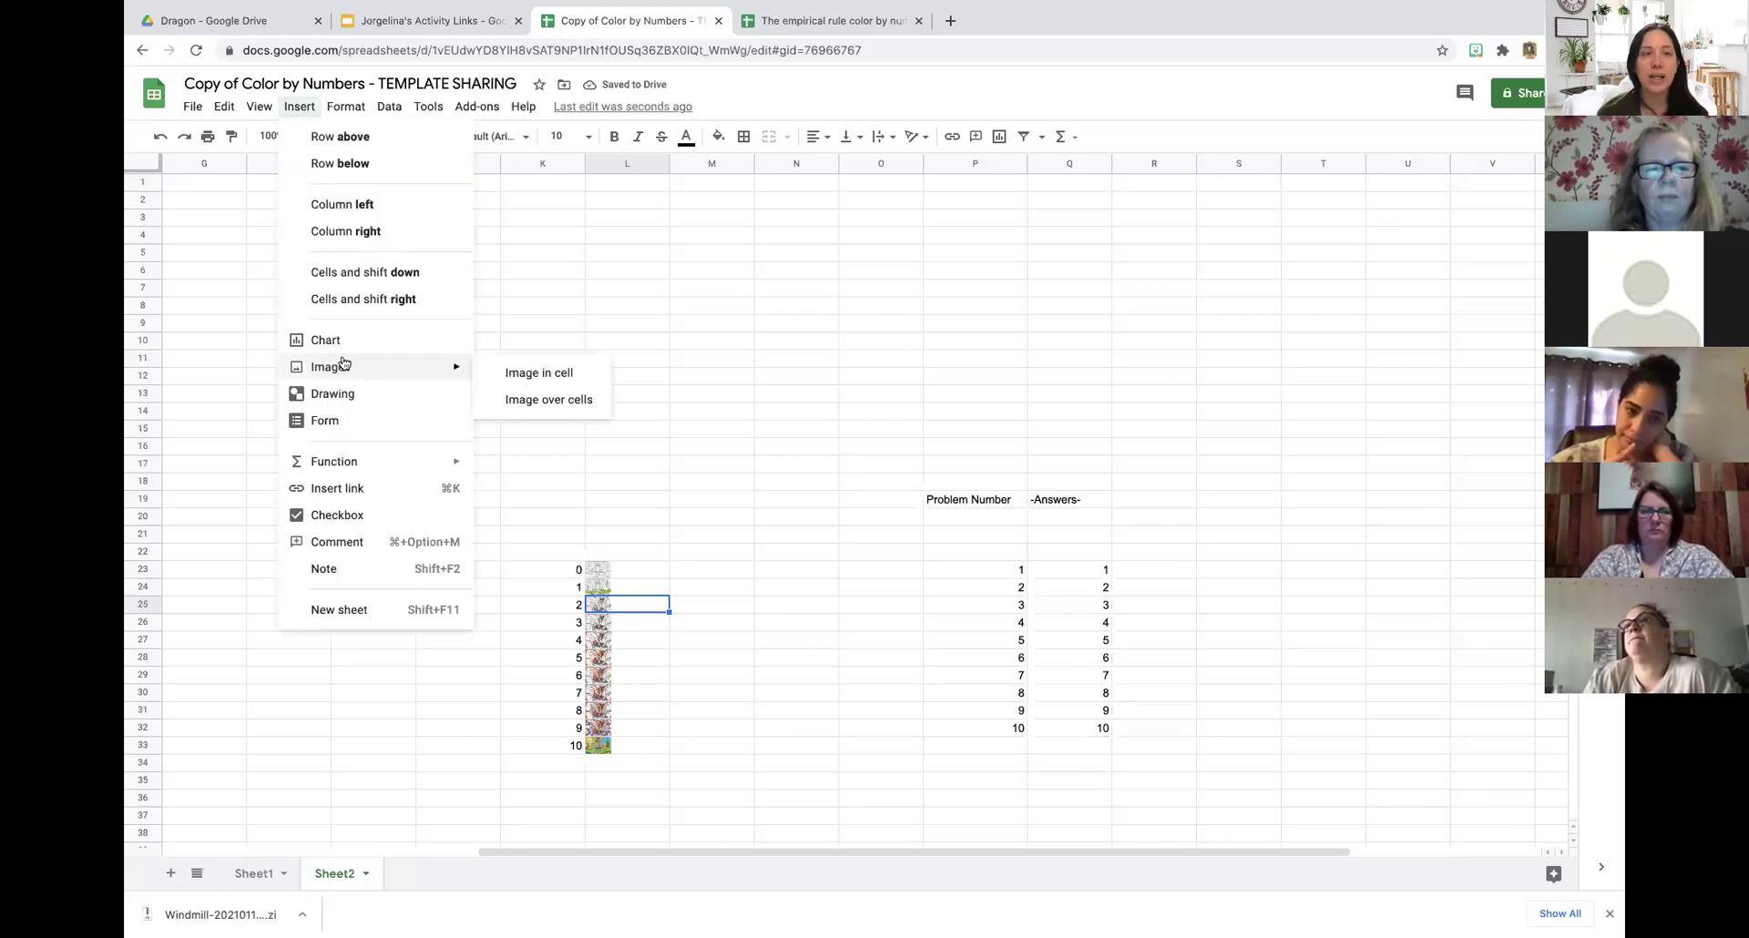
pyautogui.click(528, 374)
pyautogui.click(868, 581)
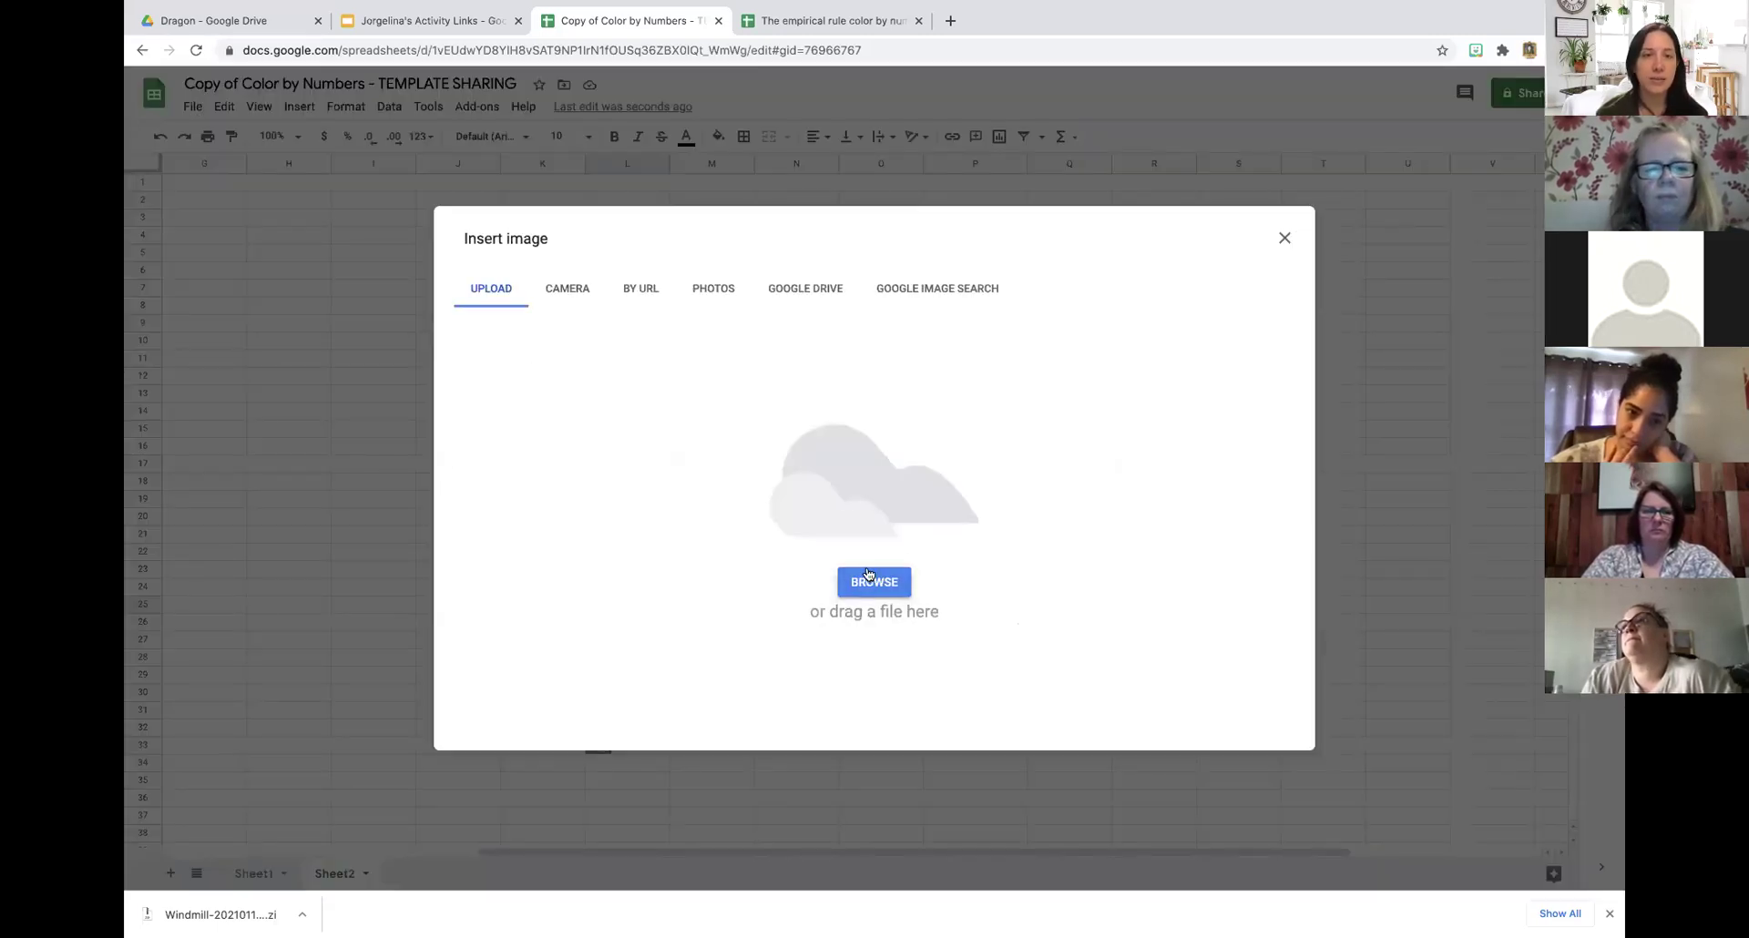
pyautogui.click(1165, 361)
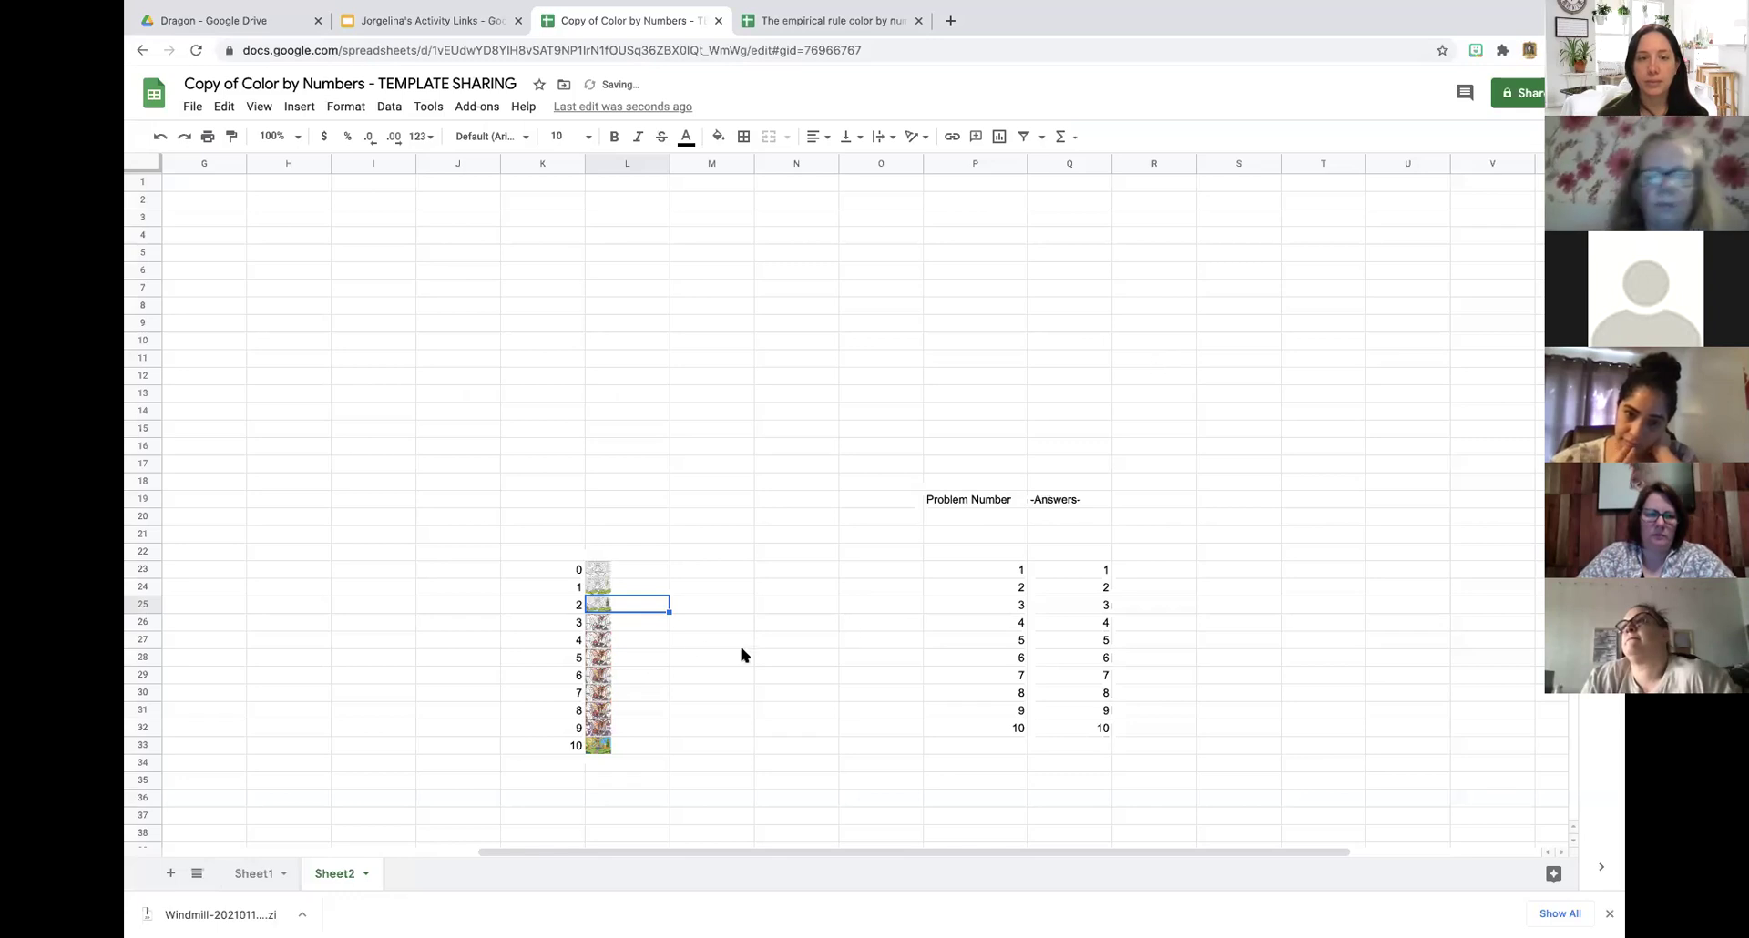
# Replace the number 3 dragon picture in cell L26 with an uploaded windmill picture, inserted as an image in the cell.
pyautogui.click(636, 619)
pyautogui.click(299, 107)
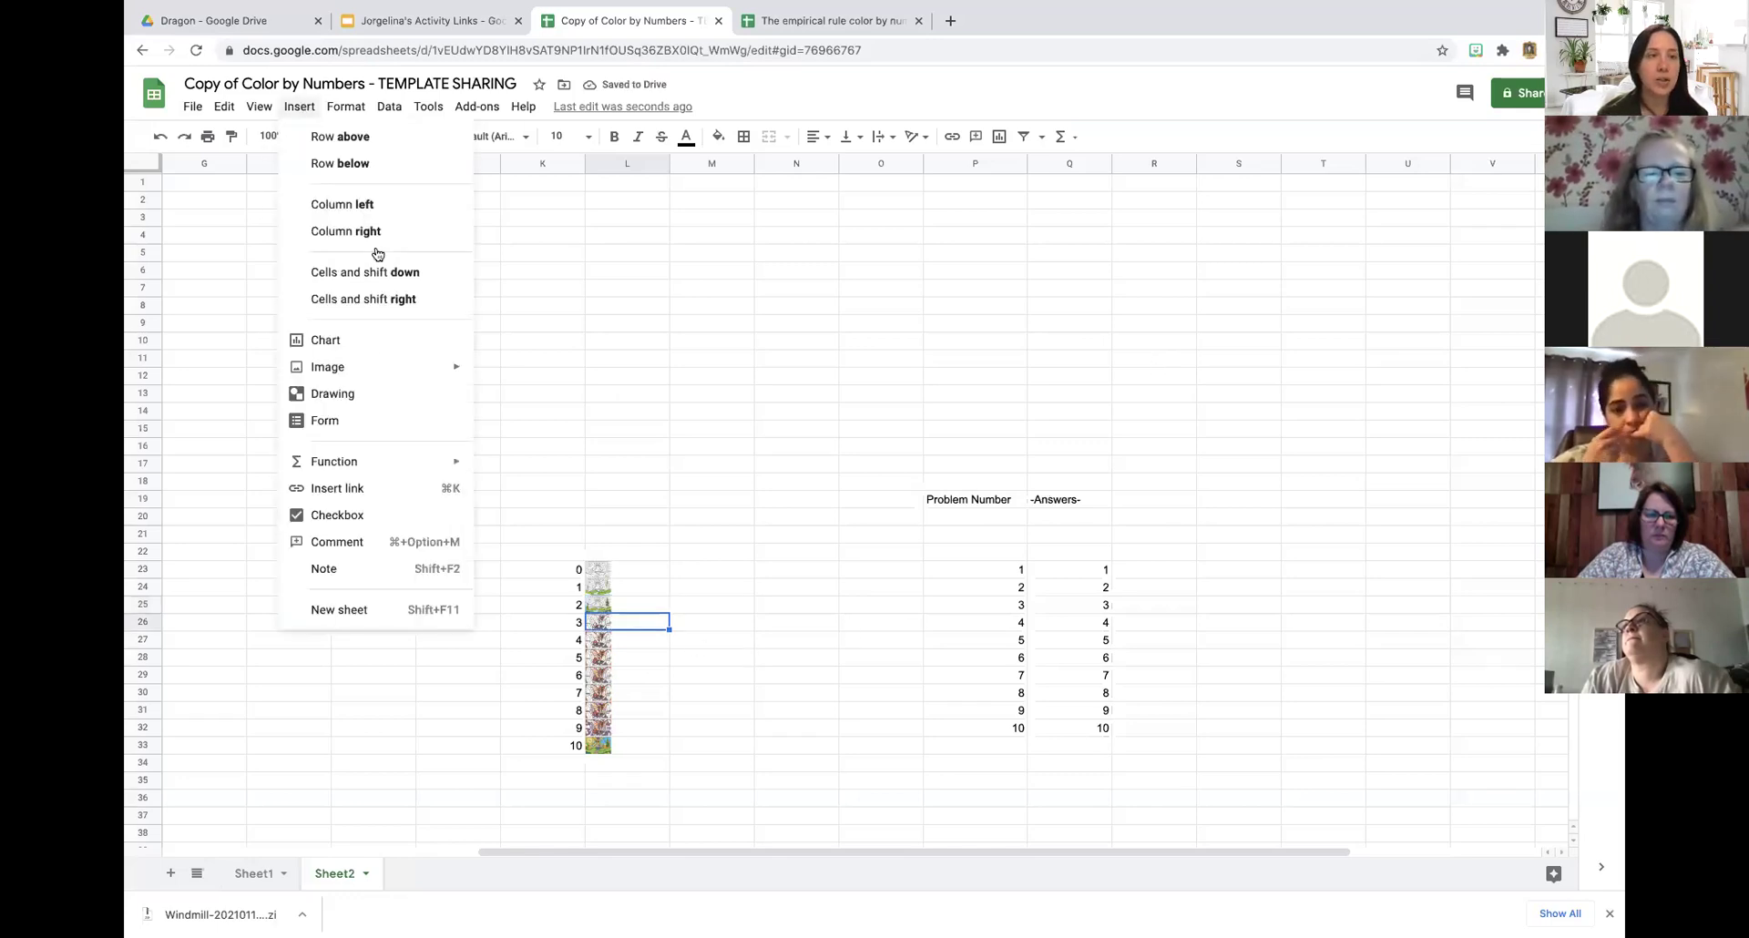
pyautogui.moveTo(371, 367)
pyautogui.click(573, 369)
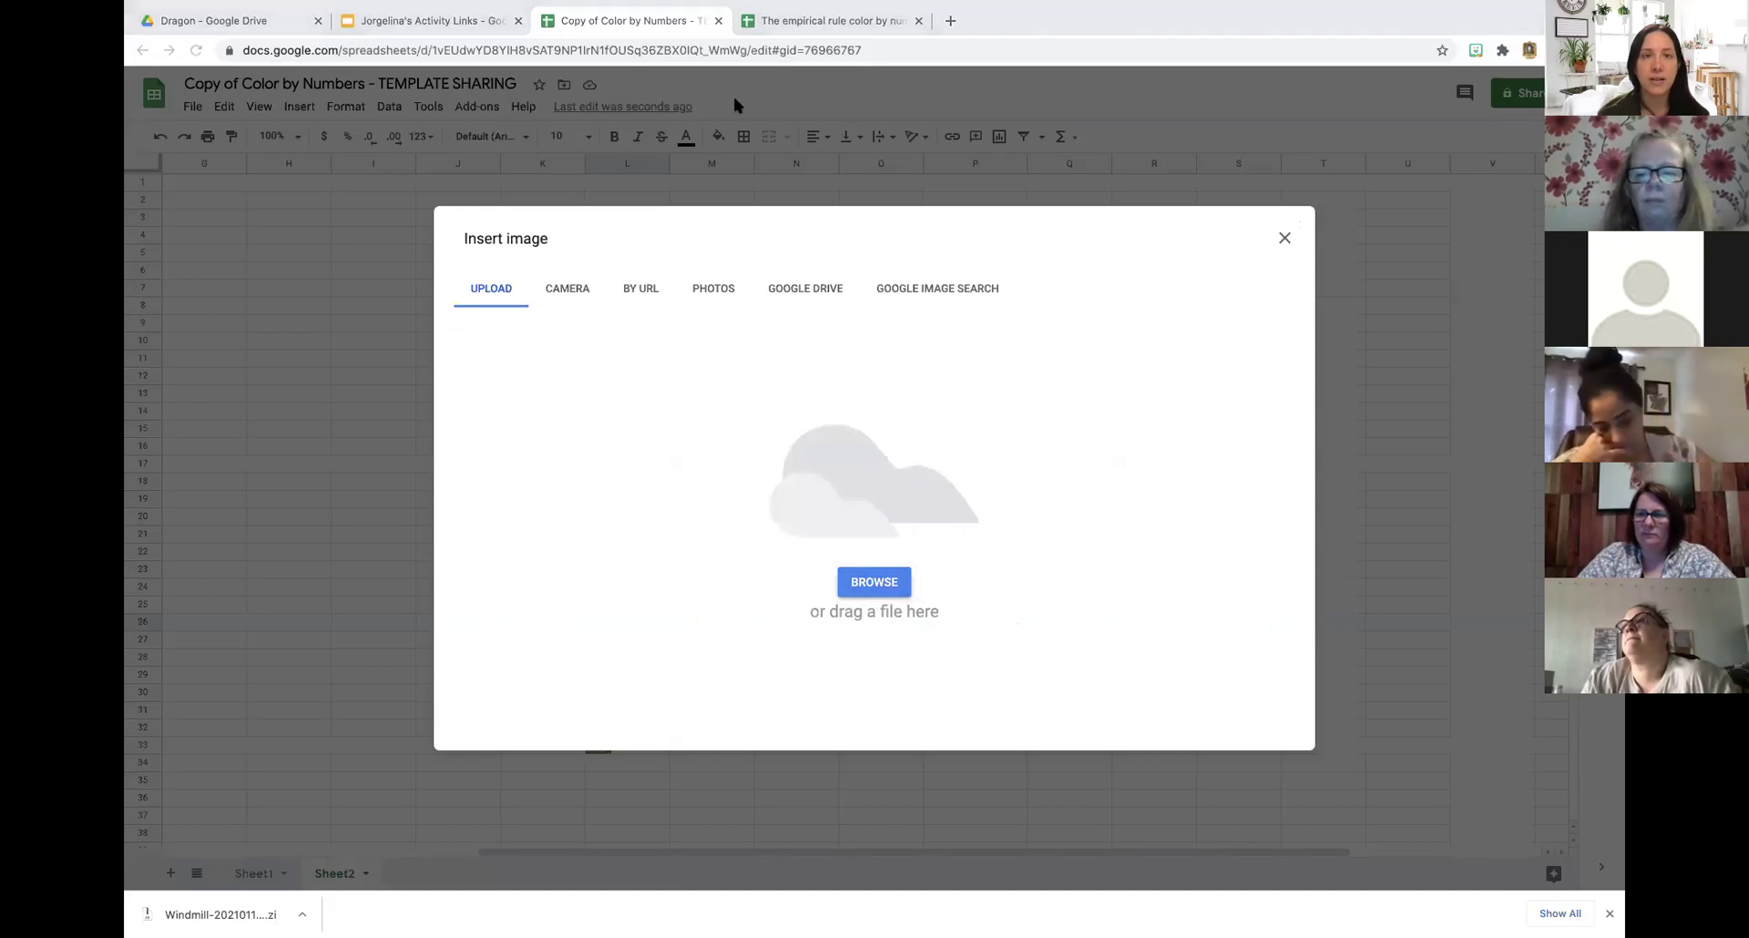
pyautogui.click(1162, 354)
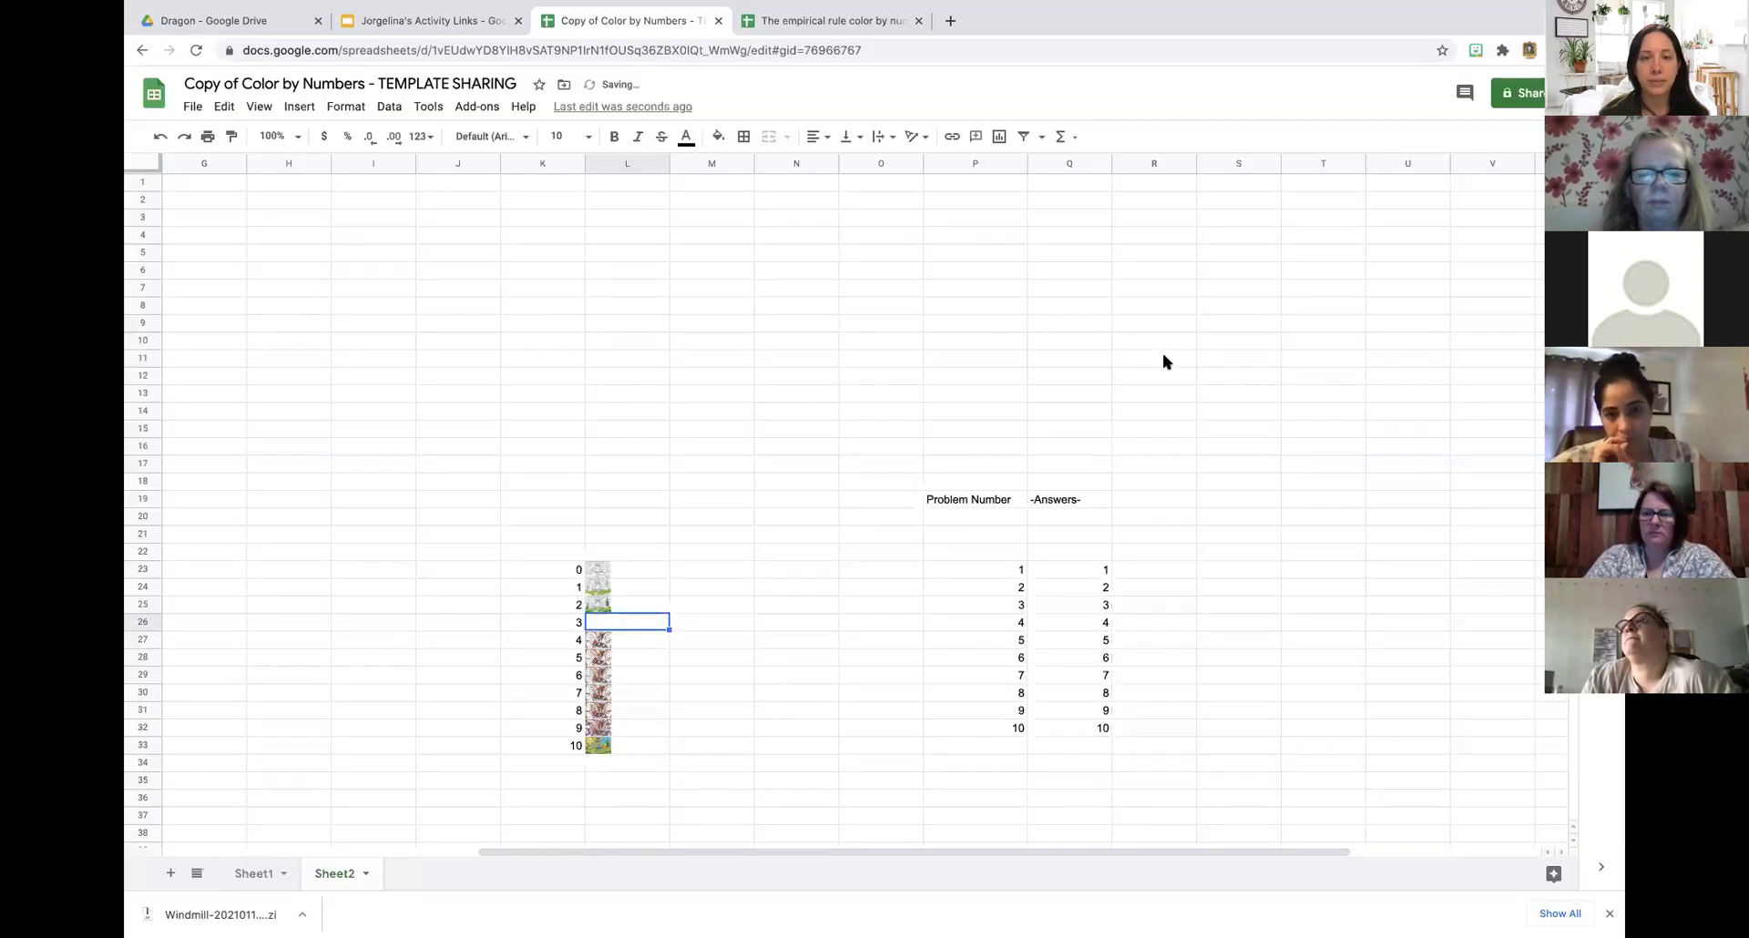
# Upload a windmill picture into cell L26 again, overwriting the number 3 image just inserted there.
pyautogui.click(299, 106)
pyautogui.moveTo(392, 366)
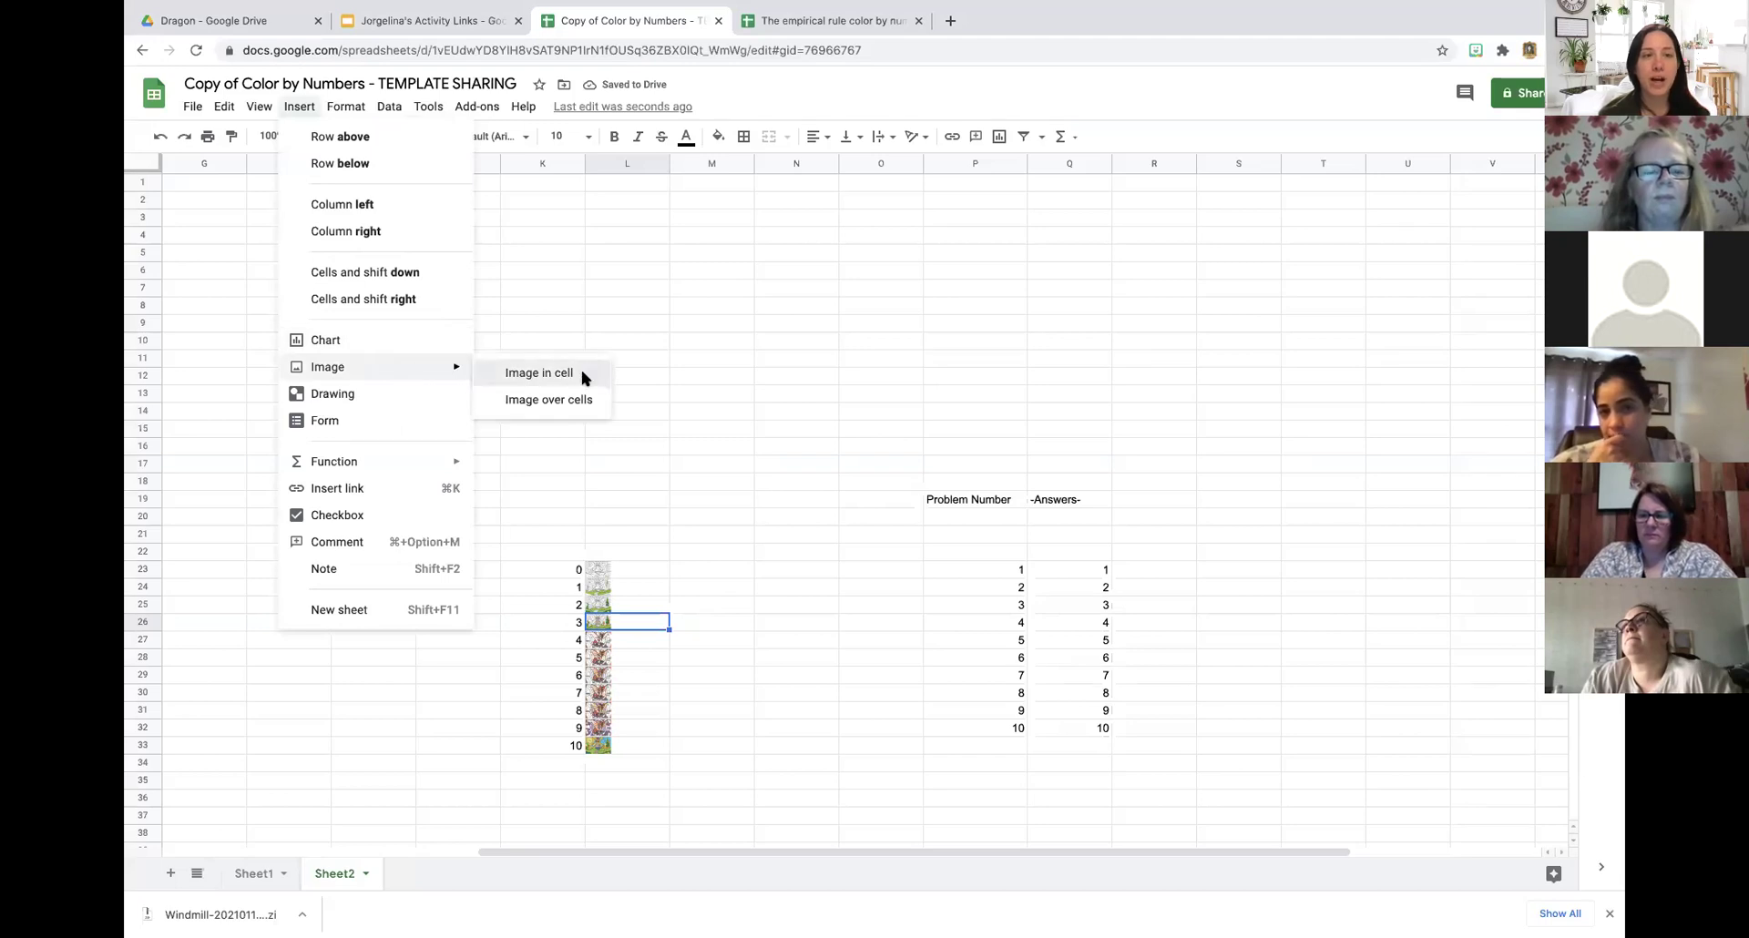
pyautogui.click(581, 373)
pyautogui.click(876, 583)
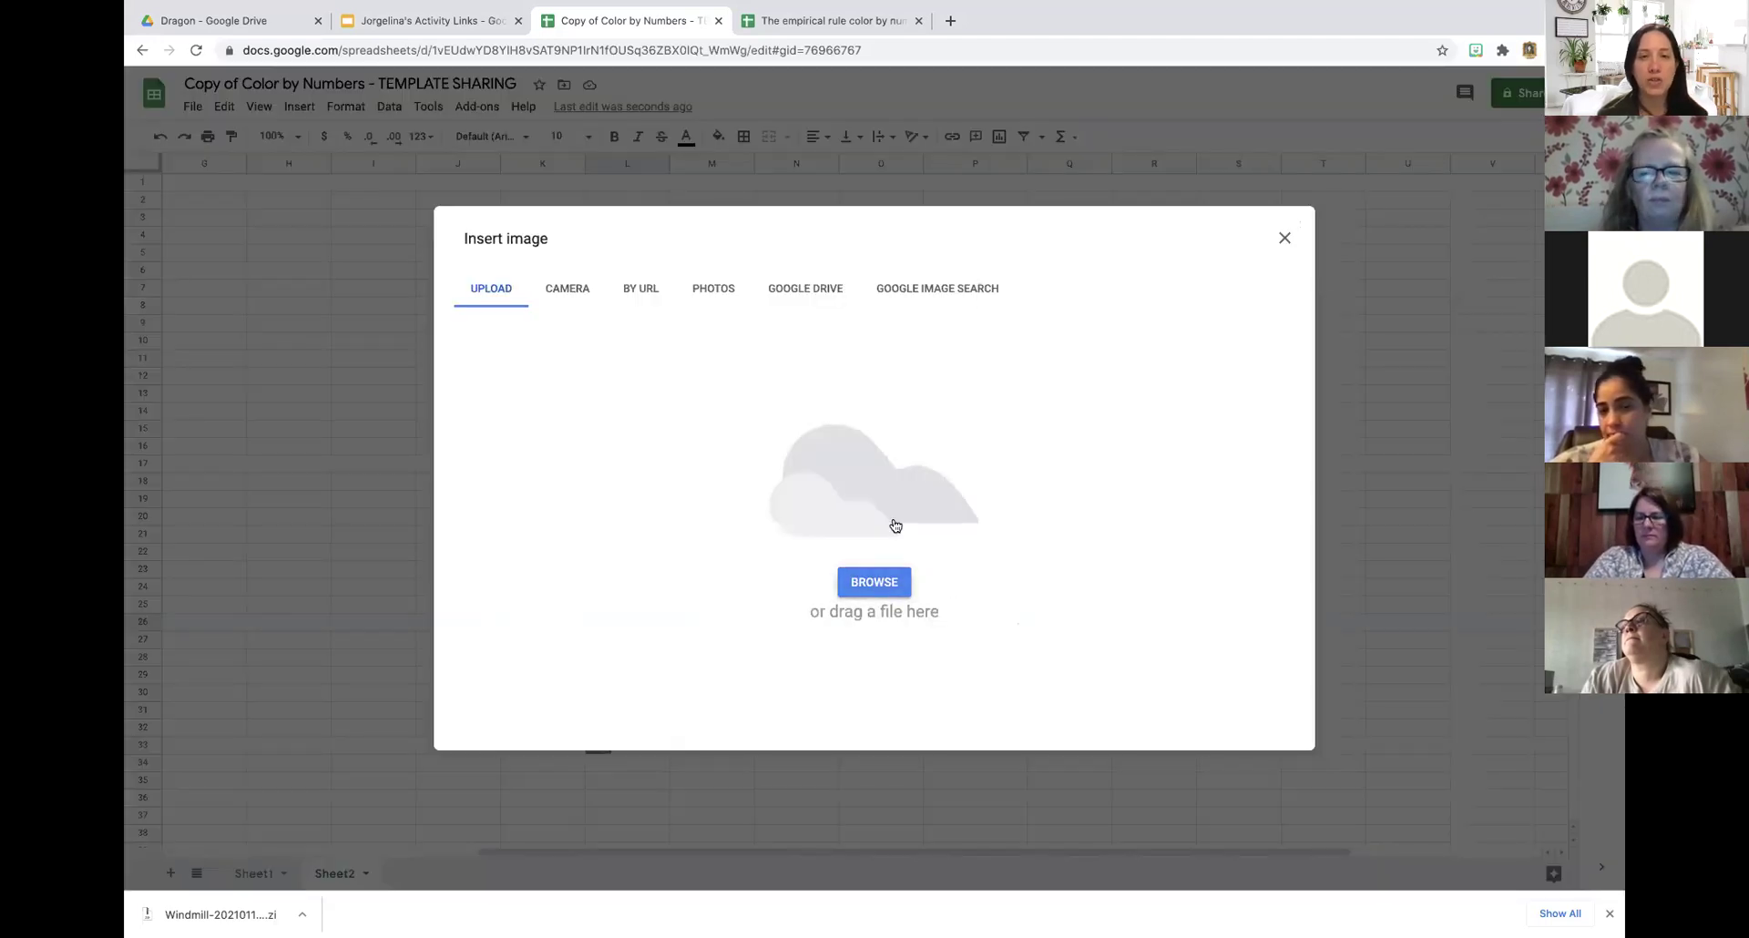
pyautogui.click(1179, 363)
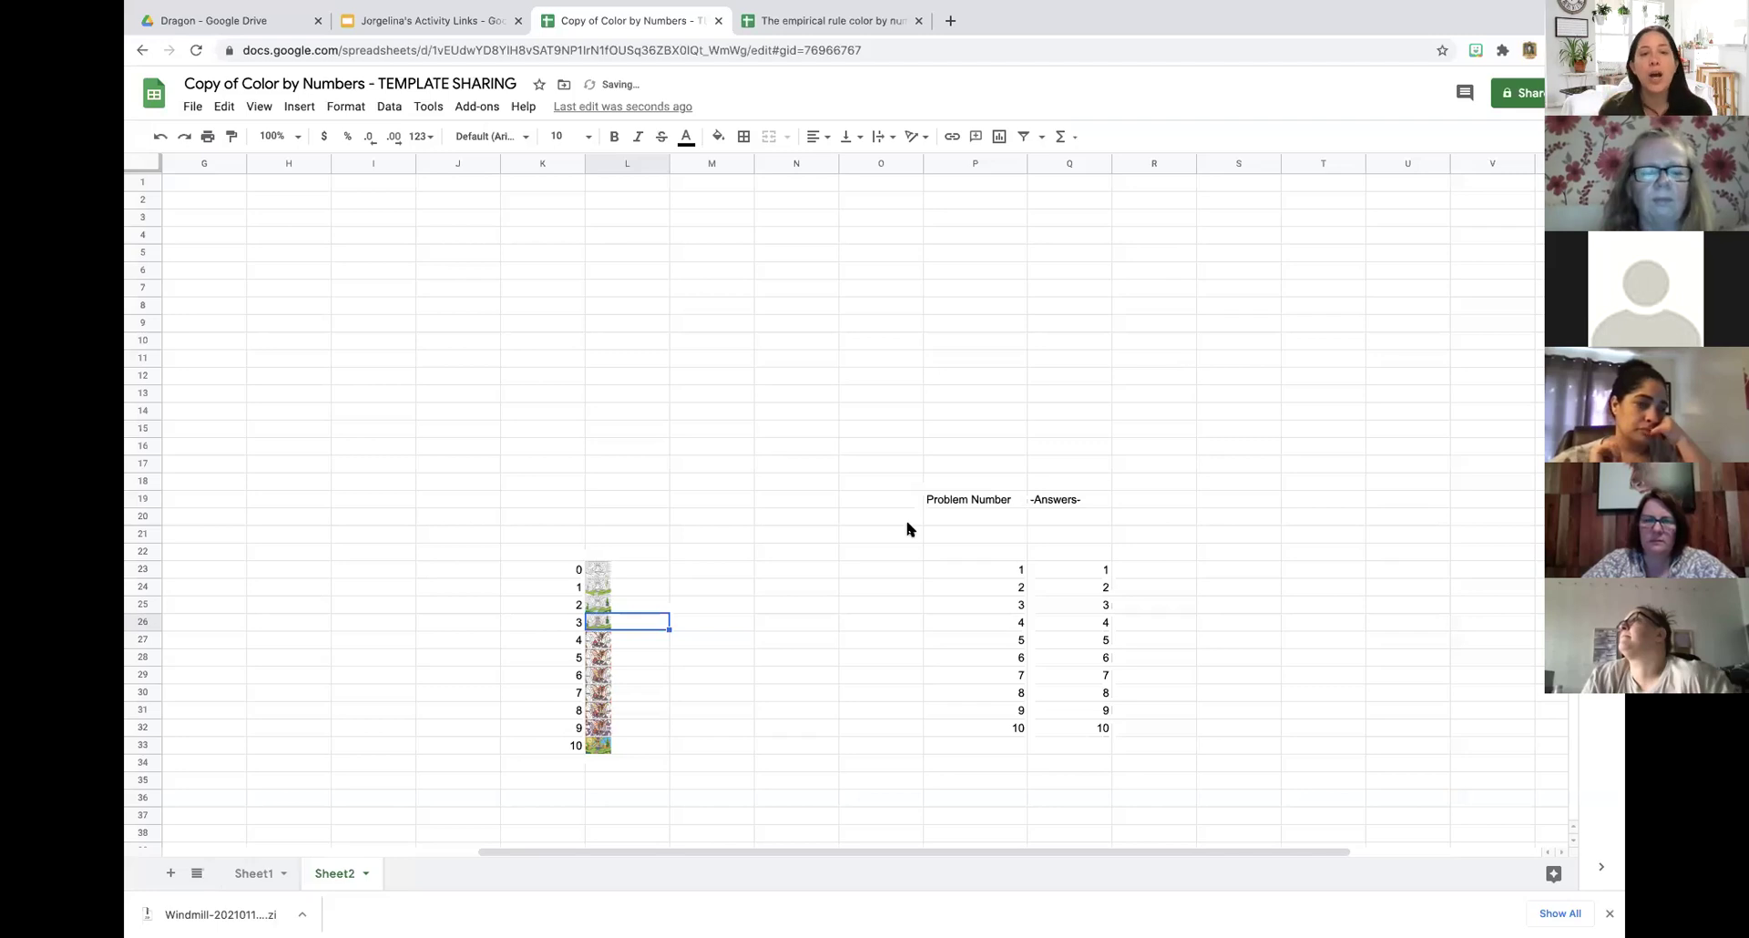
# Exit the browser's full-screen view and replace the number 4 dragon picture in cell L27 with an uploaded windmill picture inserted in the cell.
pyautogui.click(616, 645)
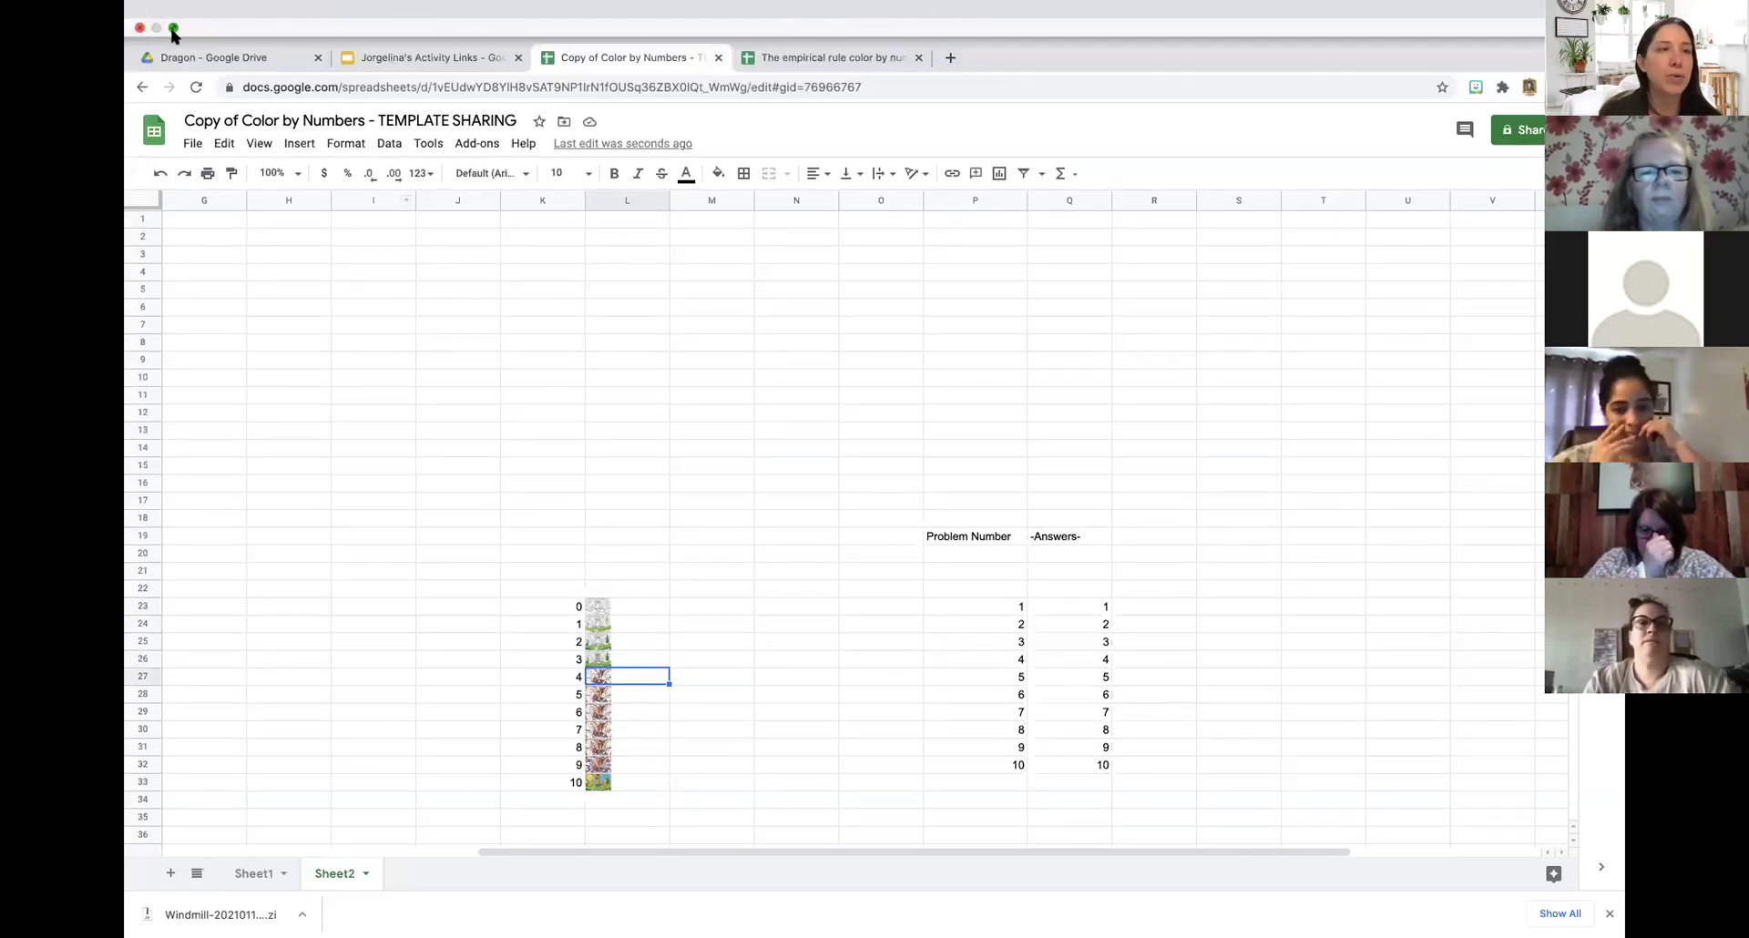
pyautogui.click(172, 27)
pyautogui.press('super+Tab')
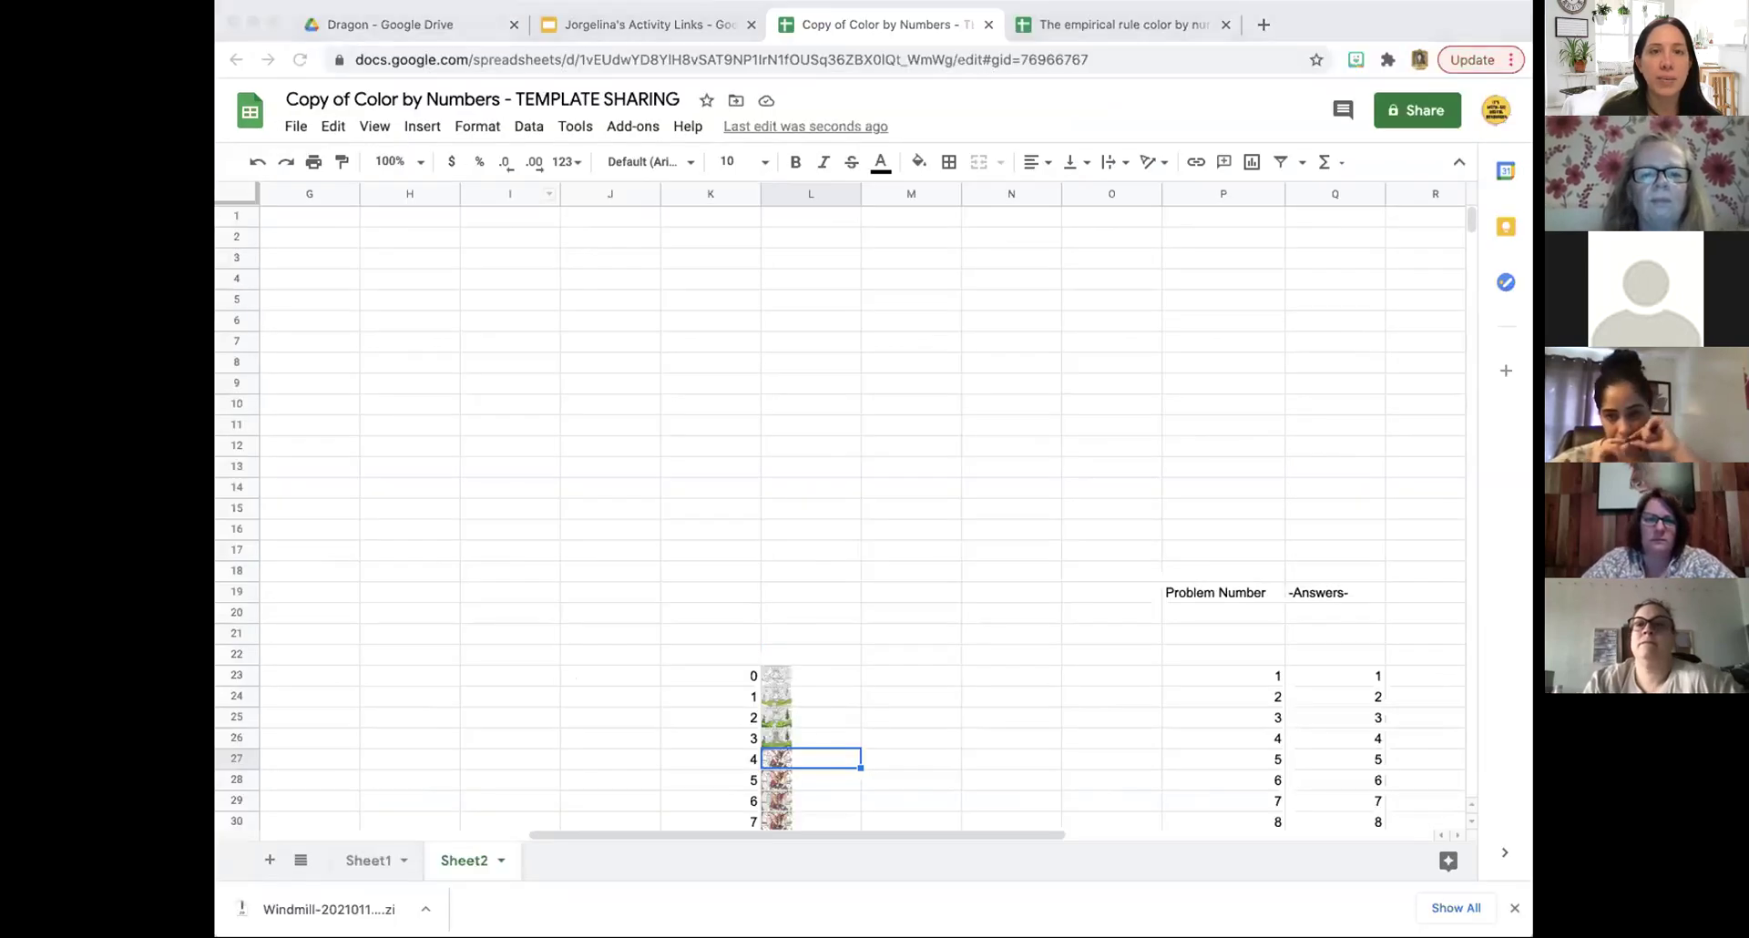
pyautogui.click(426, 127)
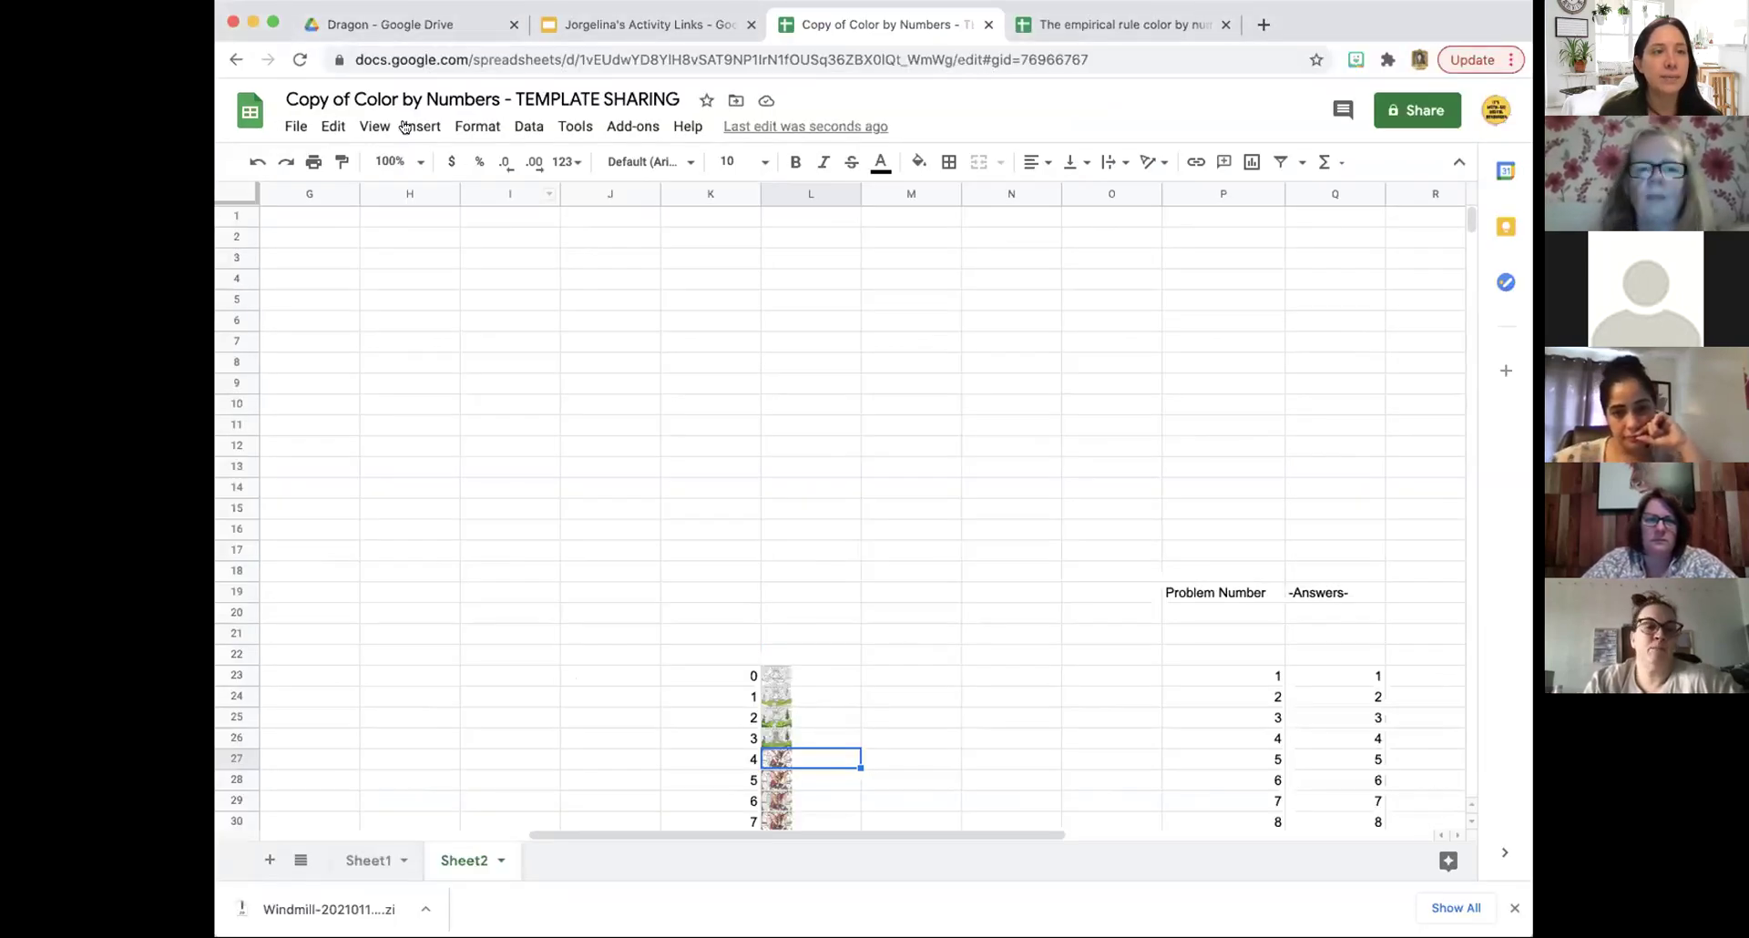
pyautogui.click(424, 126)
pyautogui.moveTo(480, 444)
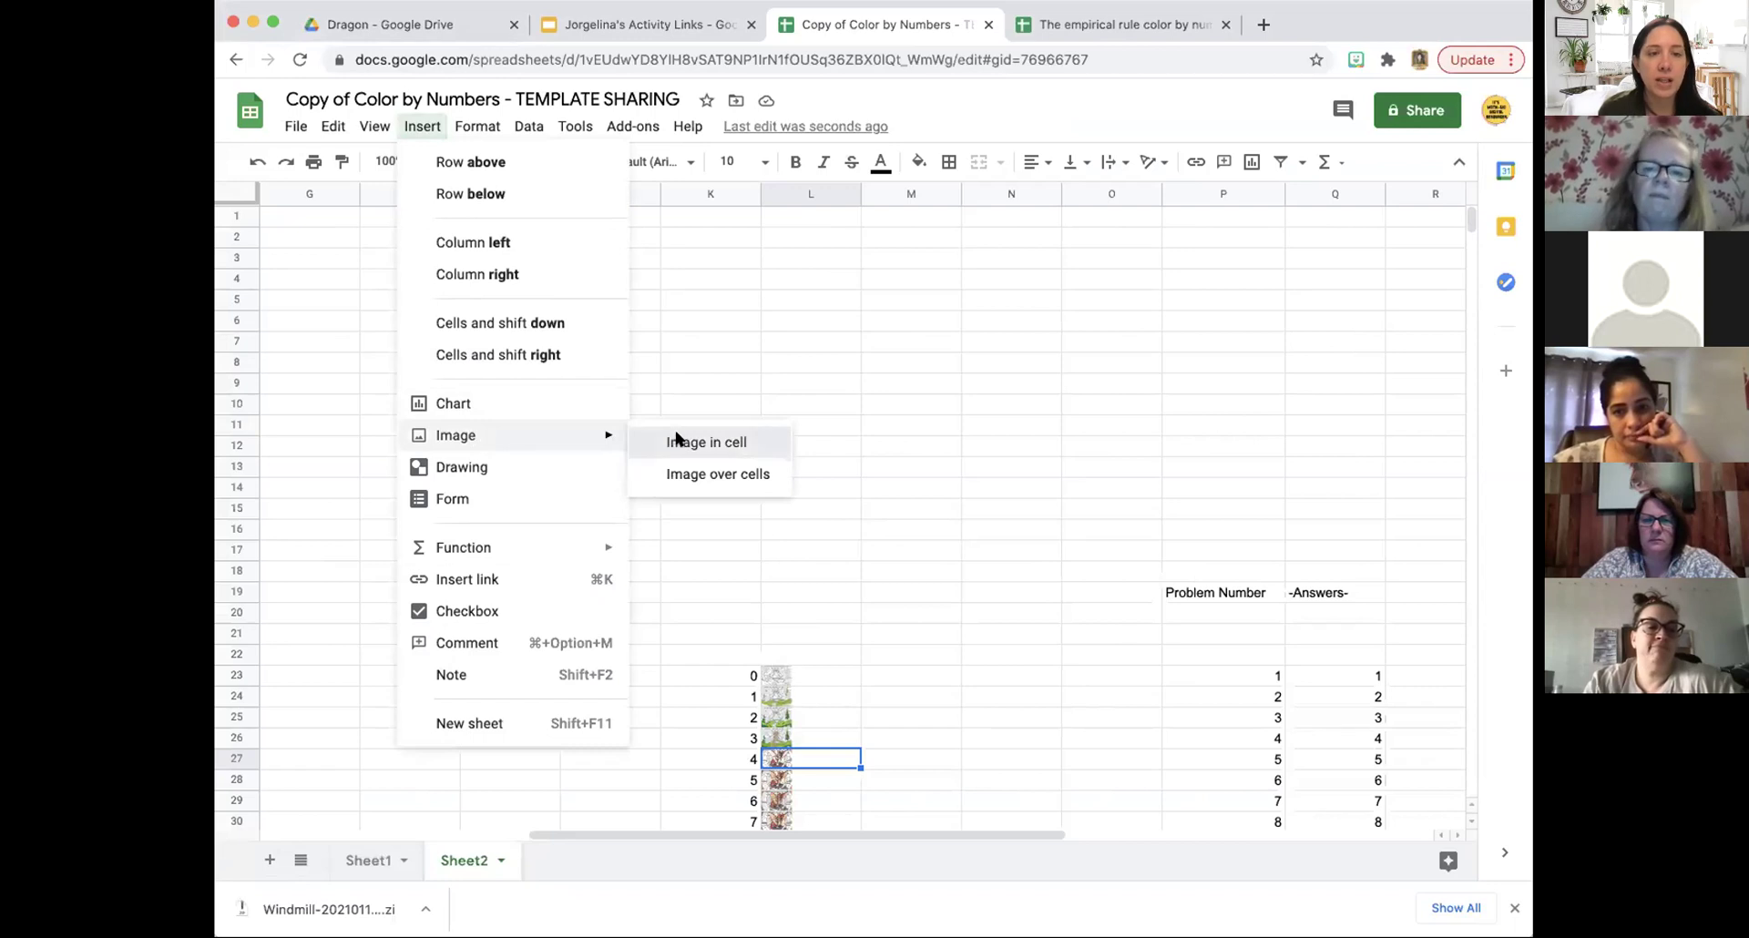
pyautogui.click(677, 438)
pyautogui.click(877, 597)
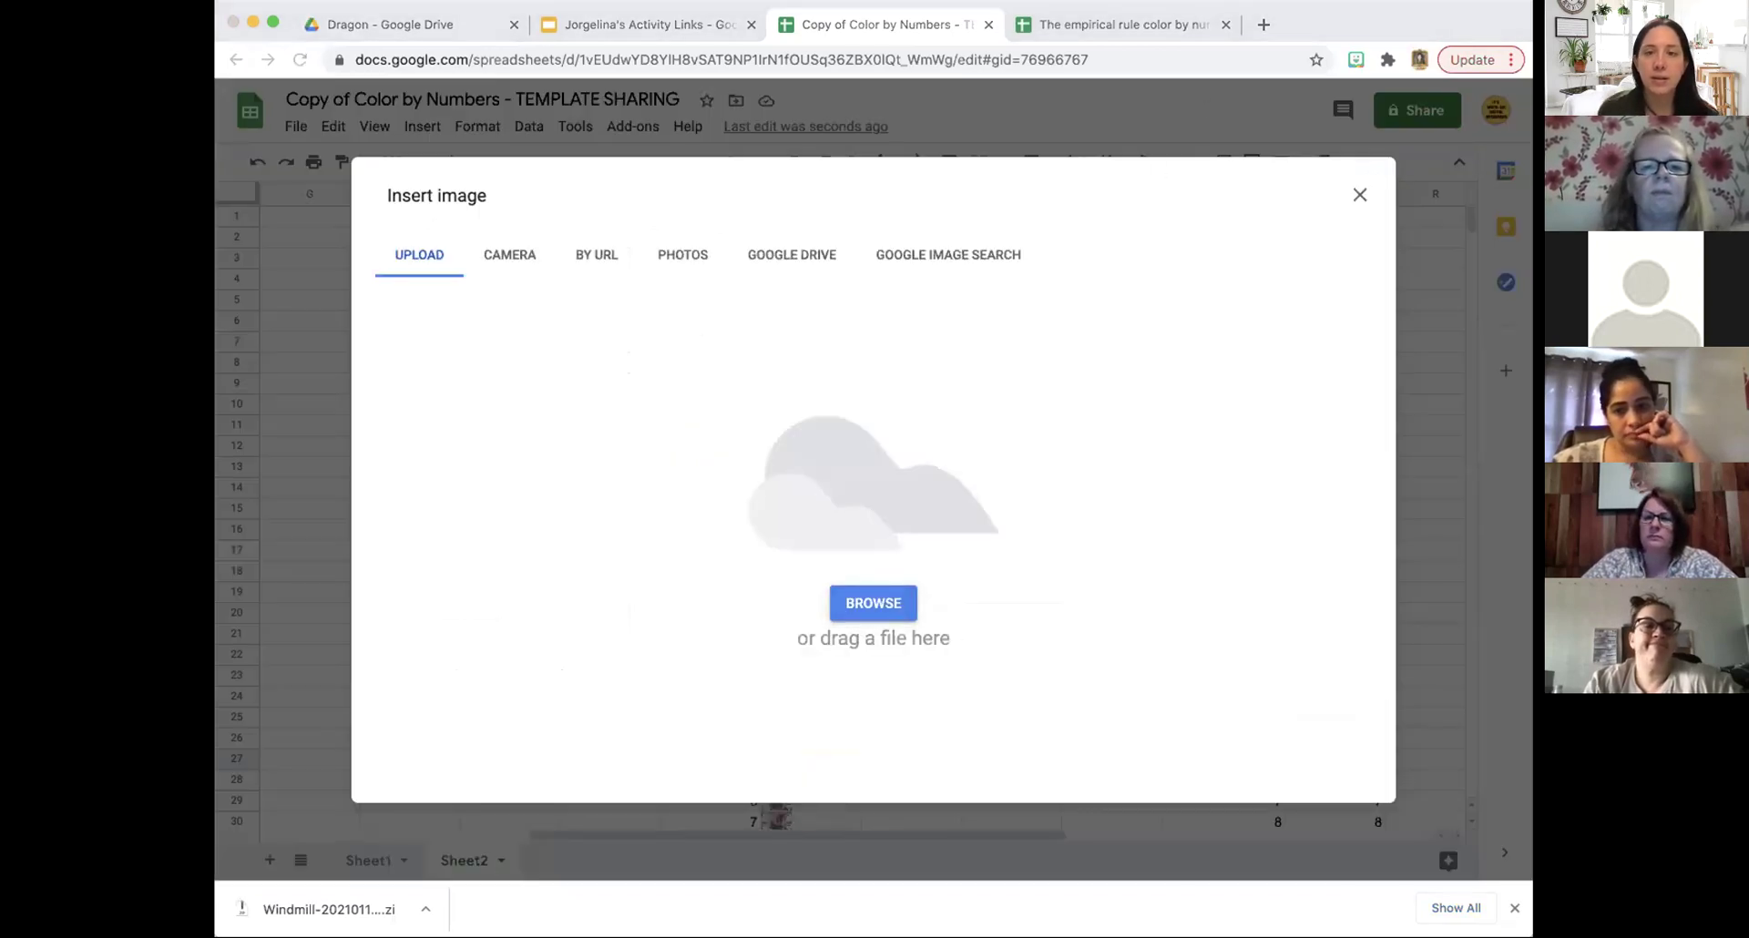
pyautogui.click(1213, 503)
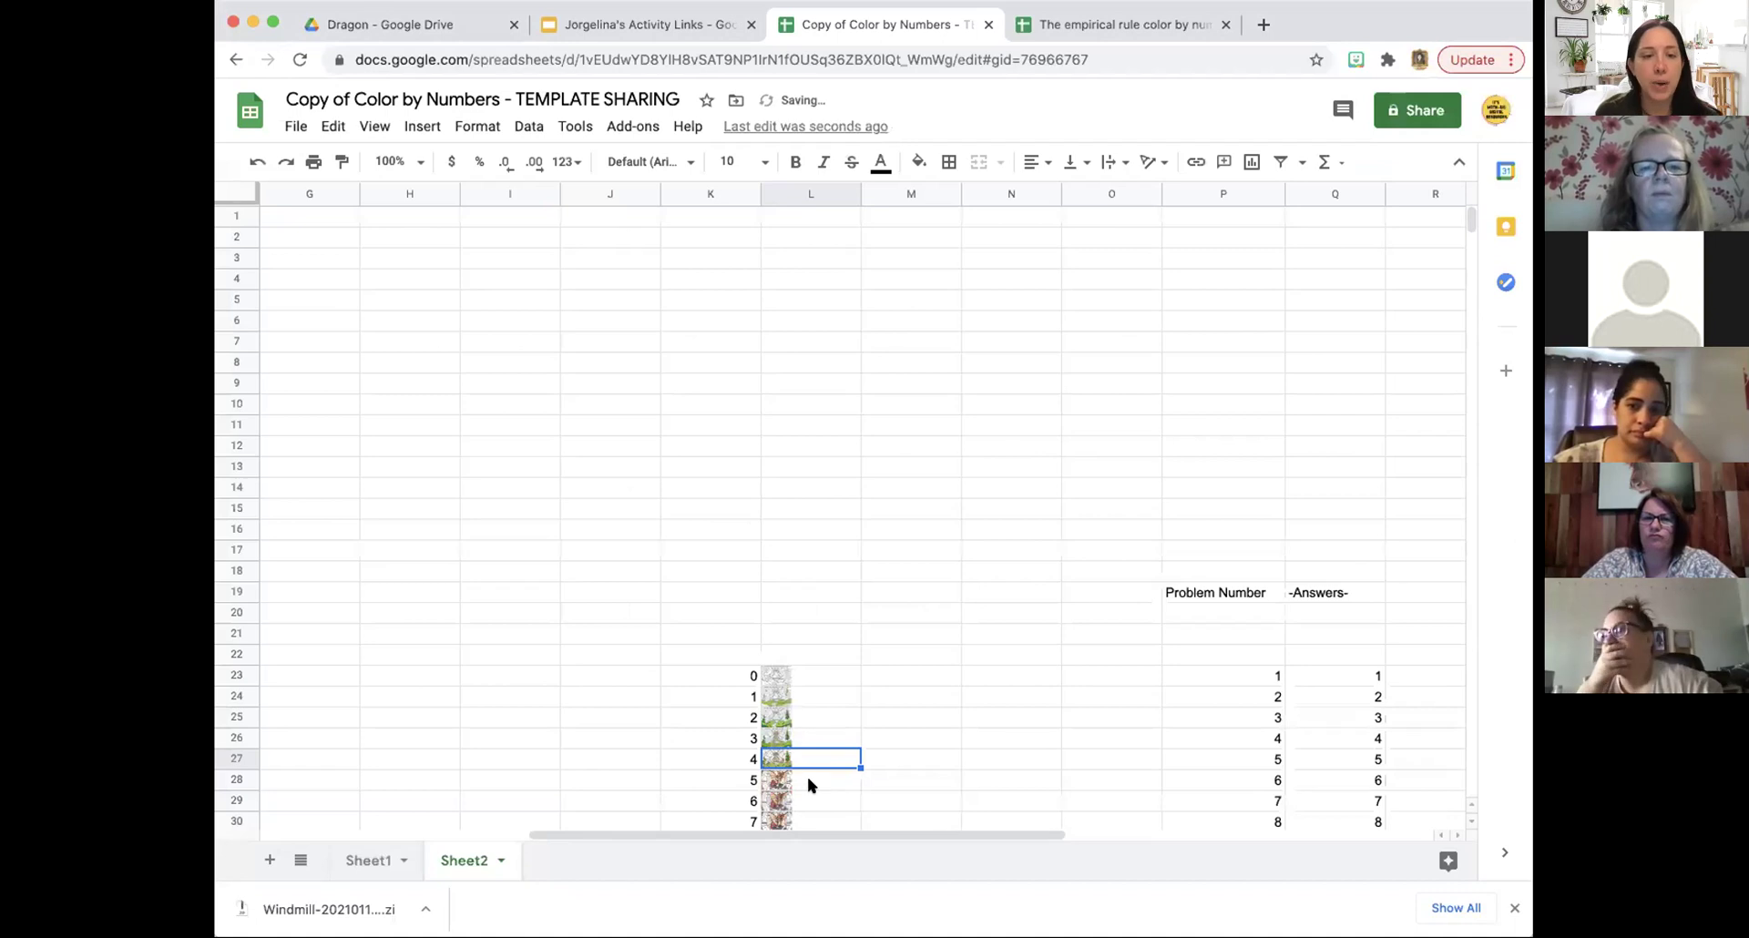
# Replace the number 5 dragon picture in cell L28 with an uploaded windmill picture, inserted as an image in the cell.
pyautogui.click(810, 783)
pyautogui.click(408, 128)
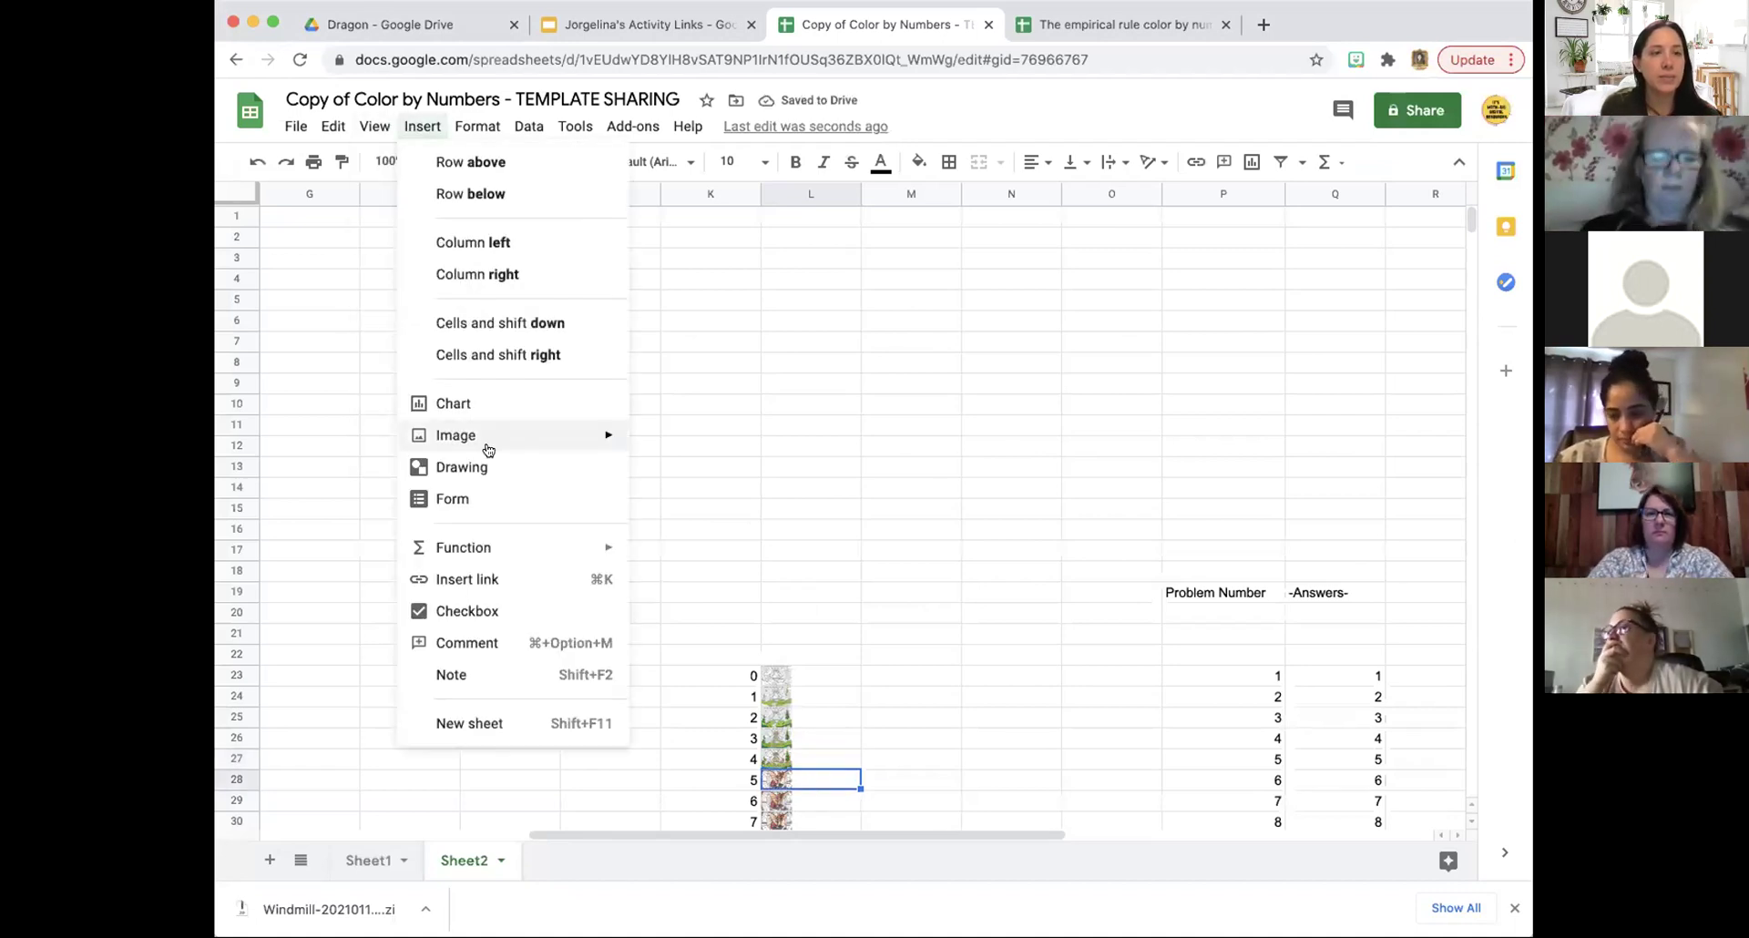
pyautogui.moveTo(498, 442)
pyautogui.click(685, 436)
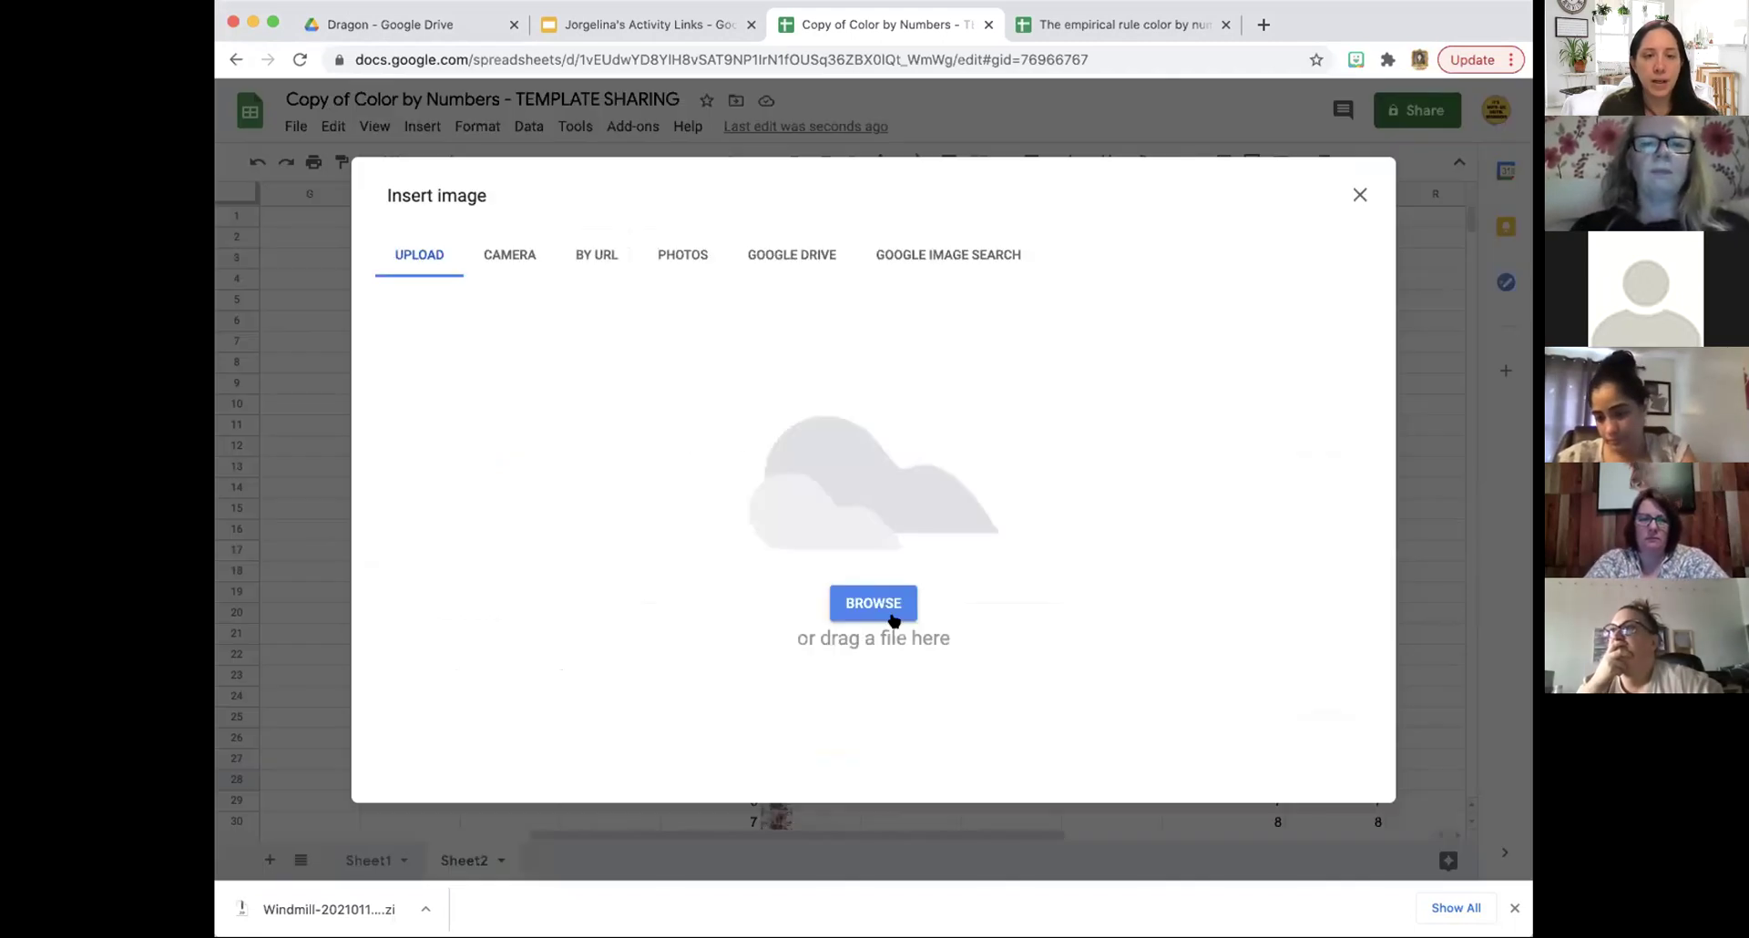
pyautogui.click(893, 621)
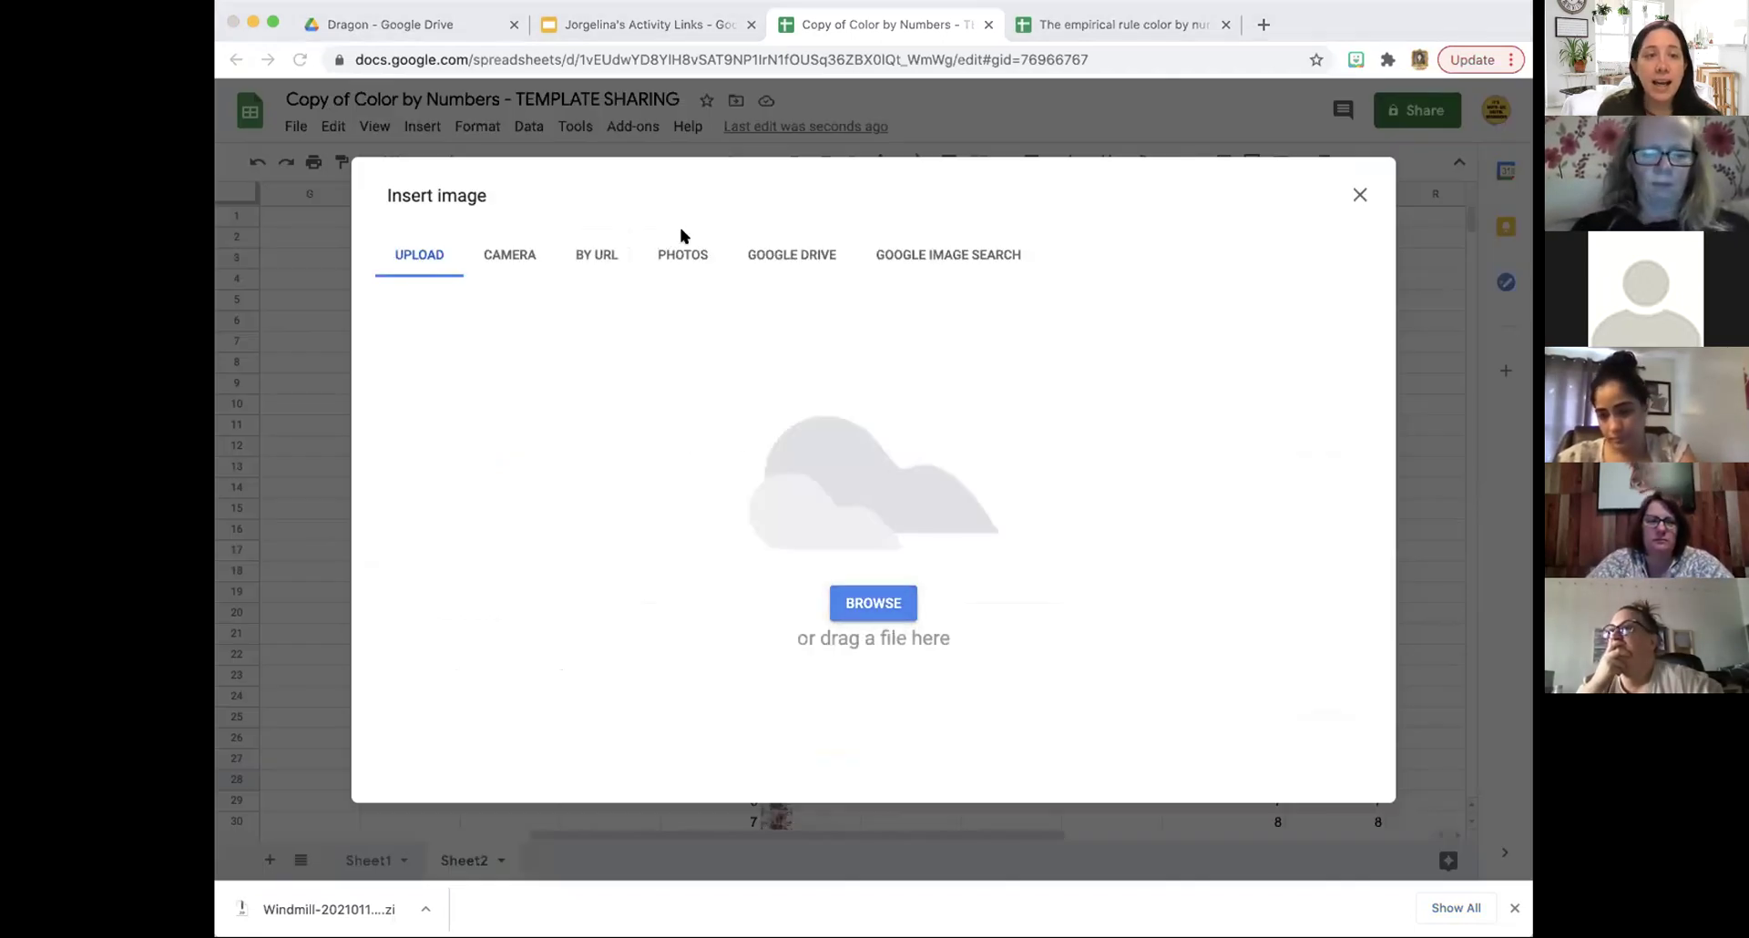
pyautogui.click(1213, 495)
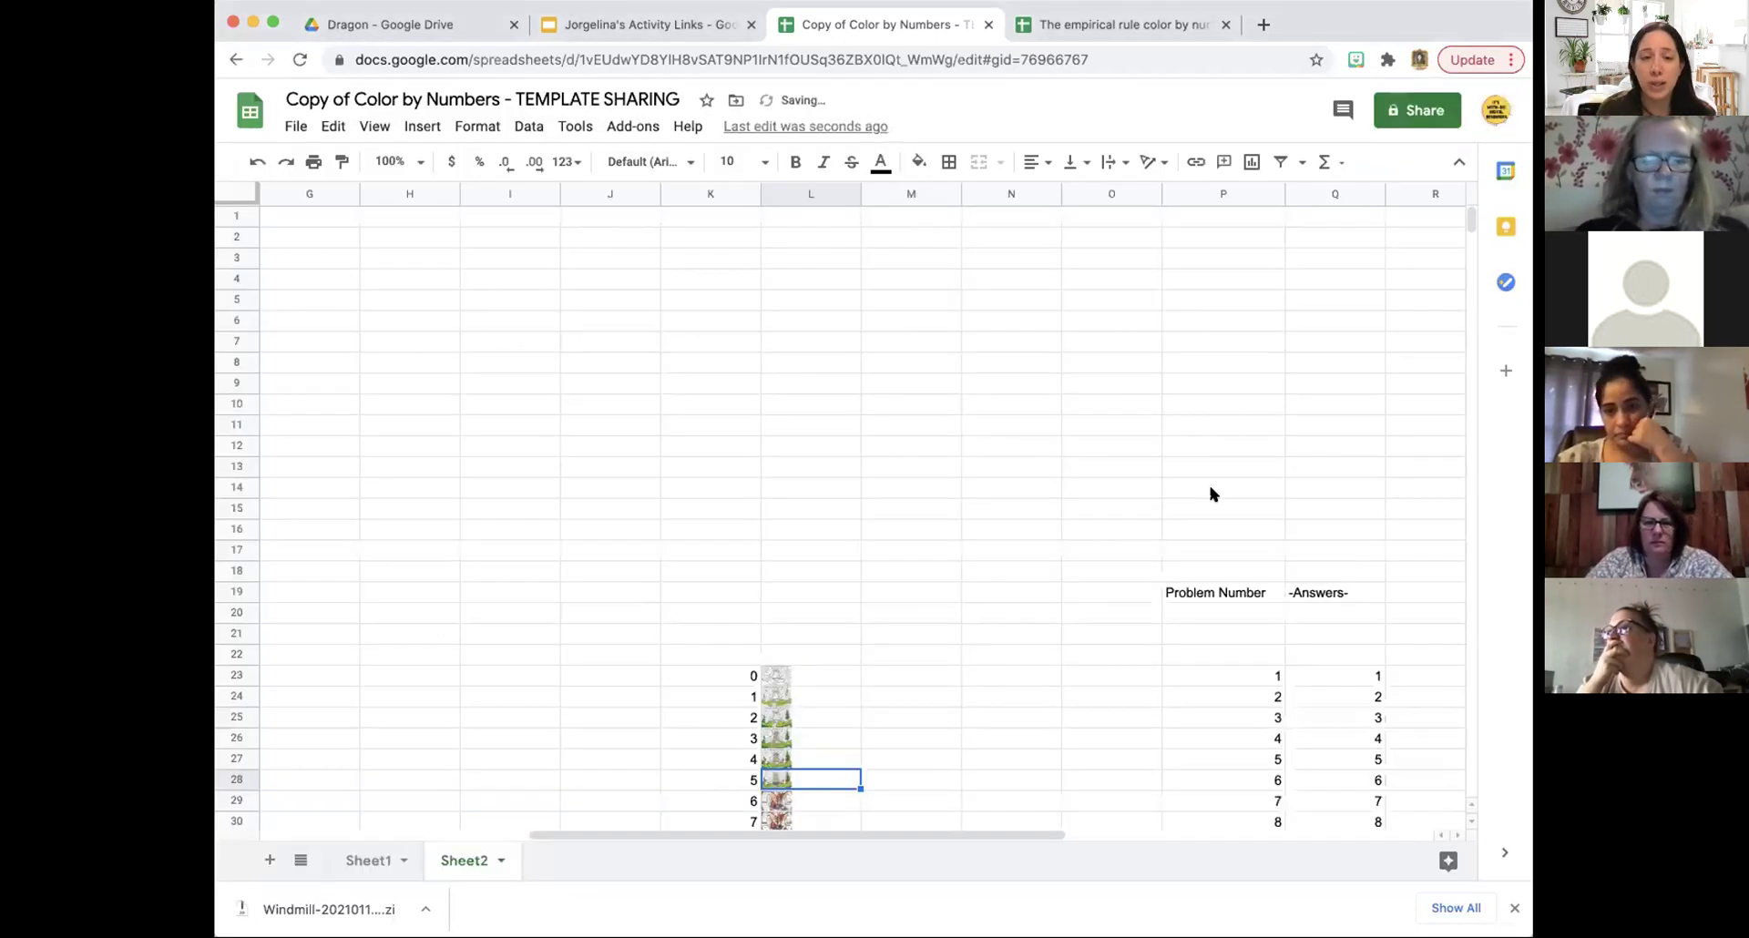
# Replace the number 6 dragon picture in cell L29 with an uploaded windmill picture, inserted as an image in the cell.
pyautogui.scroll(-2, 936, 625)
pyautogui.press('Down')
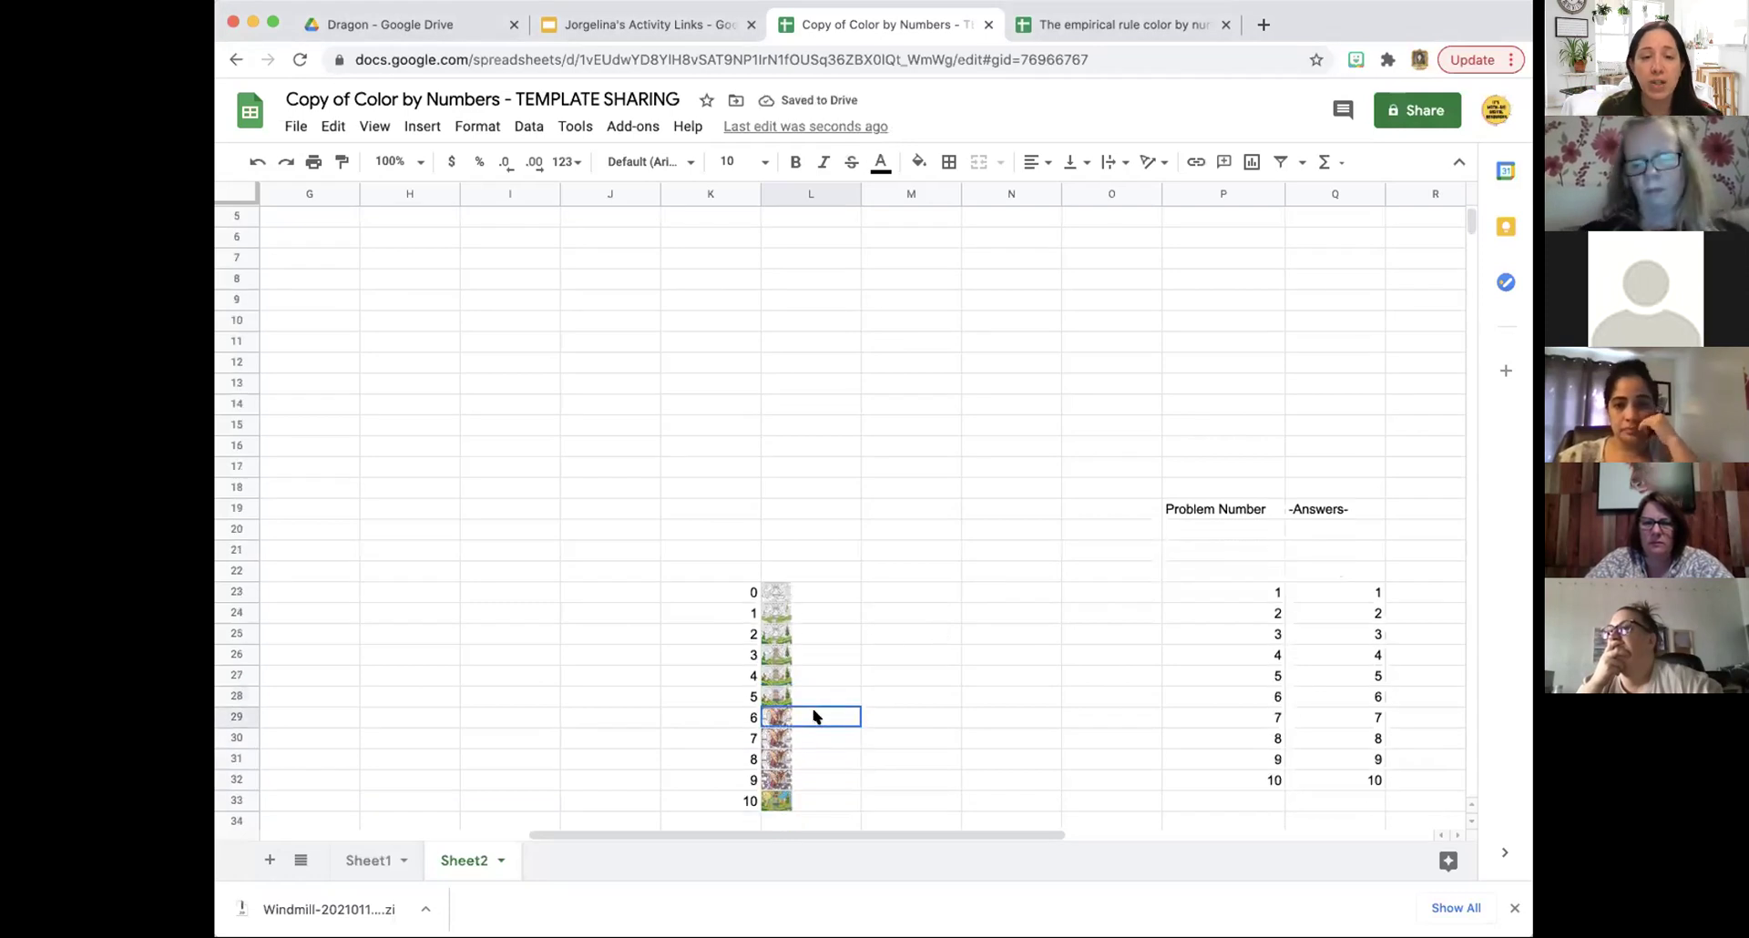
pyautogui.click(428, 127)
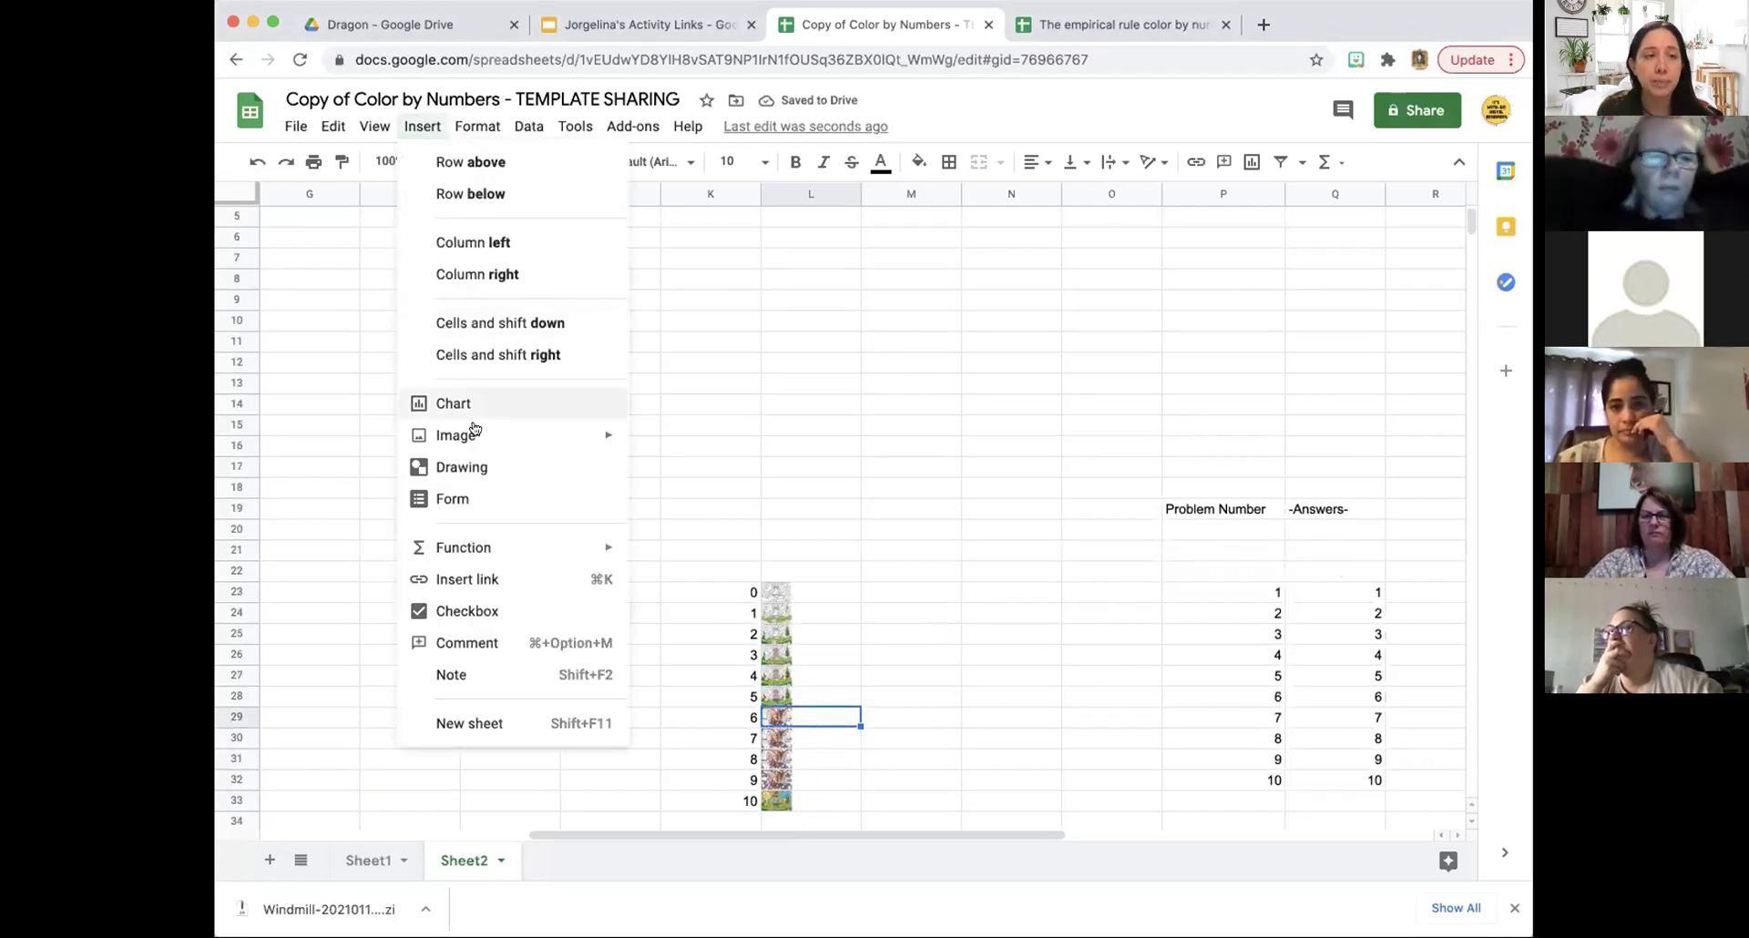
pyautogui.moveTo(545, 444)
pyautogui.click(717, 440)
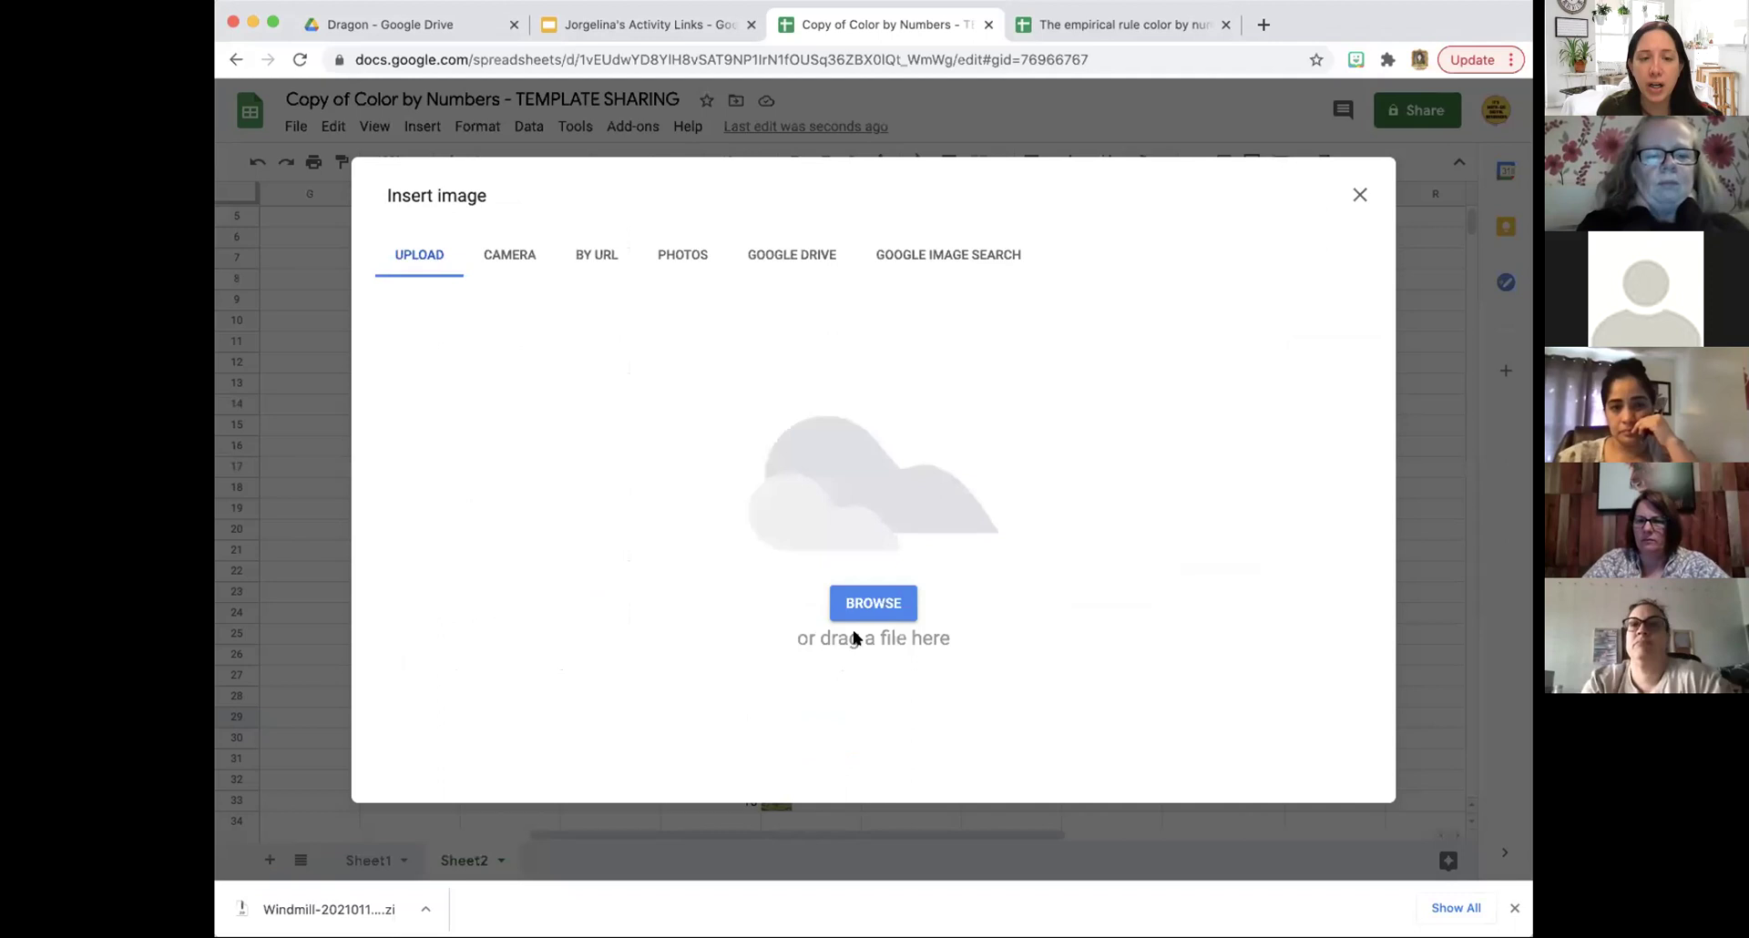
pyautogui.click(865, 607)
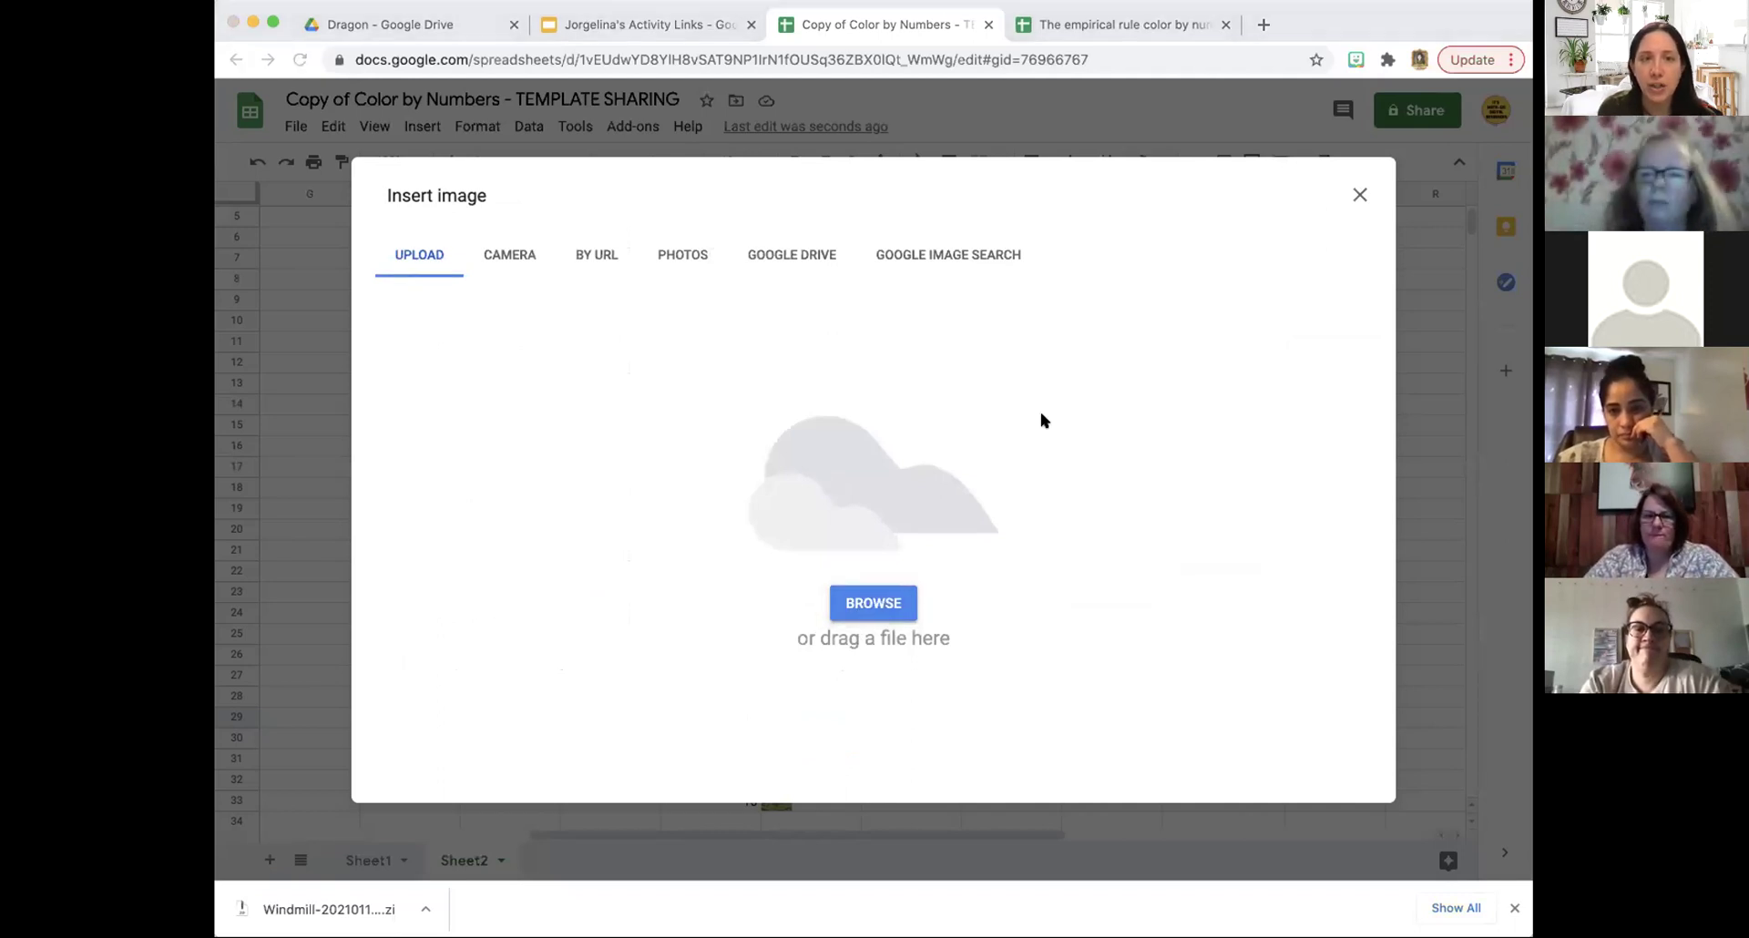
pyautogui.click(1202, 507)
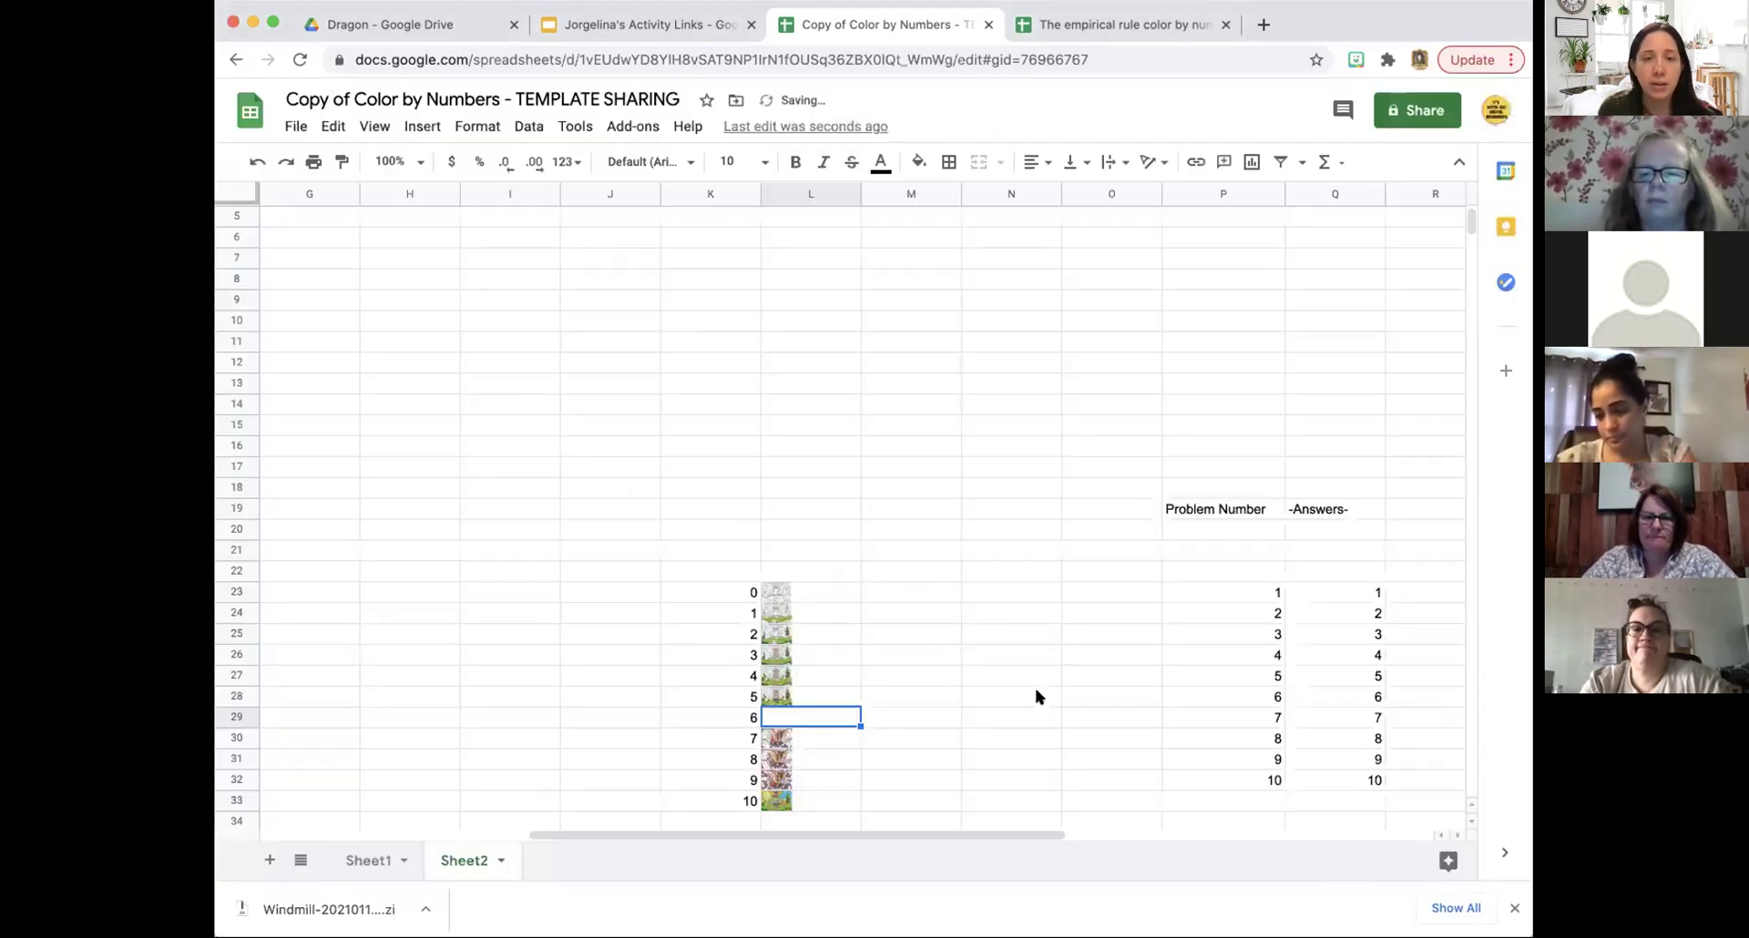
# Replace the number 7 dragon picture in cell L30 with an uploaded windmill picture, inserted as an image in the cell.
pyautogui.click(795, 739)
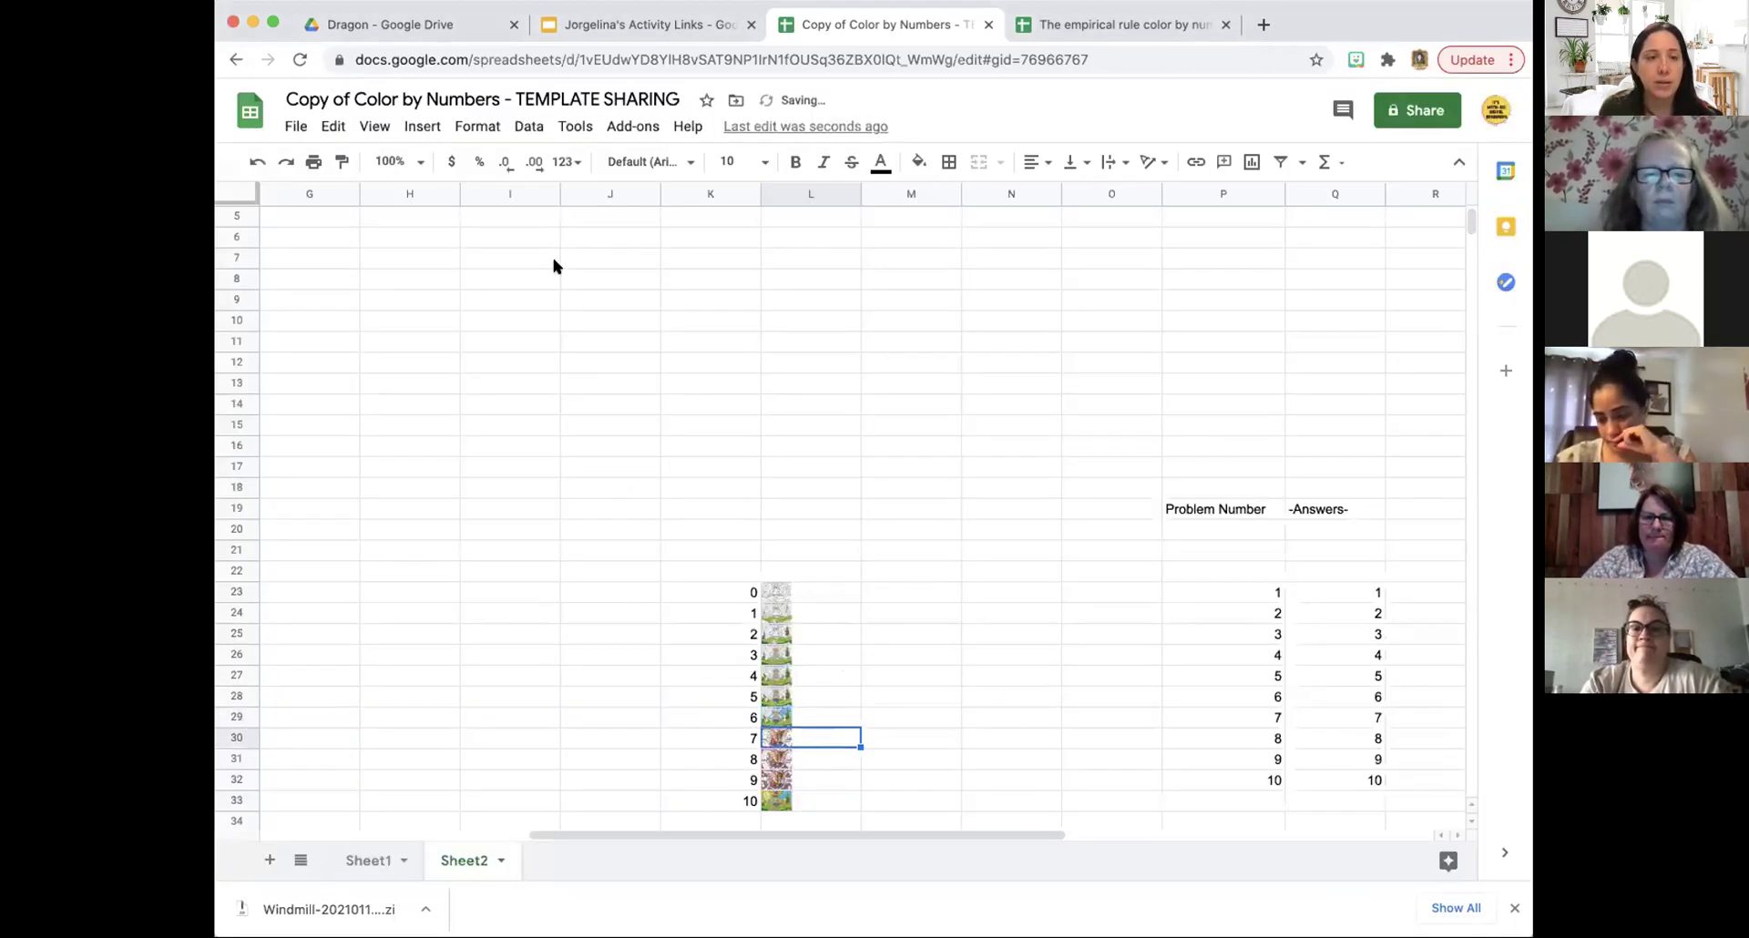
pyautogui.click(421, 127)
pyautogui.moveTo(484, 441)
pyautogui.click(678, 441)
pyautogui.click(888, 602)
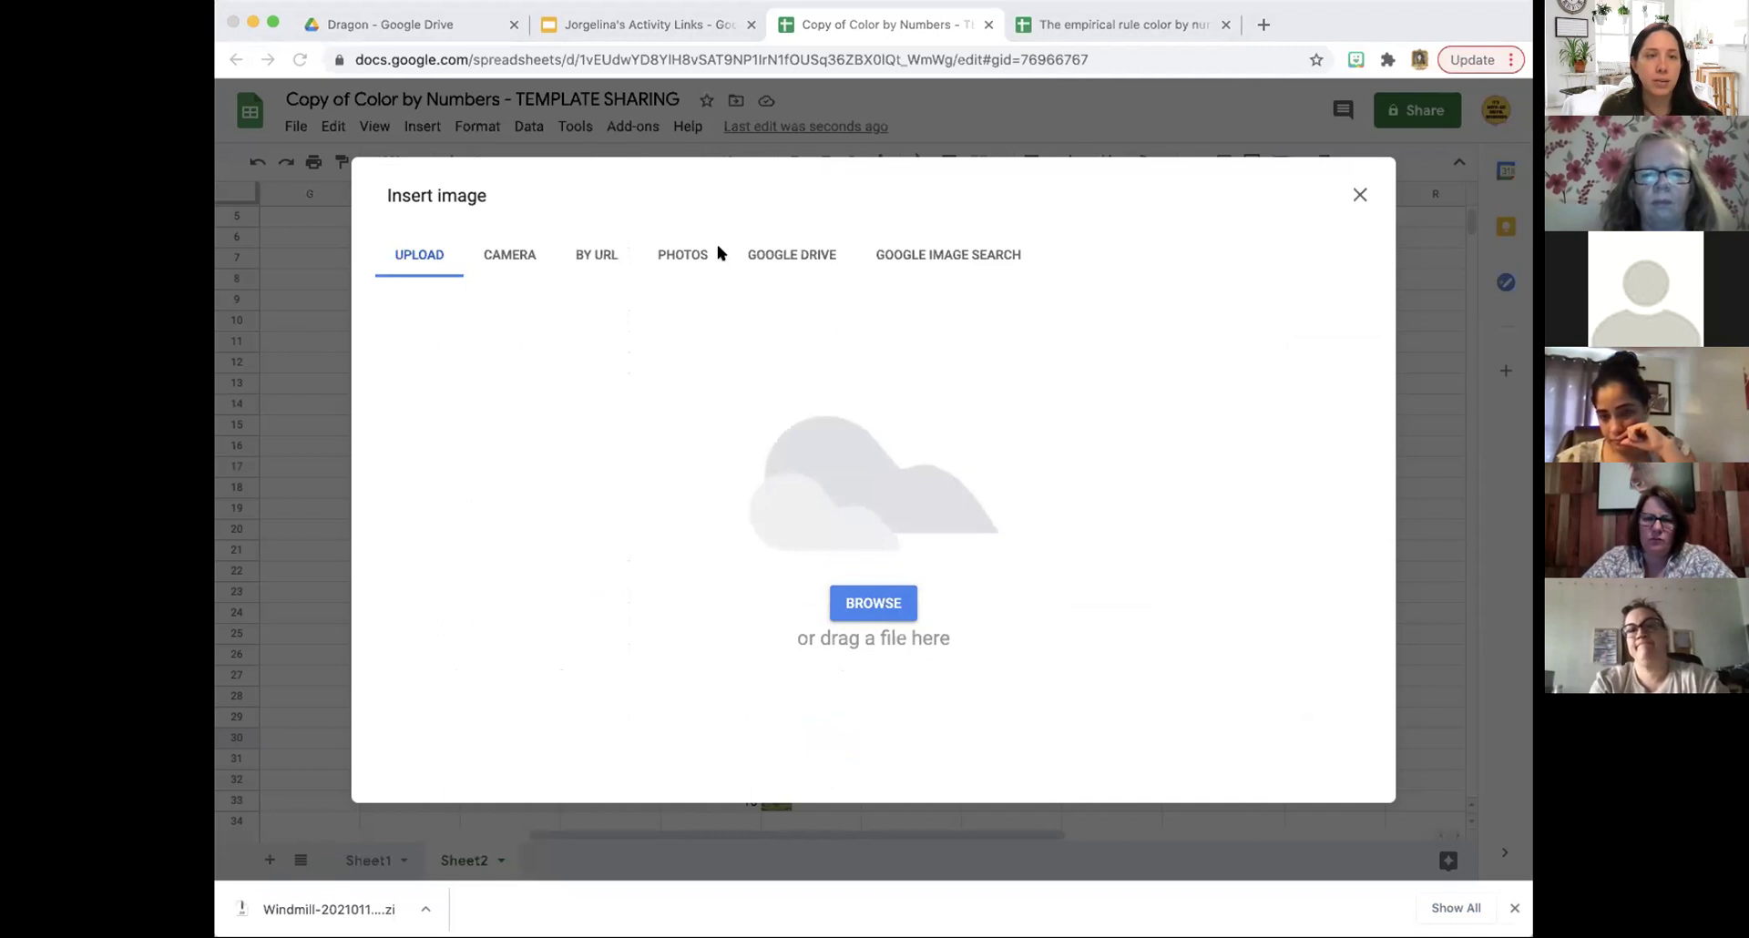
pyautogui.click(1234, 489)
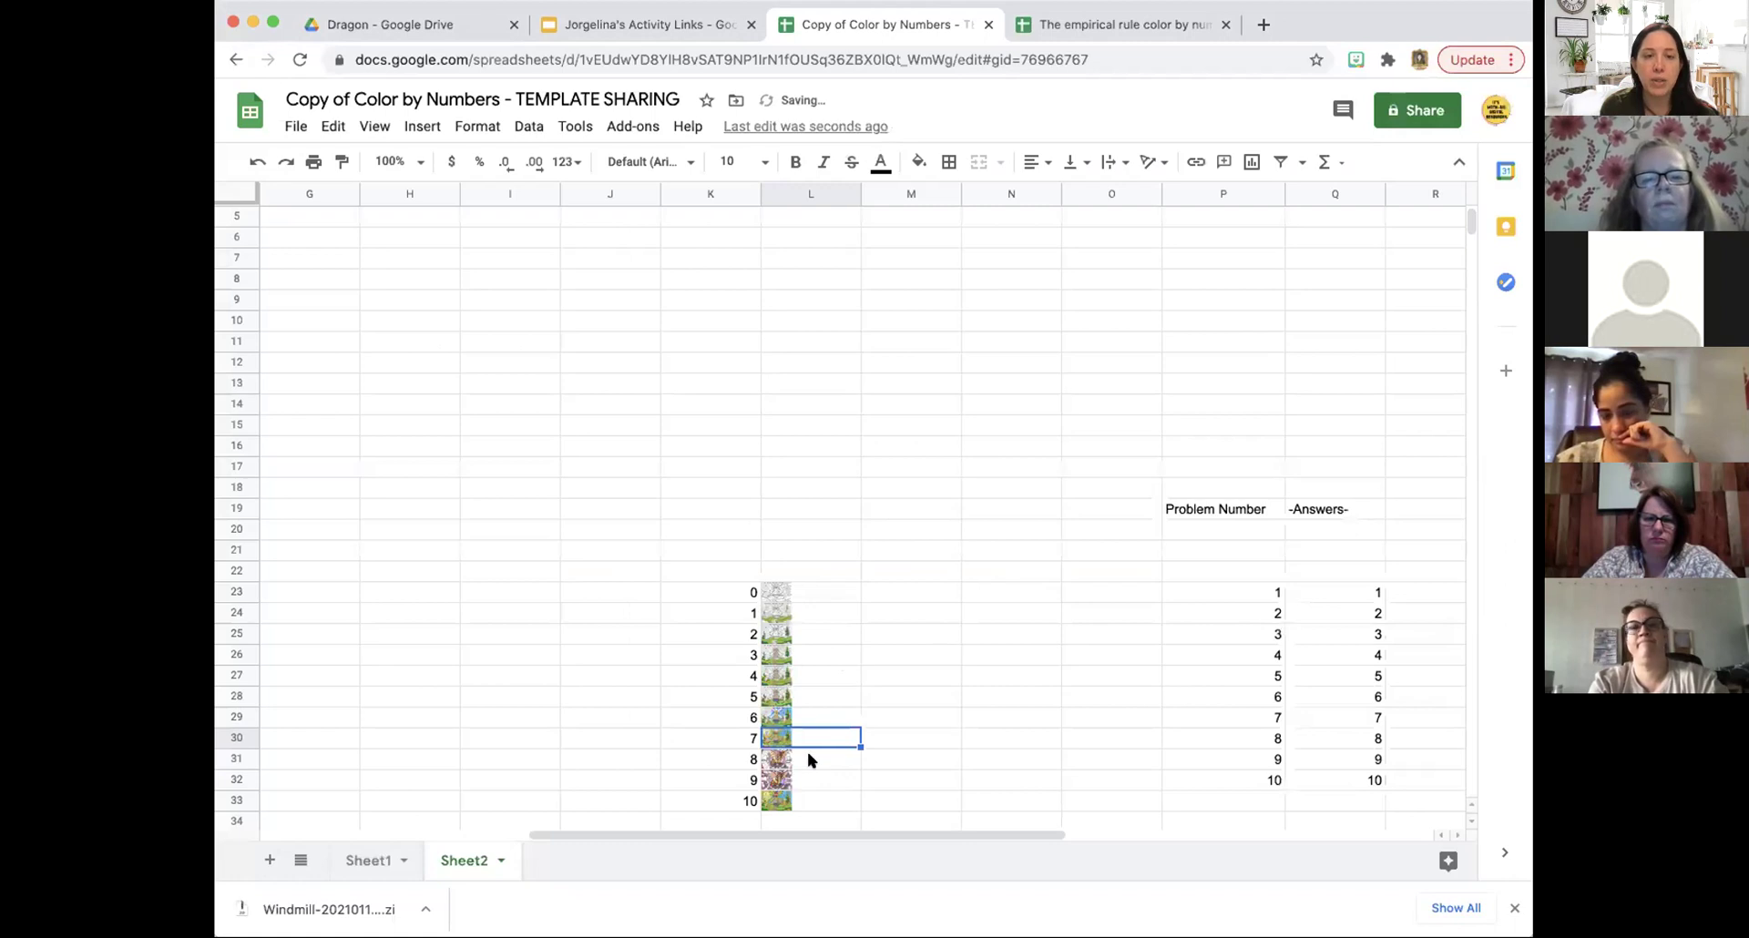
# Replace the number 8 dragon picture in cell L31 with an uploaded windmill picture, inserted as an image in the cell.
pyautogui.click(808, 756)
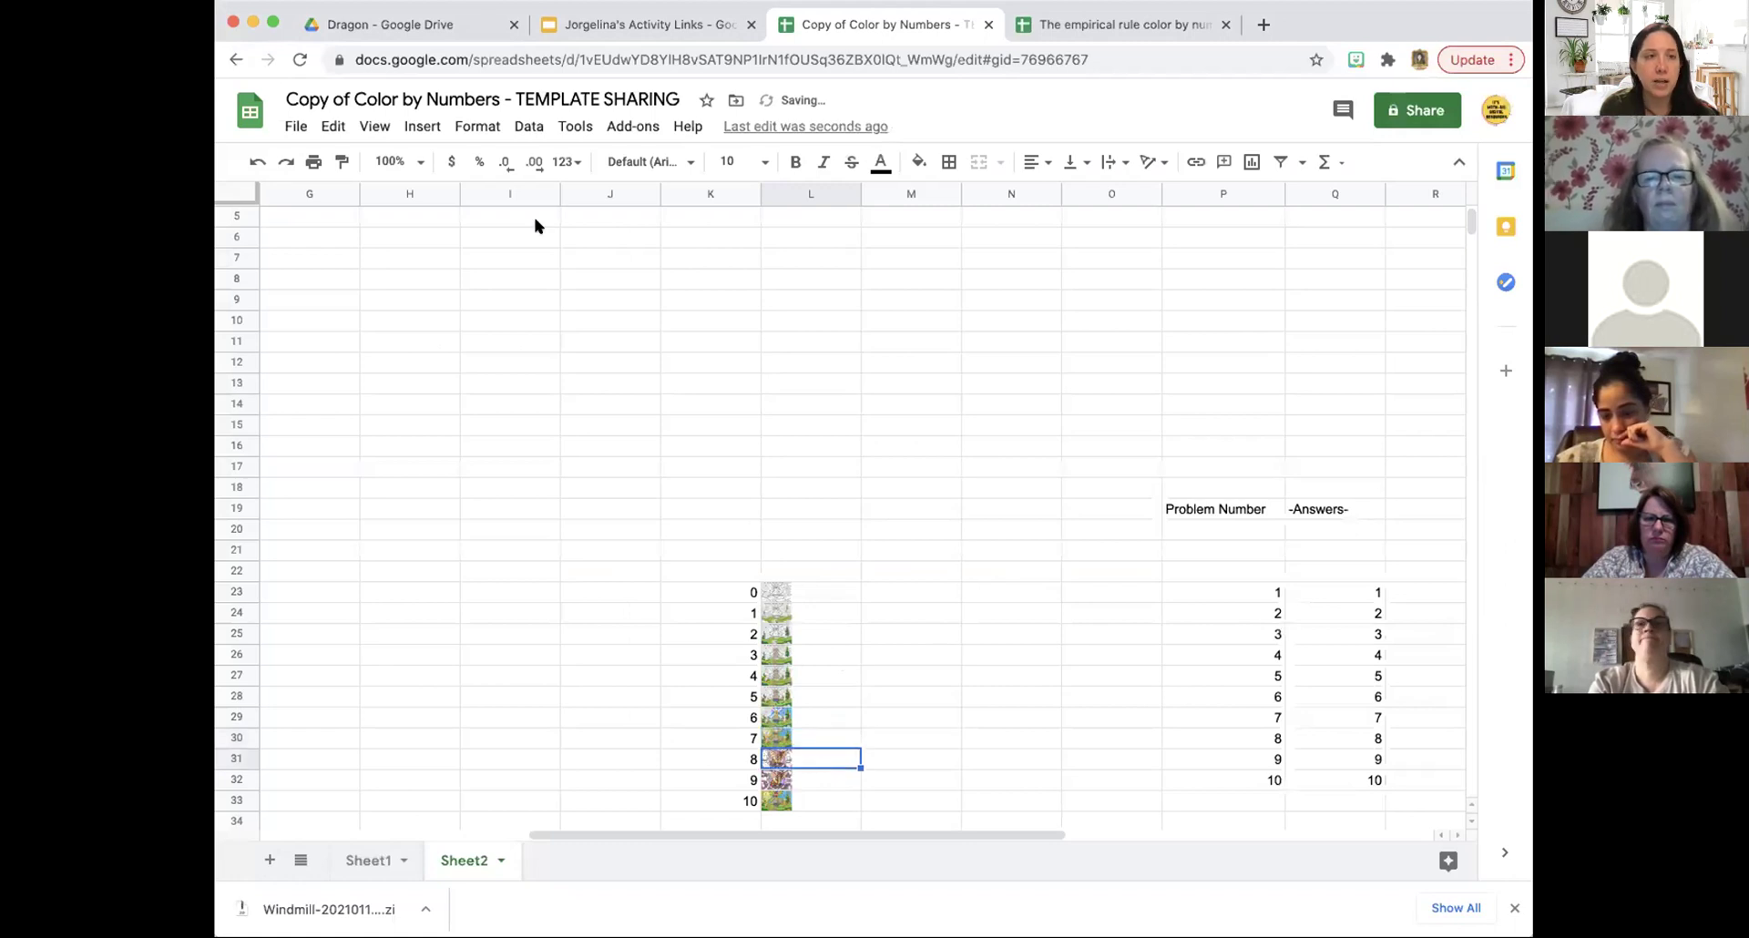
pyautogui.click(421, 128)
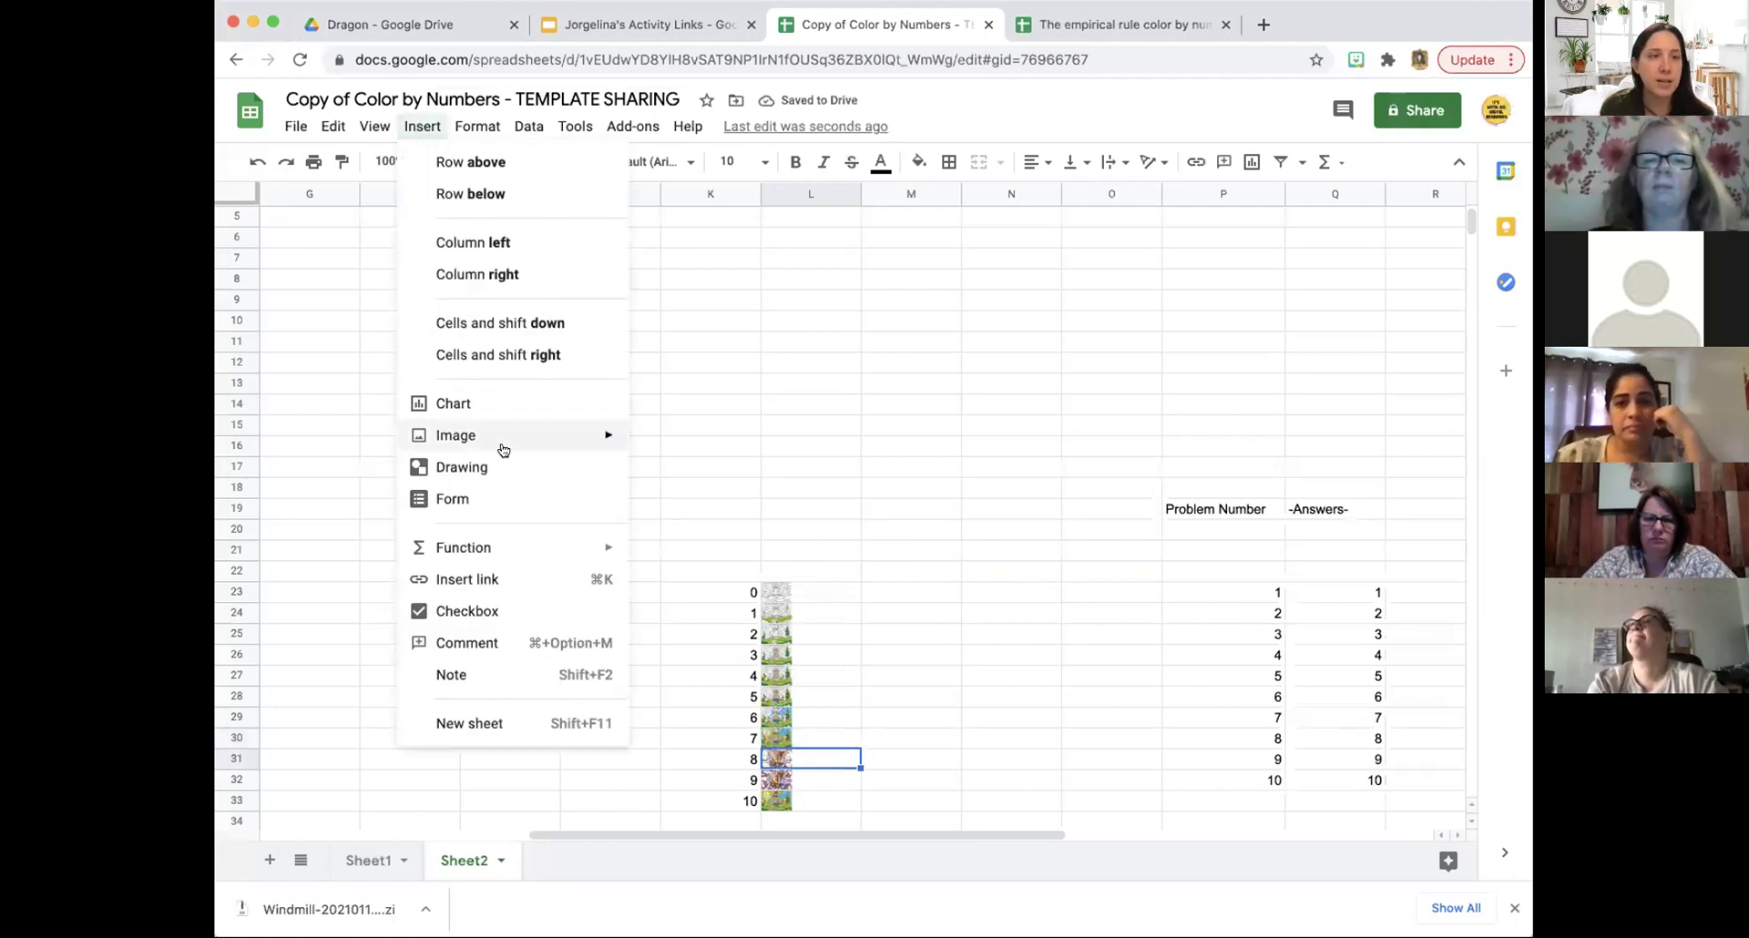
pyautogui.moveTo(500, 447)
pyautogui.click(702, 439)
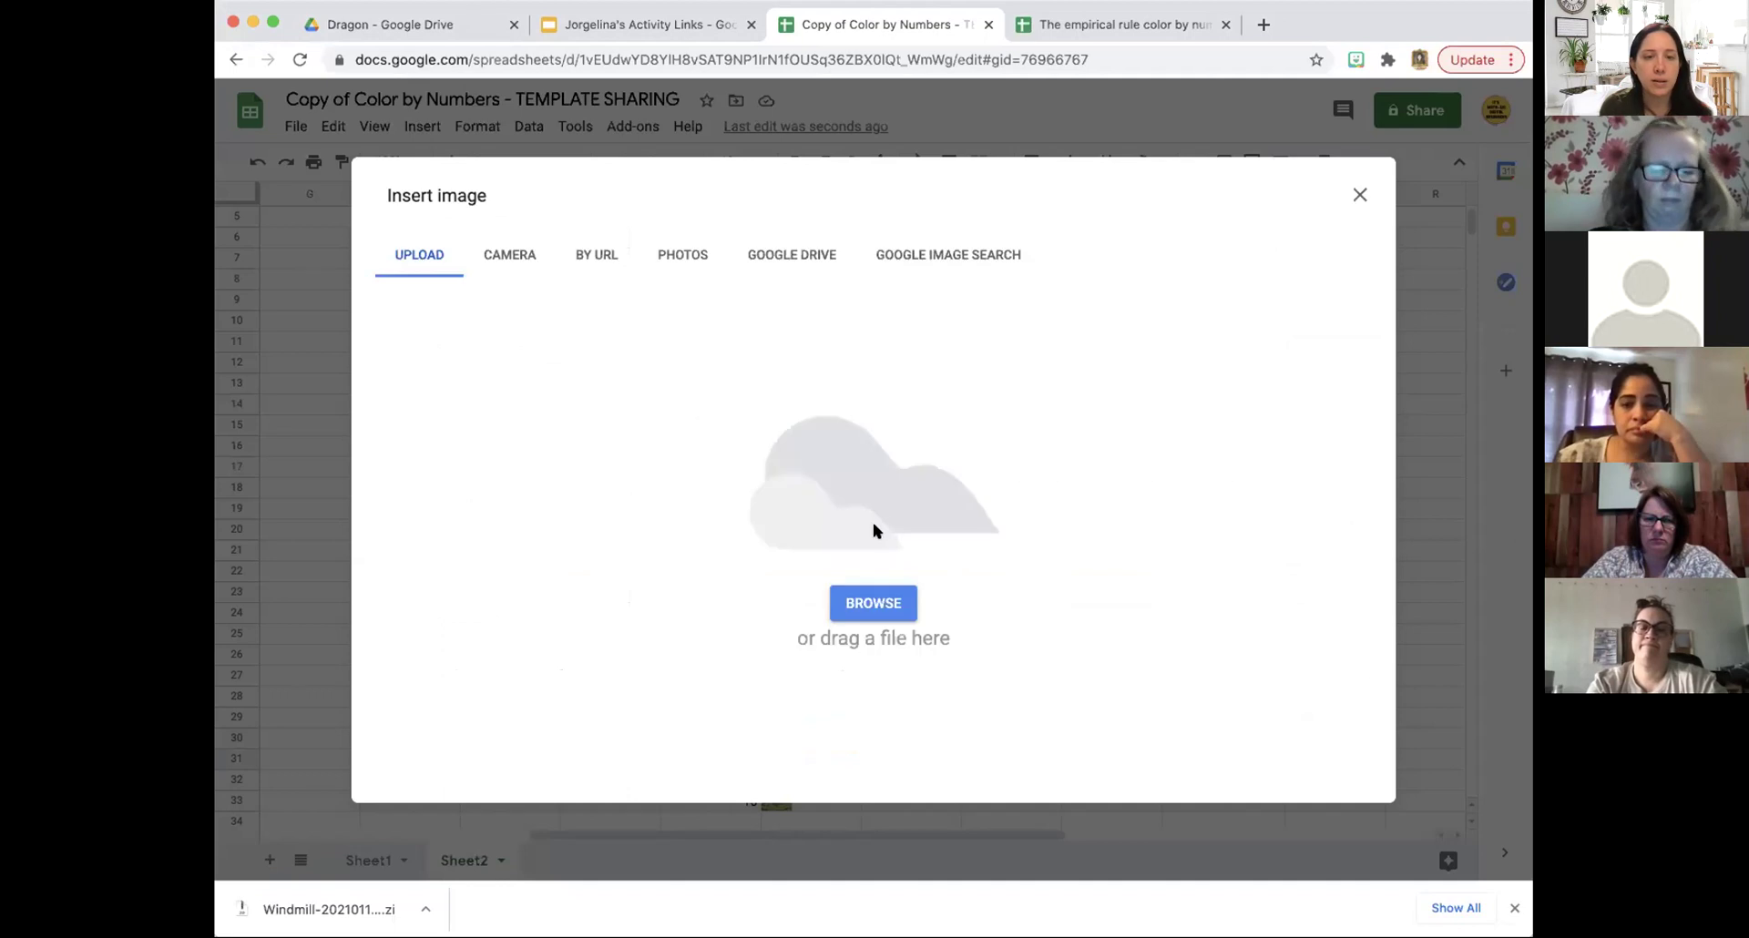
pyautogui.click(888, 597)
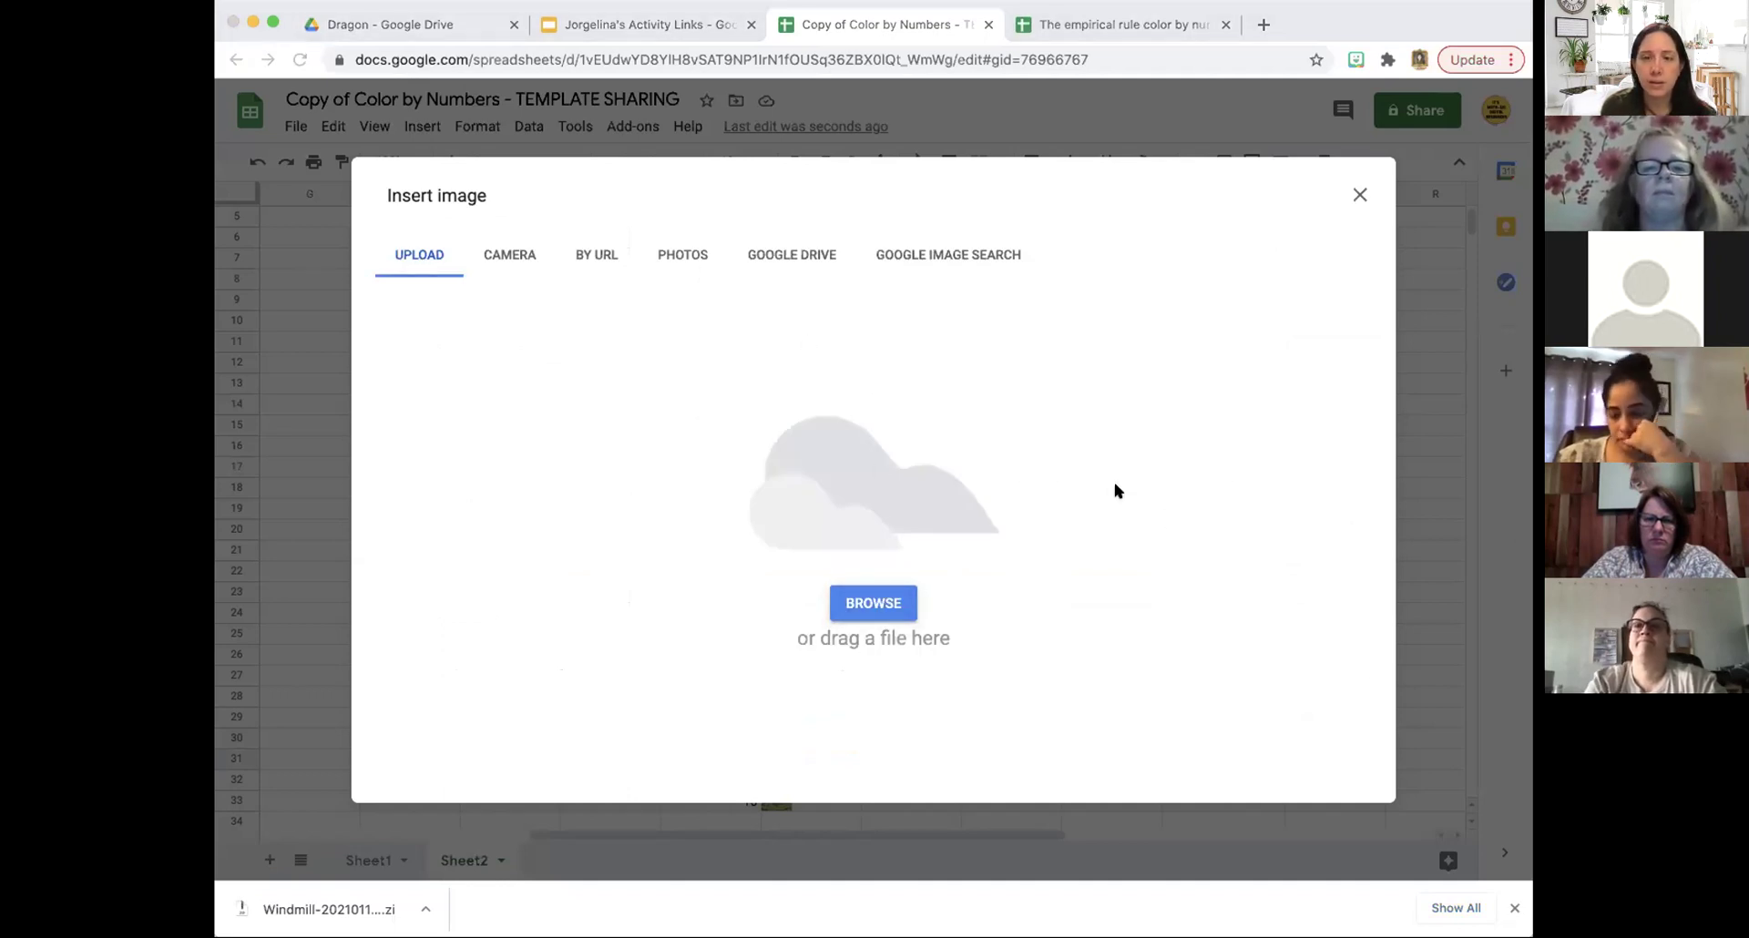
pyautogui.click(1197, 497)
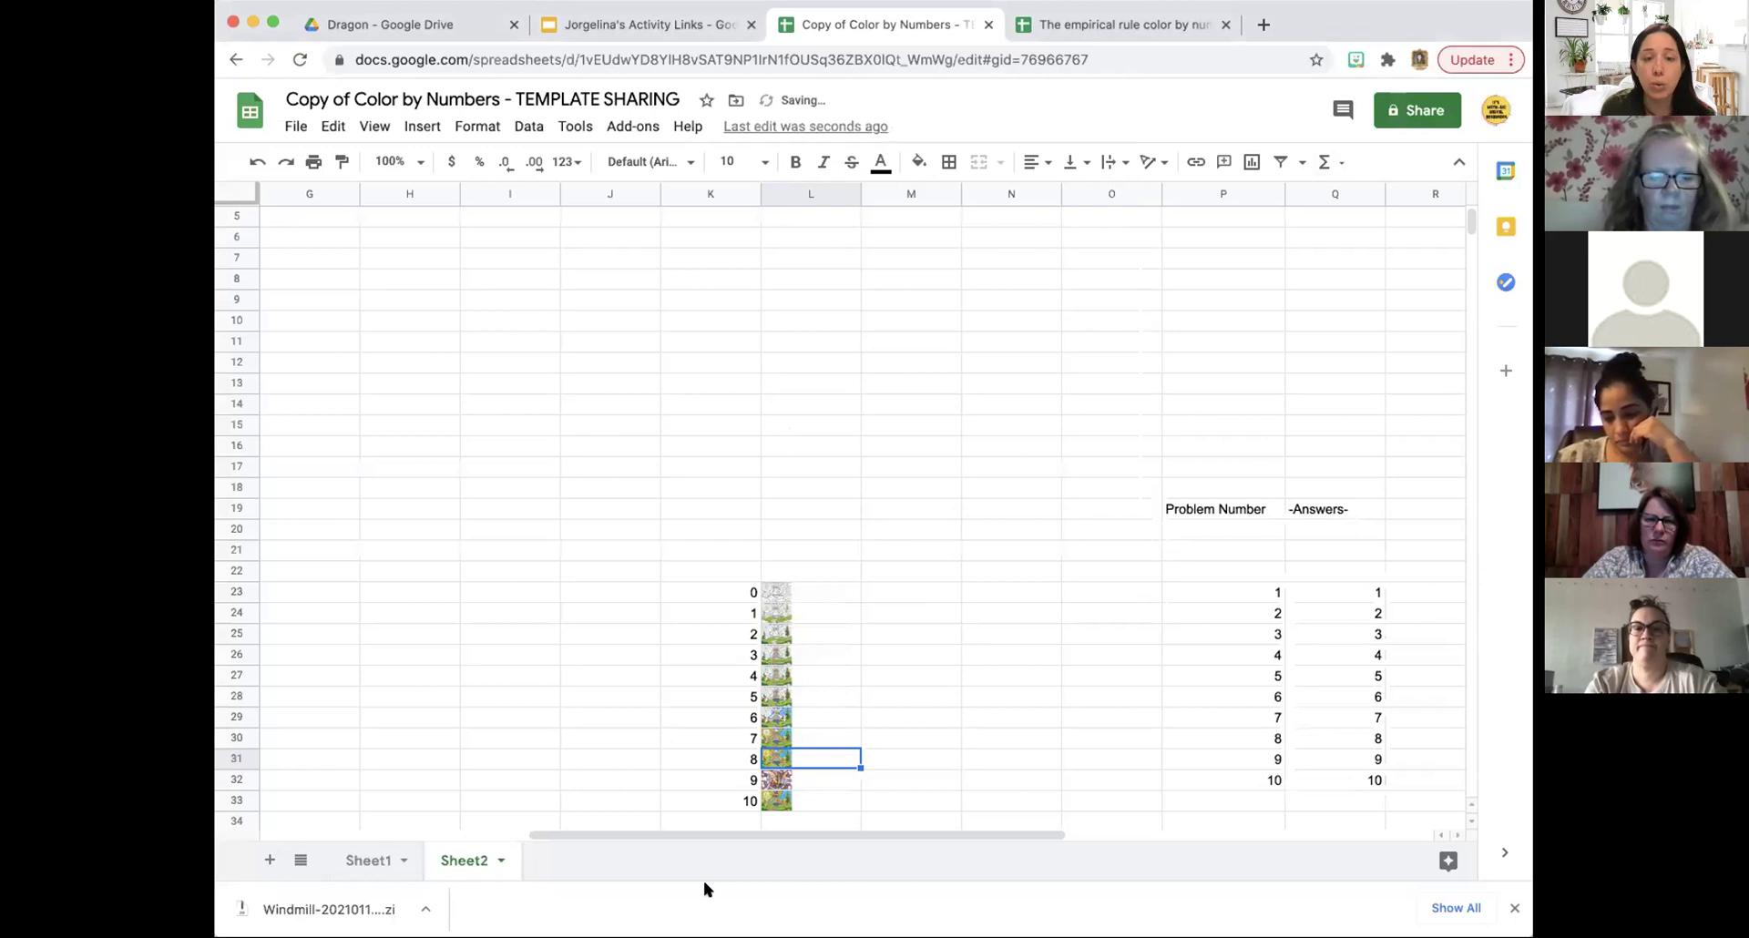
# Replace the number 9 dragon picture in cell L32 with an uploaded windmill picture, inserted as an image in the cell.
pyautogui.click(816, 773)
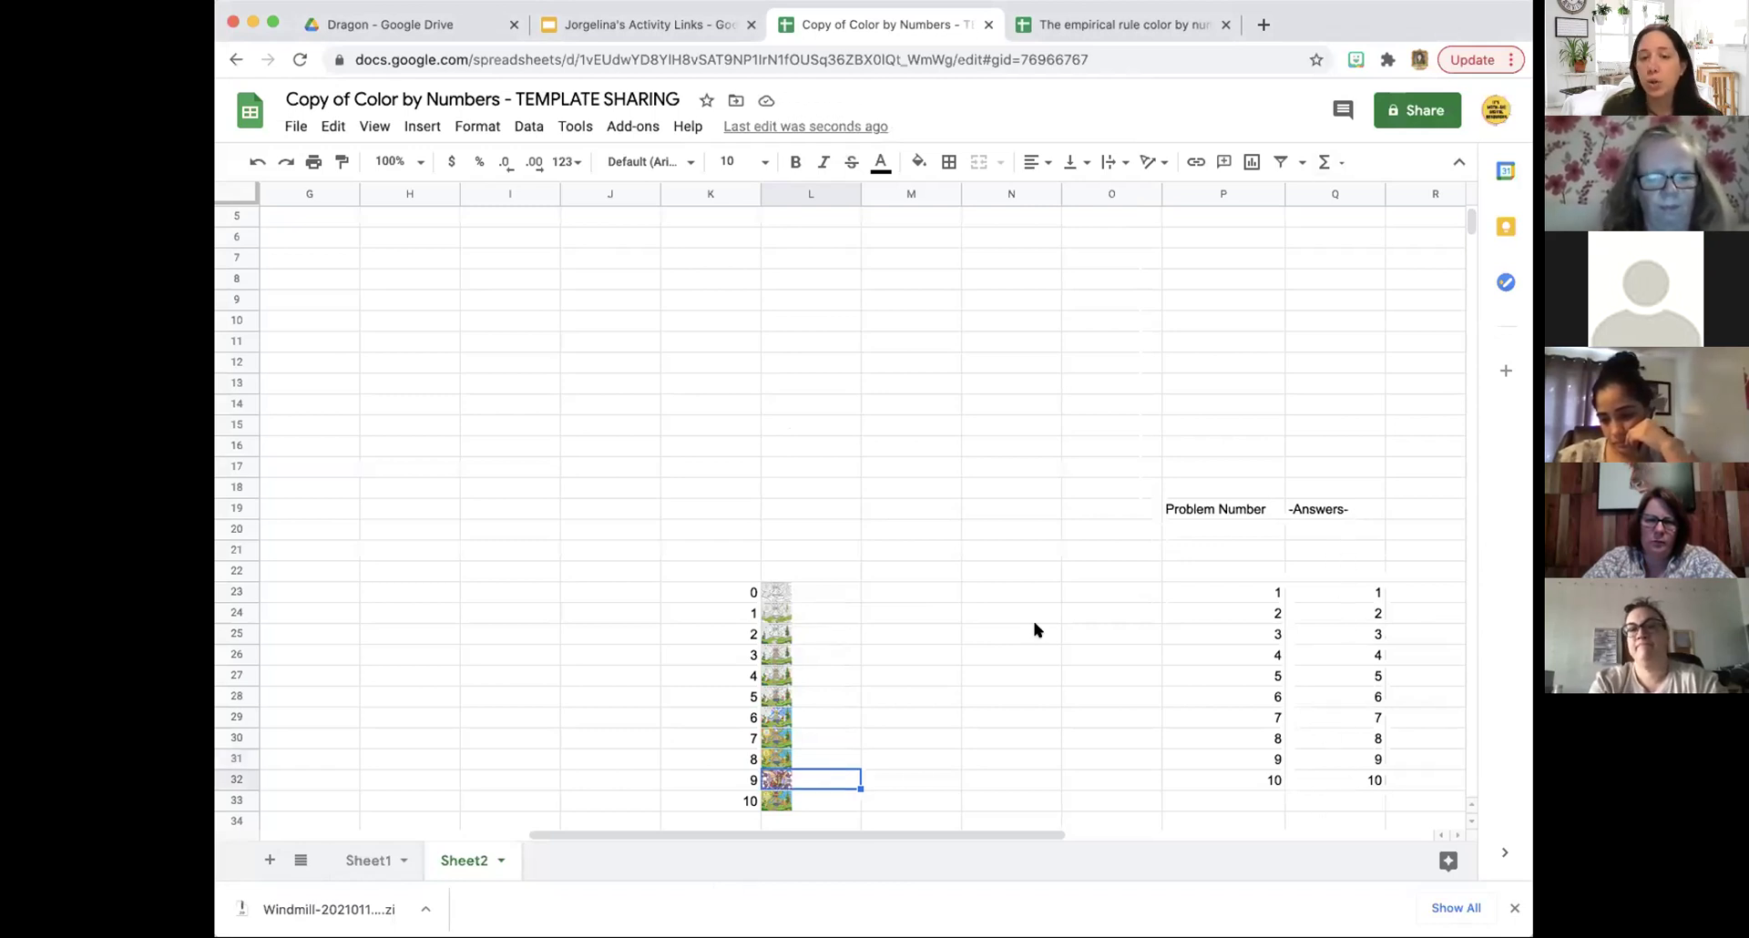
pyautogui.click(421, 126)
pyautogui.moveTo(451, 439)
pyautogui.click(702, 441)
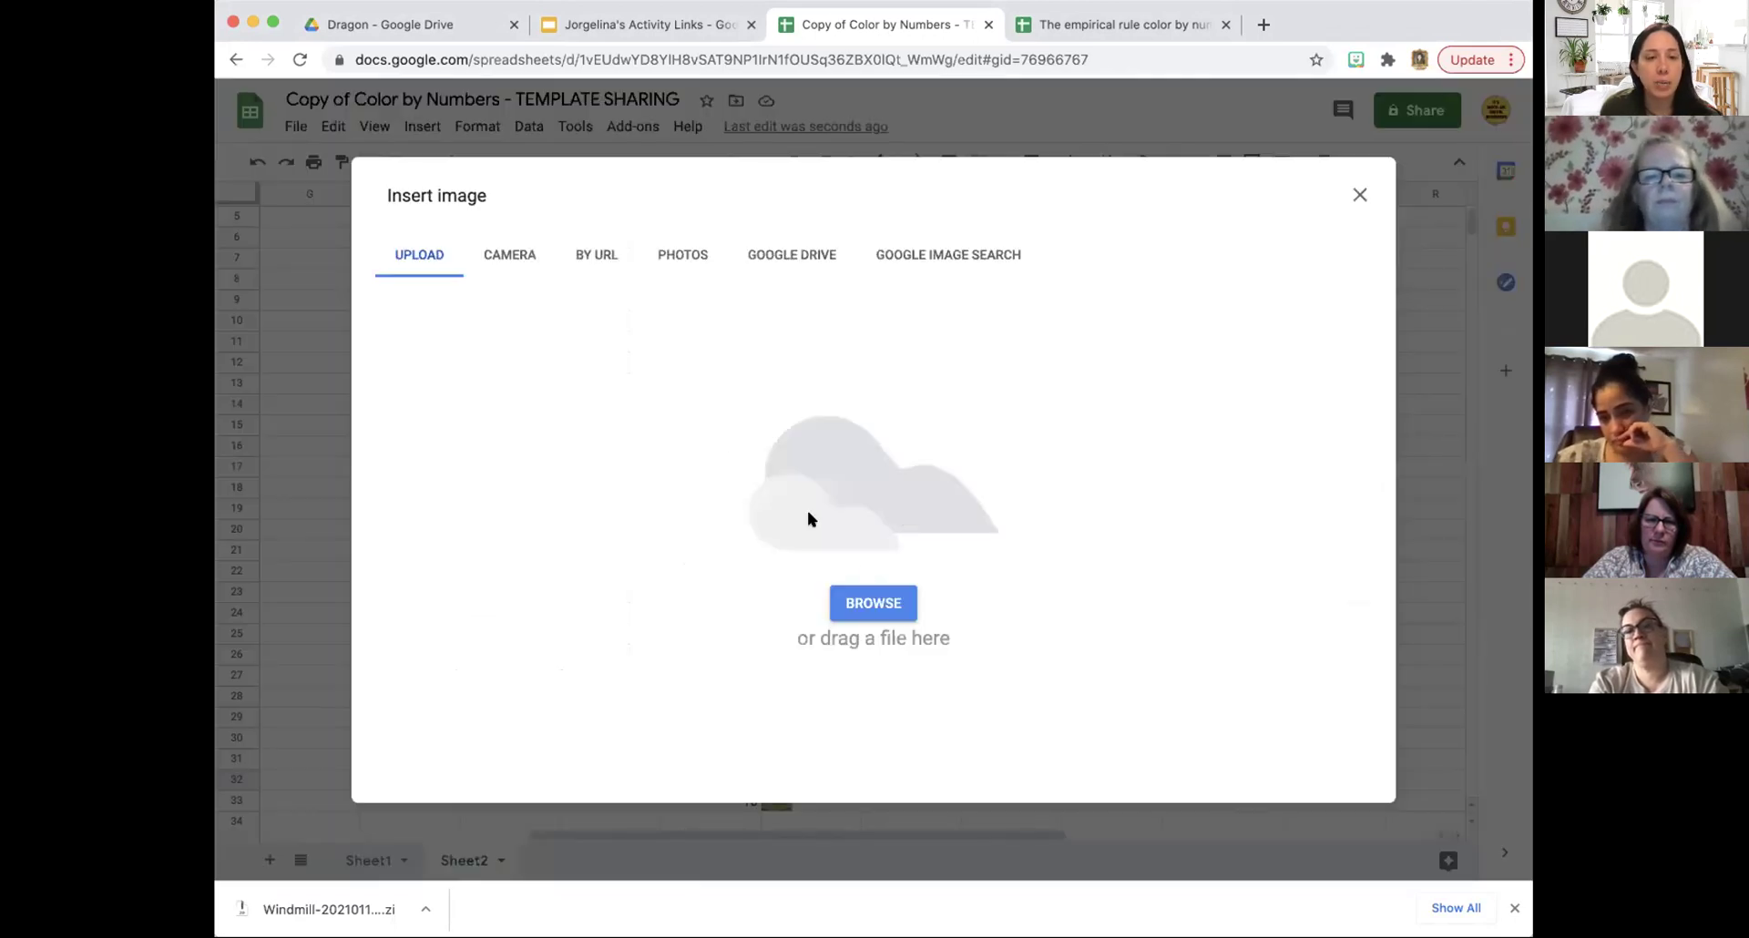
pyautogui.click(873, 603)
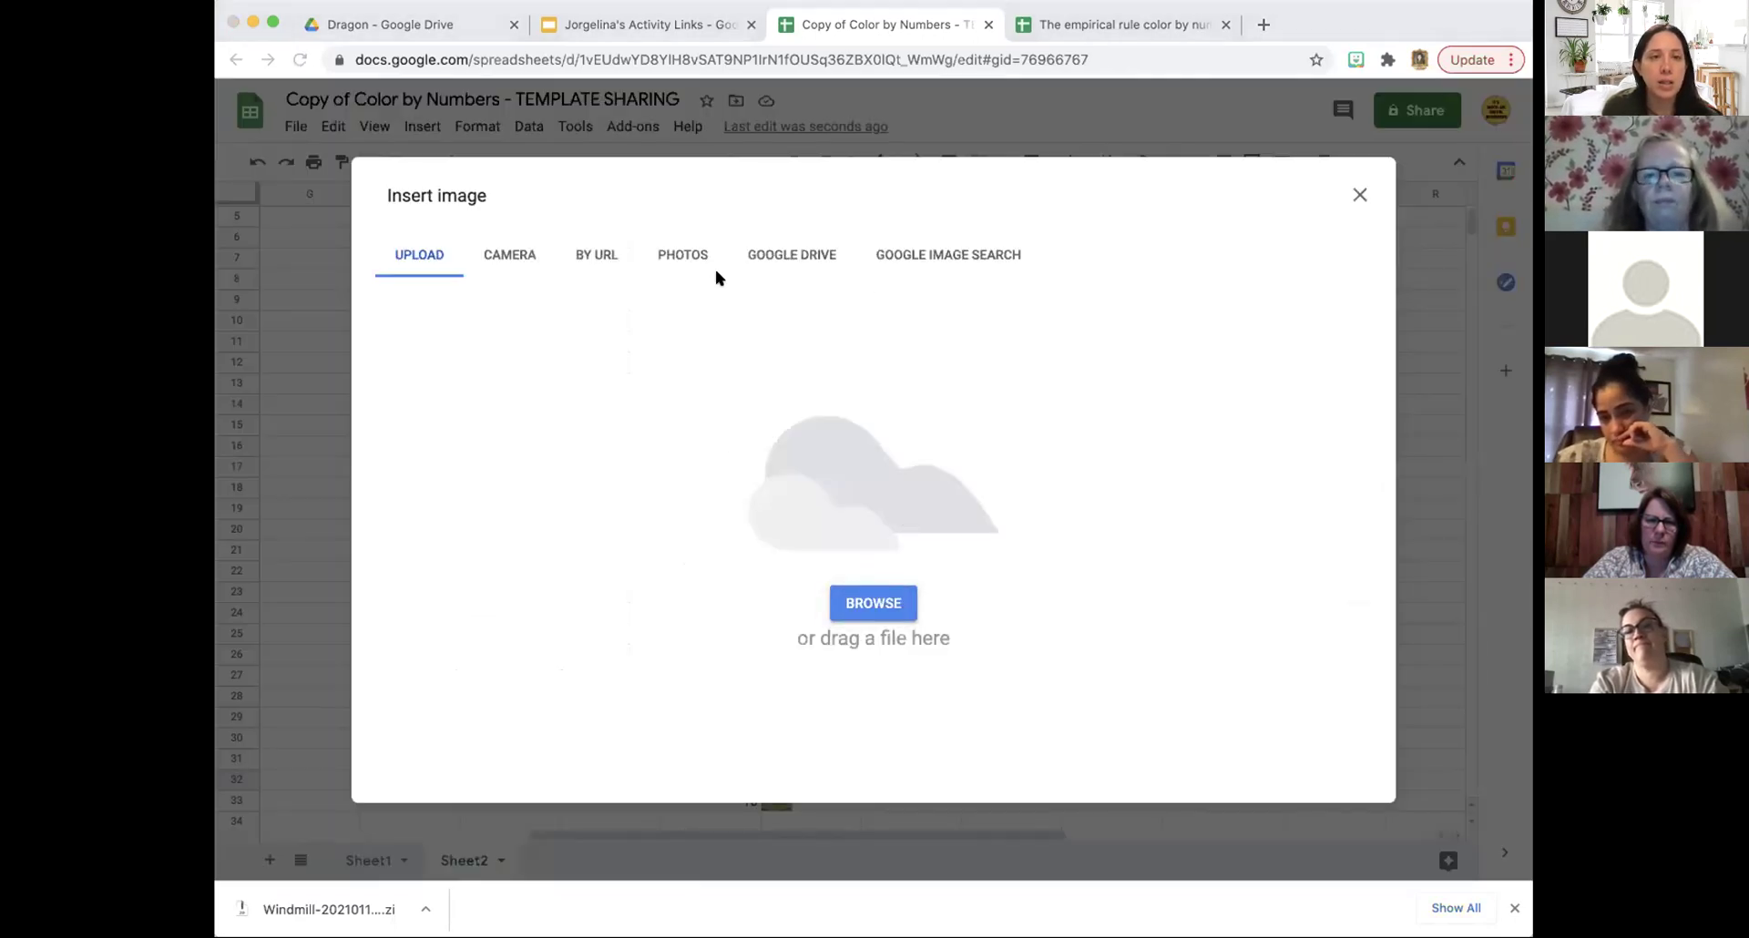
pyautogui.click(1208, 496)
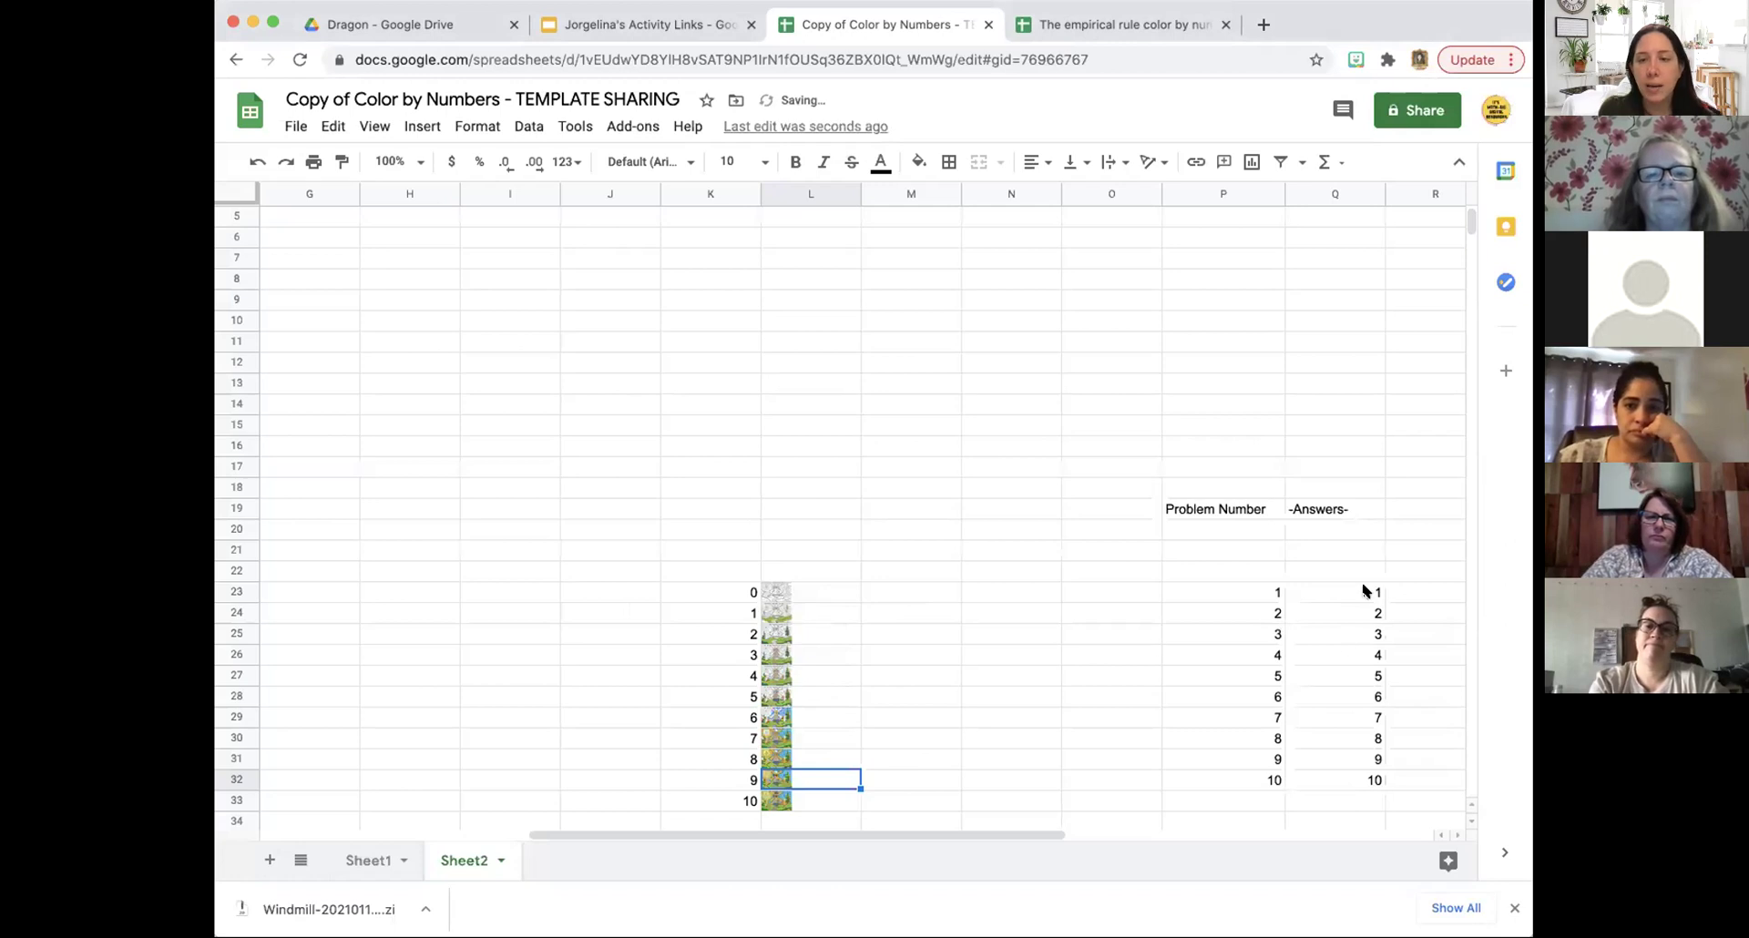
# In the Sheet2 answer key, change the answer for problem 1 to "apple" and for problem 2 to "fish".
pyautogui.click(1364, 591)
pyautogui.write('apple')
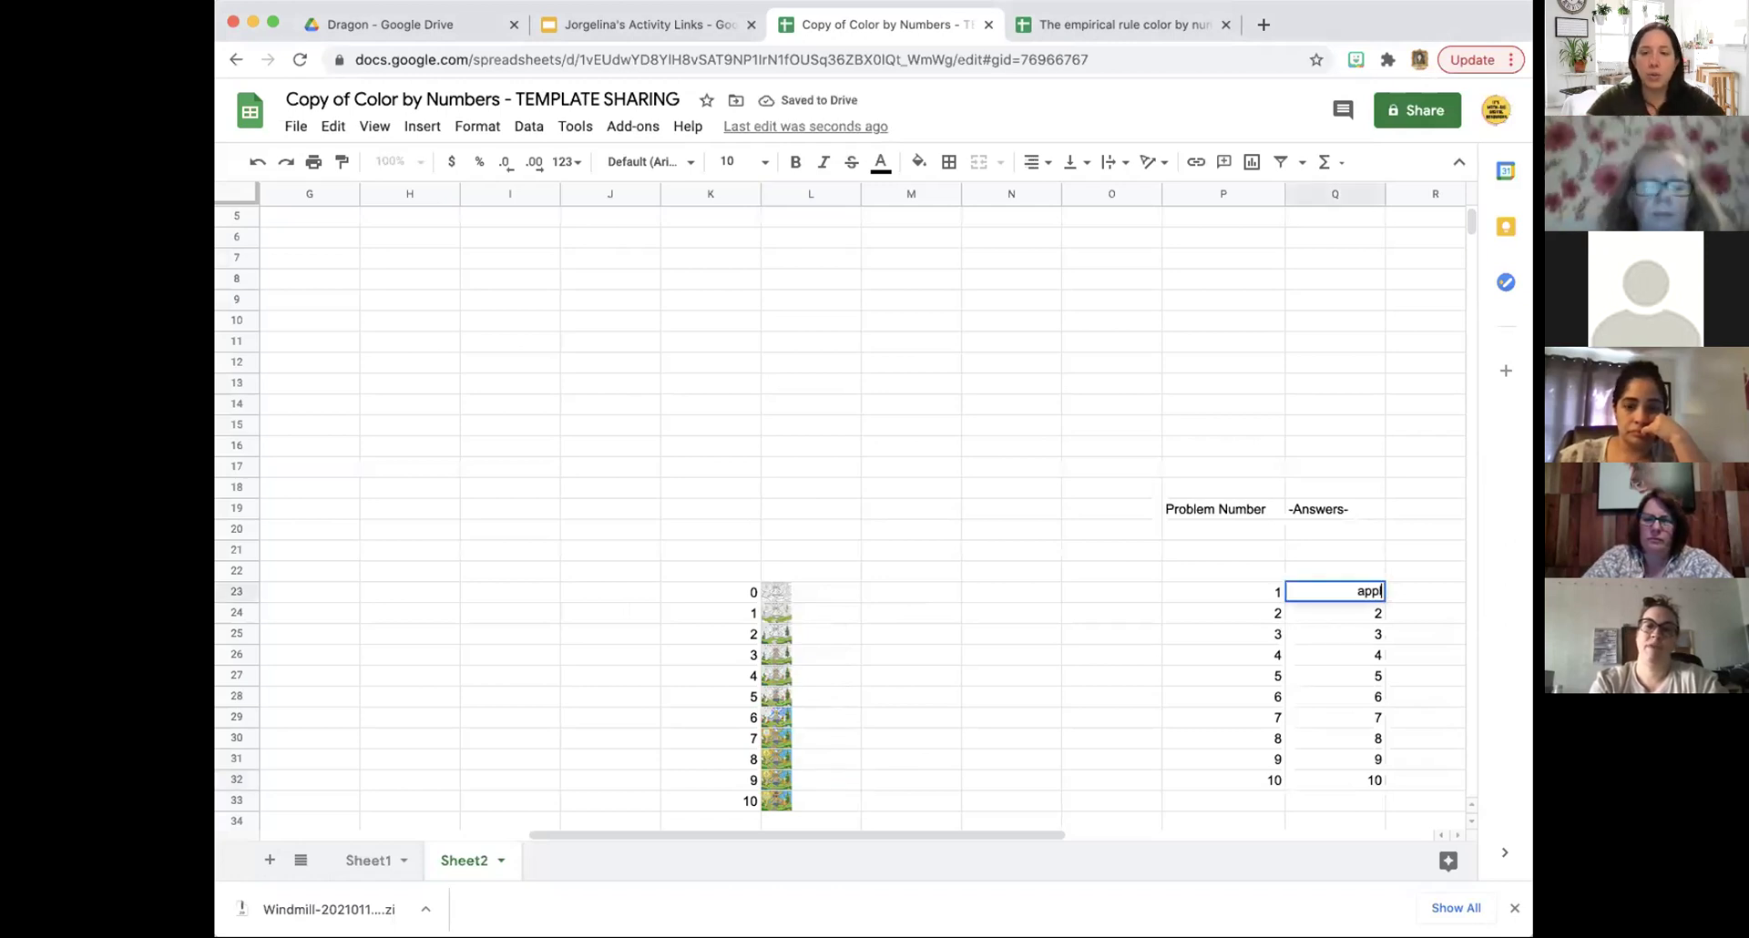
pyautogui.click(1371, 613)
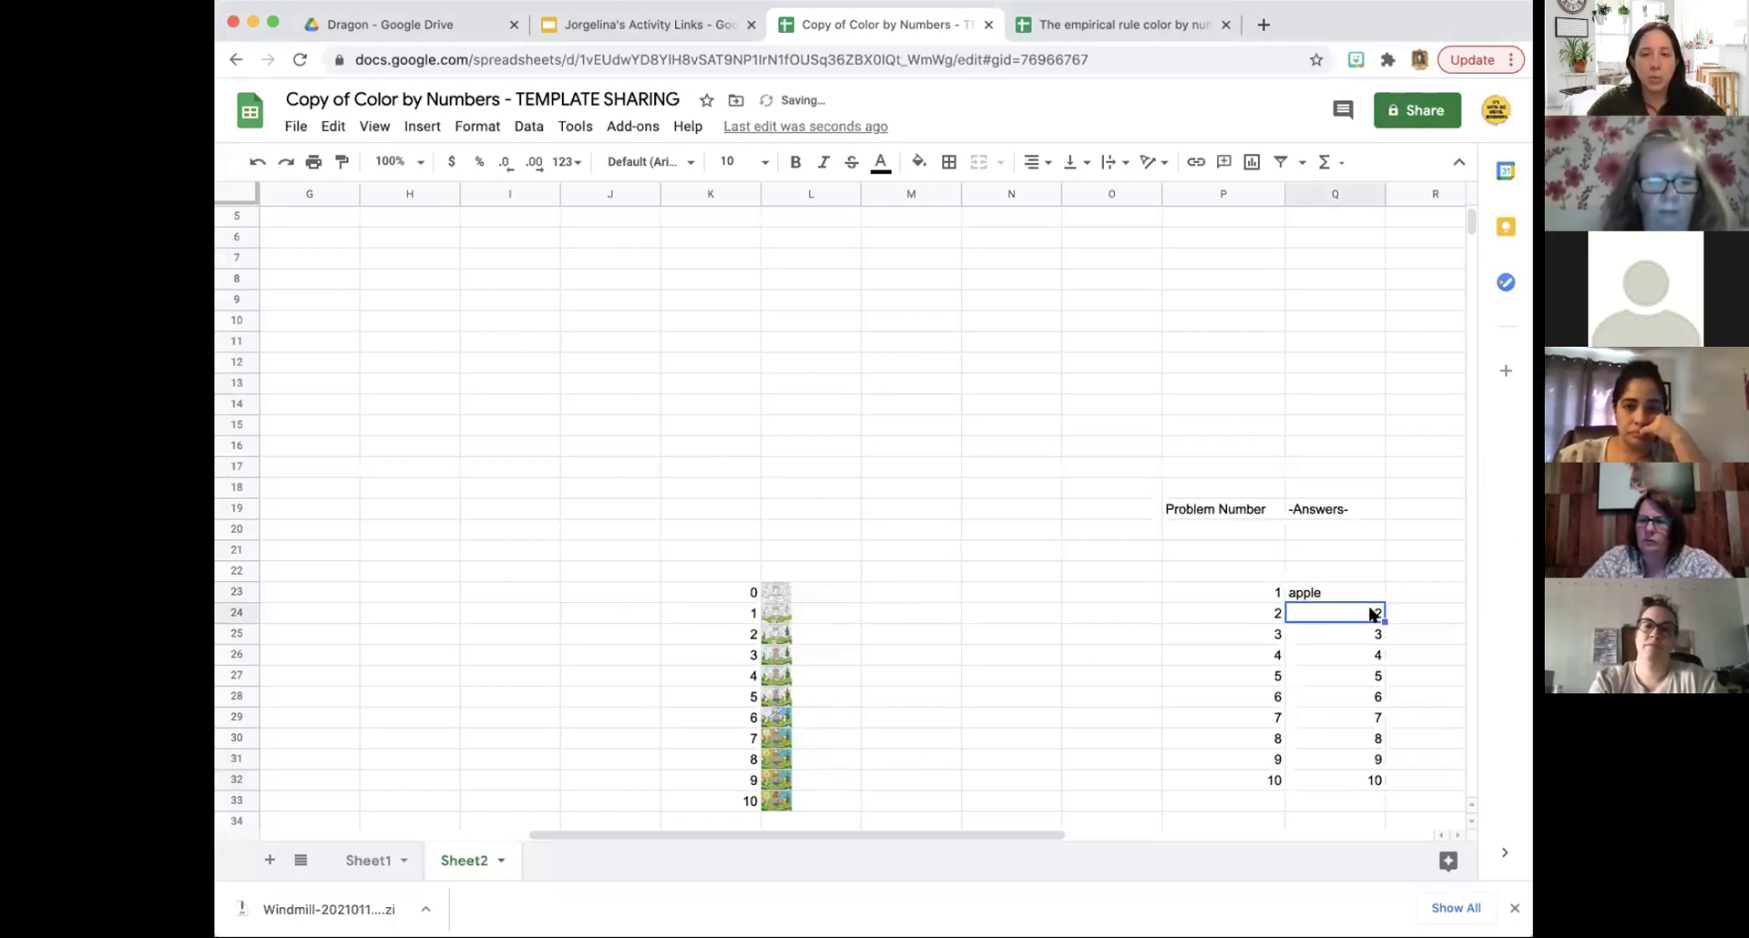
pyautogui.write('fish')
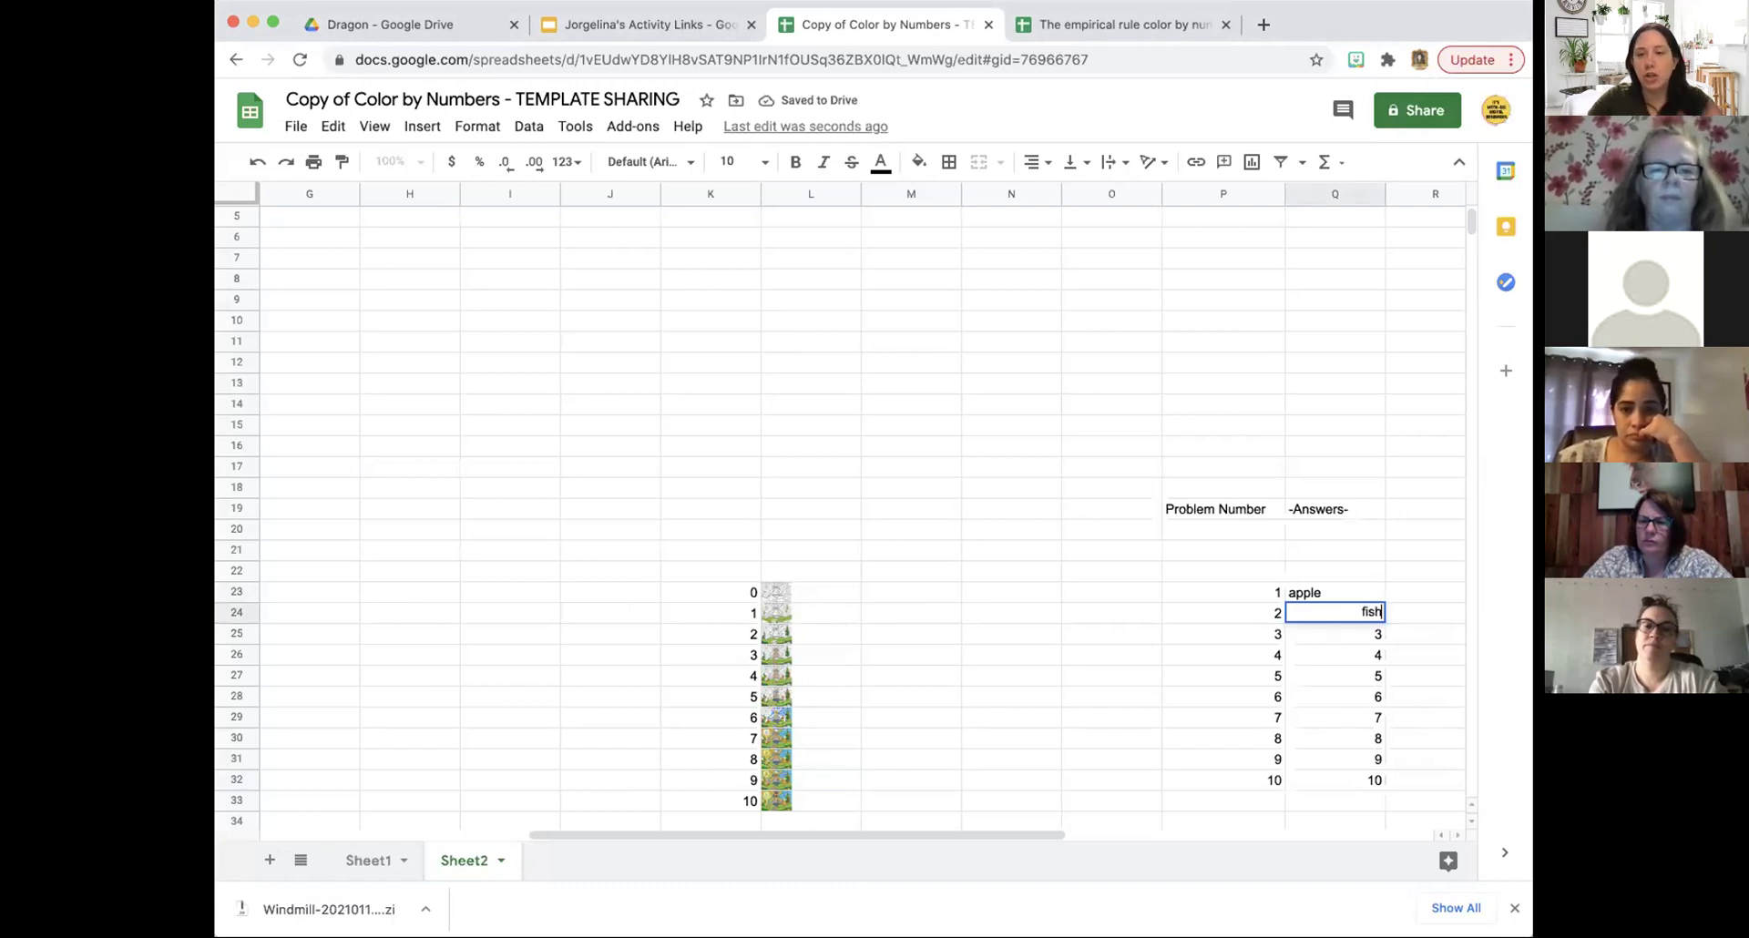
pyautogui.click(1334, 548)
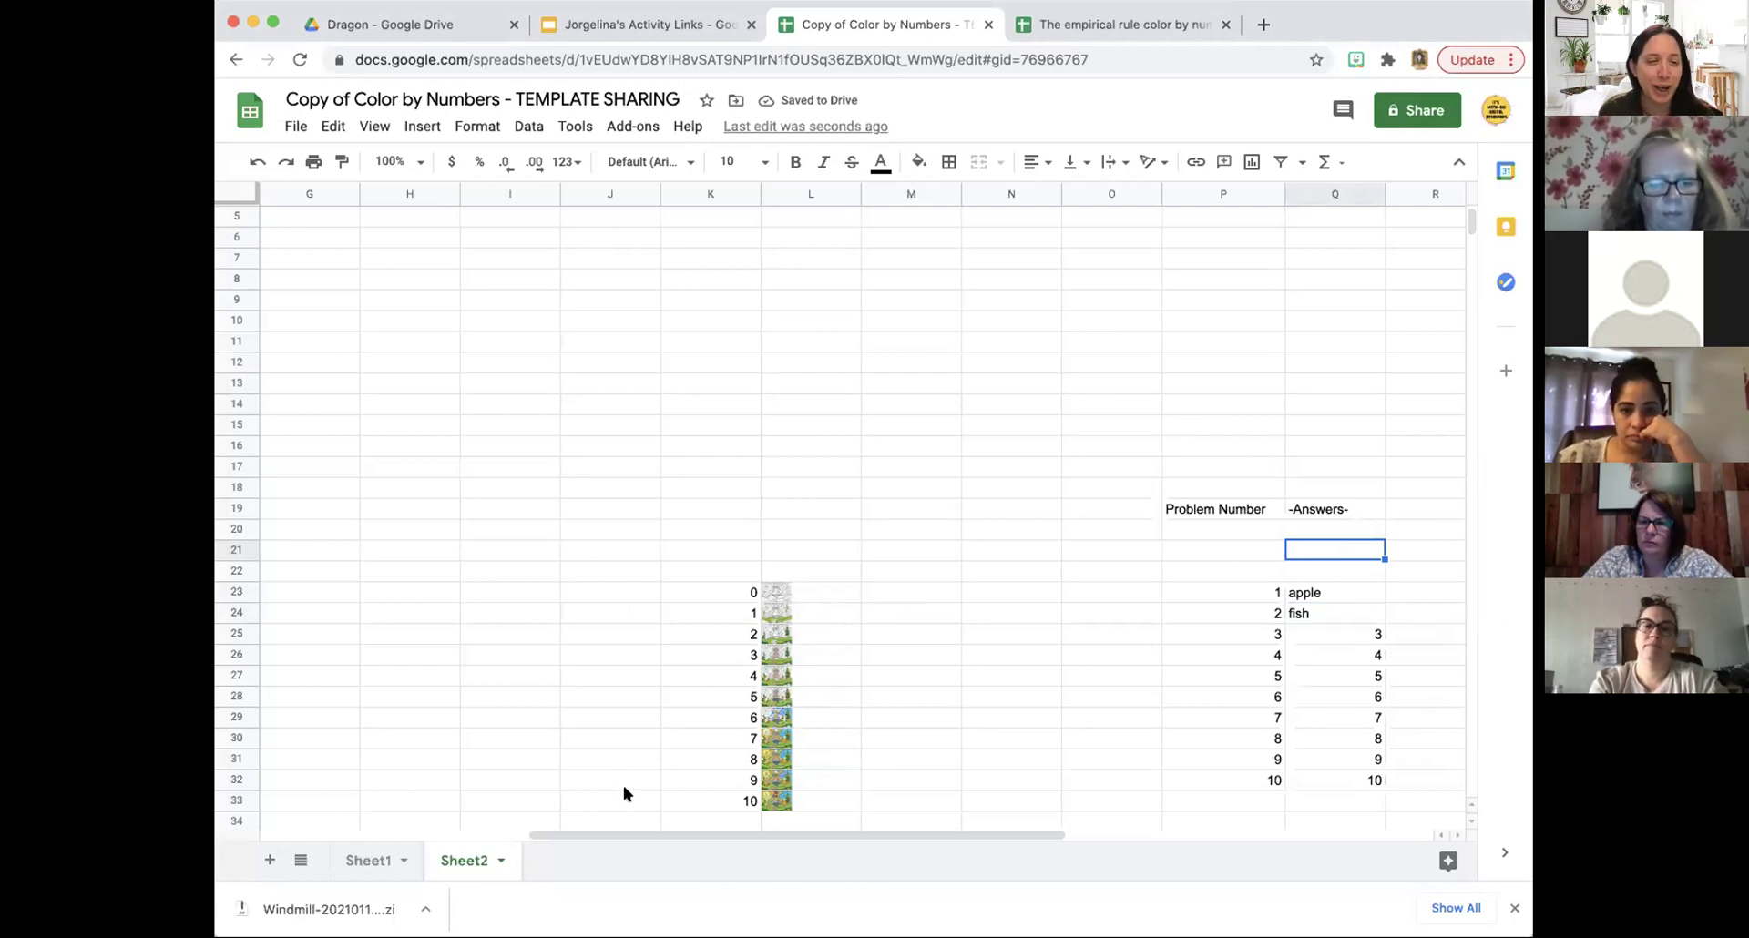
# On Sheet1, enter "apple" as the answer to problem 1 and "fish" as the answer to problem 2.
pyautogui.click(376, 859)
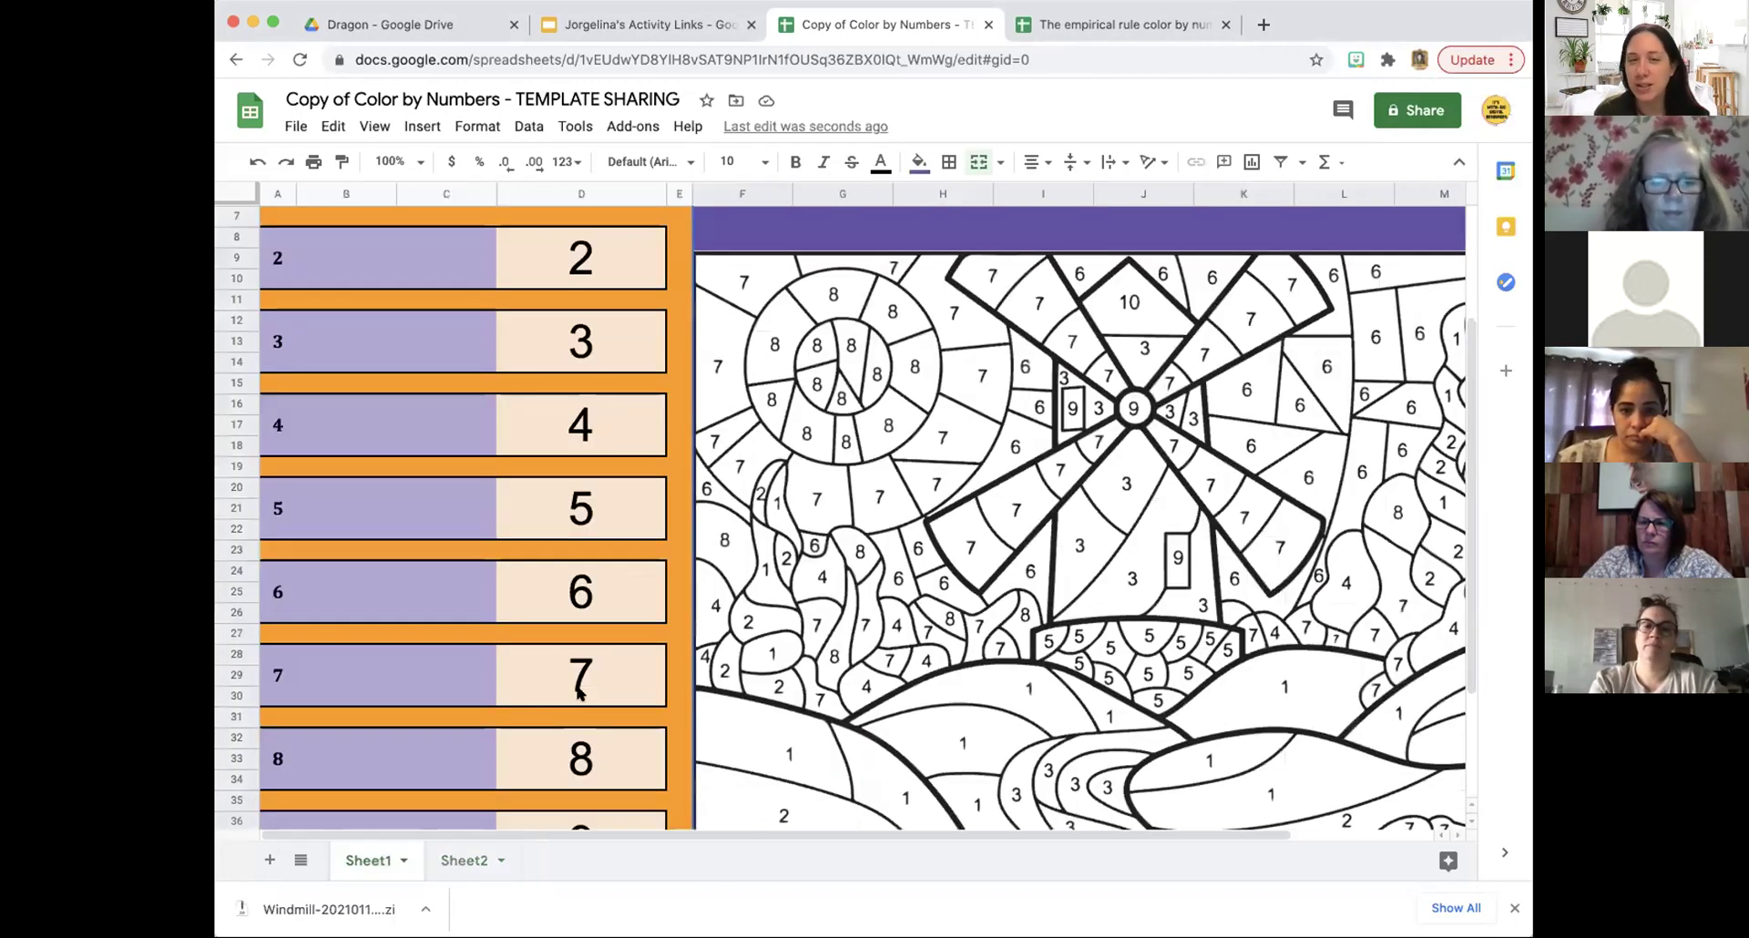
pyautogui.scroll(5, 956, 601)
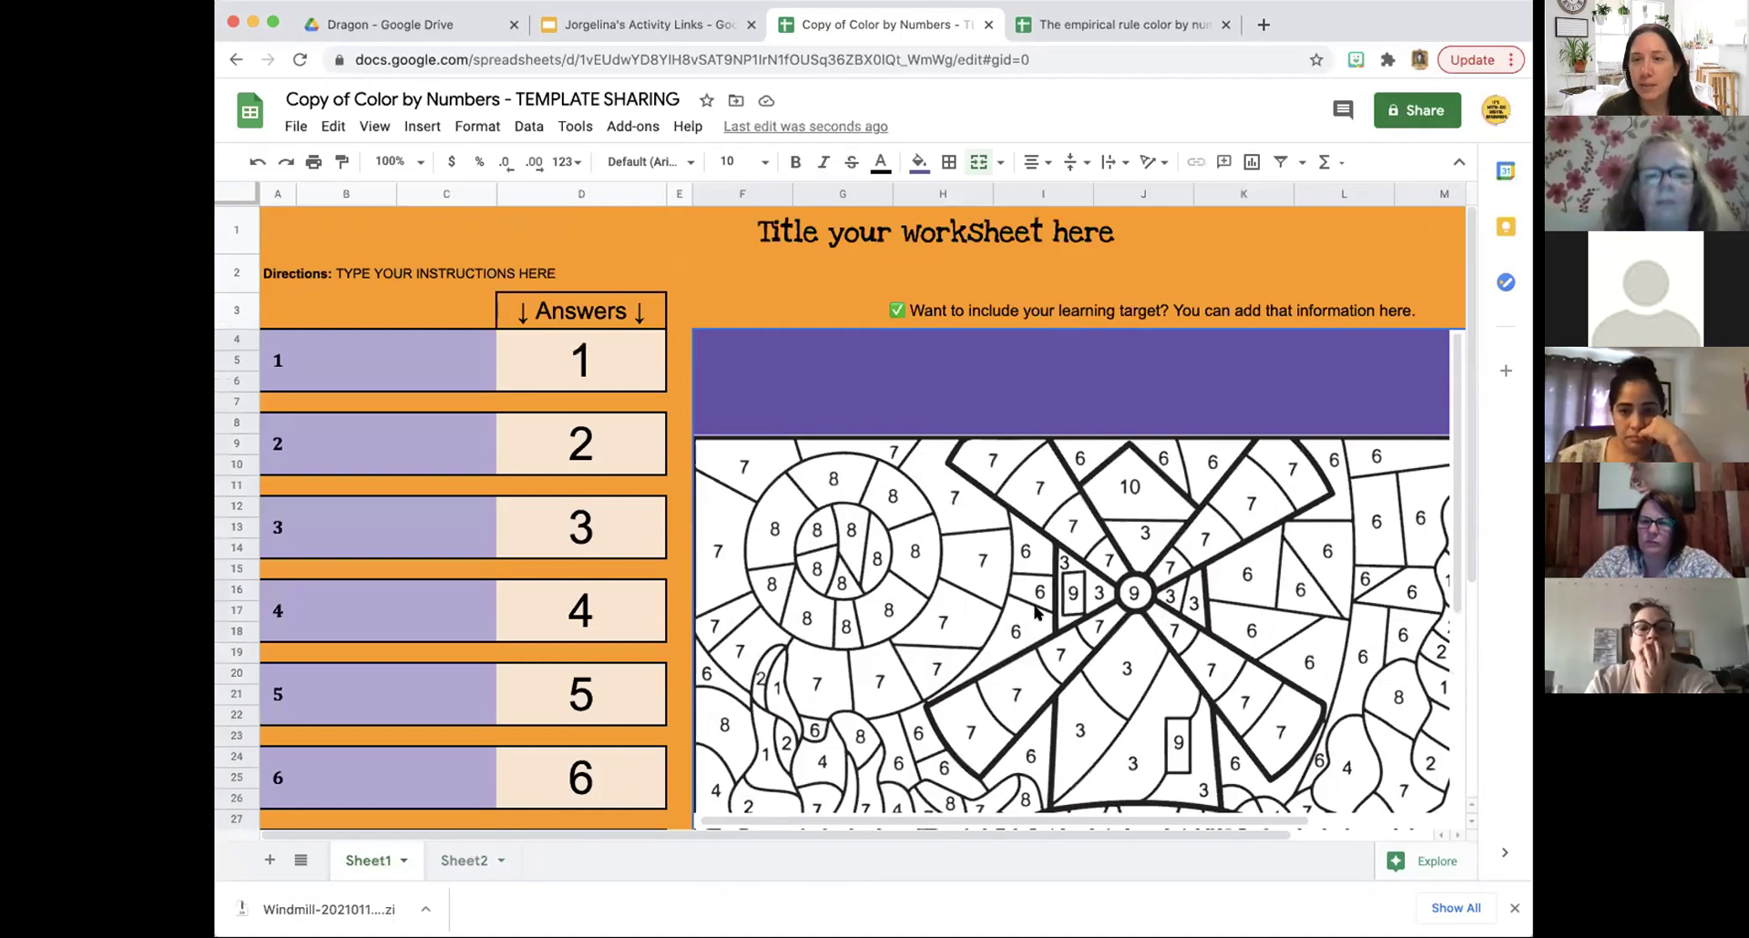
pyautogui.click(610, 381)
pyautogui.write('apple')
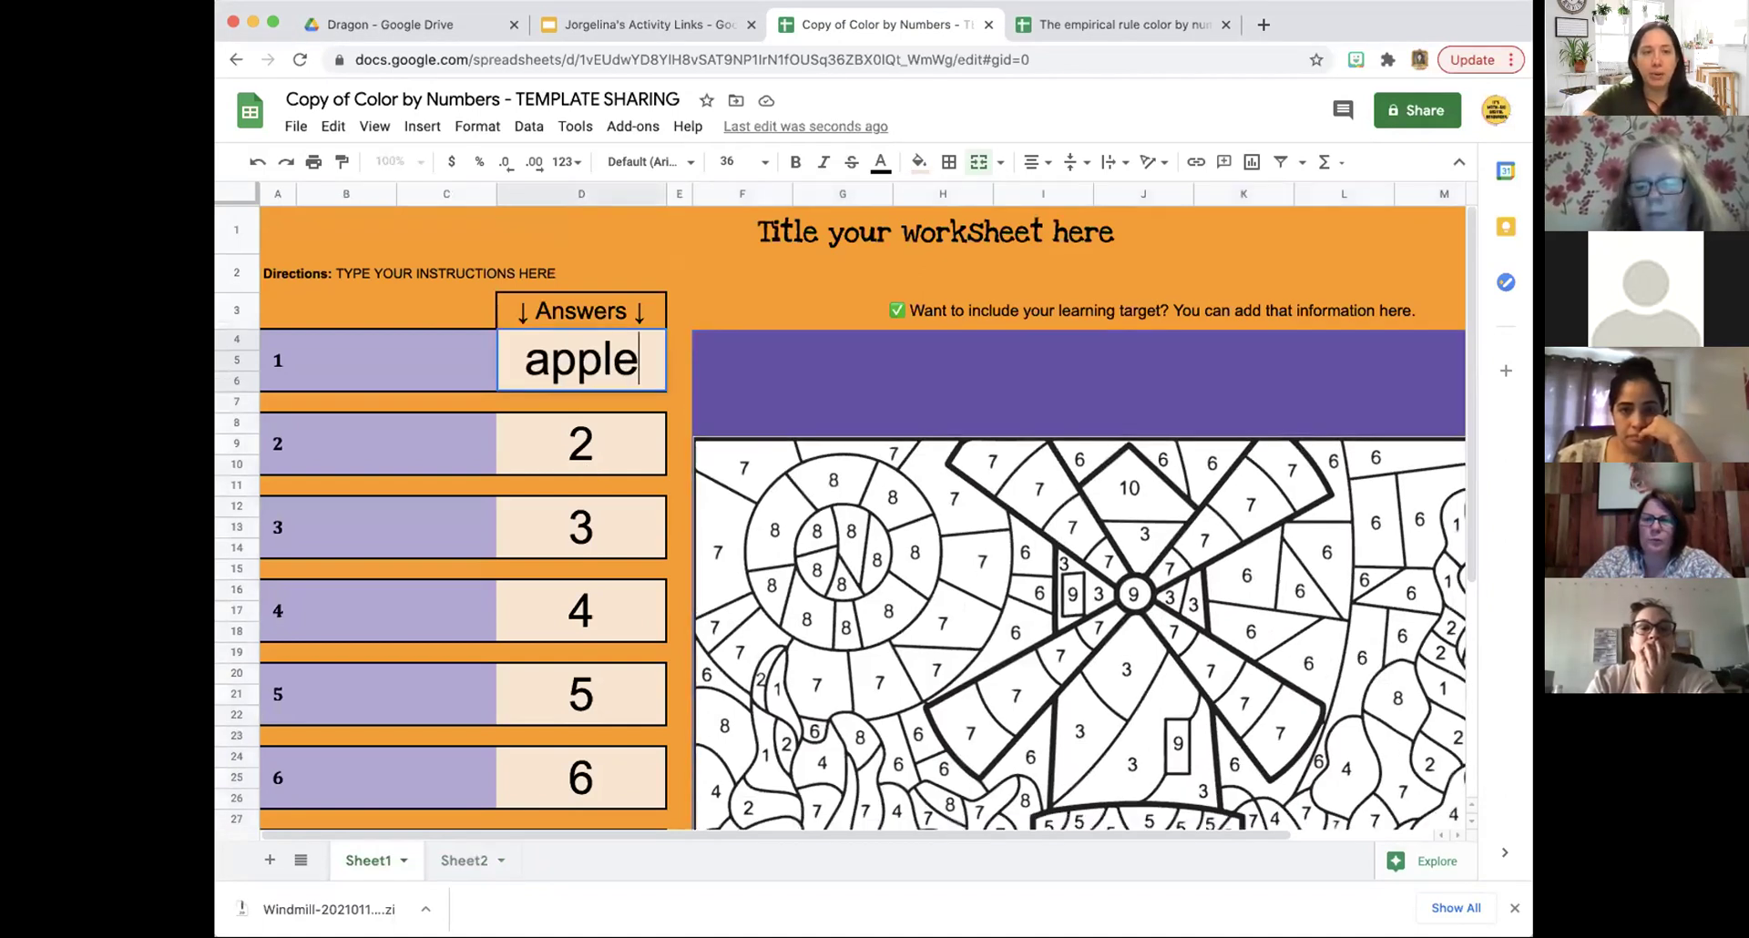
pyautogui.click(598, 446)
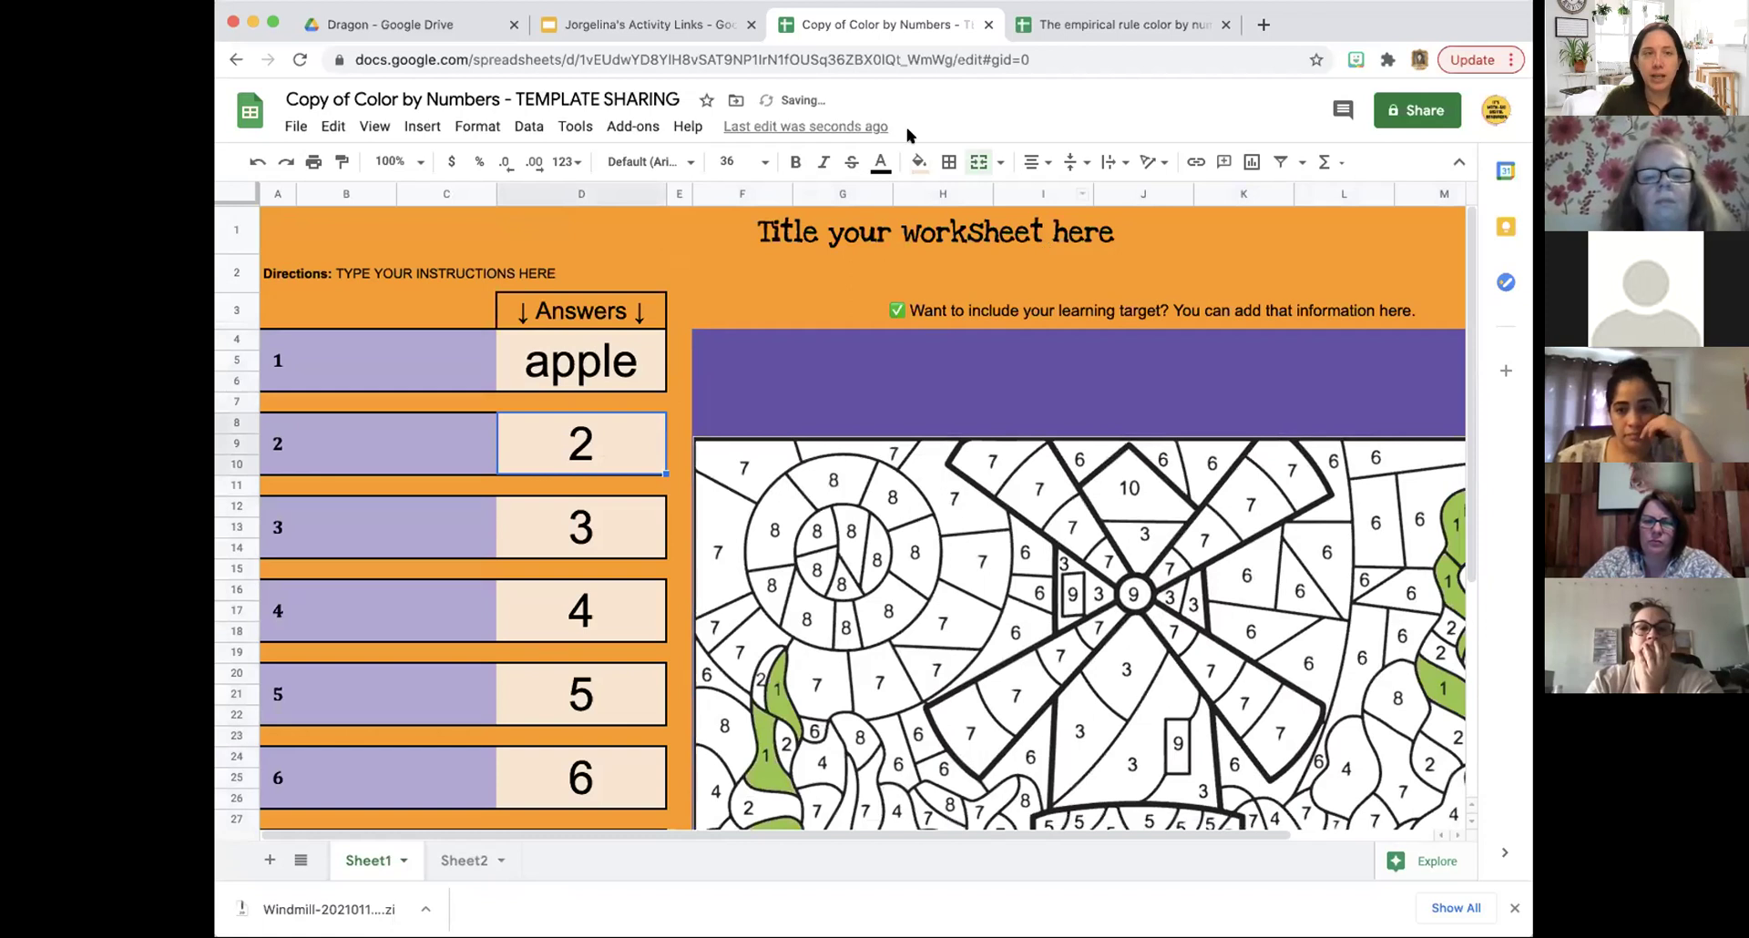
pyautogui.click(271, 19)
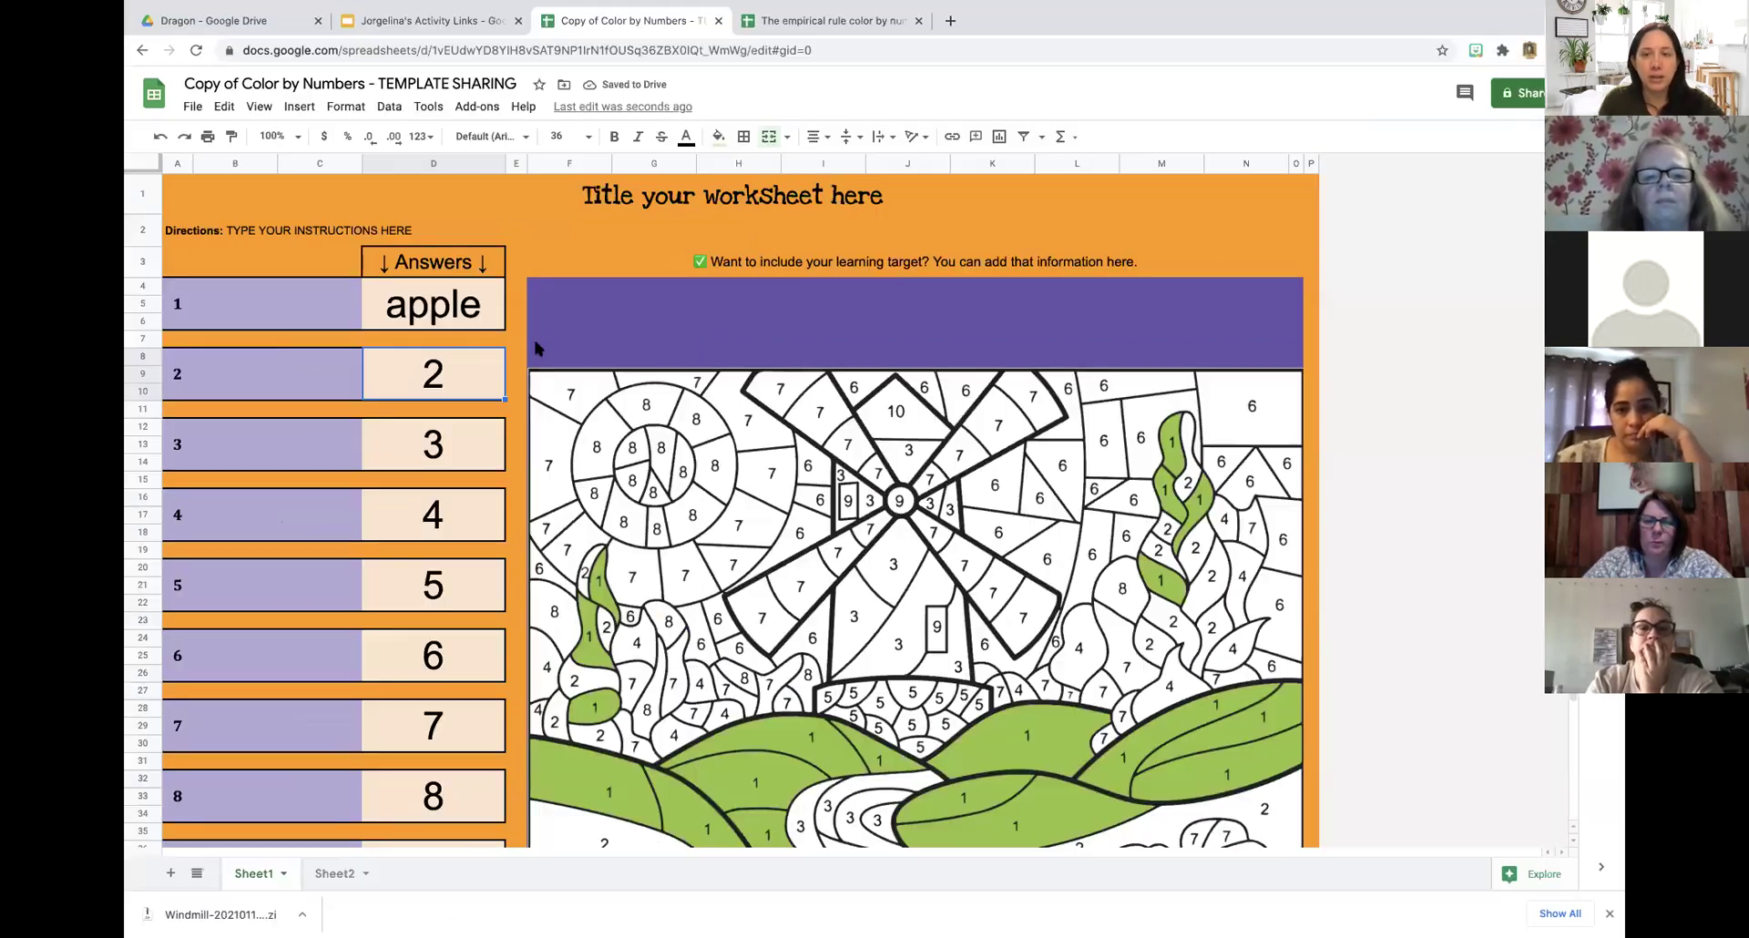
pyautogui.write('fish')
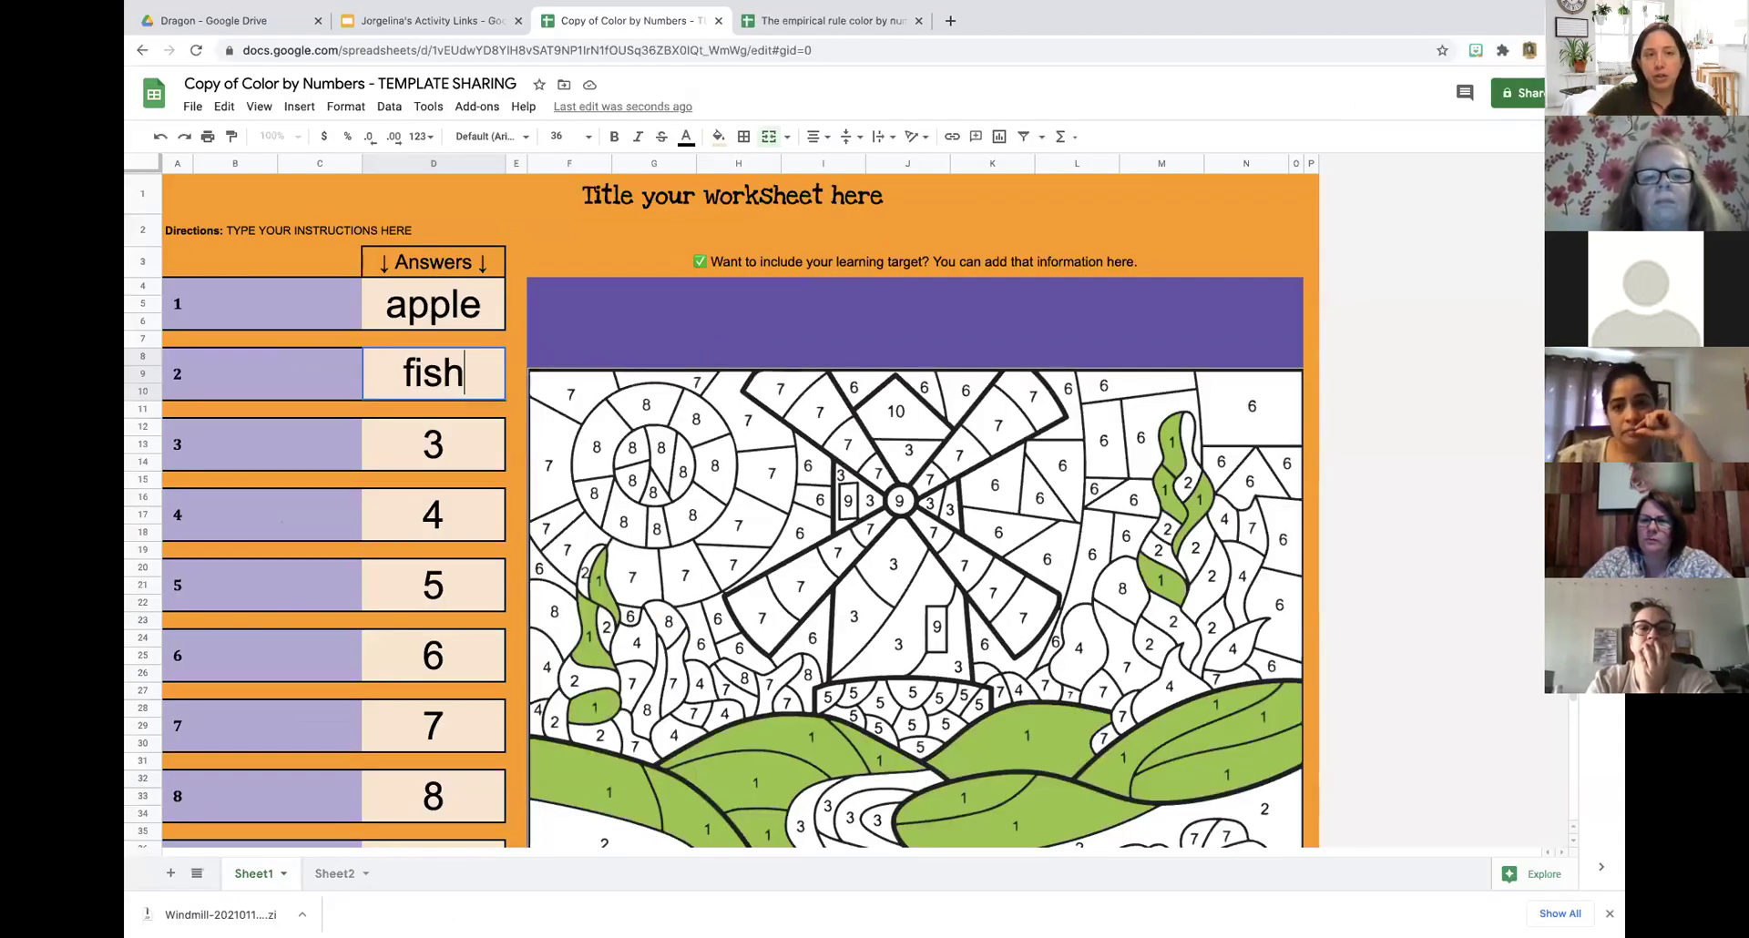
pyautogui.click(692, 515)
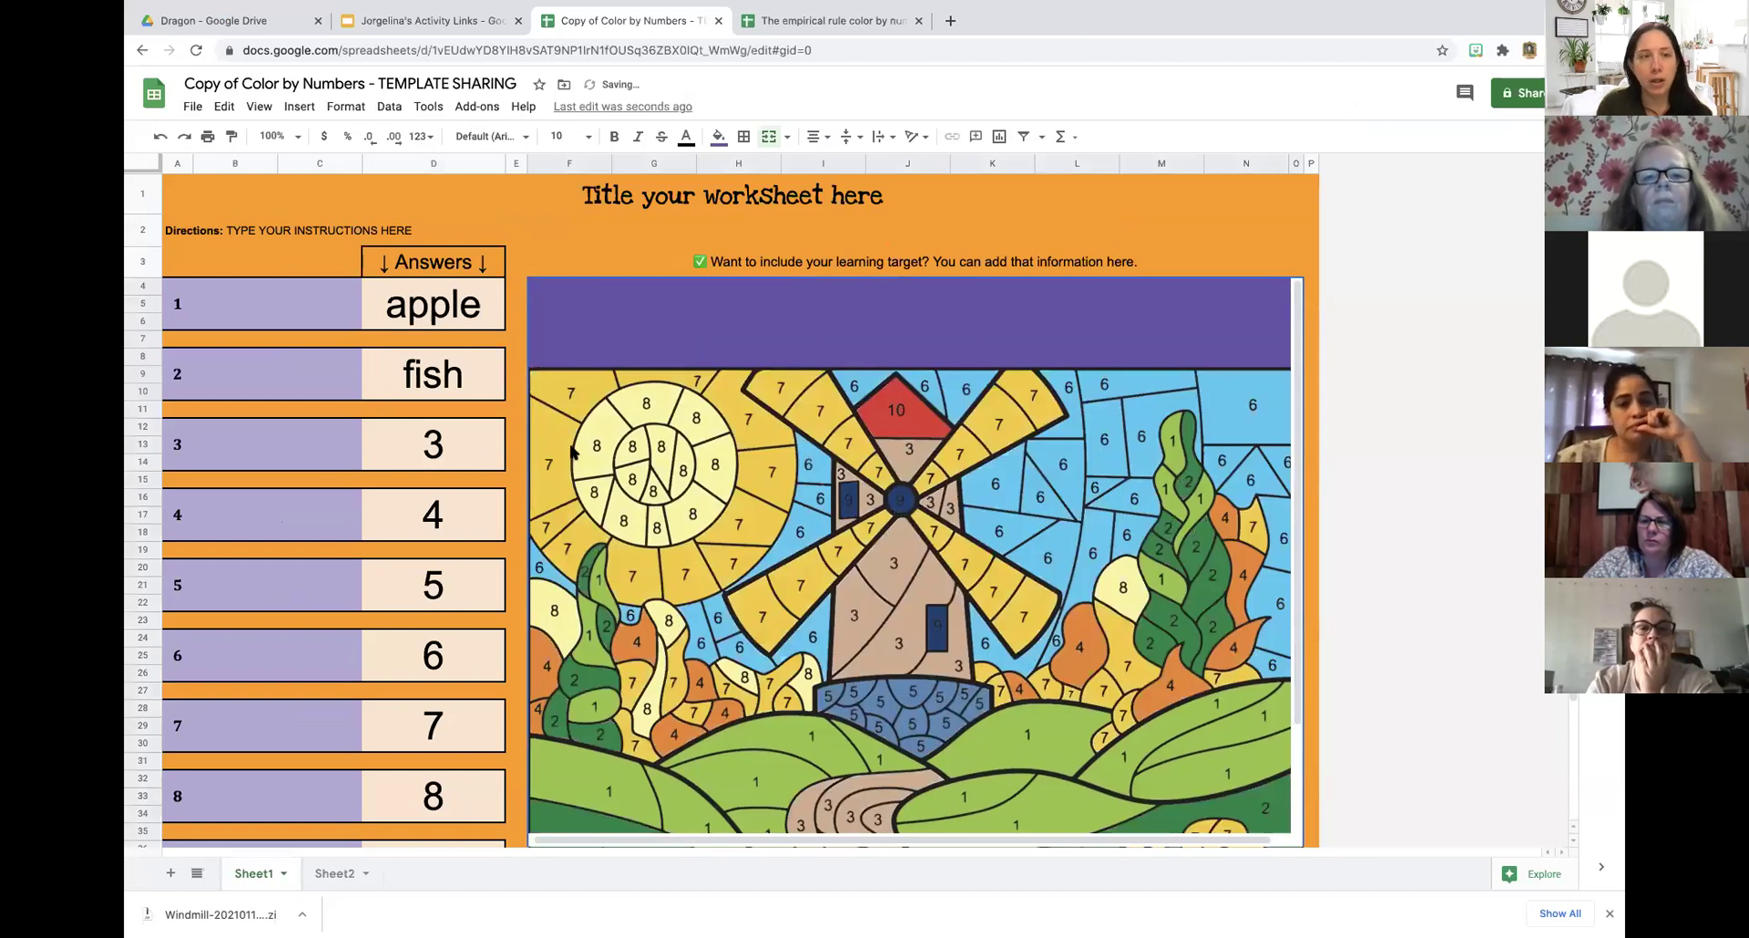
# Clear the answers to problems 3 through 10 in the Answers column of Sheet1.
pyautogui.click(474, 382)
pyautogui.scroll(-2, 471, 447)
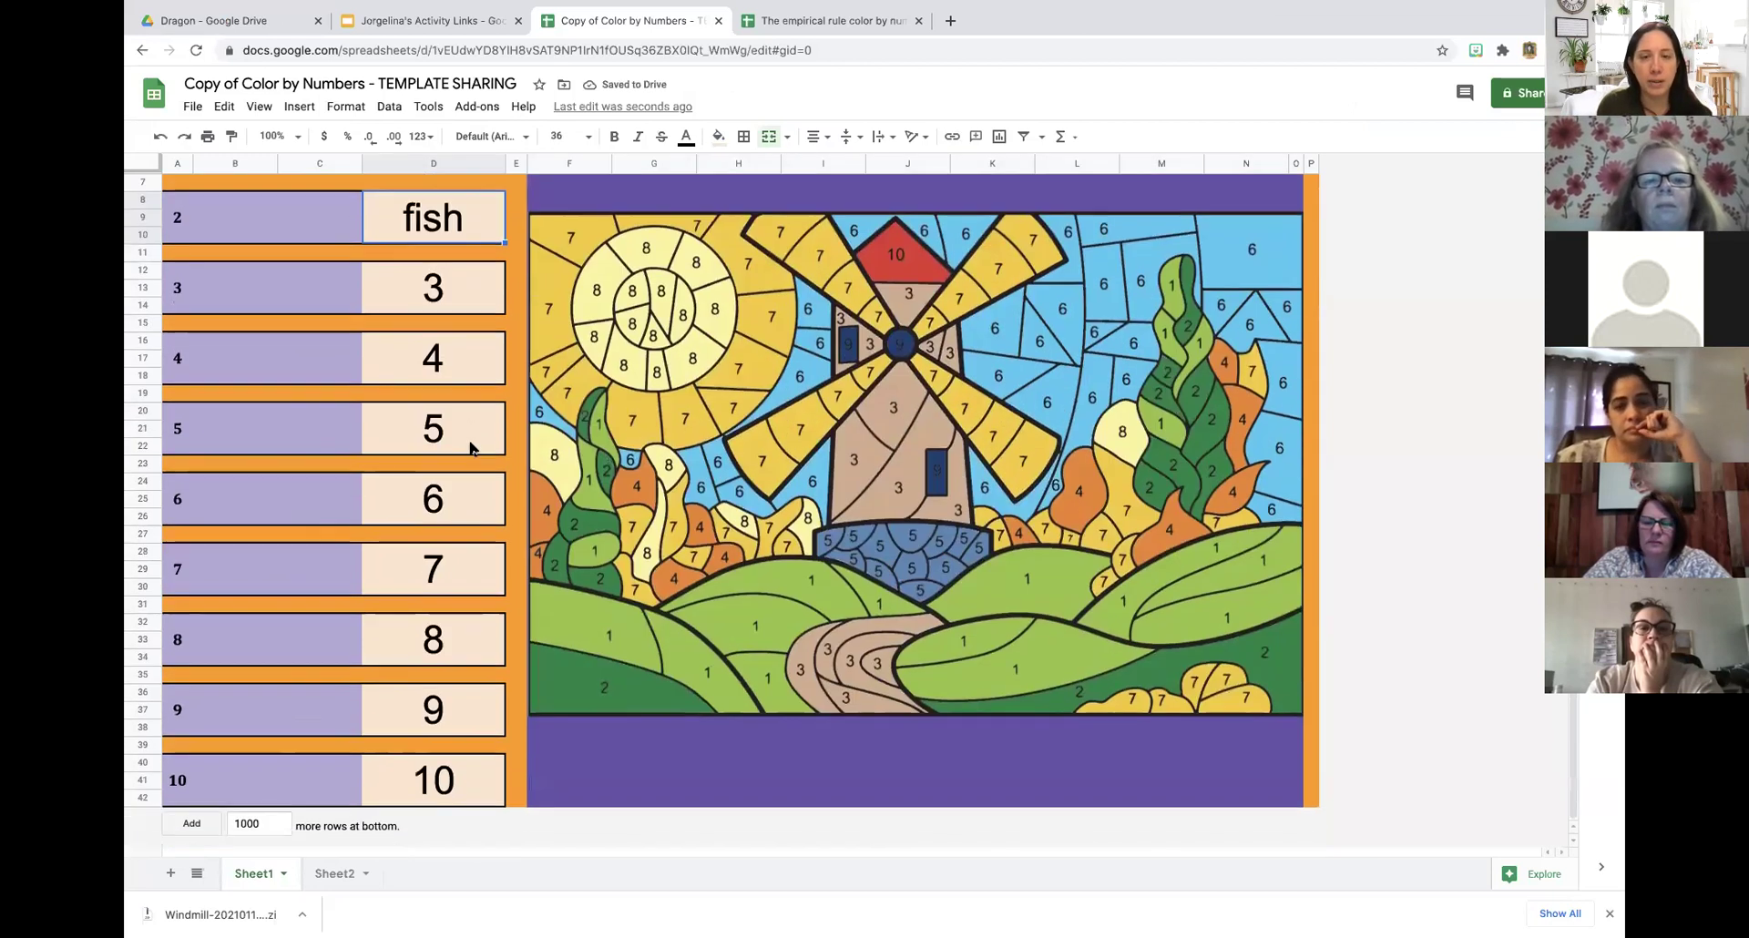
pyautogui.scroll(1, 471, 446)
pyautogui.scroll(-1, 471, 446)
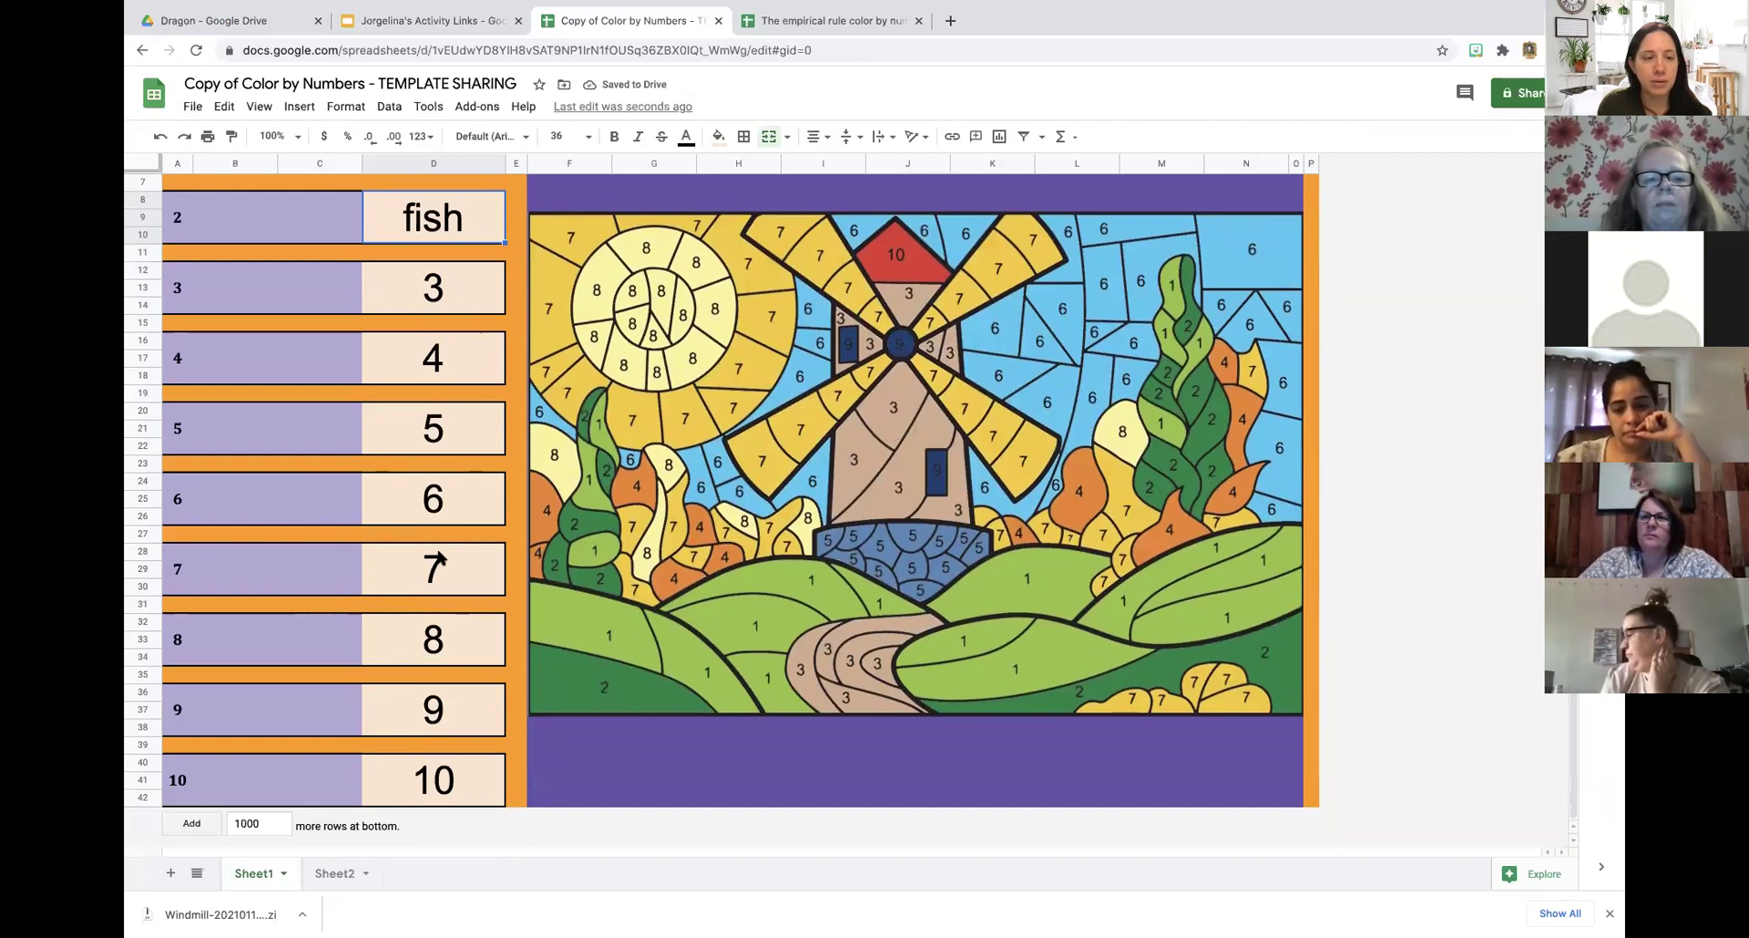
pyautogui.scroll(1, 401, 635)
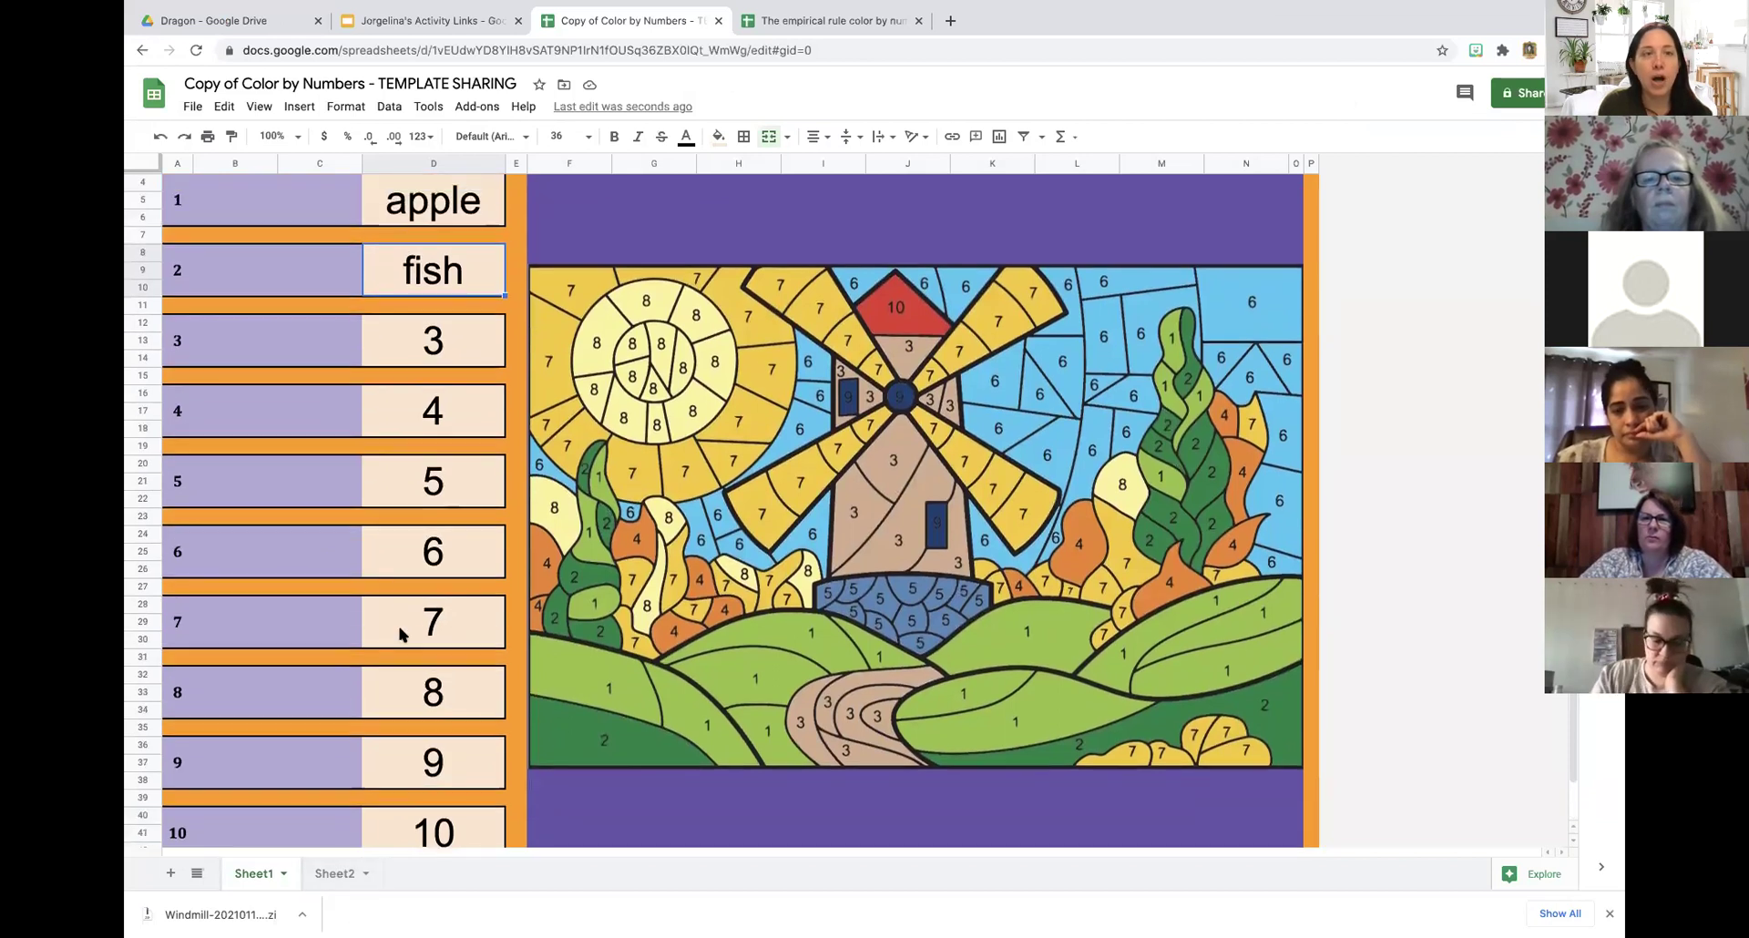
pyautogui.click(476, 344)
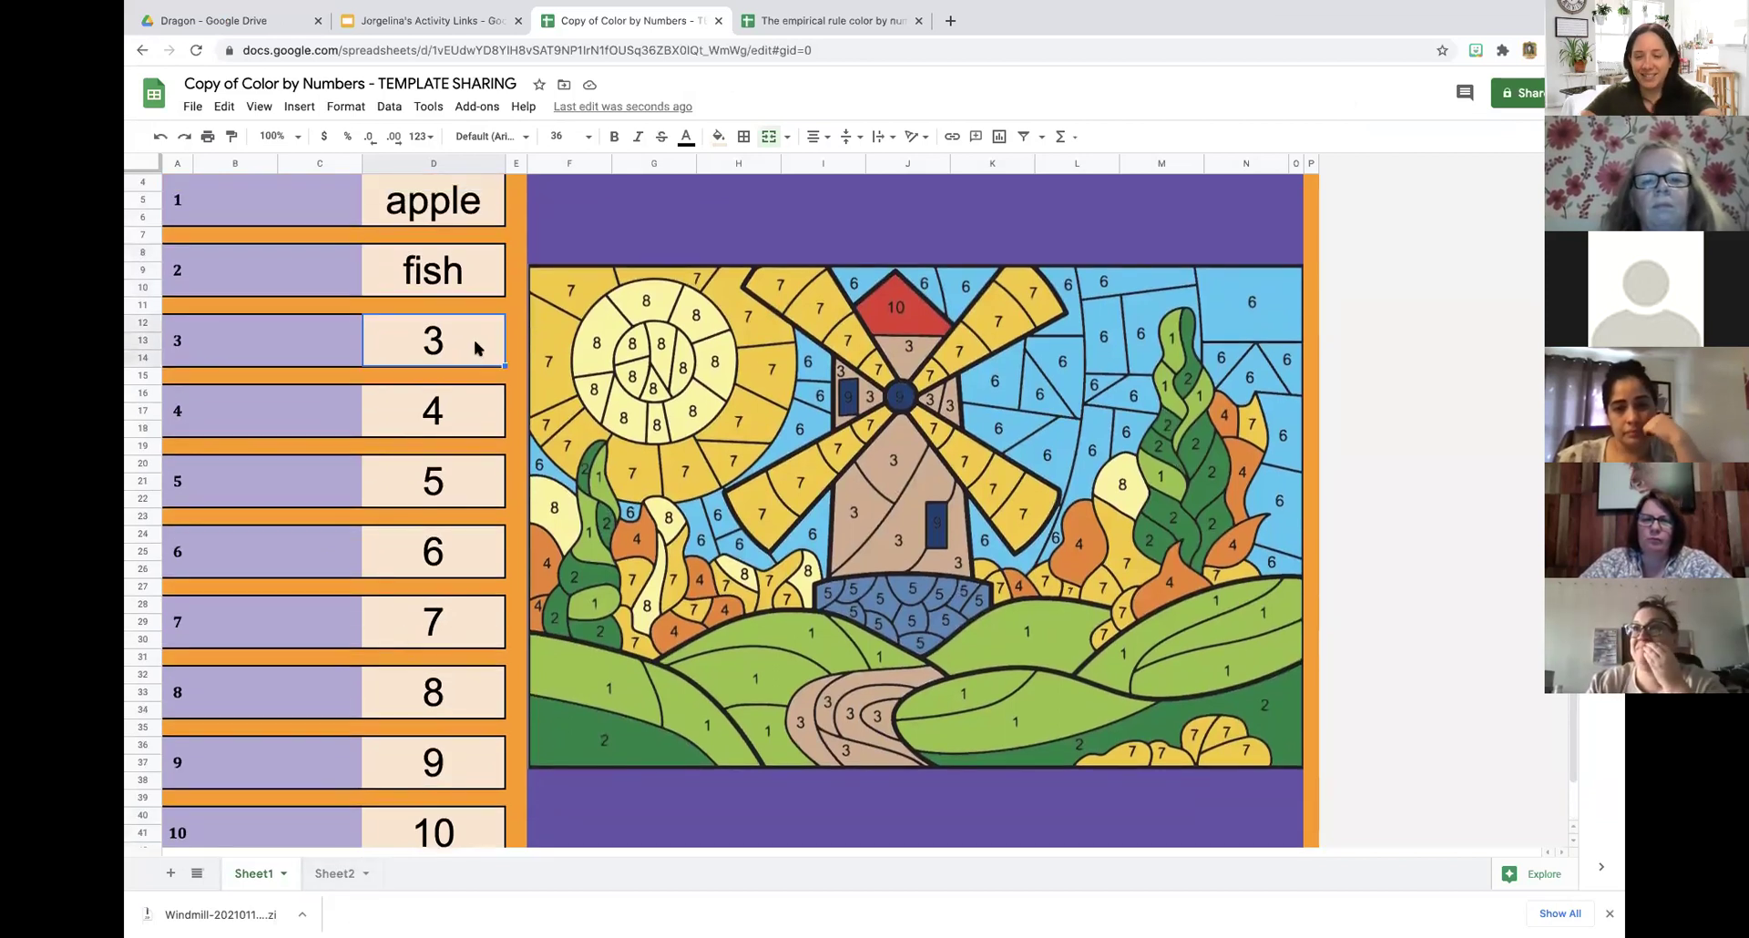
pyautogui.press('Delete')
pyautogui.press('Down')
pyautogui.press('Down')
pyautogui.press('Delete')
pyautogui.press('Down')
pyautogui.press('Down')
pyautogui.press('Delete')
pyautogui.press('Down')
pyautogui.press('Down')
pyautogui.press('Delete')
pyautogui.press('Down')
pyautogui.press('Delete')
pyautogui.press('Down')
pyautogui.press('Down')
pyautogui.press('Delete')
pyautogui.press('Down')
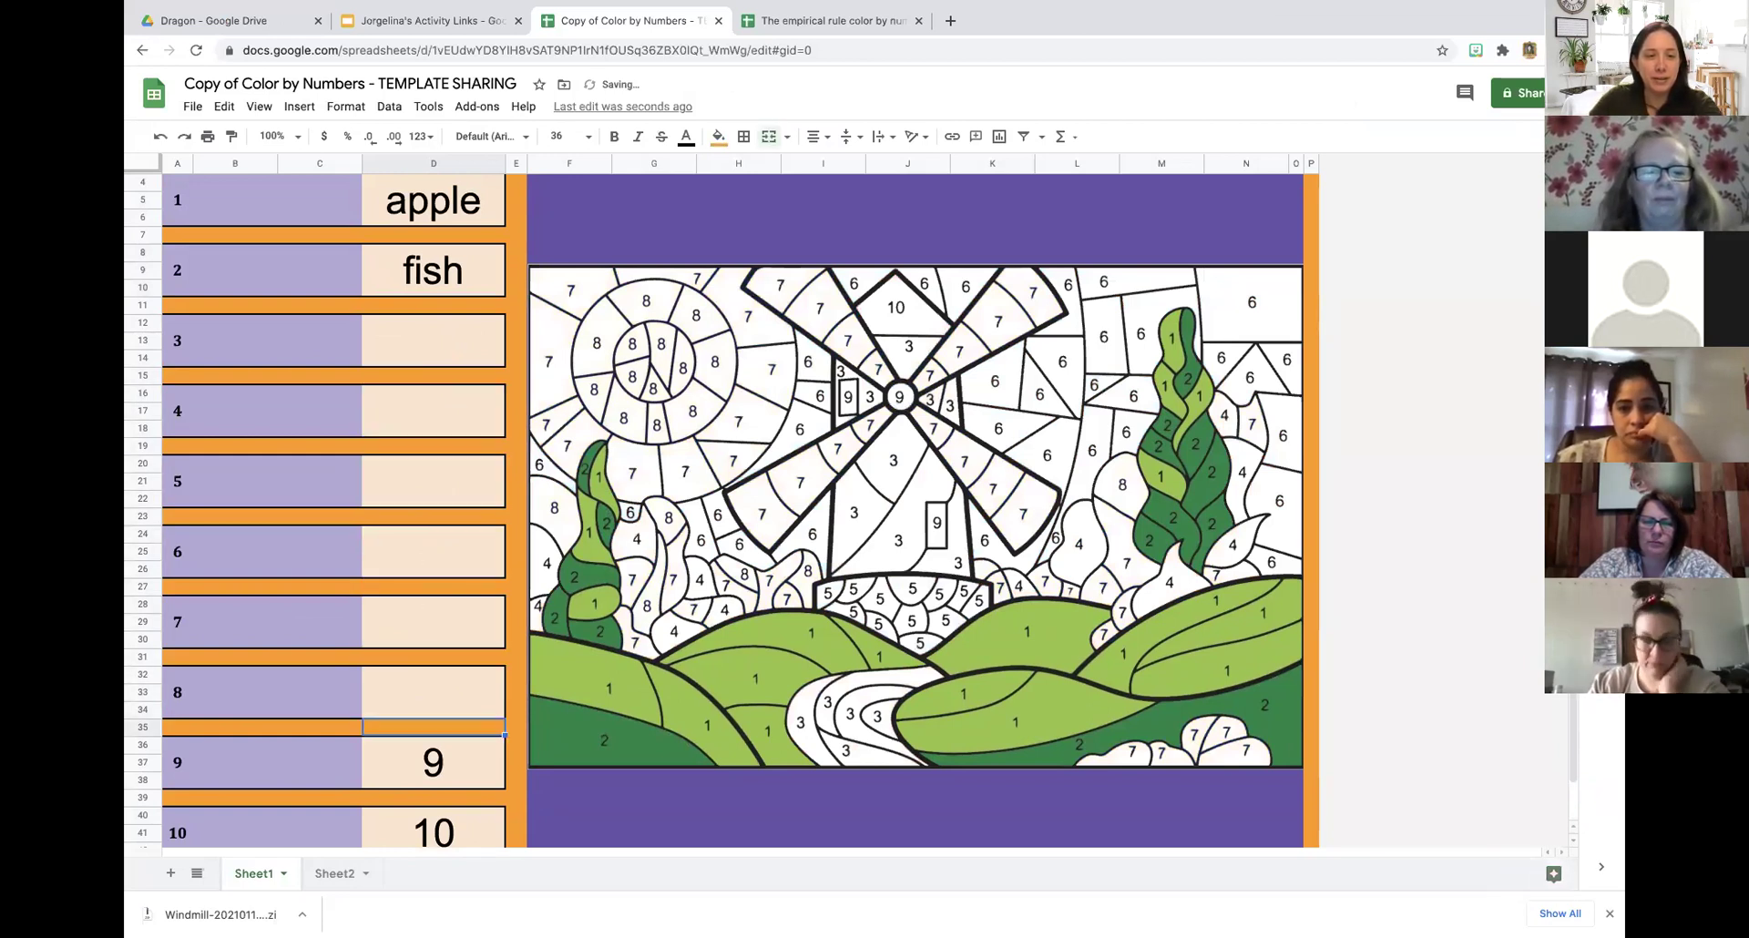
pyautogui.press('Down')
pyautogui.press('Delete')
pyautogui.press('Down')
pyautogui.press('Down')
pyautogui.press('Delete')
pyautogui.press('Up')
pyautogui.press('Up')
pyautogui.press('Up')
pyautogui.press('Up')
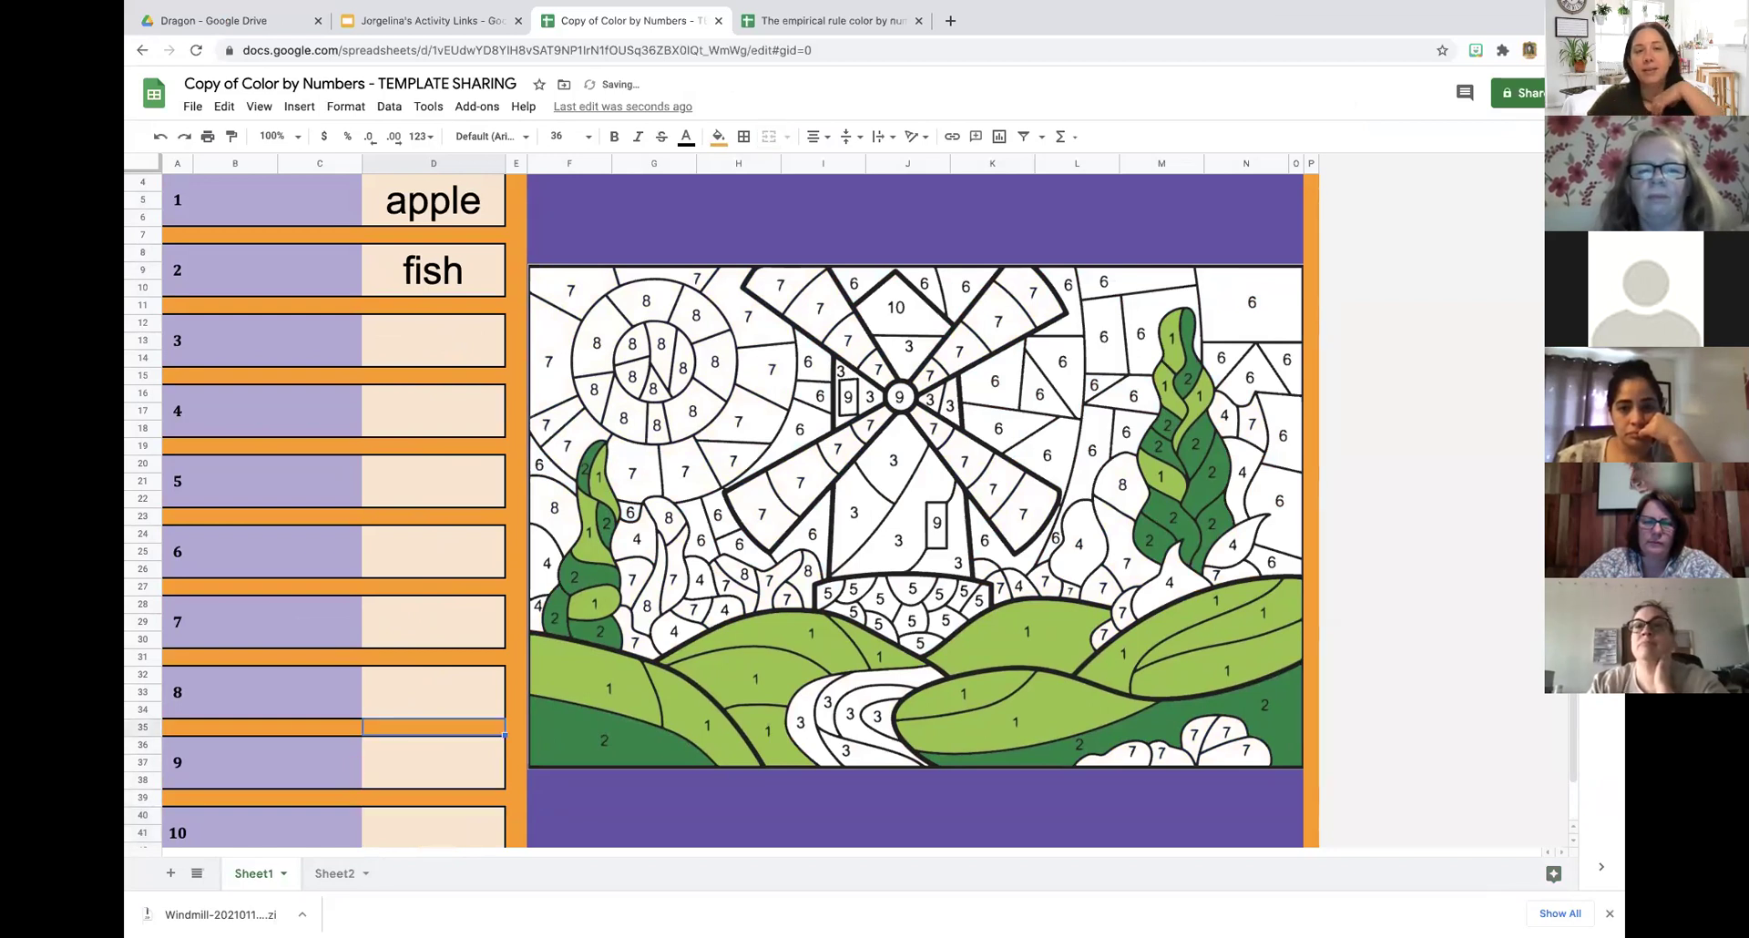
pyautogui.press('Up')
# Enter 4 as the answer to problem 4 on Sheet1.
pyautogui.scroll(3, 747, 376)
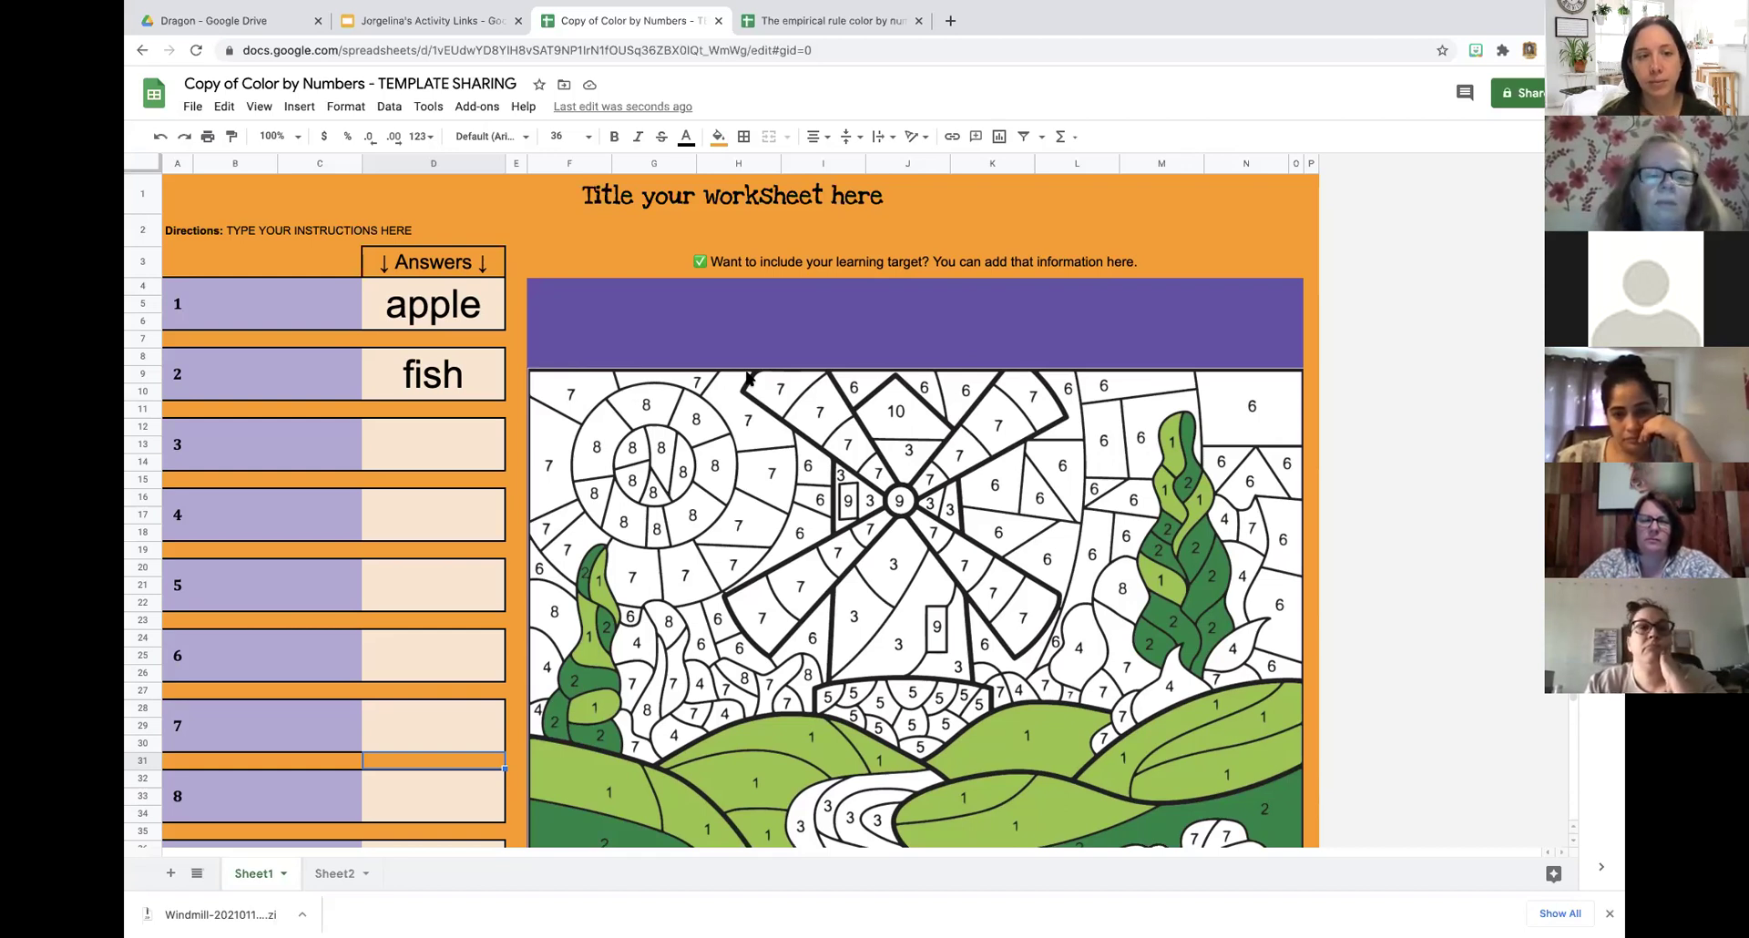
pyautogui.click(472, 514)
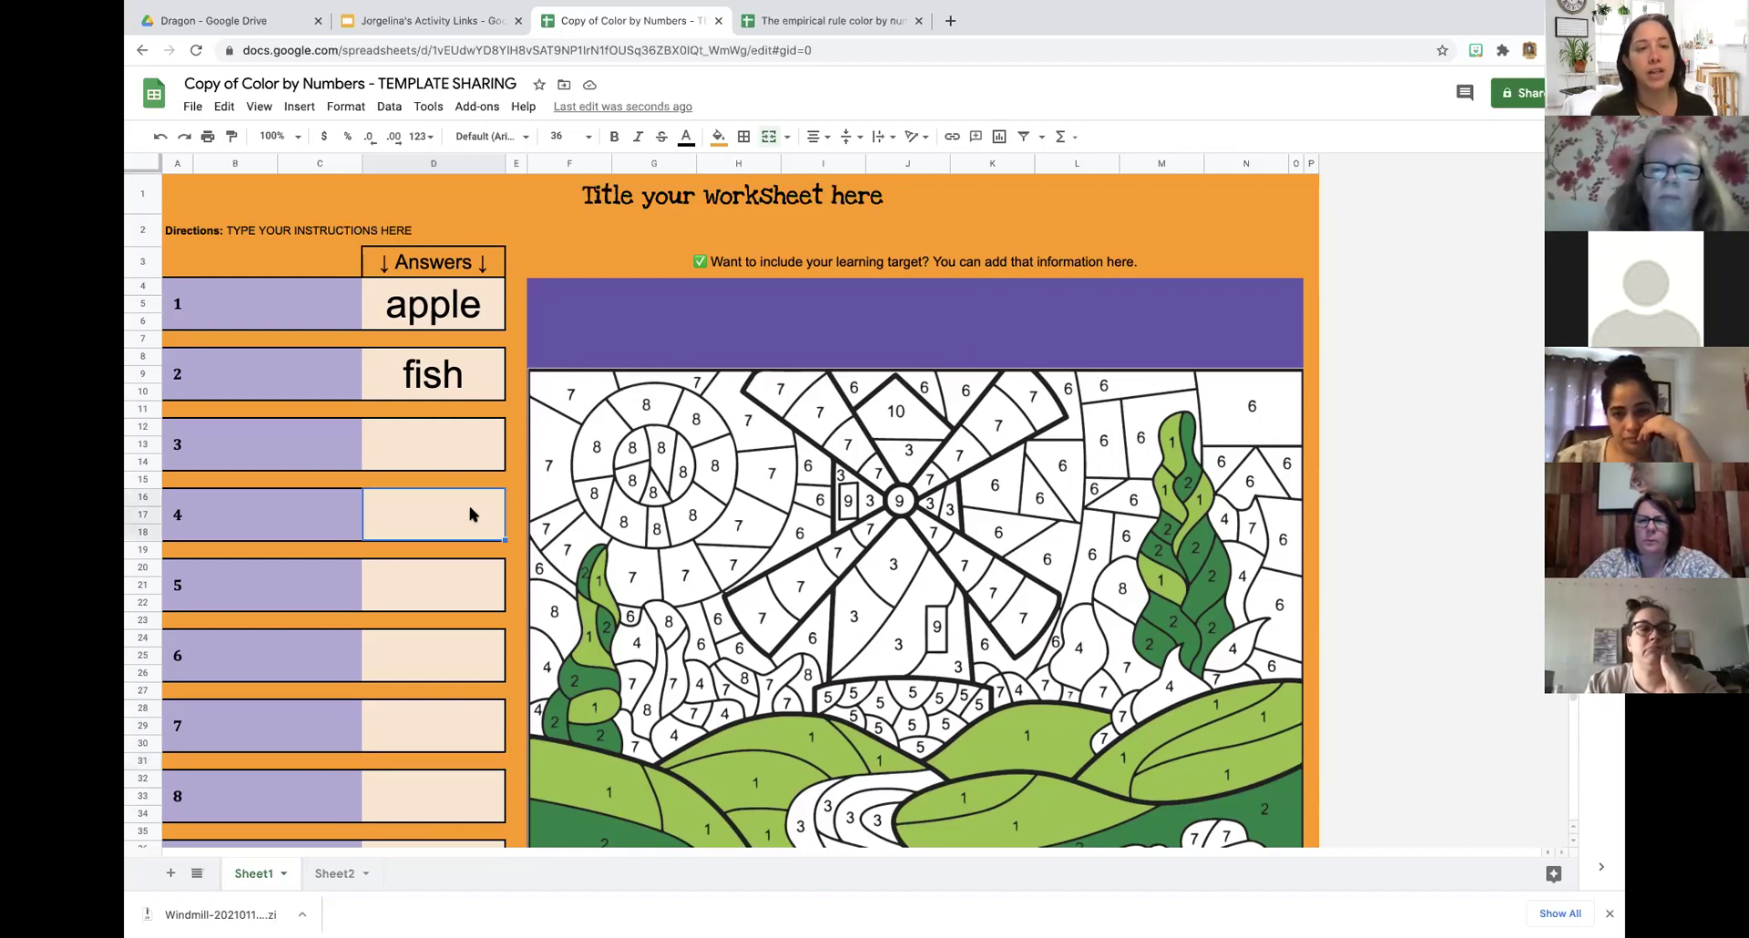
pyautogui.write('4')
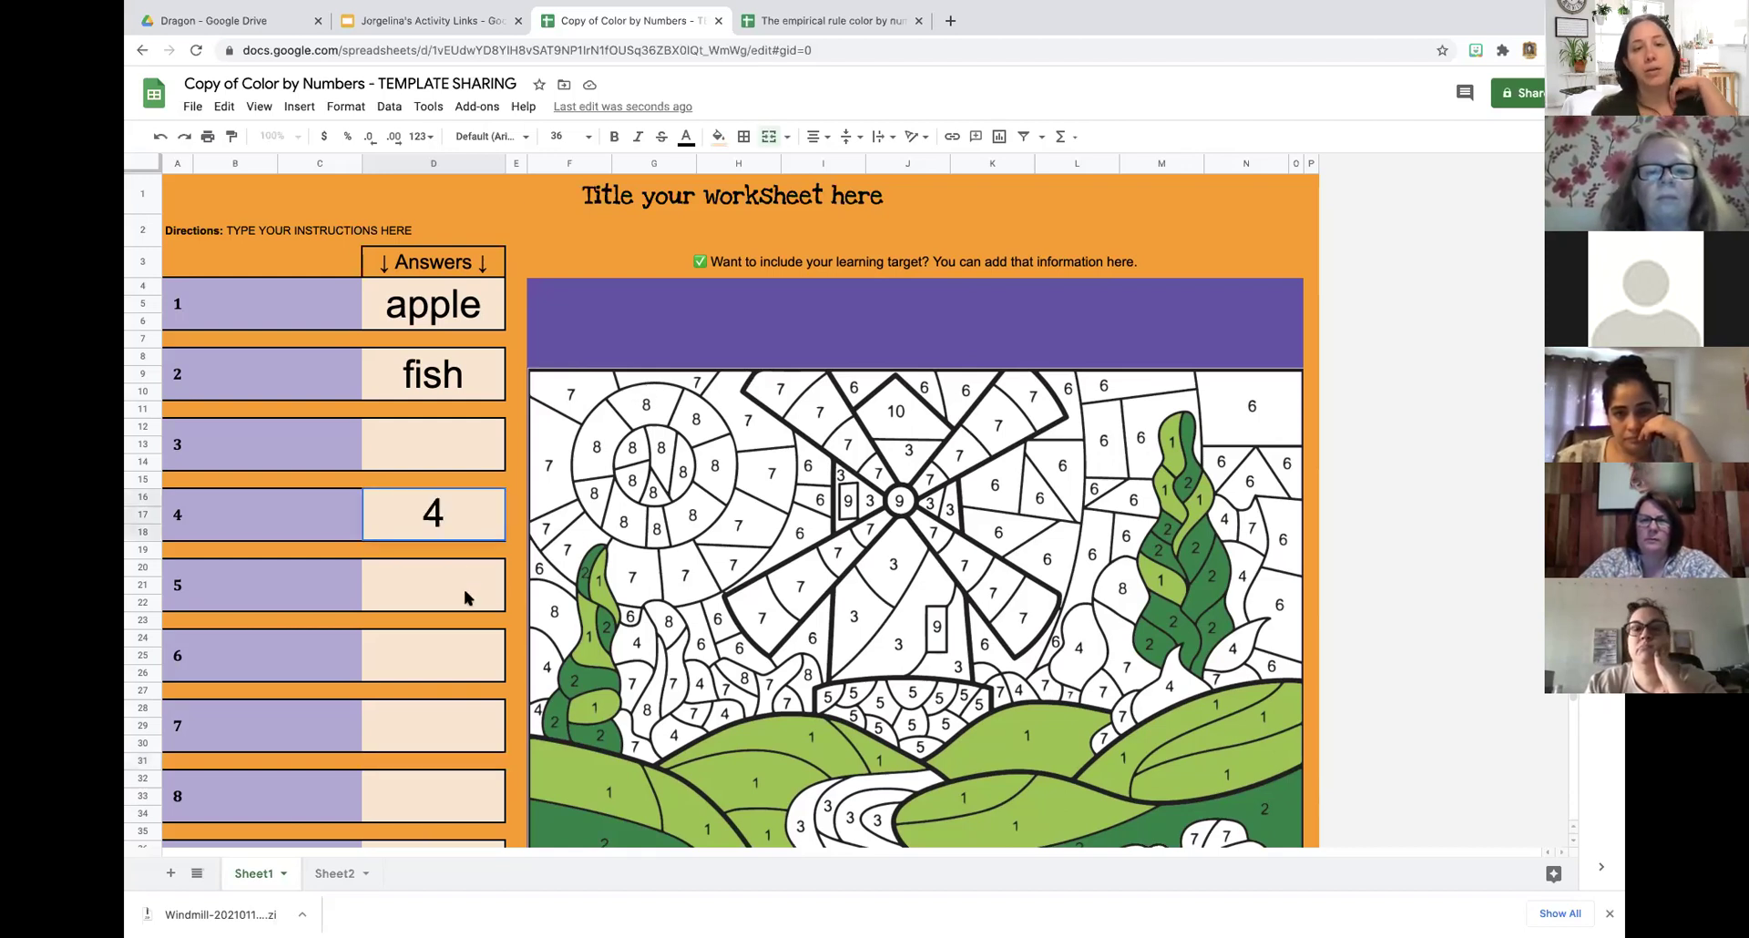
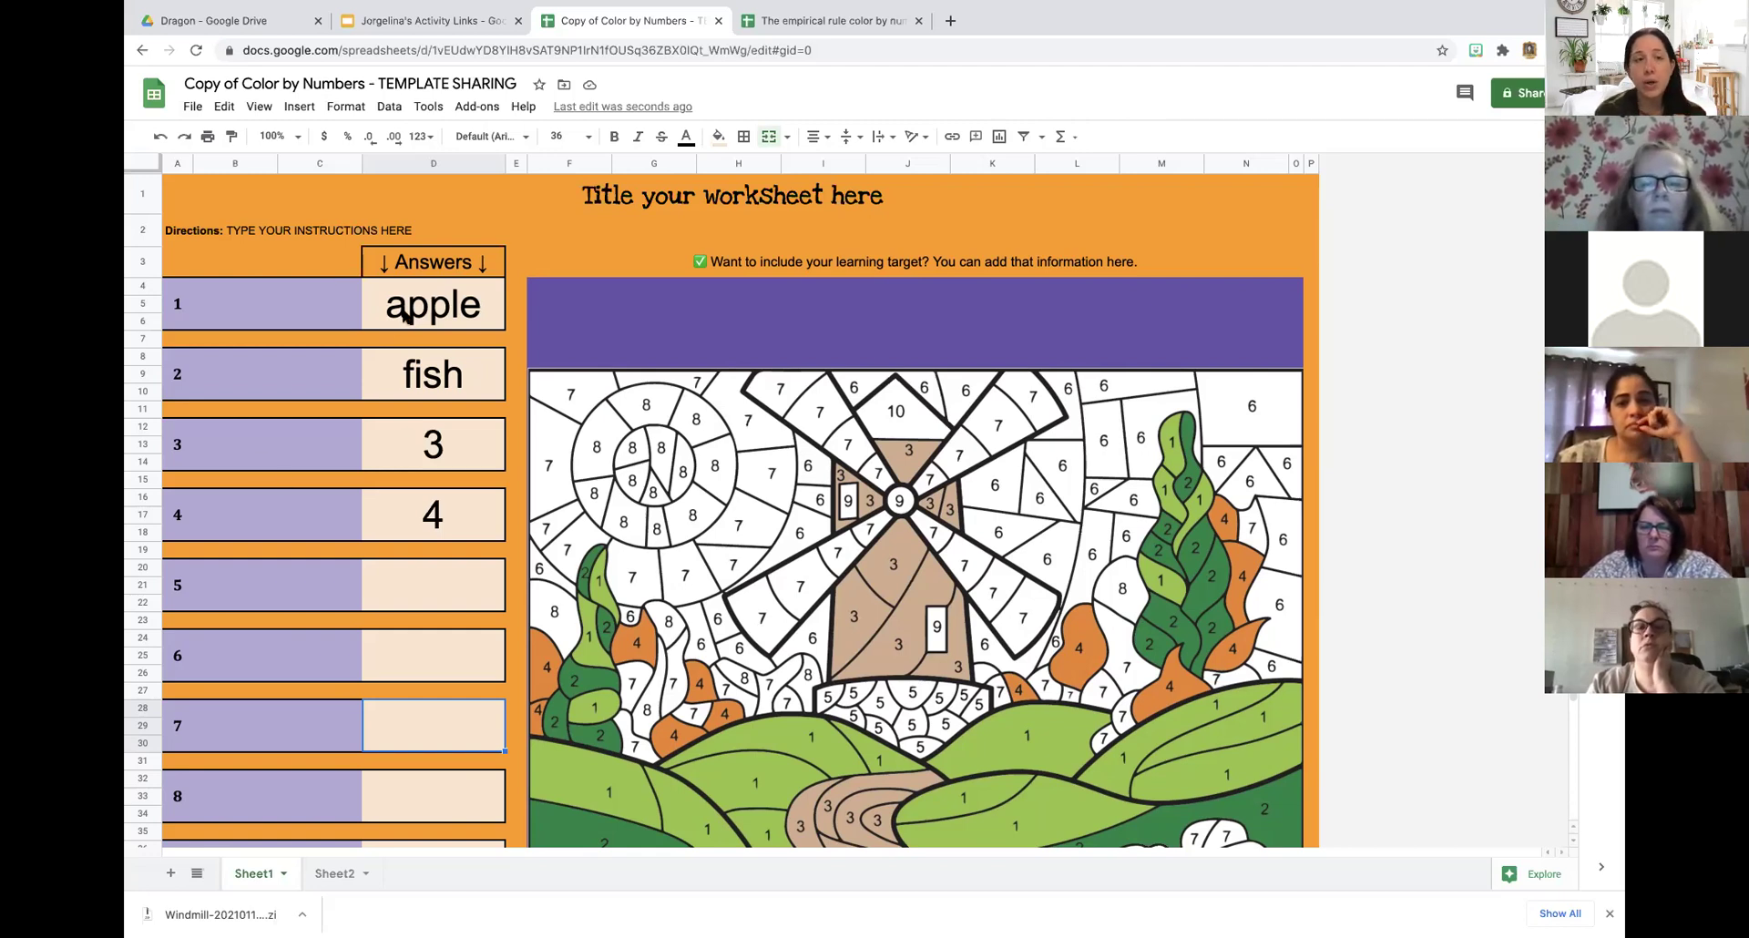
# Add a conditional format to problem 1's answer cell that fills it dark green when the text is exactly "apple".
pyautogui.click(485, 306)
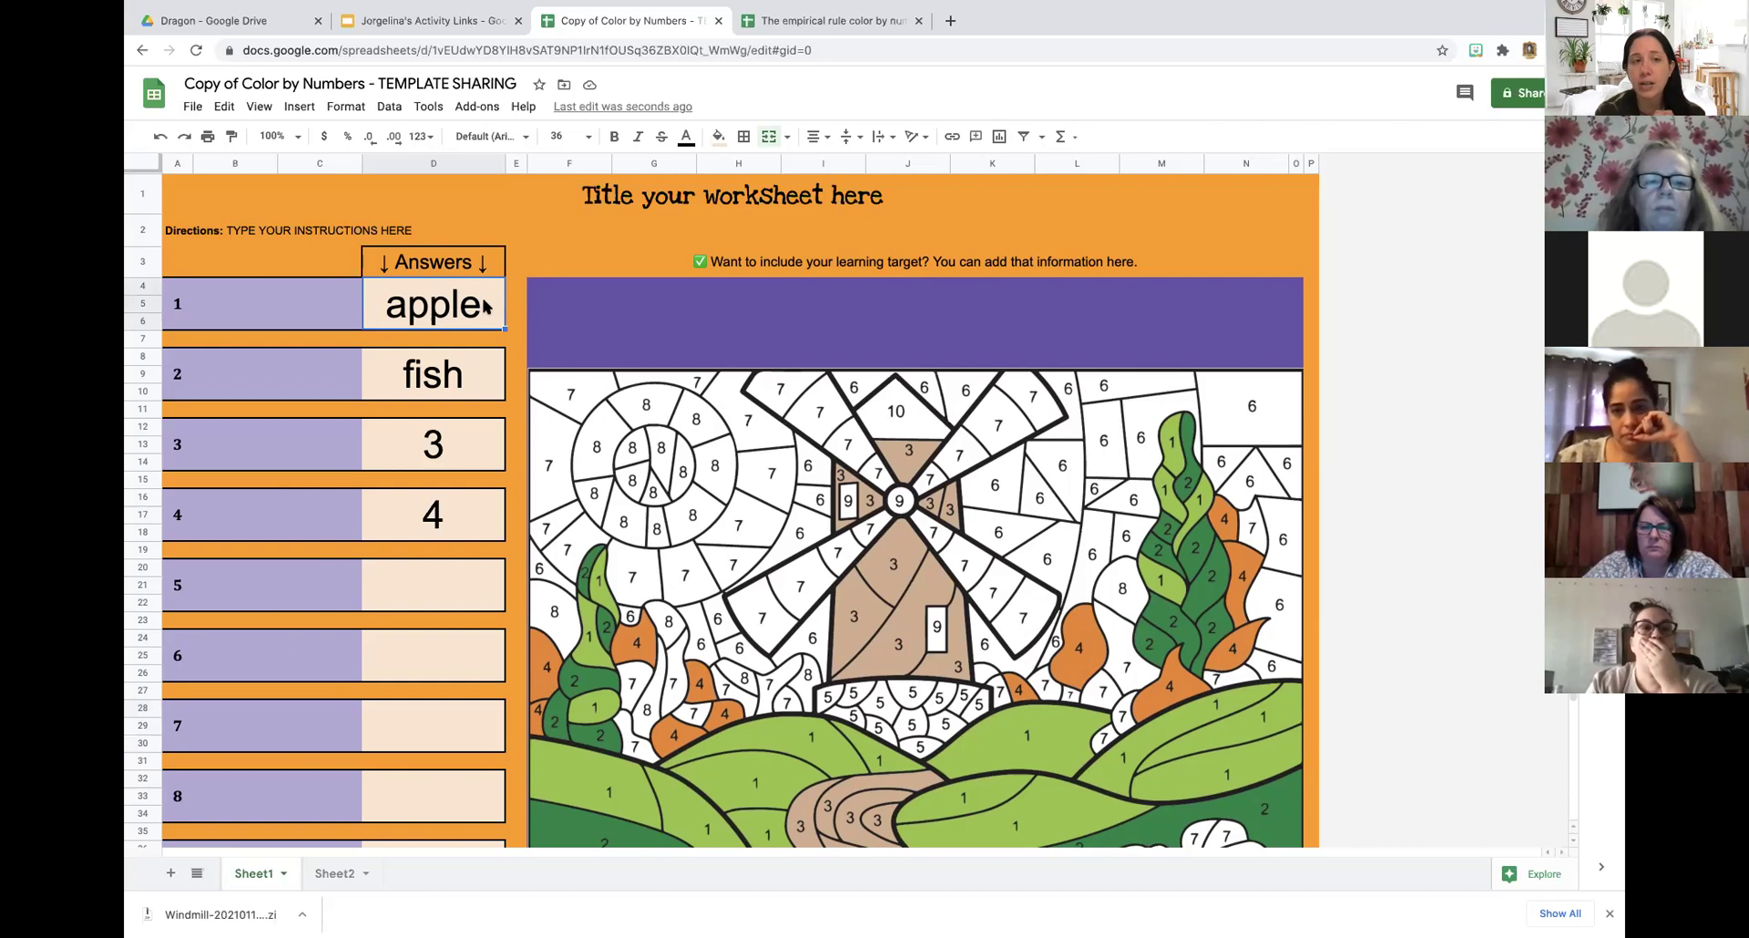
pyautogui.rightClick(486, 307)
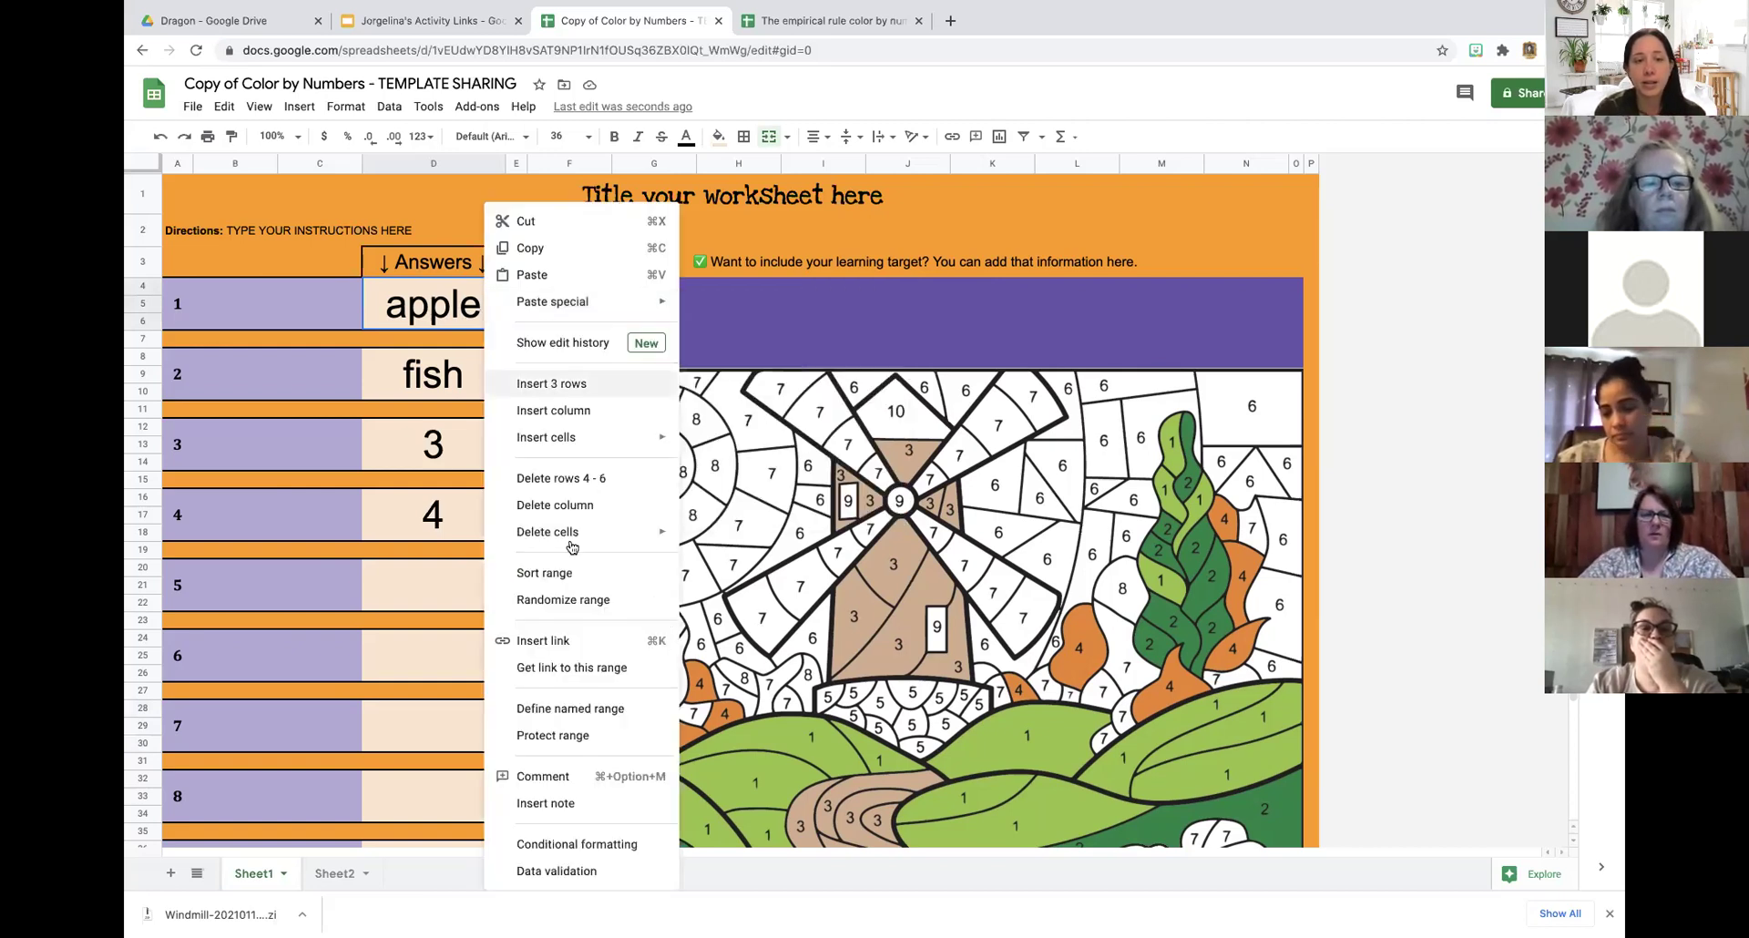
pyautogui.click(603, 847)
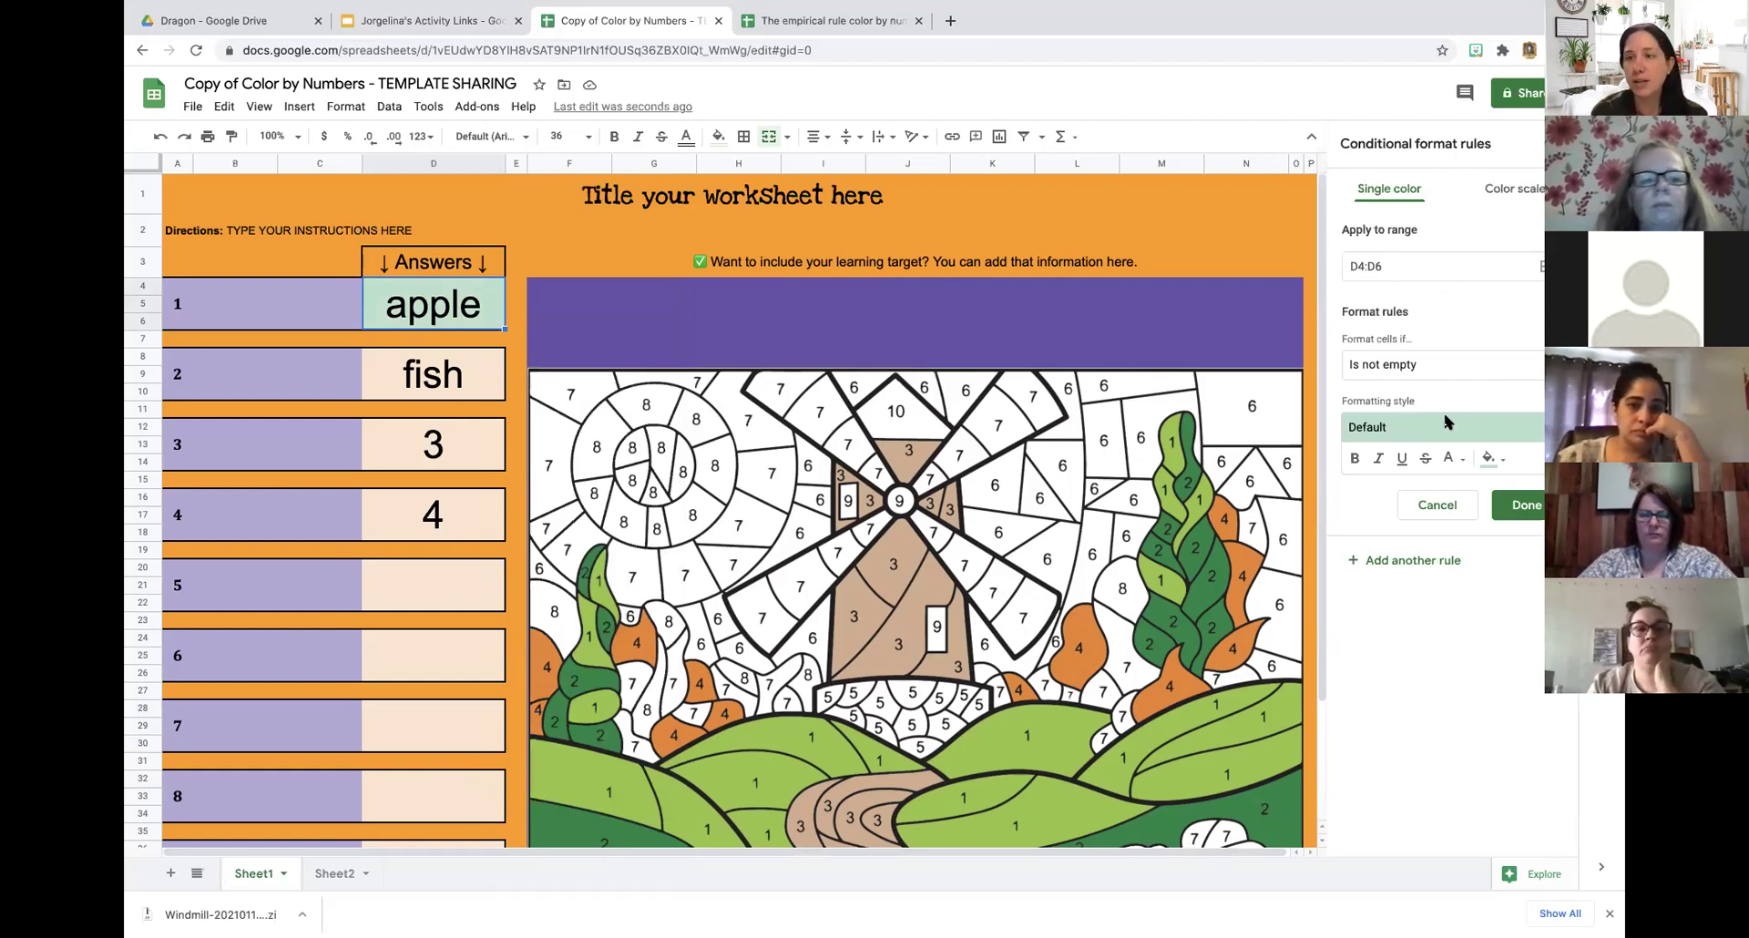
pyautogui.click(1448, 369)
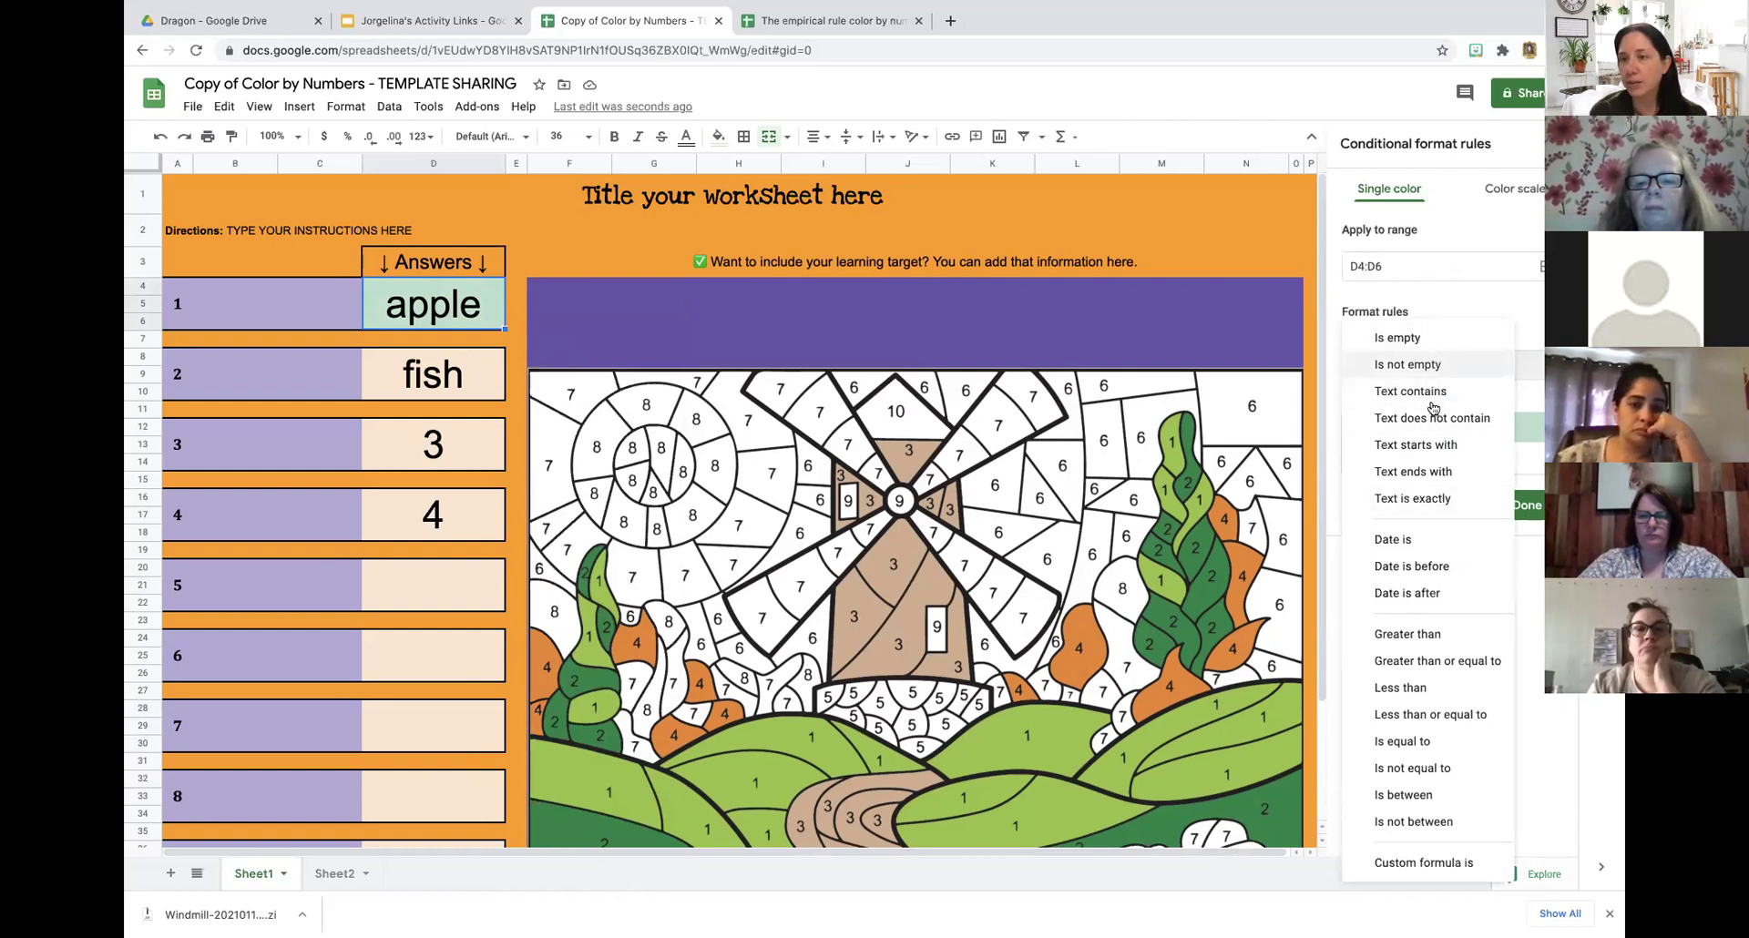
pyautogui.click(1429, 500)
pyautogui.click(1430, 398)
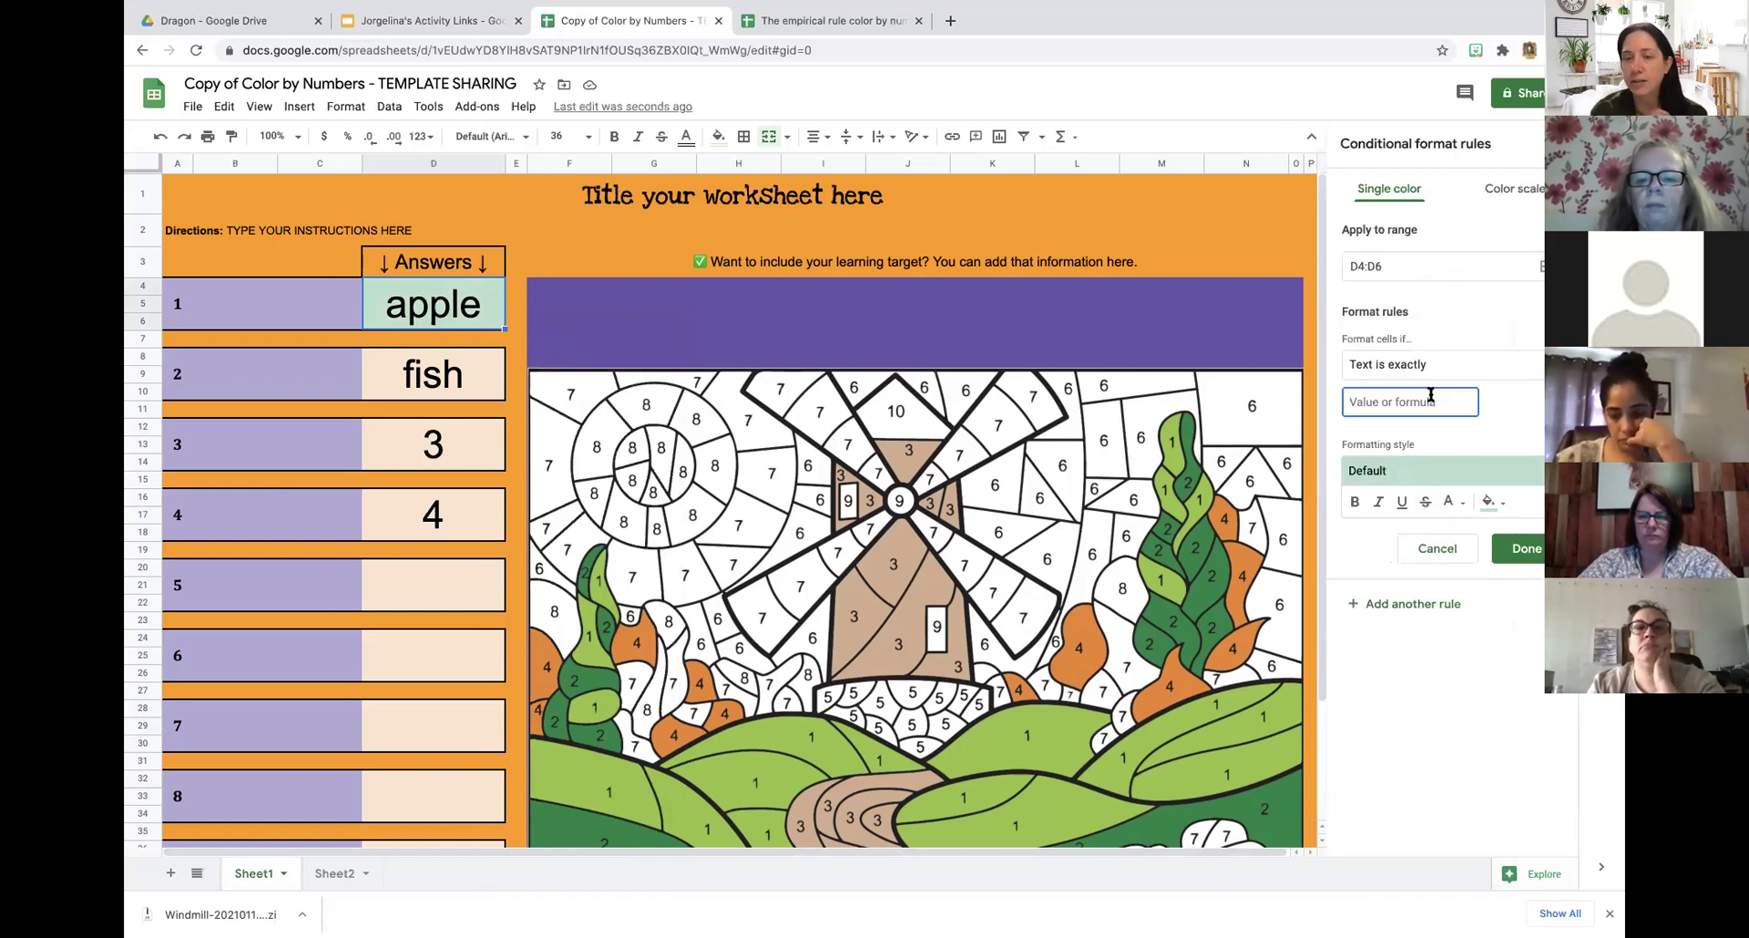
pyautogui.write('apple')
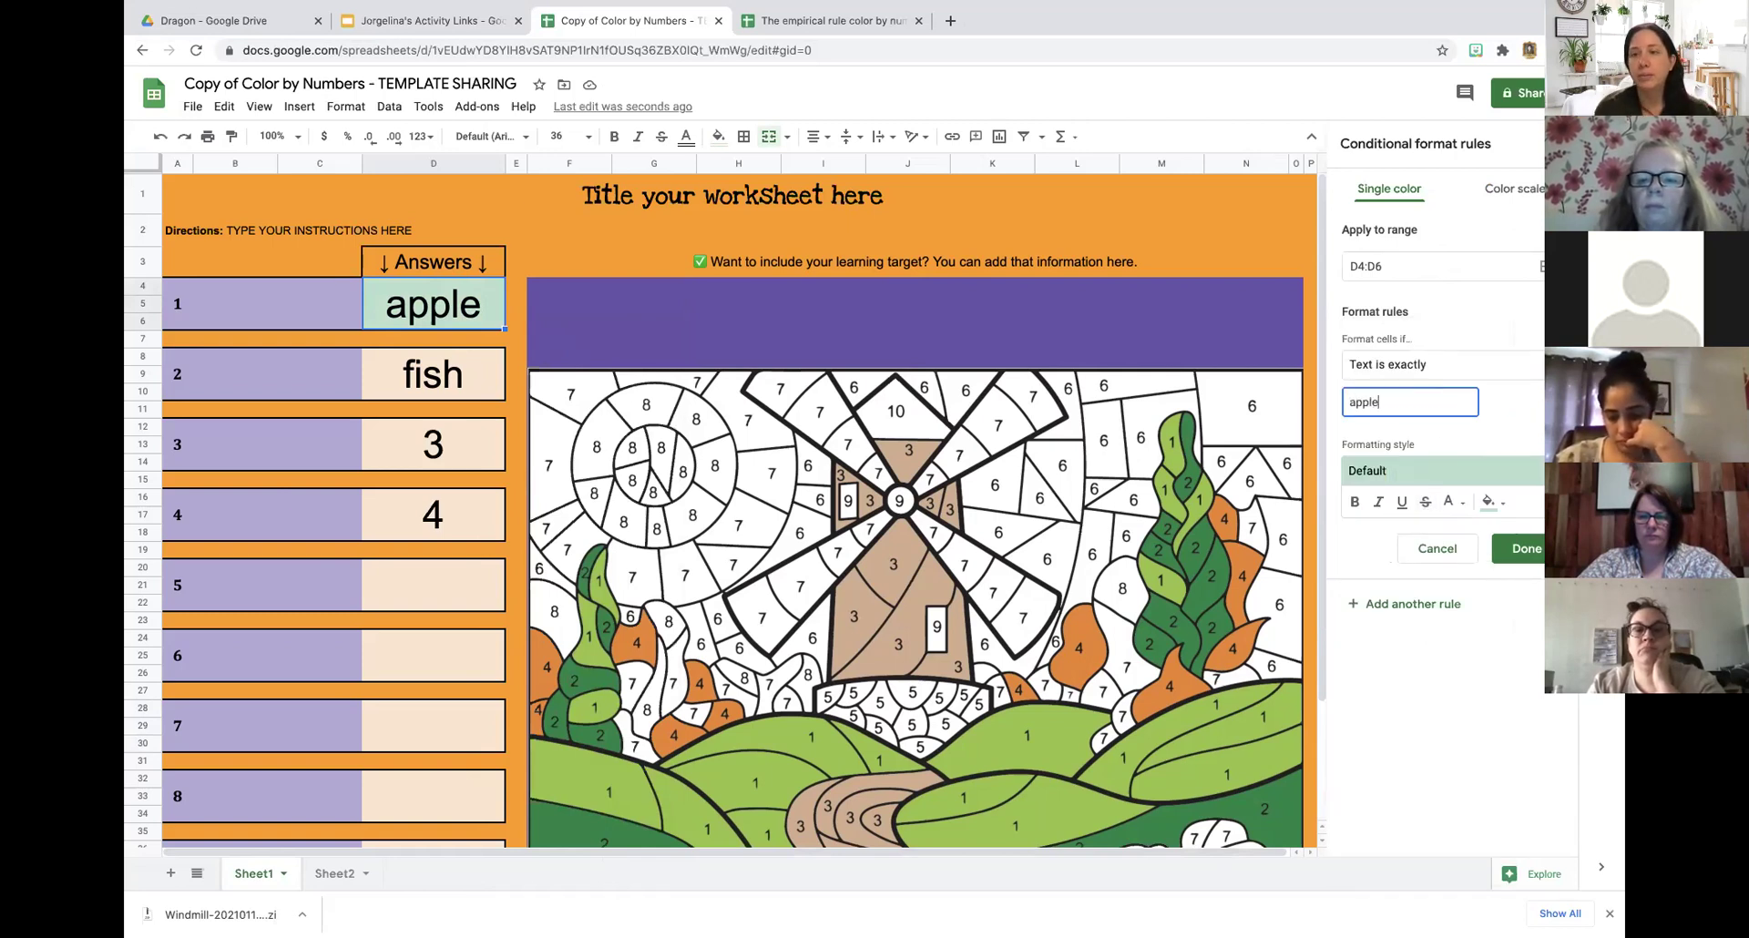
pyautogui.click(1494, 502)
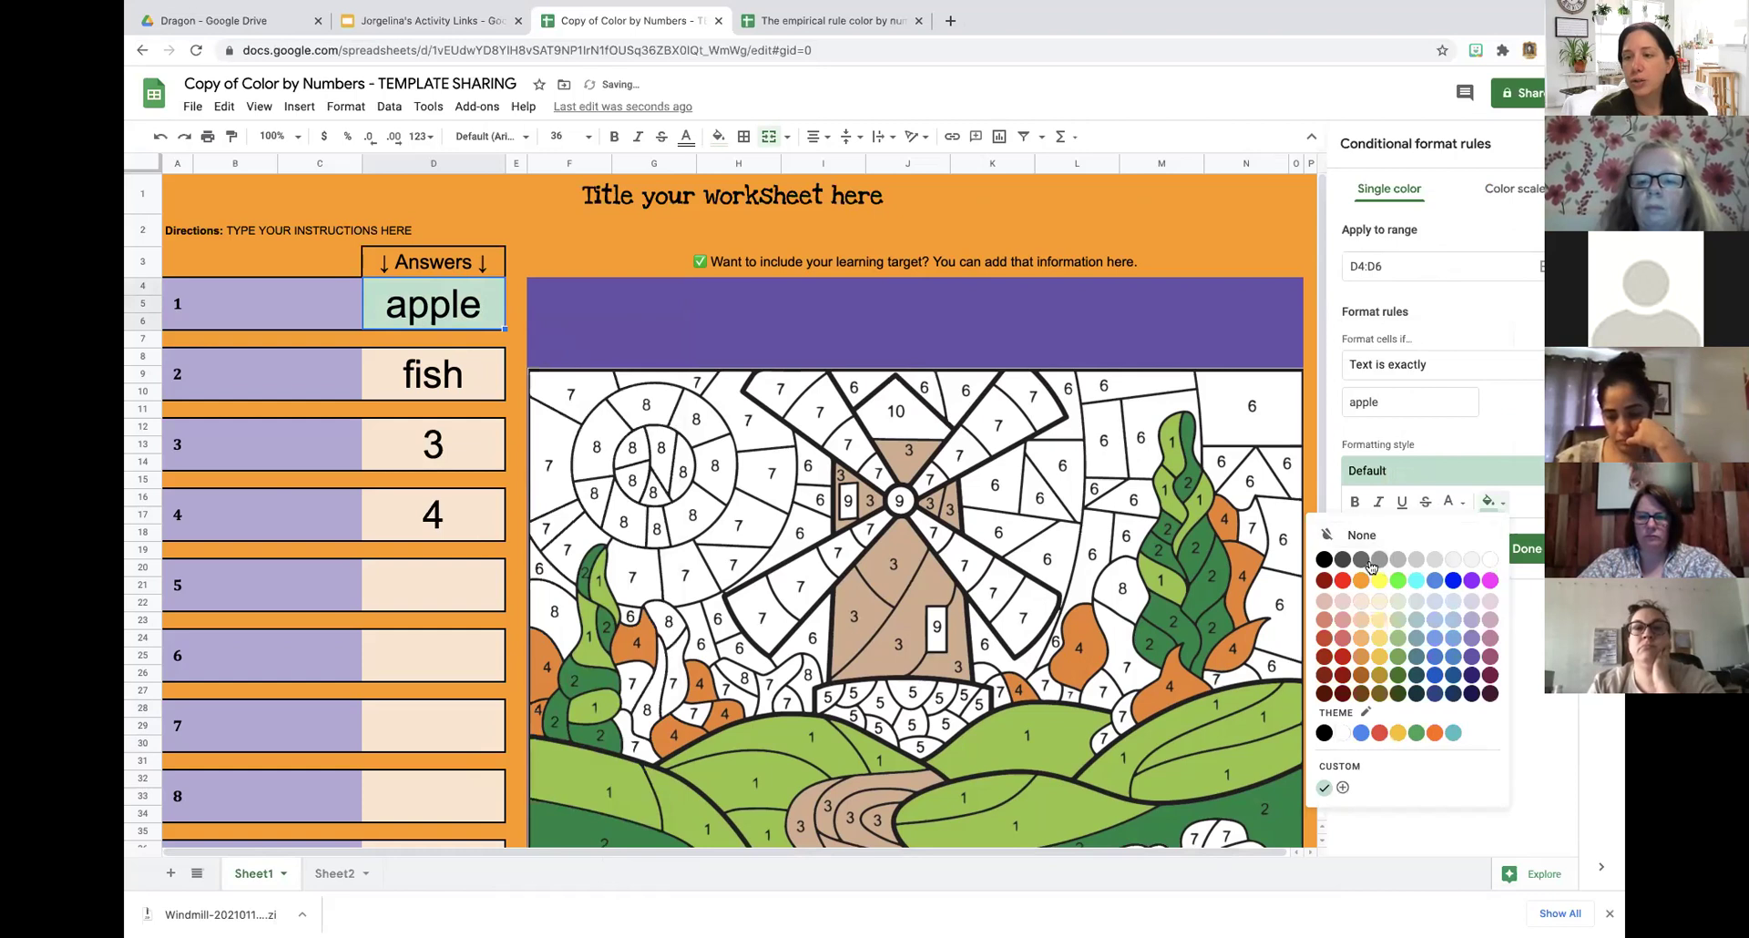
pyautogui.click(1398, 678)
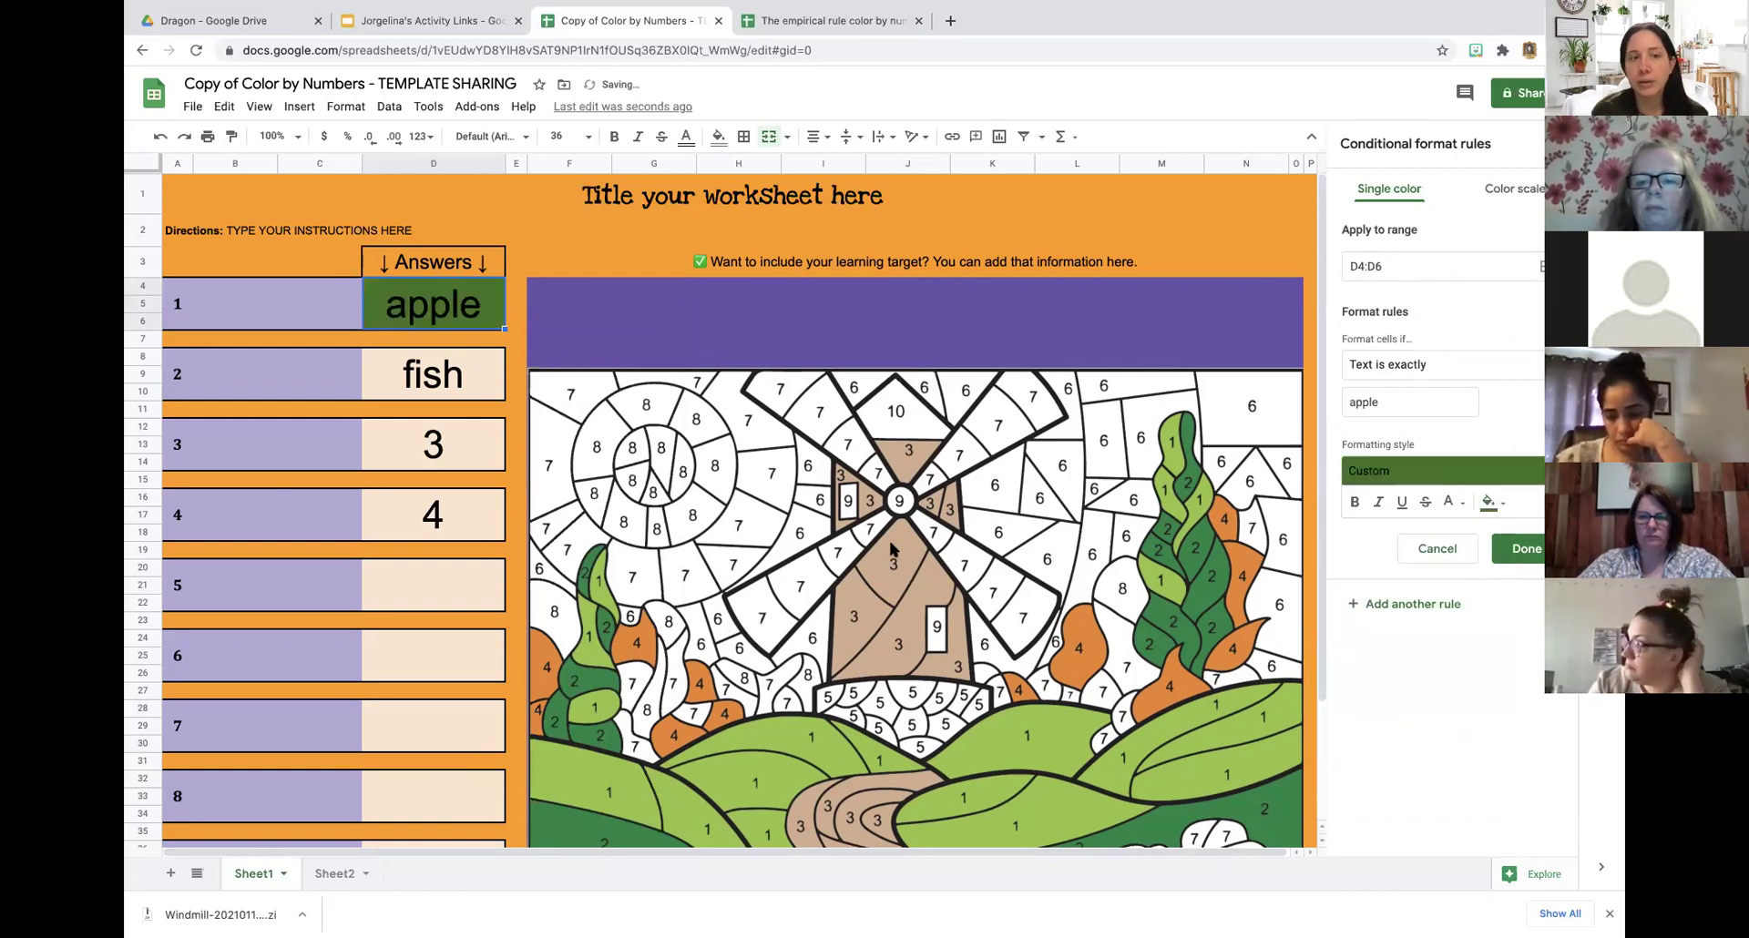
pyautogui.click(1524, 549)
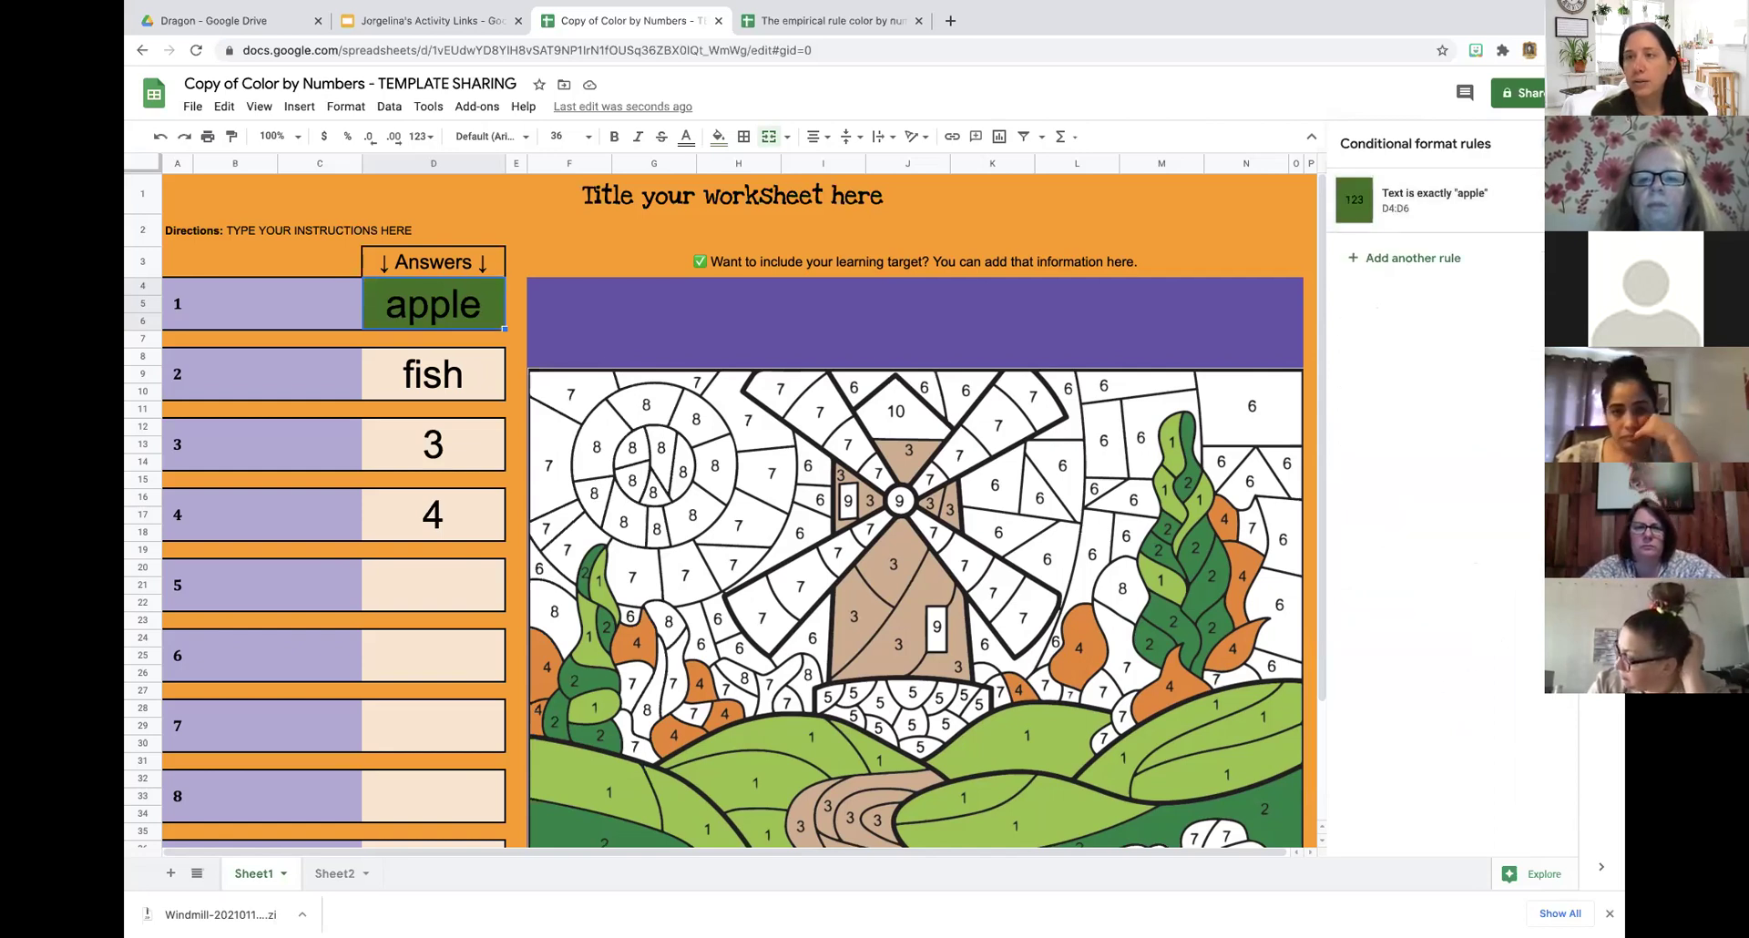
pyautogui.click(1558, 144)
# Enter 7 as the answer to problem 7 on Sheet1.
pyautogui.click(438, 379)
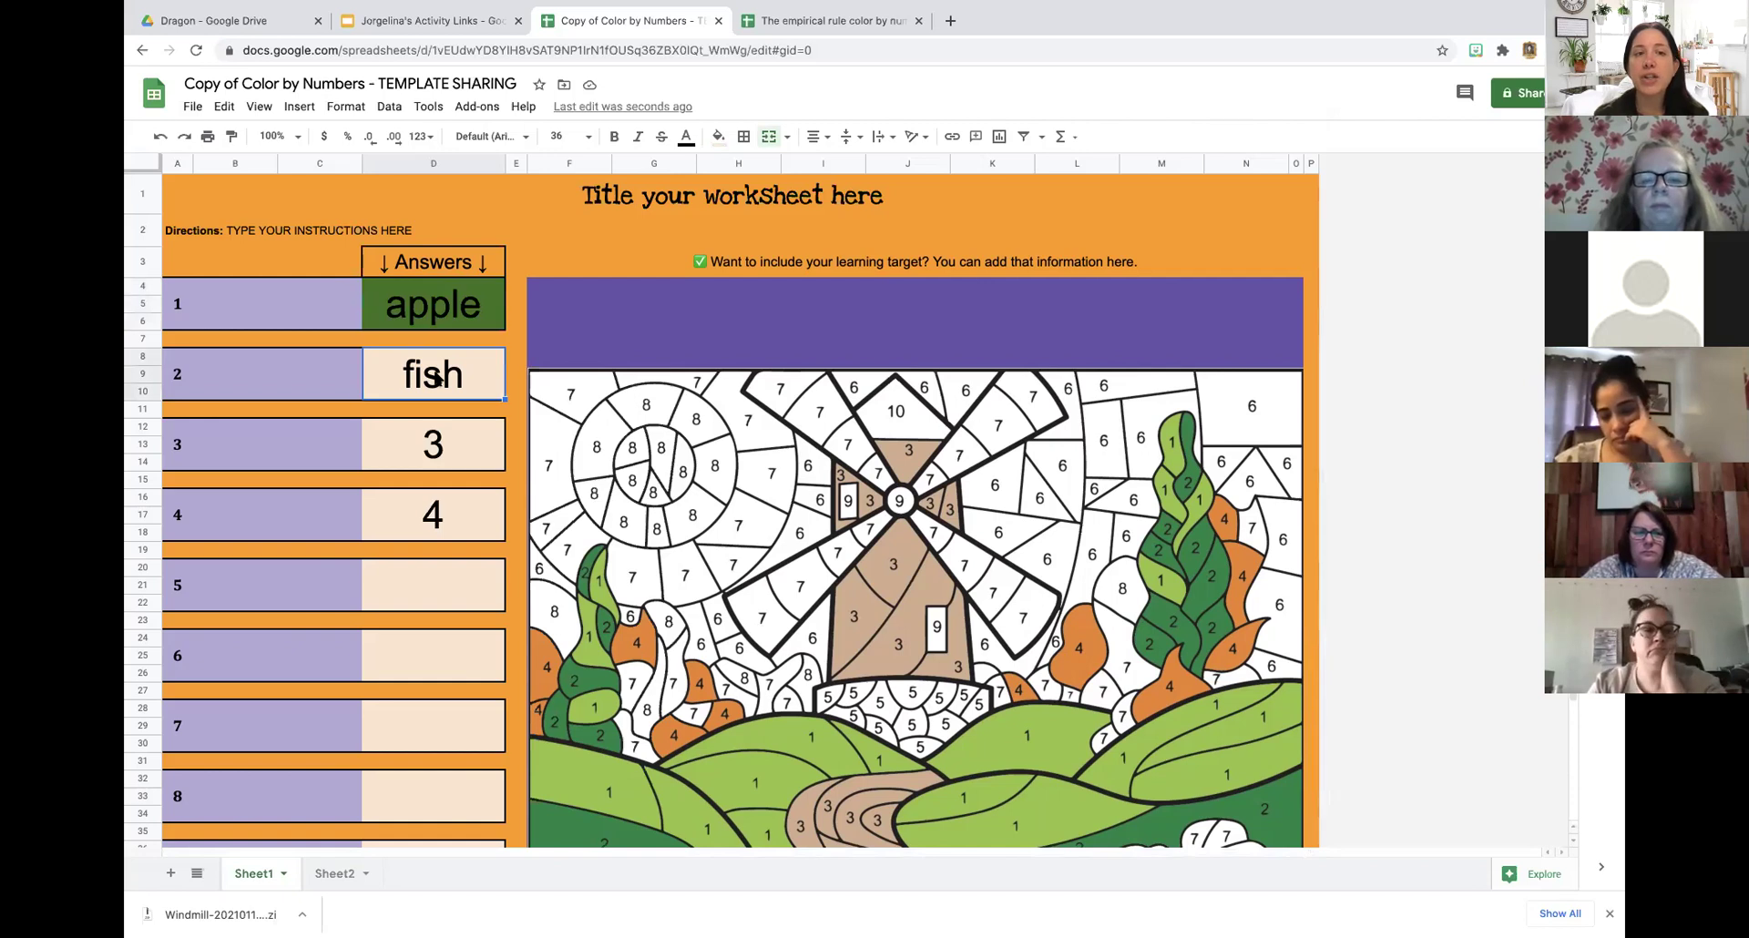
pyautogui.click(442, 732)
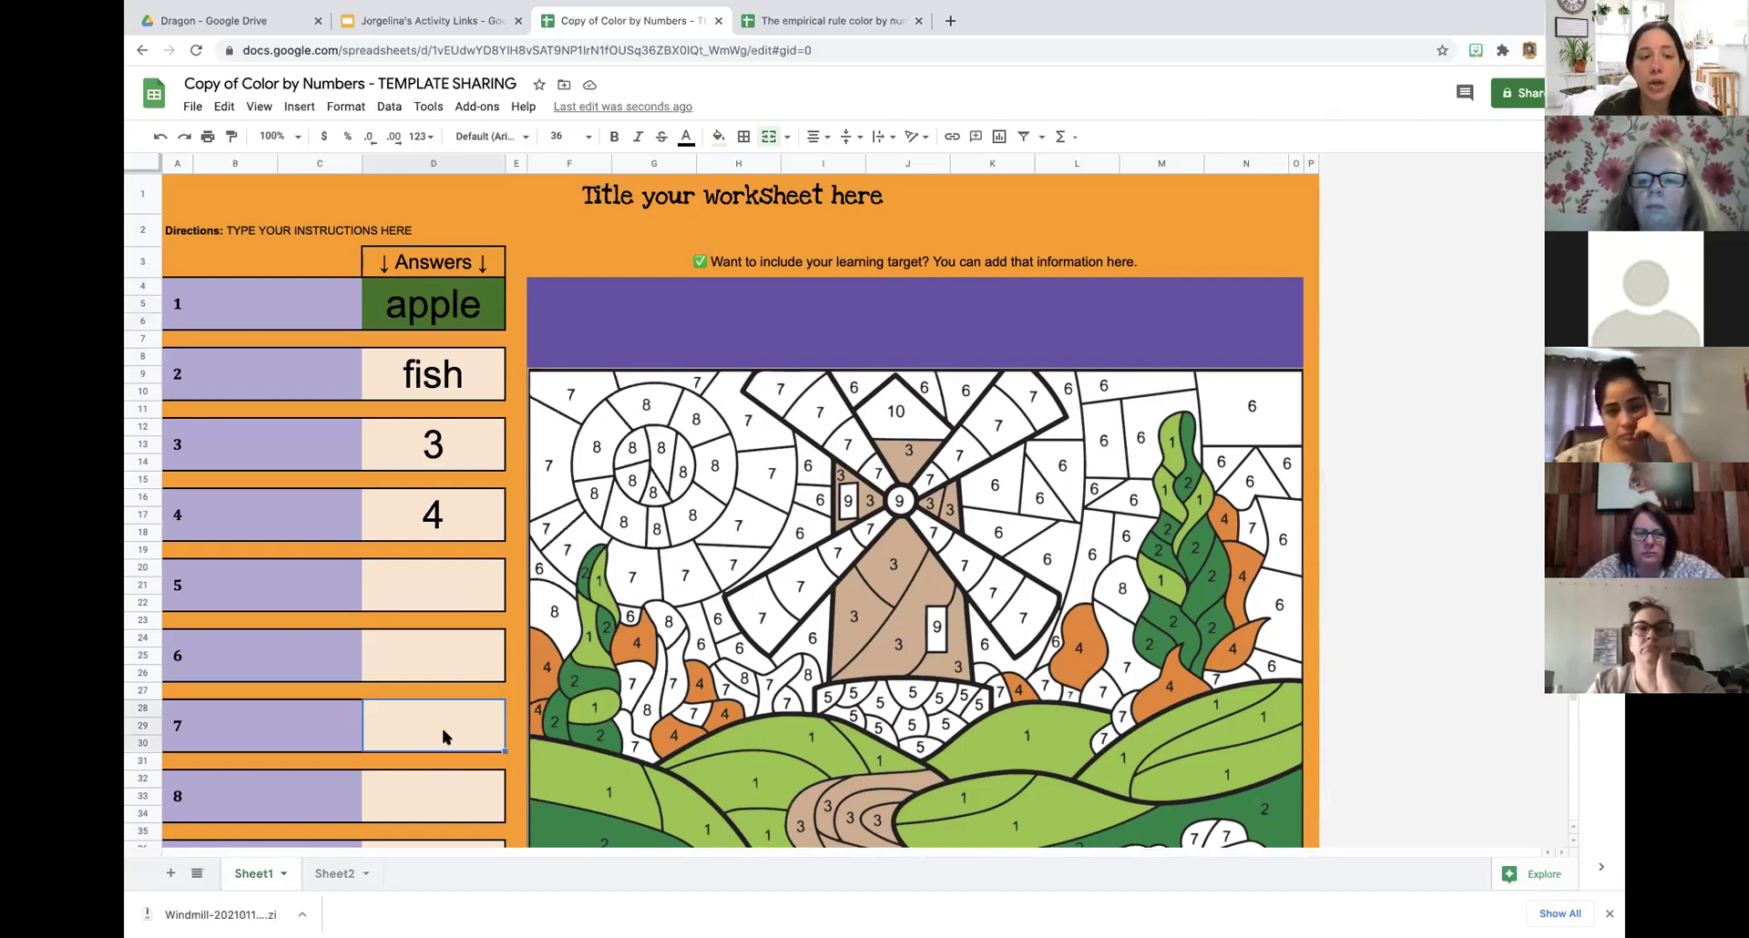
pyautogui.write('7')
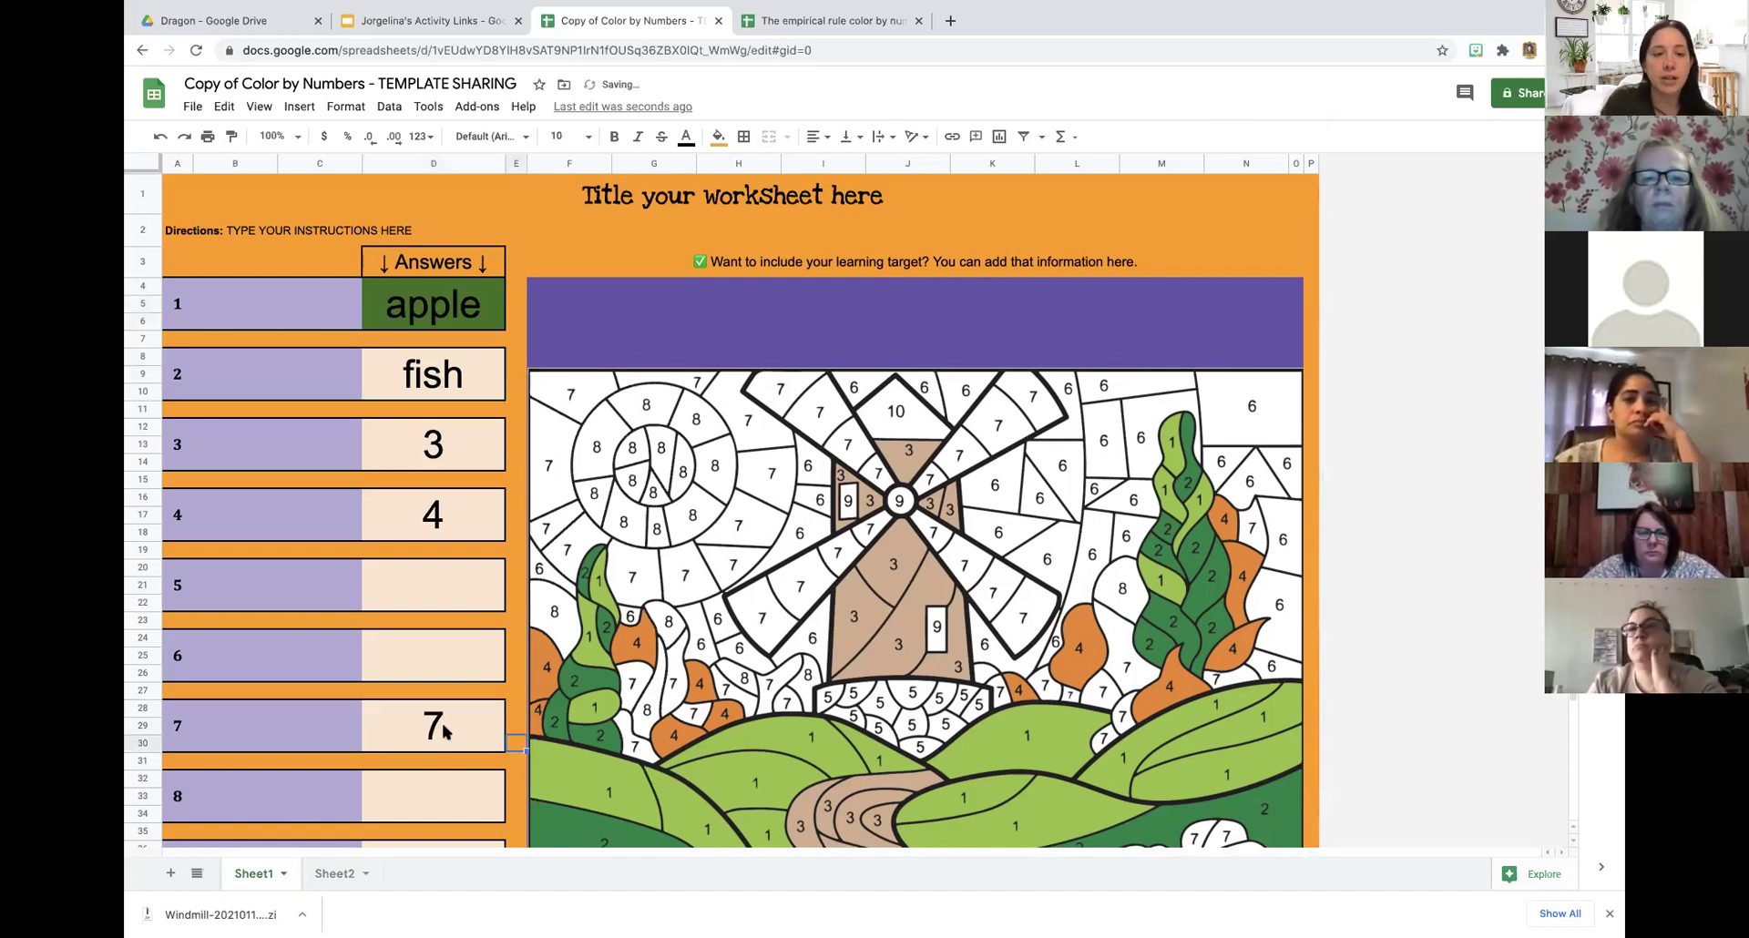
# Add a conditional format to problem 7's answer cell that fills it dark green when the text is exactly 7.
pyautogui.rightClick(444, 732)
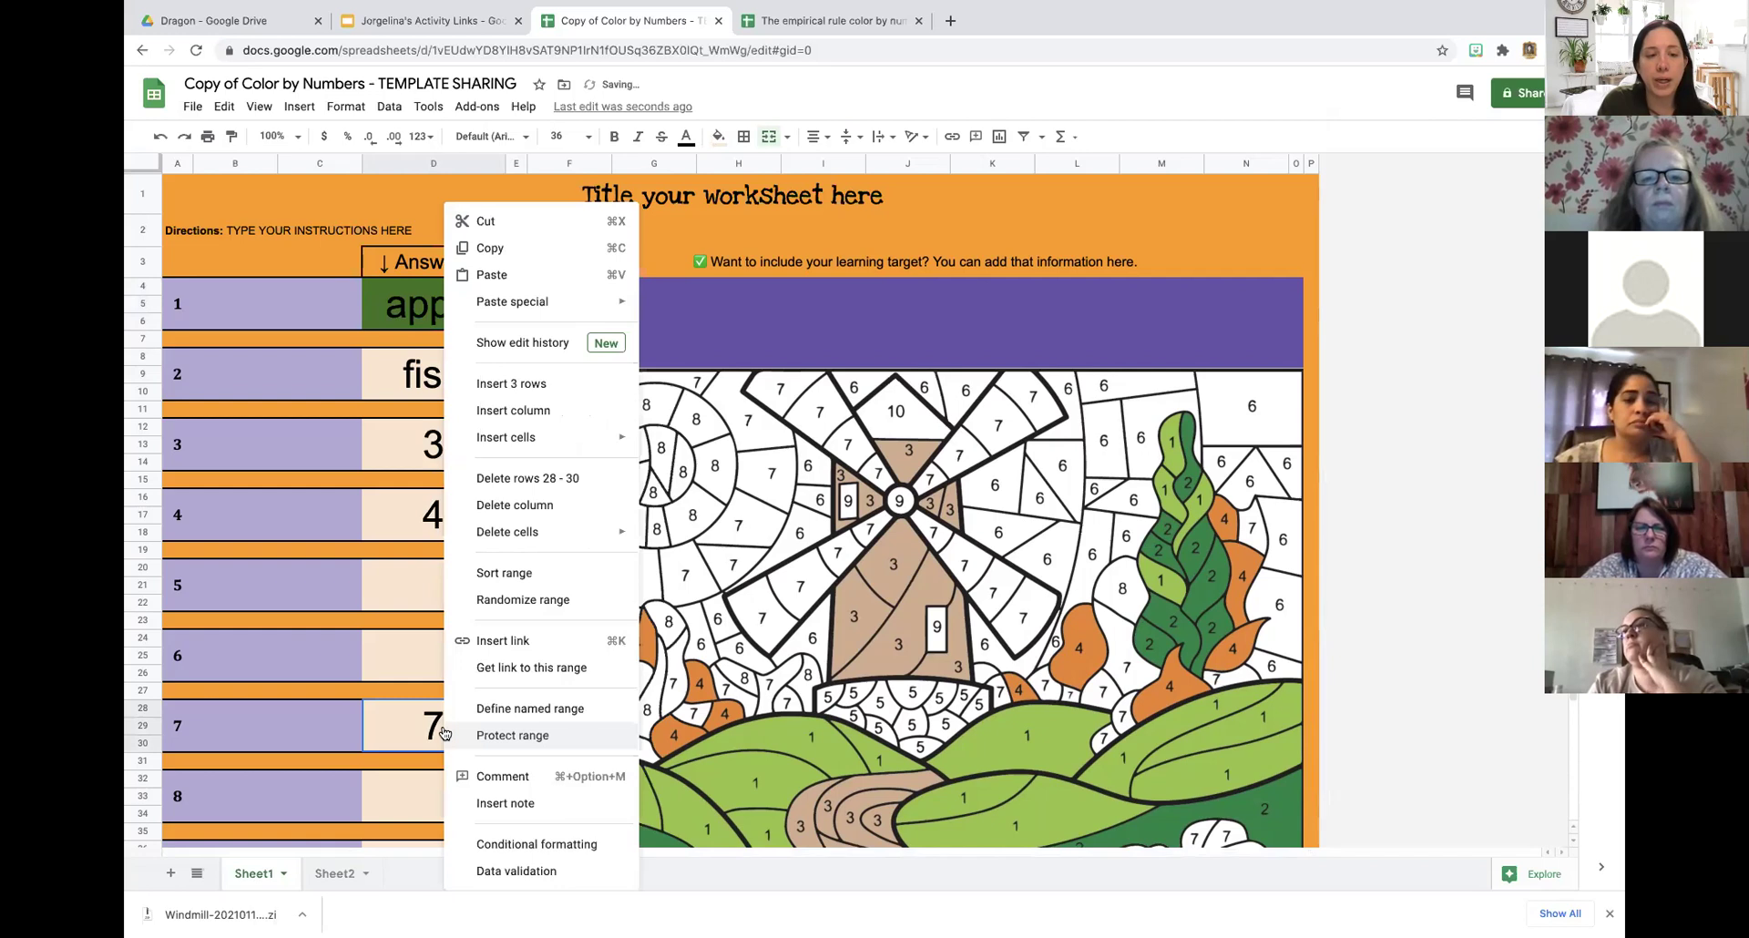
pyautogui.click(555, 845)
pyautogui.click(1448, 365)
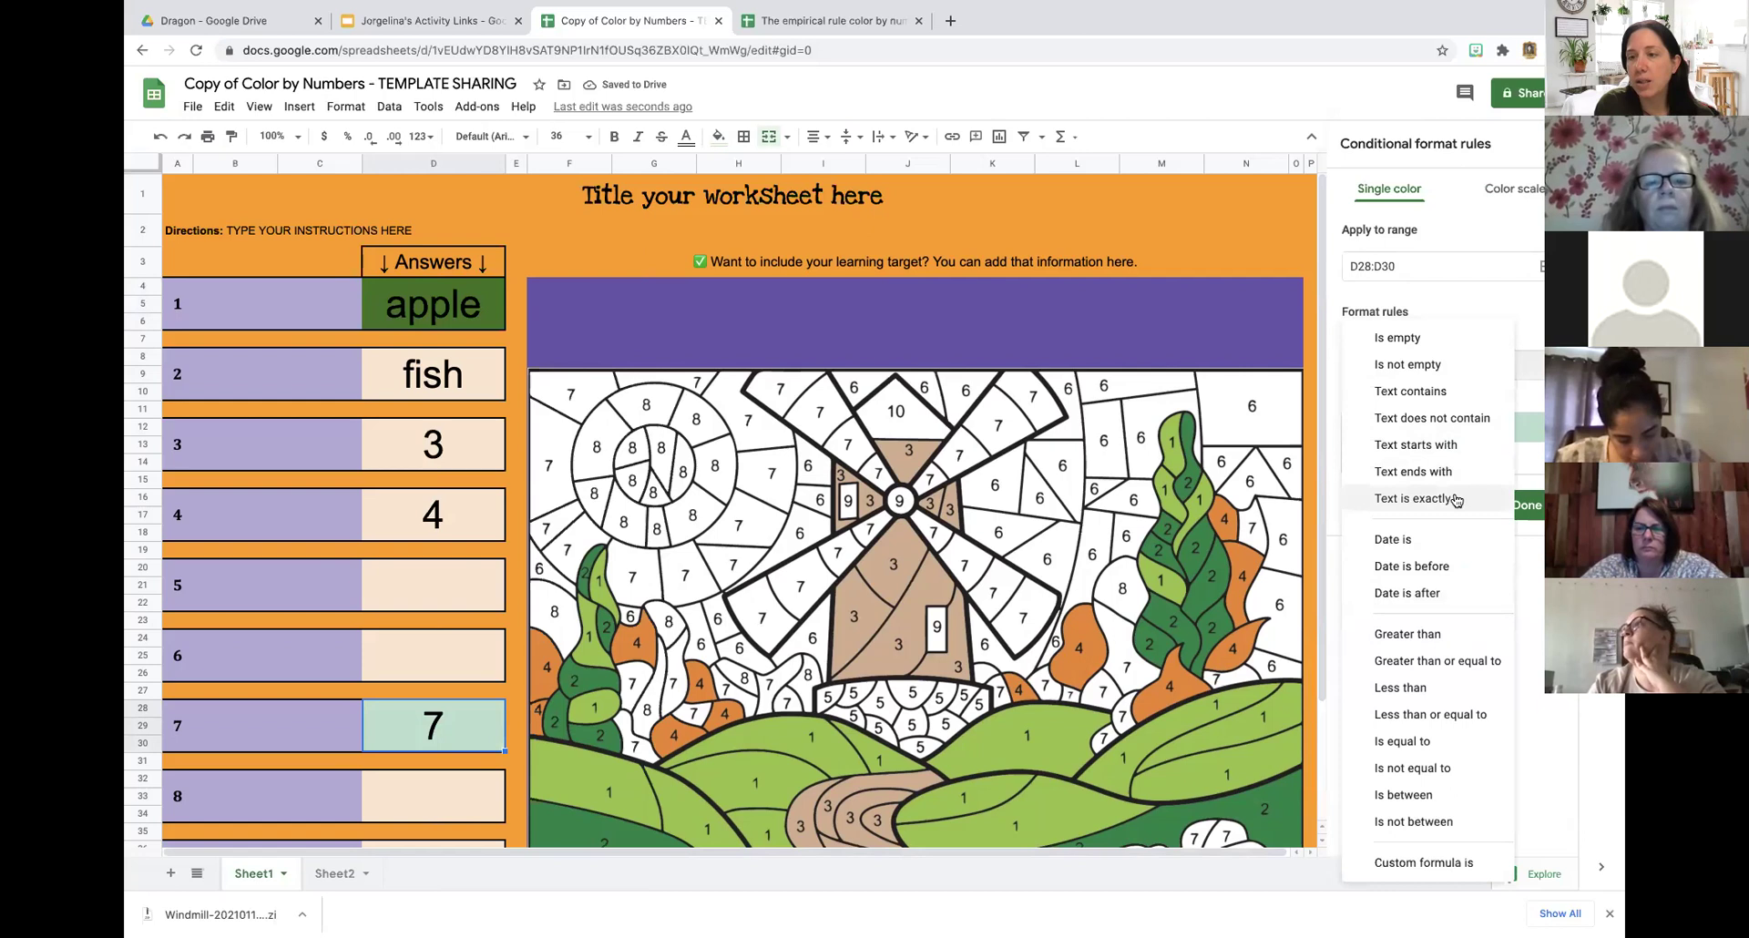
pyautogui.click(1413, 498)
pyautogui.click(1403, 403)
pyautogui.write('7')
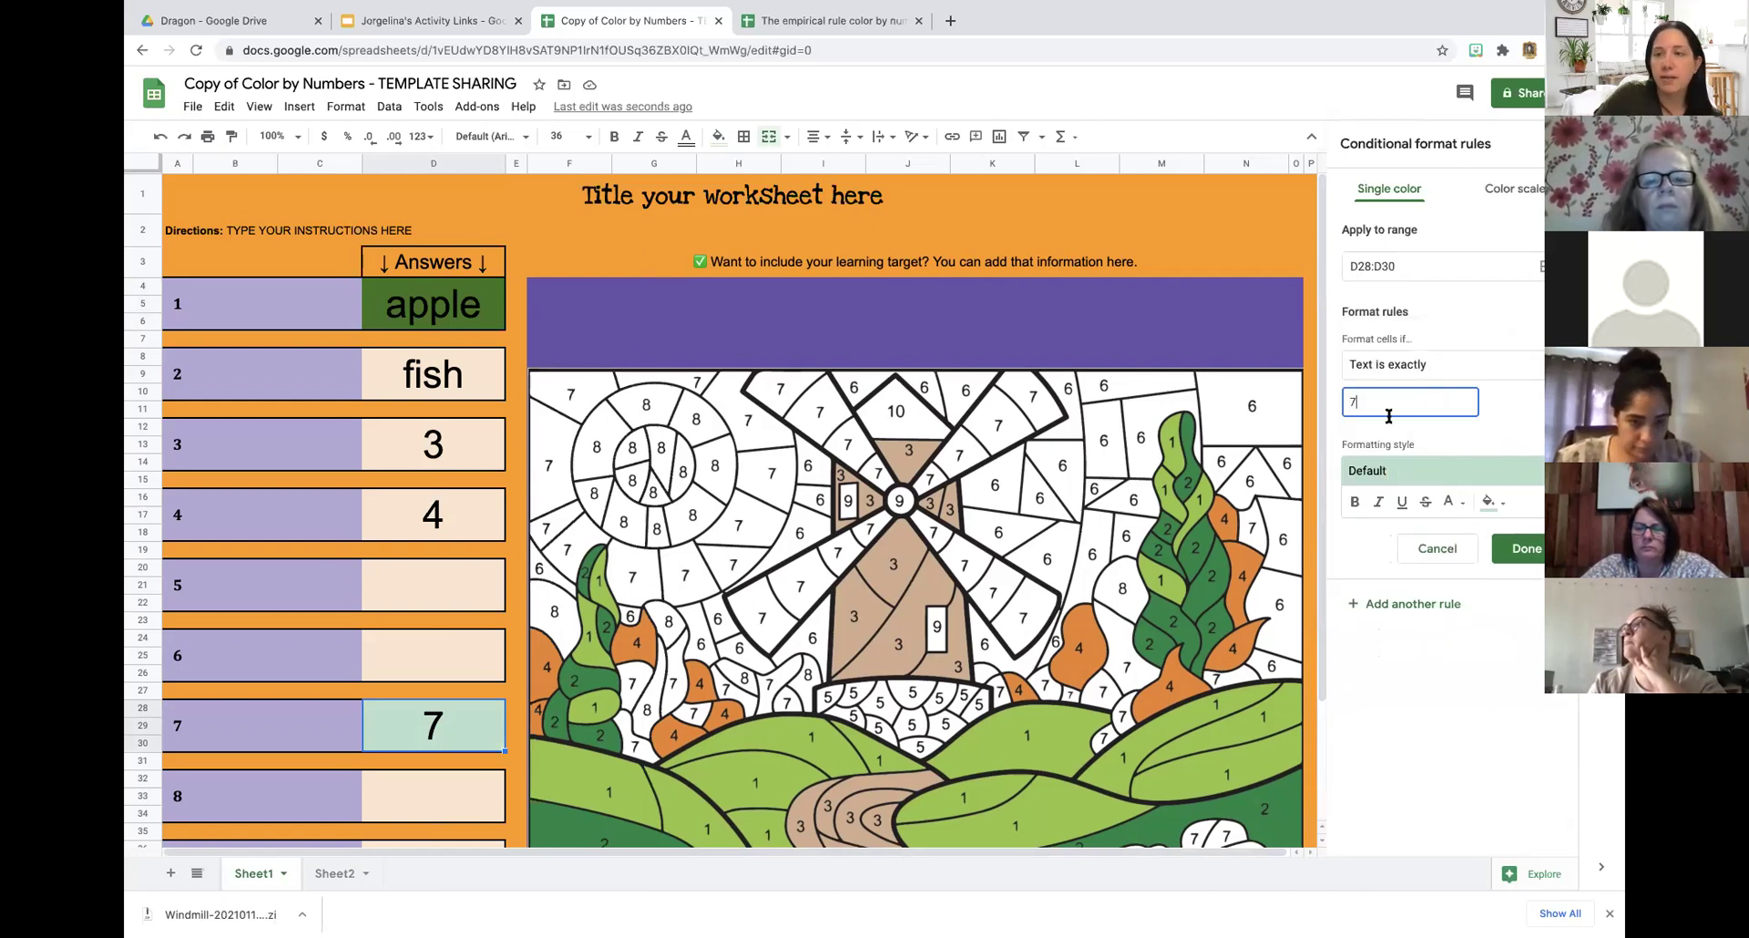
pyautogui.click(1493, 502)
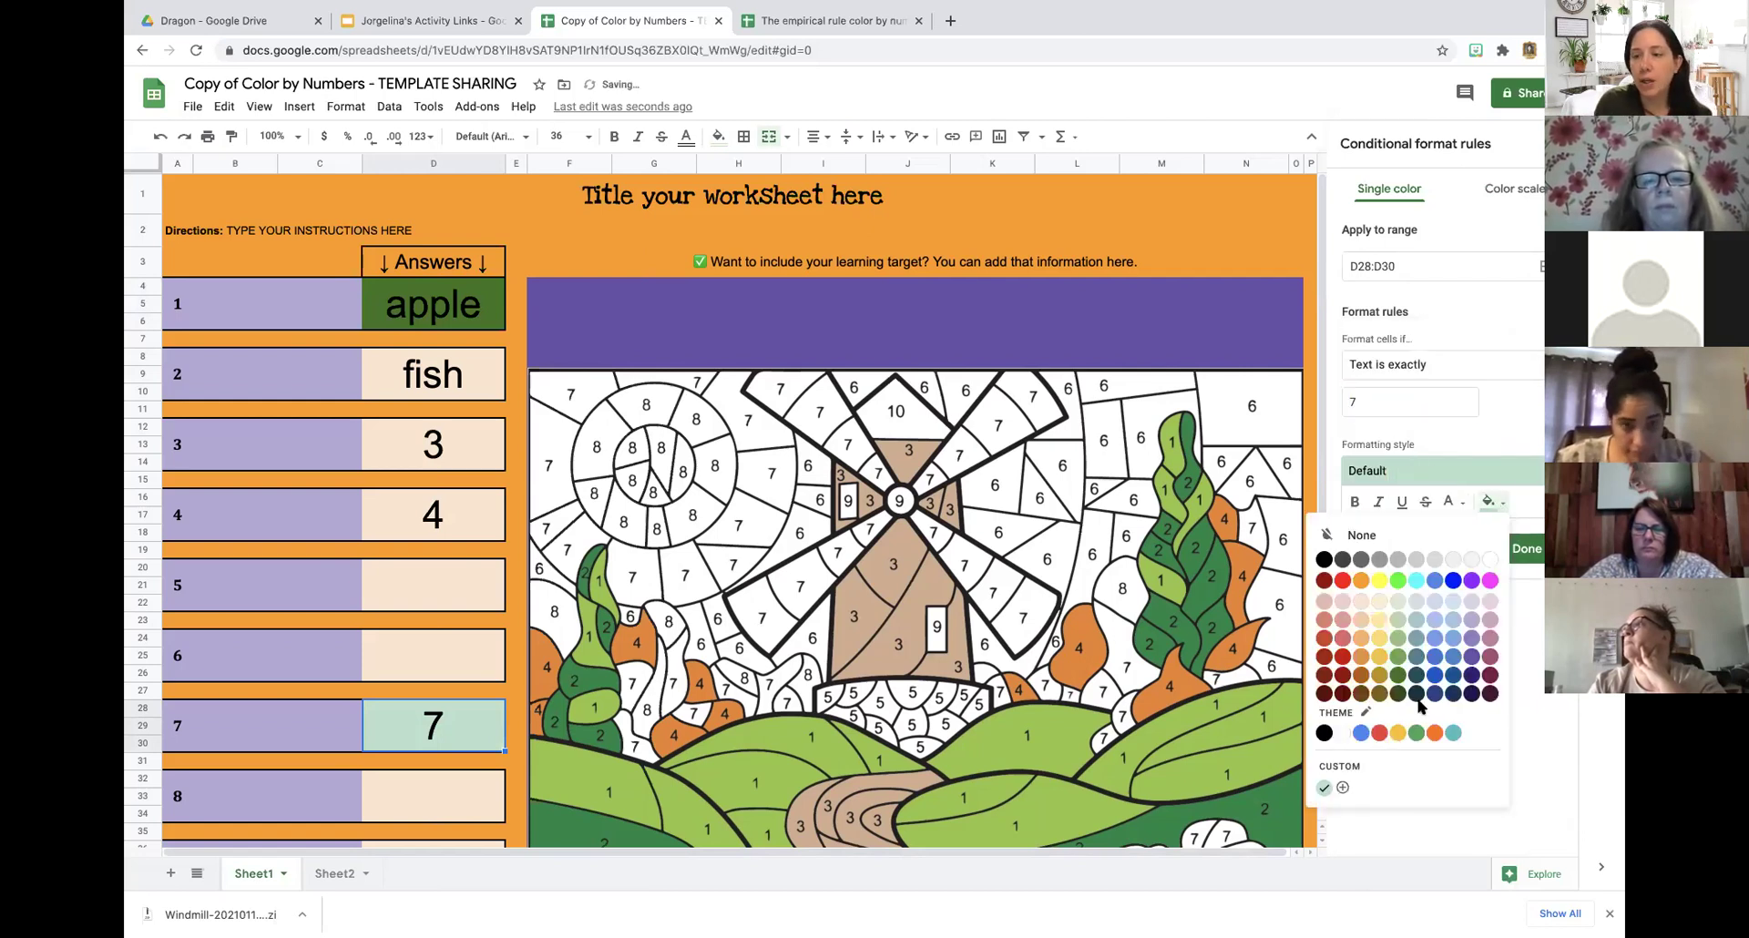
pyautogui.click(1398, 674)
pyautogui.click(1530, 549)
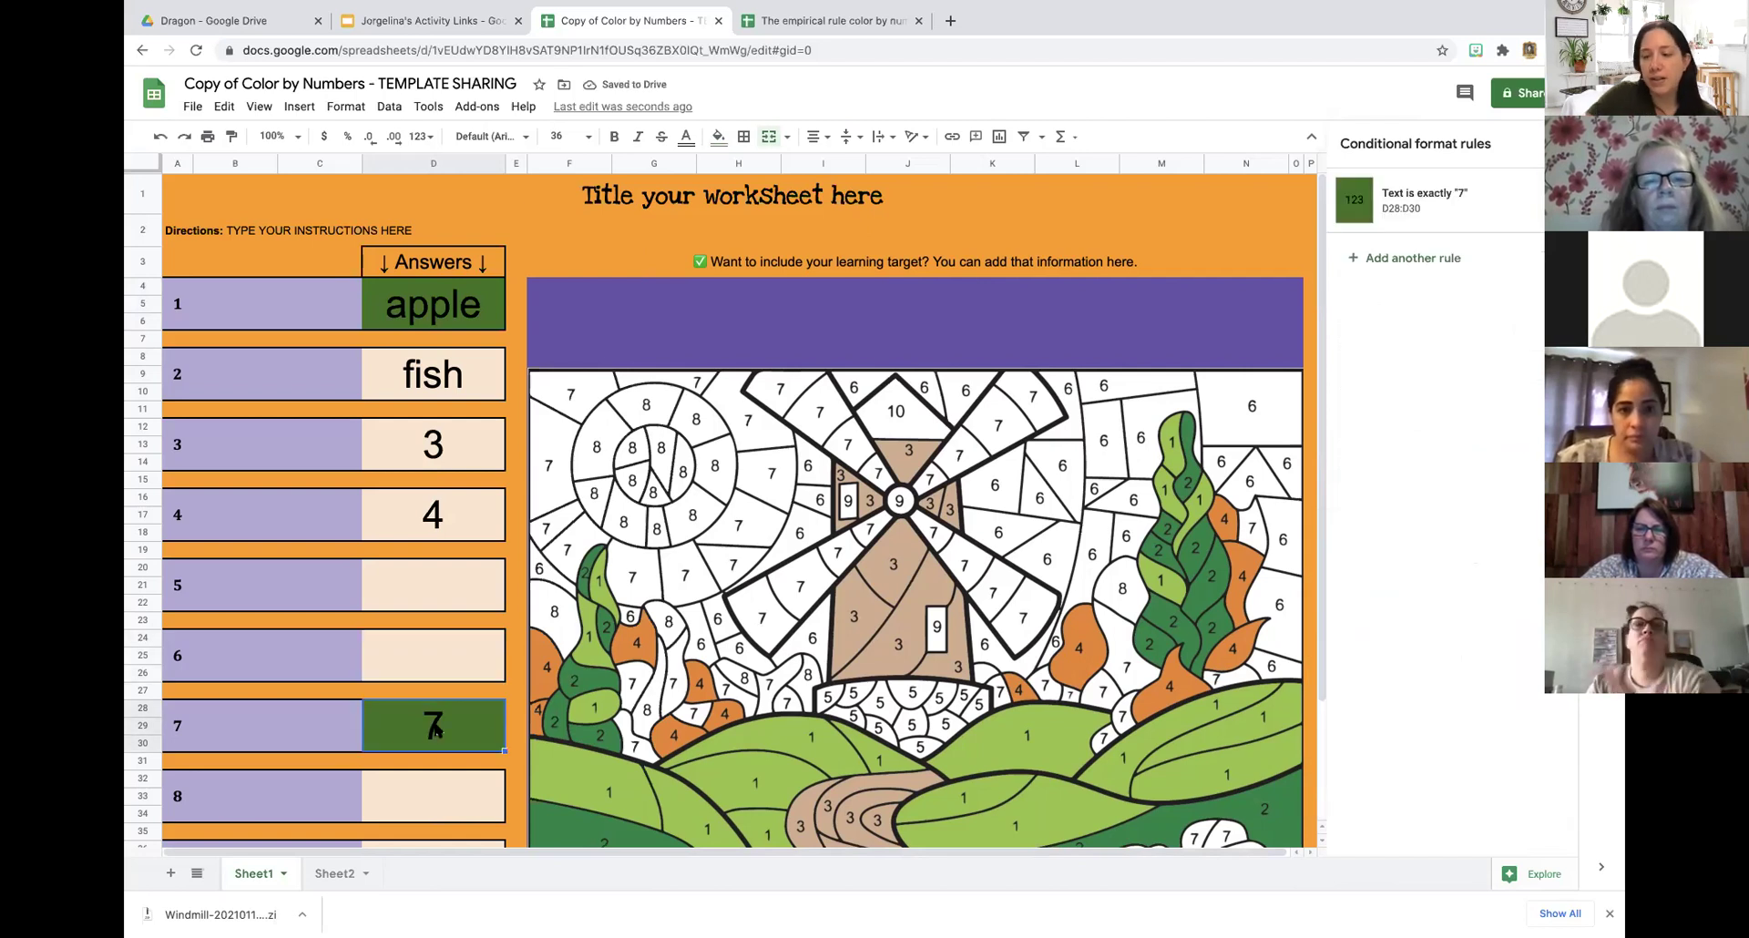
# Test problem 7's formatting rule by changing its answer to 9 and then restoring it to 7.
pyautogui.press('Delete')
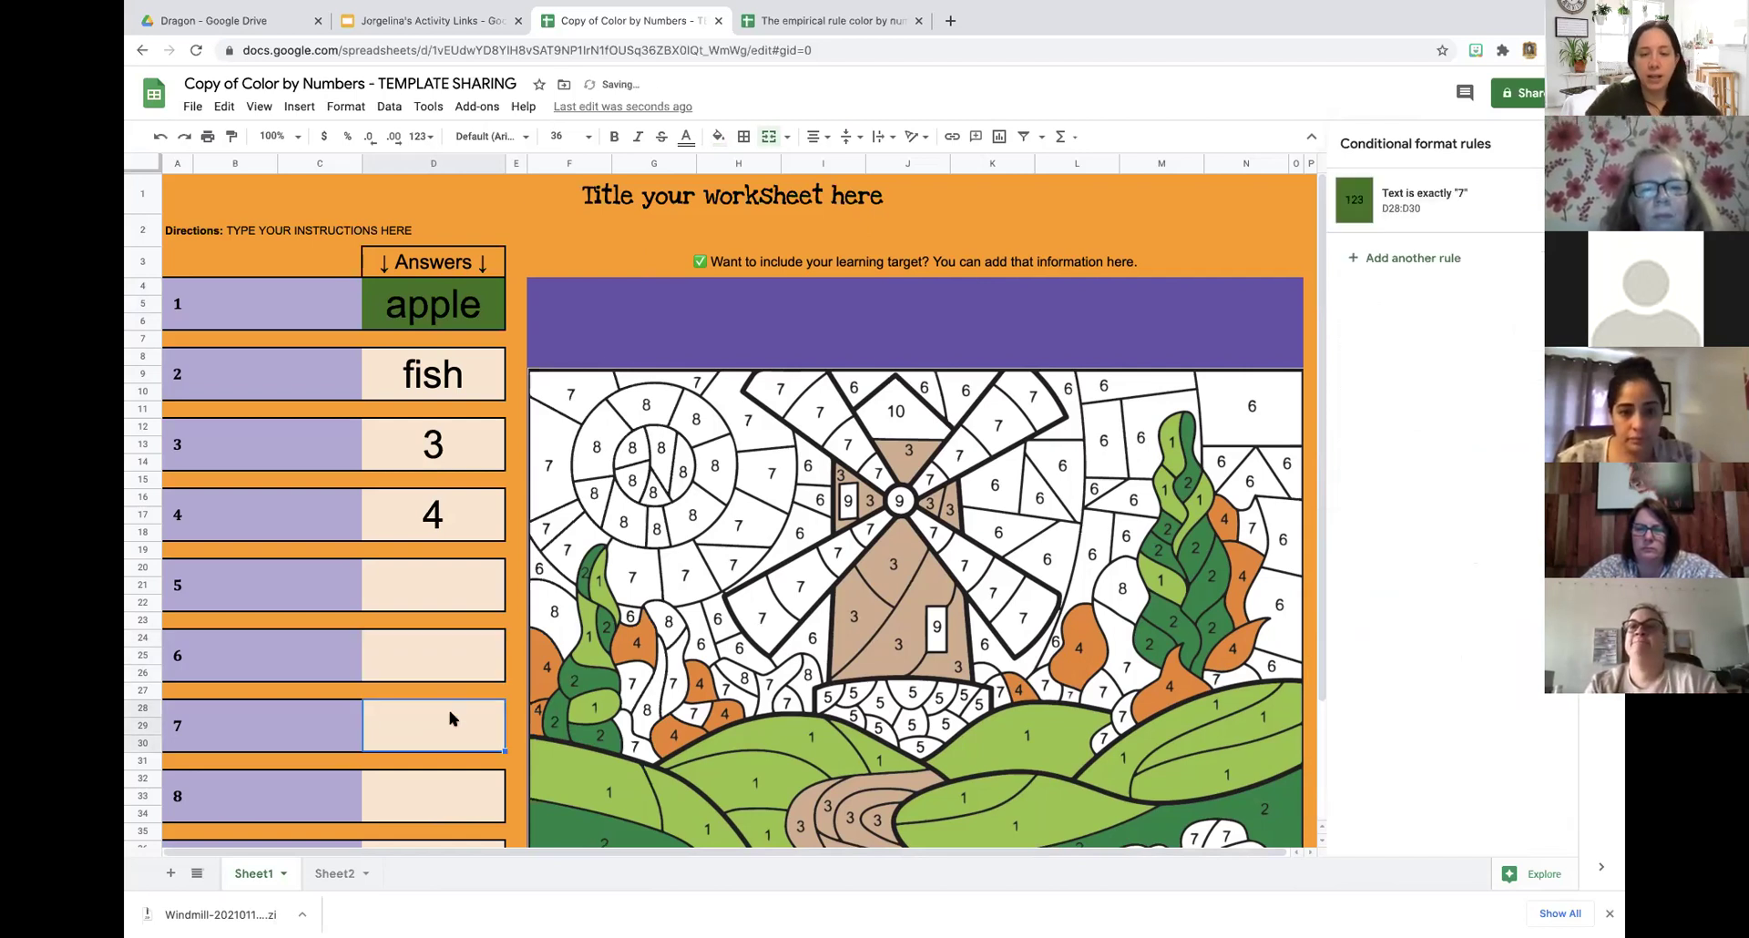
pyautogui.write('9')
pyautogui.click(449, 671)
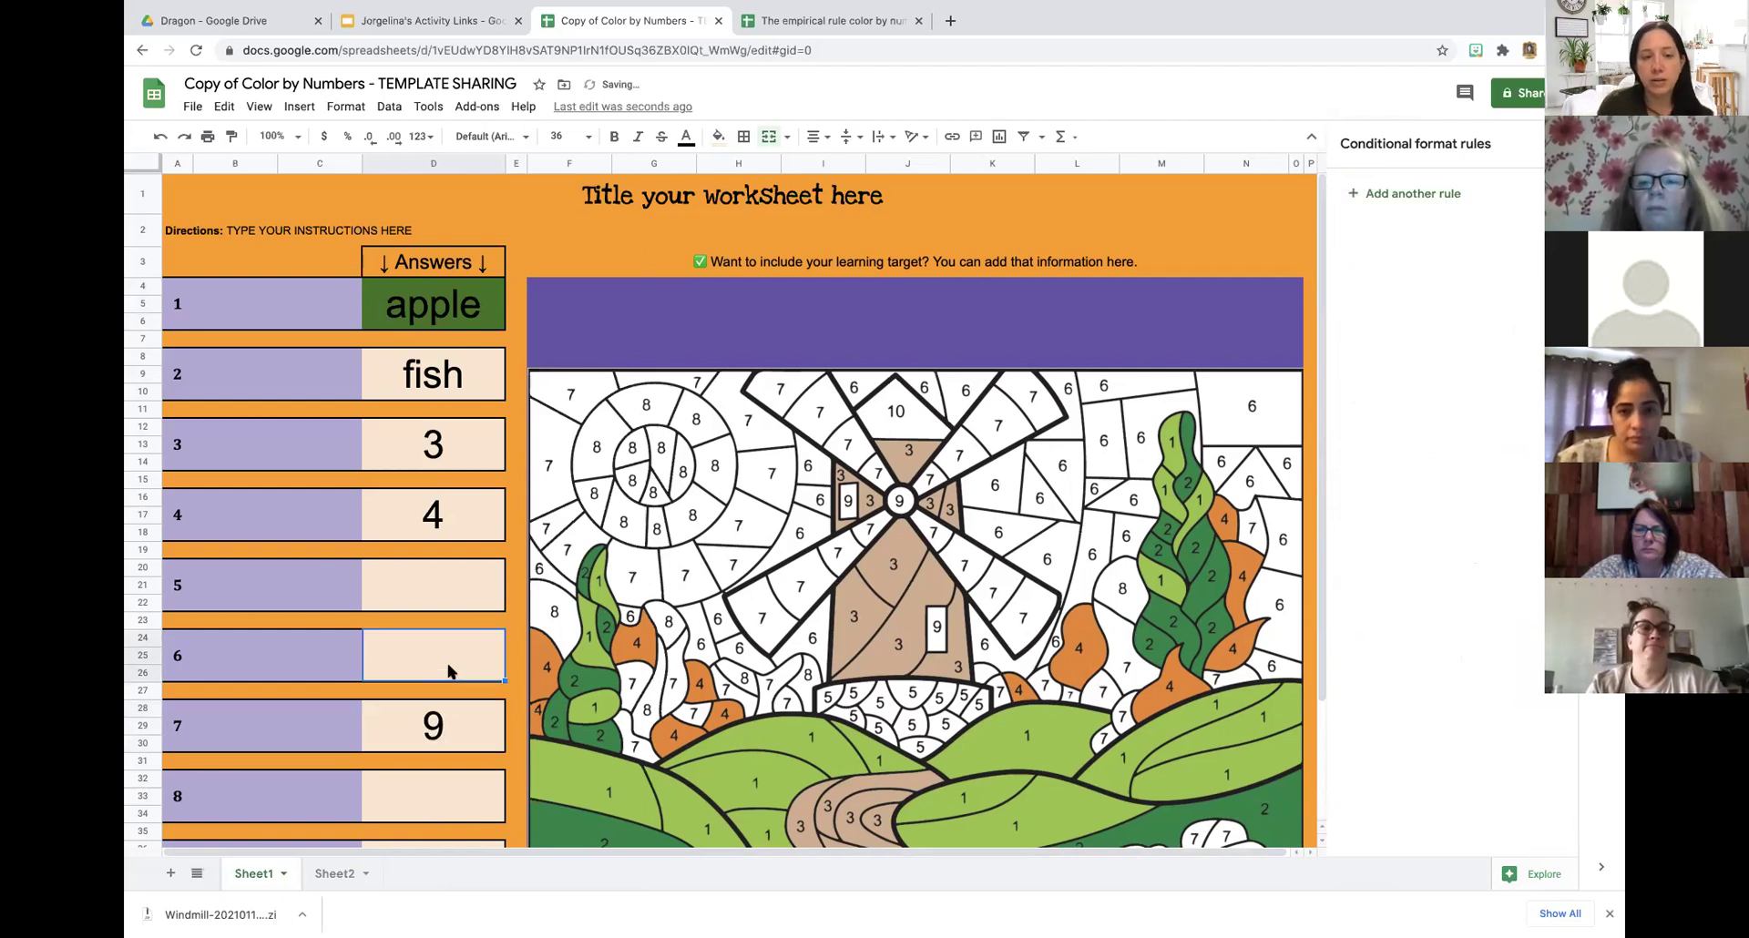
pyautogui.click(458, 723)
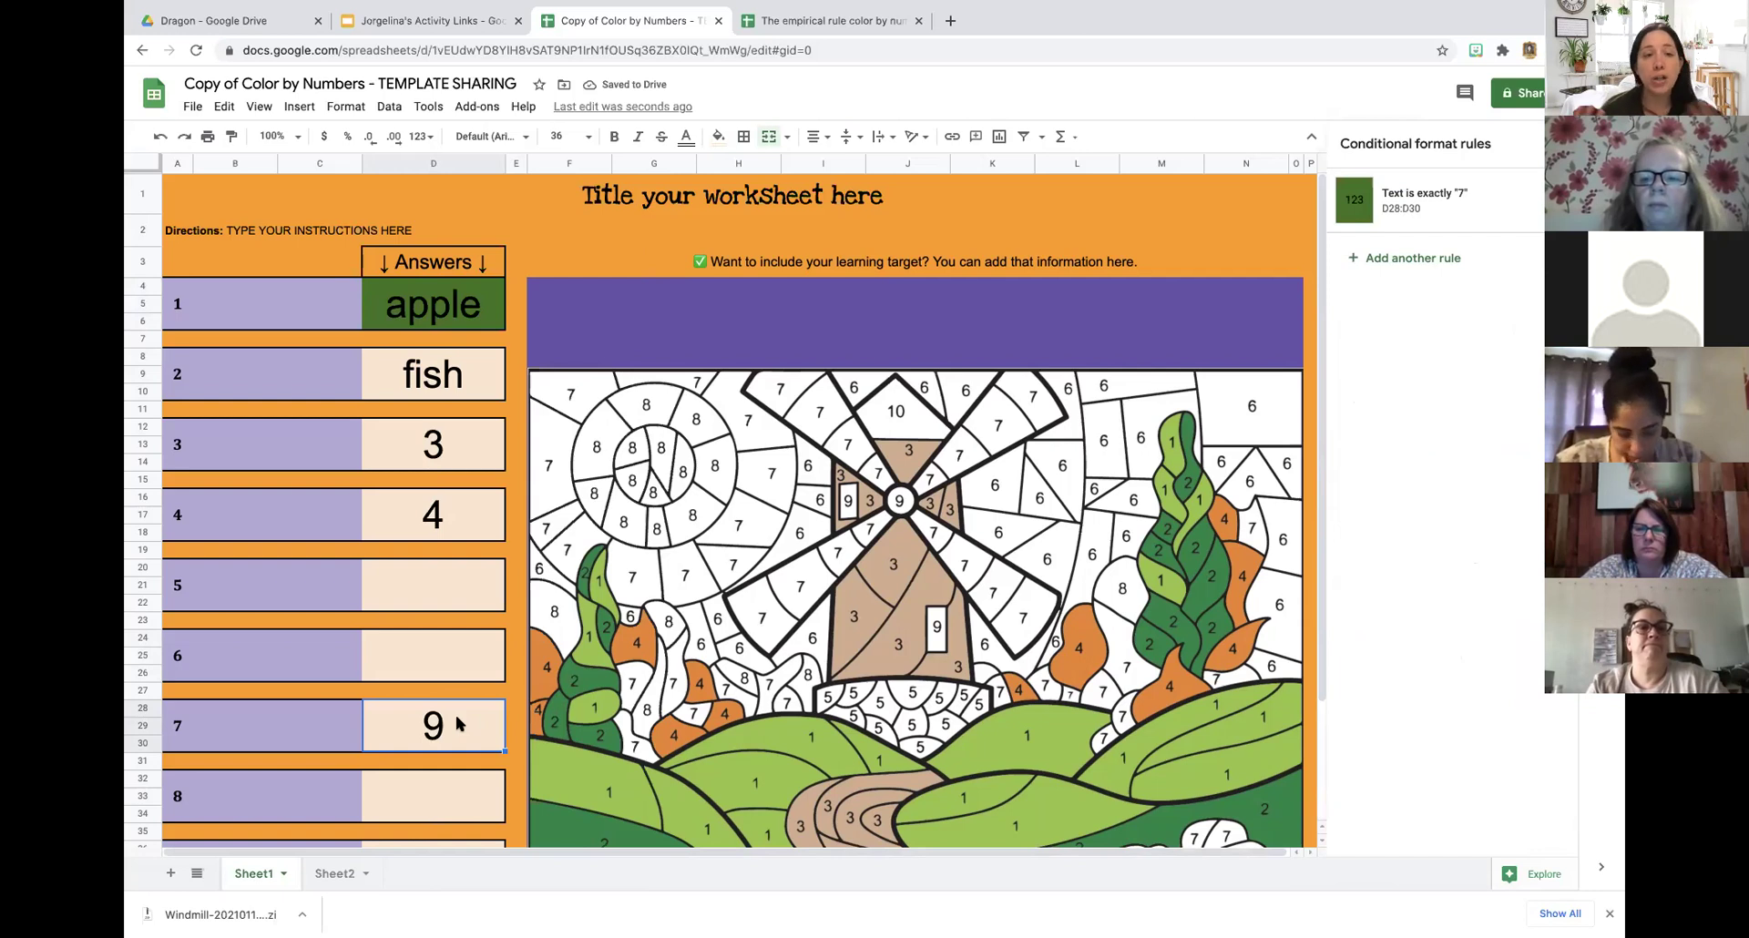
pyautogui.write('7')
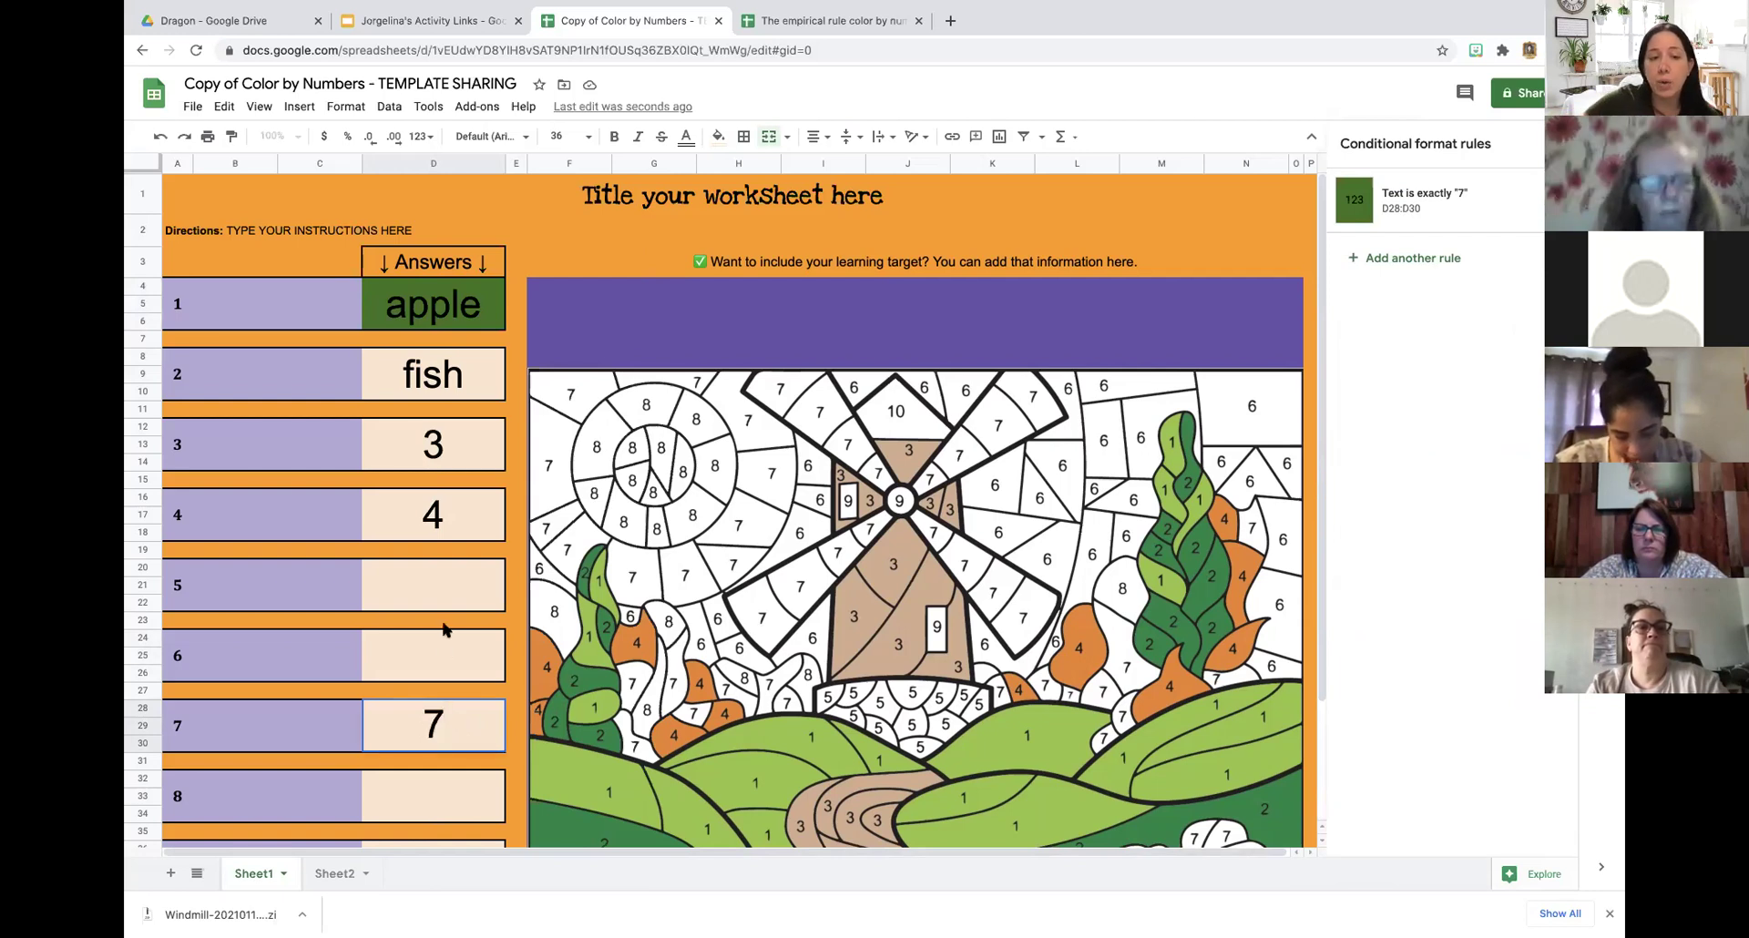
pyautogui.click(444, 623)
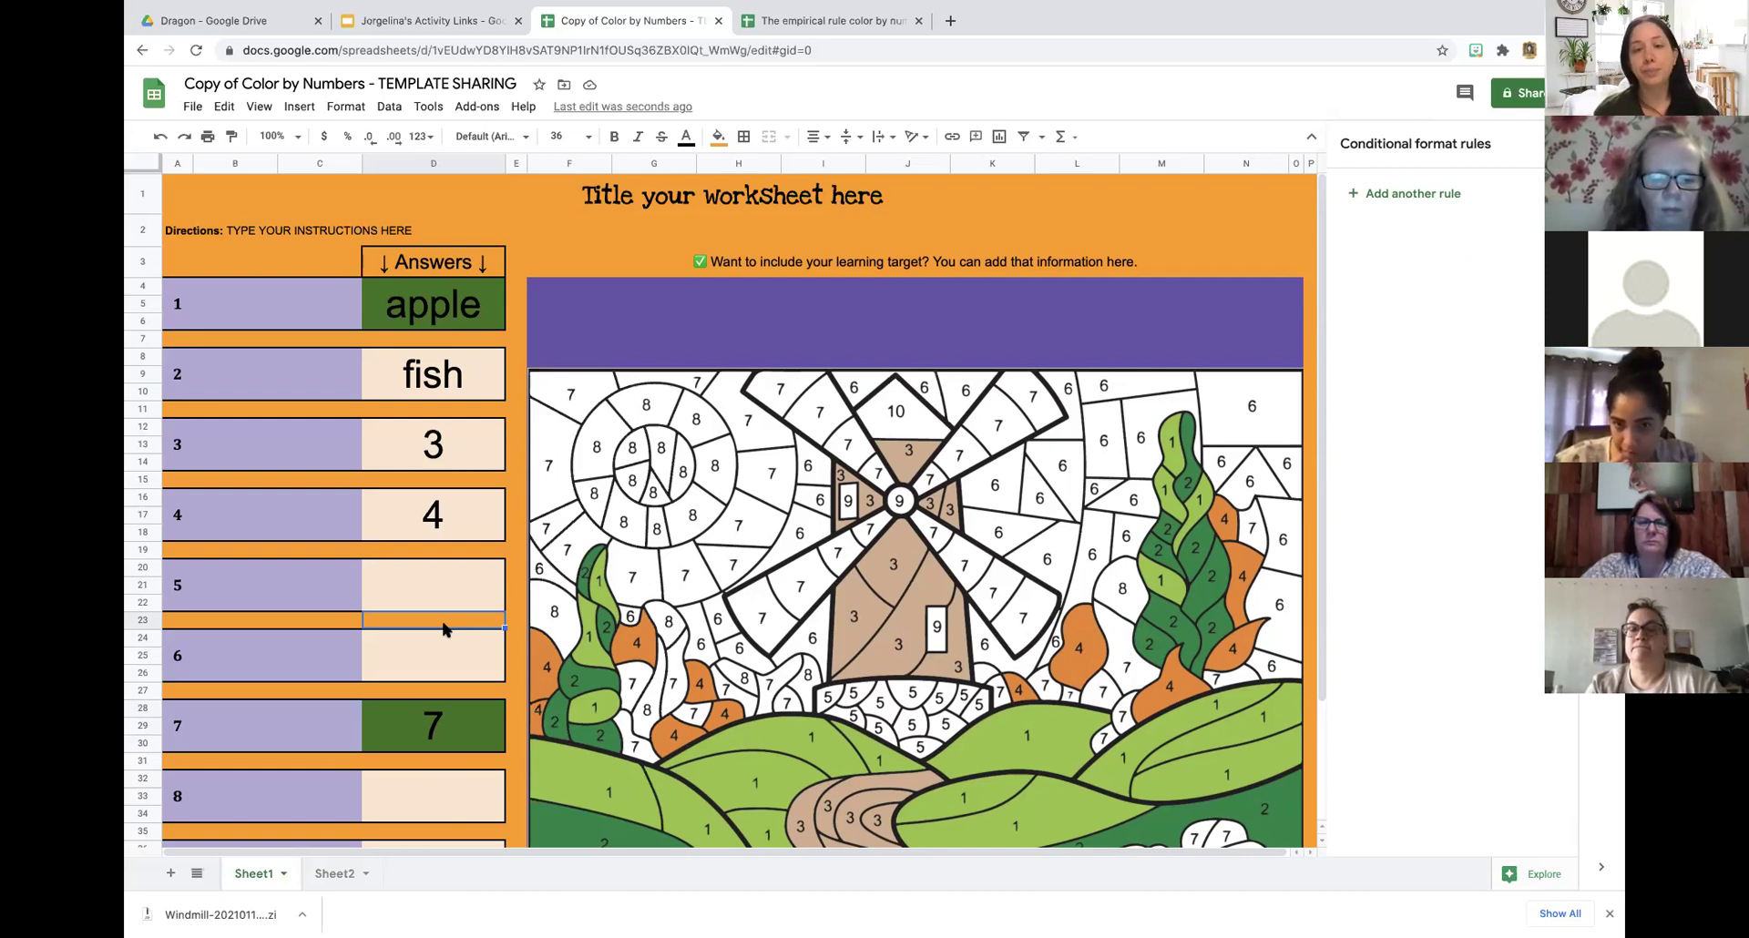
# Add a conditional format to problem 4's answer cell that fills it dark green when the text is exactly 4.
pyautogui.click(467, 490)
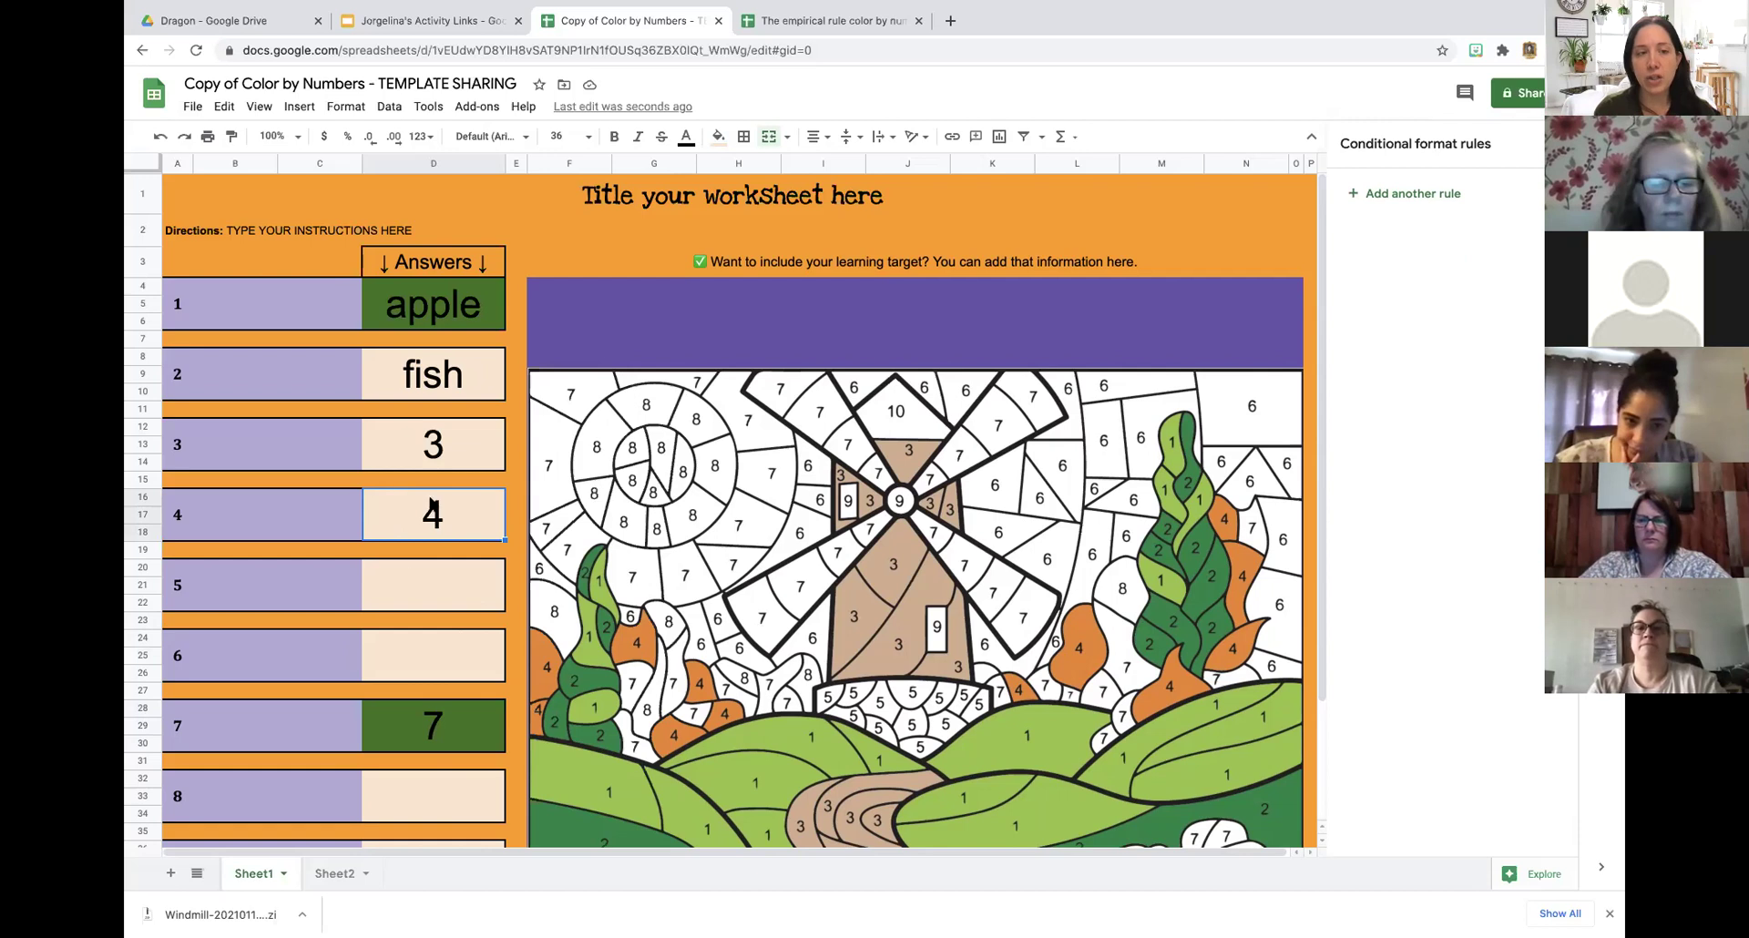
pyautogui.rightClick(461, 513)
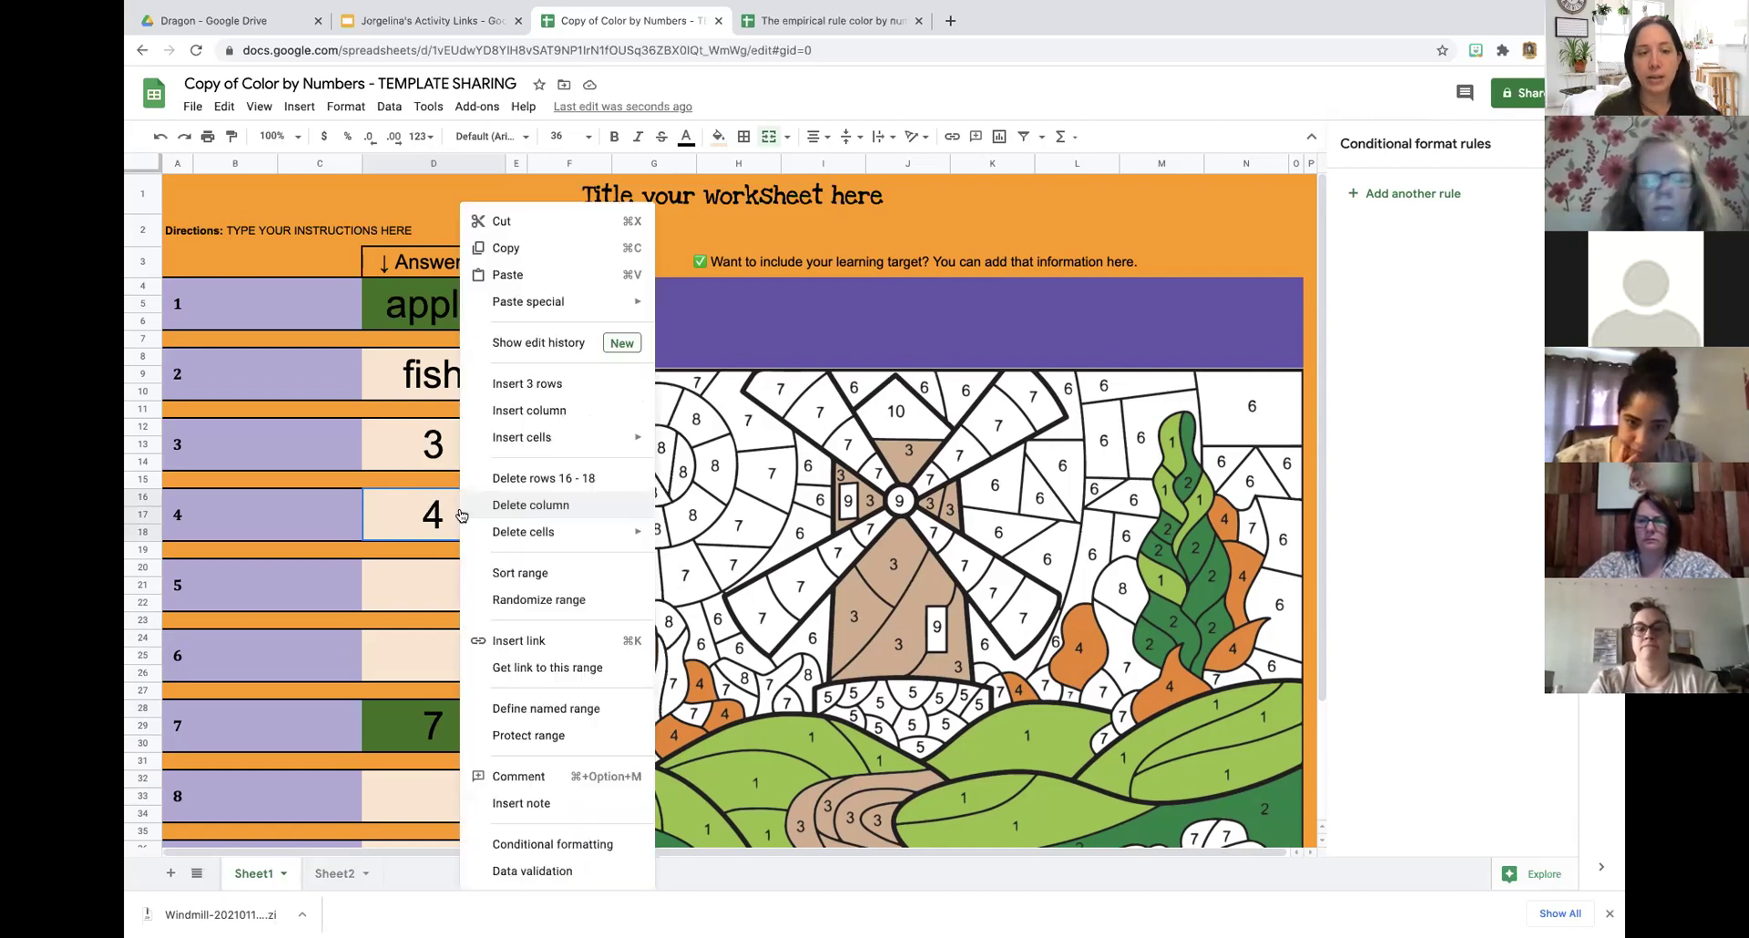
pyautogui.click(540, 845)
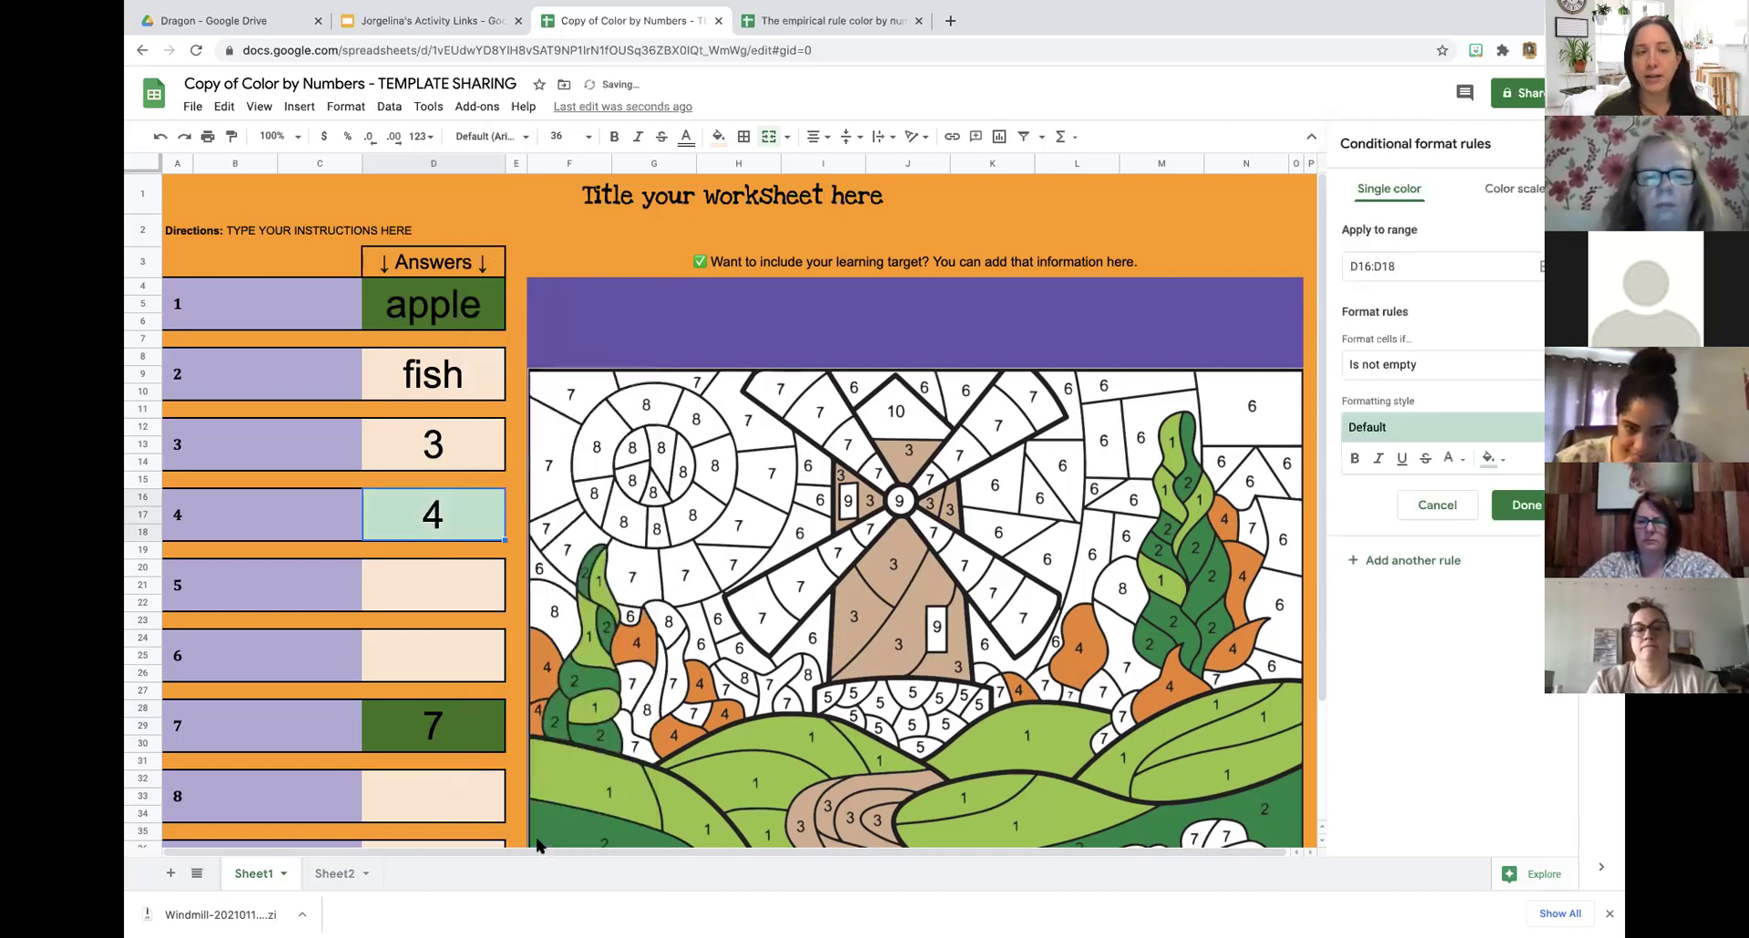
pyautogui.click(1453, 367)
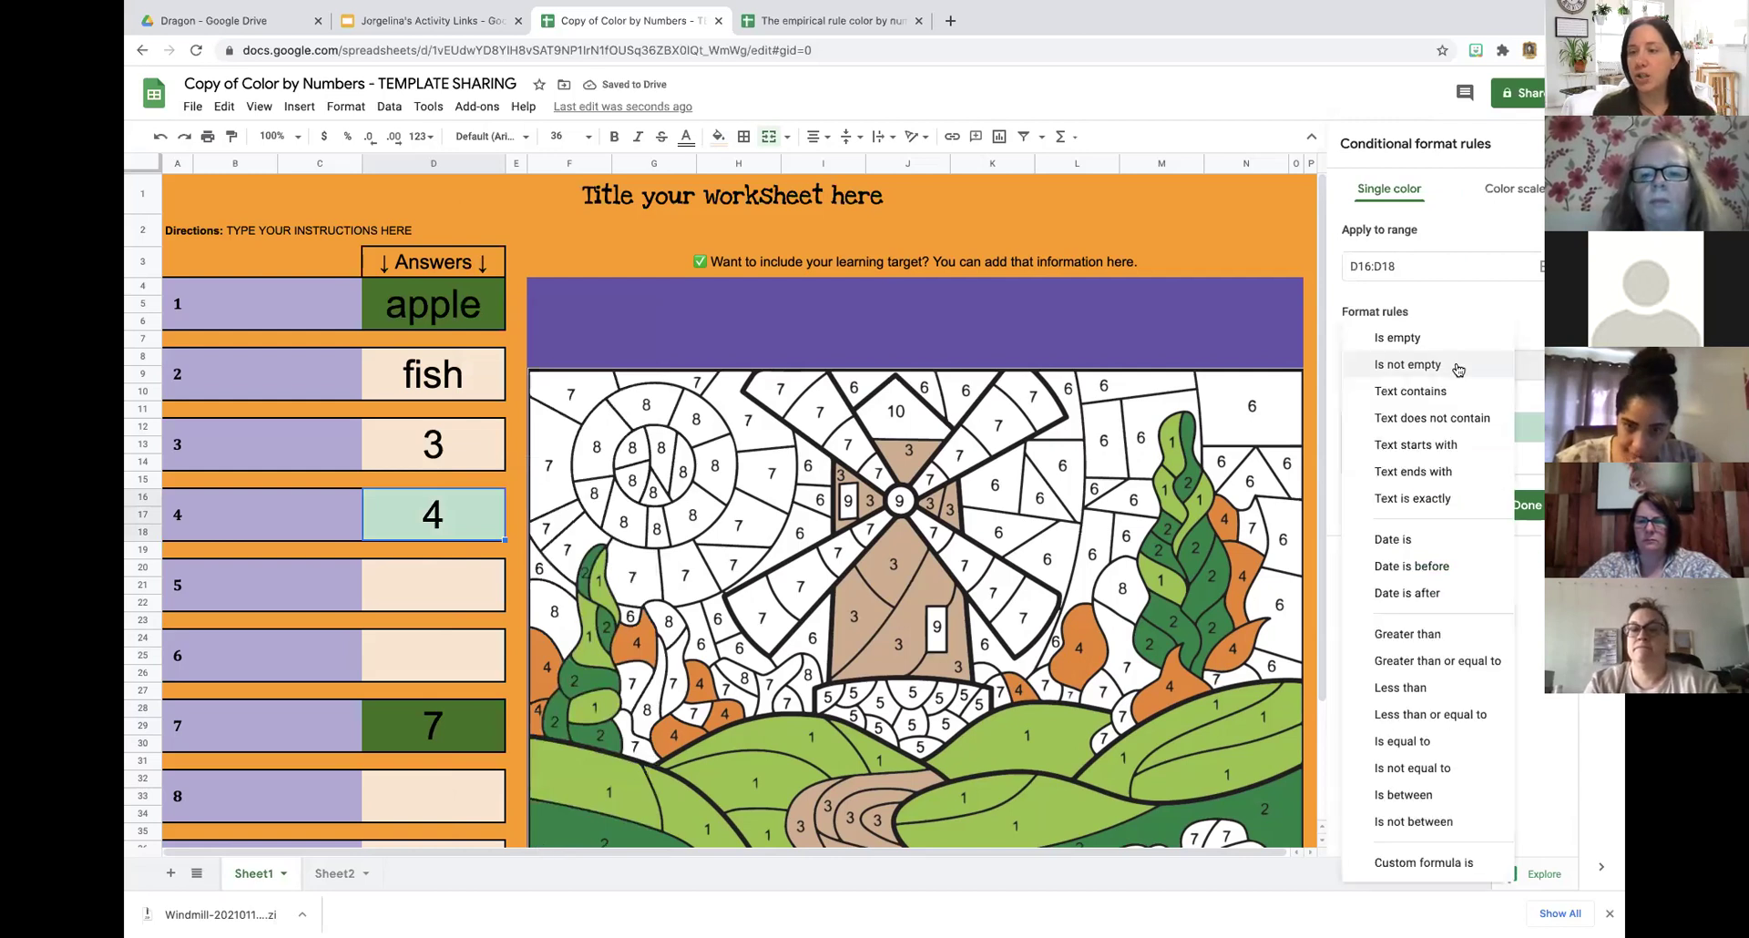
pyautogui.click(1462, 498)
pyautogui.click(1427, 398)
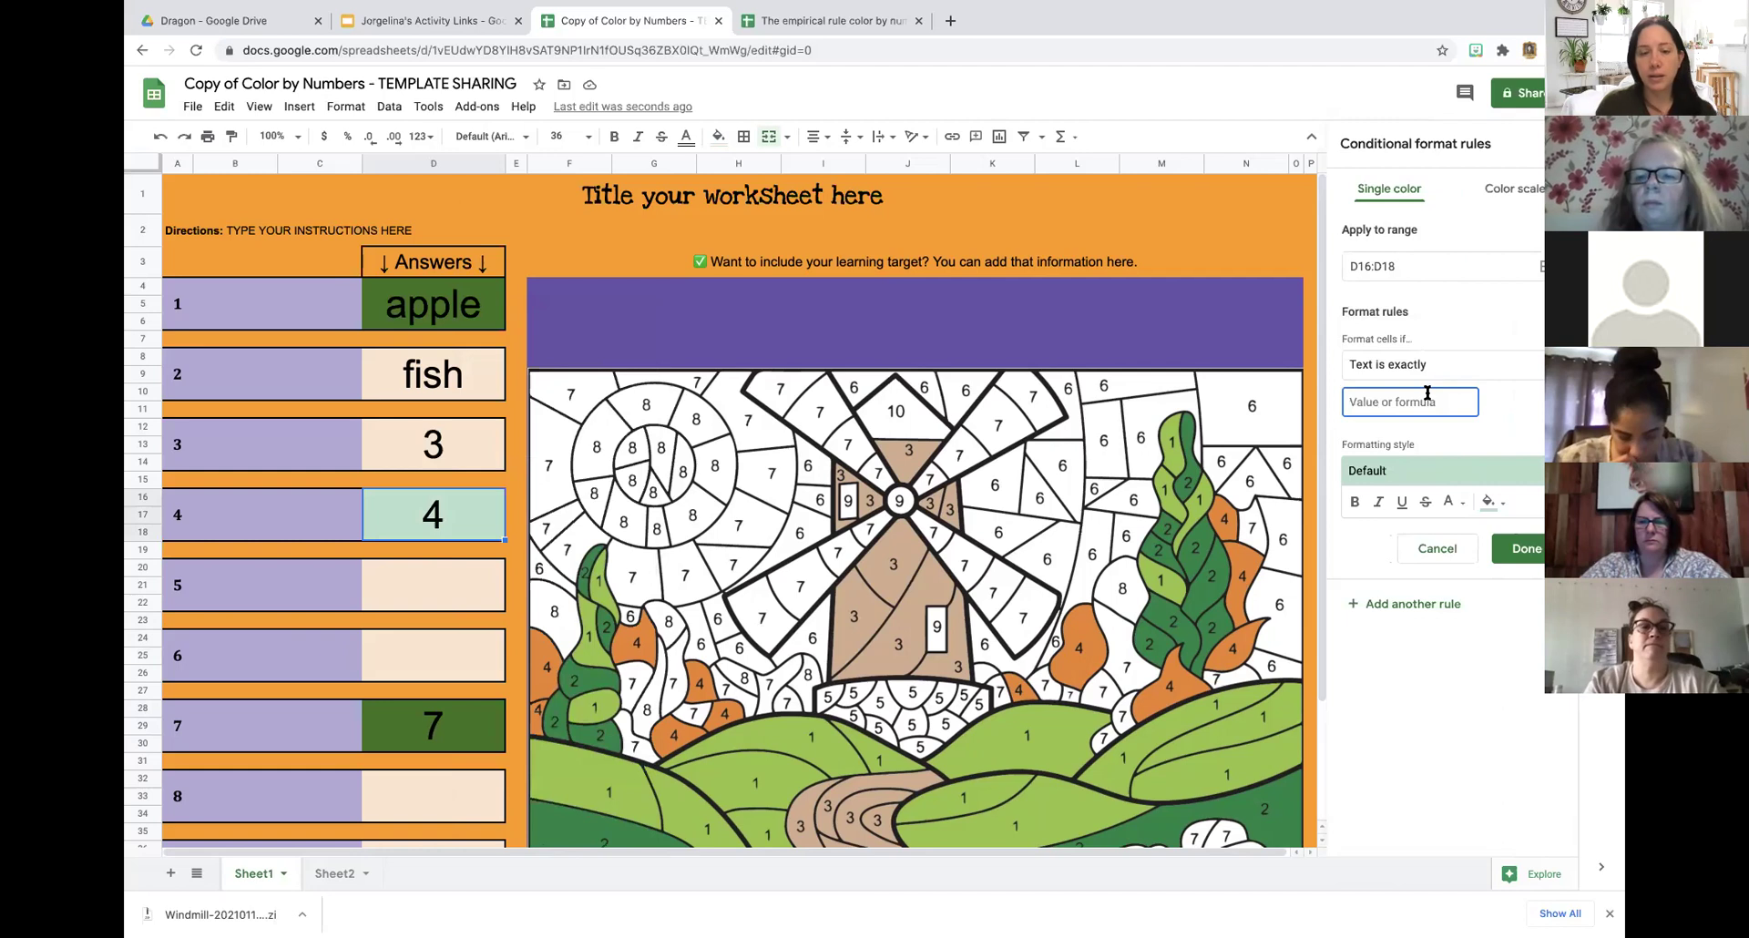
pyautogui.write('4')
pyautogui.click(1541, 443)
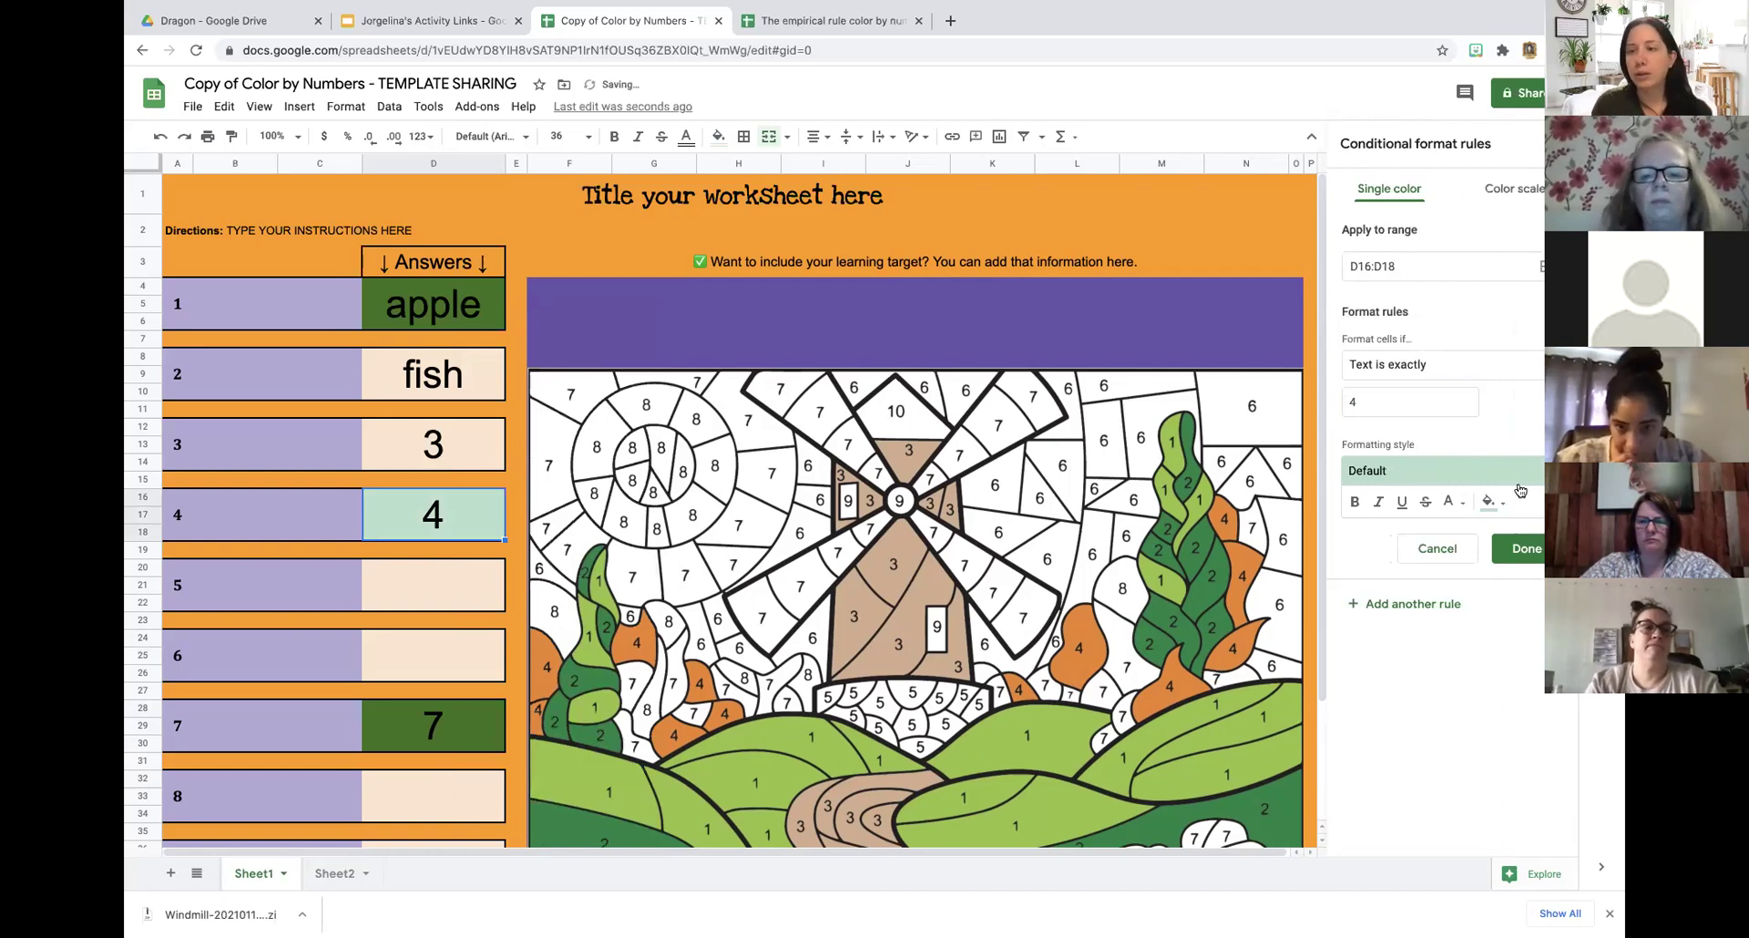
pyautogui.click(1507, 503)
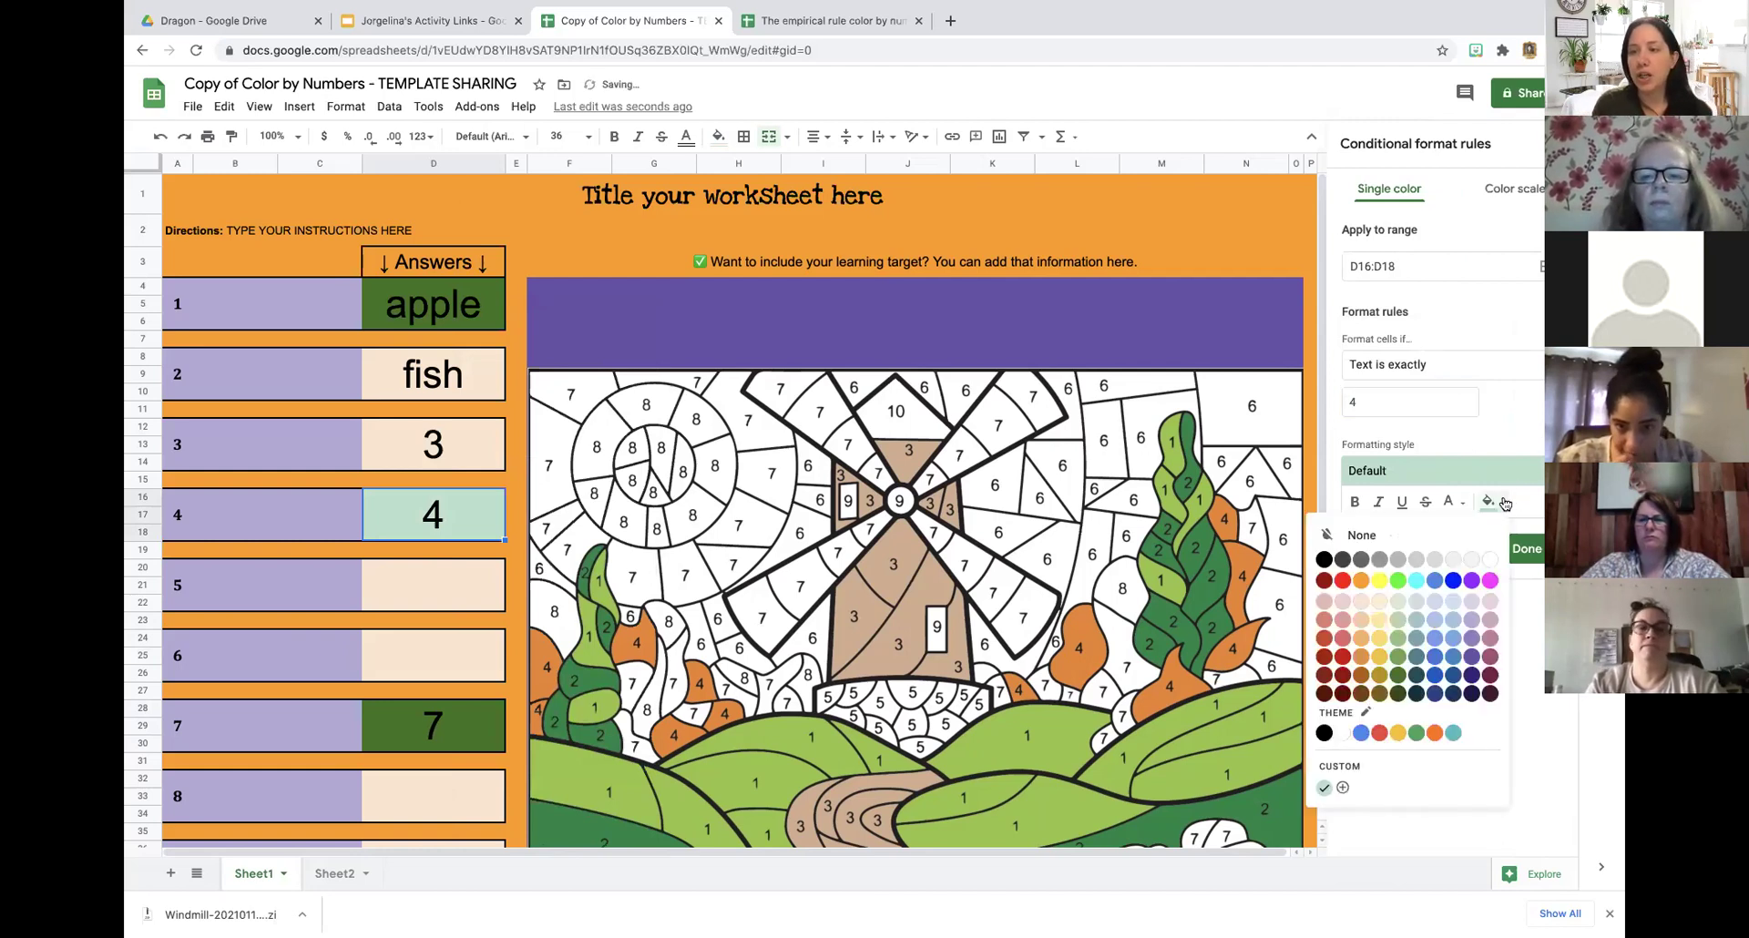
pyautogui.click(1401, 682)
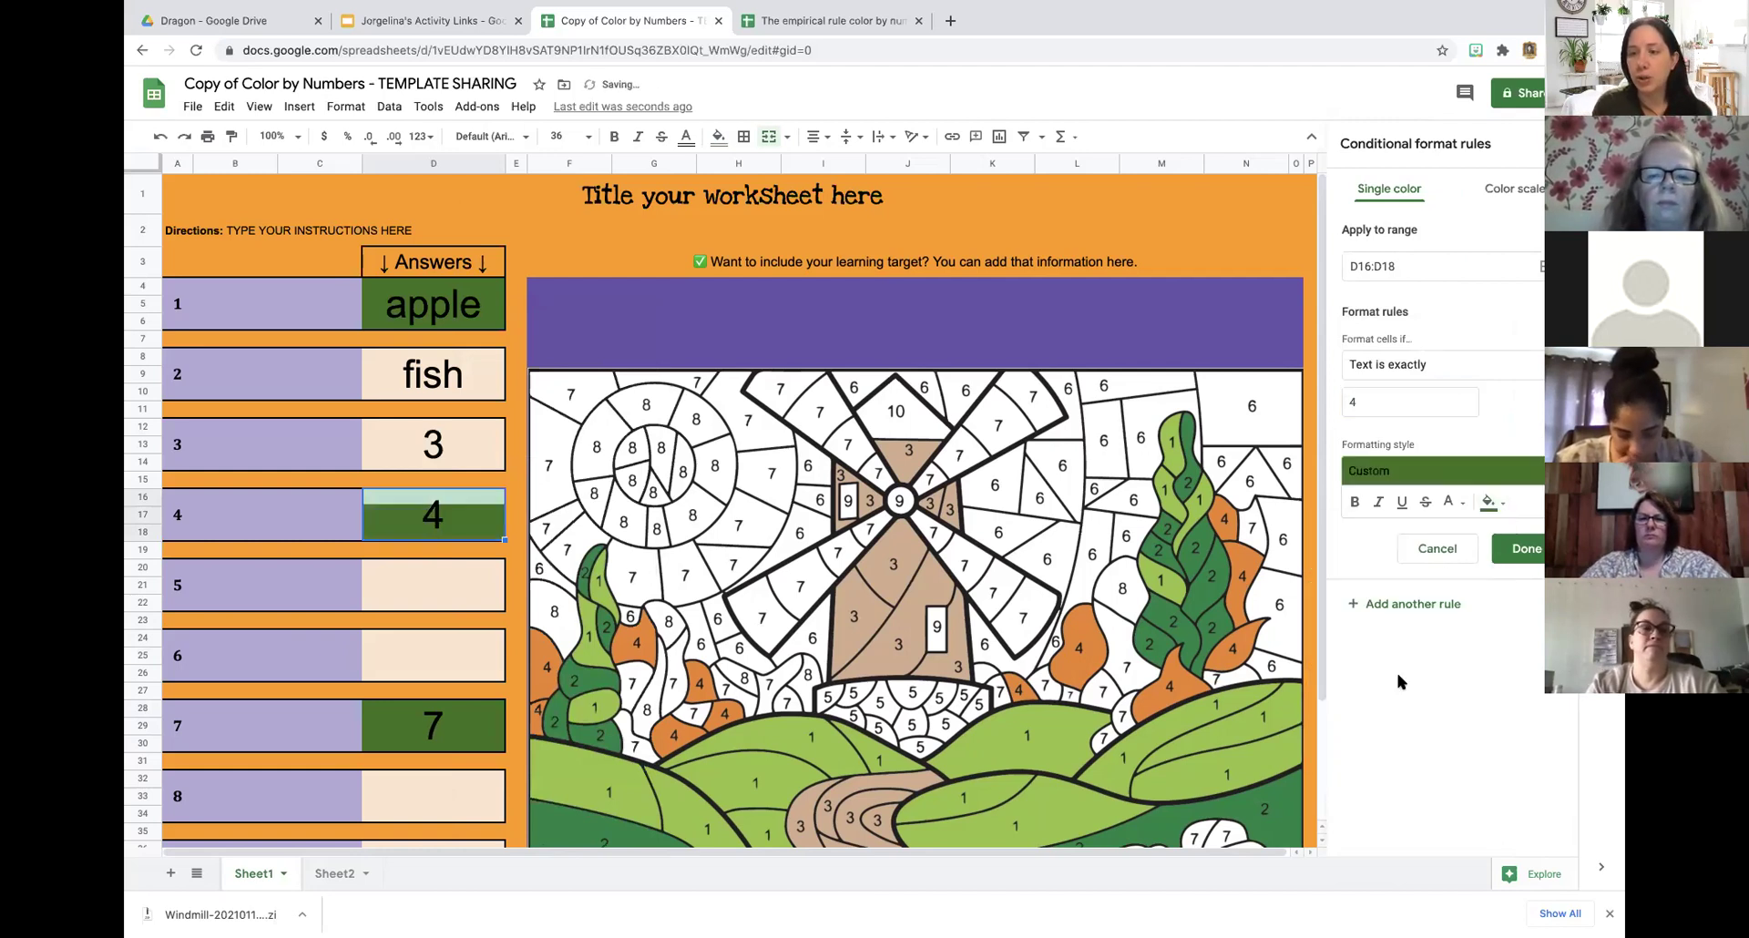
pyautogui.click(1526, 550)
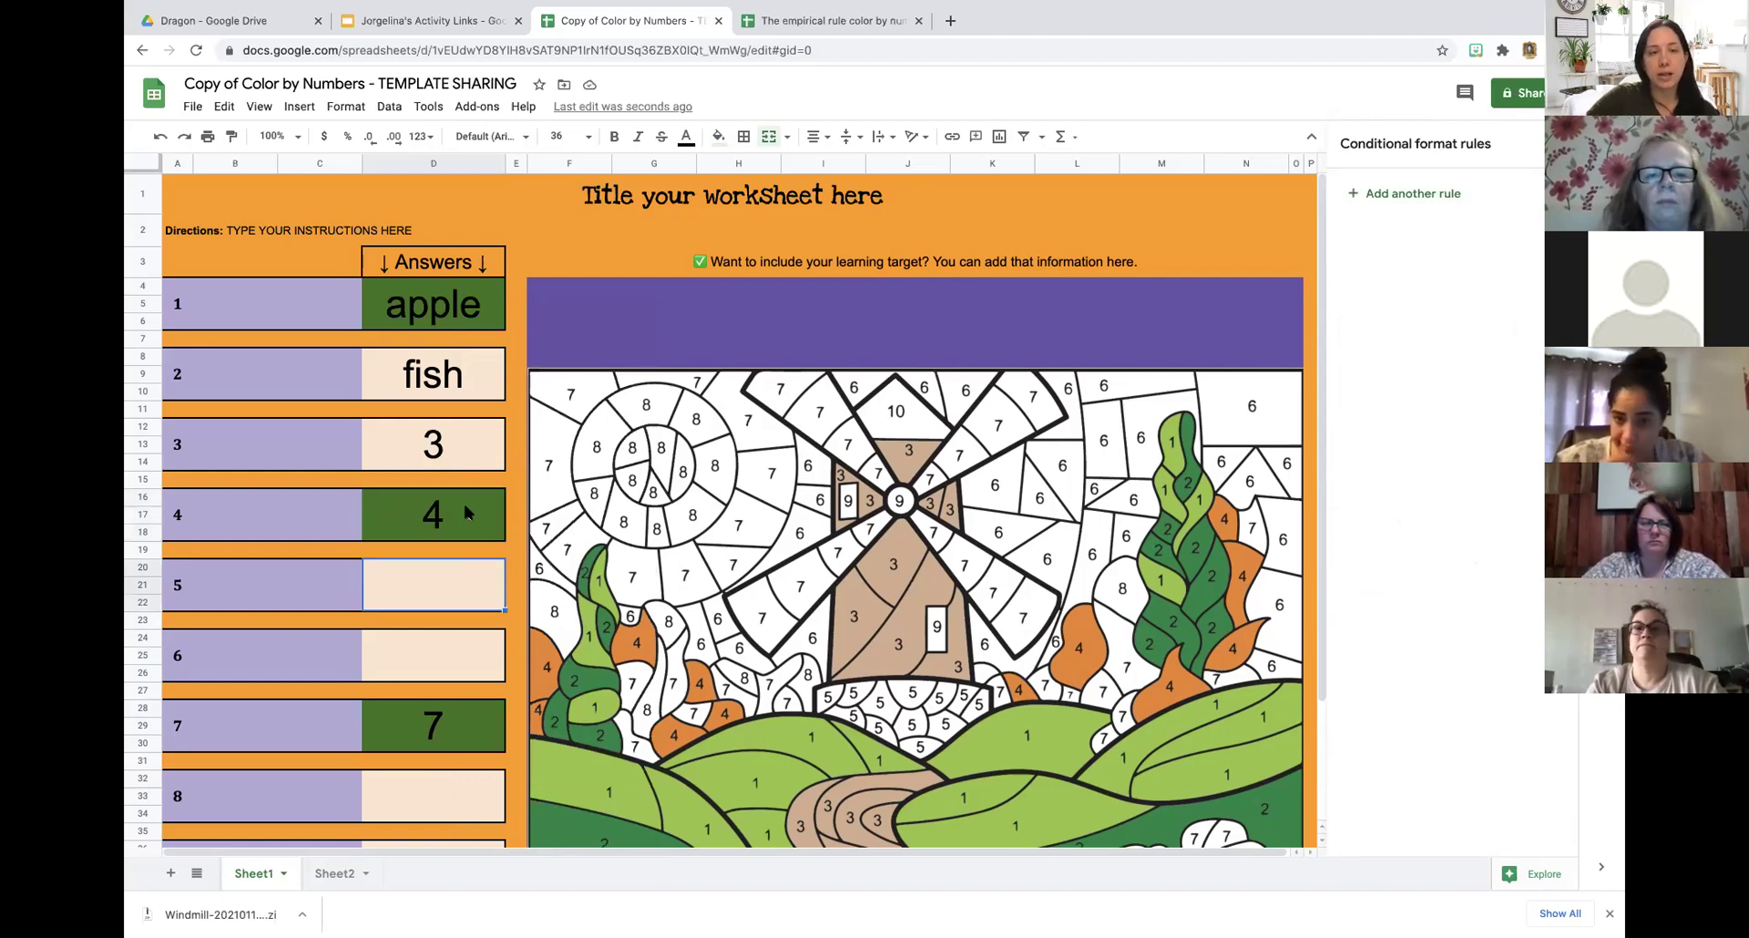
# Test problem 4's formatting rule by changing its answer to 3 and then restoring it to 4.
pyautogui.write('3')
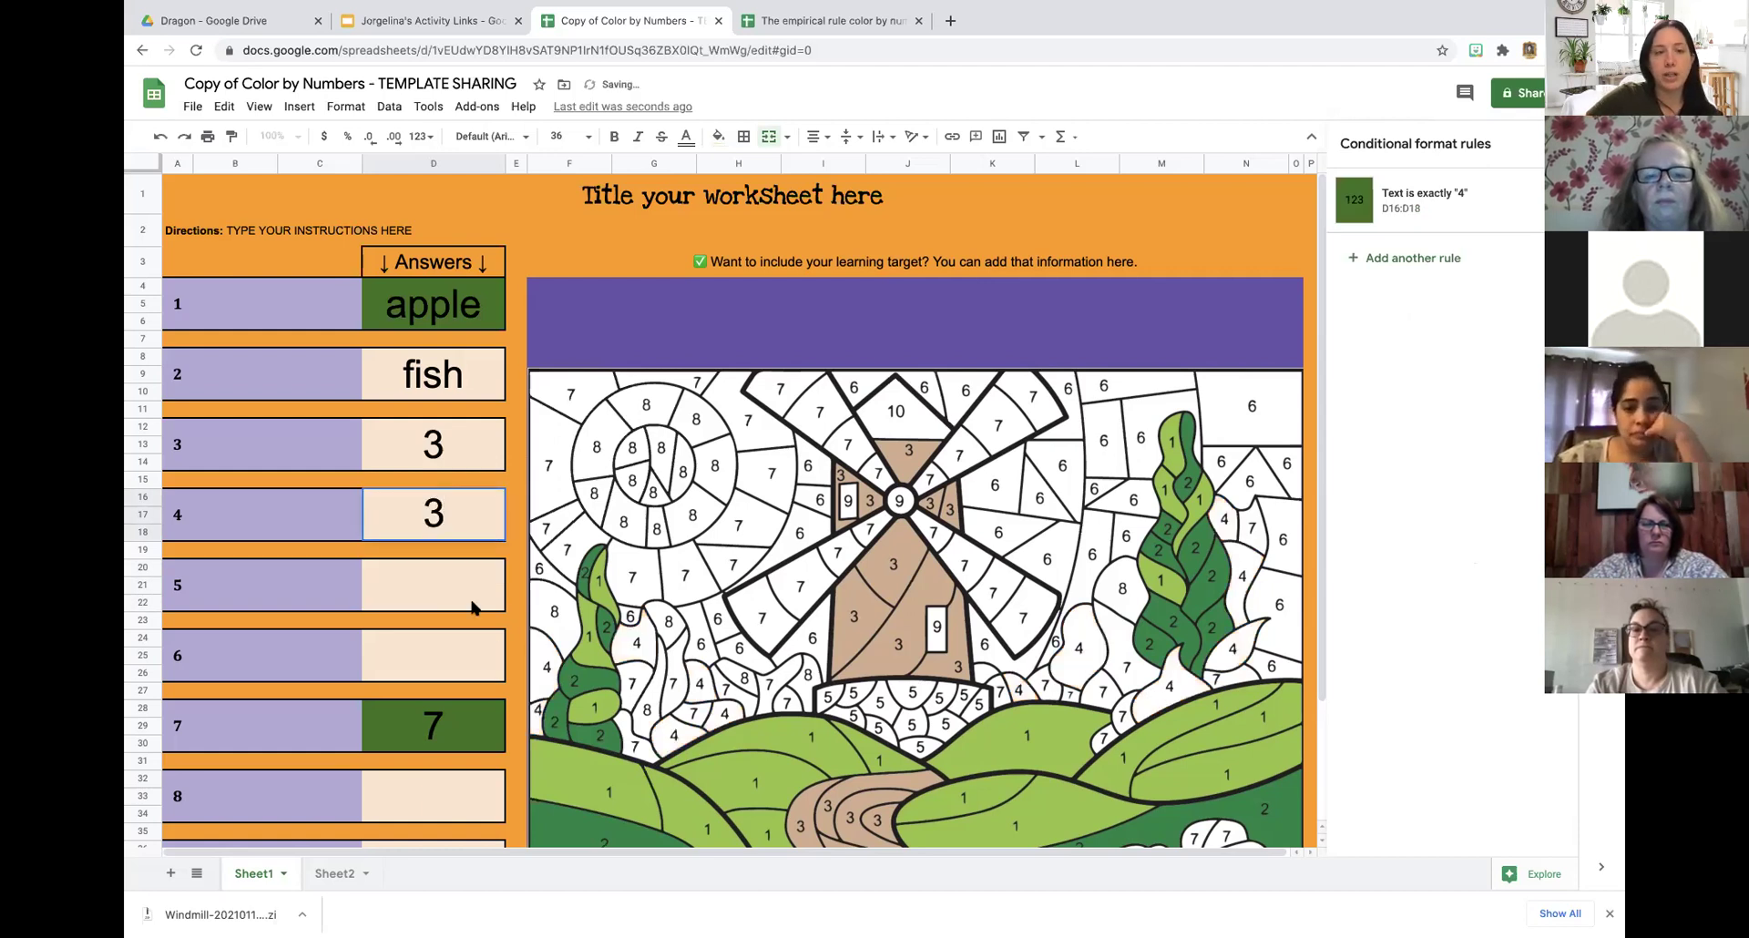
pyautogui.click(473, 608)
pyautogui.click(447, 516)
pyautogui.write('4')
# Enter 5 as the answer to problem 5 and 6 as the answer to problem 6.
pyautogui.click(498, 608)
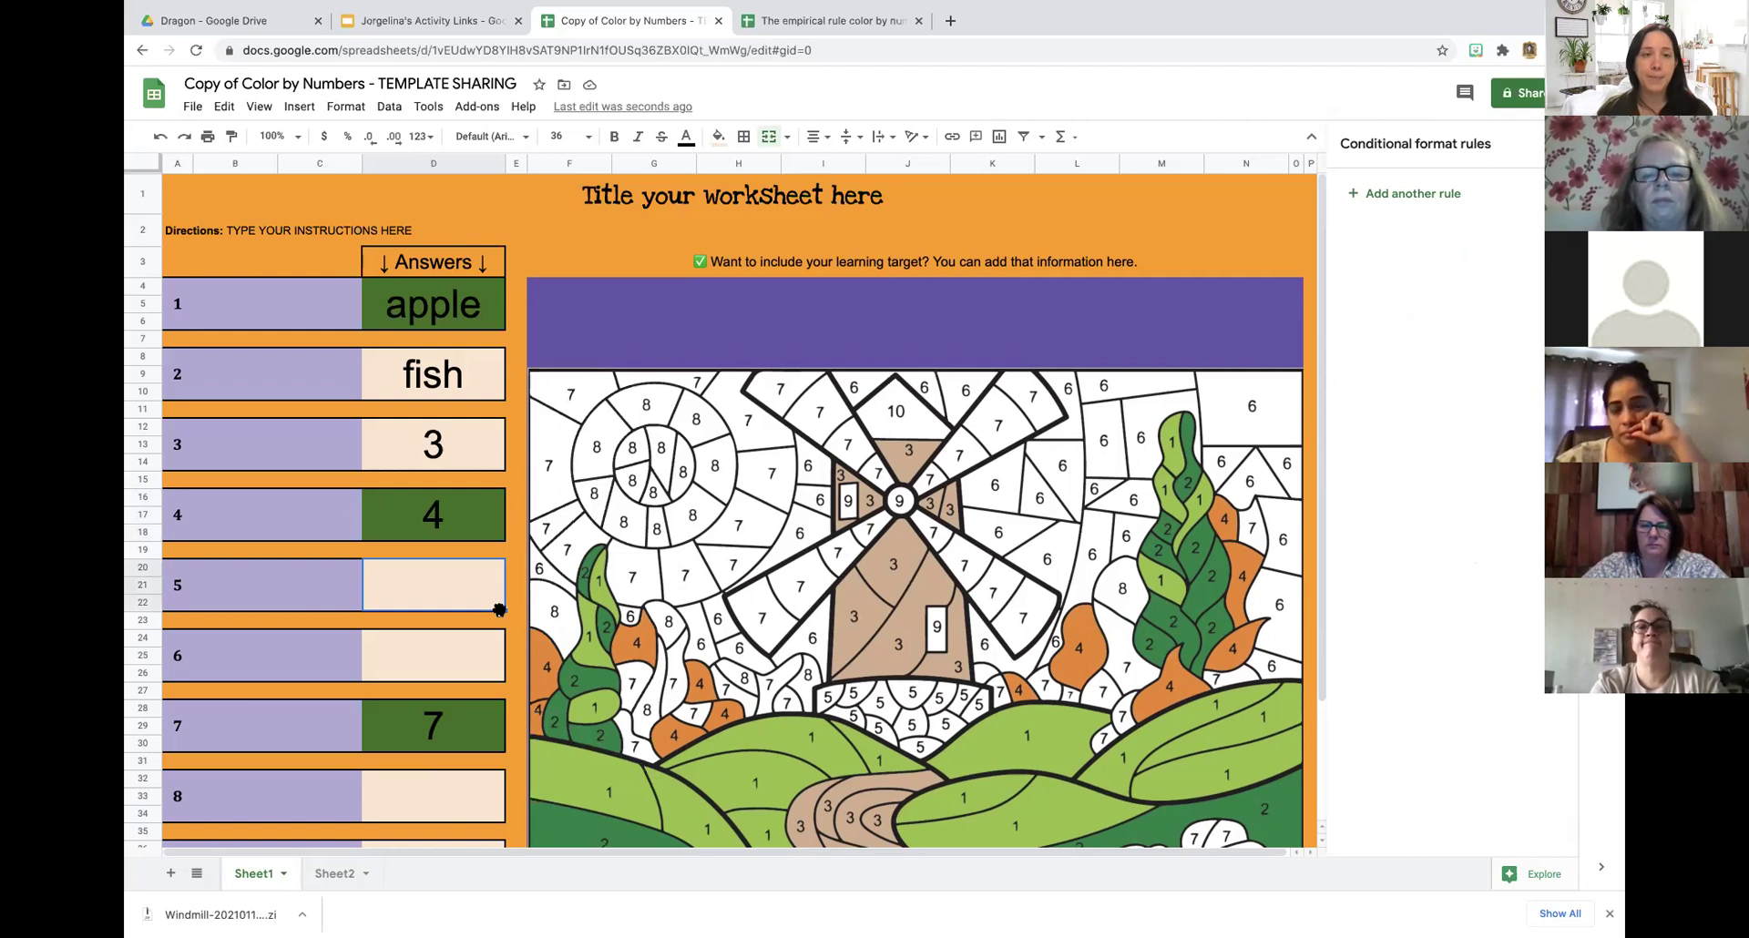
pyautogui.write('5')
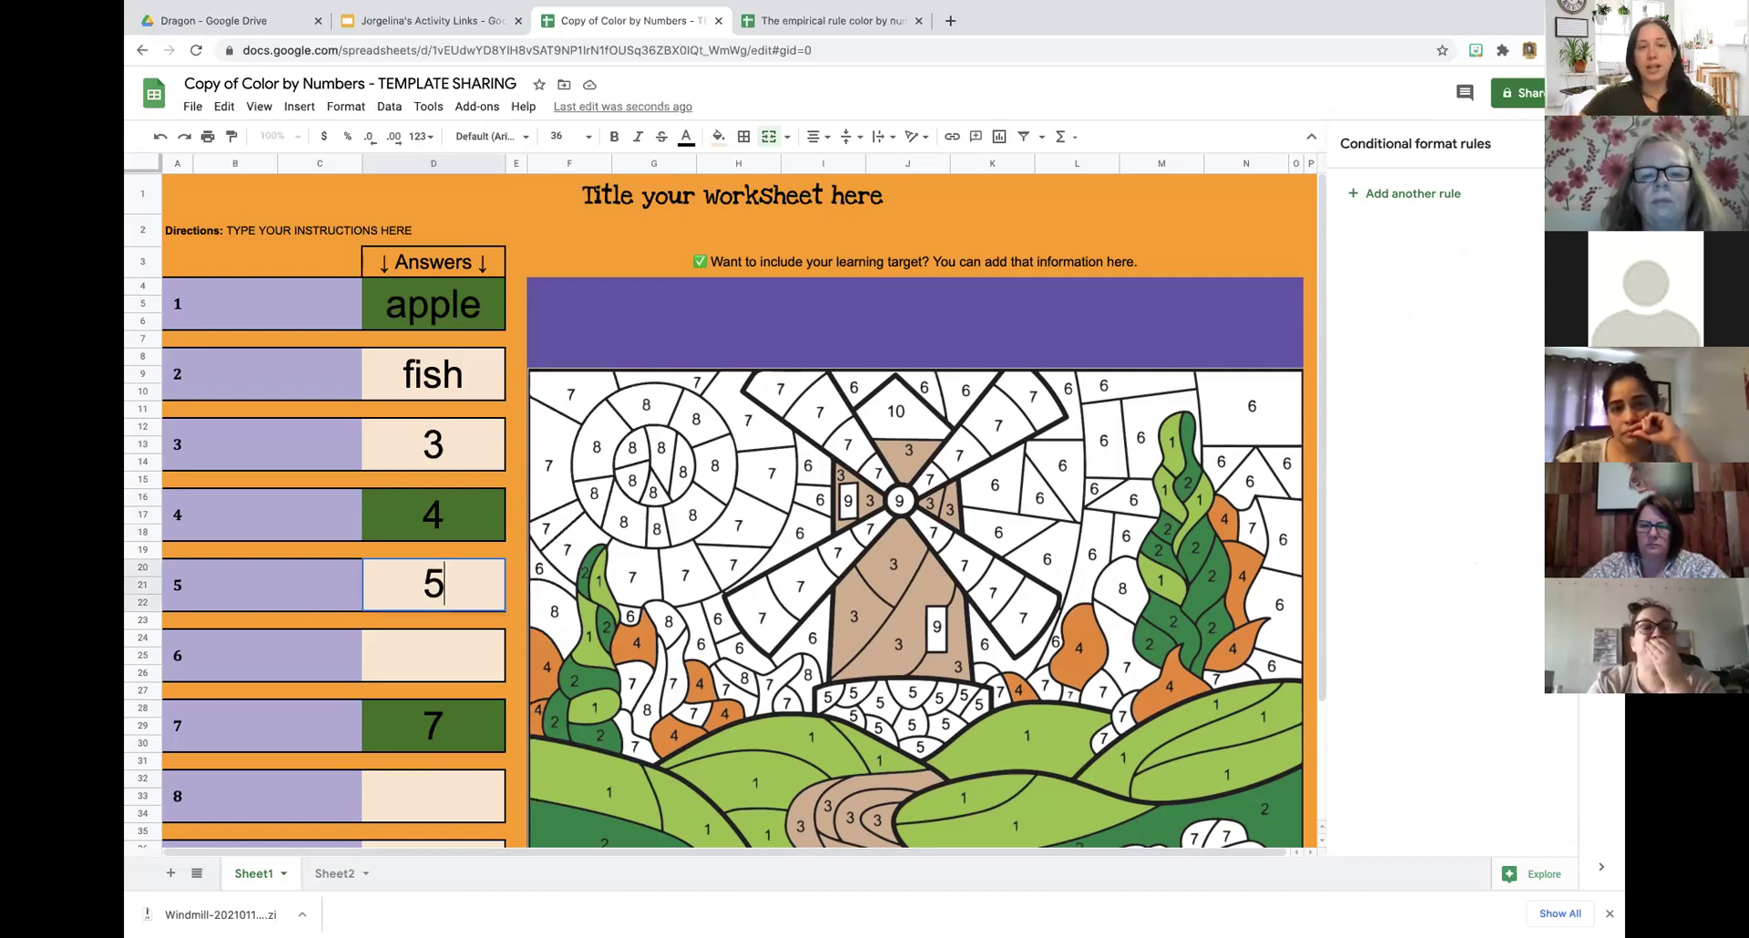
pyautogui.press('Return')
pyautogui.press('Return')
pyautogui.write('6')
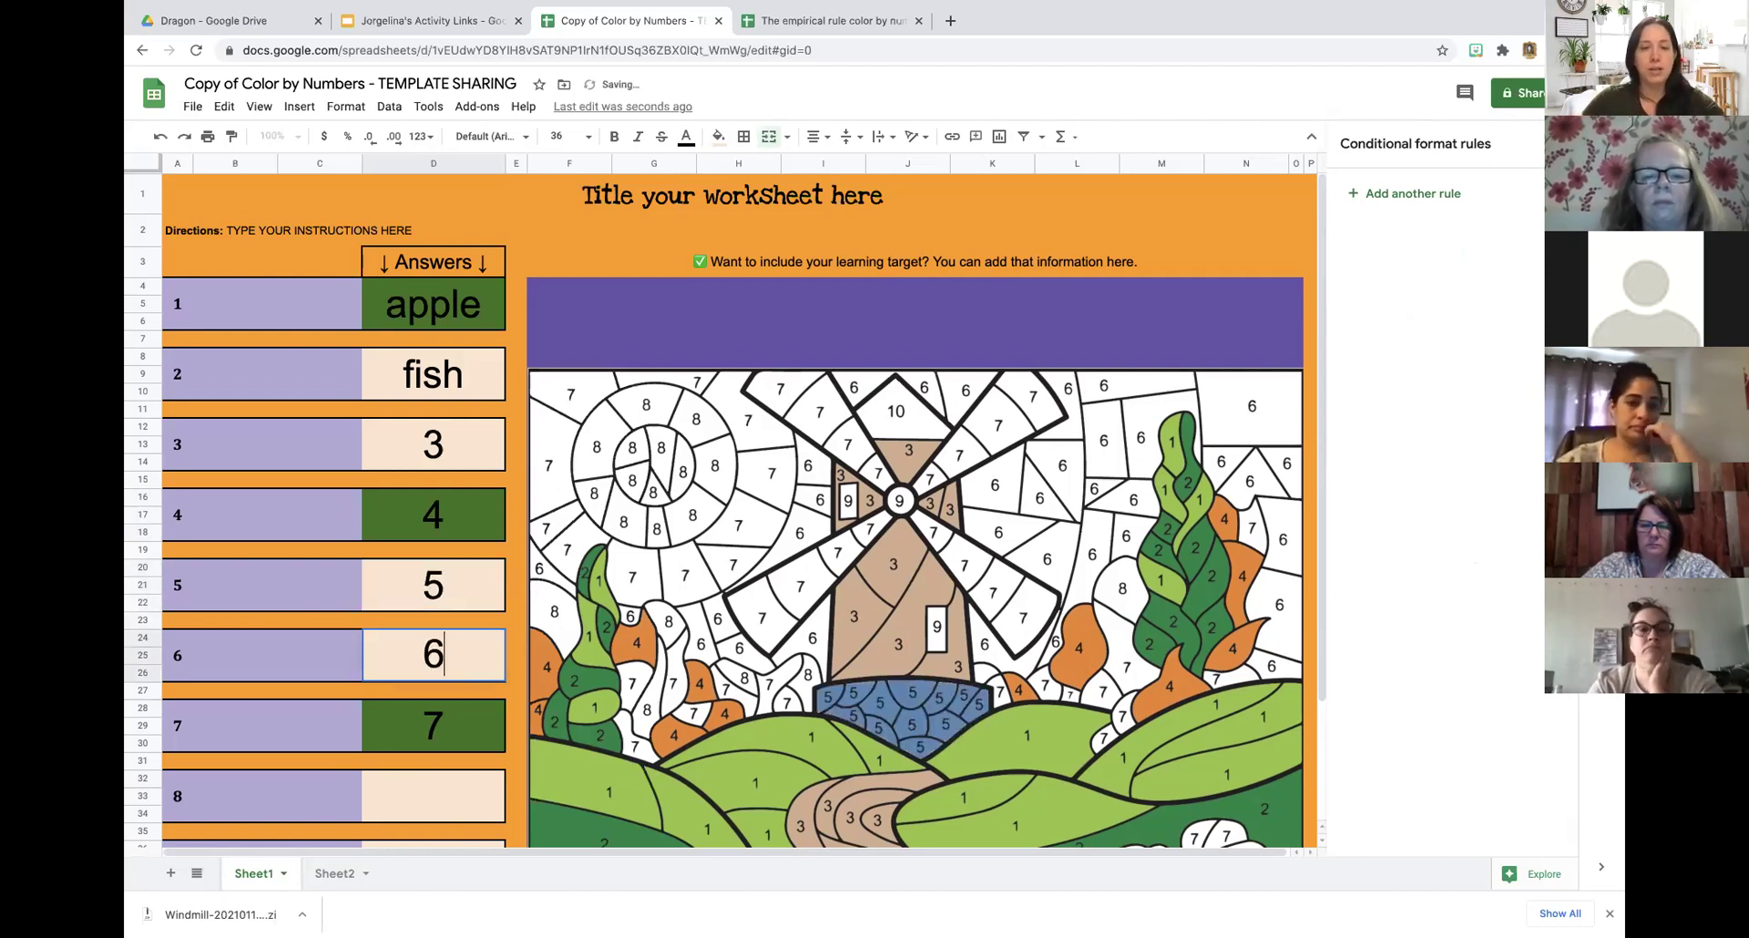
pyautogui.press('Return')
# Enter 8 as the answer to problem 8 and 9 as the answer to problem 9.
pyautogui.scroll(-1, 916, 583)
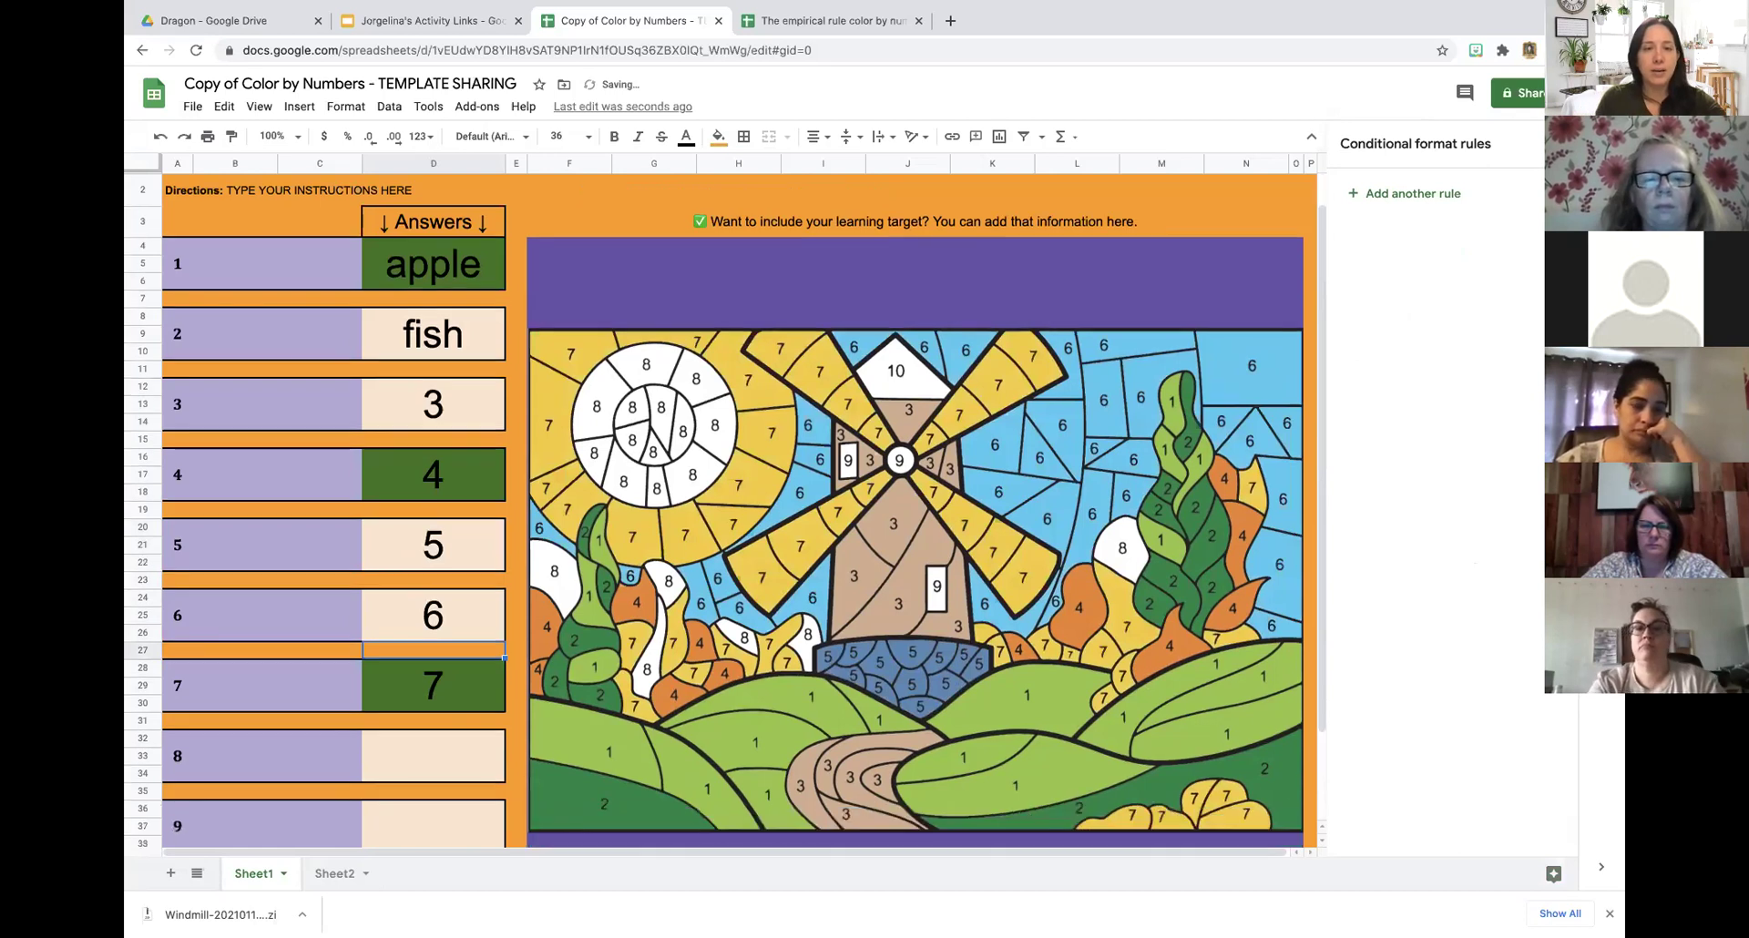
pyautogui.scroll(-1, 441, 594)
pyautogui.click(431, 733)
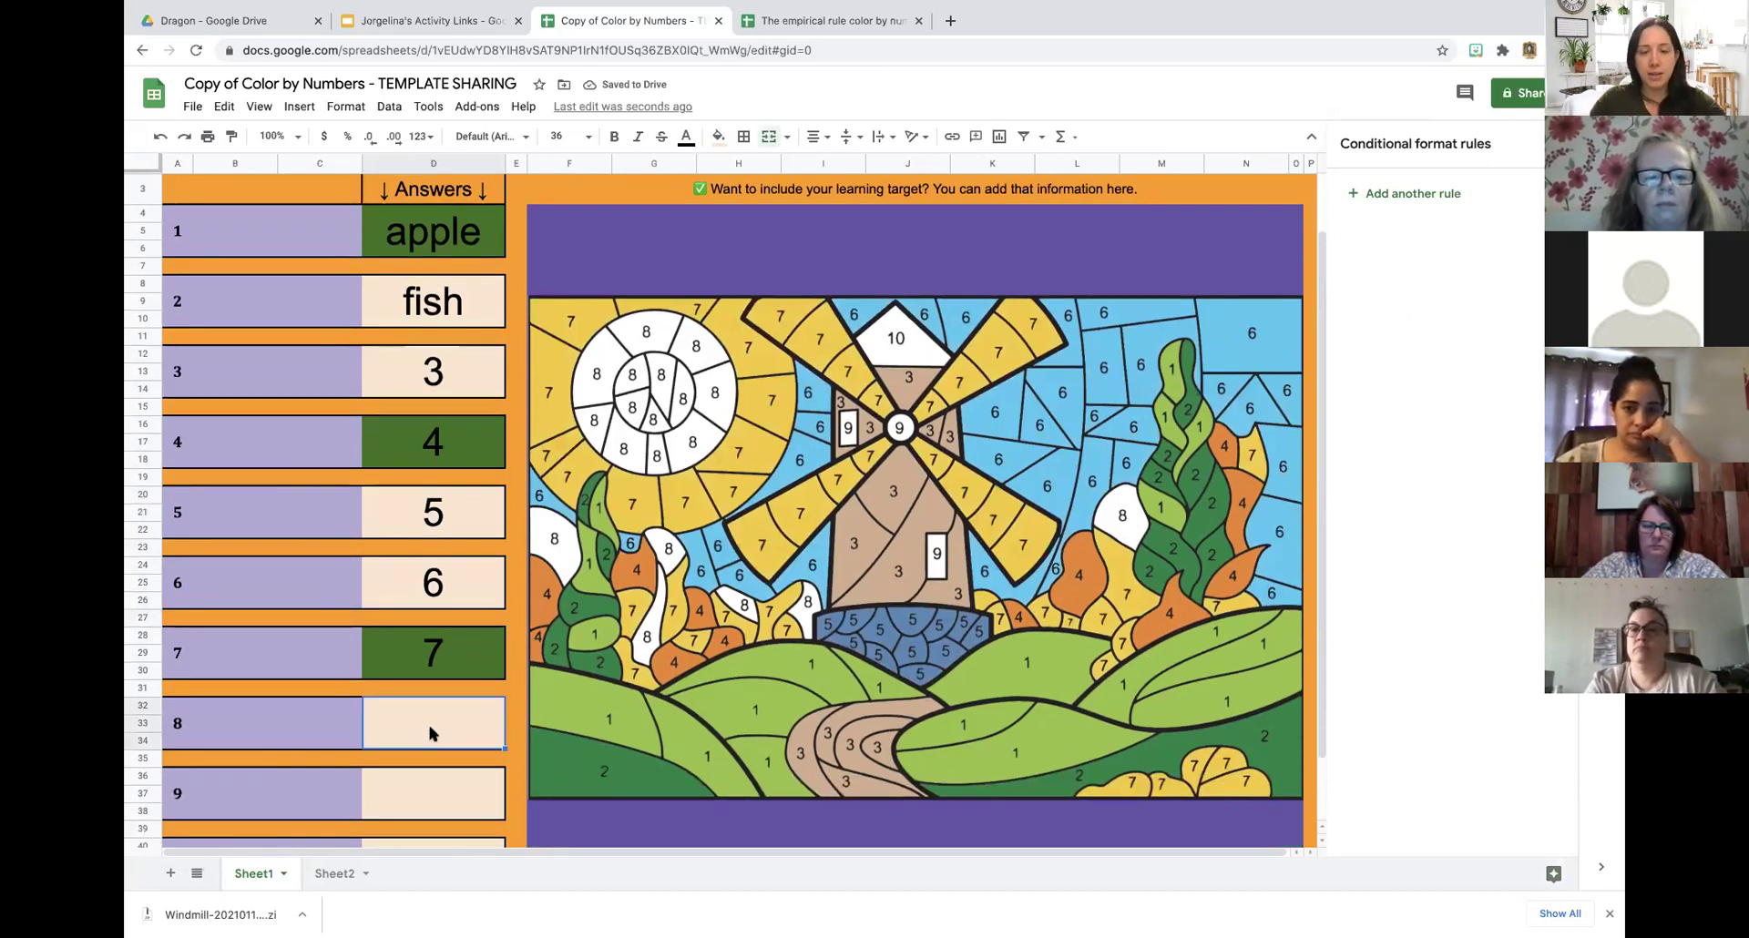
pyautogui.write('8')
pyautogui.press('Return')
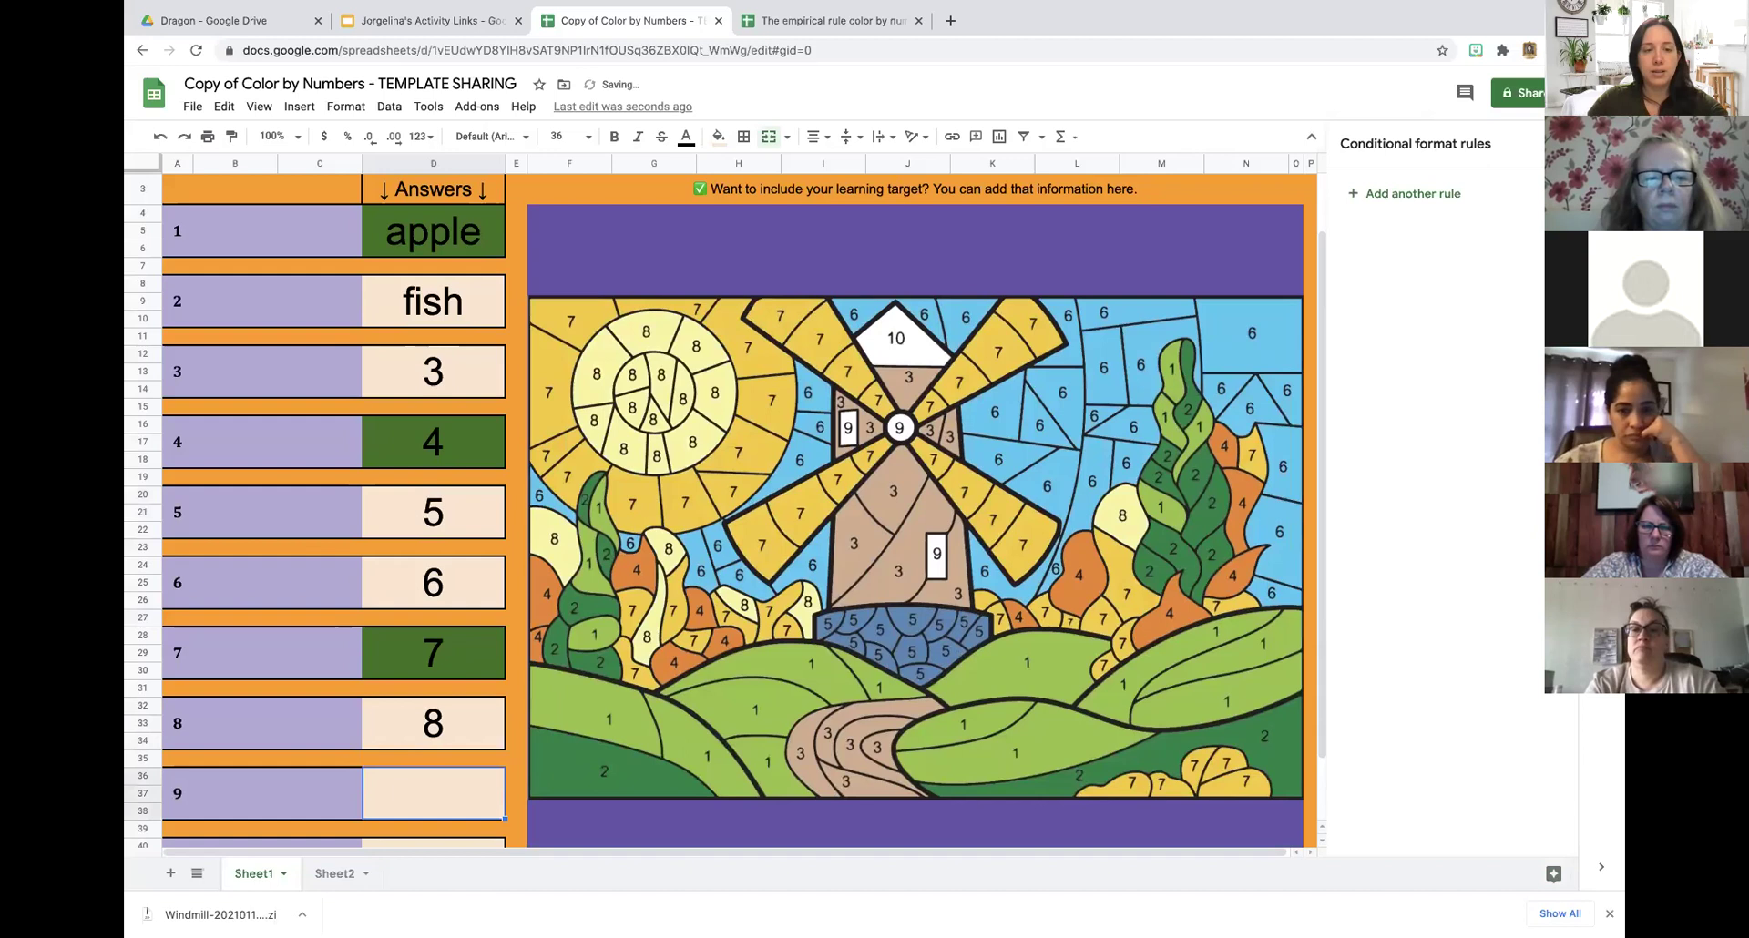
pyautogui.write('9')
pyautogui.press('Return')
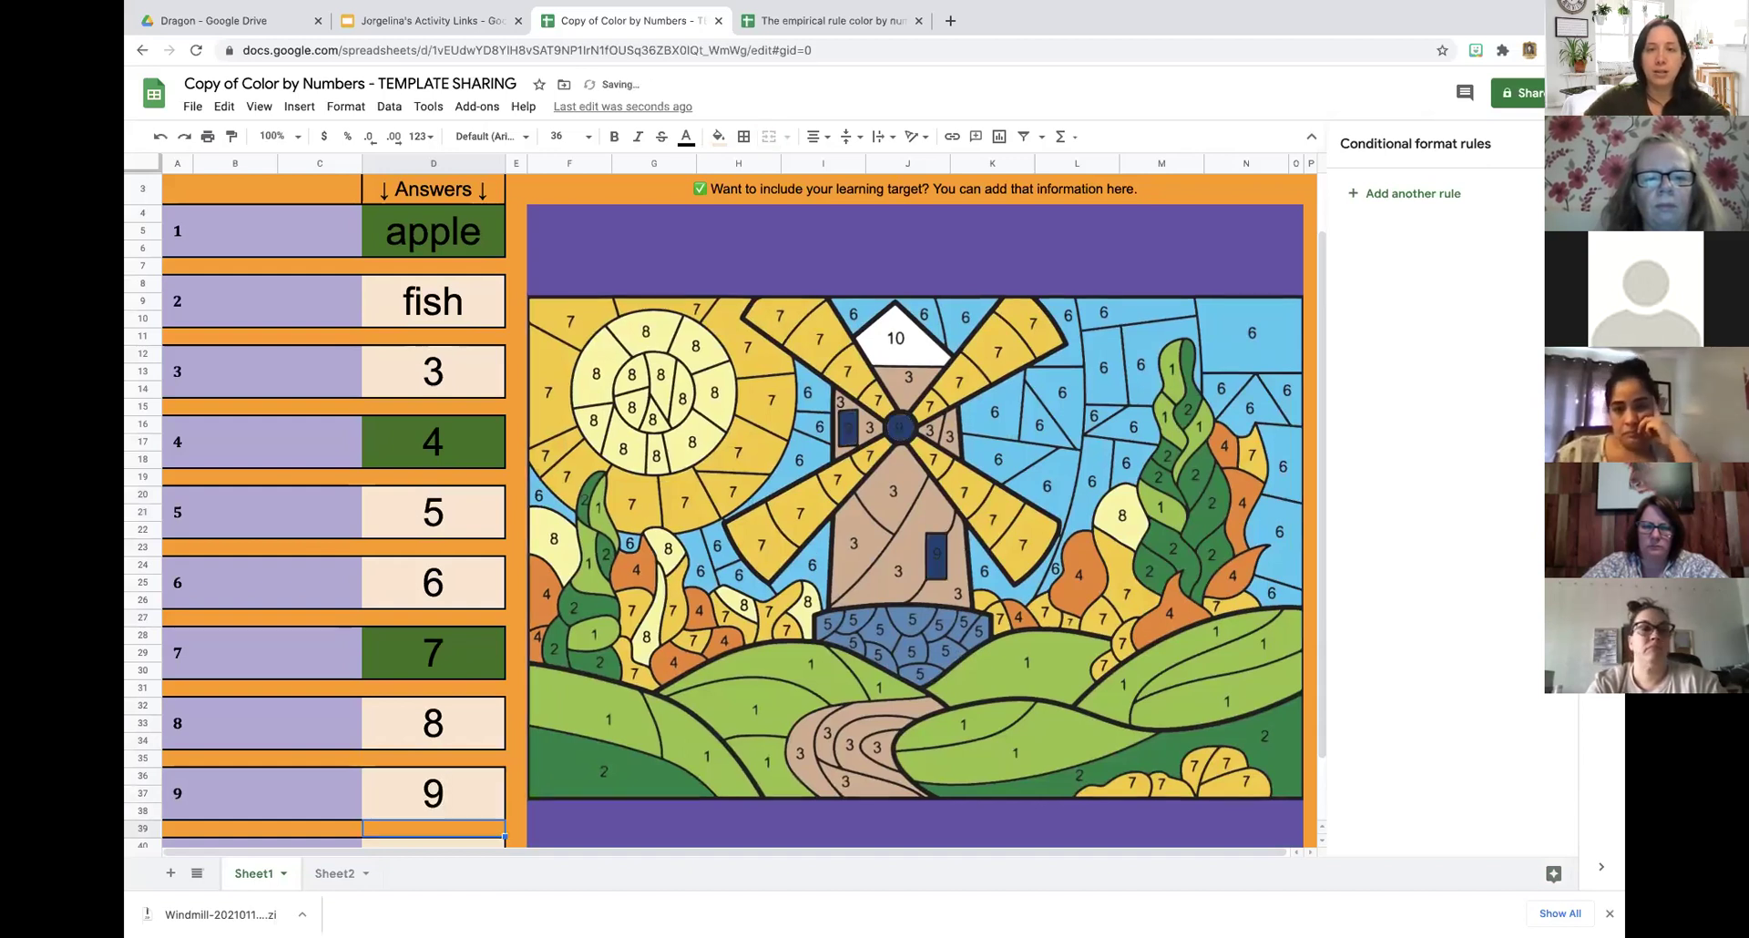
# Enter 10 as the answer to problem 10.
pyautogui.press('Down')
pyautogui.press('Down')
pyautogui.press('Up')
pyautogui.press('Down')
pyautogui.write('10')
pyautogui.press('Return')
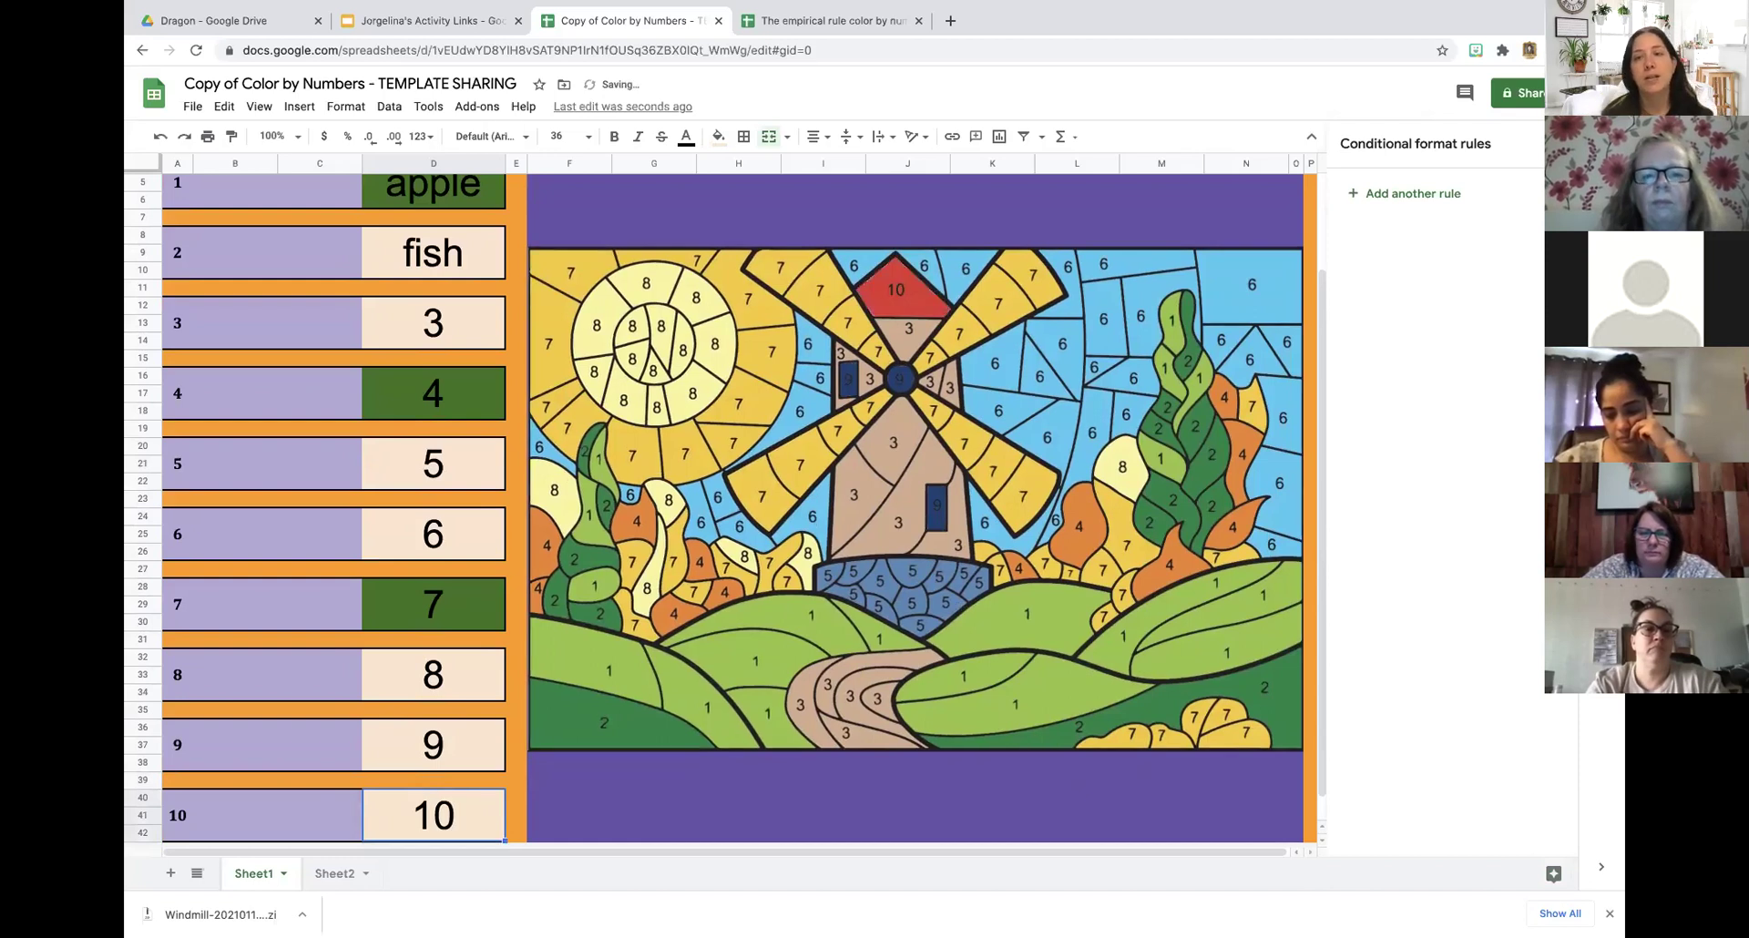
# Change the fill color of the merged cell holding the windmill picture to dark cornflower blue.
pyautogui.scroll(3, 889, 541)
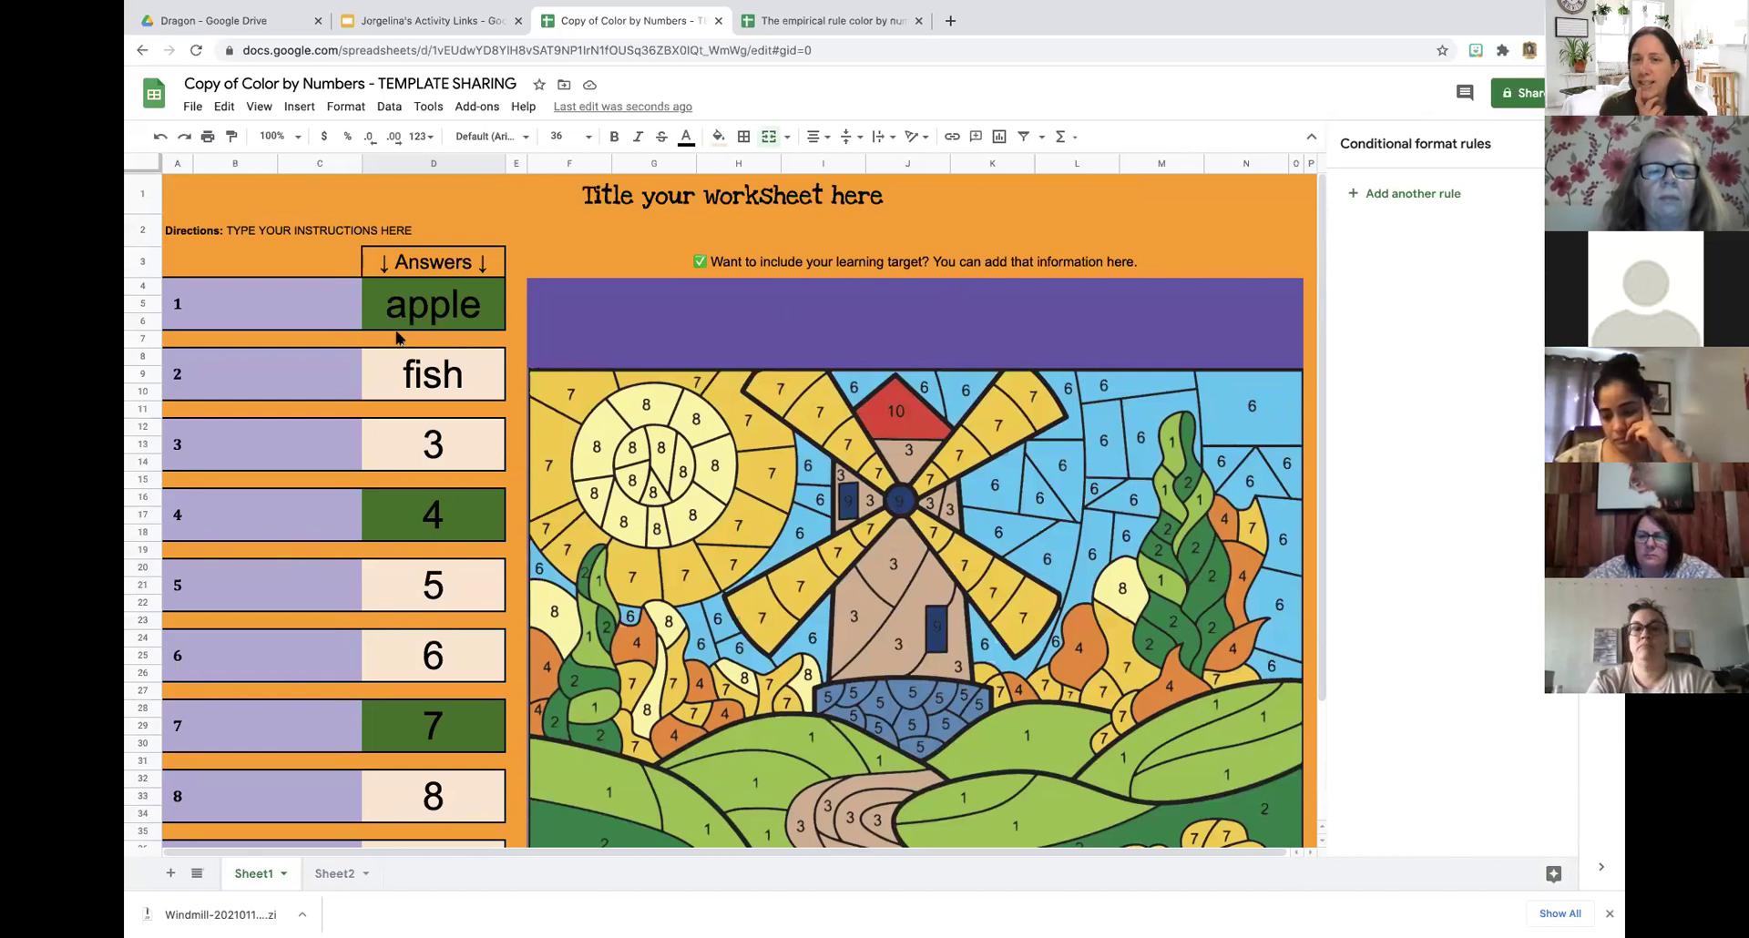
pyautogui.click(684, 292)
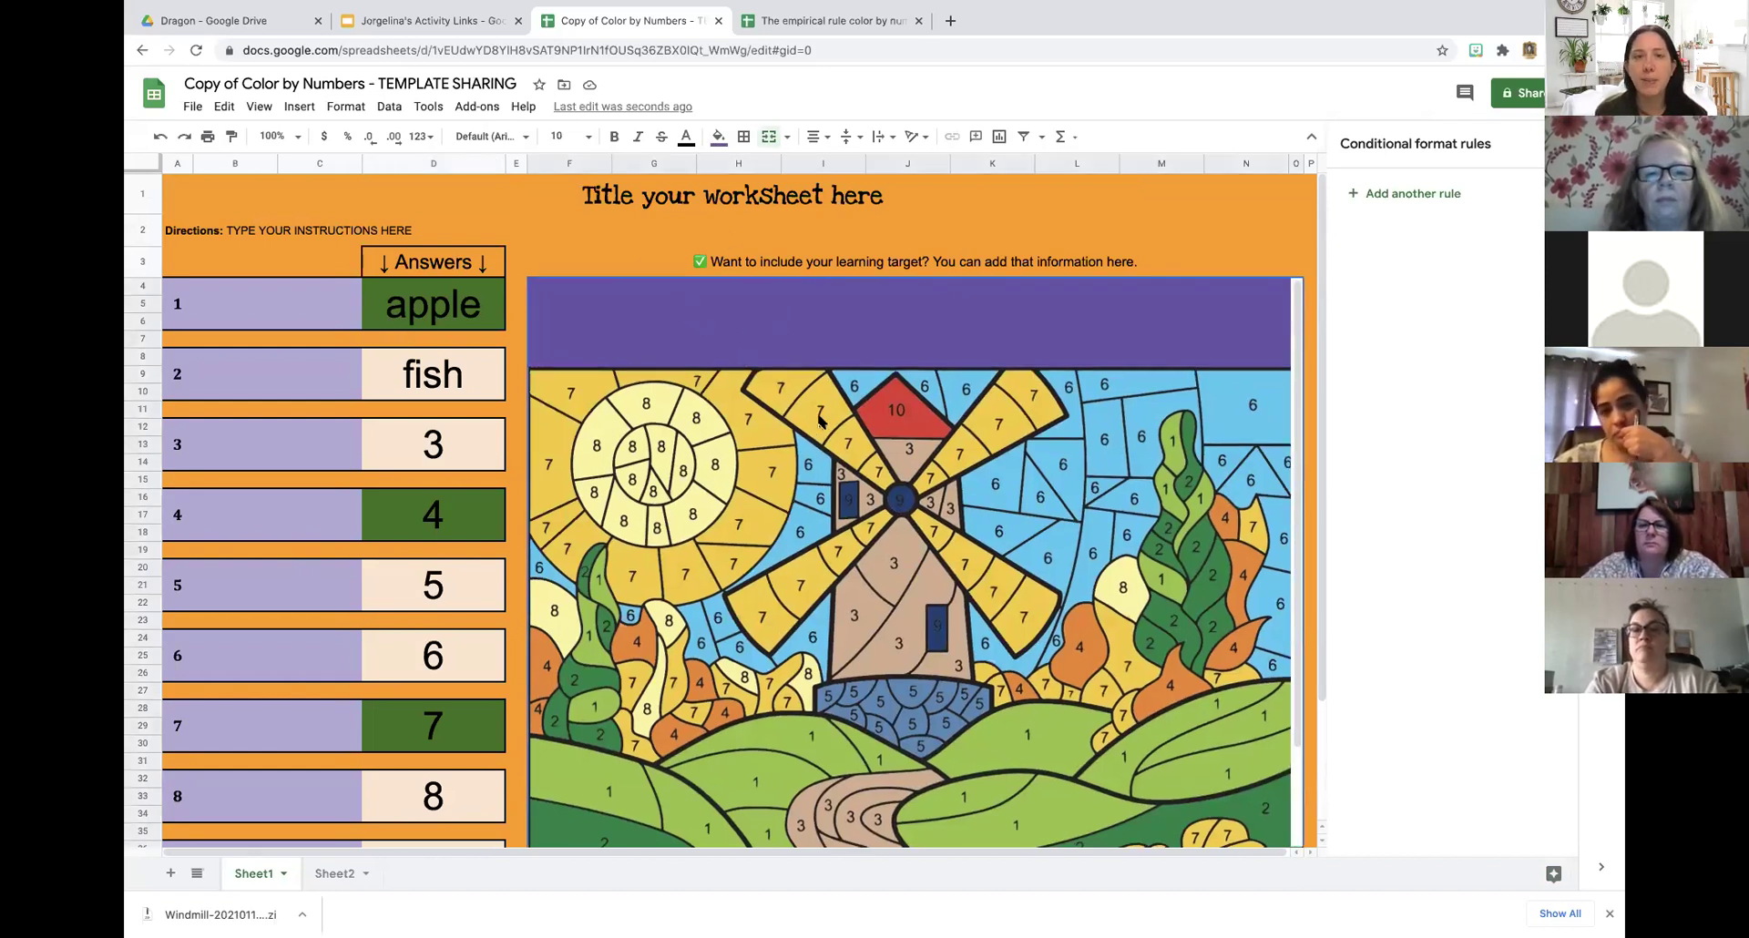
pyautogui.click(717, 137)
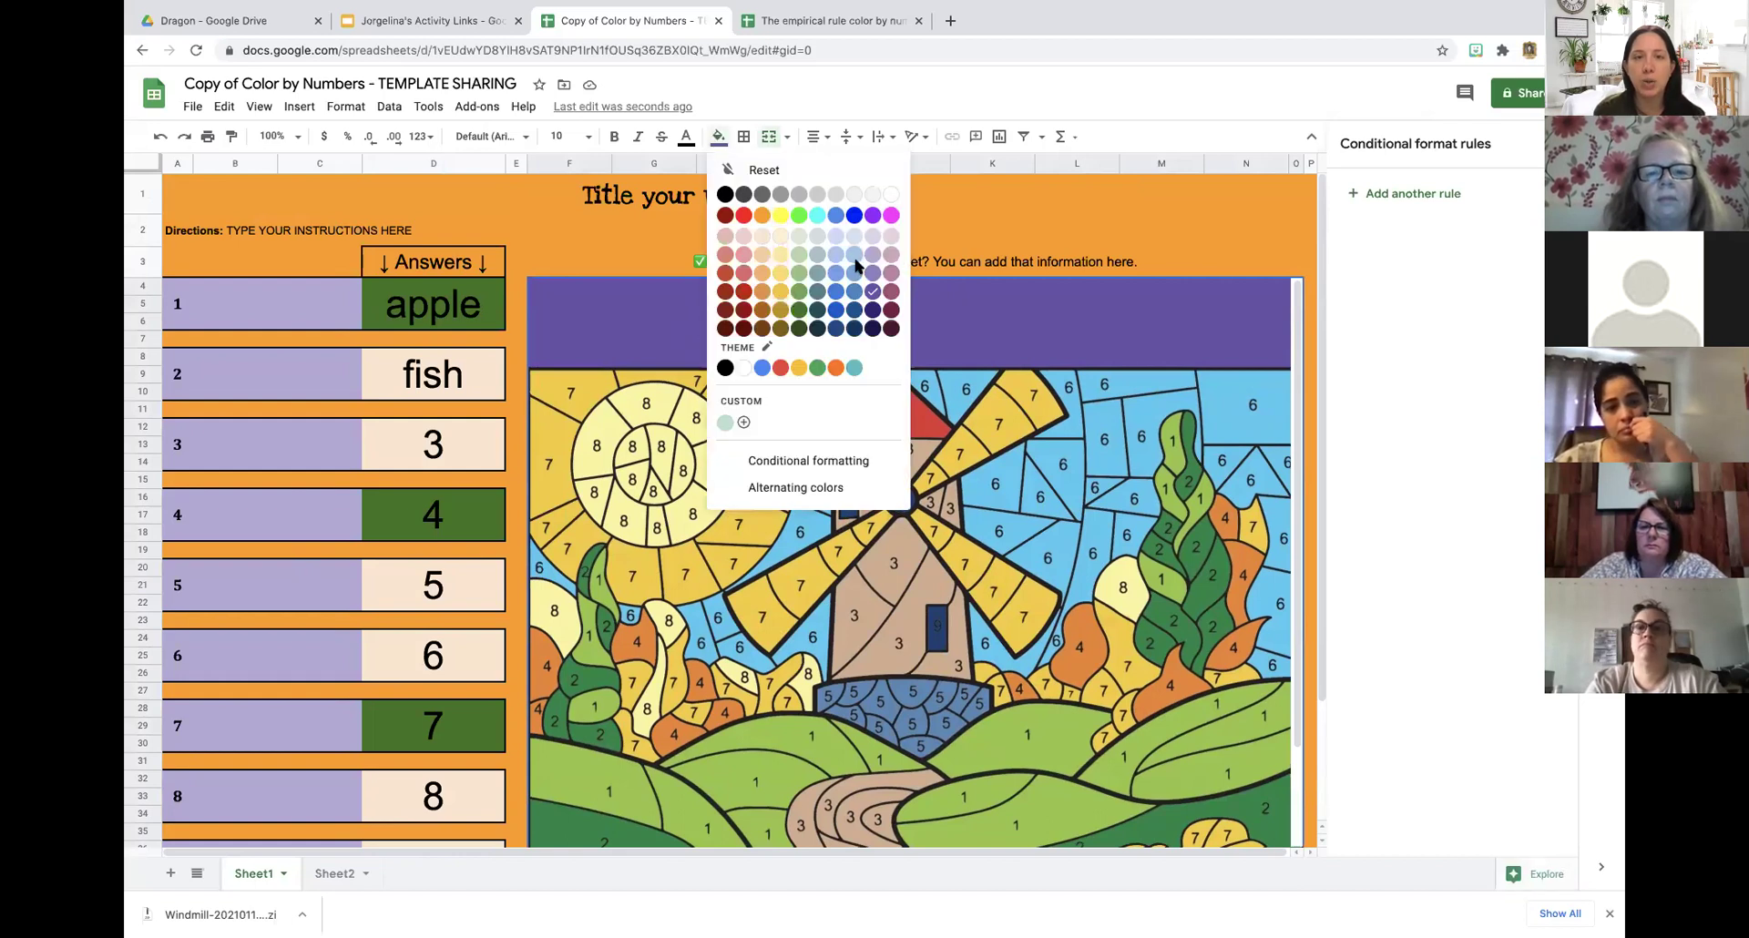
pyautogui.click(838, 307)
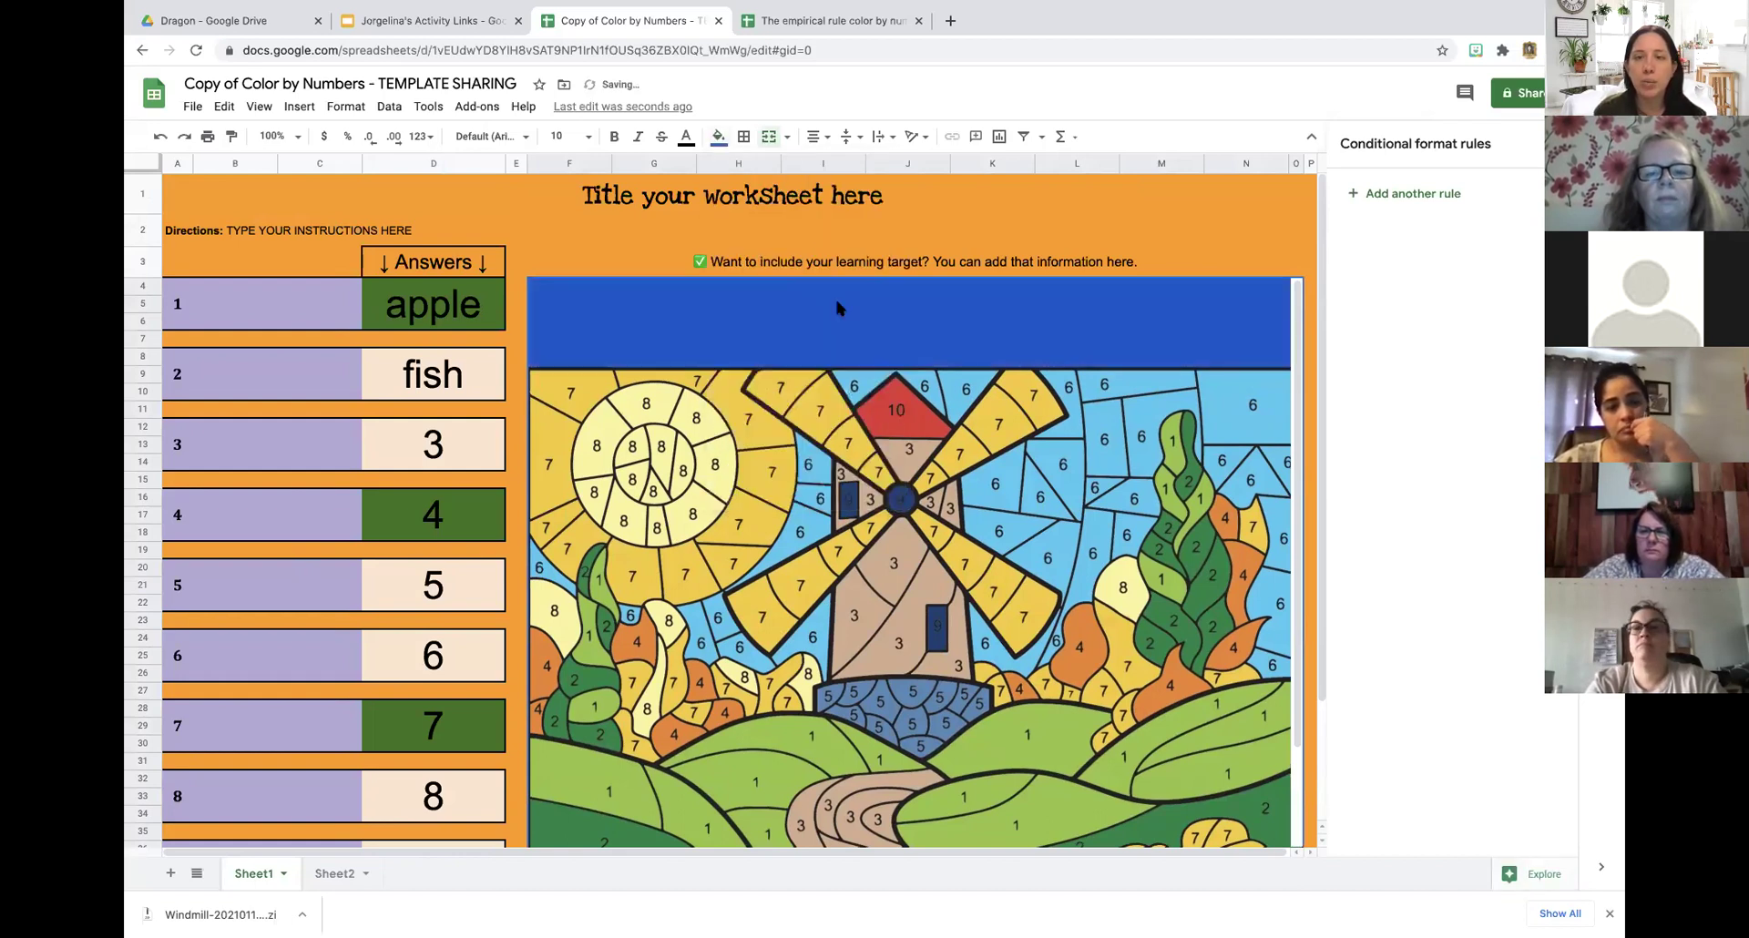
pyautogui.click(1252, 239)
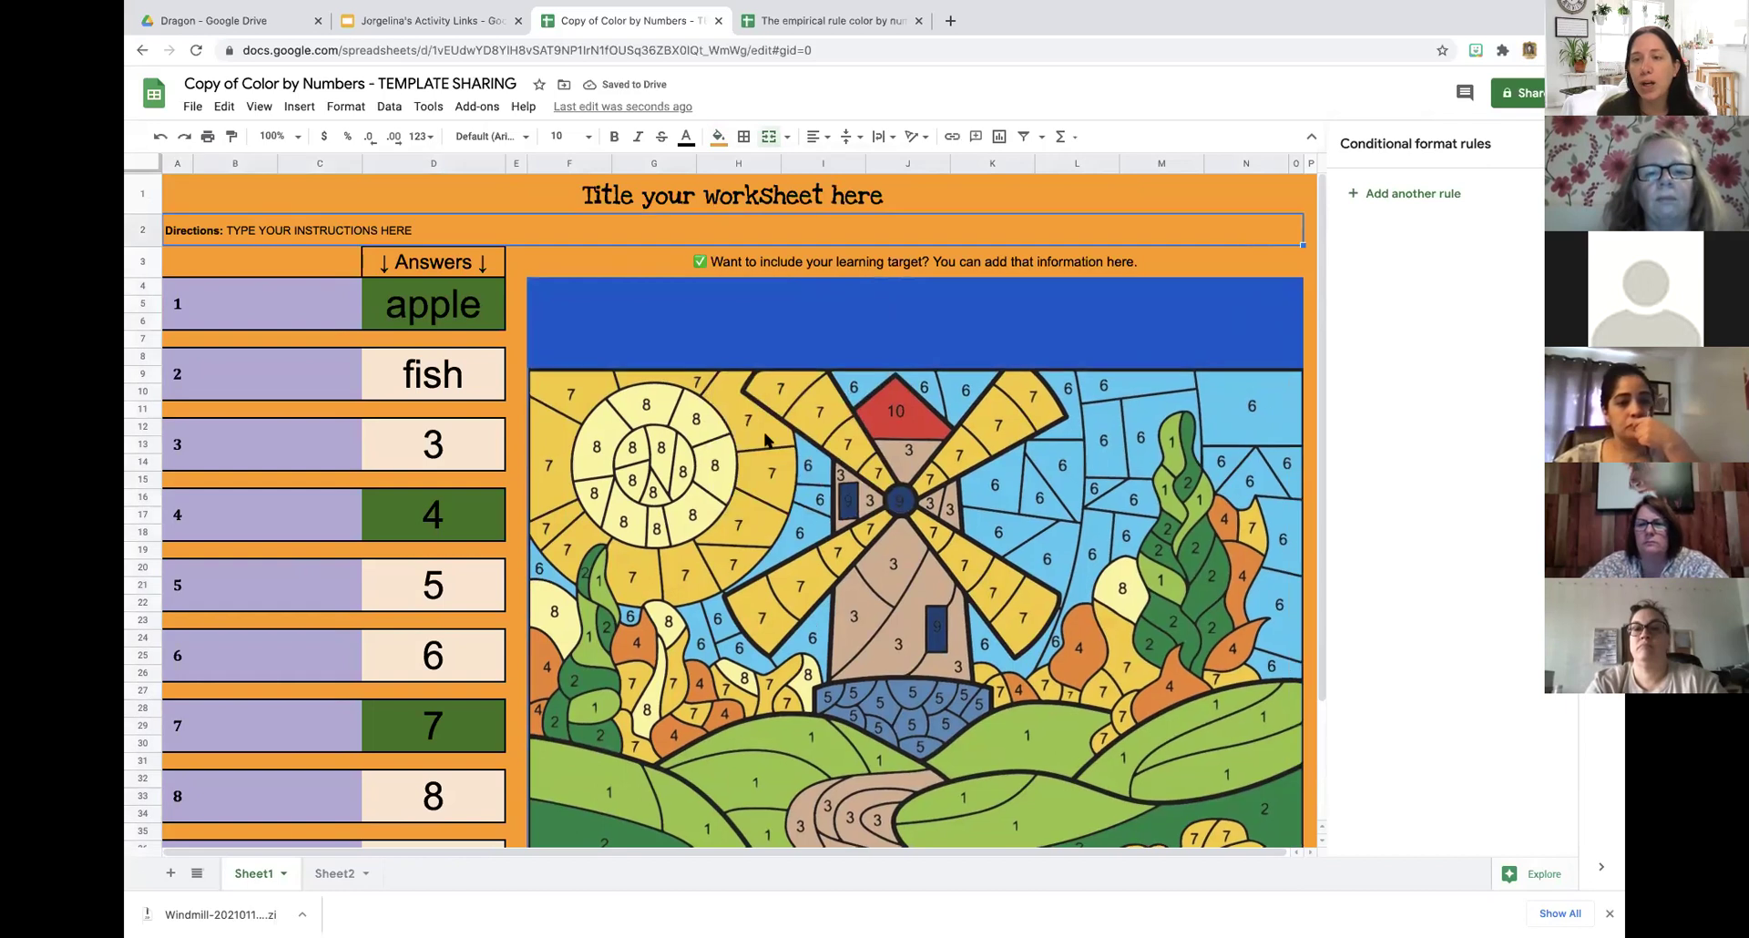
# Fill rows 1 to 3, the worksheet's title and directions area, with light blue.
pyautogui.moveTo(148, 194); pyautogui.dragTo(142, 251)
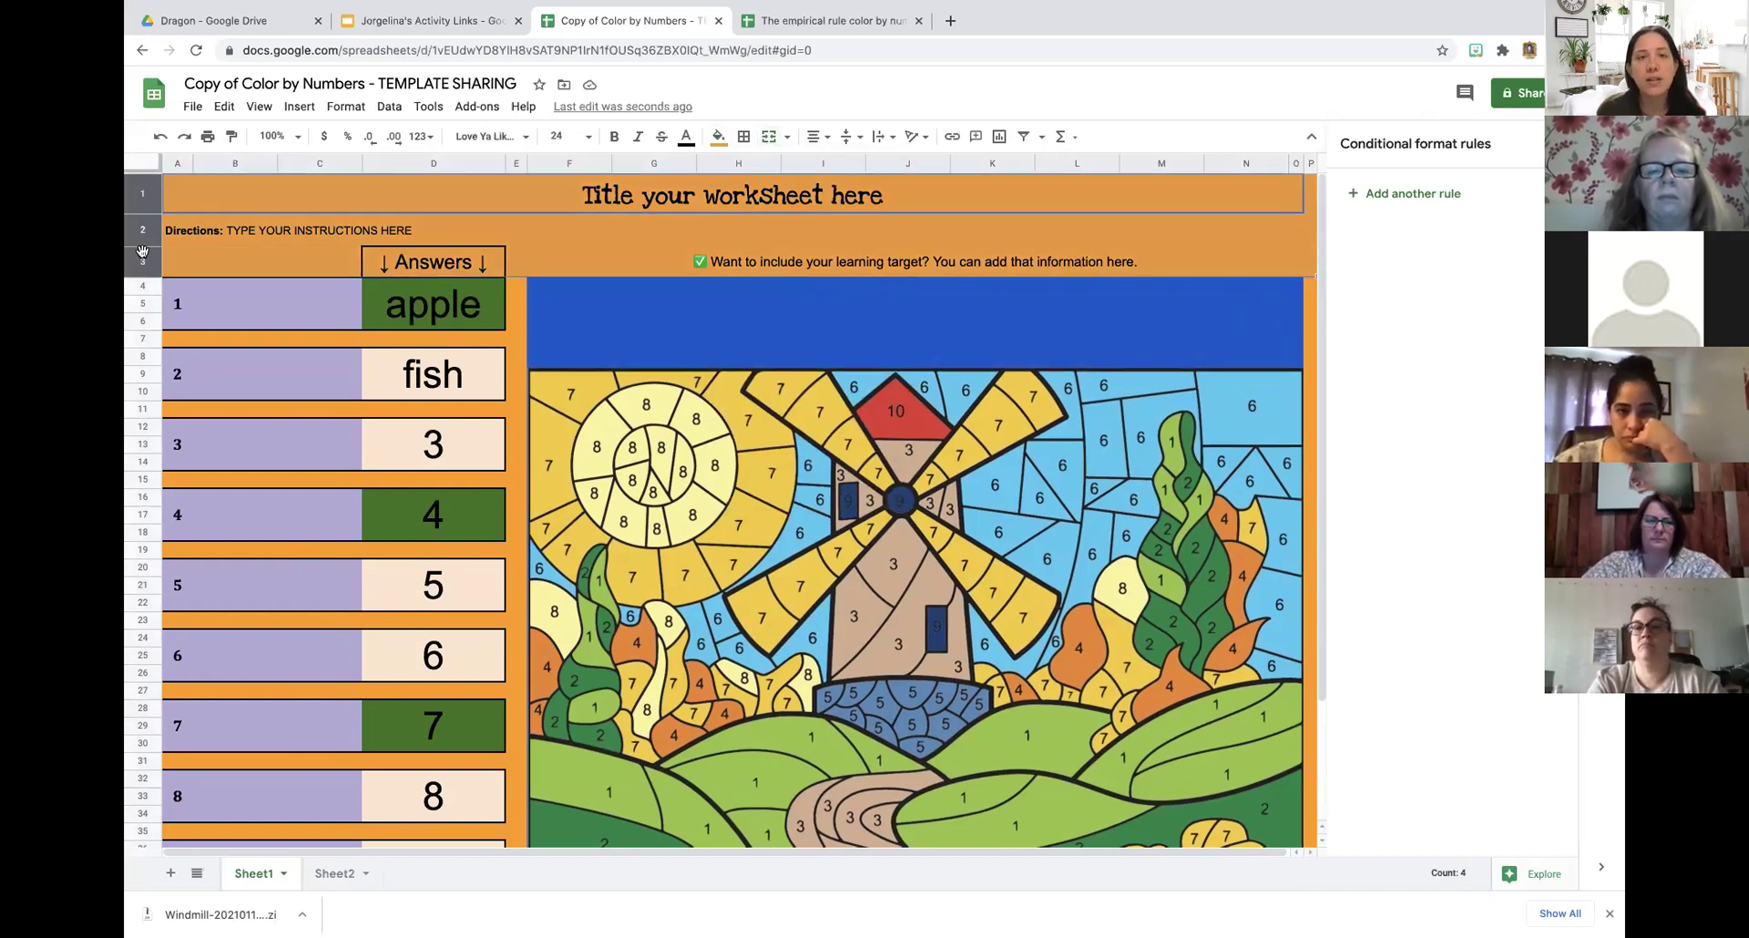
pyautogui.click(718, 138)
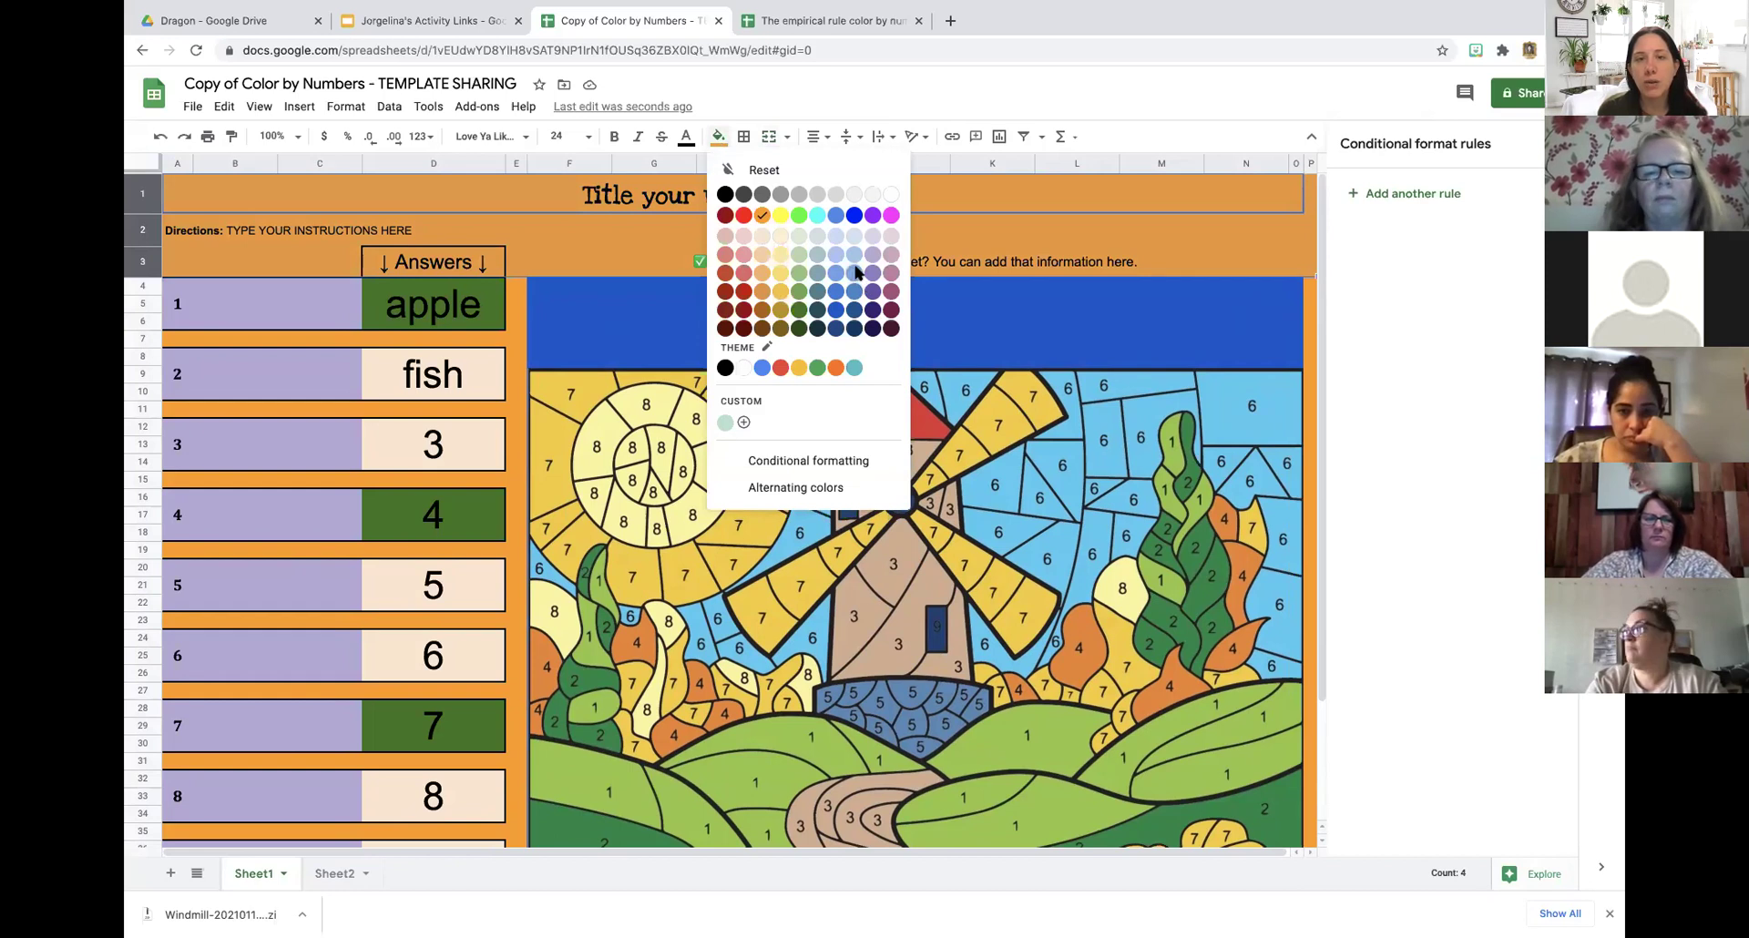
pyautogui.click(854, 272)
pyautogui.click(777, 358)
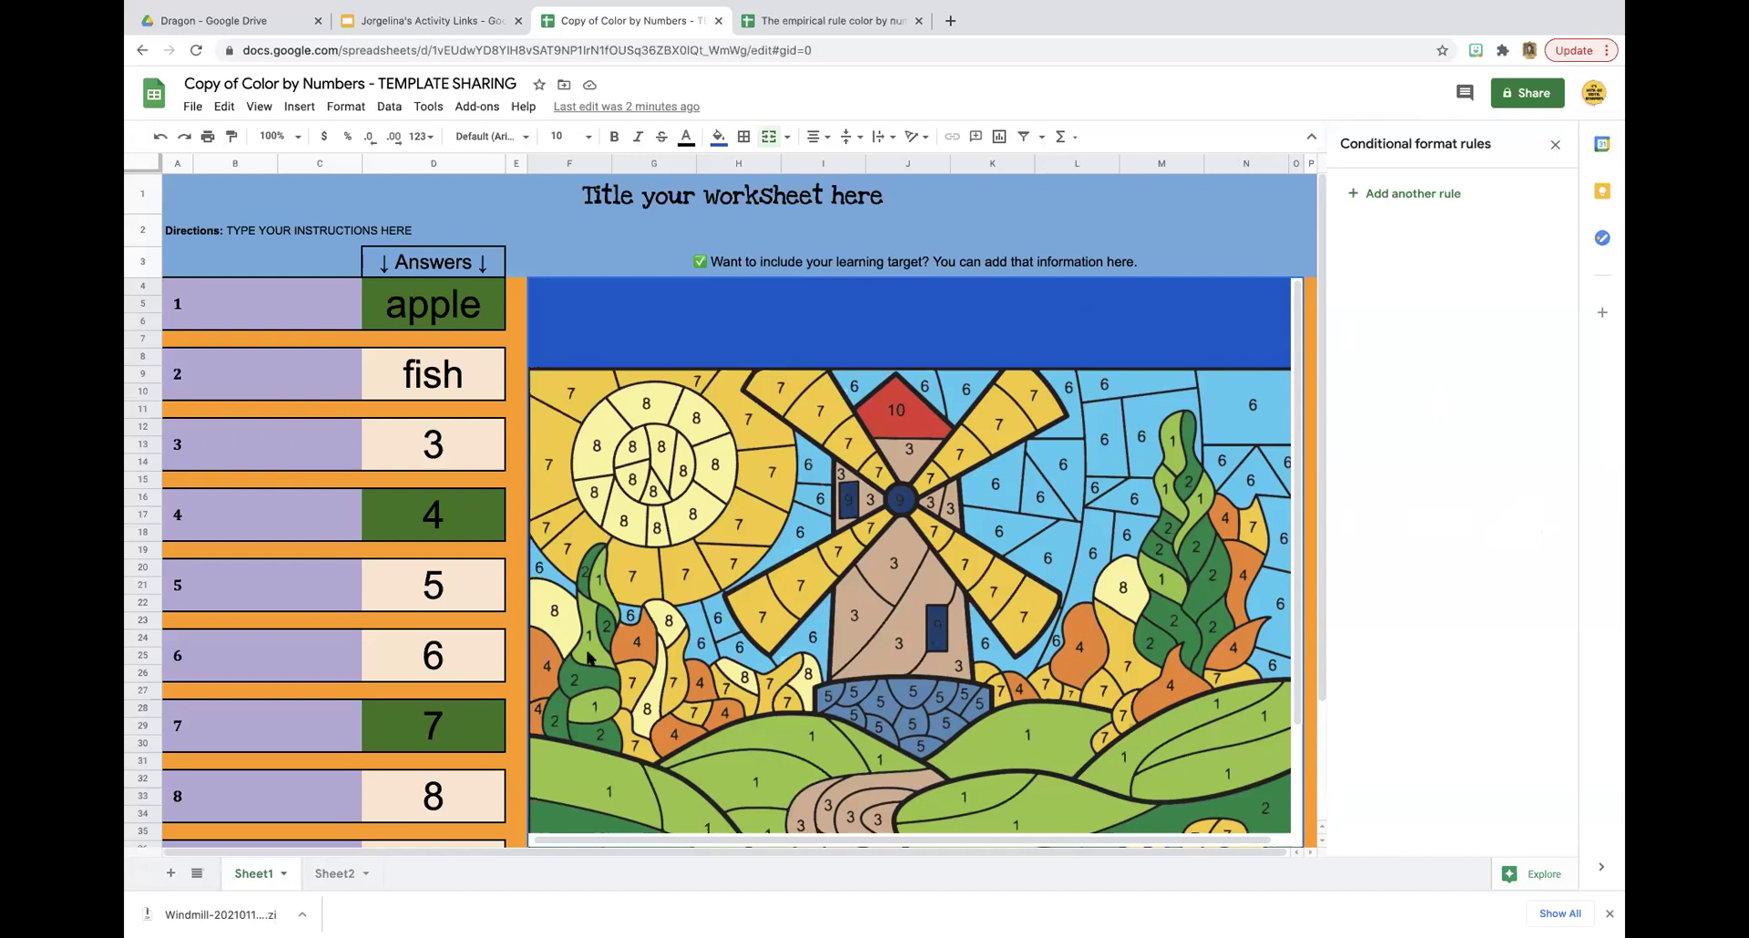
# Examine the problem number and answer key table on Sheet2, comparing its place with the student worksheet.
pyautogui.click(335, 877)
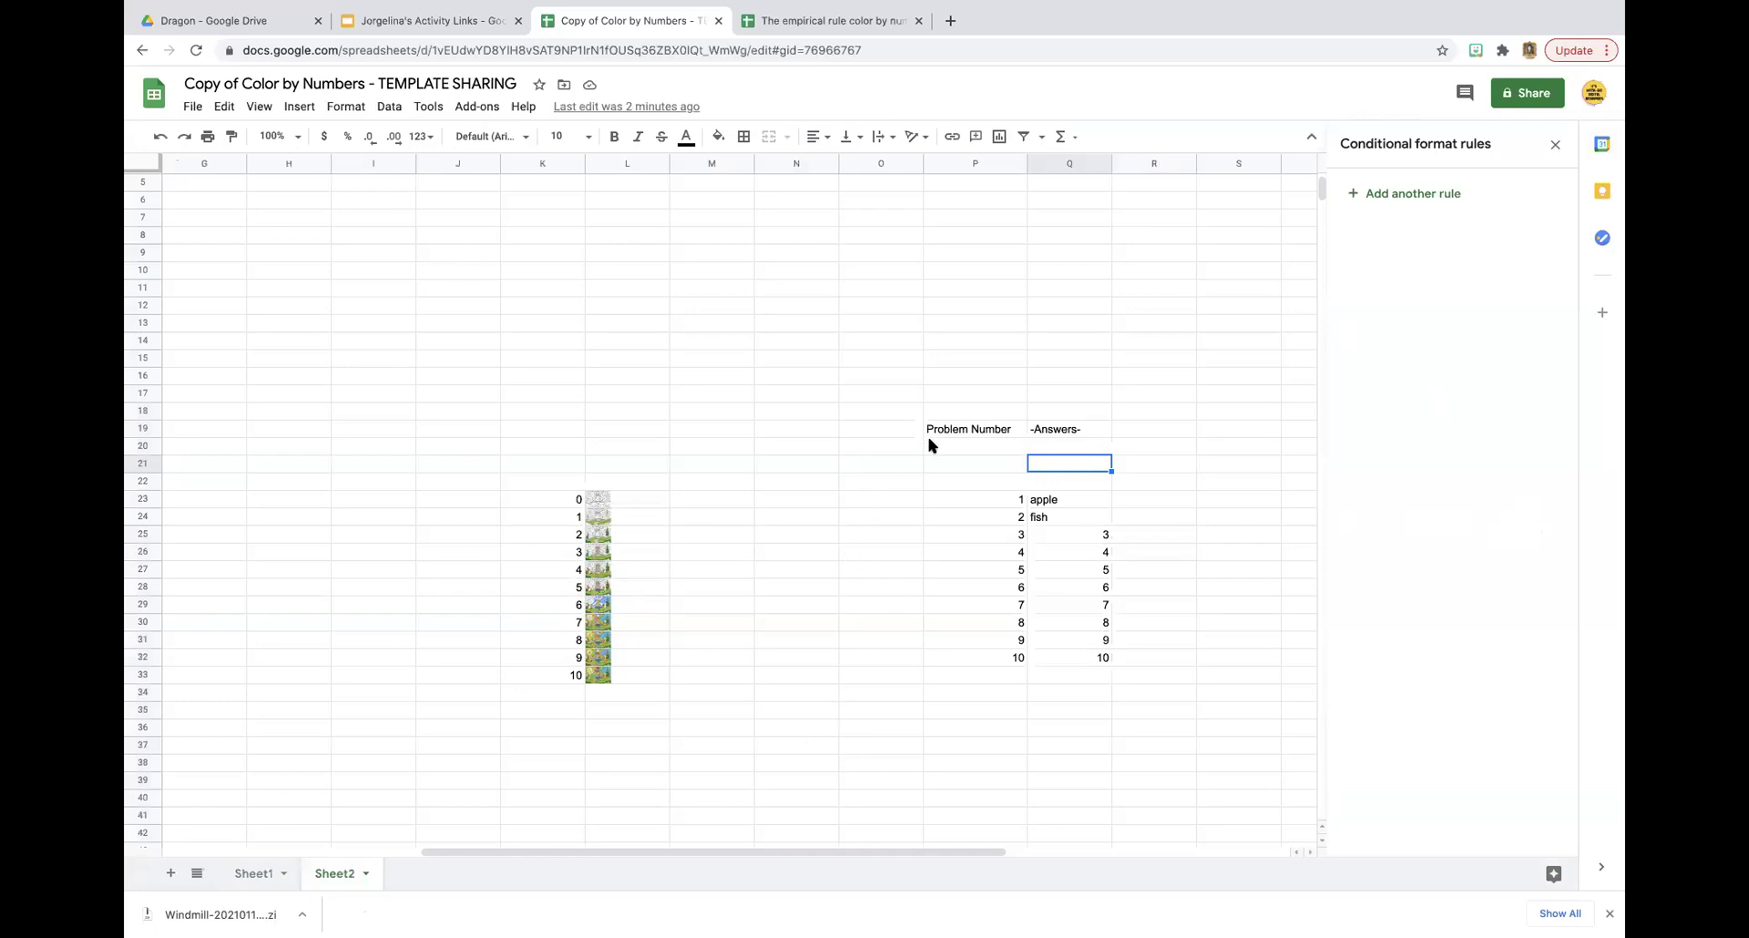
pyautogui.click(259, 875)
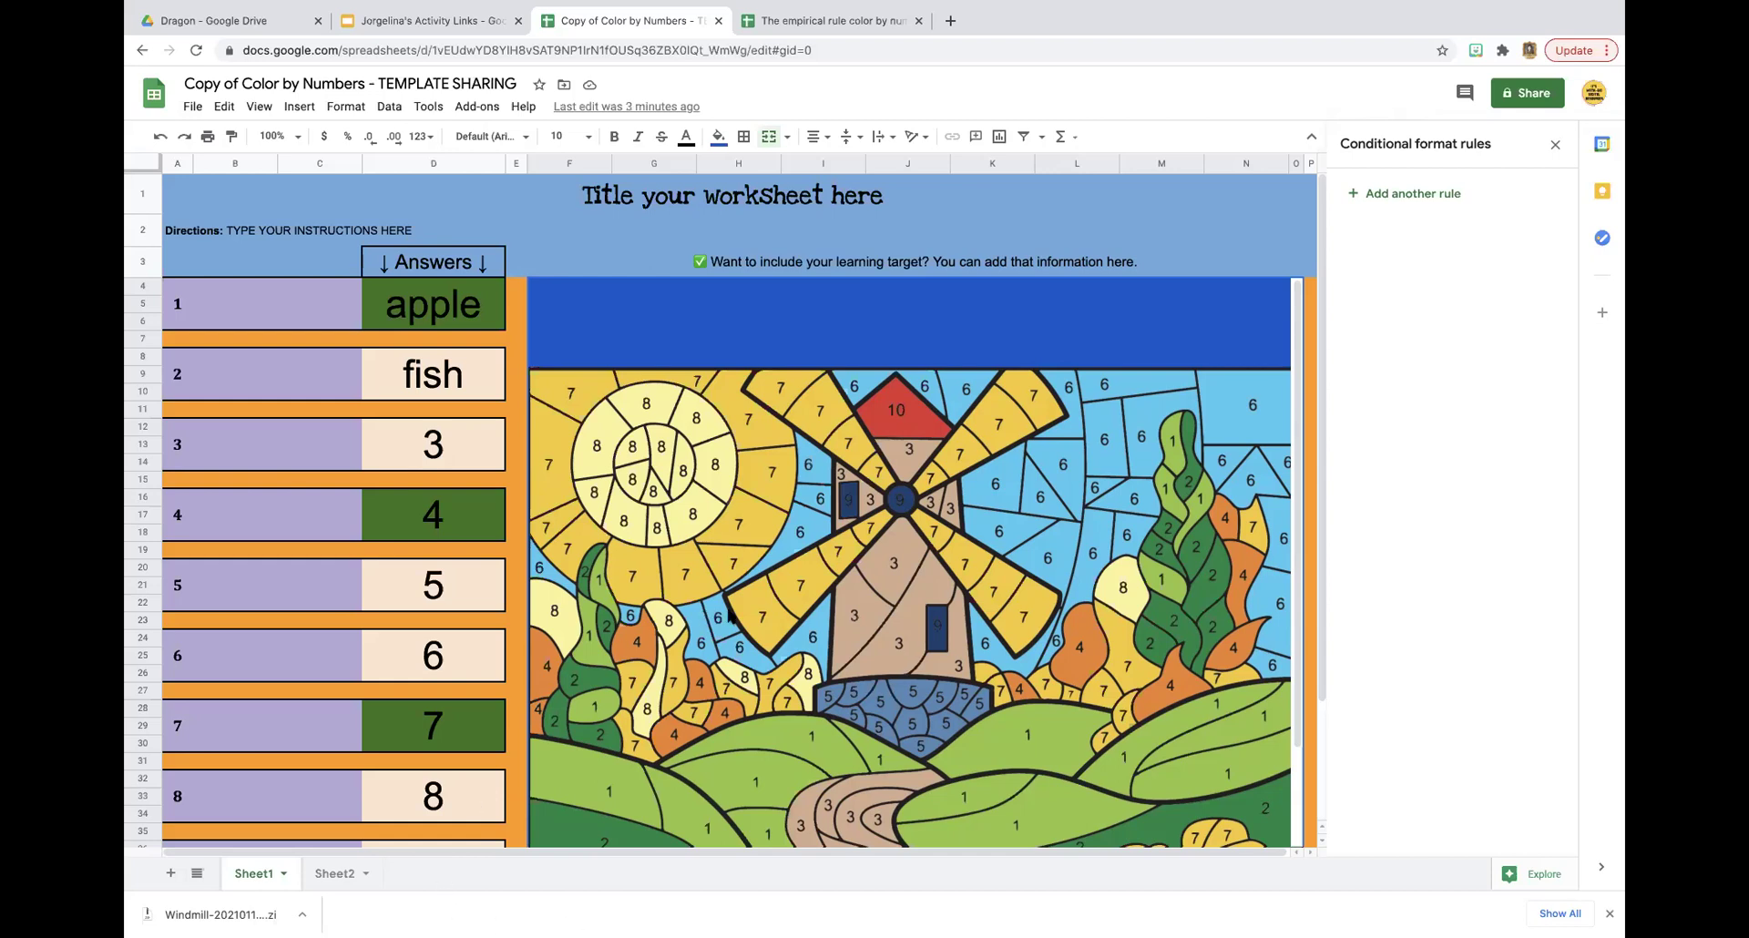
pyautogui.click(330, 876)
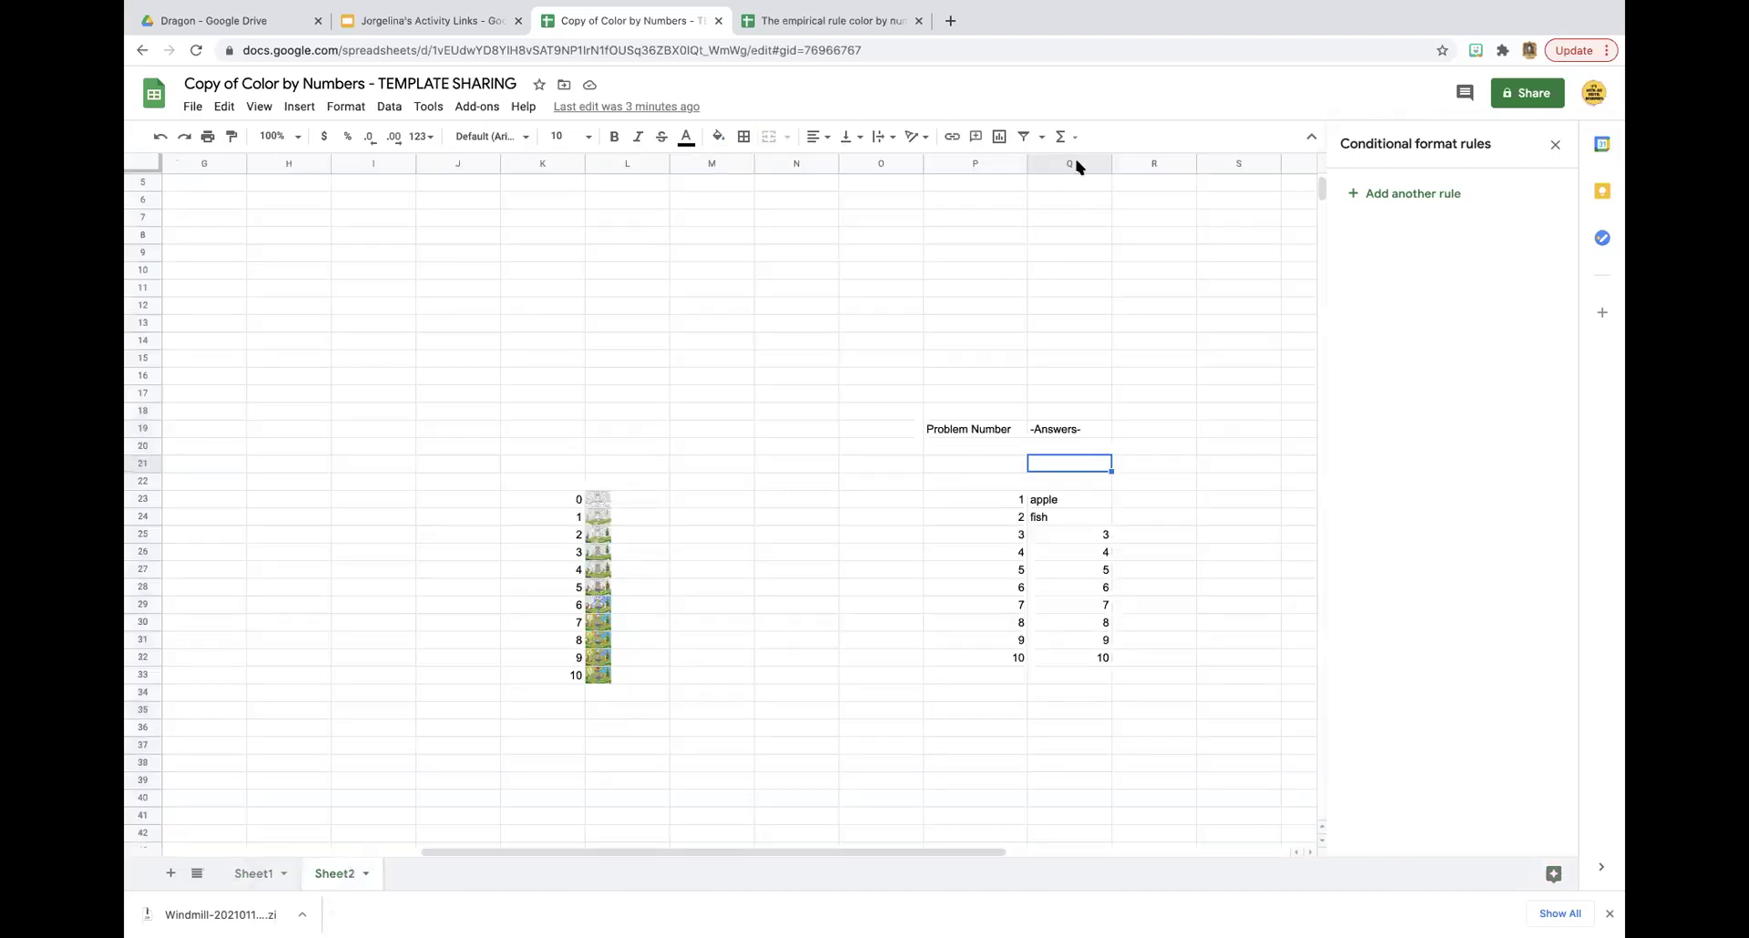
pyautogui.moveTo(881, 305); pyautogui.dragTo(1147, 765)
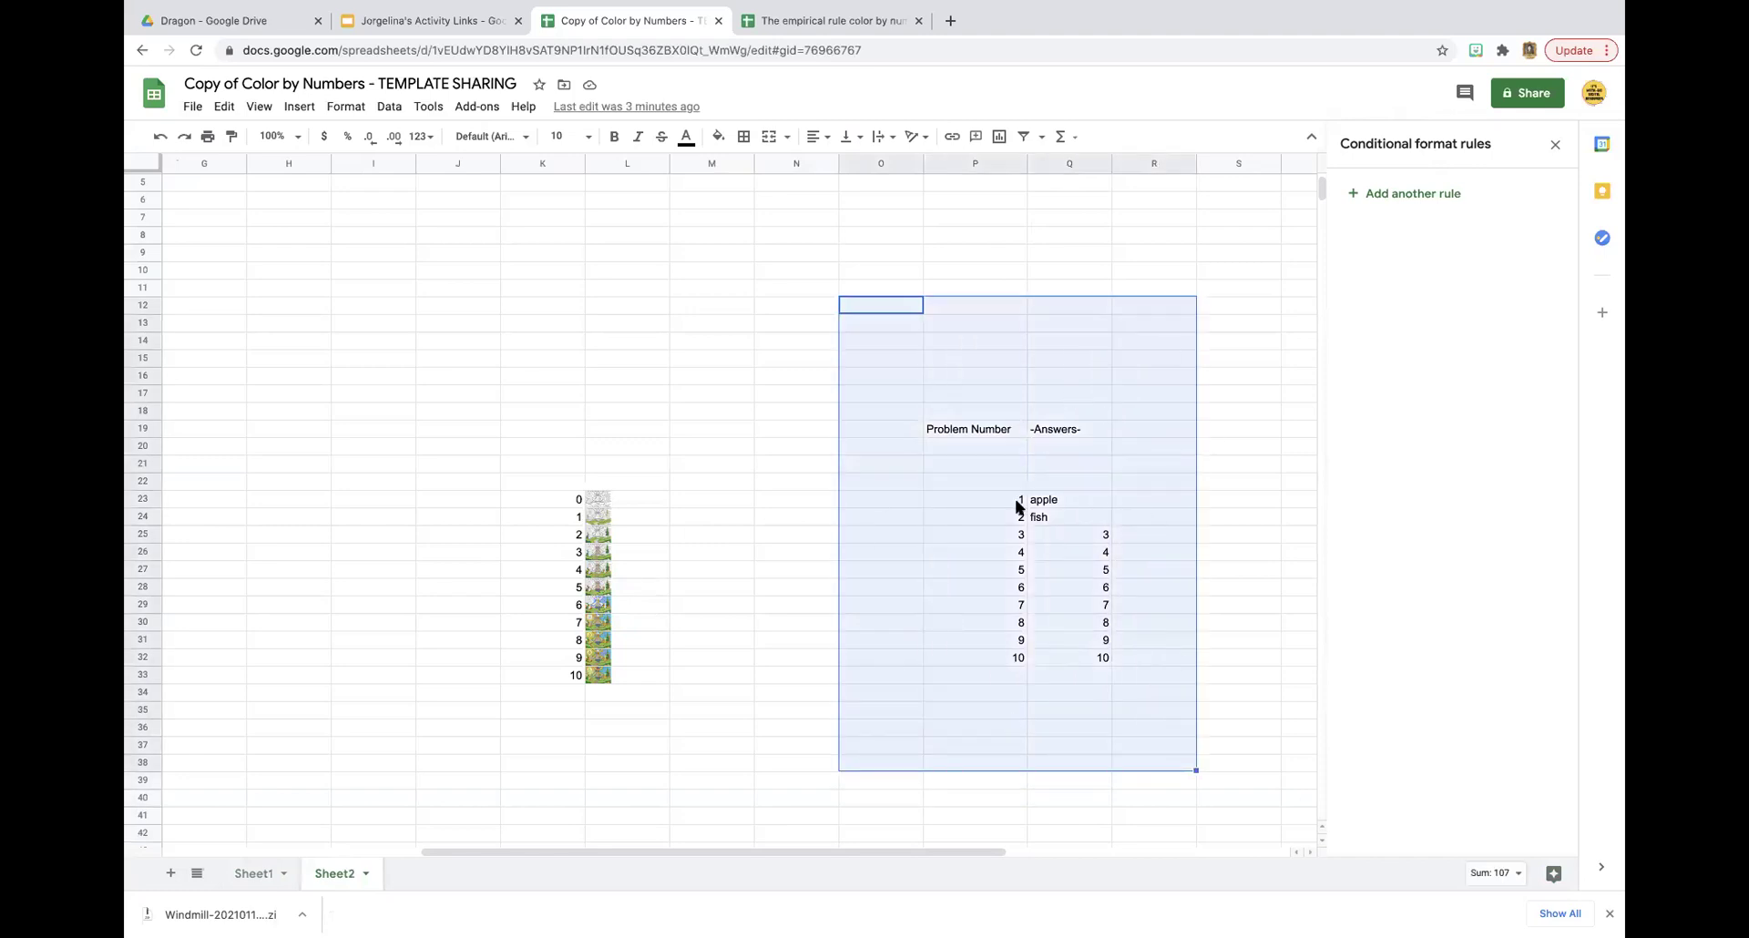
pyautogui.click(1005, 608)
pyautogui.moveTo(1015, 502); pyautogui.dragTo(437, 503)
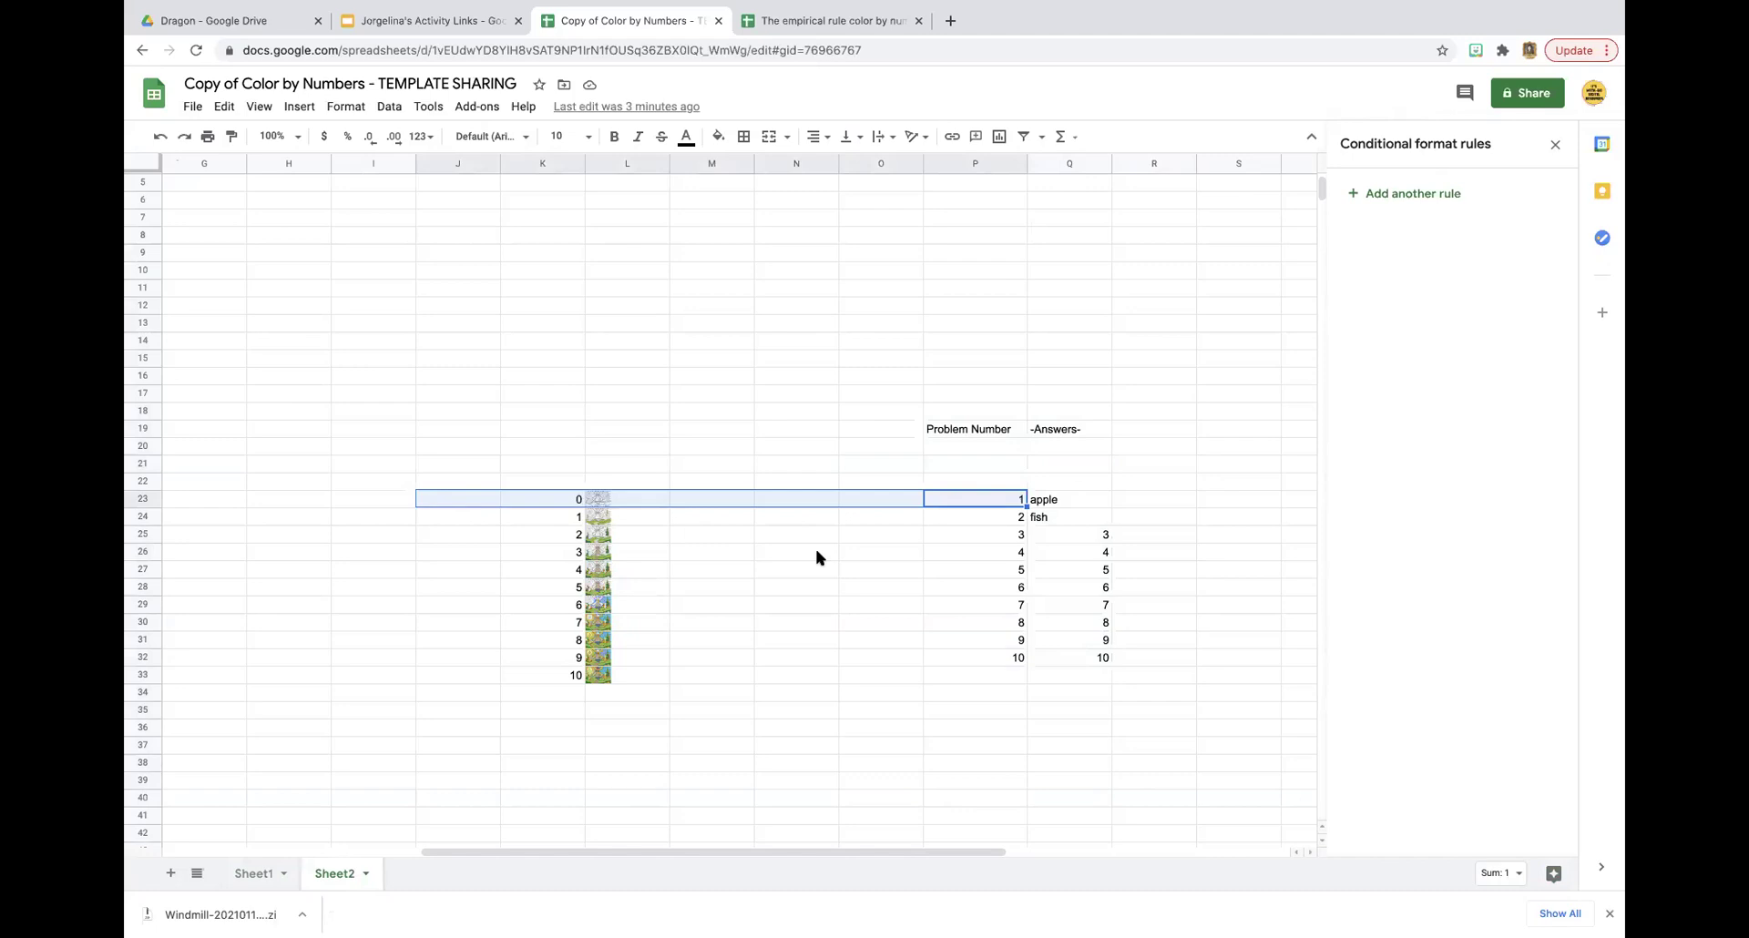
pyautogui.click(1091, 373)
pyautogui.moveTo(880, 339); pyautogui.dragTo(1129, 713)
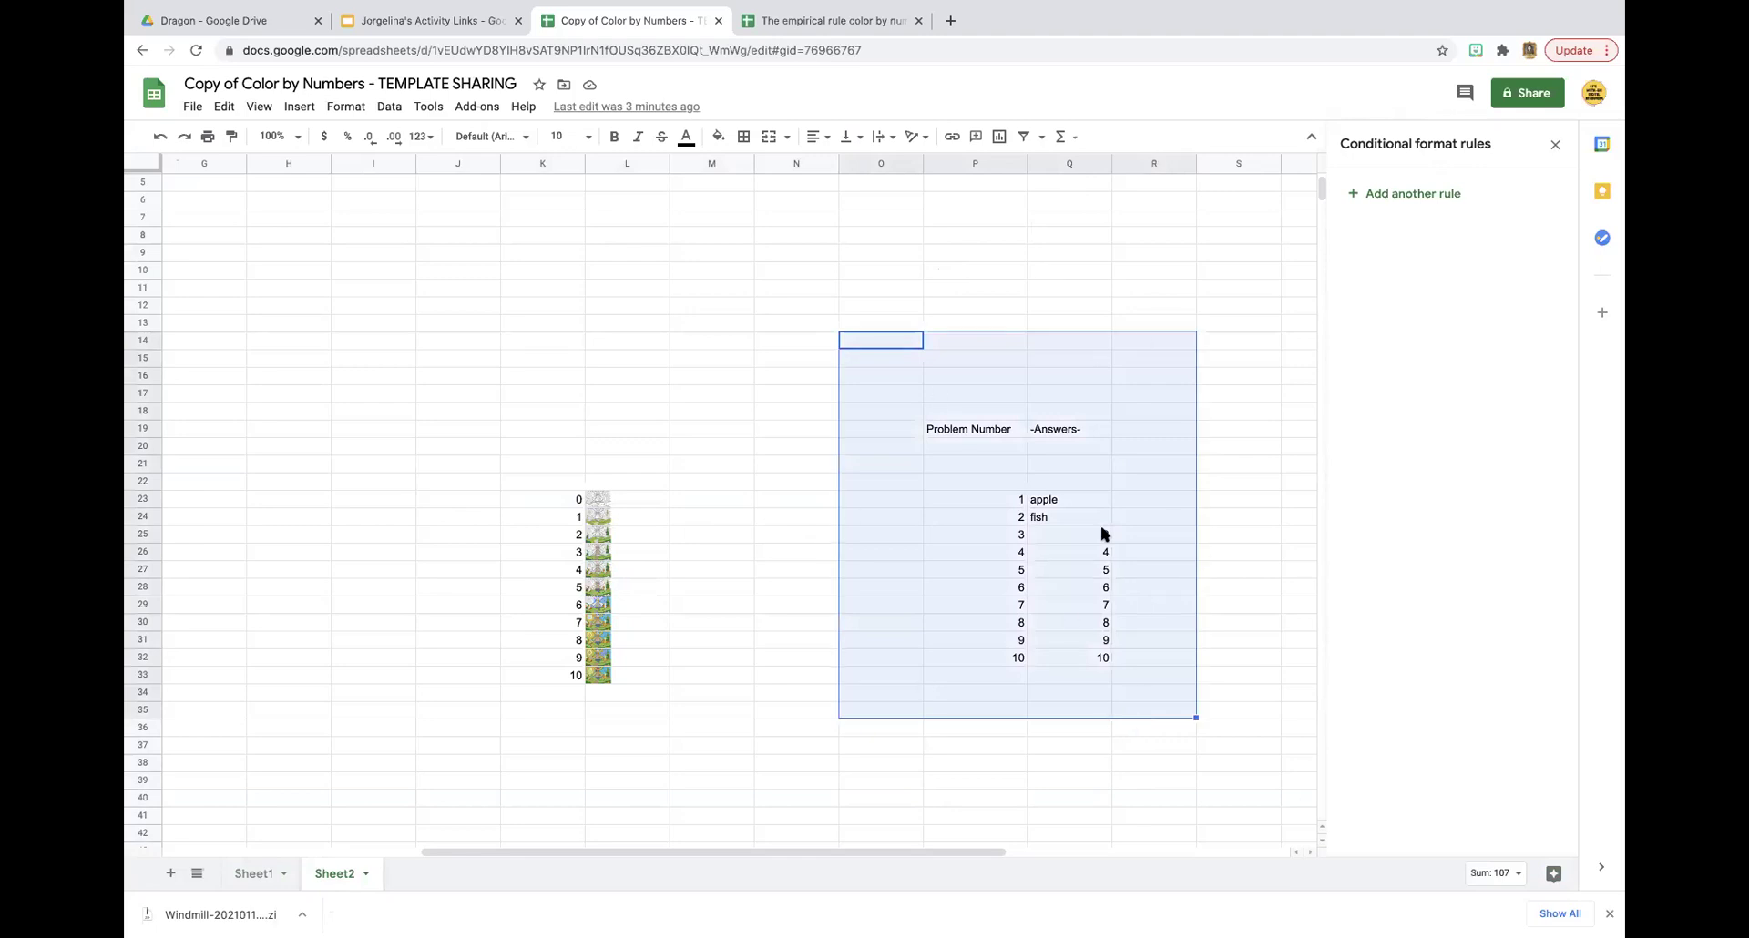
# Examine the list pairing the numbers 0 to 10 with windmill pictures on Sheet2, alongside the answer key.
pyautogui.click(537, 499)
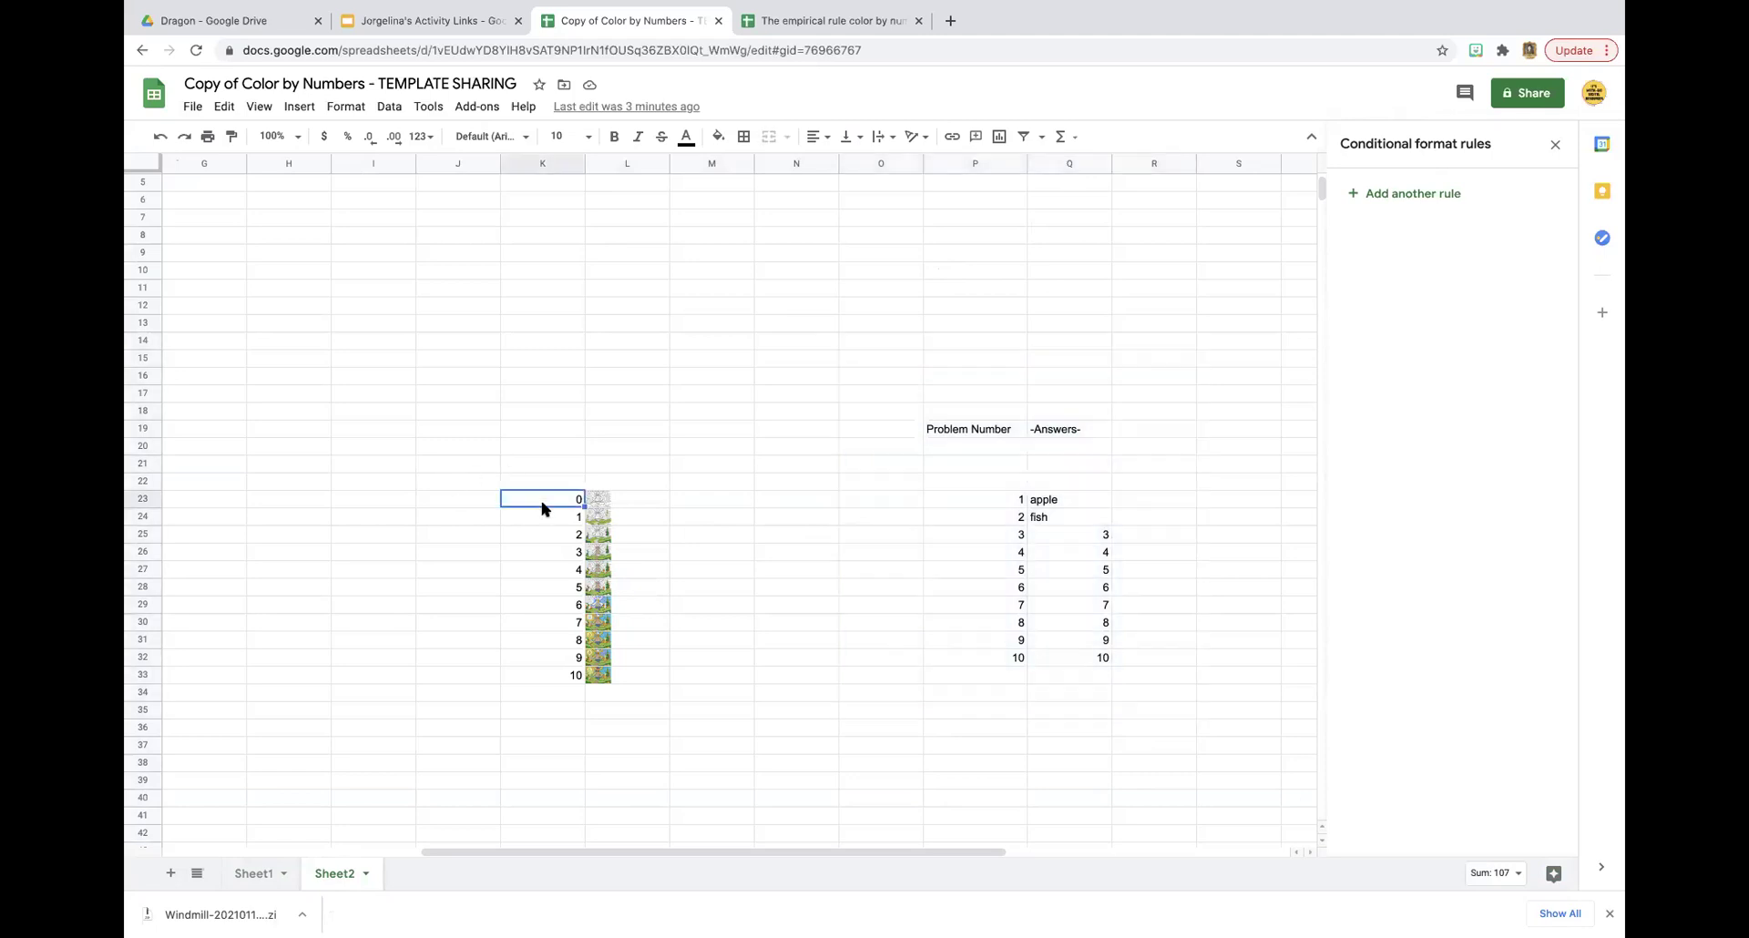
pyautogui.moveTo(545, 446); pyautogui.dragTo(648, 752)
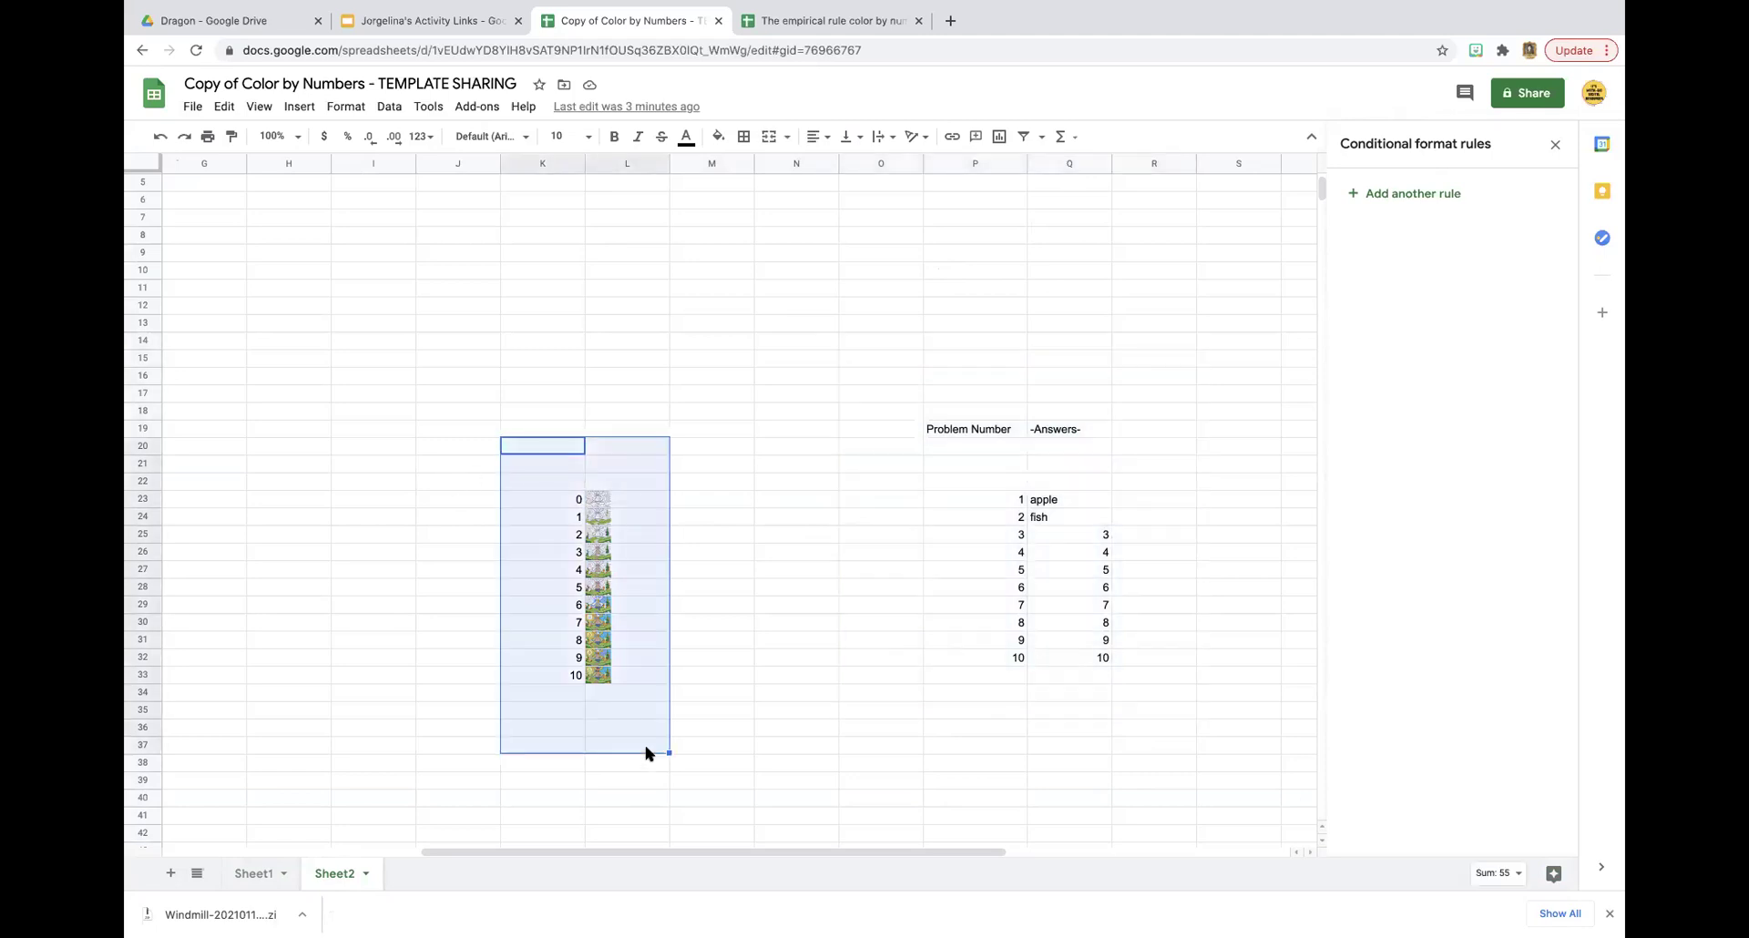
pyautogui.click(719, 536)
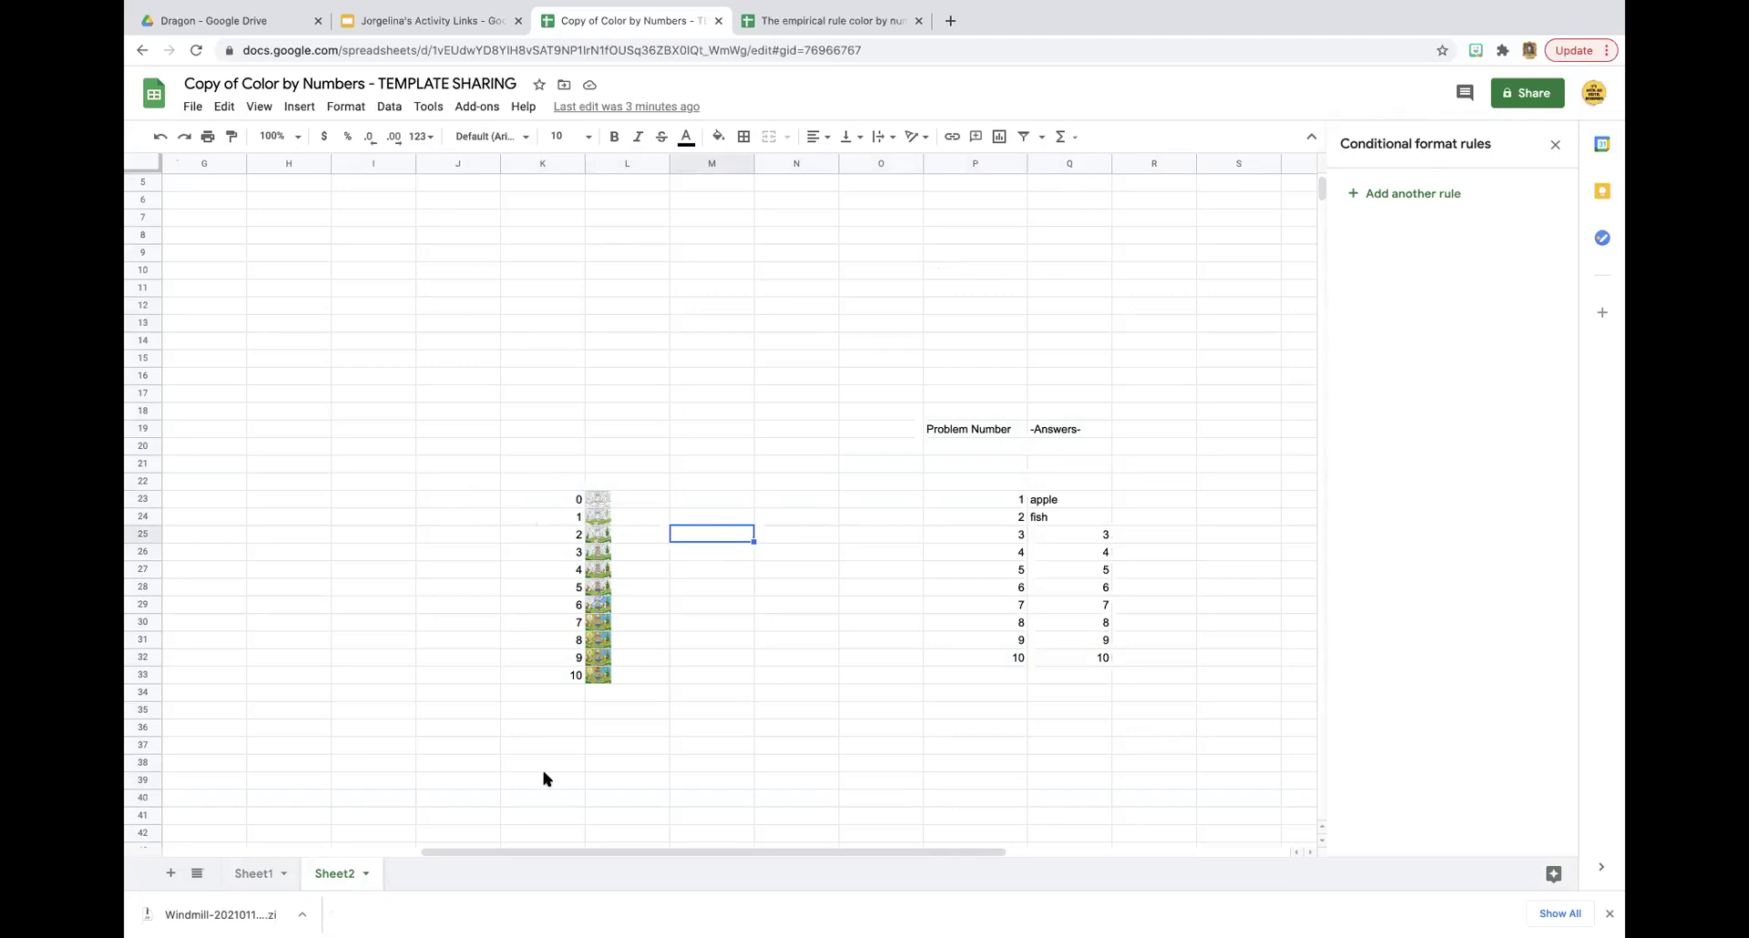
pyautogui.moveTo(543, 482); pyautogui.dragTo(639, 798)
pyautogui.moveTo(880, 376); pyautogui.dragTo(1184, 766)
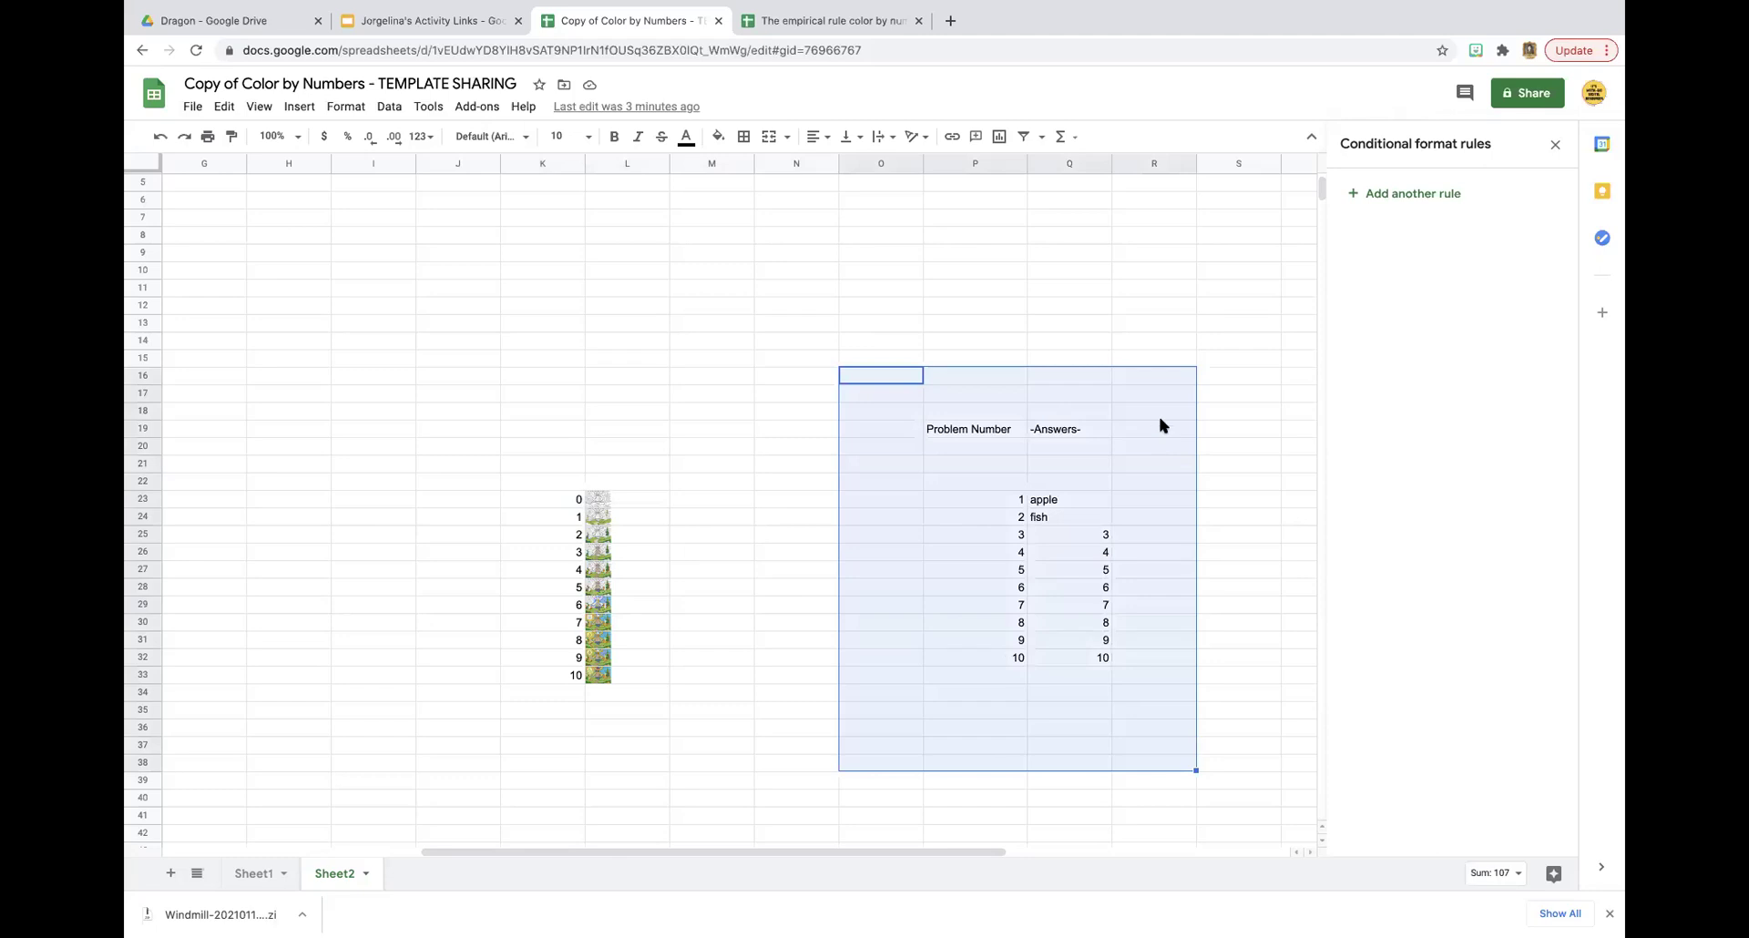
pyautogui.click(675, 518)
pyautogui.moveTo(539, 446); pyautogui.dragTo(547, 622)
pyautogui.moveTo(569, 777); pyautogui.dragTo(620, 754)
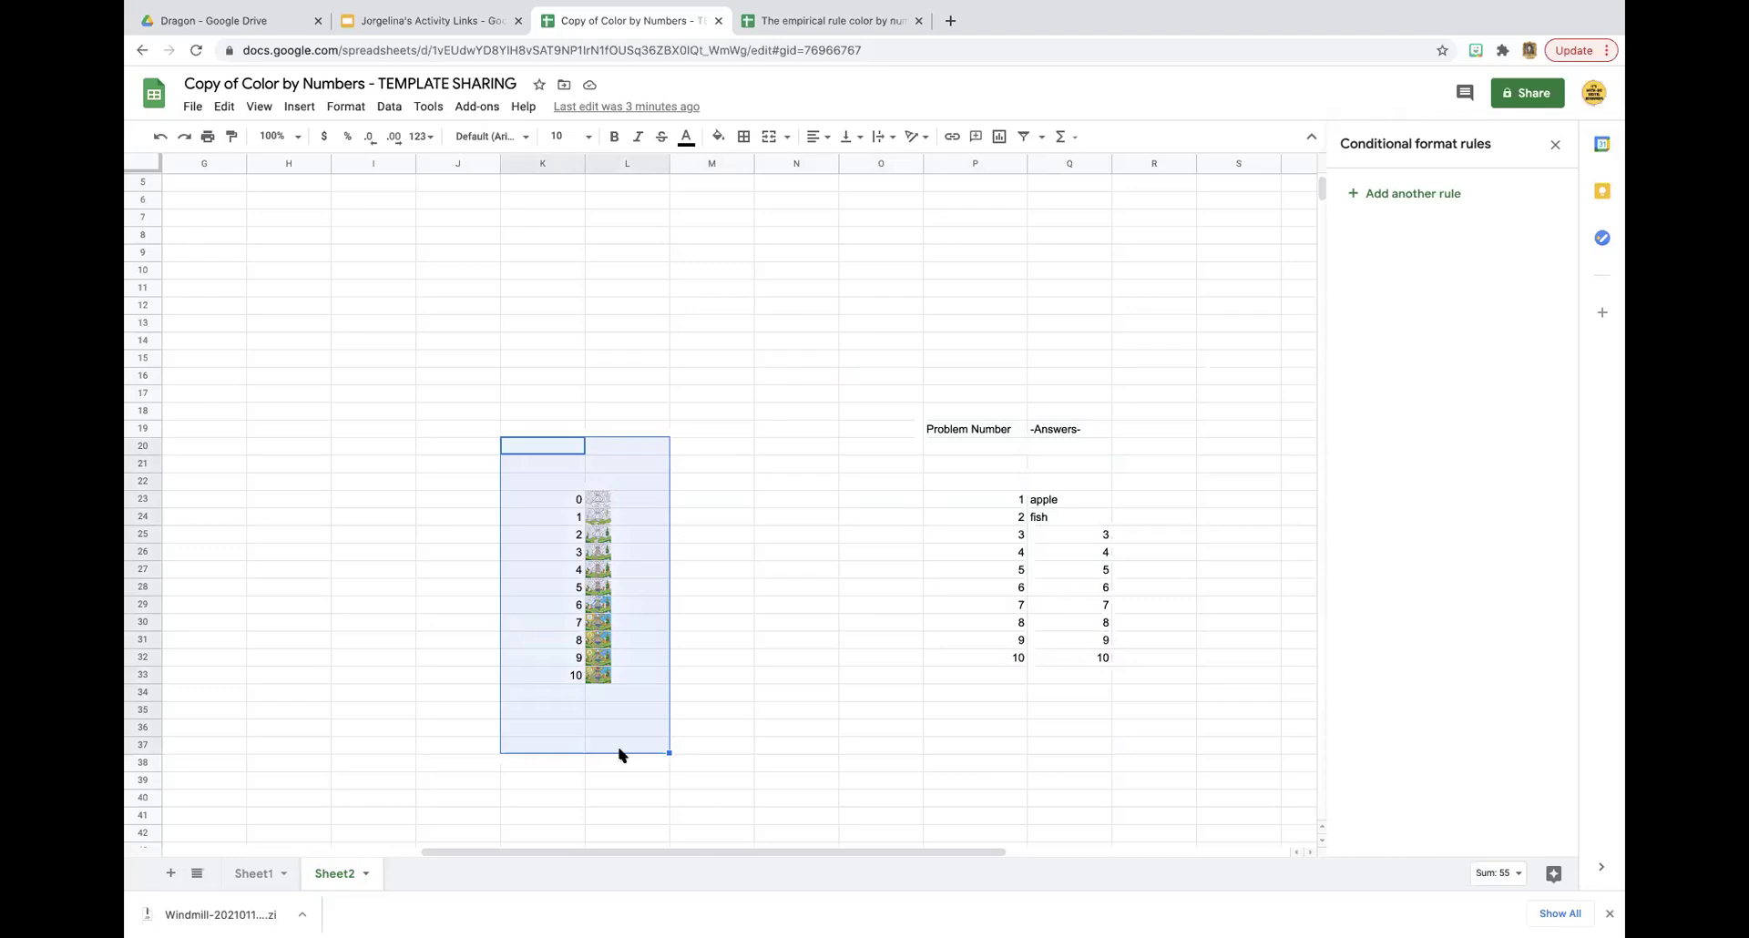
pyautogui.click(703, 601)
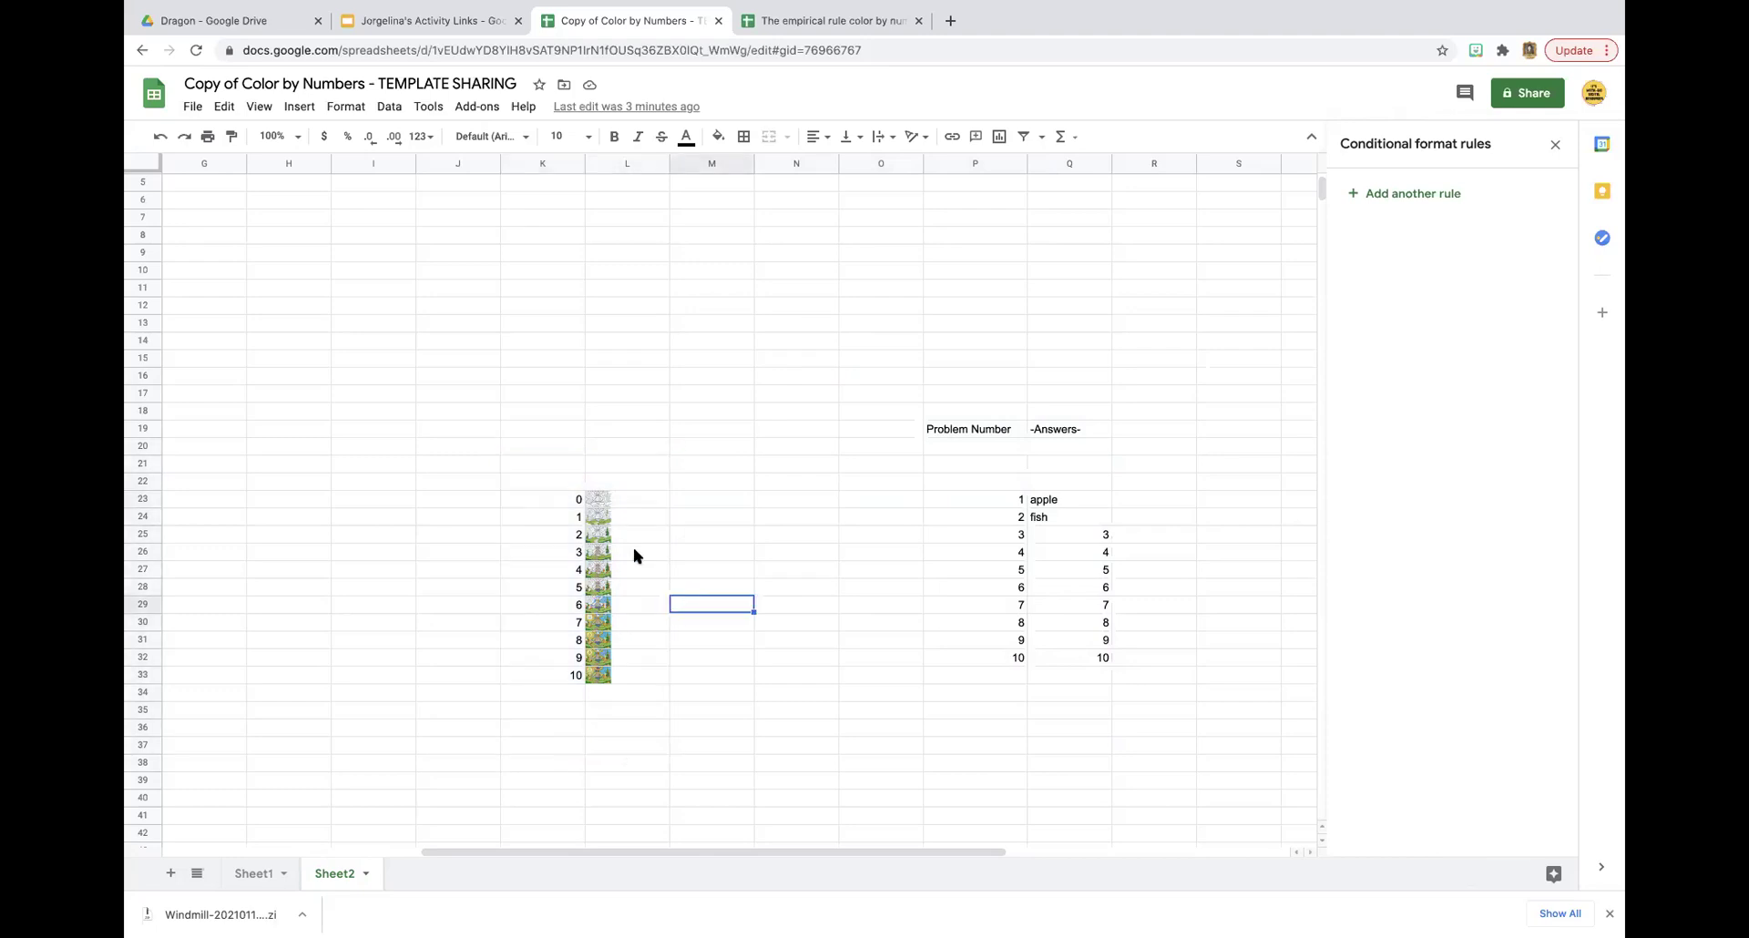
pyautogui.click(577, 505)
pyautogui.moveTo(607, 506); pyautogui.dragTo(640, 542)
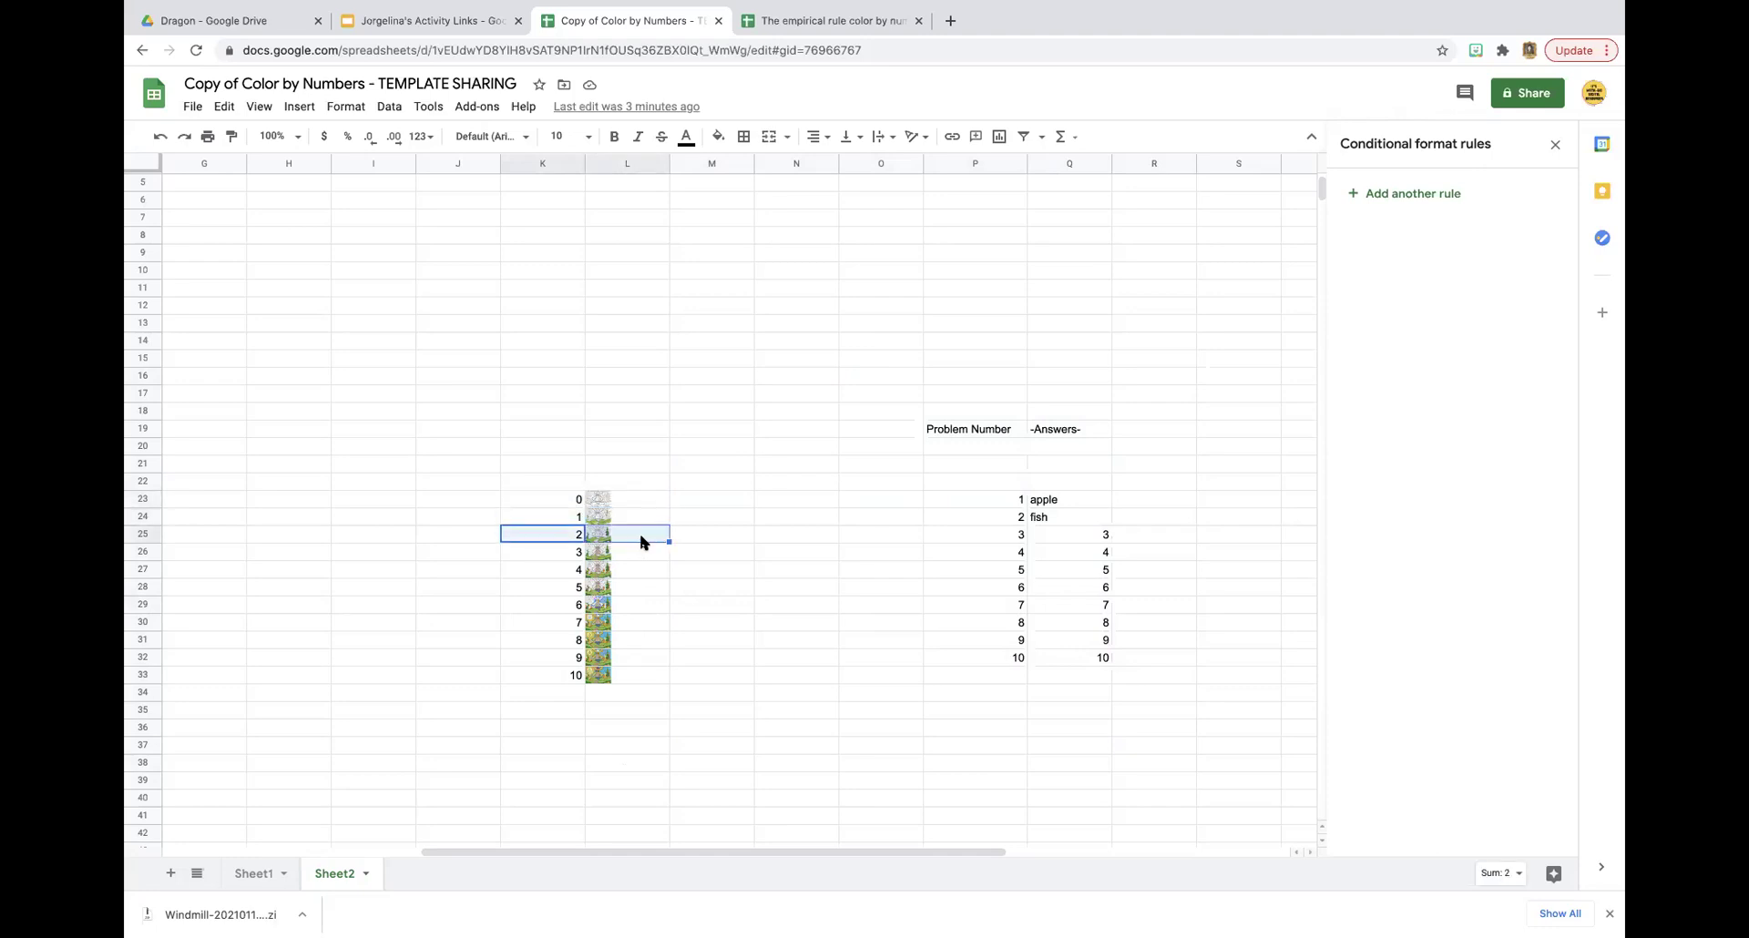
# Examine the answer key entries for problems 1 and 2, and the extent of the whole key on Sheet2.
pyautogui.click(1113, 625)
pyautogui.click(981, 483)
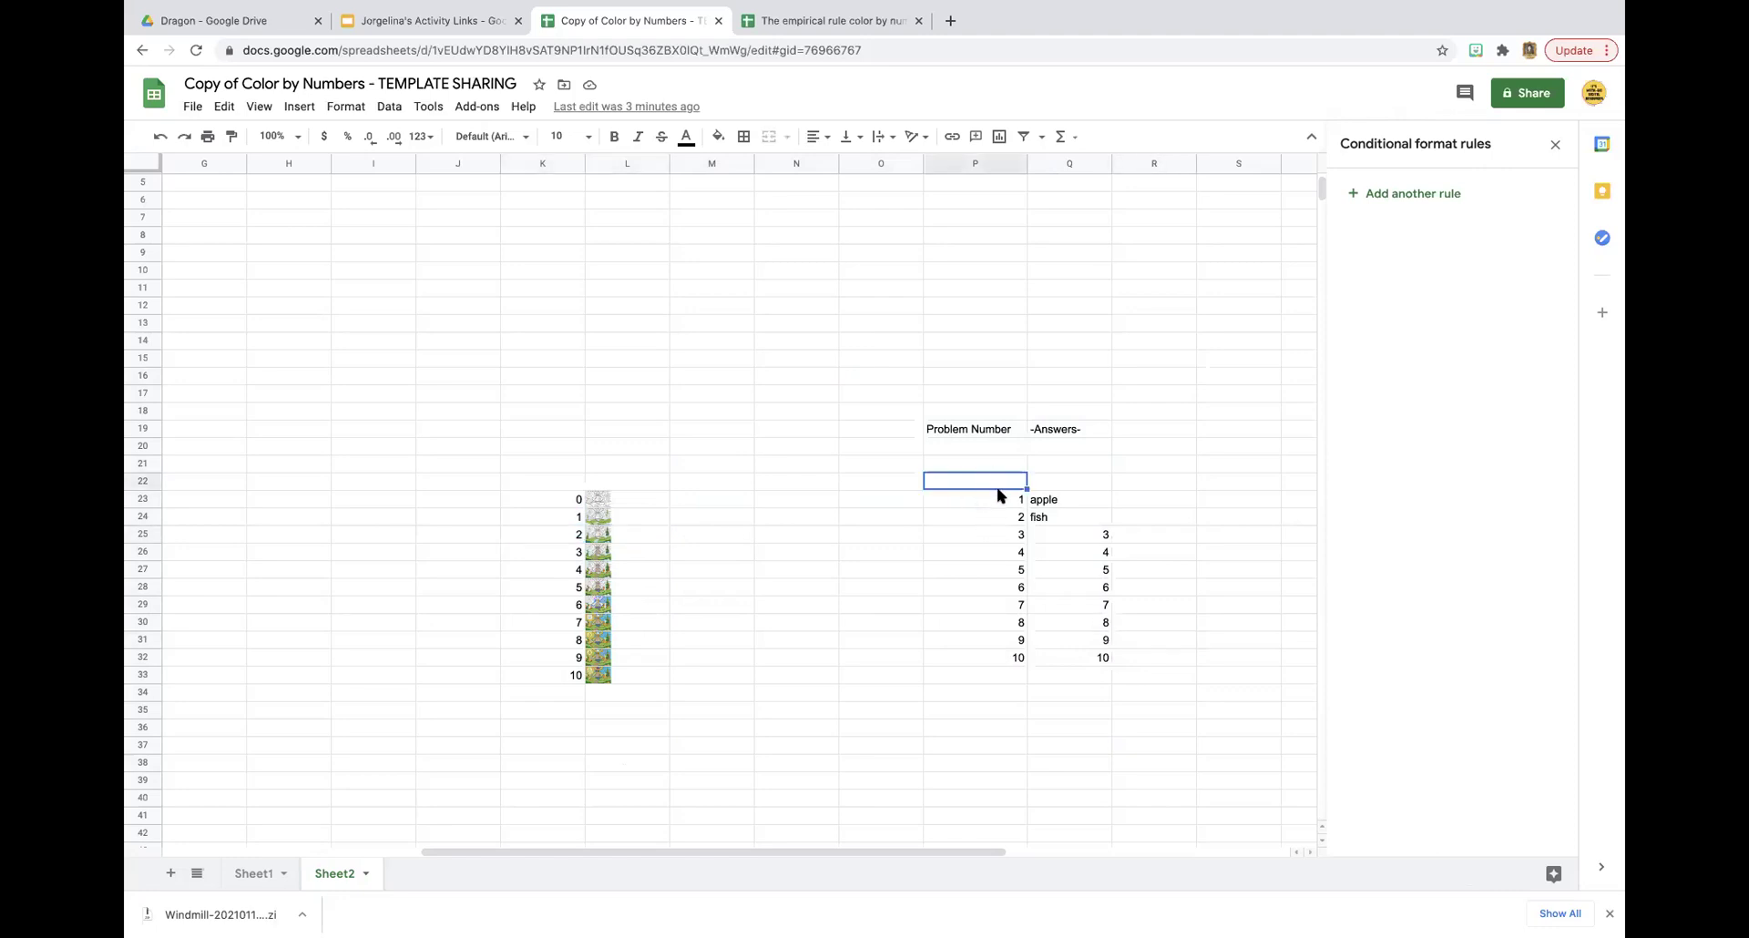
pyautogui.click(1009, 501)
pyautogui.click(1048, 502)
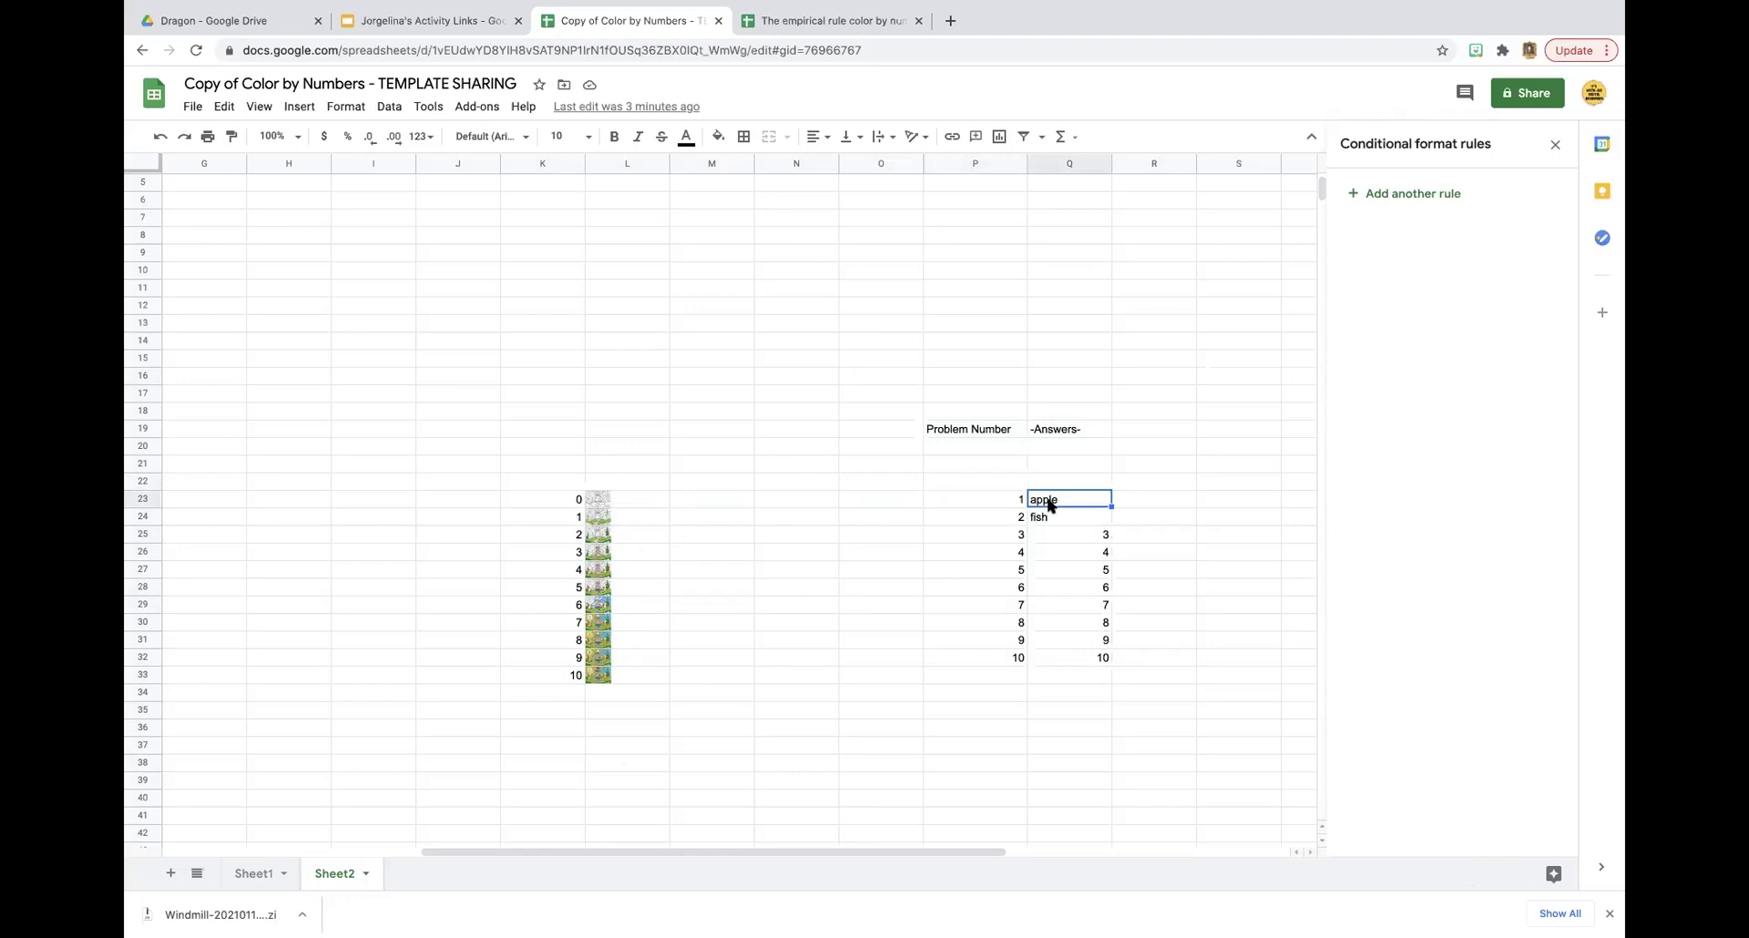
pyautogui.click(986, 515)
pyautogui.click(1077, 523)
pyautogui.moveTo(965, 376); pyautogui.dragTo(1094, 704)
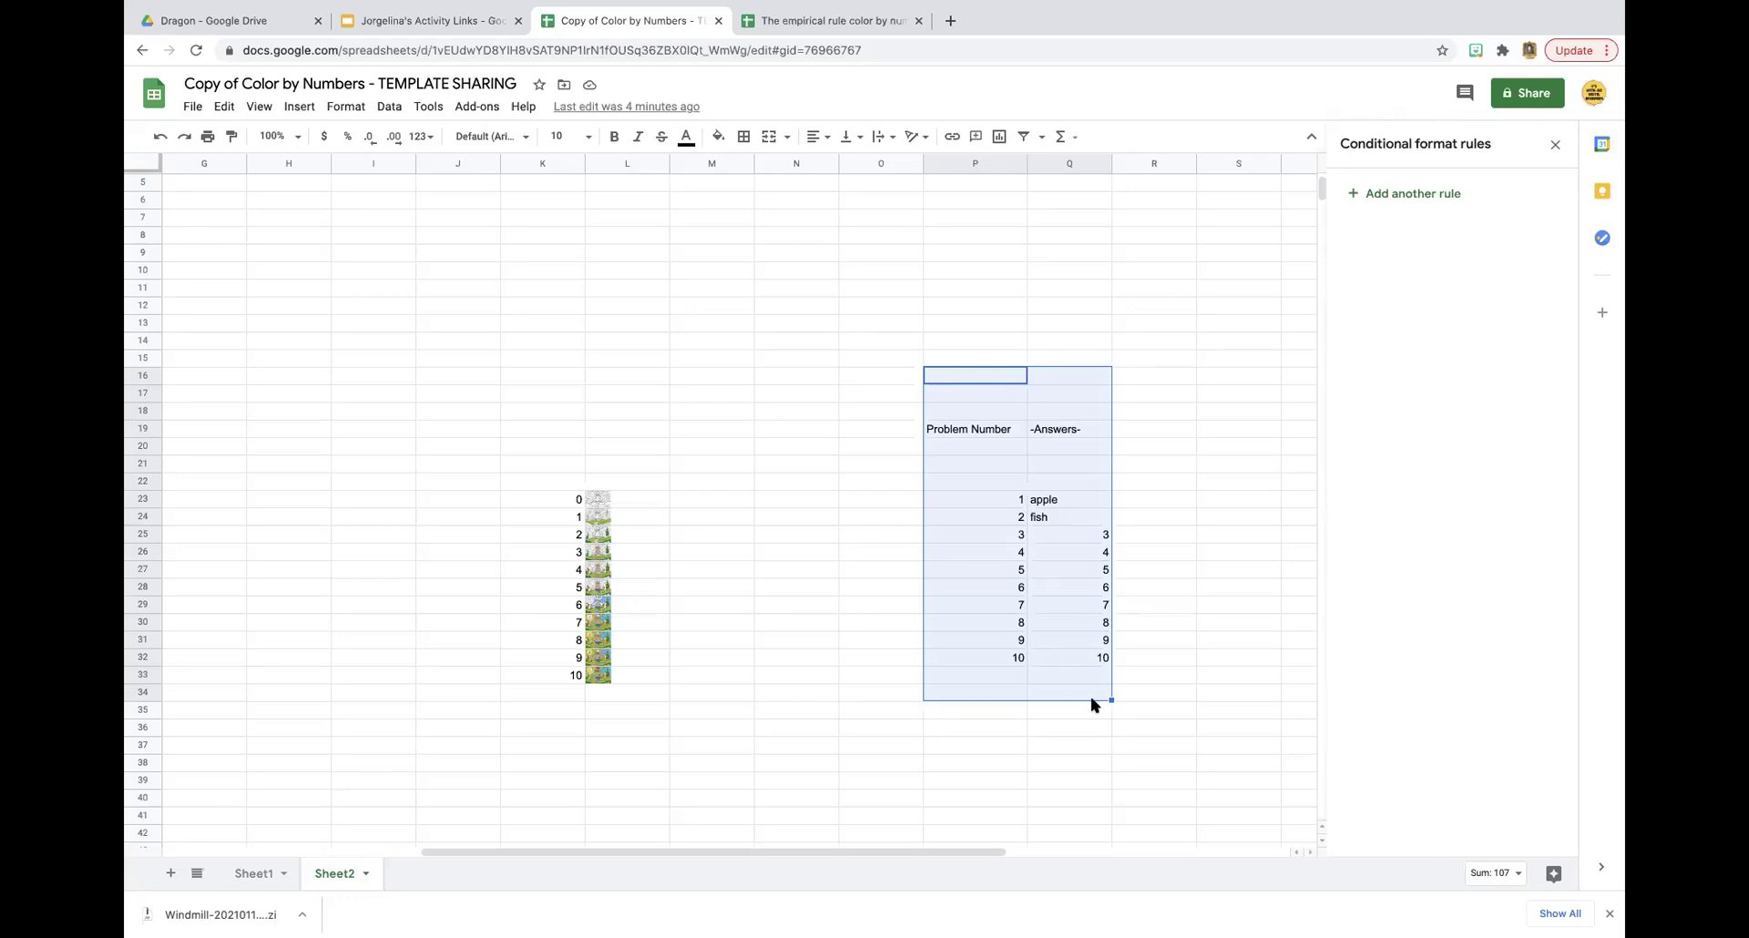
# Inspect the empty area at the beginning of Sheet2, including cell A1, away from the picture list and answer key.
pyautogui.click(349, 340)
pyautogui.hscroll(2, 250, 343)
pyautogui.hscroll(-7, 215, 210)
pyautogui.scroll(2, 215, 210)
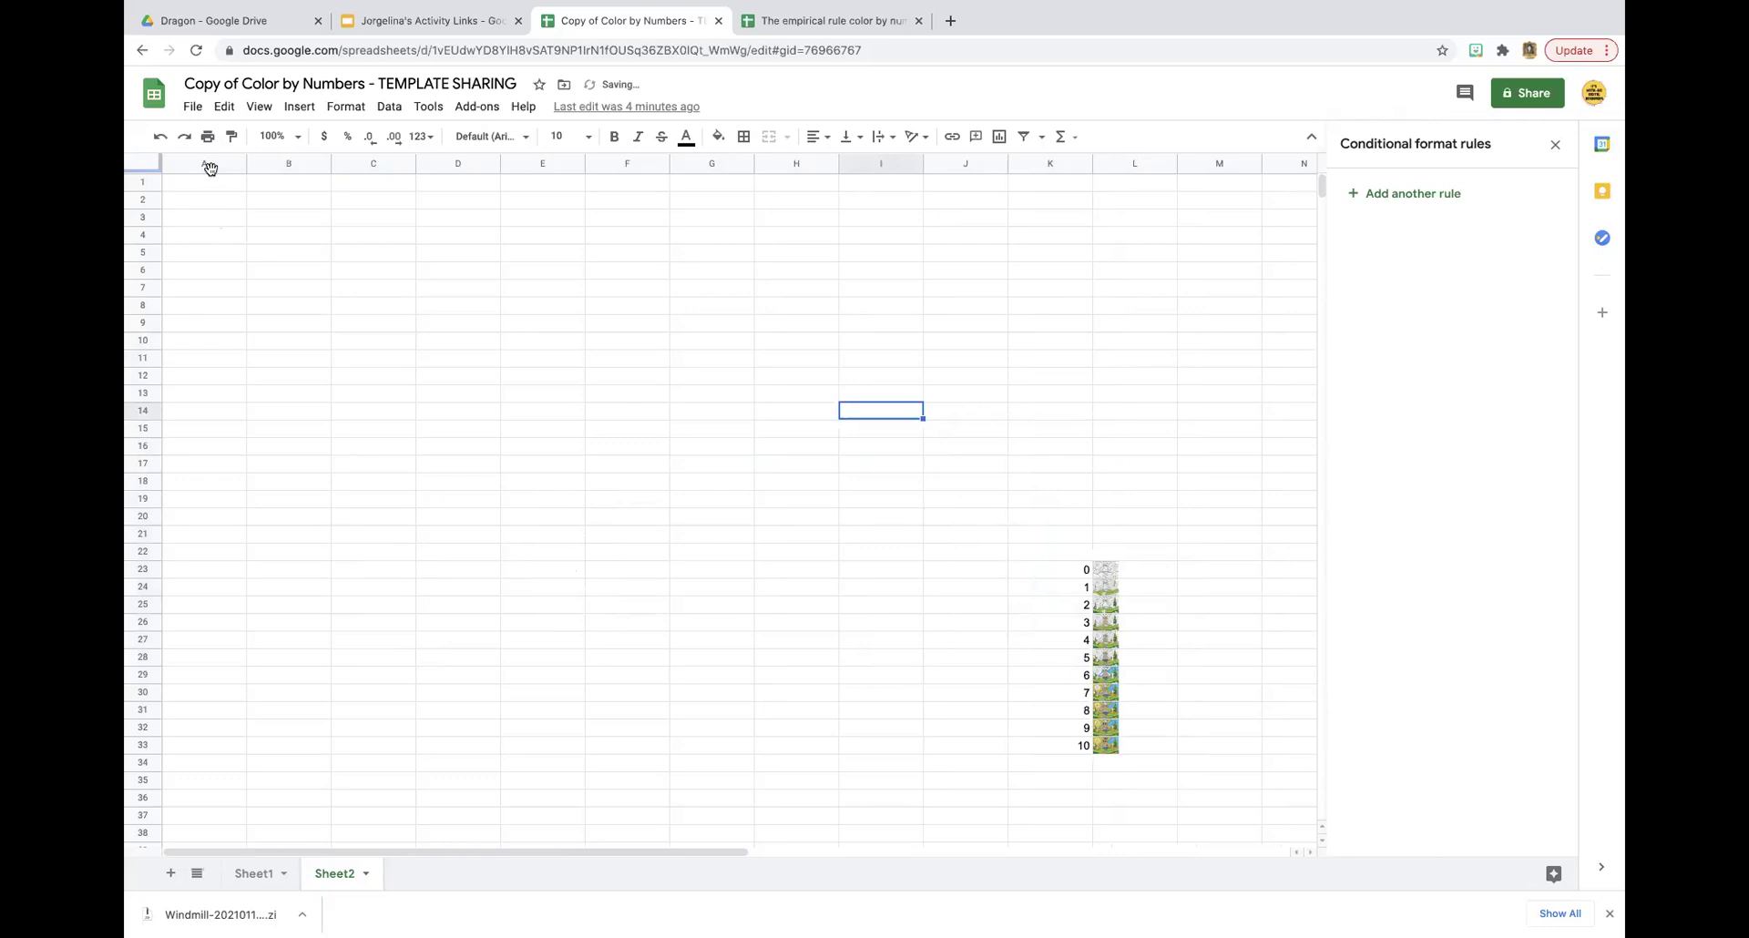
pyautogui.click(206, 181)
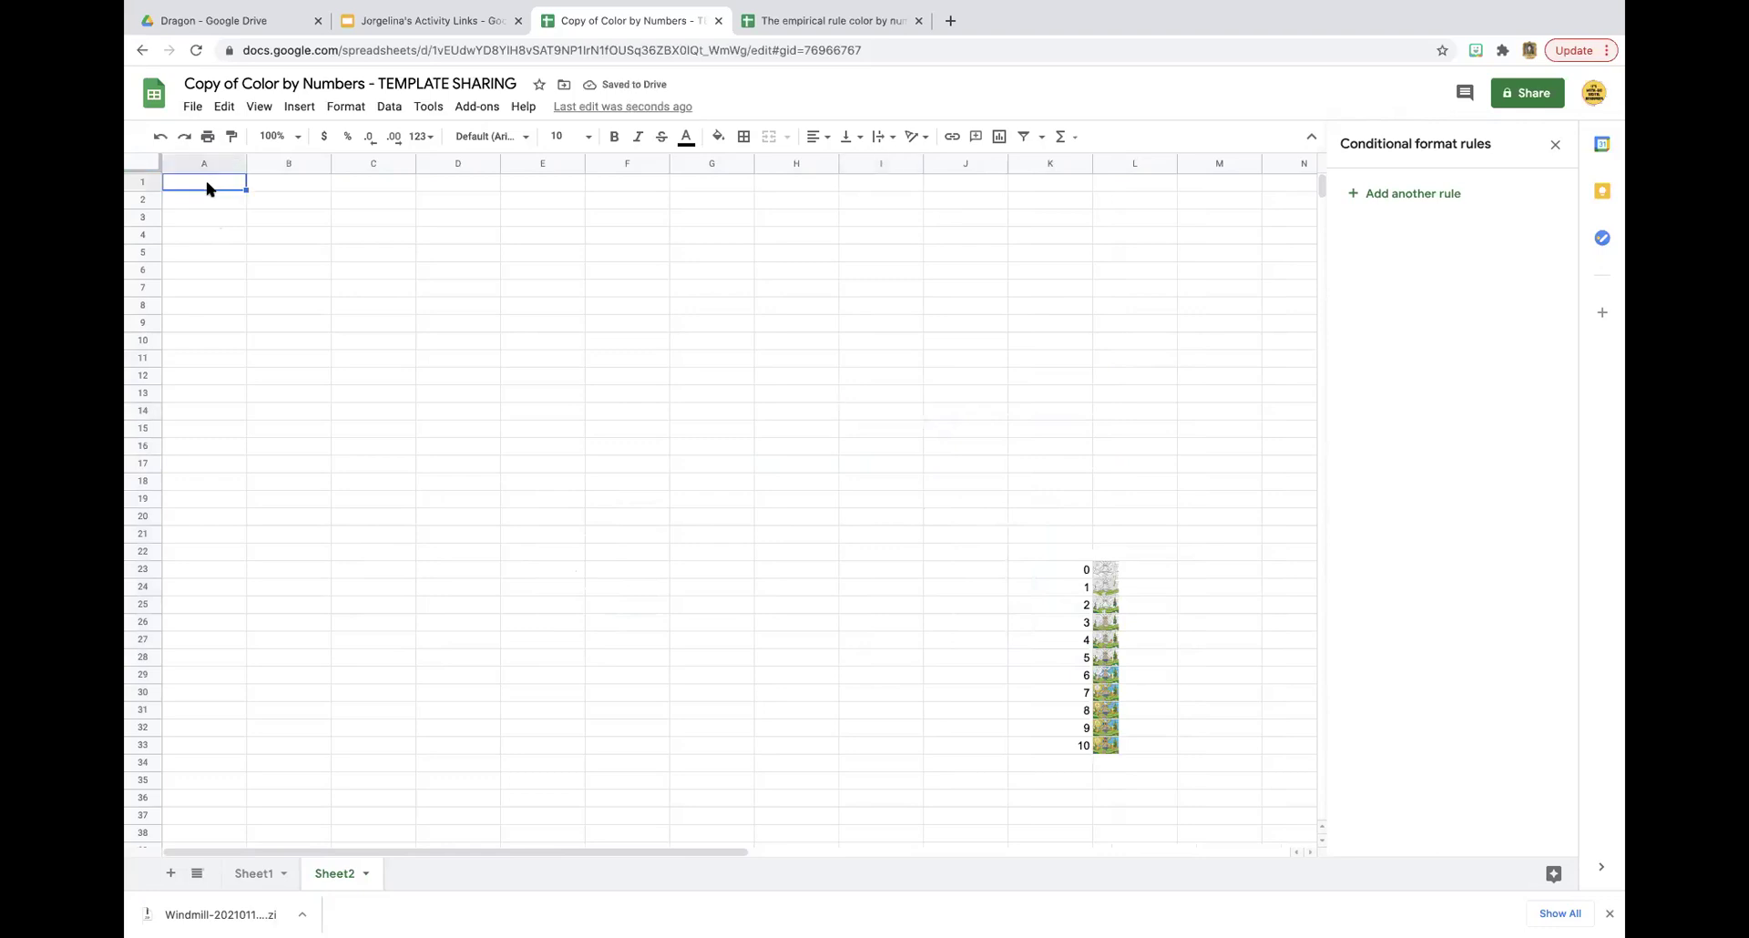
pyautogui.click(266, 271)
pyautogui.click(211, 182)
pyautogui.click(561, 444)
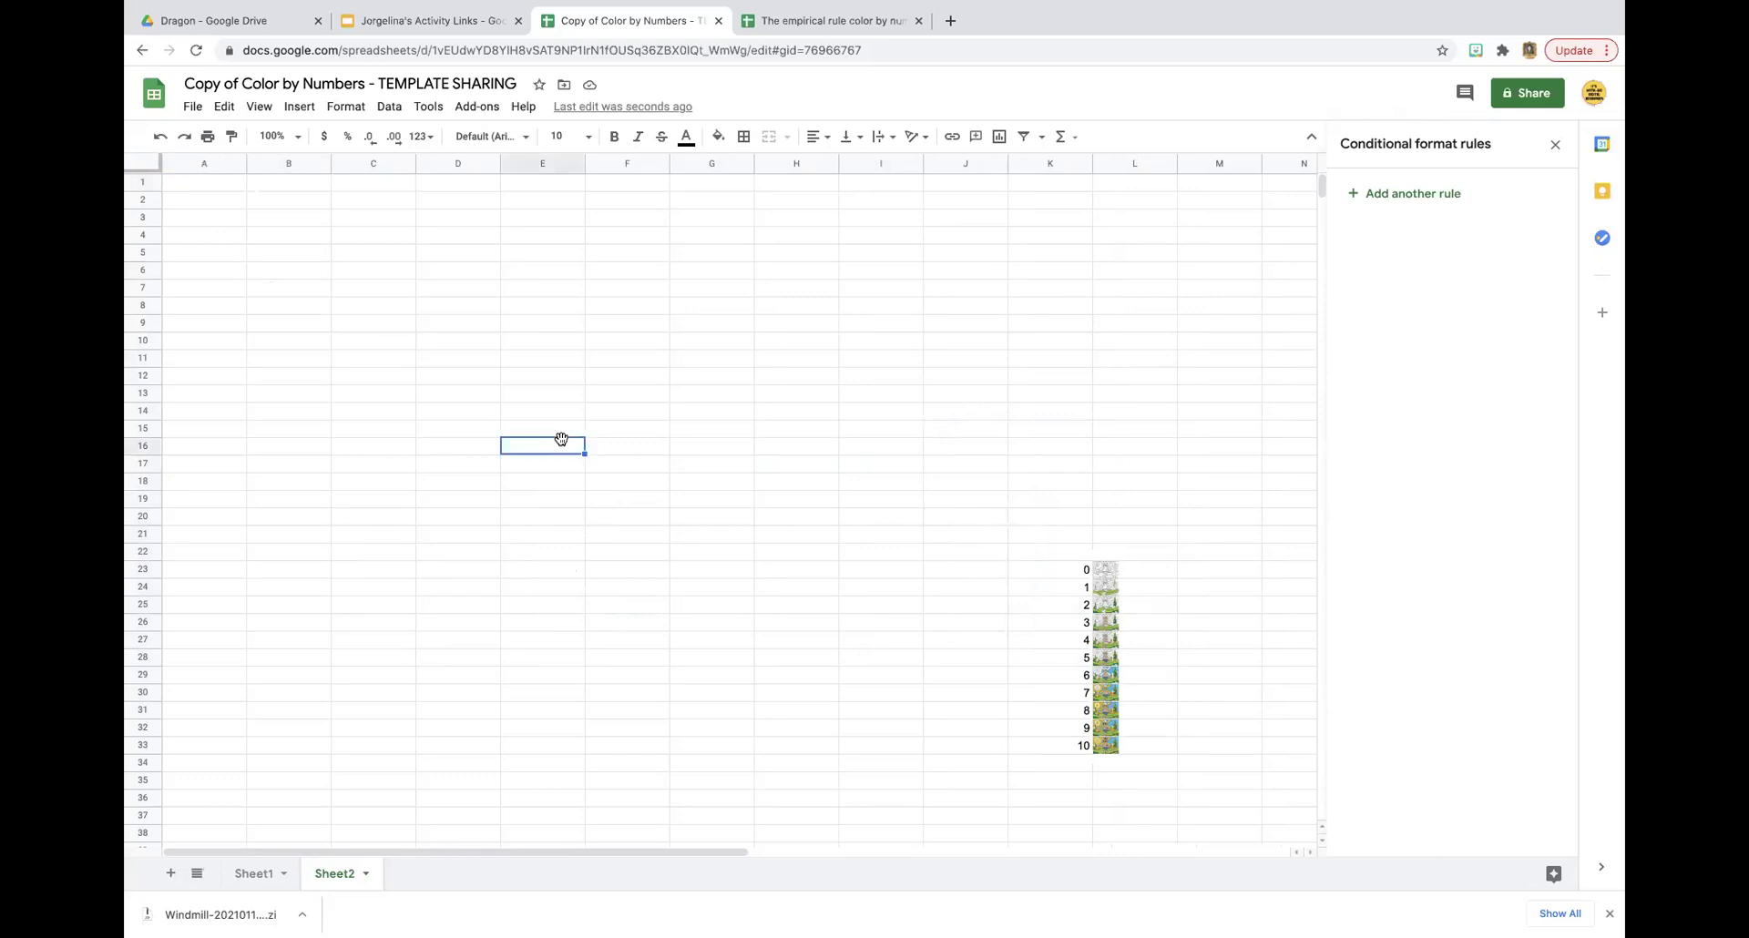
# Examine the layout of Sheet2, comparing the picture list and answer key with the empty rows and columns around them.
pyautogui.hscroll(10, 559, 441)
pyautogui.hscroll(-10, 559, 441)
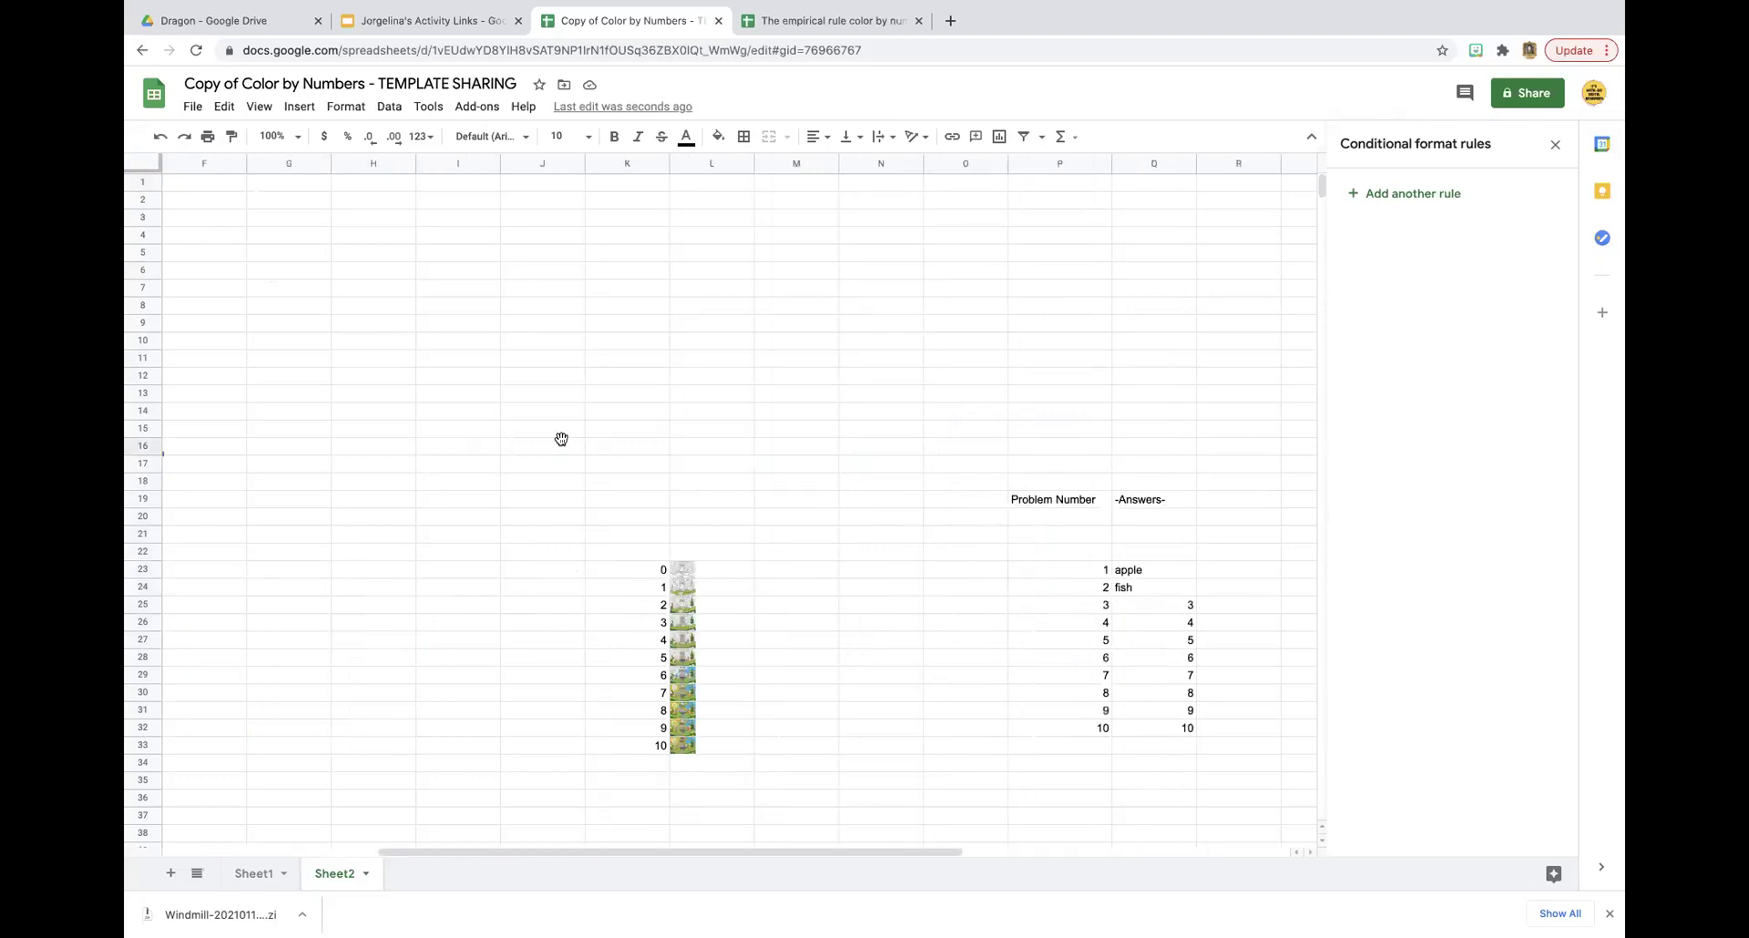
pyautogui.scroll(-20, 559, 441)
pyautogui.hscroll(10, 559, 441)
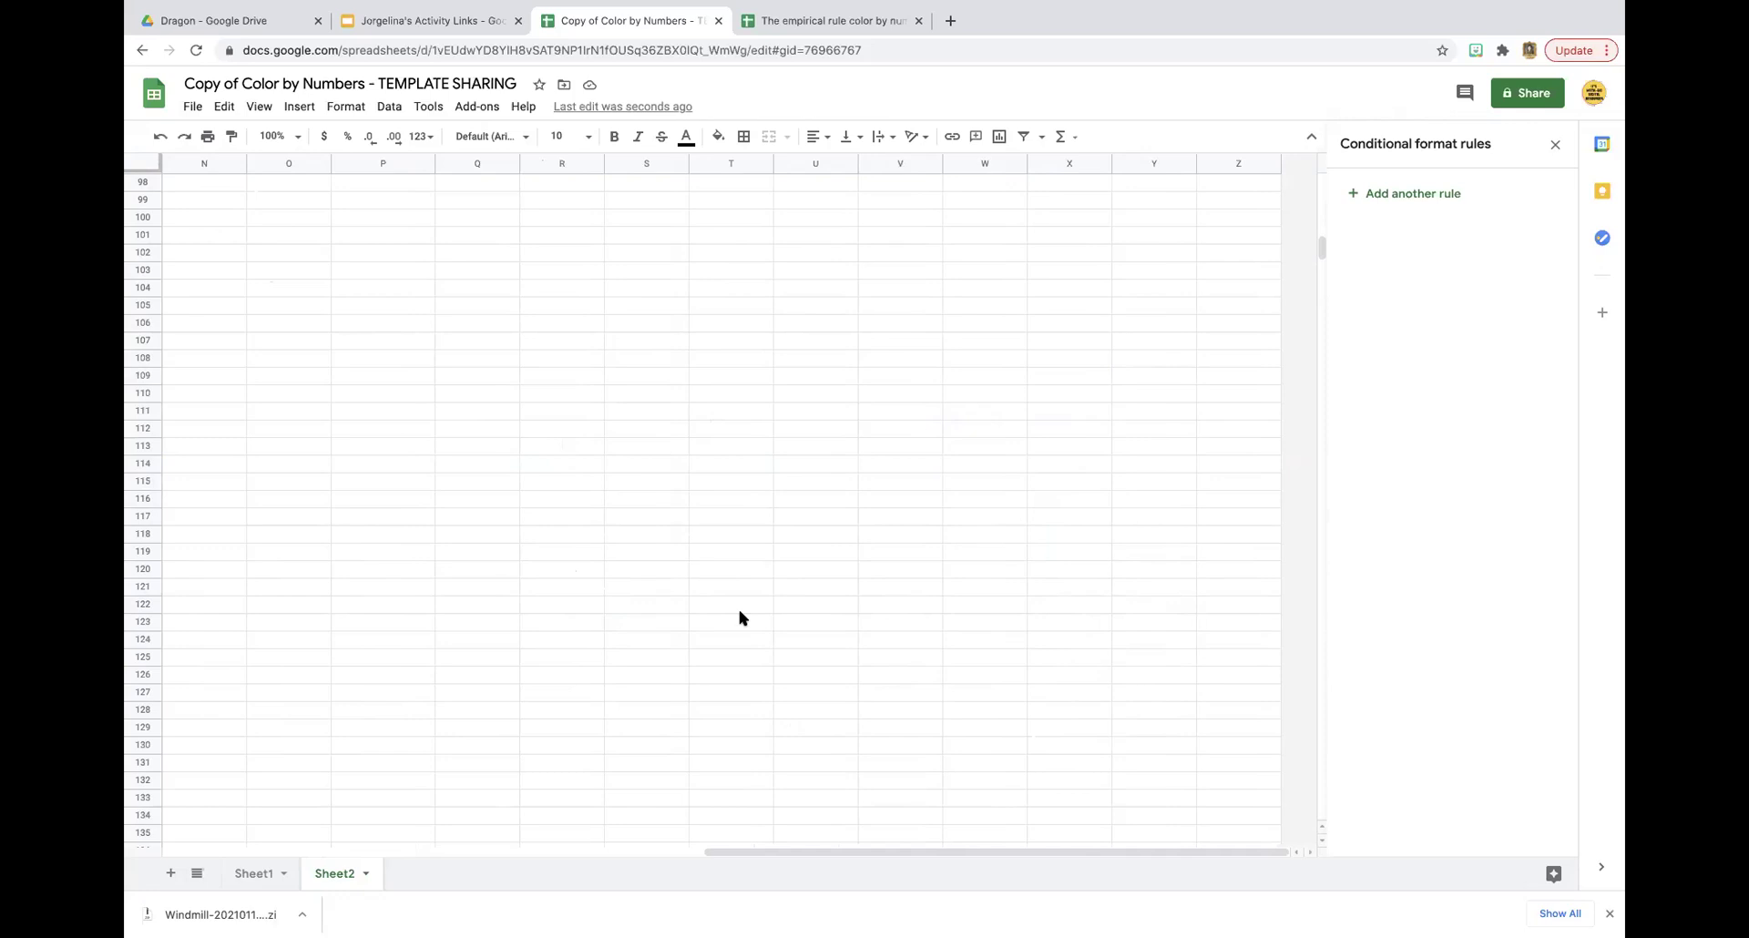
pyautogui.hscroll(-10, 458, 597)
pyautogui.scroll(13, 458, 596)
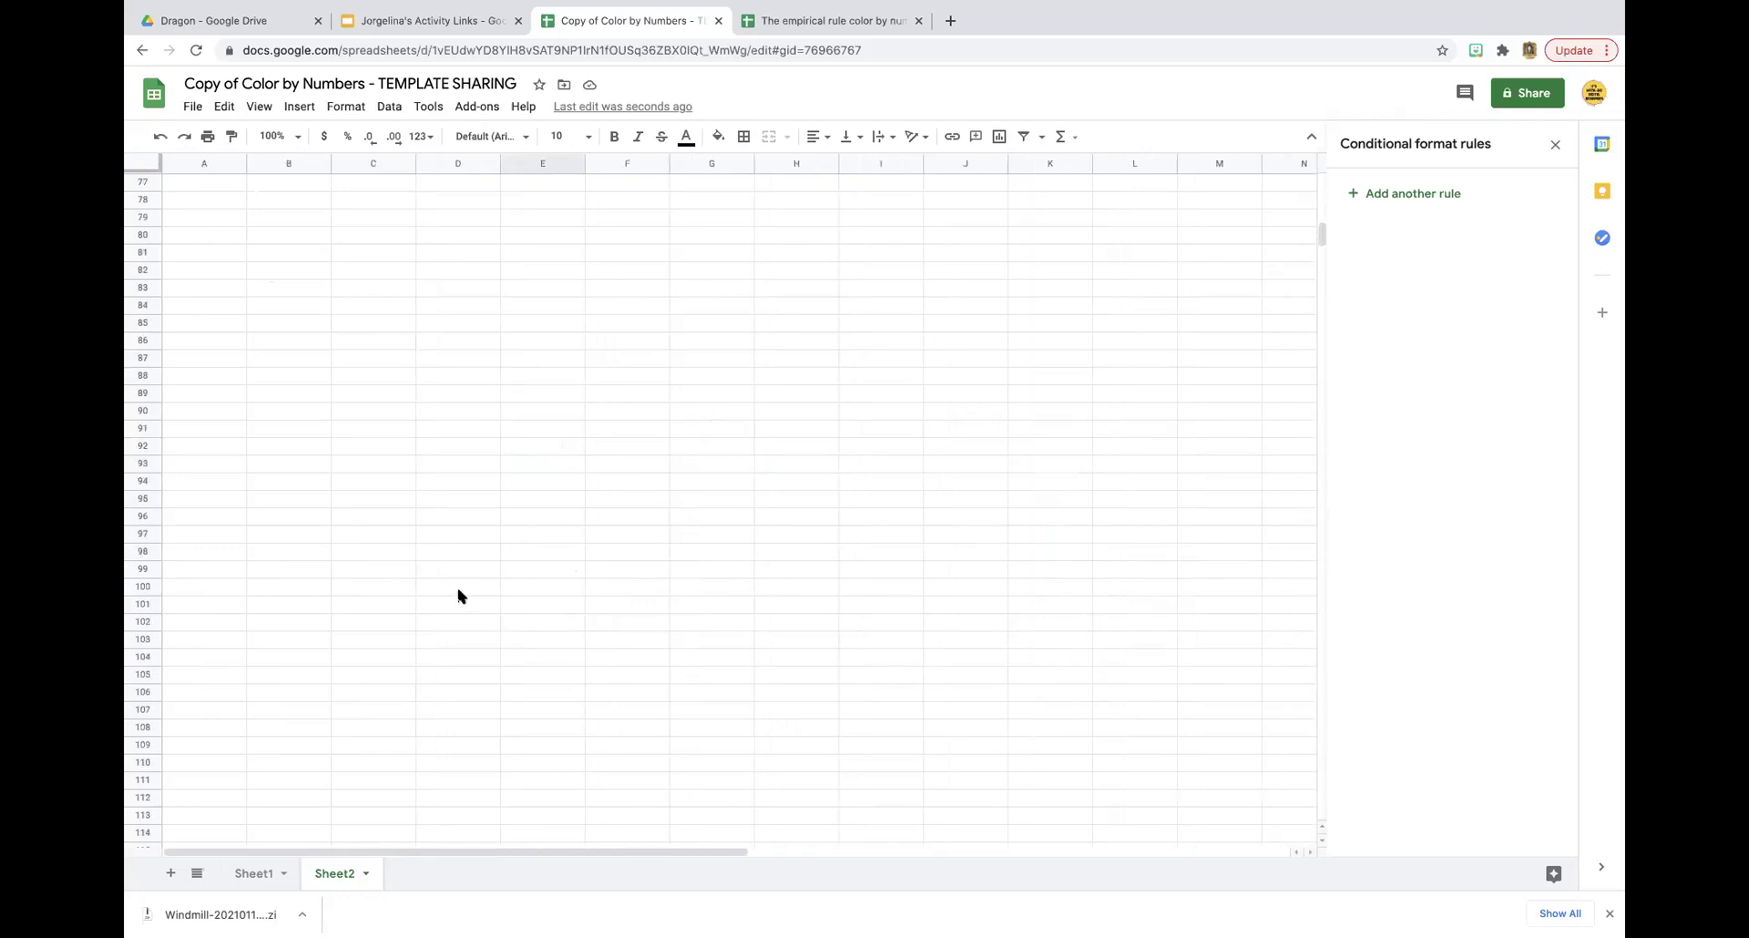
pyautogui.scroll(6, 458, 594)
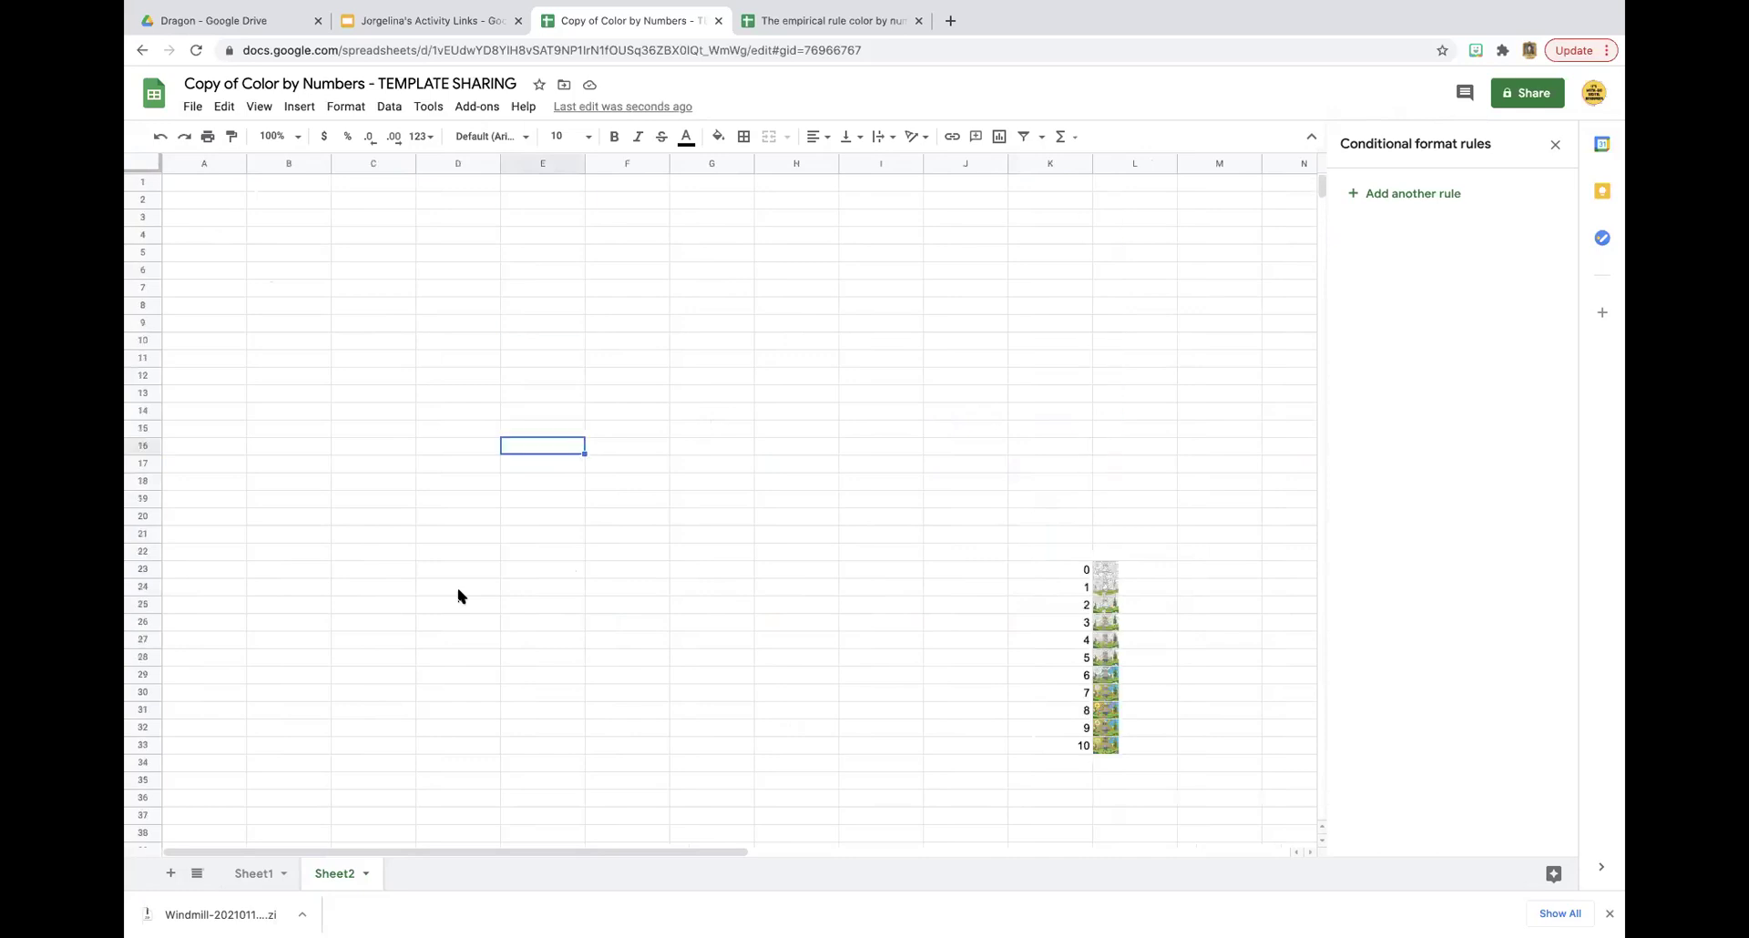
pyautogui.hscroll(6, 769, 630)
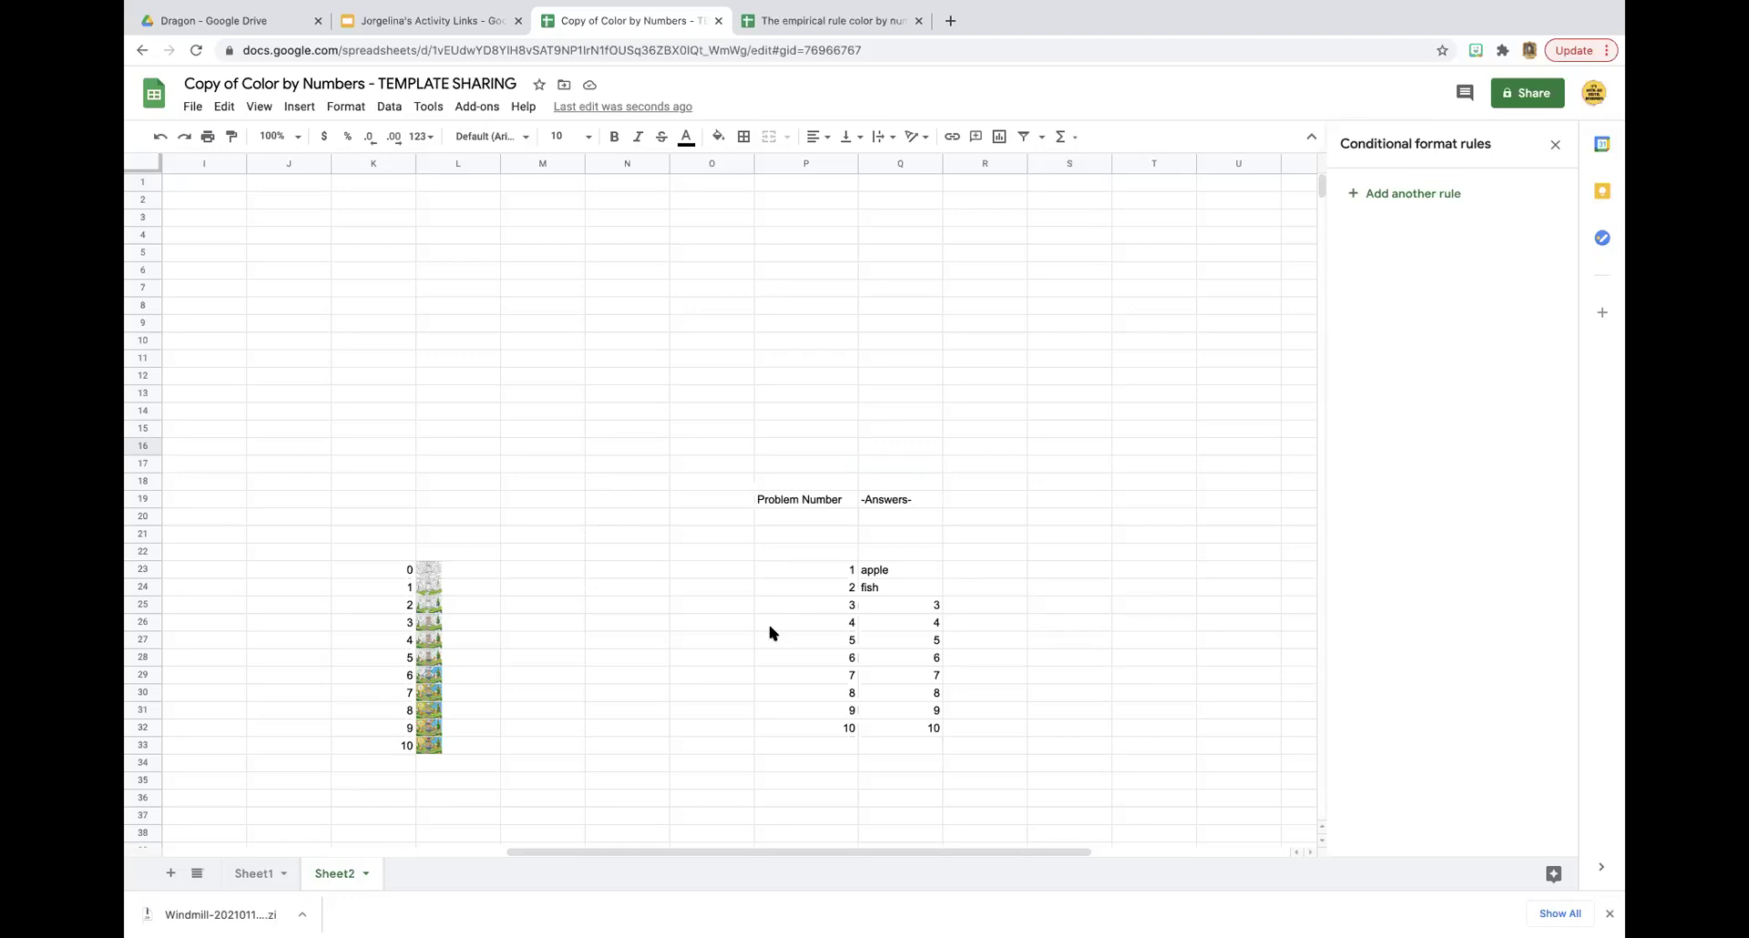
pyautogui.hscroll(-8, 769, 625)
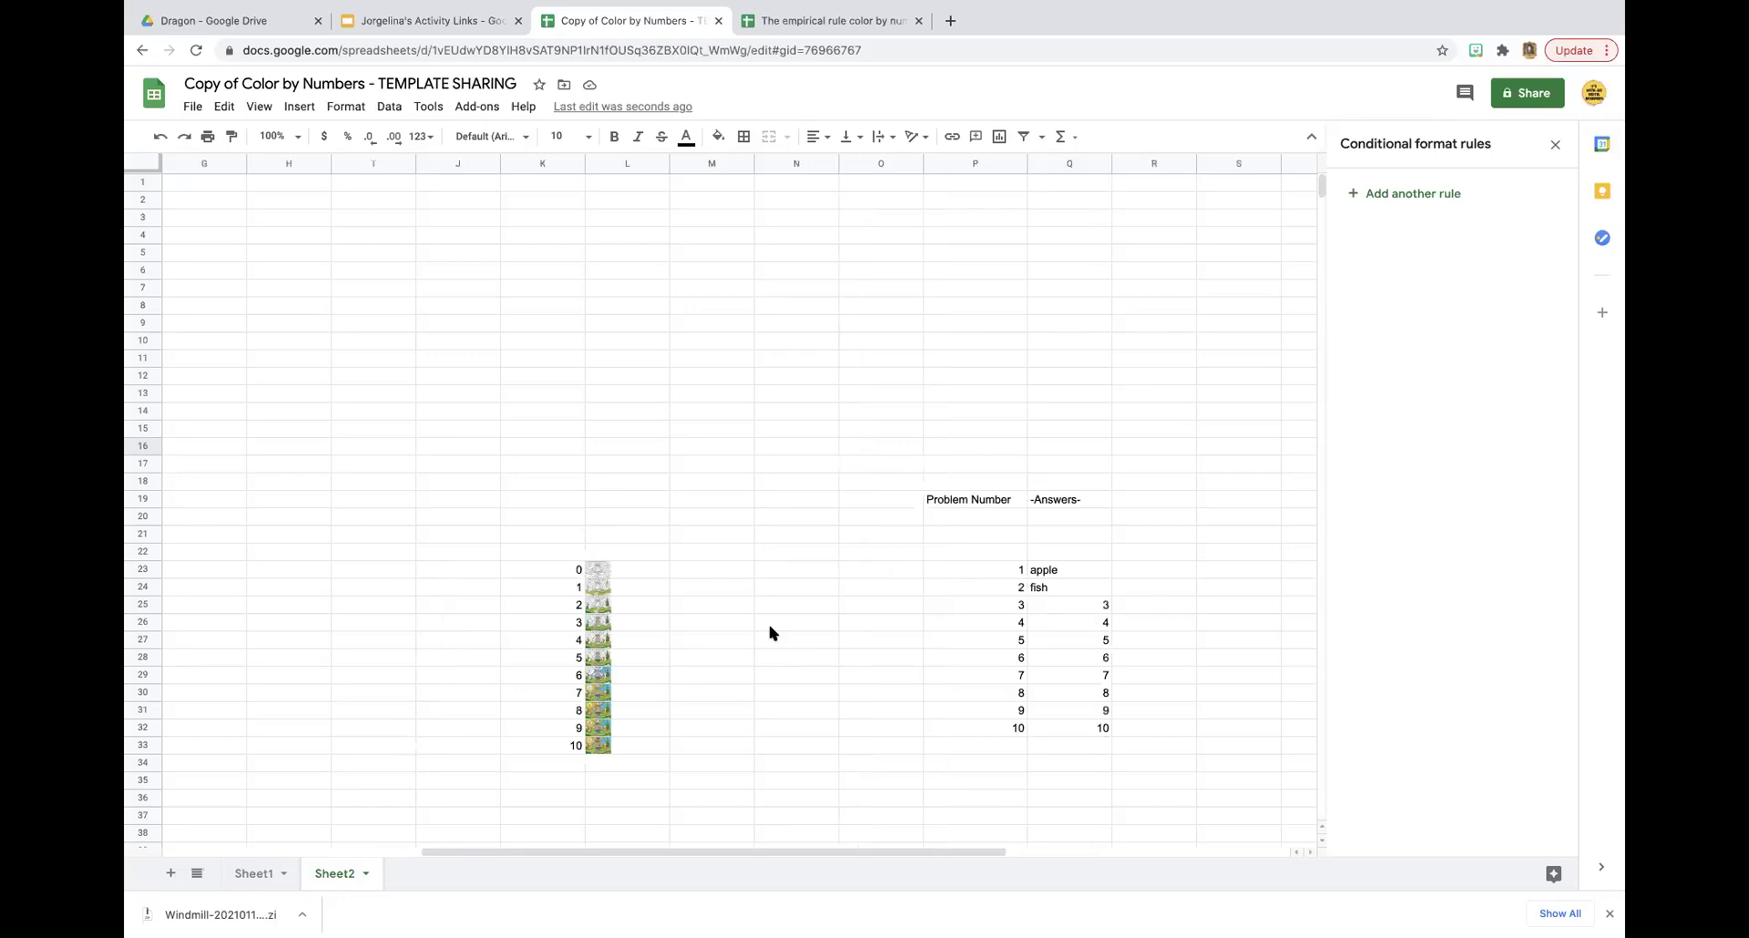
pyautogui.hscroll(1, 768, 625)
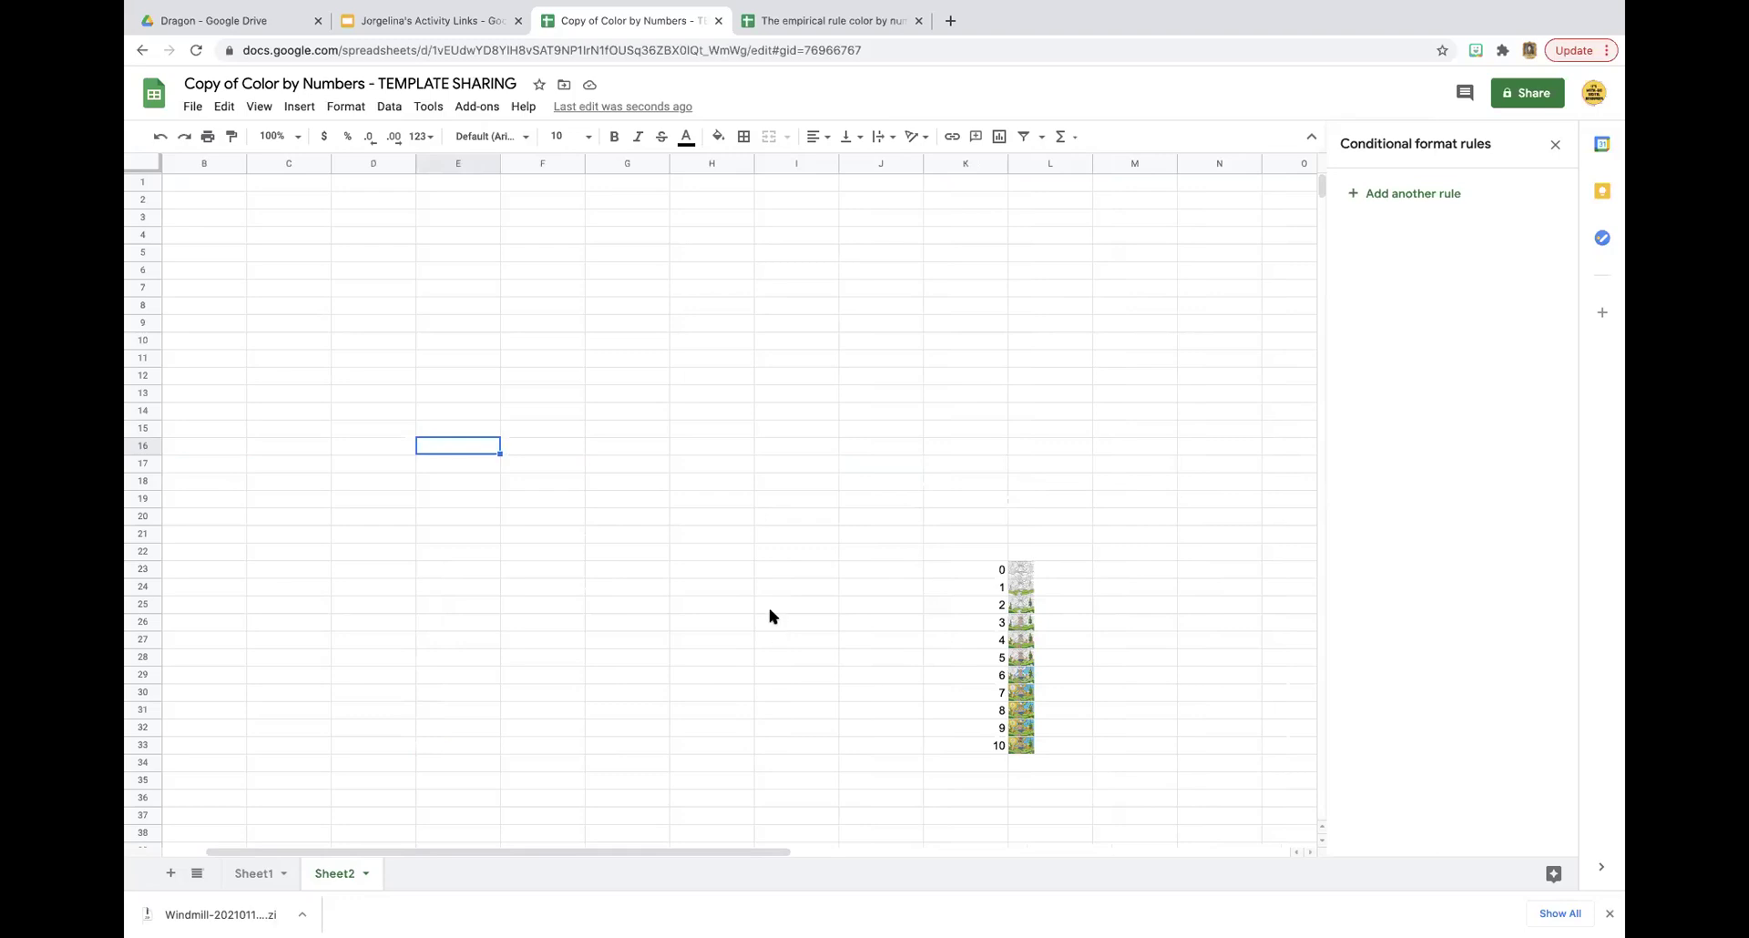
# Check the cover of the Activity Links presentation and return to the student worksheet on Sheet1 of the color-by-numbers spreadsheet.
pyautogui.click(468, 20)
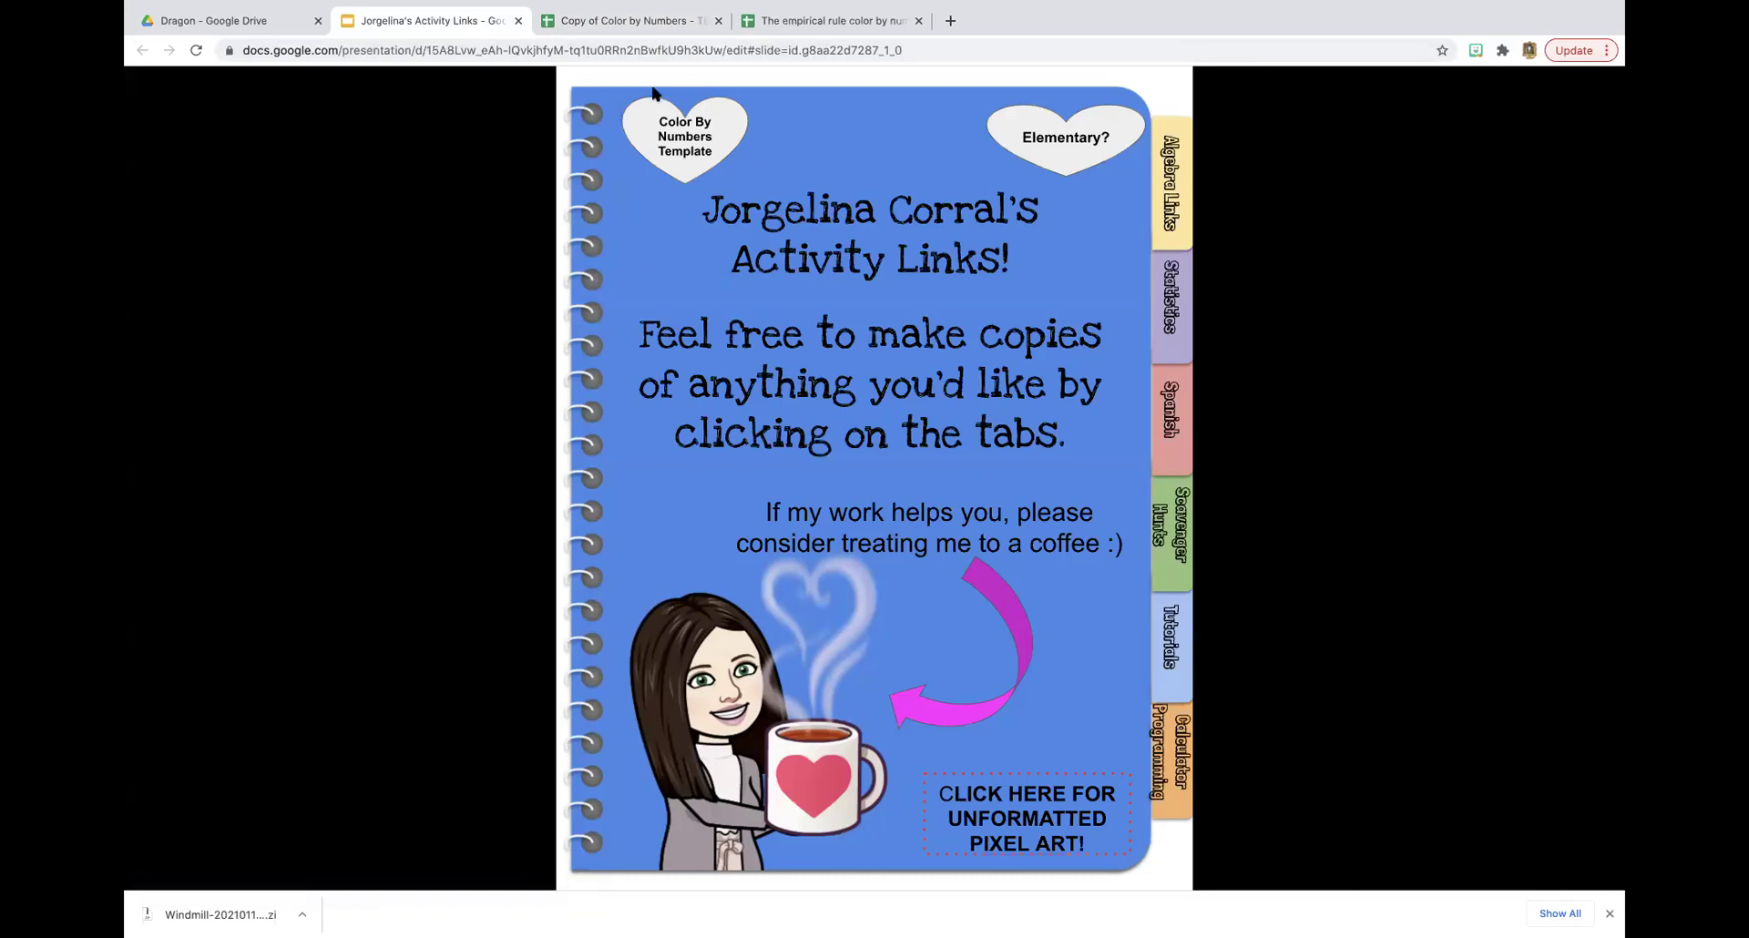
pyautogui.click(662, 20)
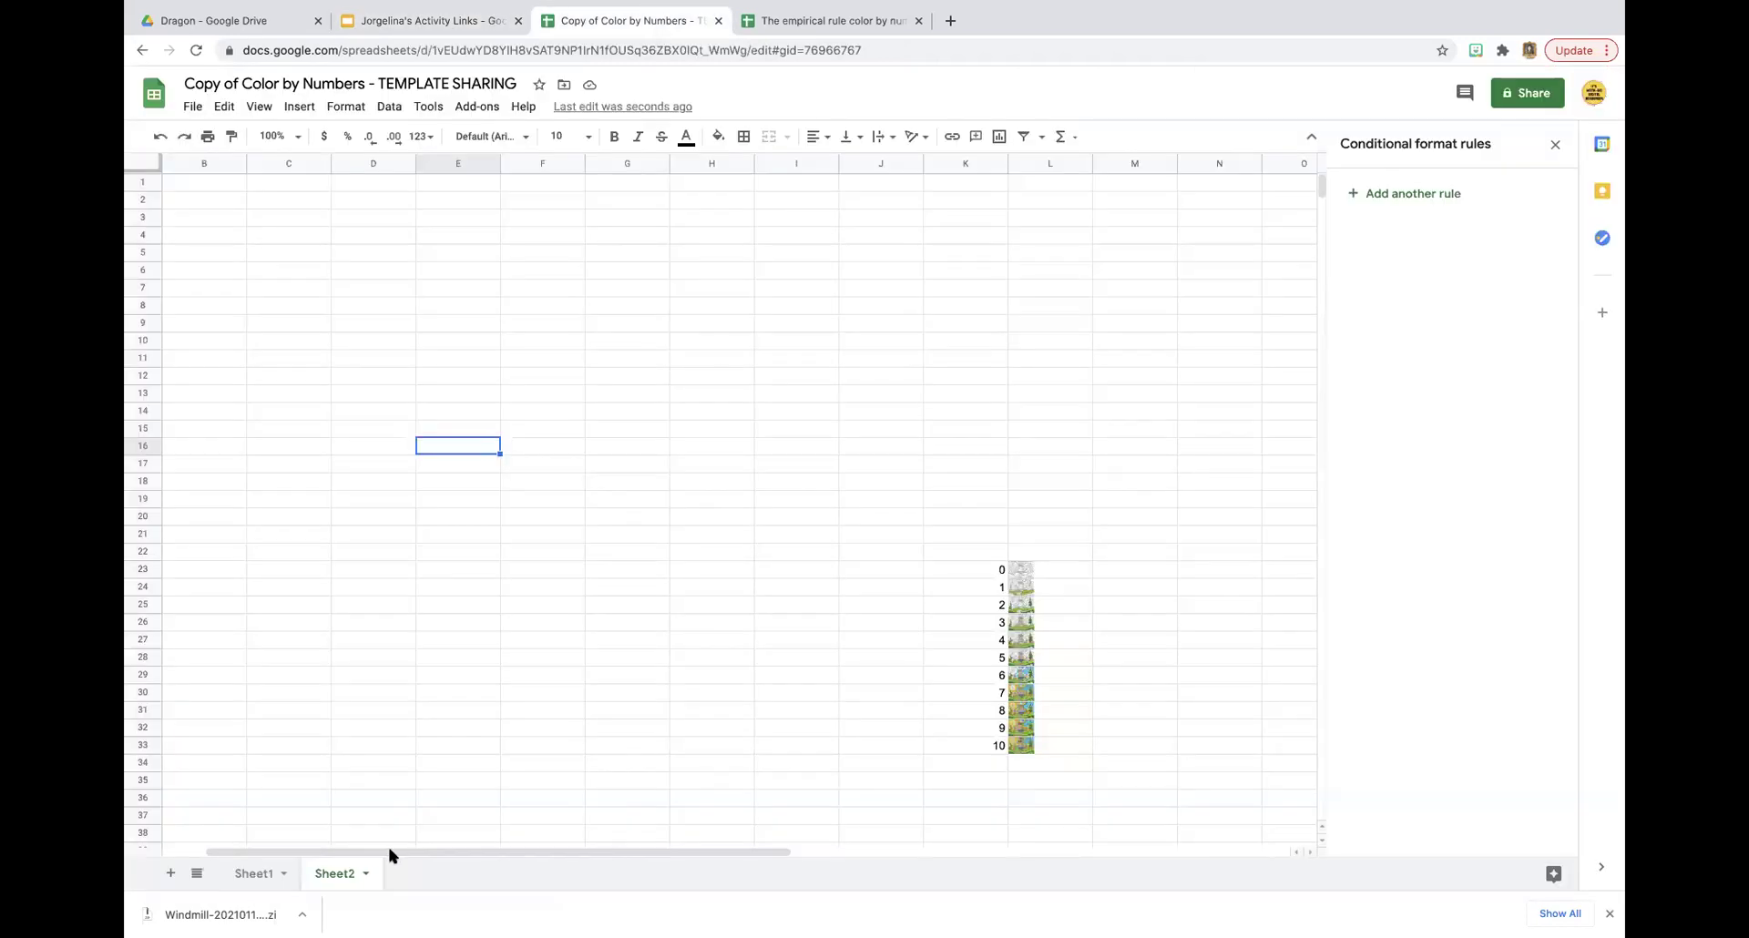
pyautogui.click(254, 875)
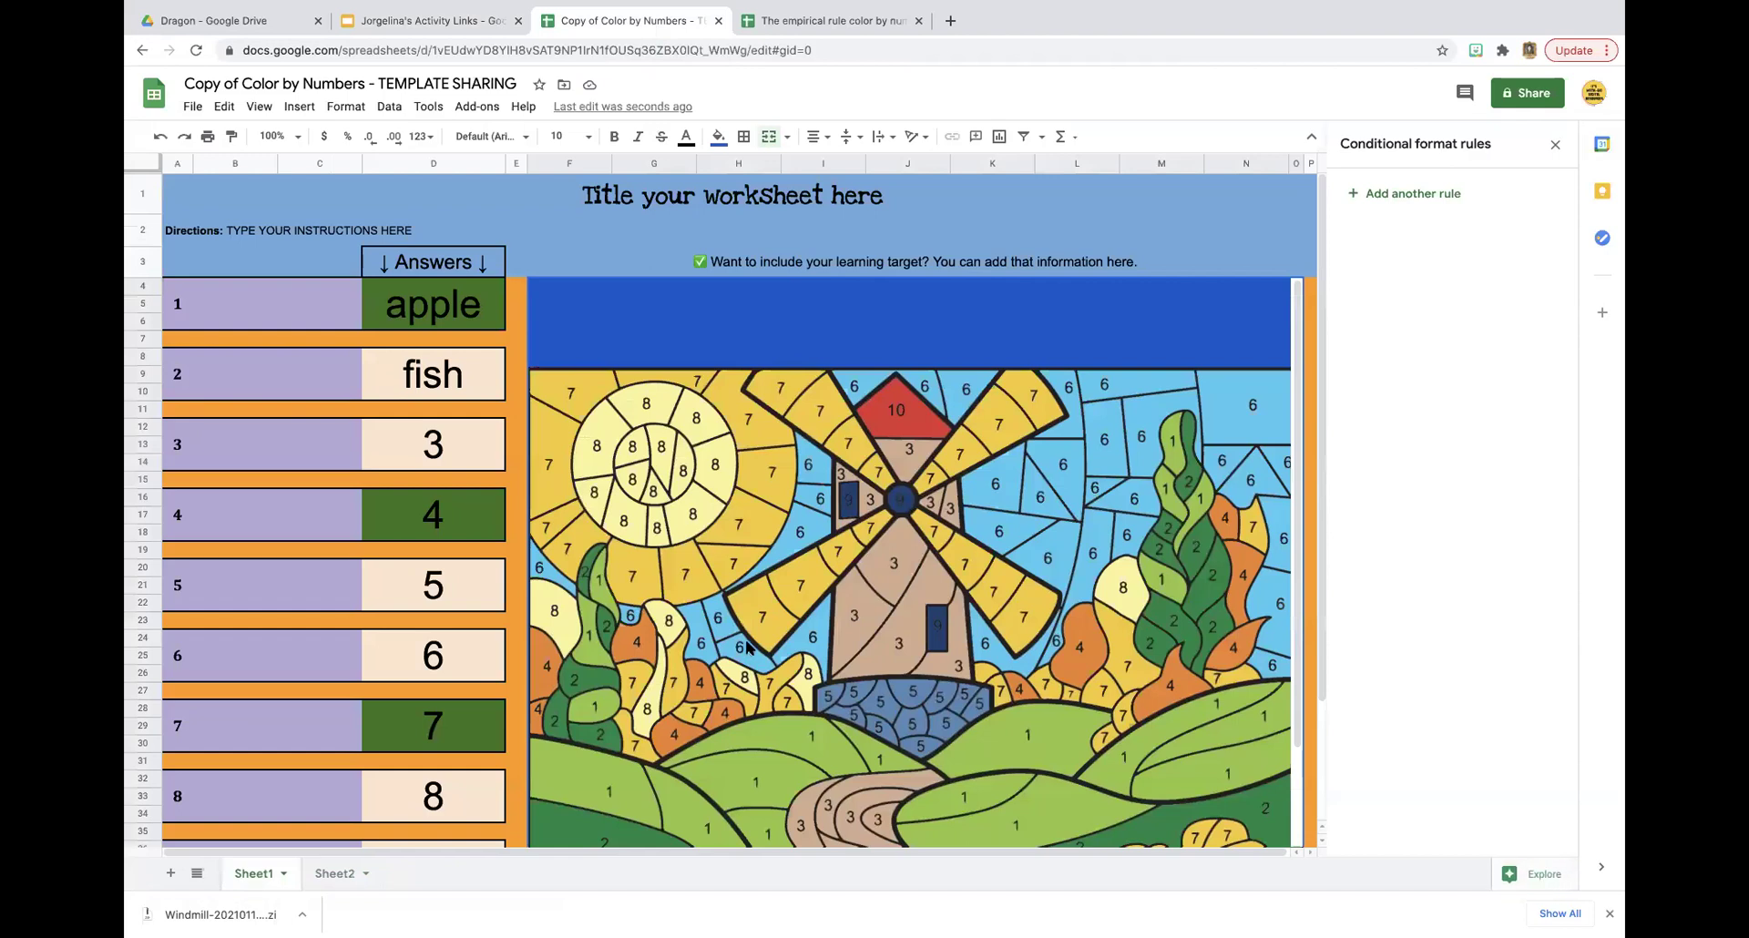
# Add a conditional format rule to the problem 9 answer cell, D36:D38, that applies when the text is exactly 9.
pyautogui.scroll(-3, 746, 647)
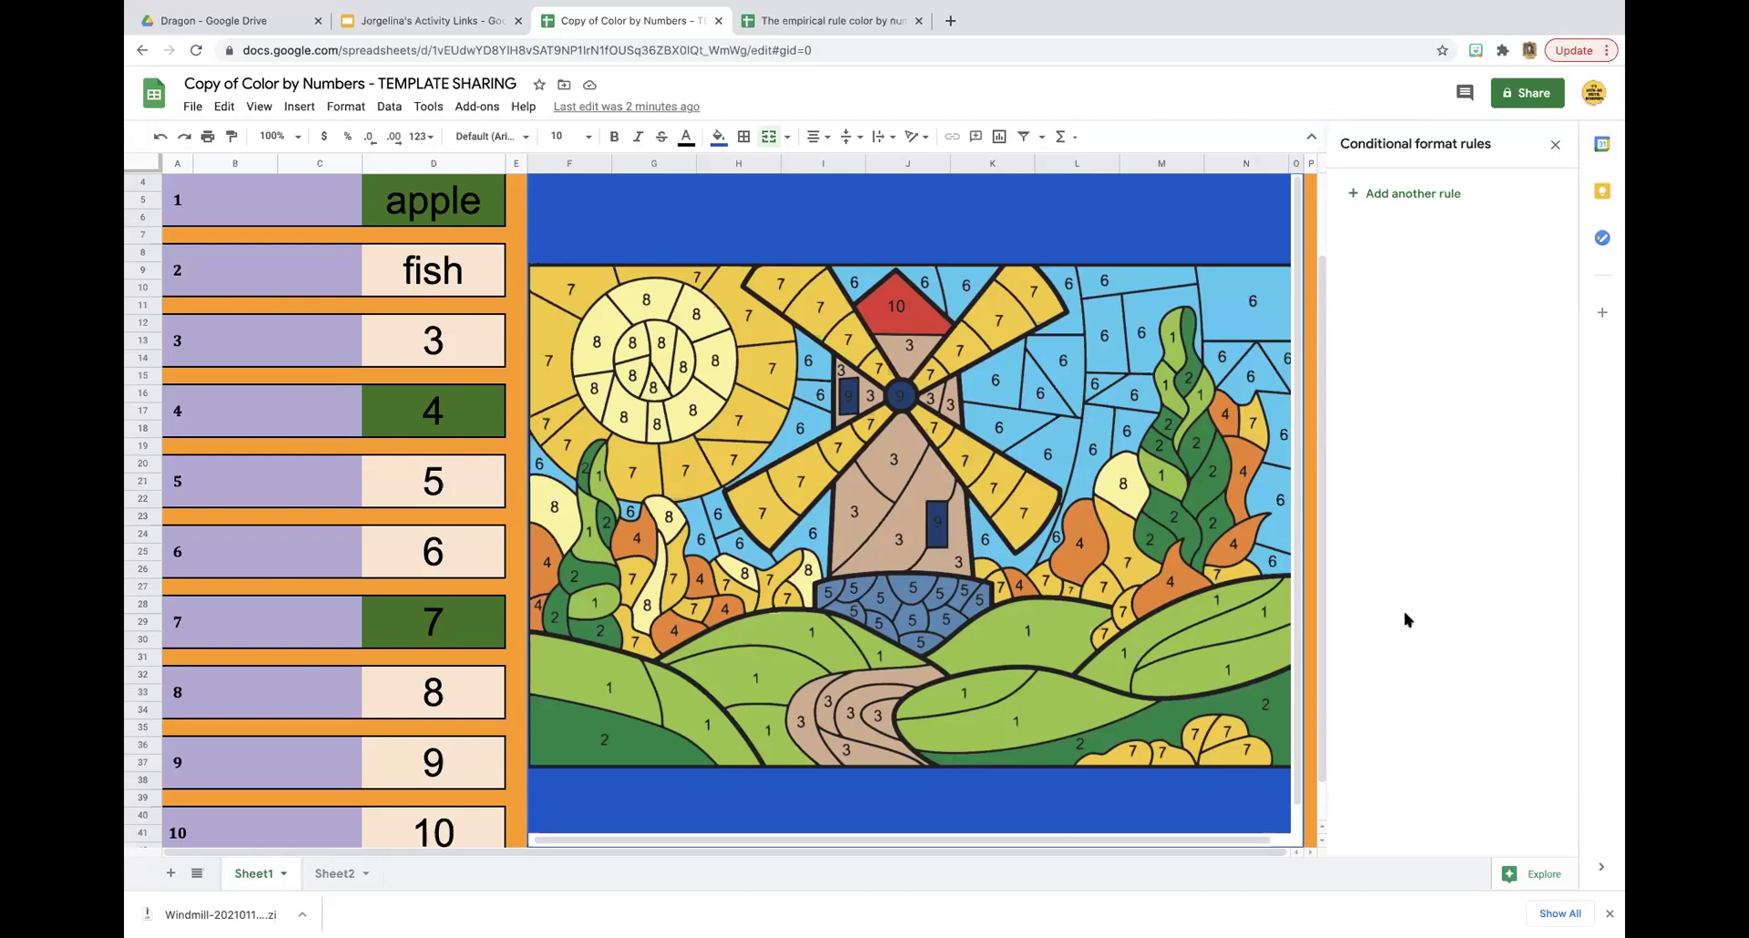
pyautogui.moveTo(674, 7)
pyautogui.scroll(-2, 408, 726)
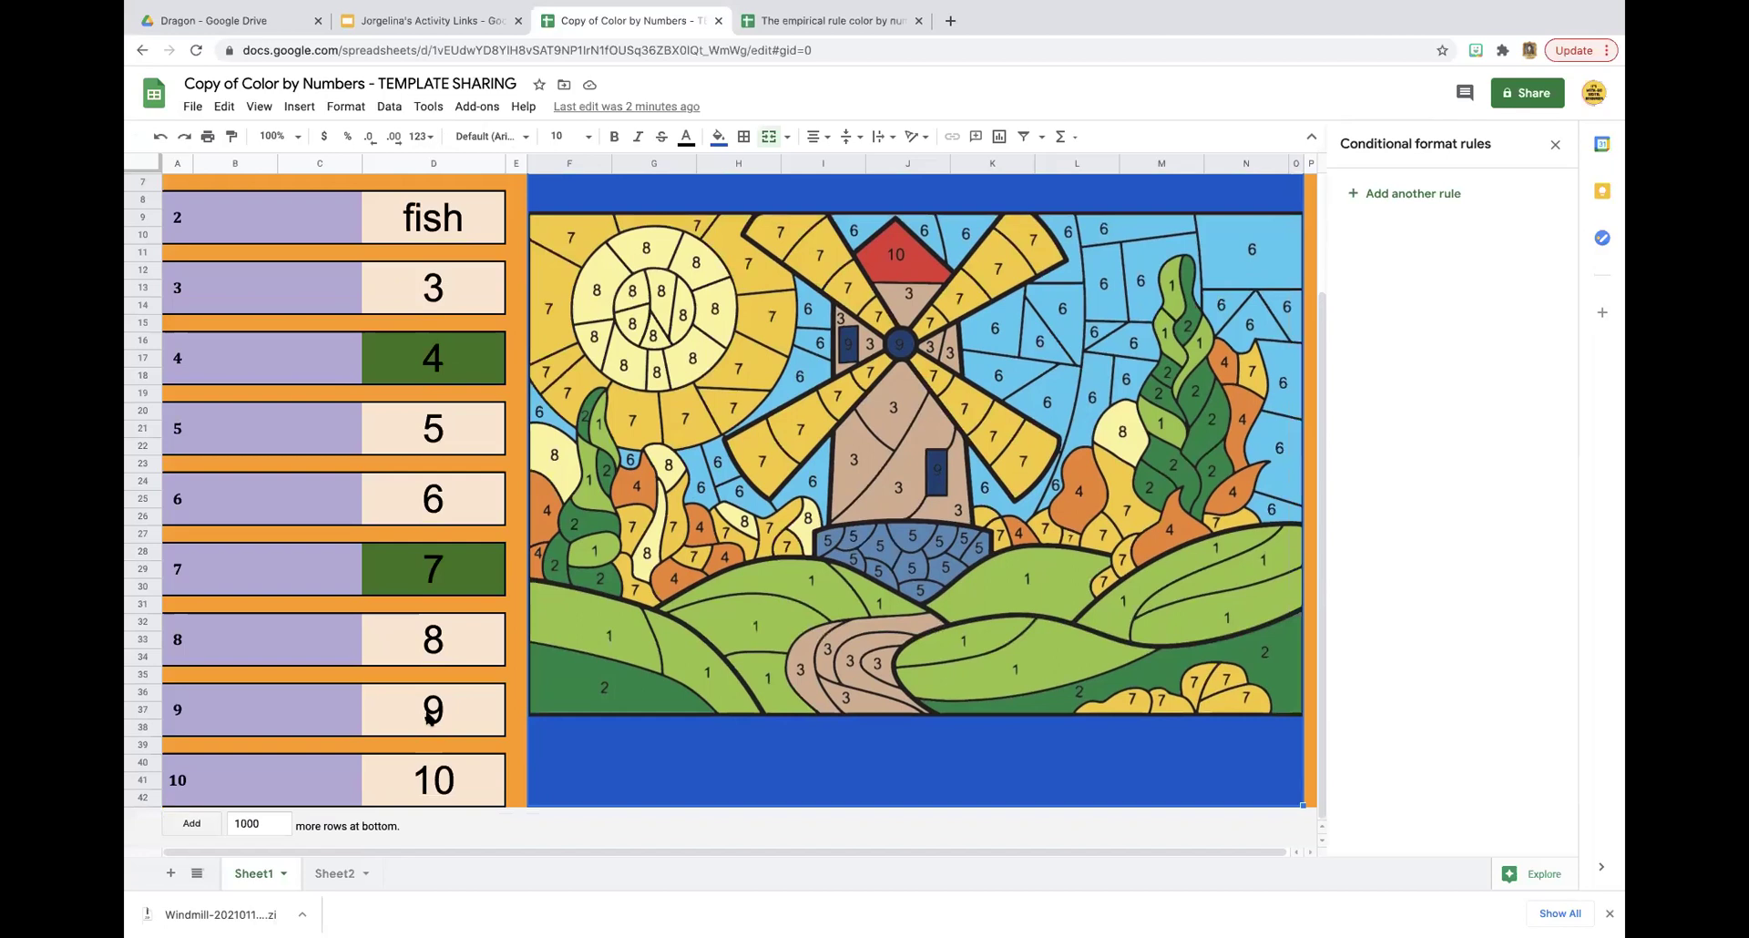
pyautogui.click(412, 715)
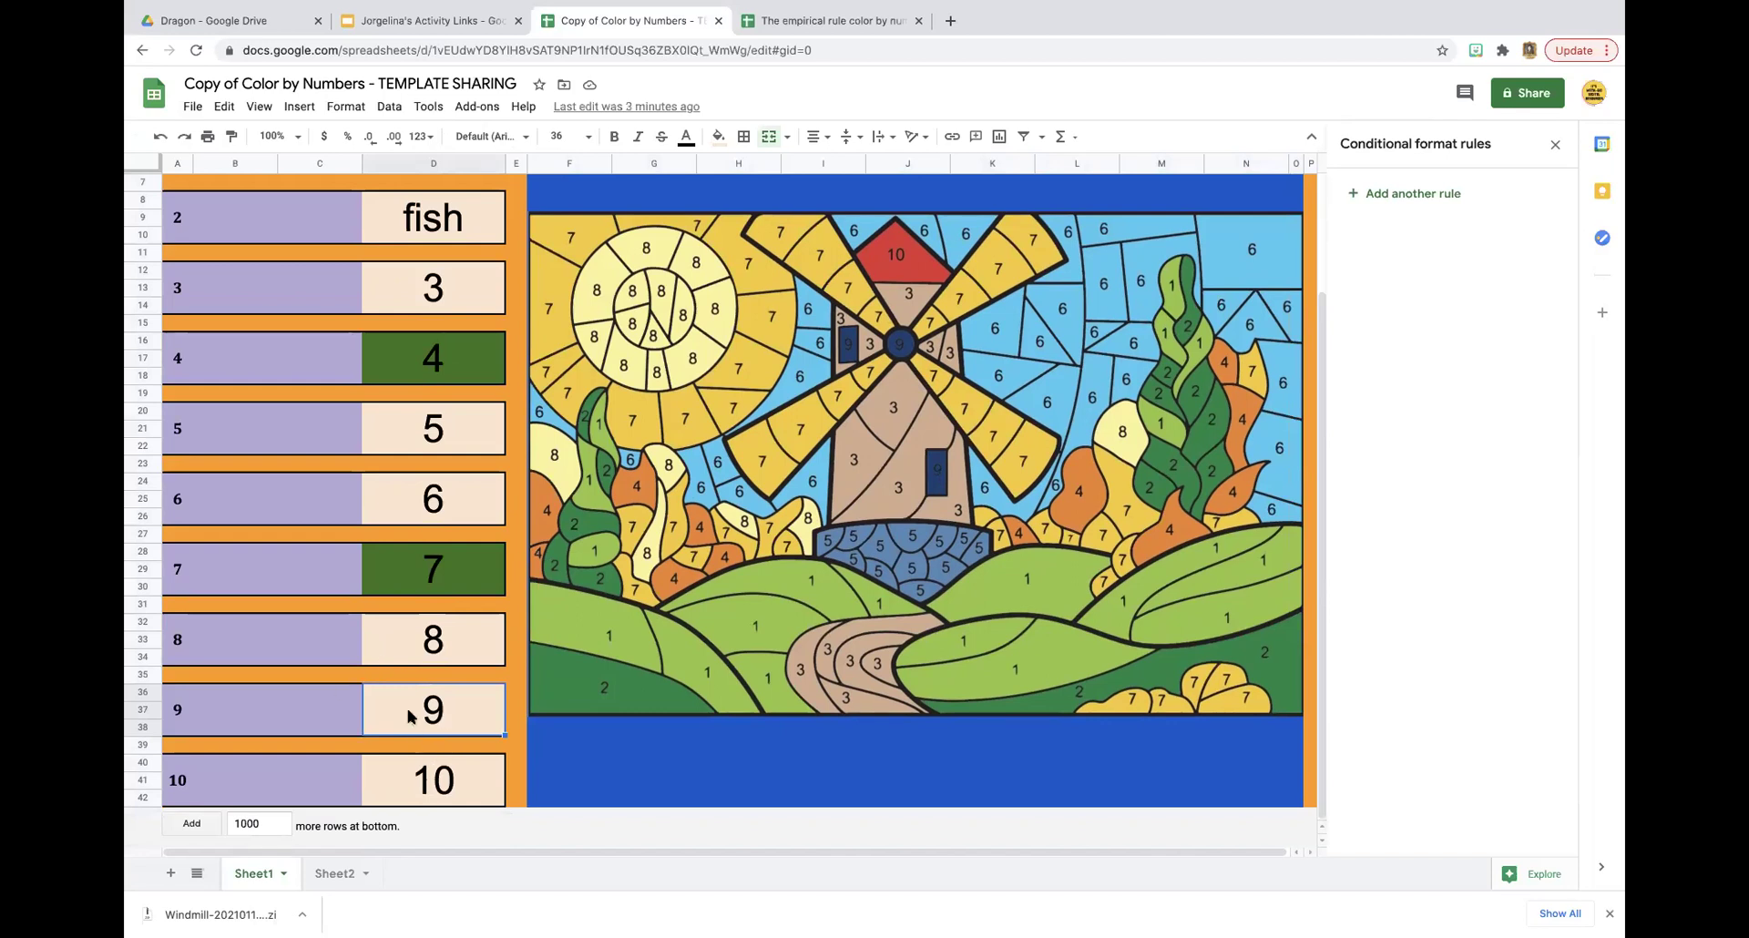
pyautogui.rightClick(410, 718)
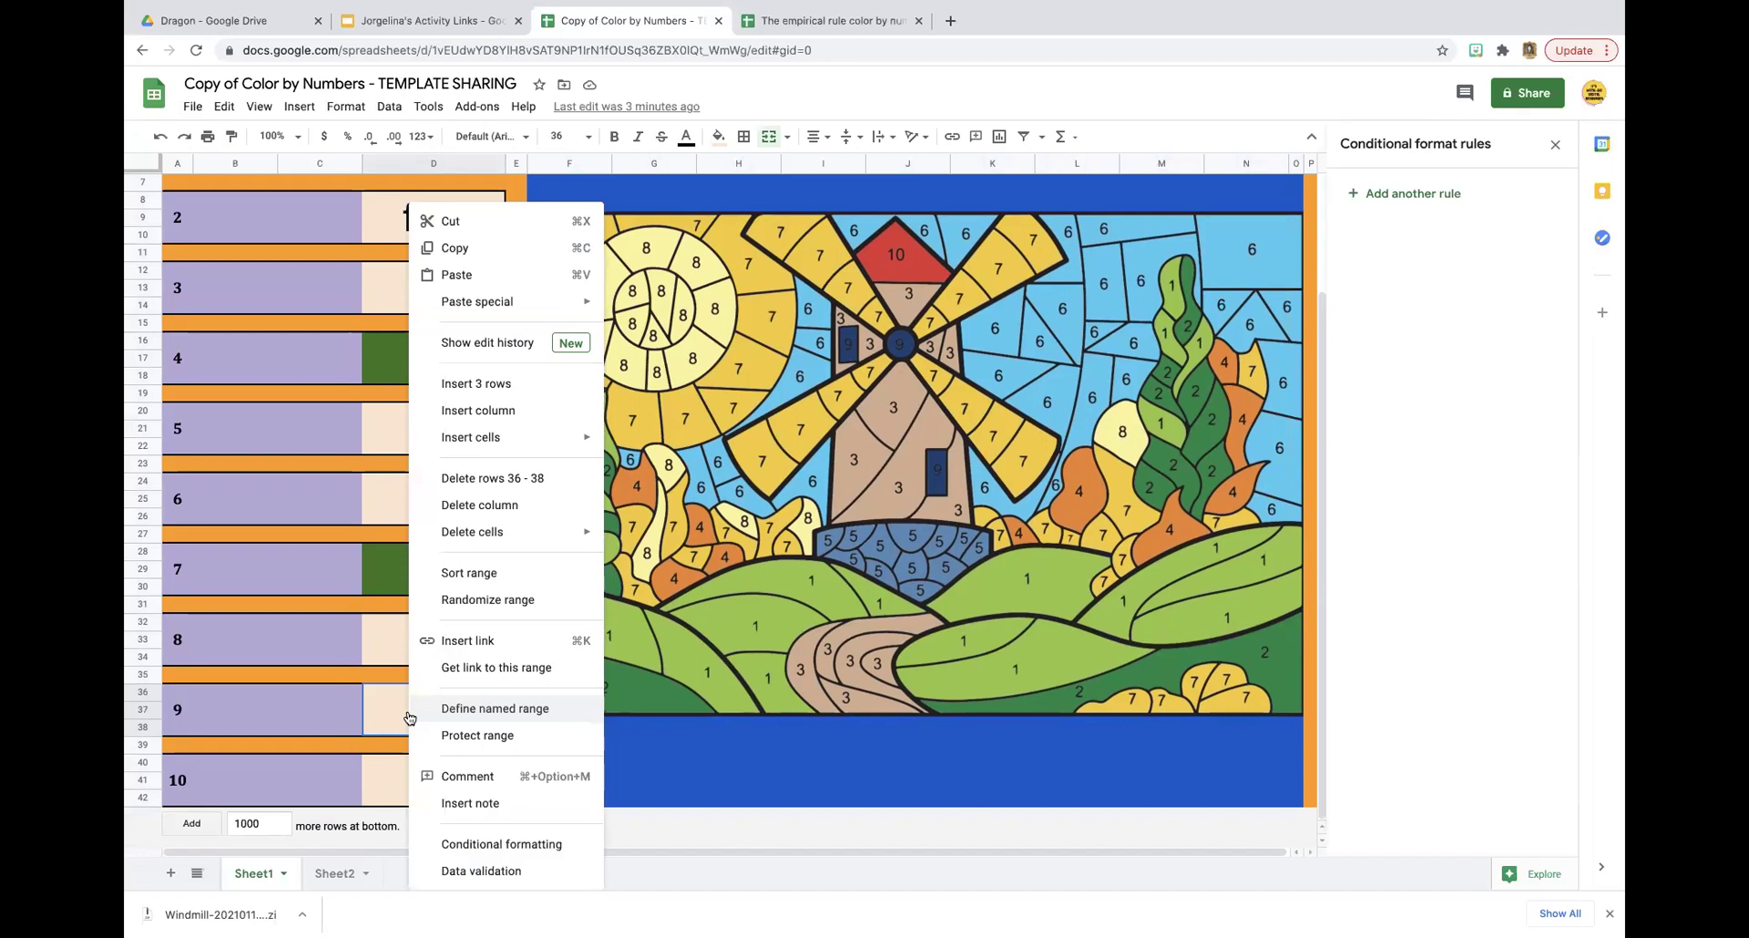
pyautogui.click(519, 844)
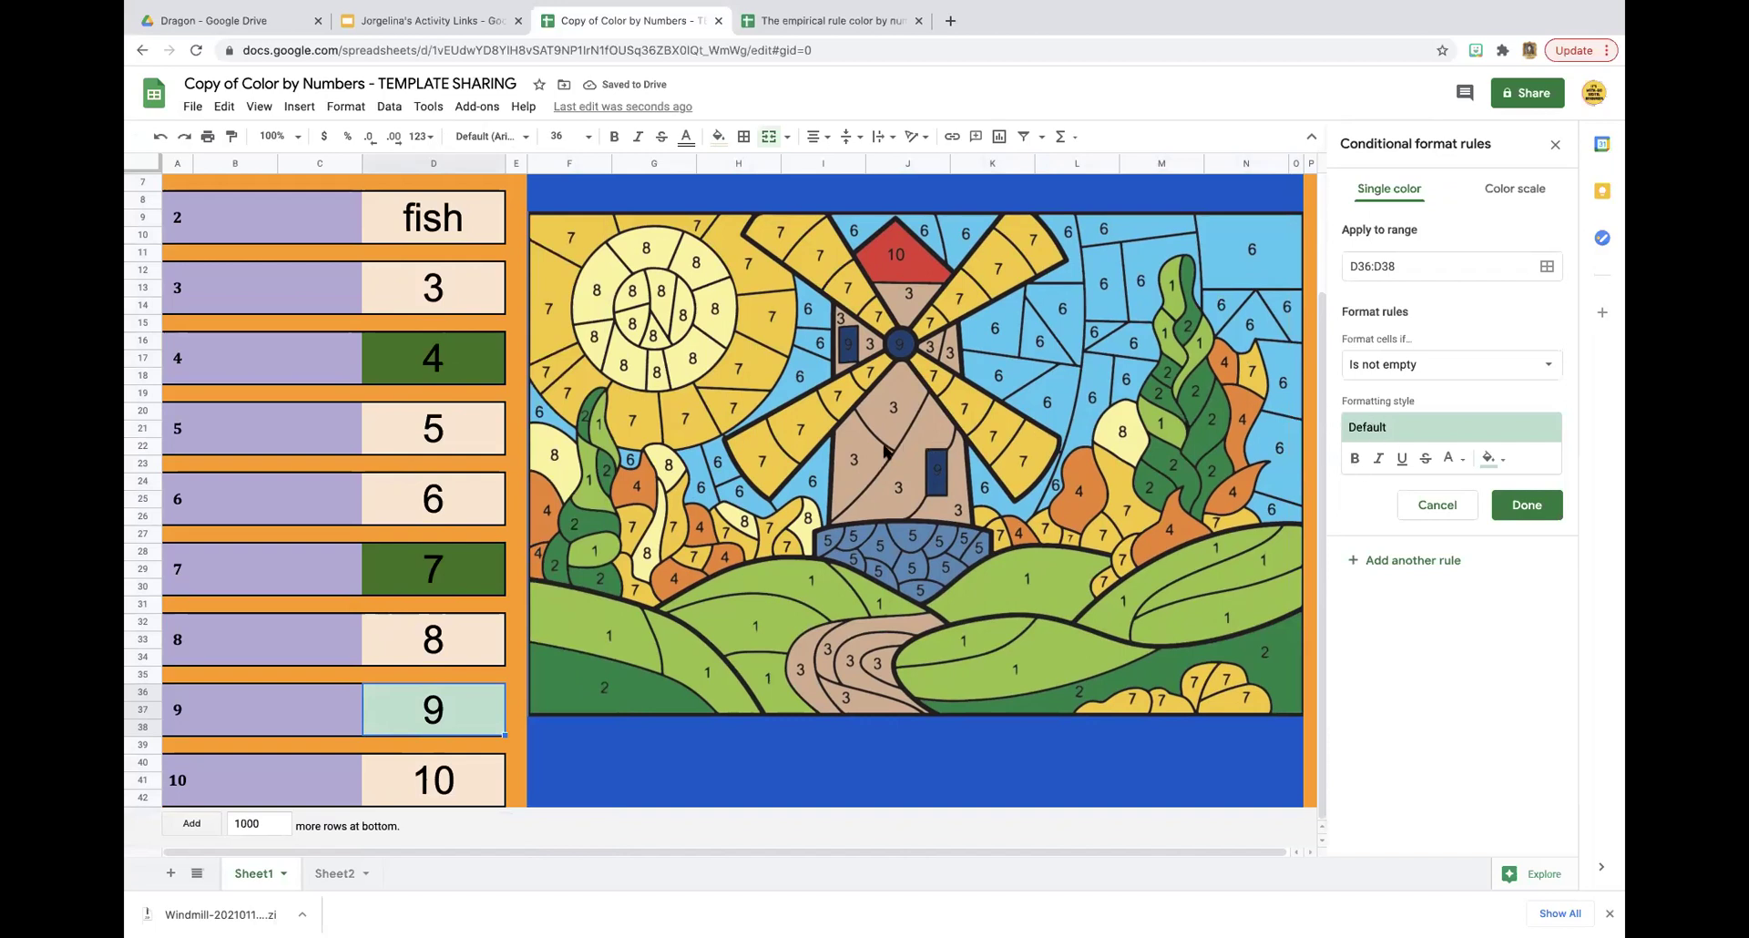
pyautogui.click(1440, 367)
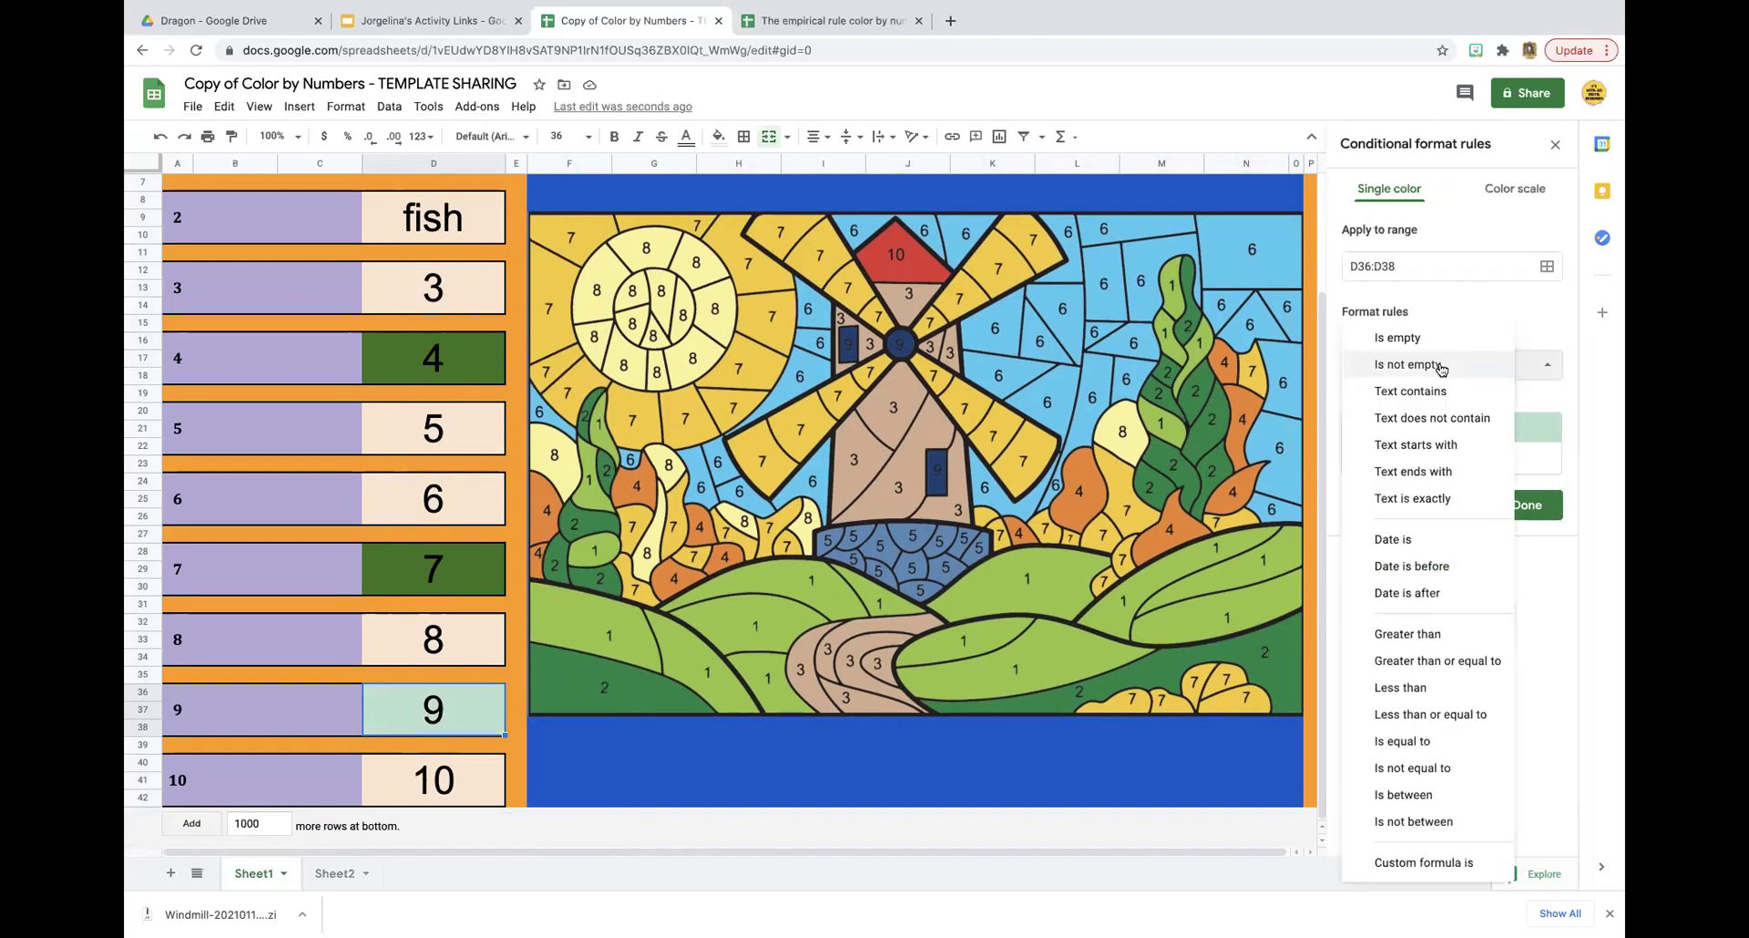
pyautogui.click(1446, 498)
pyautogui.click(1410, 404)
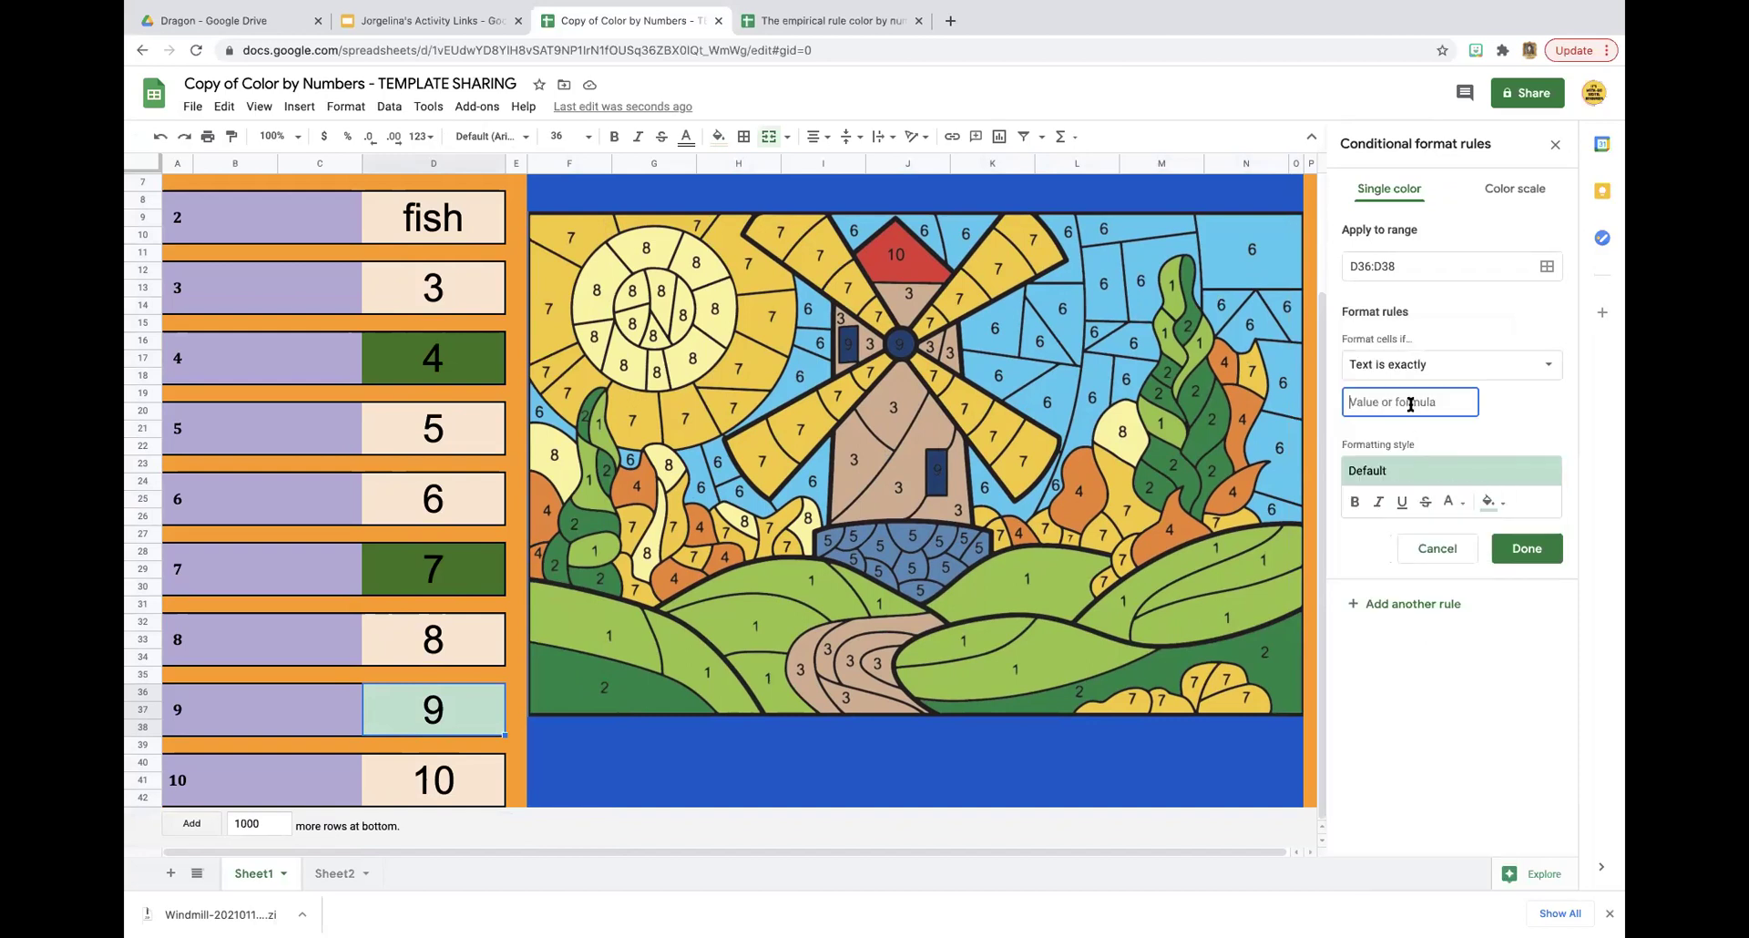
pyautogui.write('9')
# Give the problem 9 rule a dark green fill color and save the rule.
pyautogui.click(1498, 502)
pyautogui.click(1397, 674)
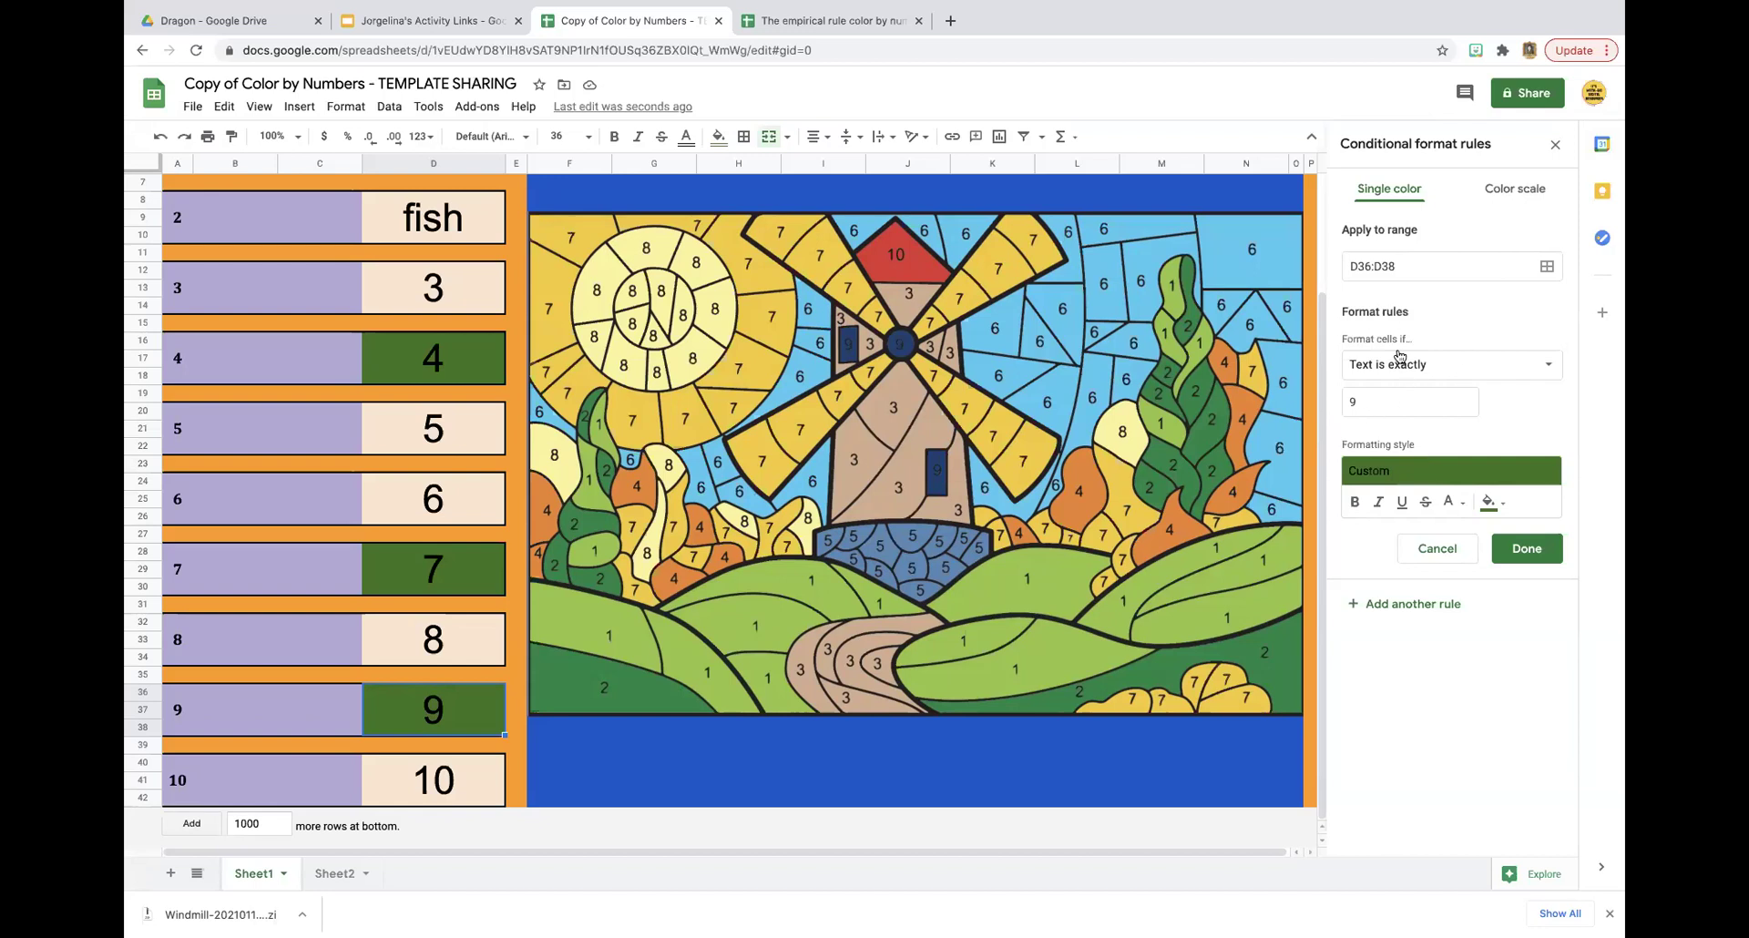
pyautogui.click(1545, 550)
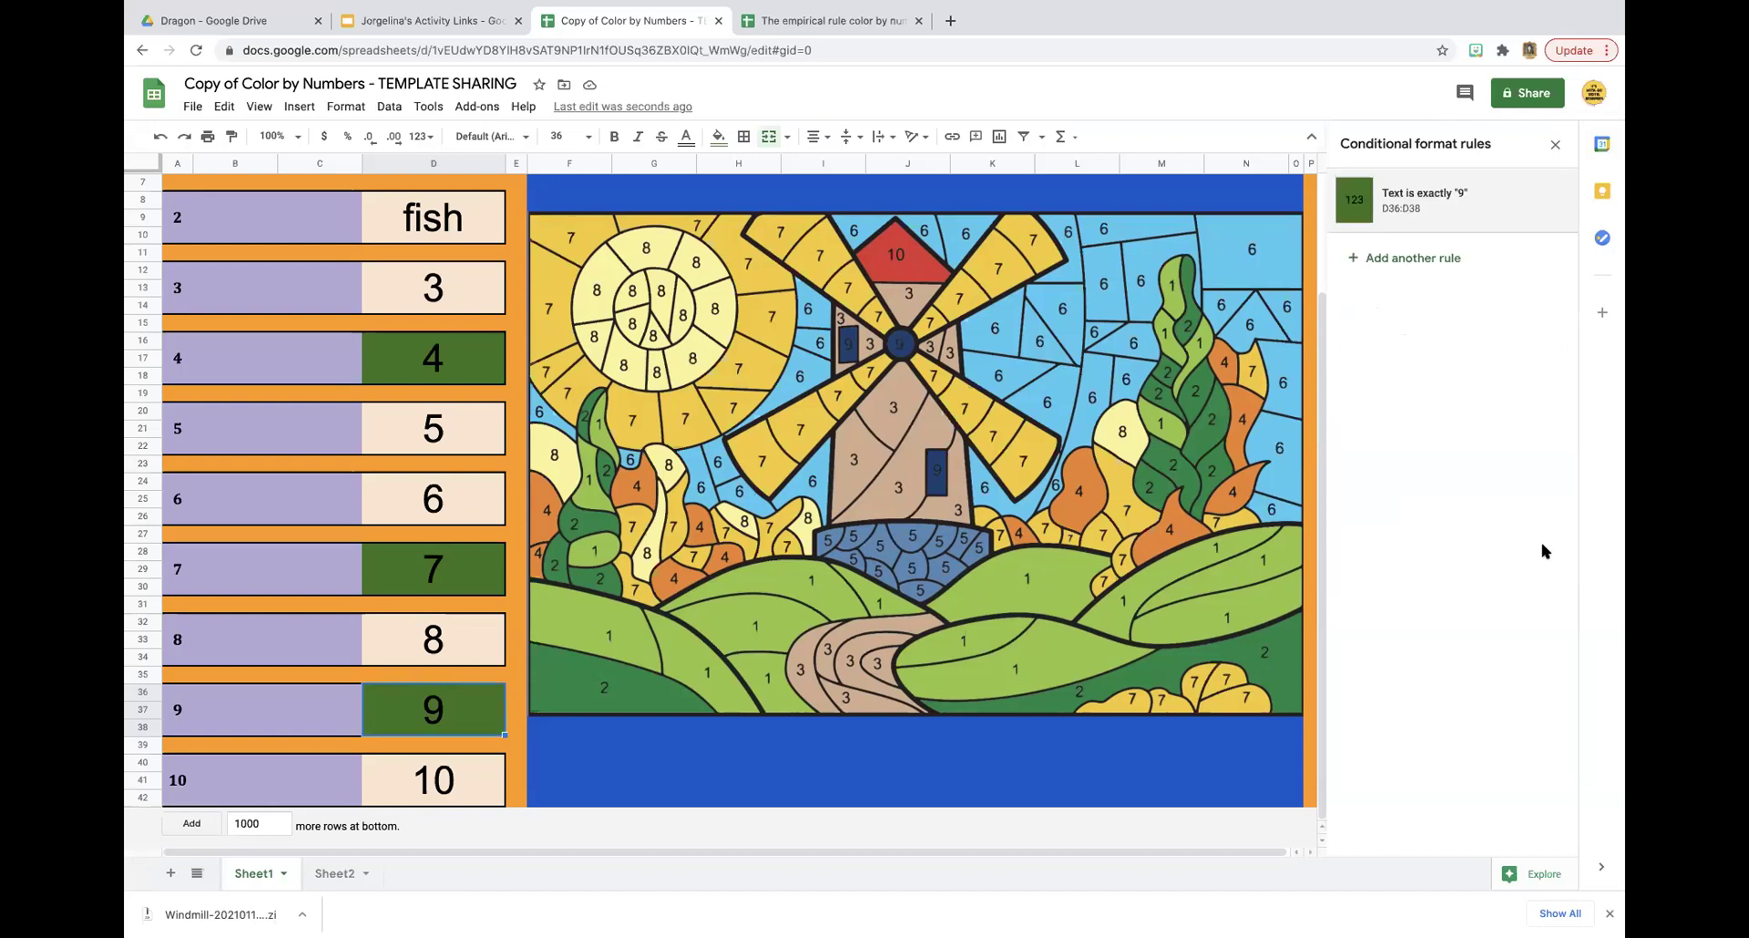